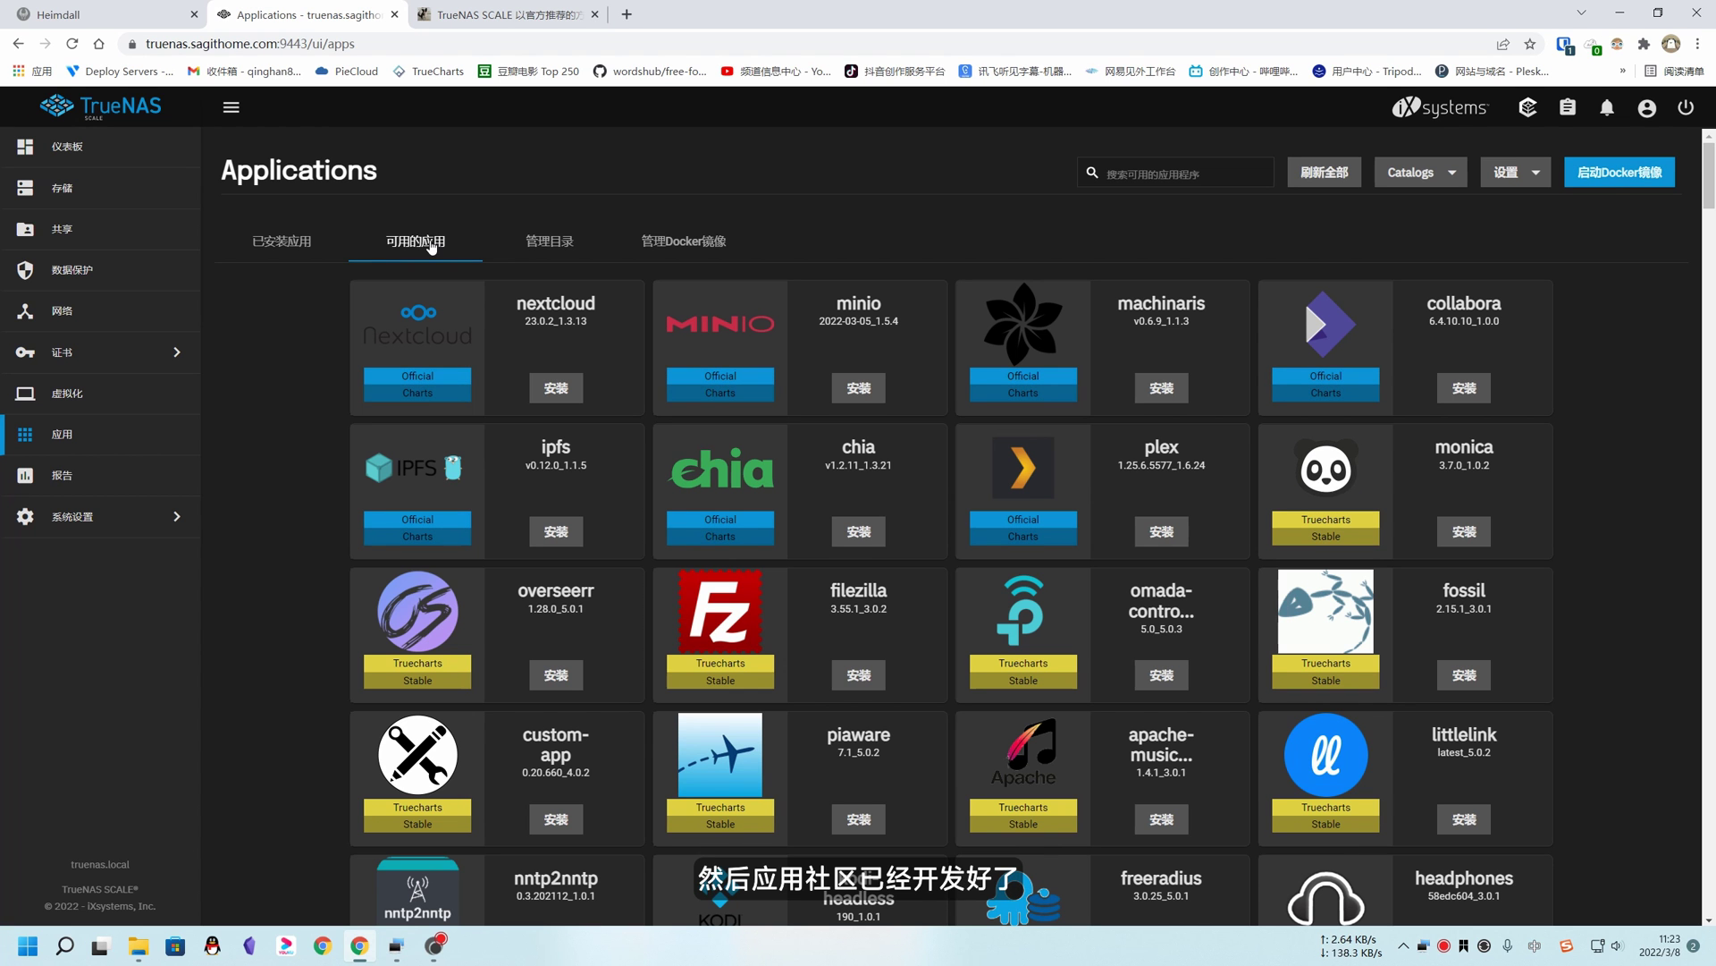
Step: Search the available apps for 'doc' to find docker-compose, then go to Manage Catalogs
{"action": "left_click", "coordinate": [1175, 170]}
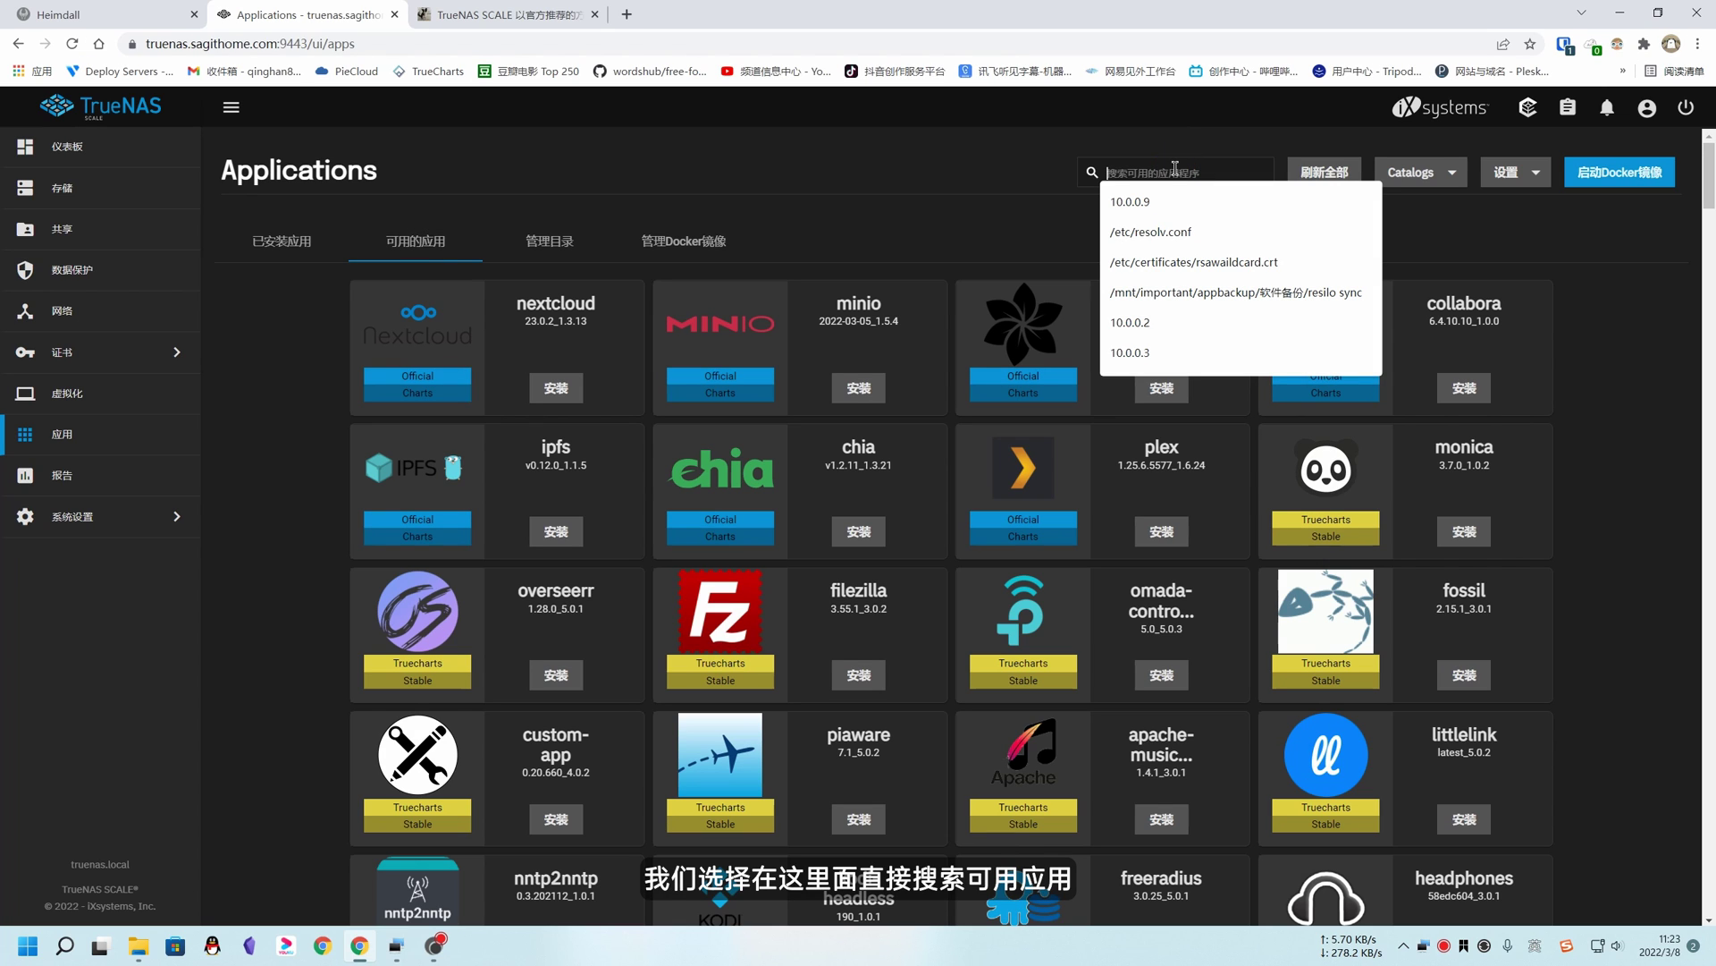
{"action": "left_click", "coordinate": [433, 245]}
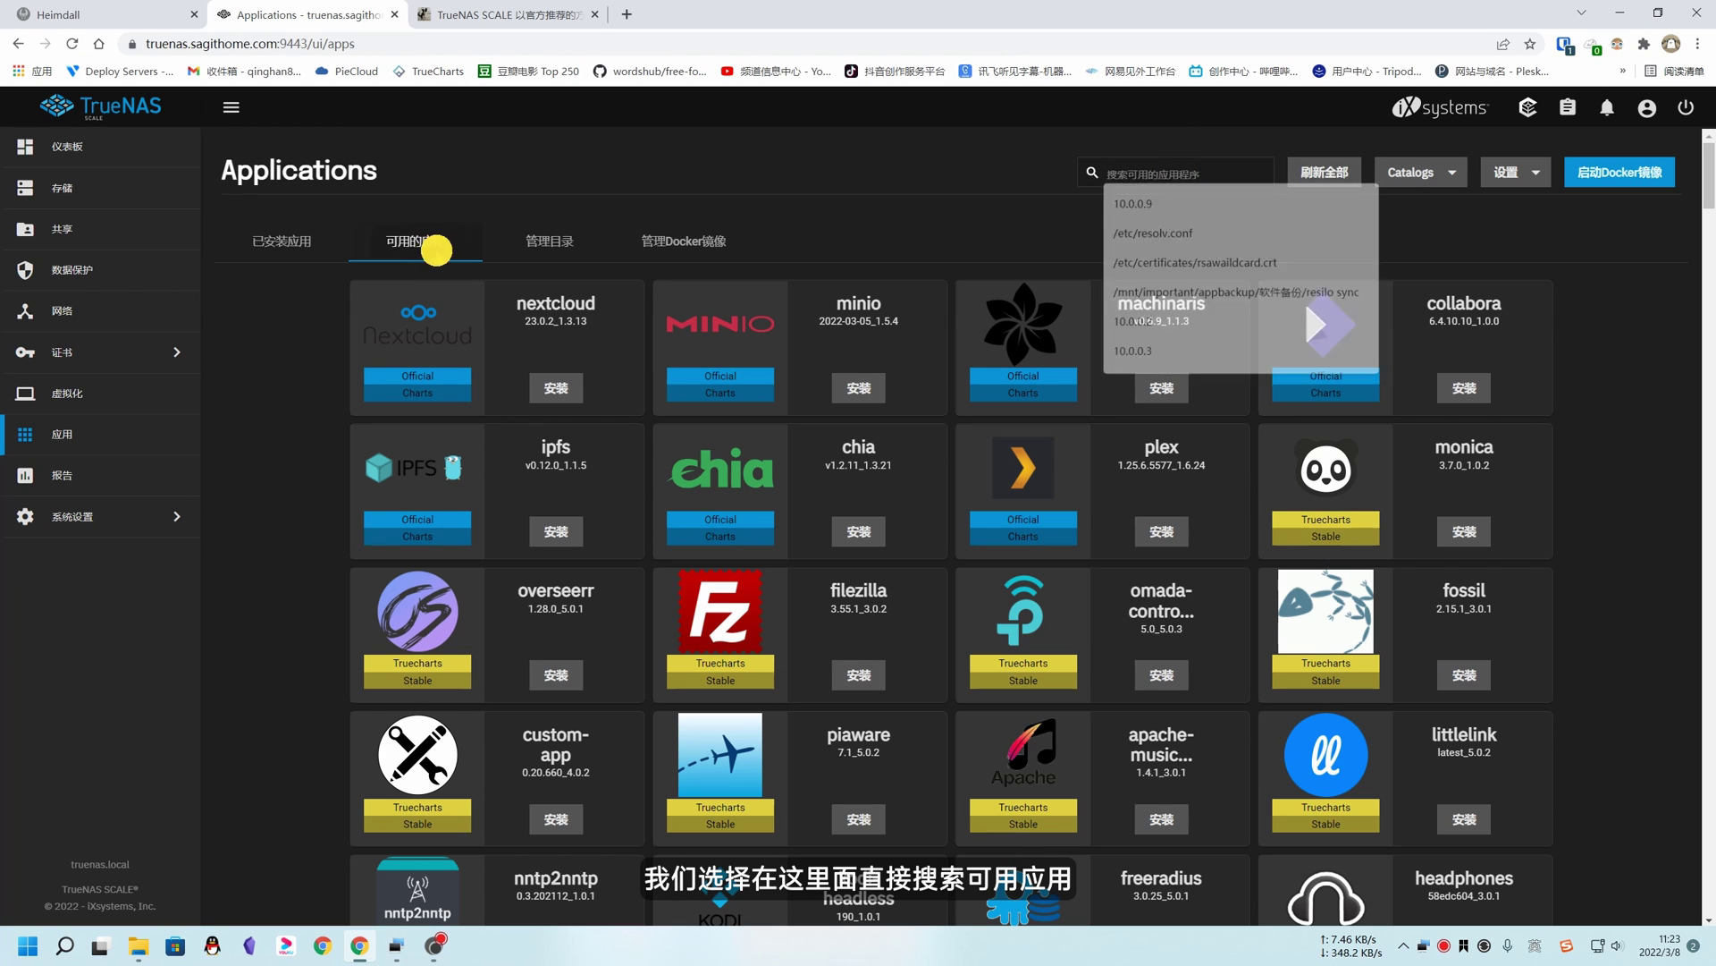
{"action": "left_click", "coordinate": [1141, 175]}
{"action": "type", "text": "doc"}
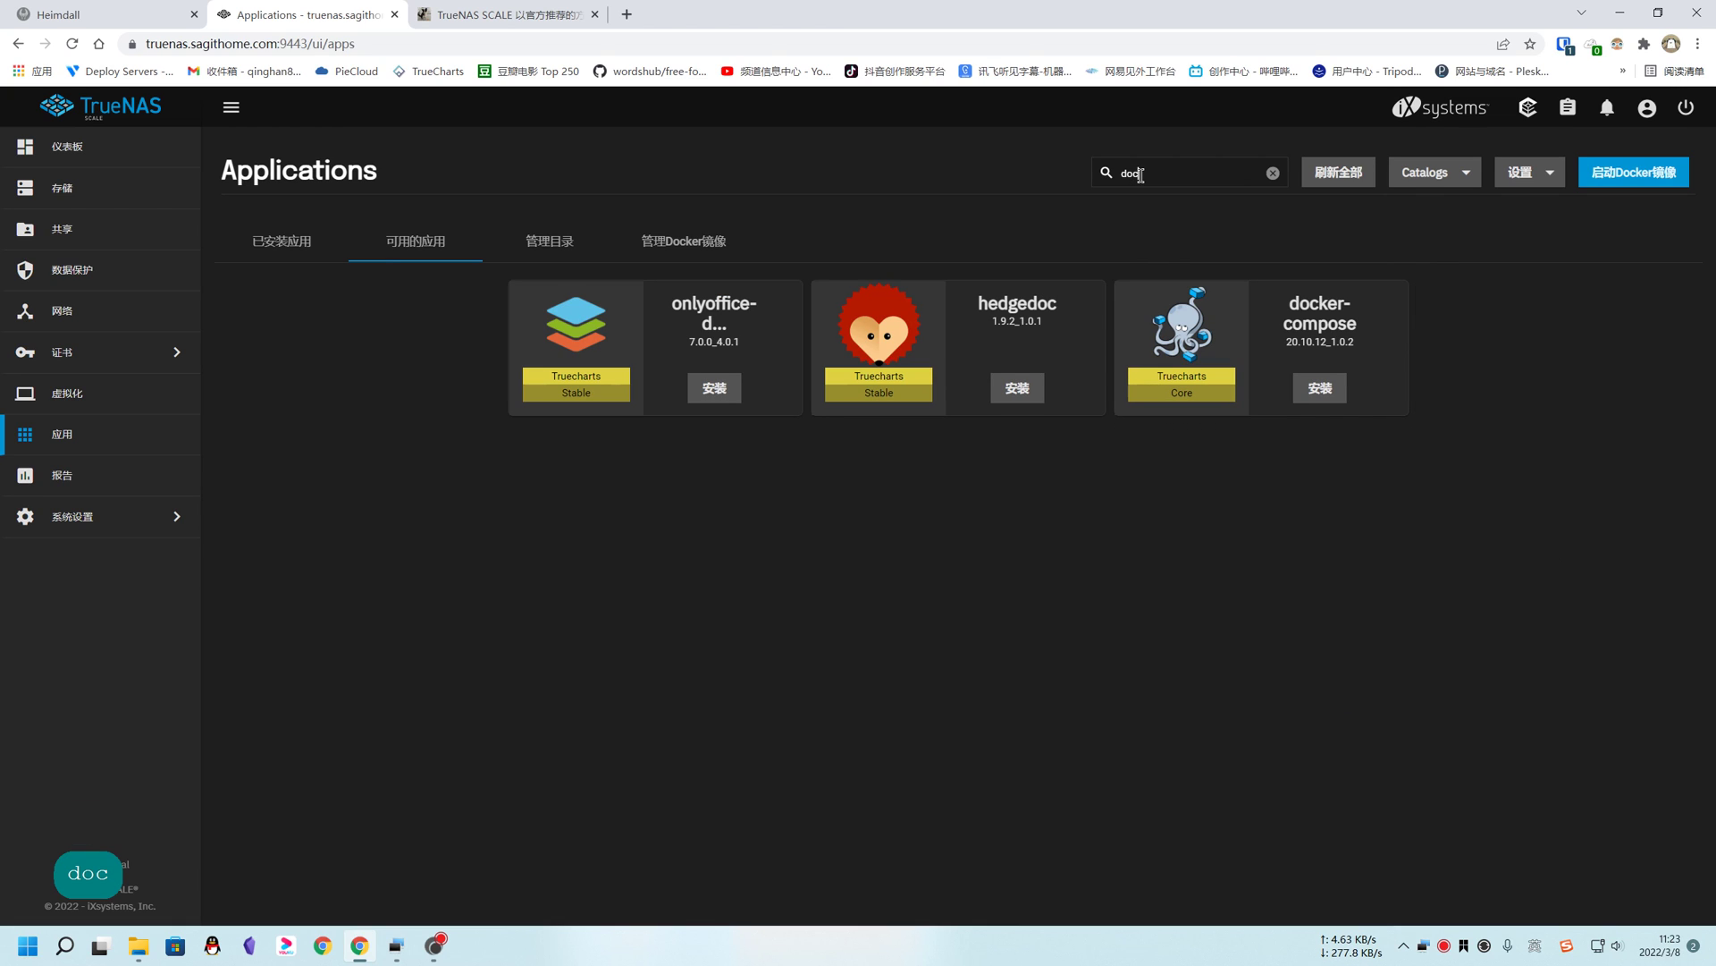
{"action": "key", "text": "shift"}
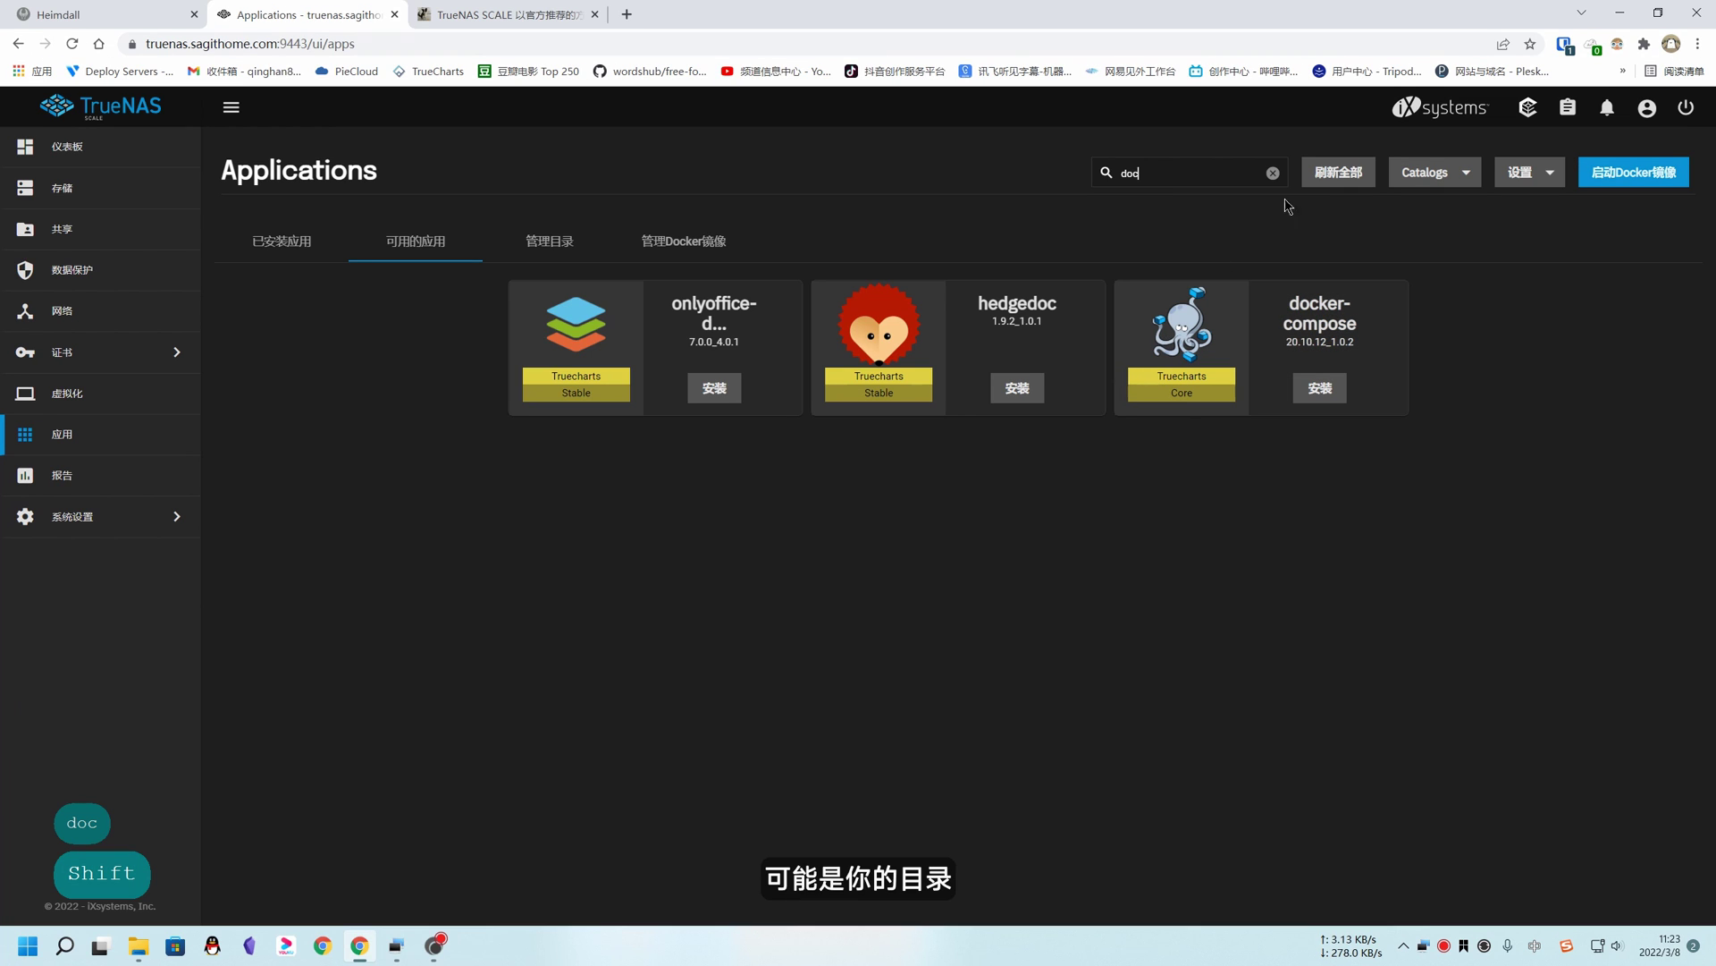
{"action": "left_click", "coordinate": [544, 248]}
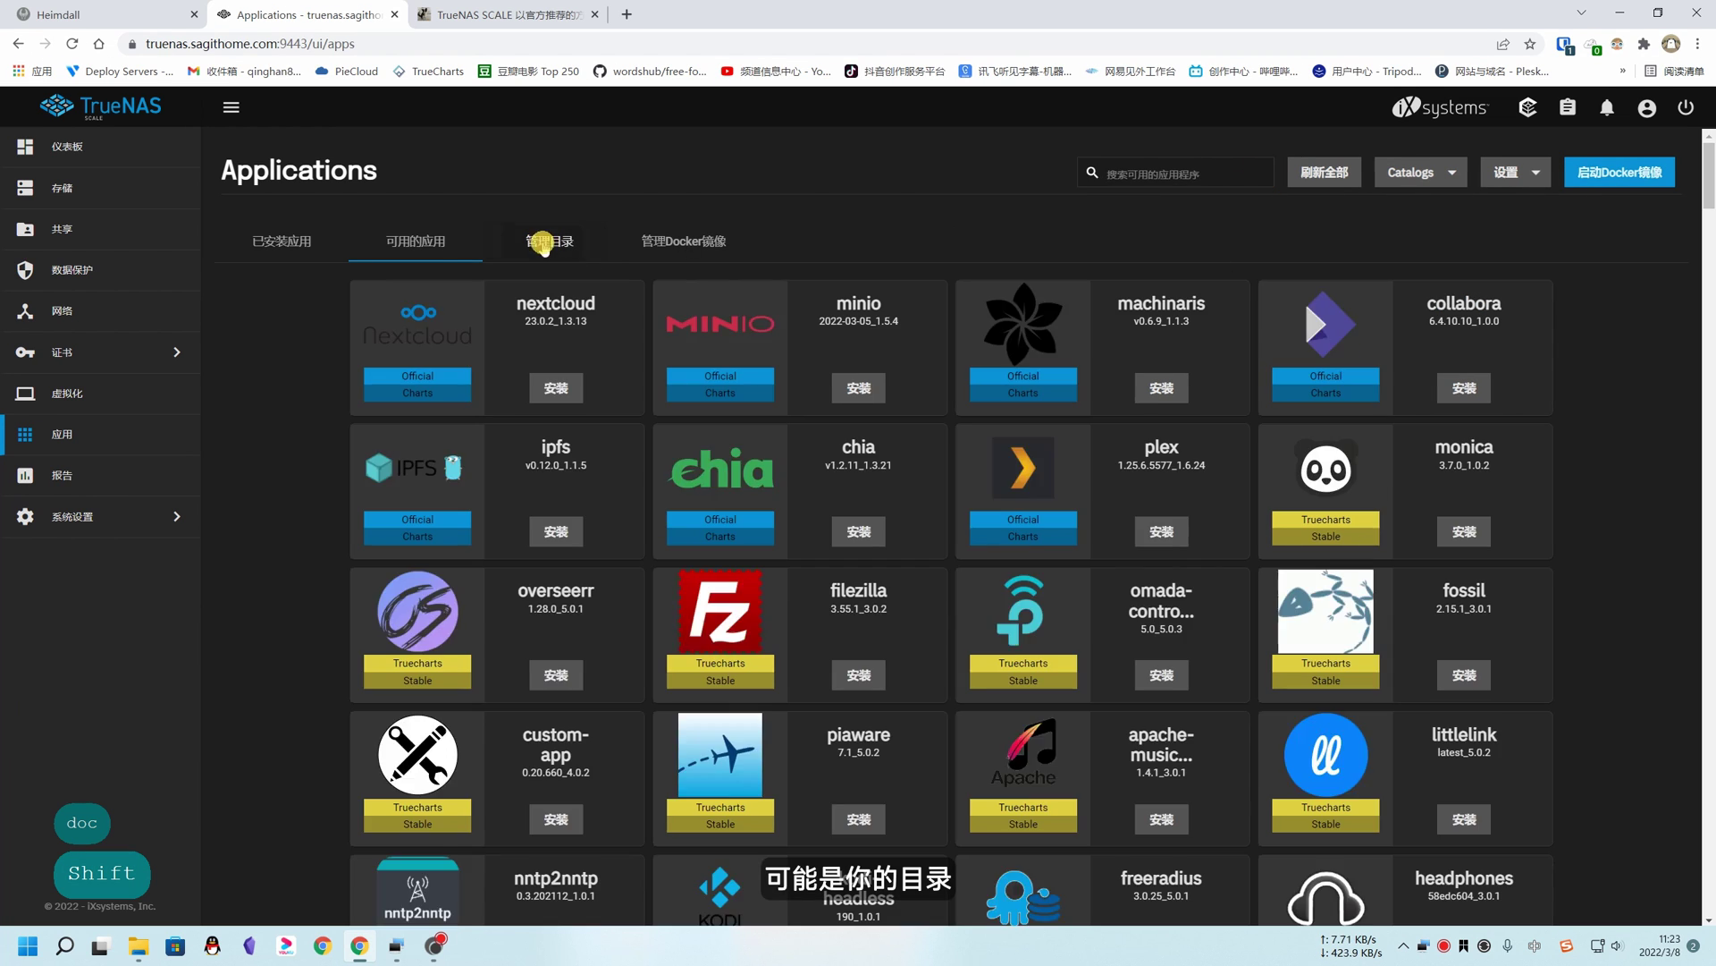
Step: Check that the Truecharts catalog's preferred trains include core, then close the editor
{"action": "left_click", "coordinate": [1625, 375]}
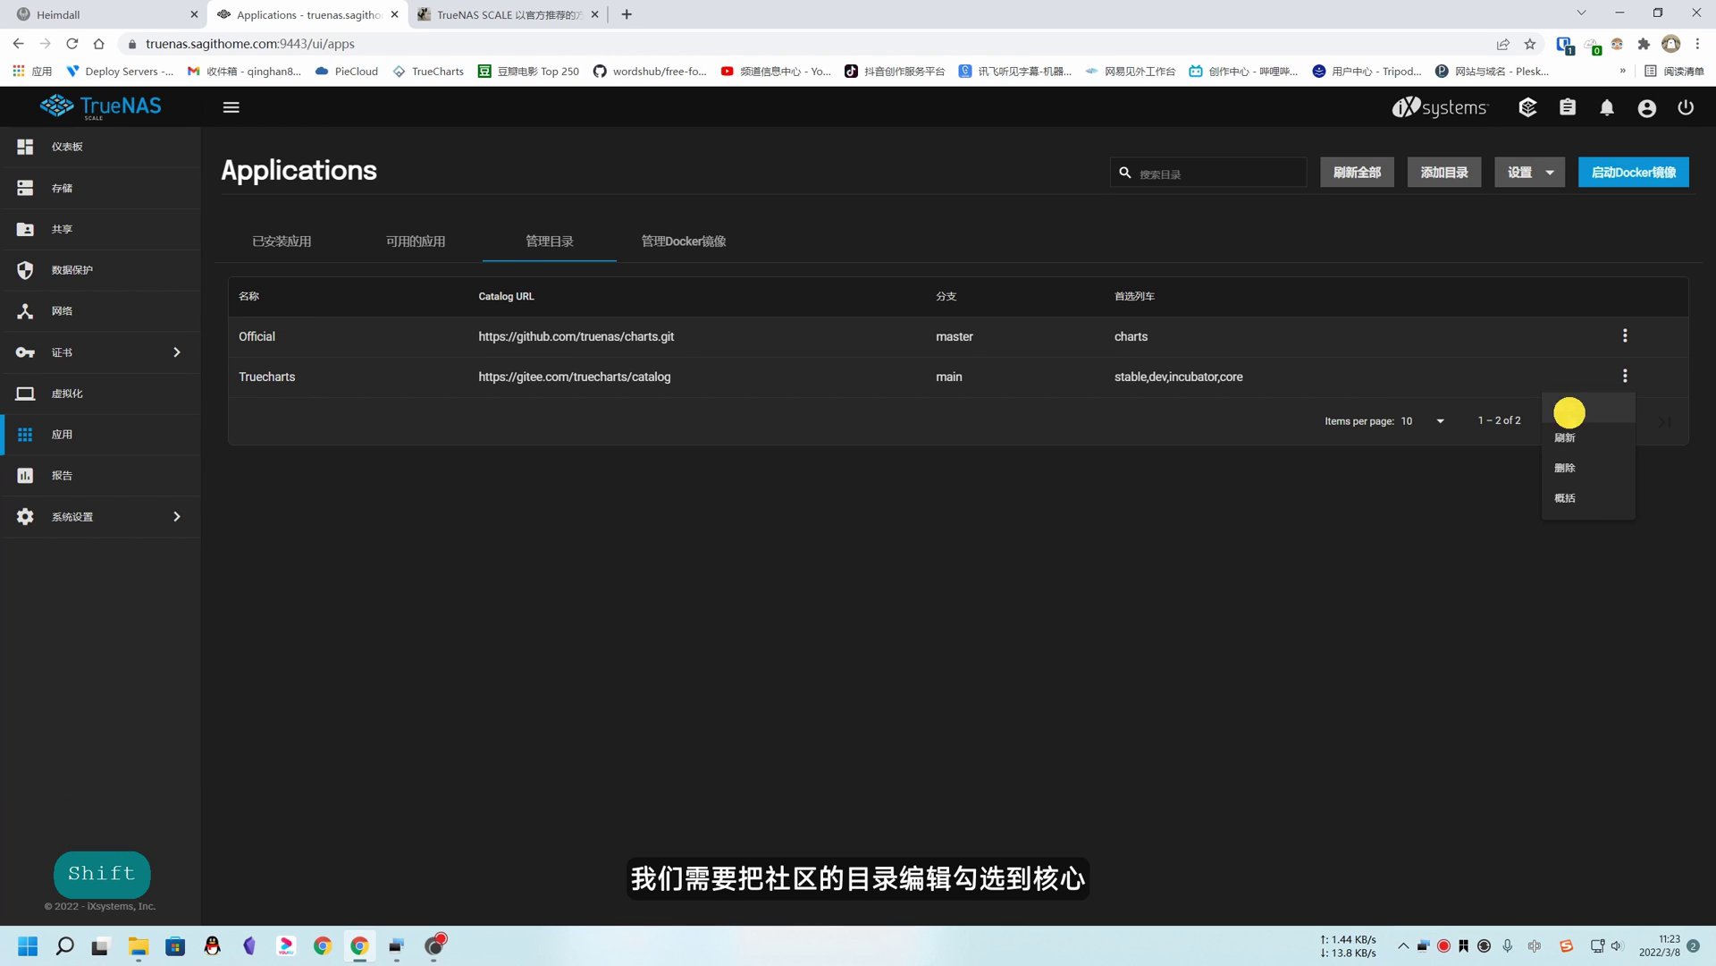
{"action": "left_click", "coordinate": [1565, 408]}
{"action": "left_click", "coordinate": [1439, 338]}
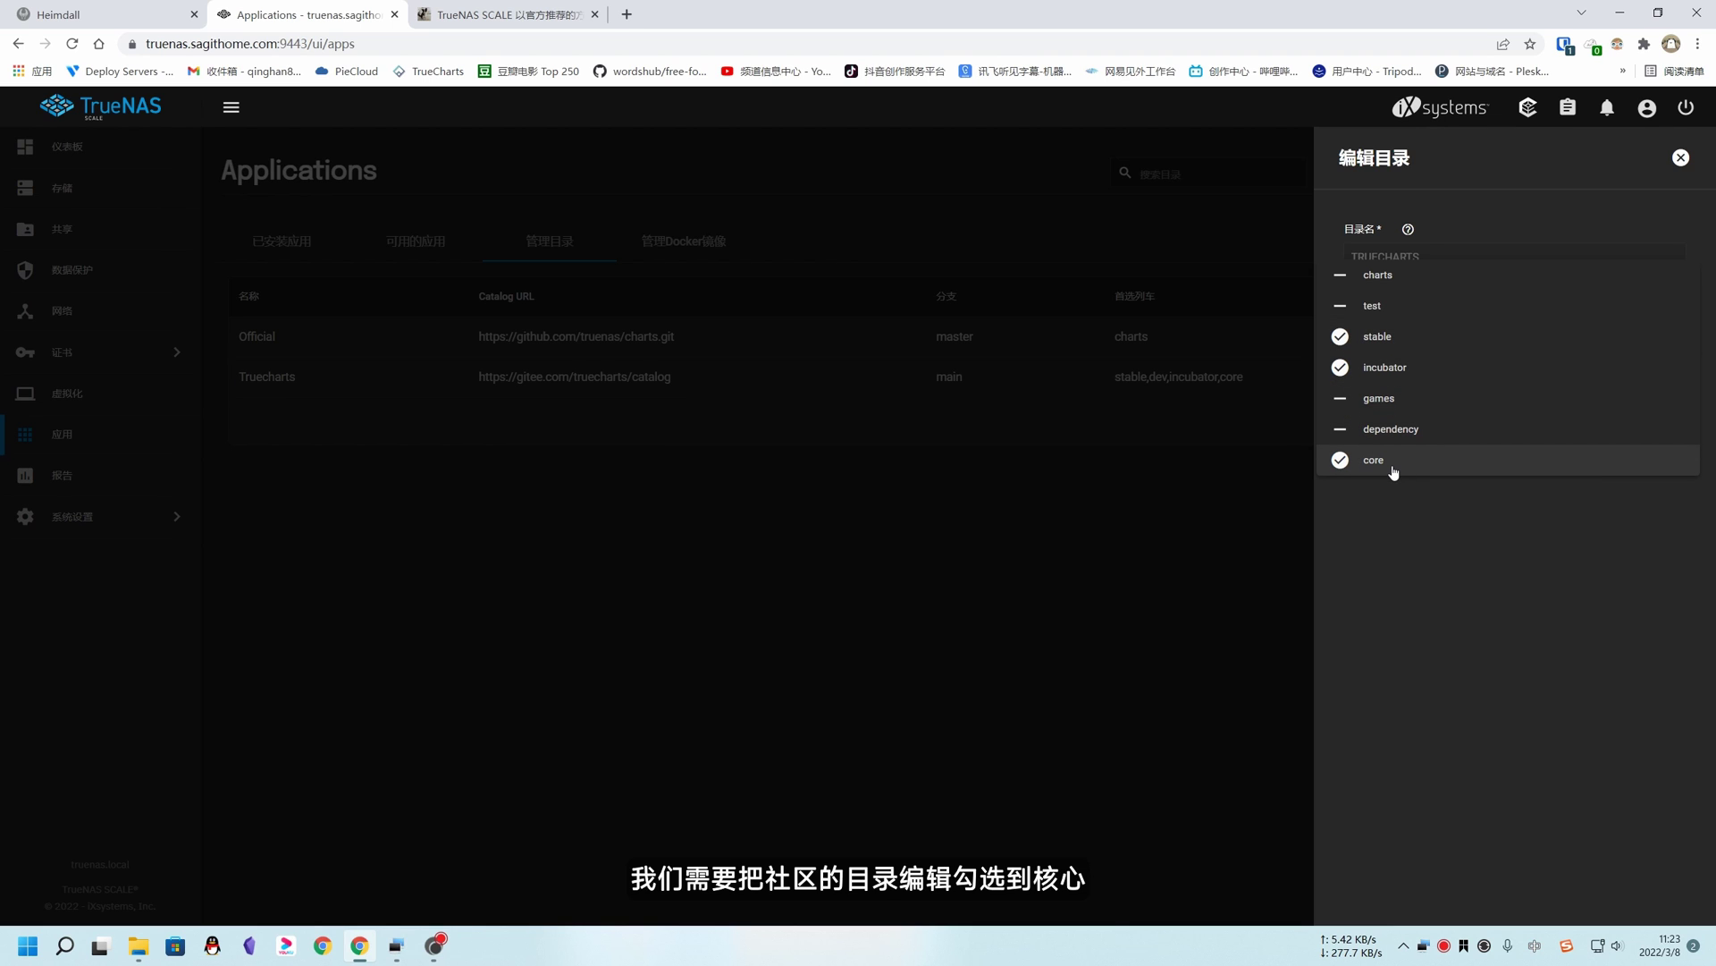
{"action": "left_click", "coordinate": [1440, 543]}
{"action": "left_click", "coordinate": [966, 555]}
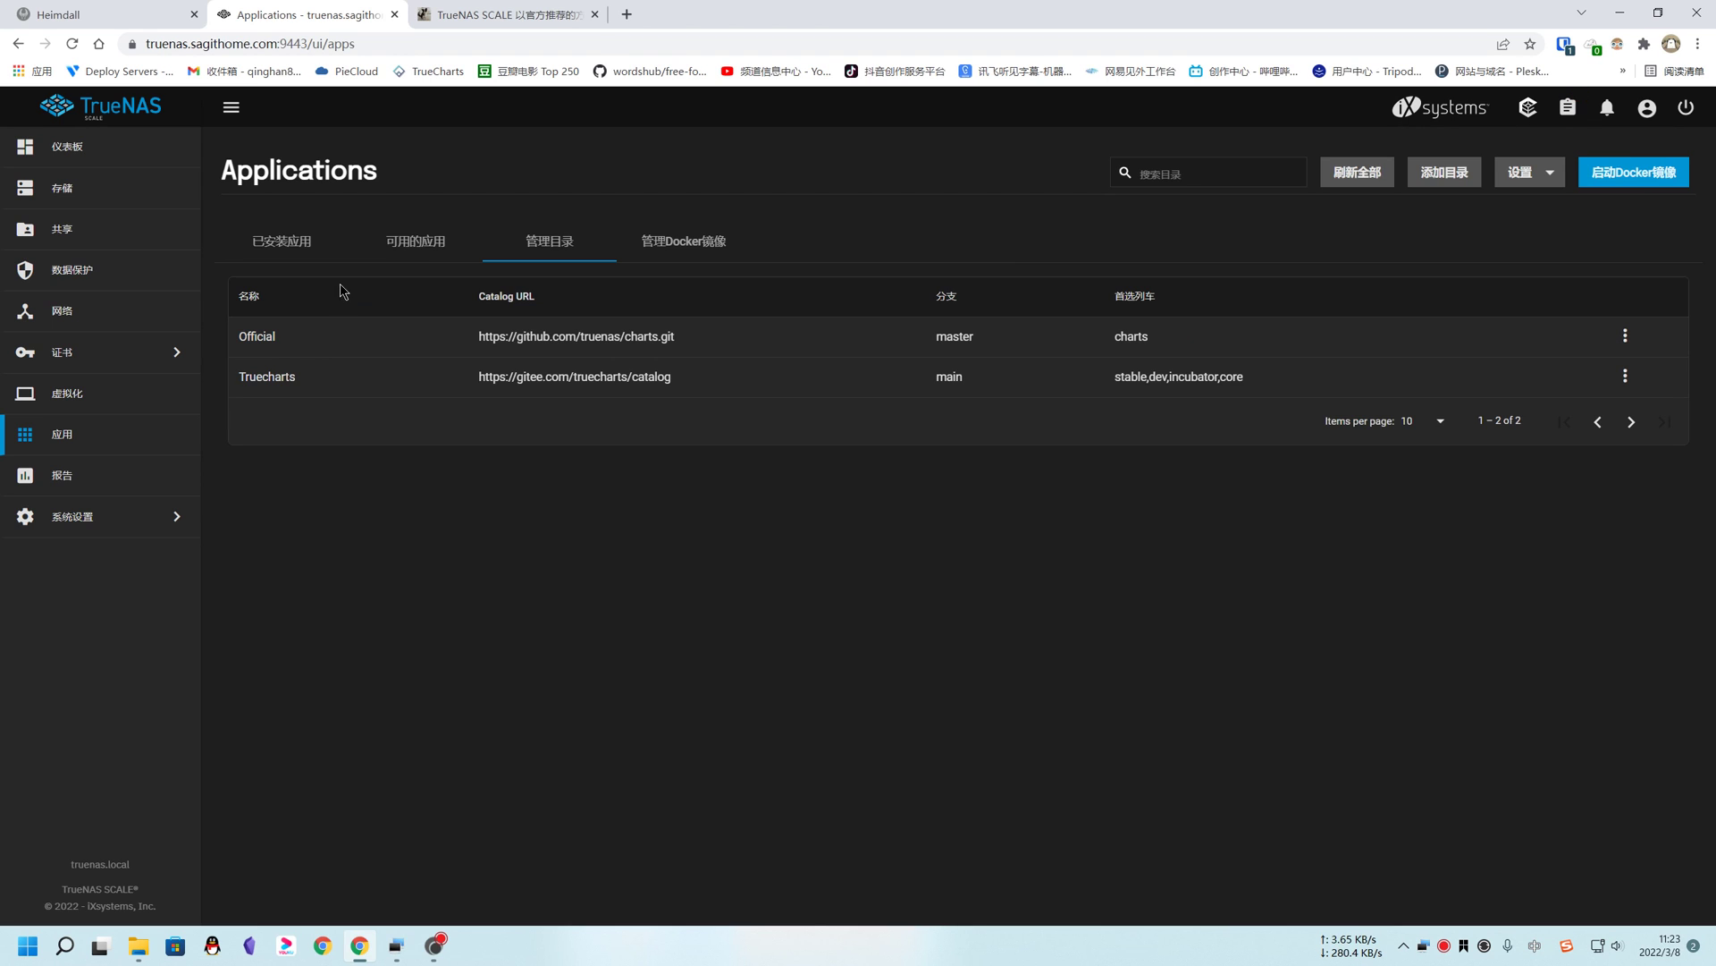
Step: Search Available Apps for 'dock' to find docker-compose
{"action": "left_click", "coordinate": [410, 241]}
{"action": "left_click", "coordinate": [1150, 175]}
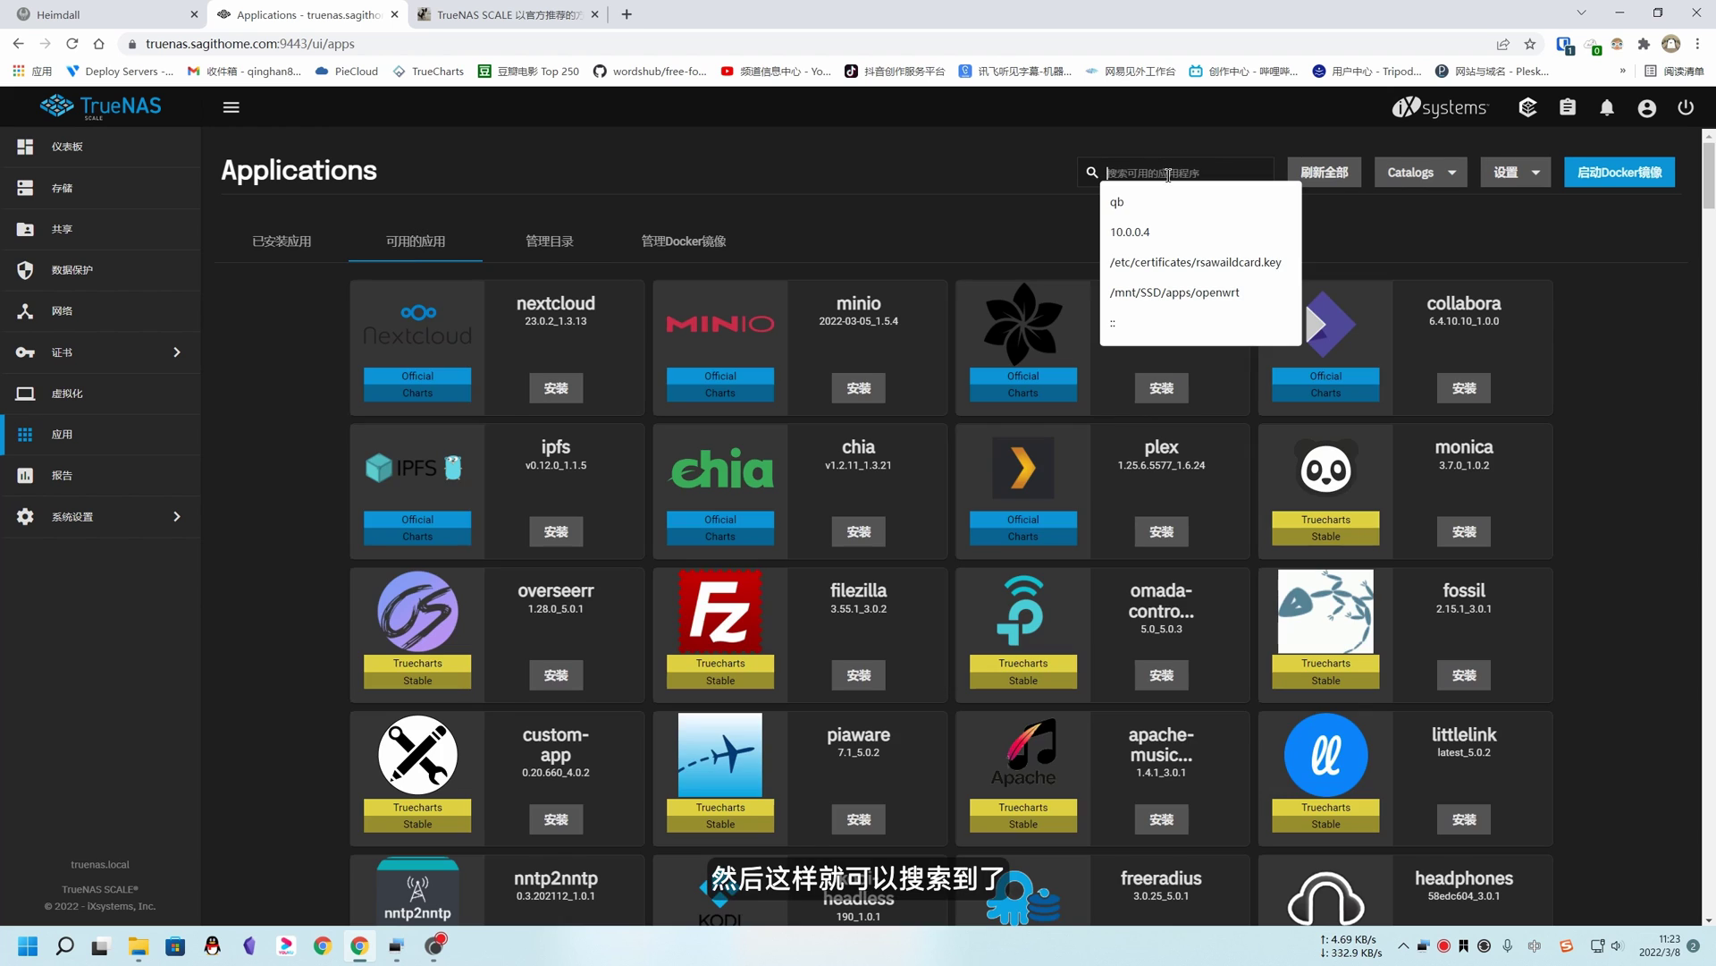
{"action": "type", "text": "dock"}
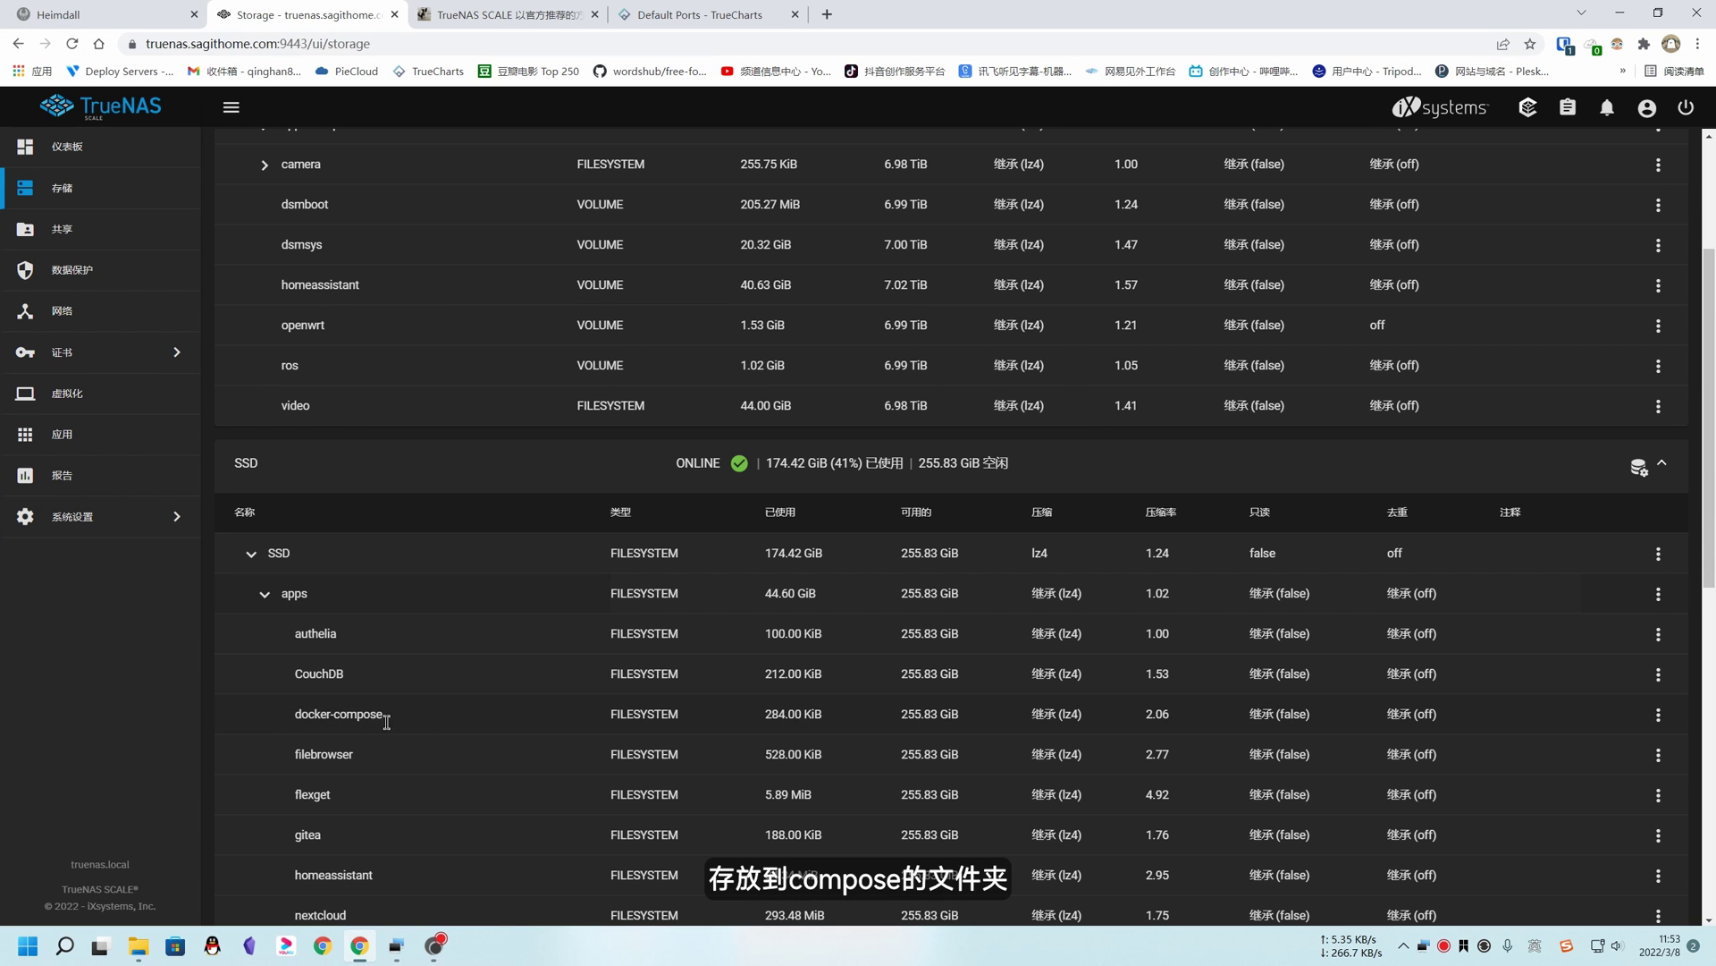
Step: Note the docker-compose dataset under SSD apps in Storage and bring up FinalShell
{"action": "left_click_drag", "start_coordinate": [386, 721], "coordinate": [289, 714]}
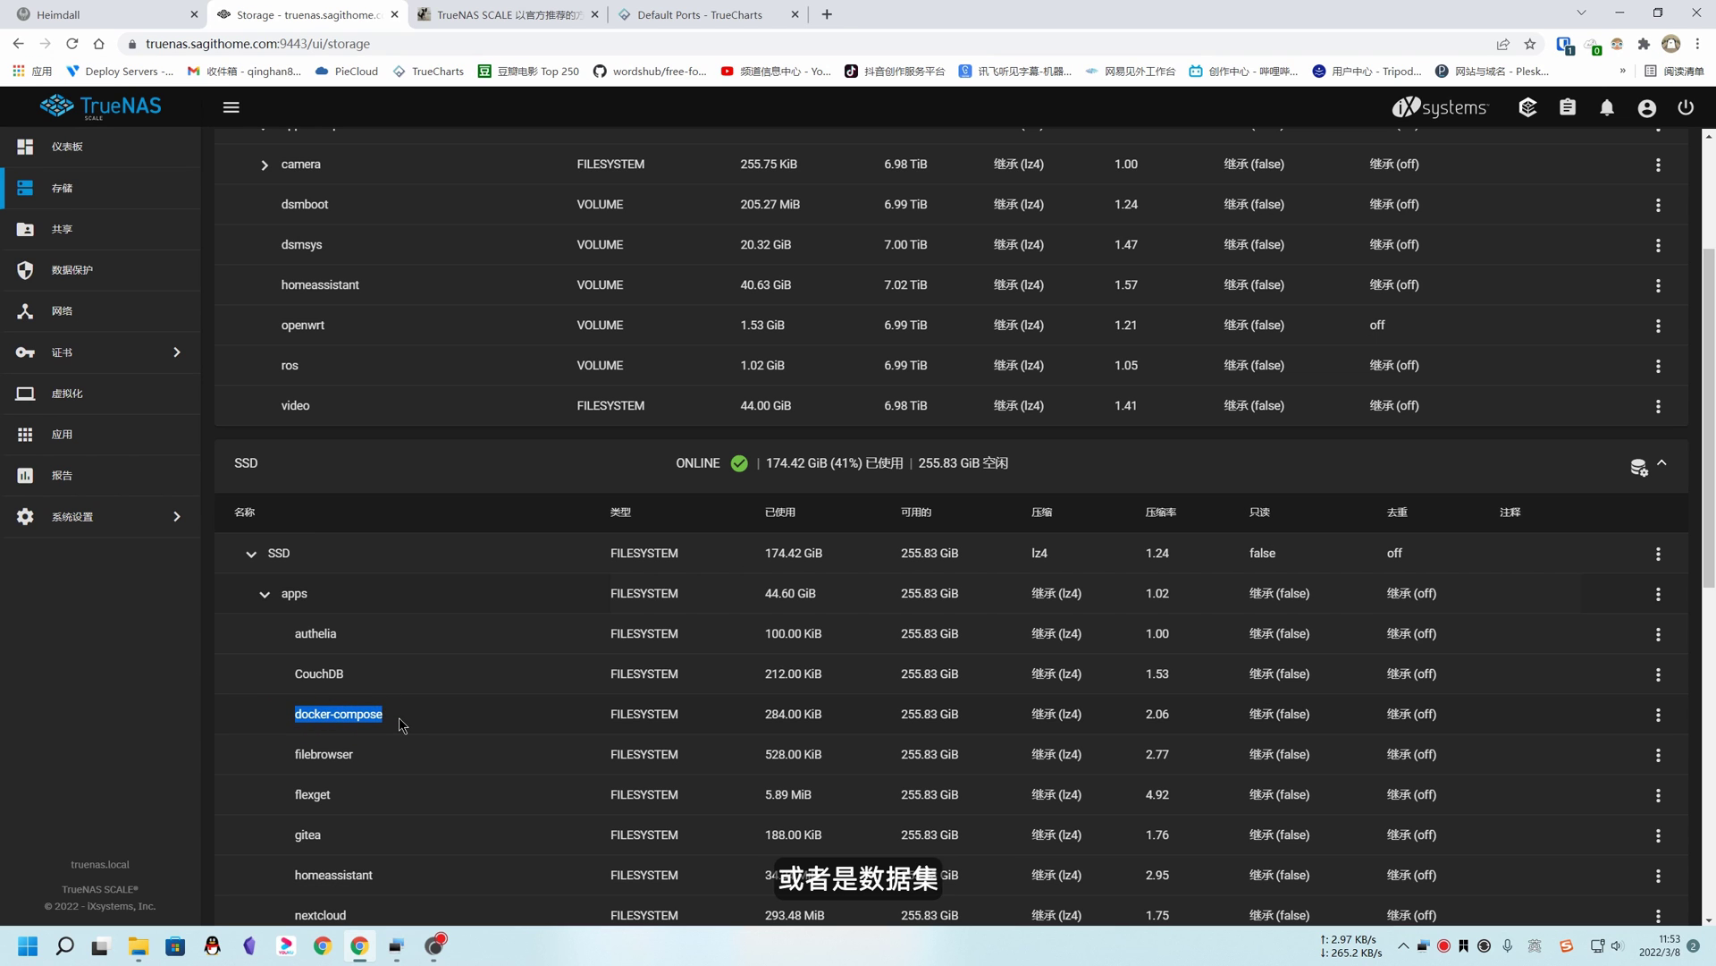
{"action": "left_click", "coordinate": [426, 749]}
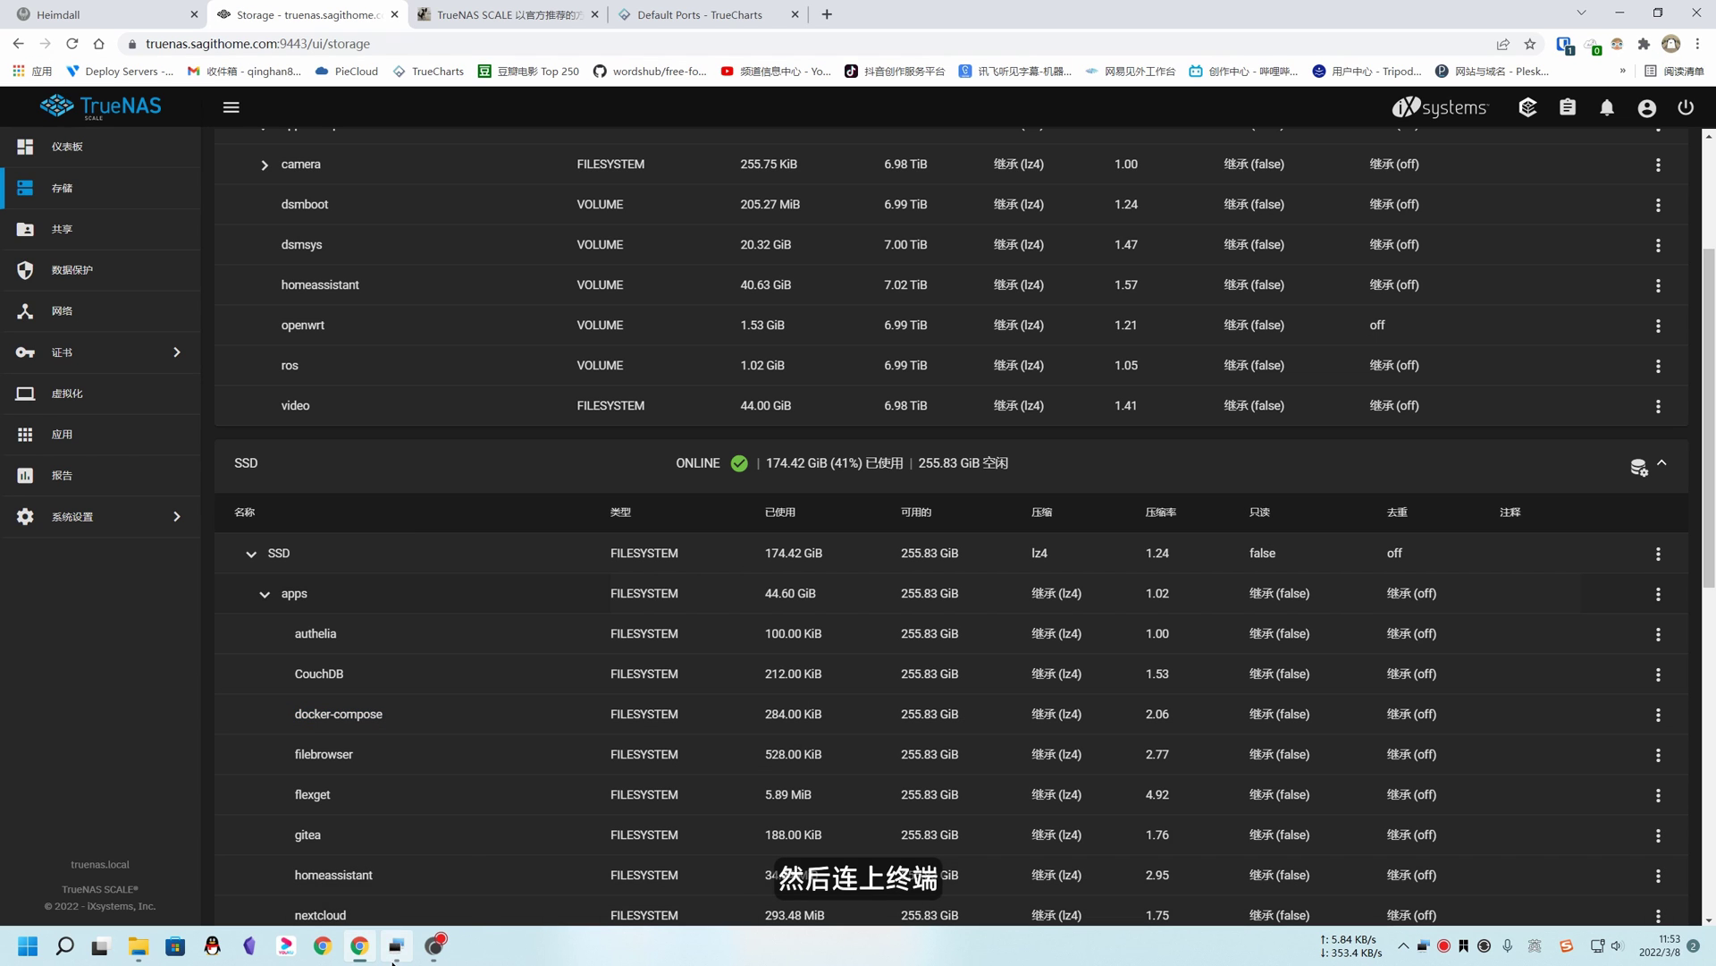
{"action": "left_click", "coordinate": [393, 959]}
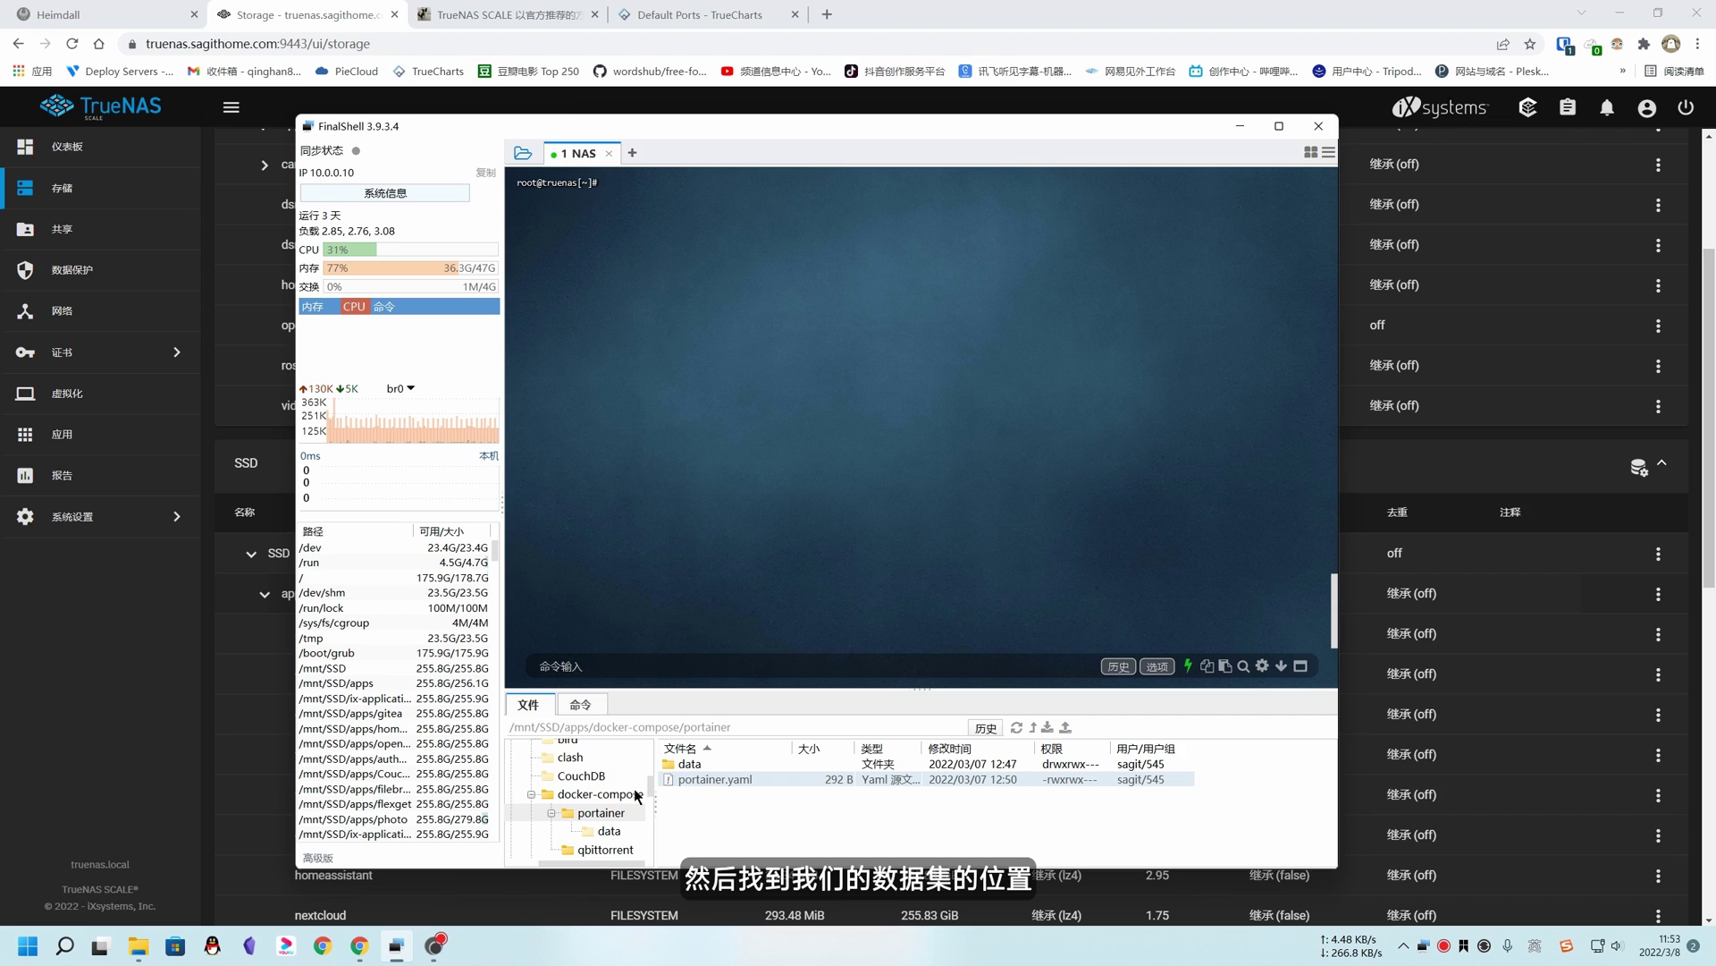
Step: Browse the docker-compose folder's portainer and qbittorrent subfolders, inspecting portainer
{"action": "left_click", "coordinate": [600, 795]}
{"action": "scroll", "coordinate": [577, 809], "scroll_direction": "up", "scroll_amount": 1}
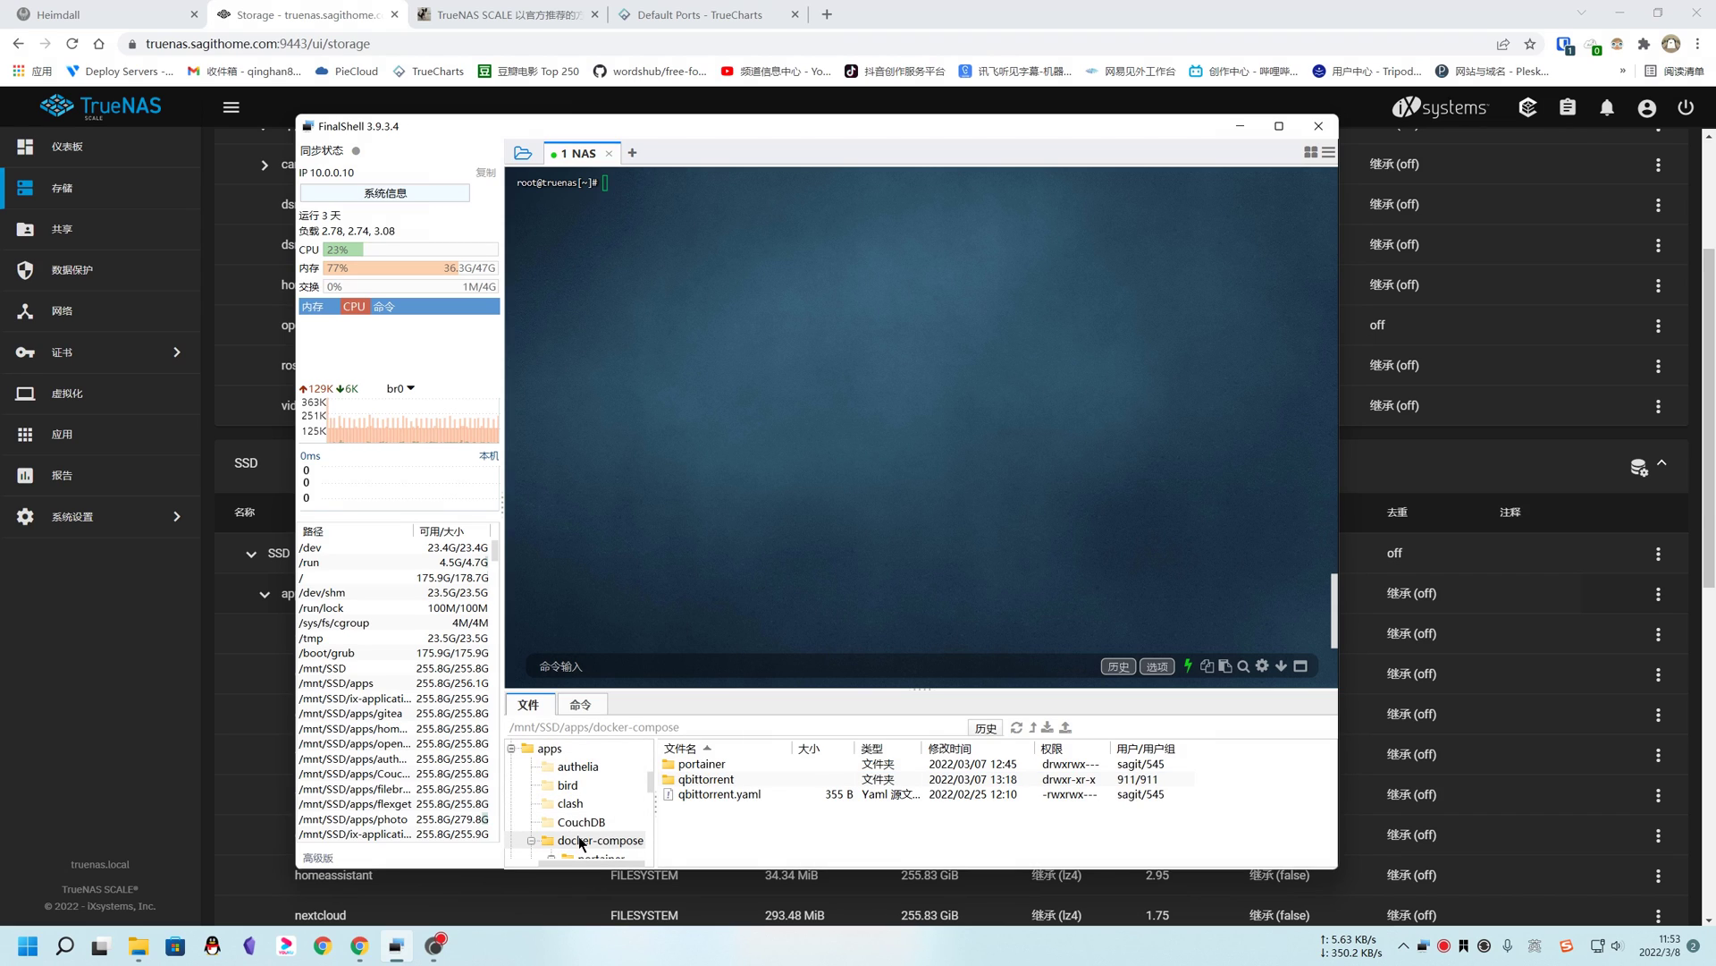
{"action": "left_click", "coordinate": [726, 766]}
{"action": "left_click", "coordinate": [733, 780]}
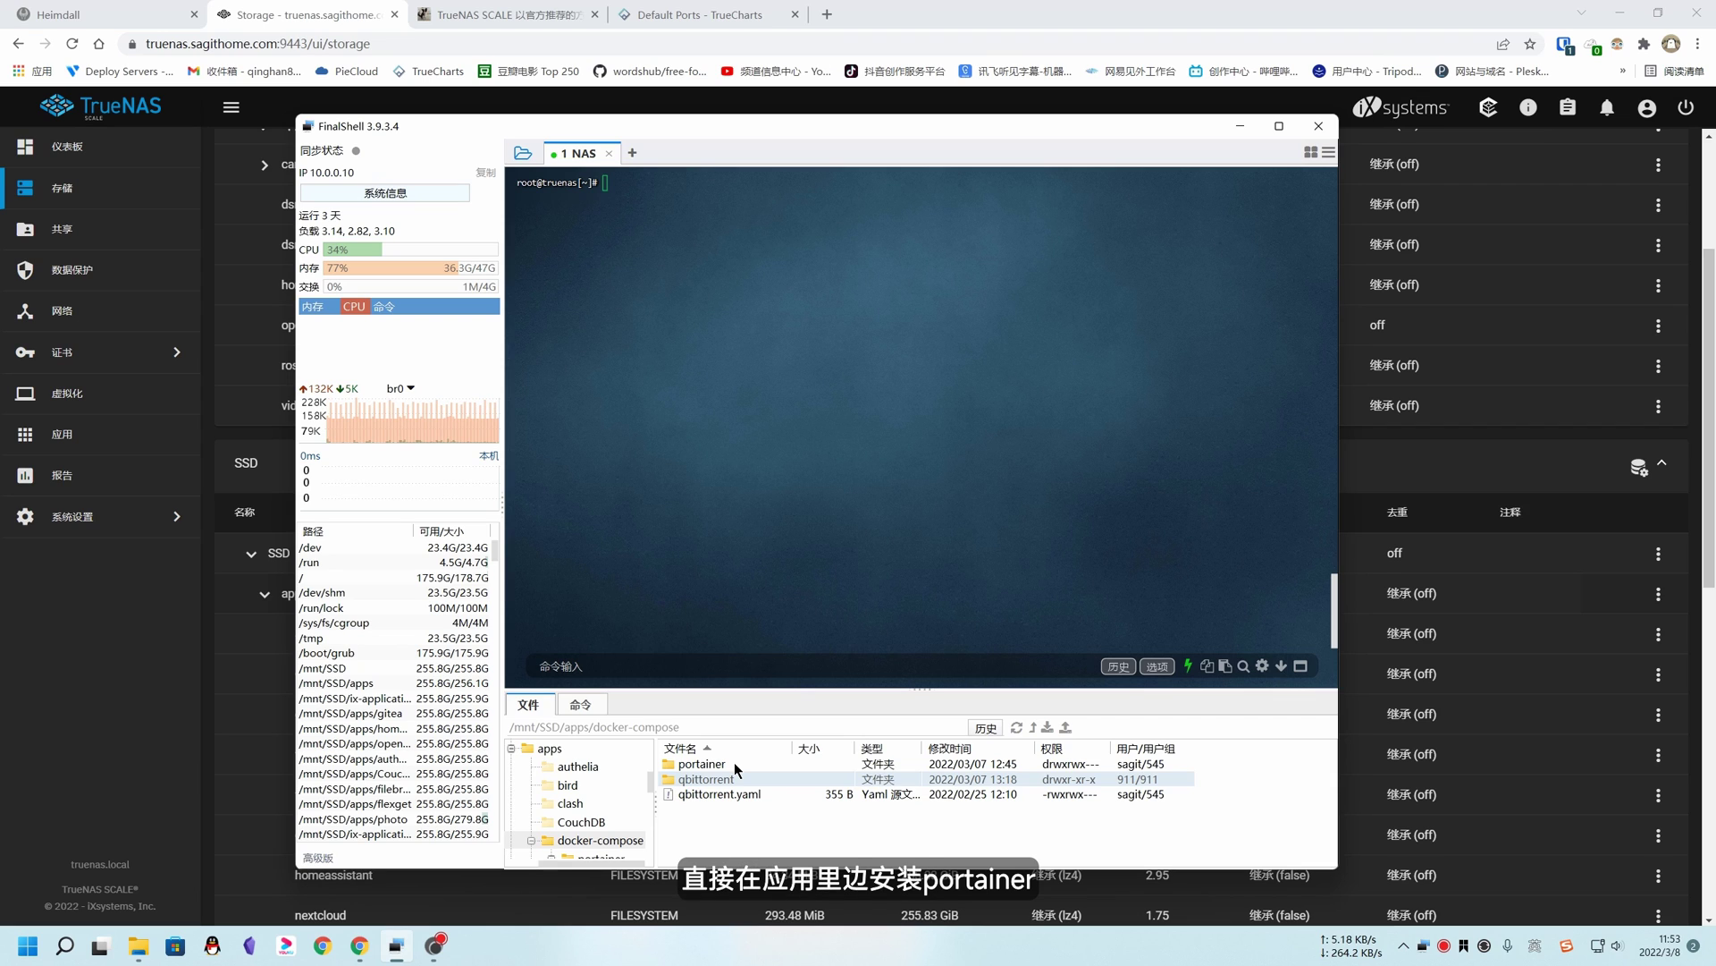
{"action": "double_click", "coordinate": [735, 764]}
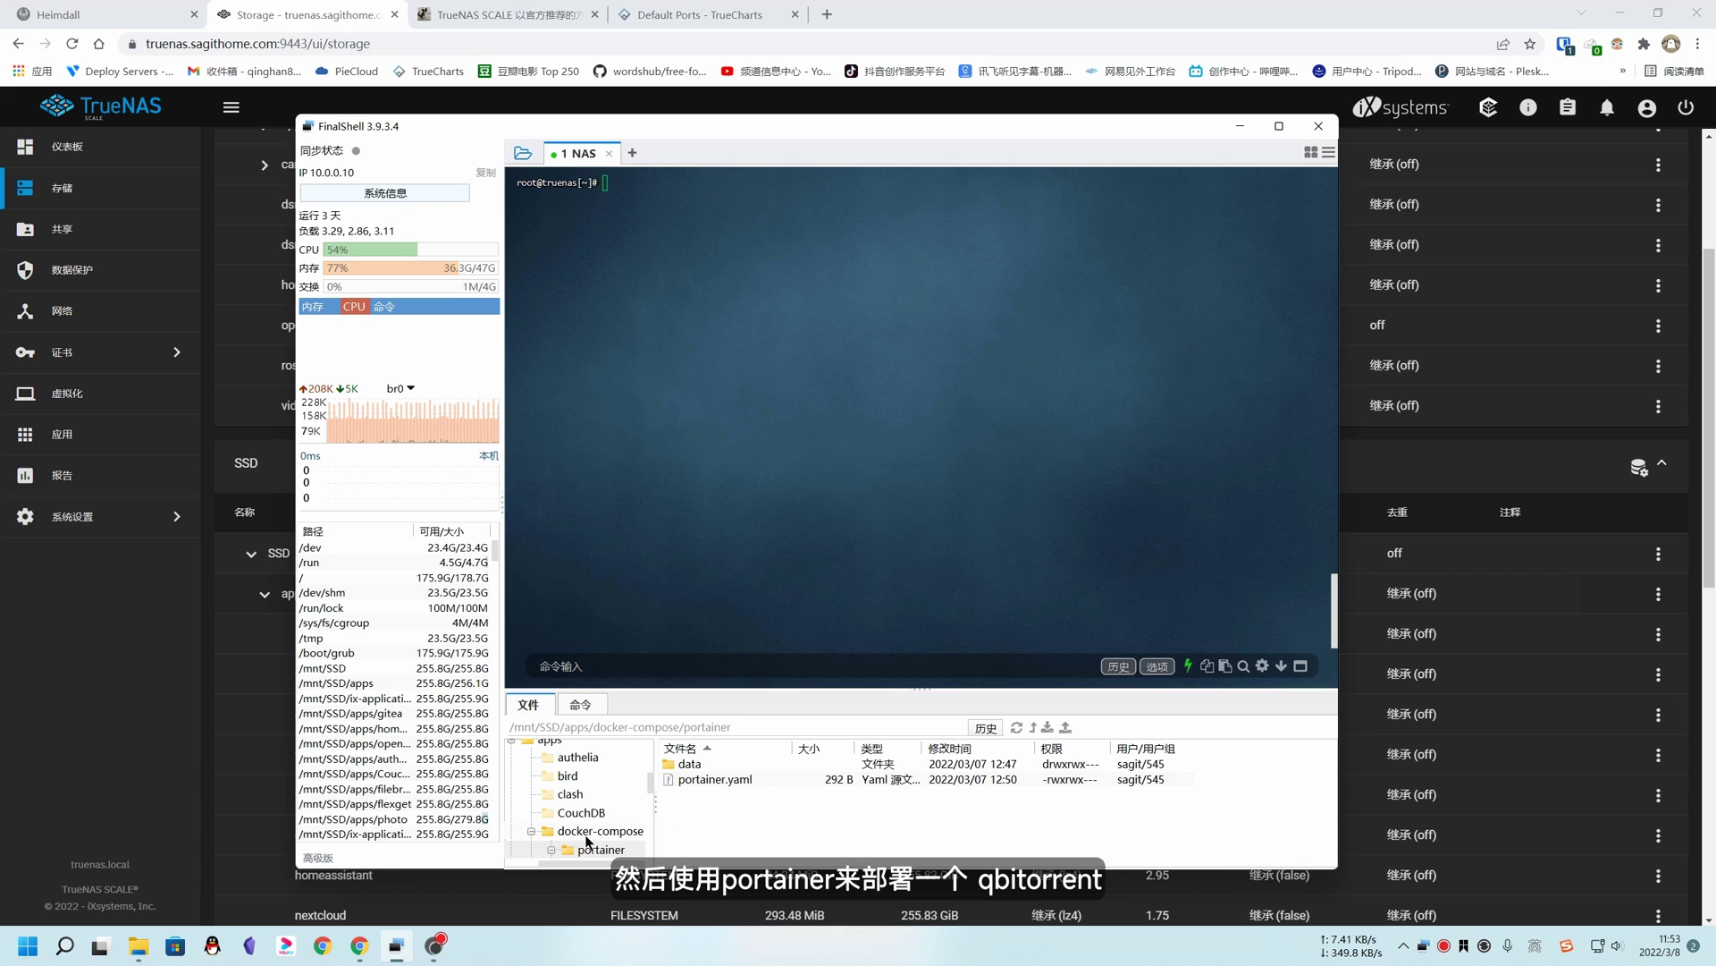
{"action": "key", "text": "BackSpace"}
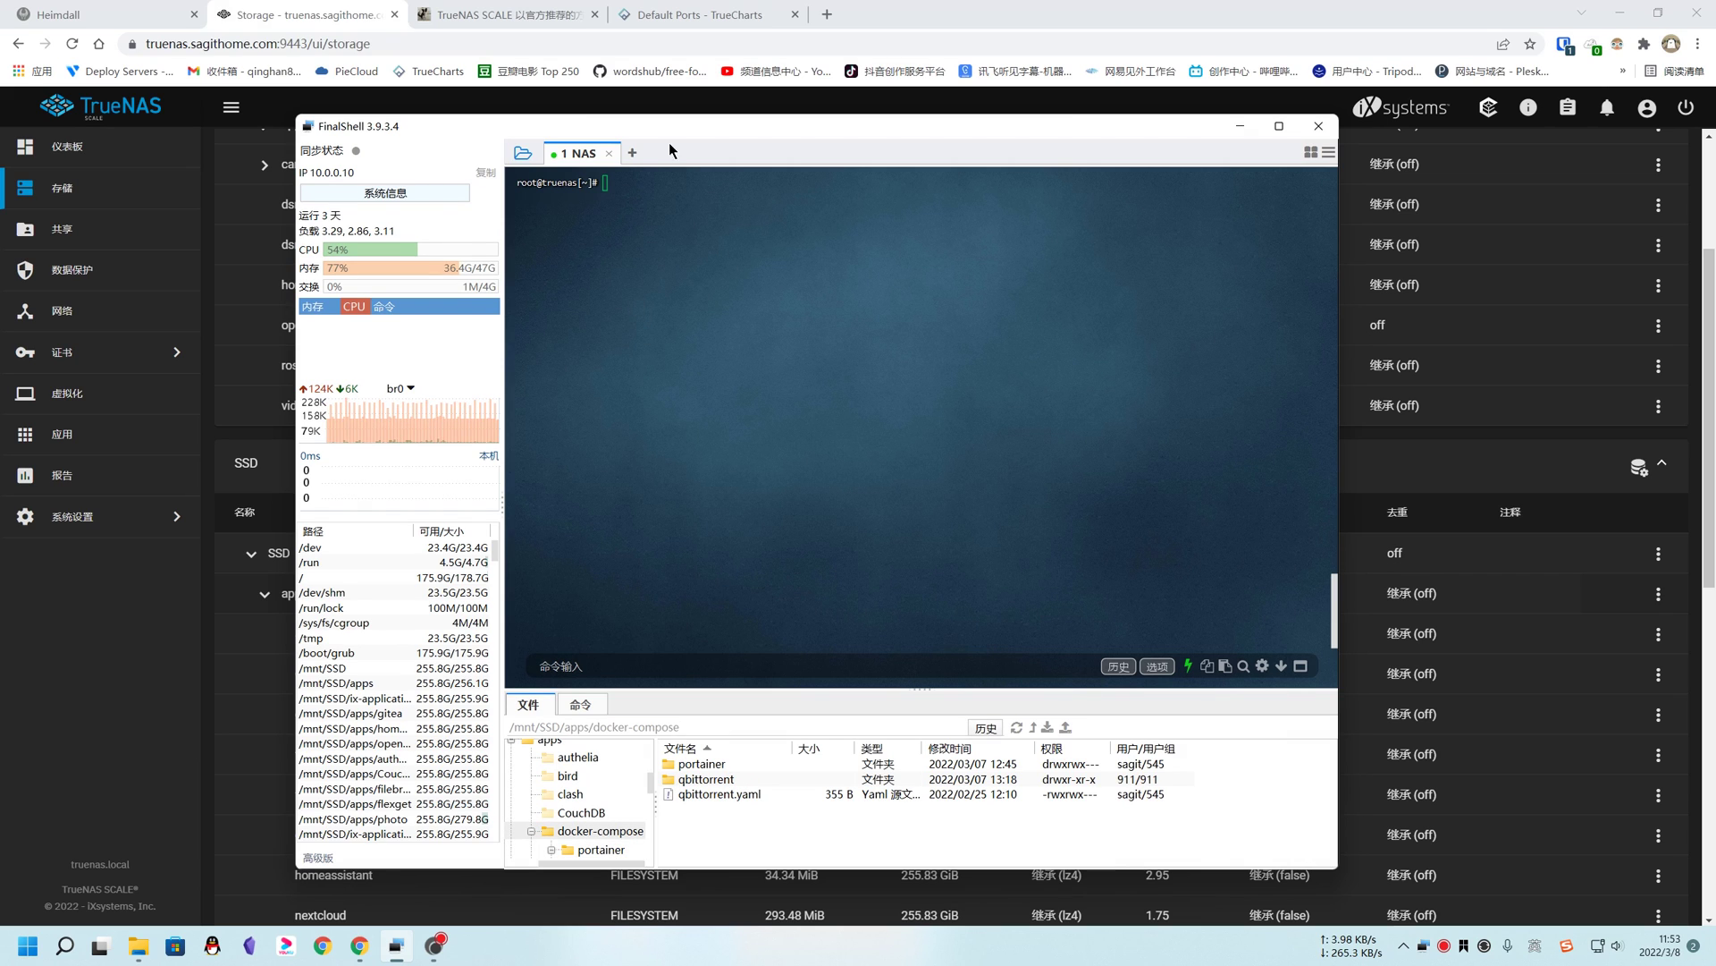
{"action": "left_click", "coordinate": [512, 14]}
Step: Review the portainer compose file's data volume path and 11170 host port, then open the community ports list
{"action": "scroll", "coordinate": [711, 489], "scroll_direction": "down", "scroll_amount": 1}
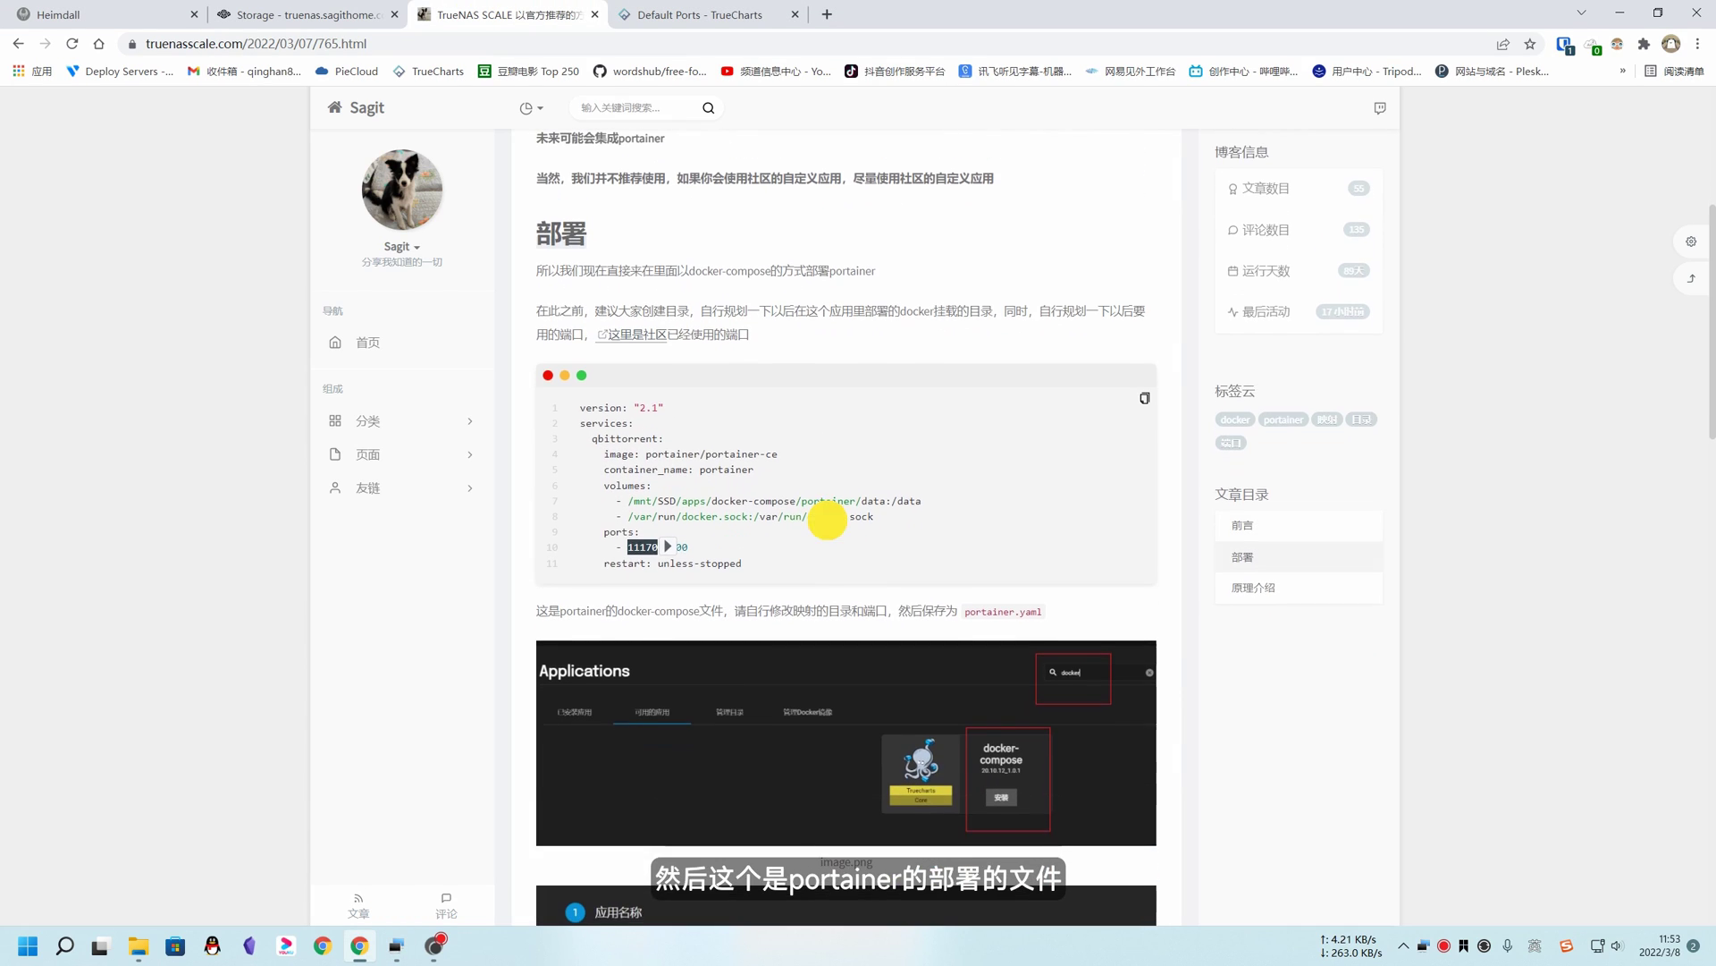
{"action": "scroll", "coordinate": [711, 489], "scroll_direction": "up", "scroll_amount": 1}
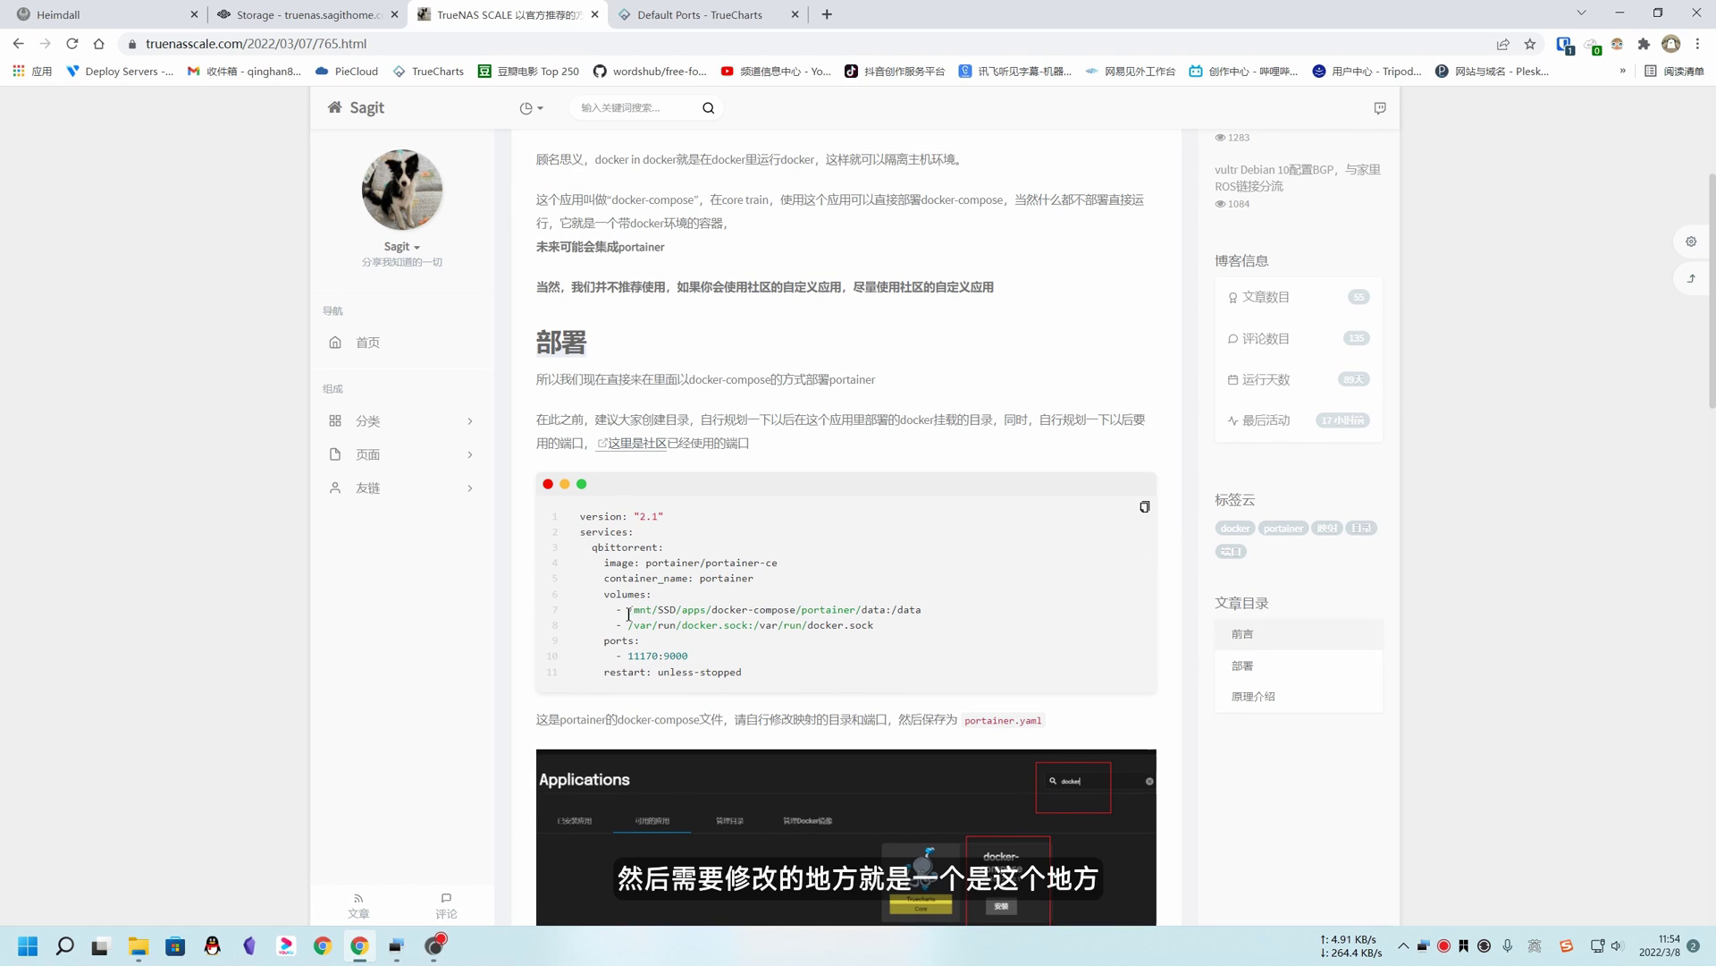
{"action": "left_click_drag", "start_coordinate": [629, 615], "coordinate": [886, 607]}
{"action": "left_click", "coordinate": [913, 615]}
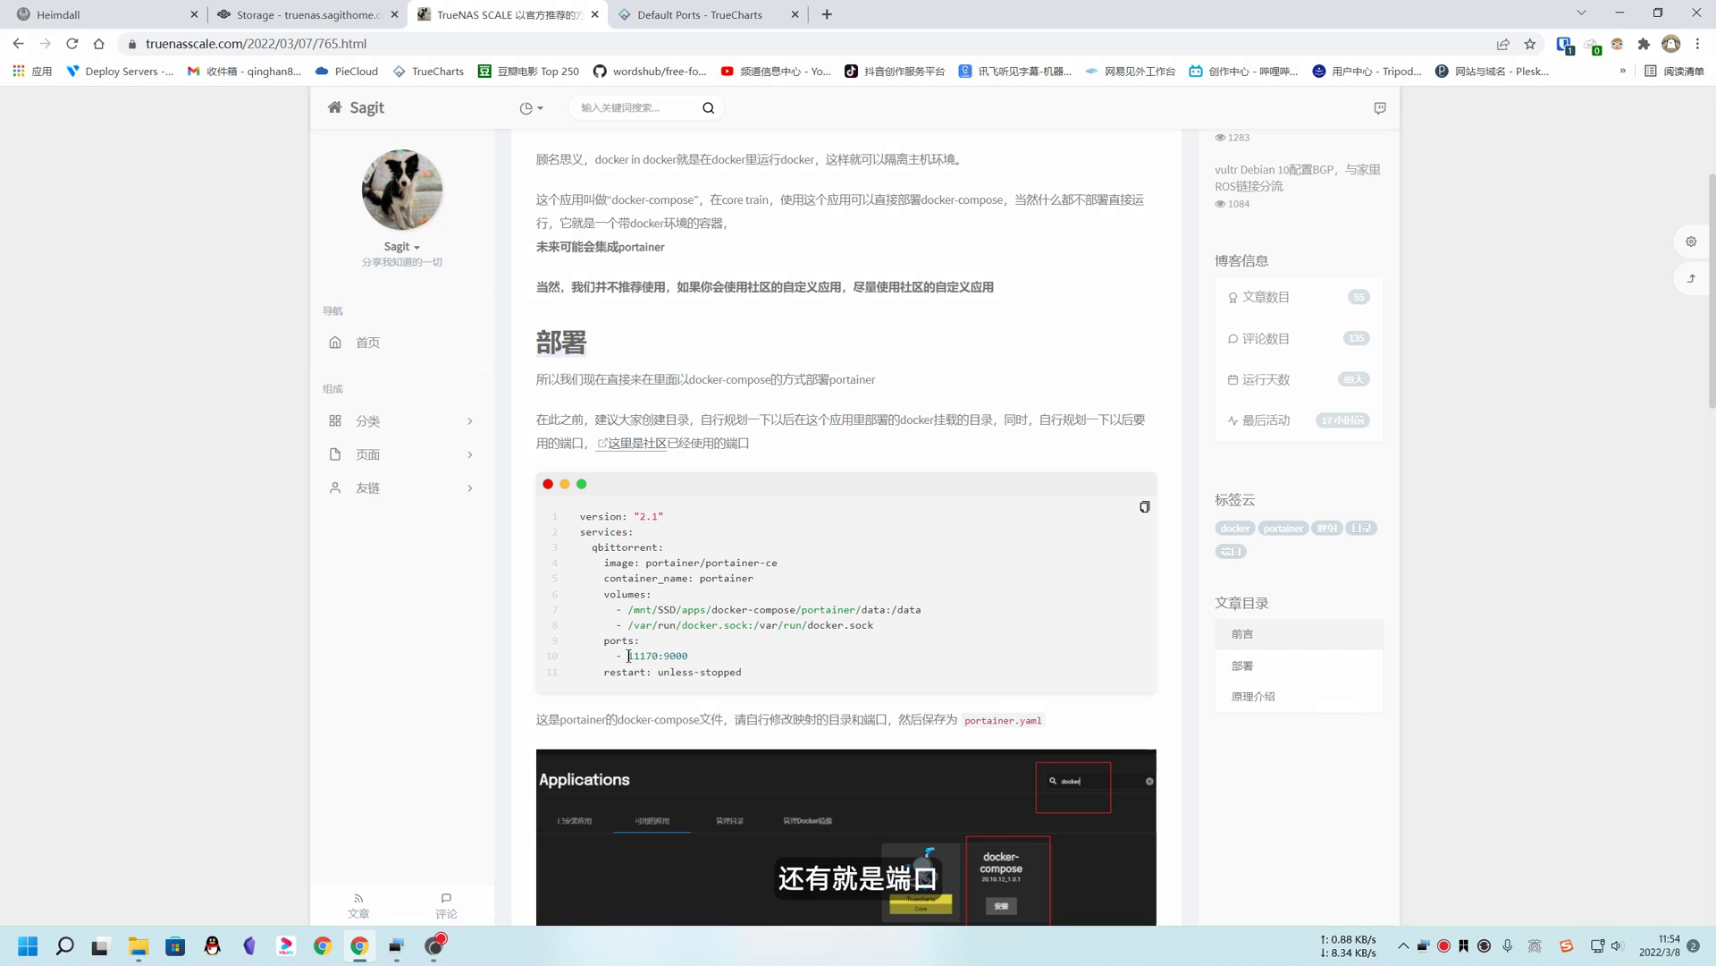
{"action": "left_click_drag", "start_coordinate": [628, 655], "coordinate": [654, 656]}
{"action": "left_click", "coordinate": [910, 658]}
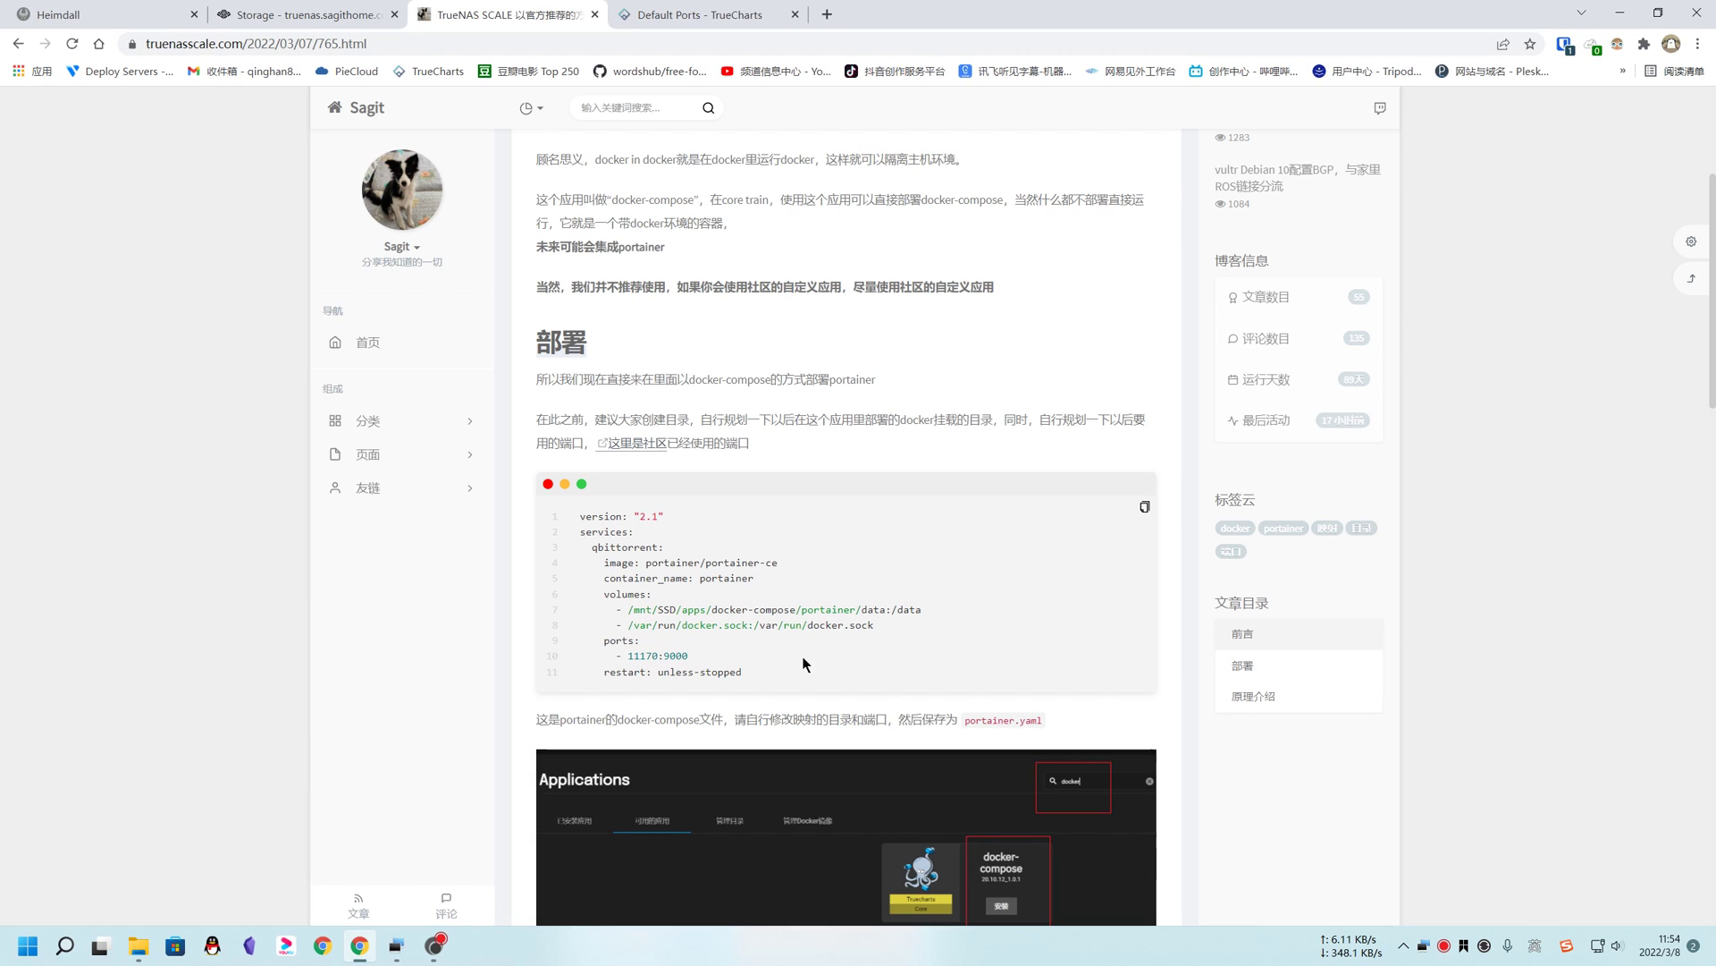
{"action": "left_click_drag", "start_coordinate": [629, 655], "coordinate": [666, 656]}
{"action": "left_click", "coordinate": [782, 645]}
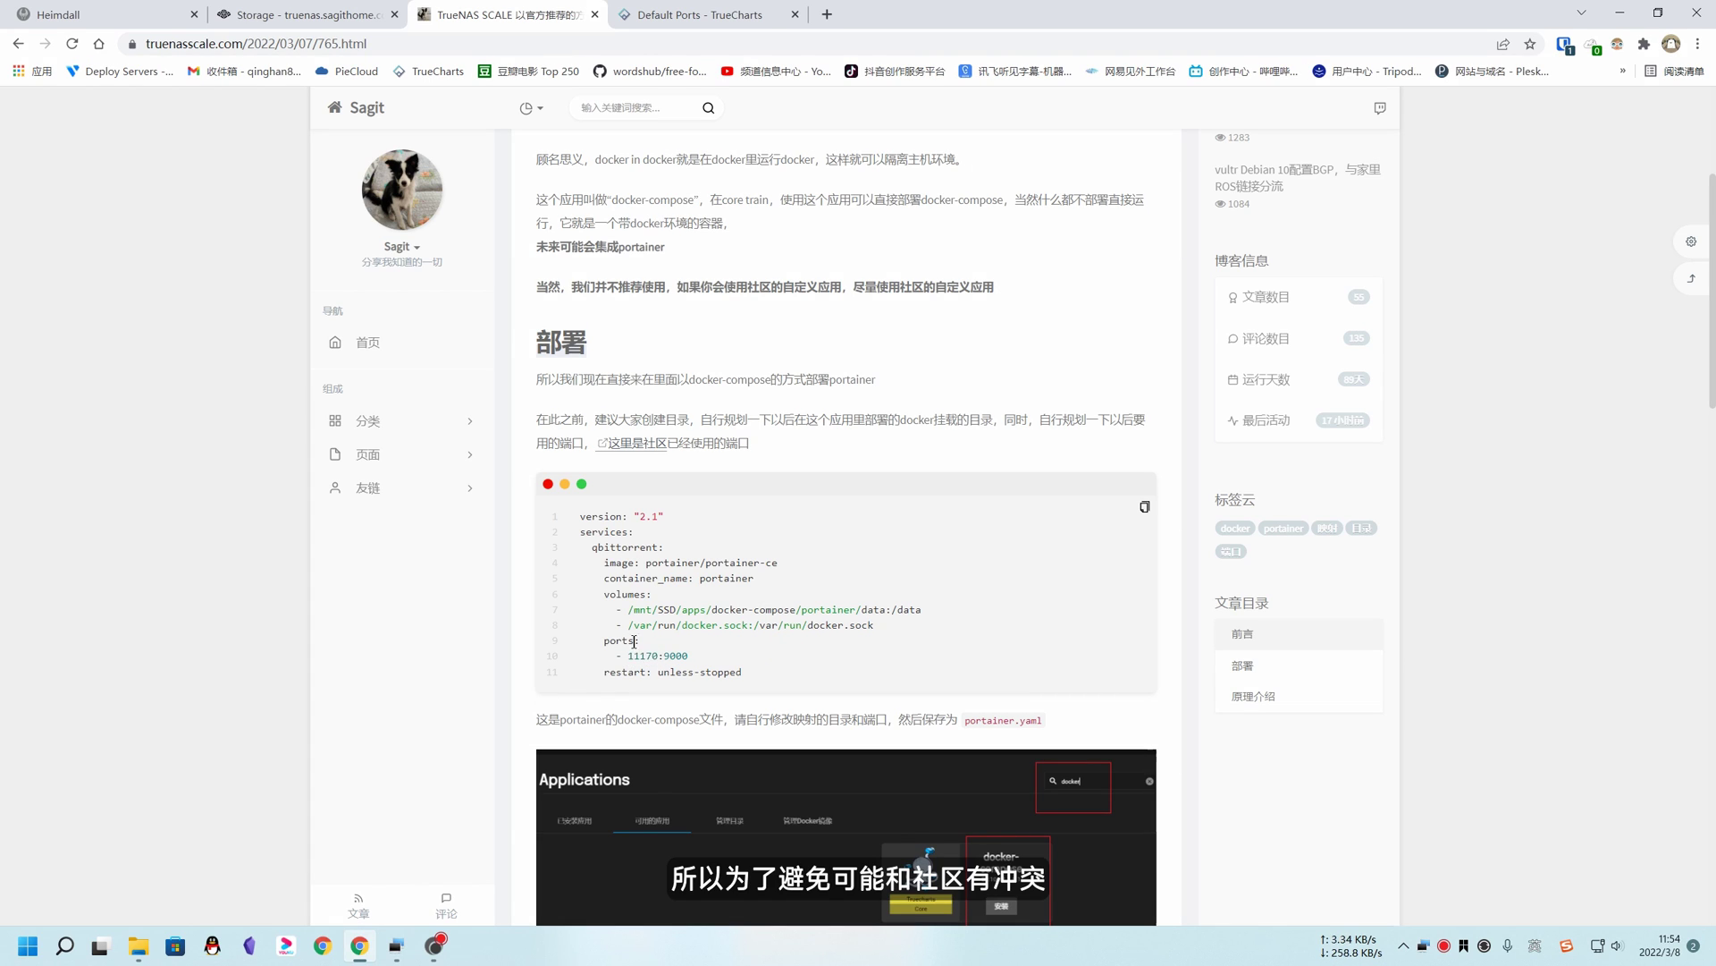
{"action": "left_click", "coordinate": [619, 442]}
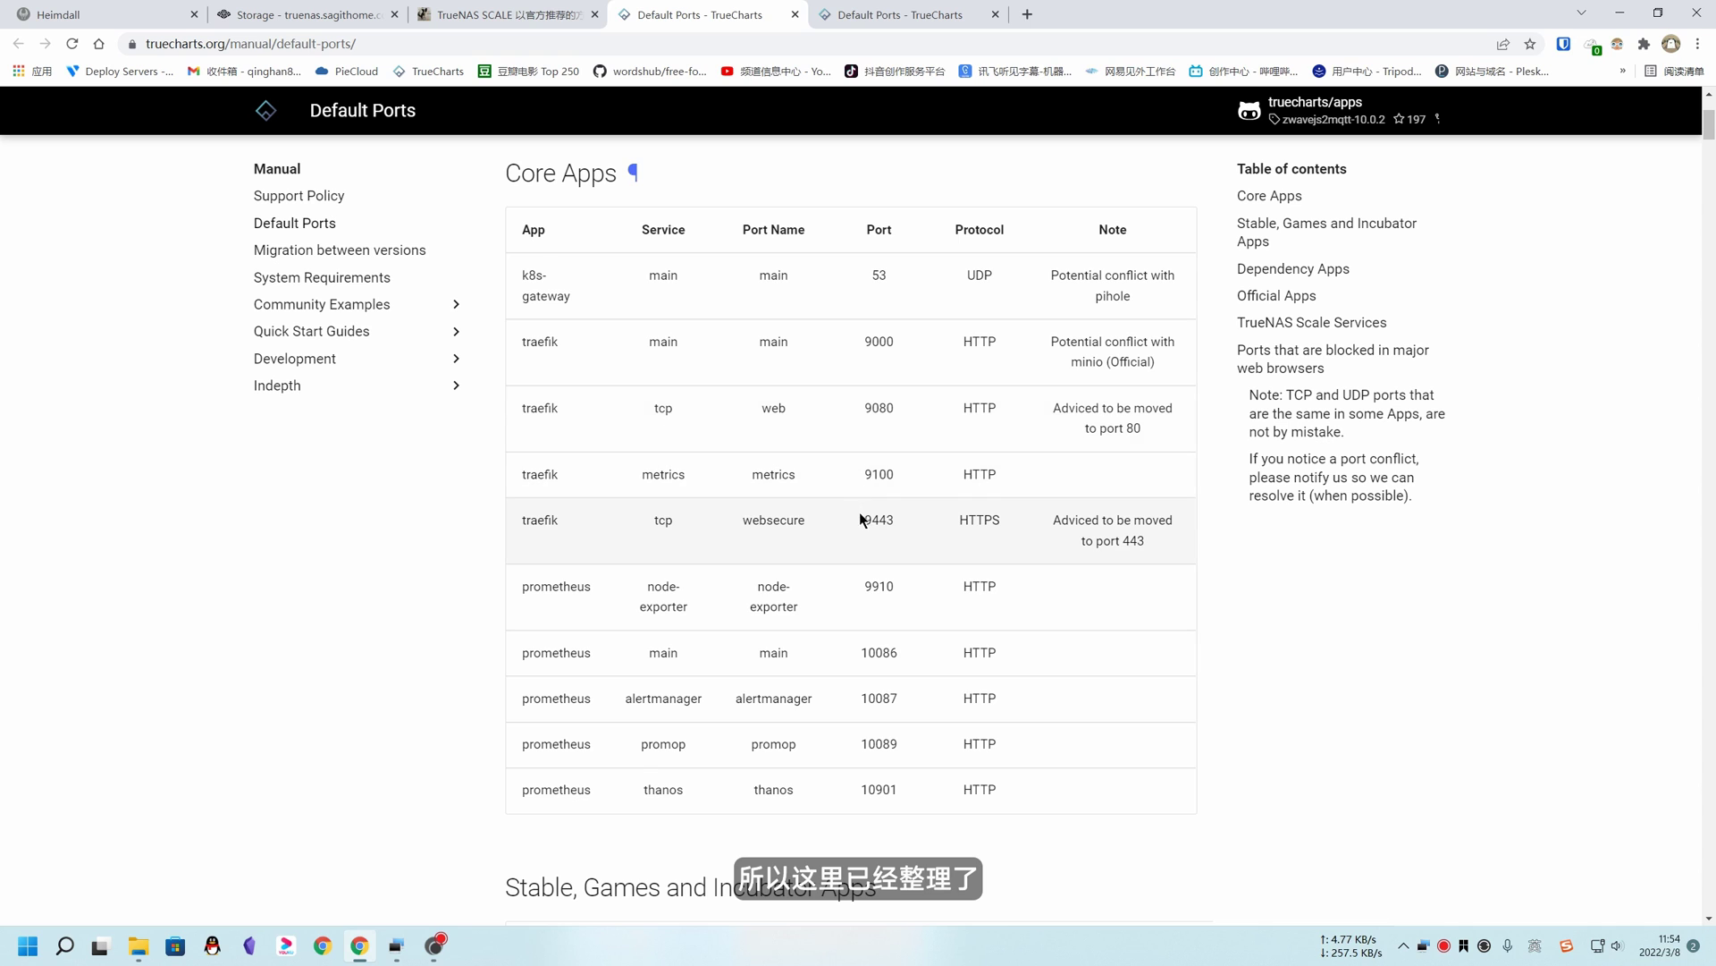
Step: Scan the TrueCharts default ports tables, noting port 10096, up through the 10100s
{"action": "scroll", "coordinate": [860, 512], "scroll_direction": "down", "scroll_amount": 3}
{"action": "scroll", "coordinate": [929, 567], "scroll_direction": "down", "scroll_amount": 10}
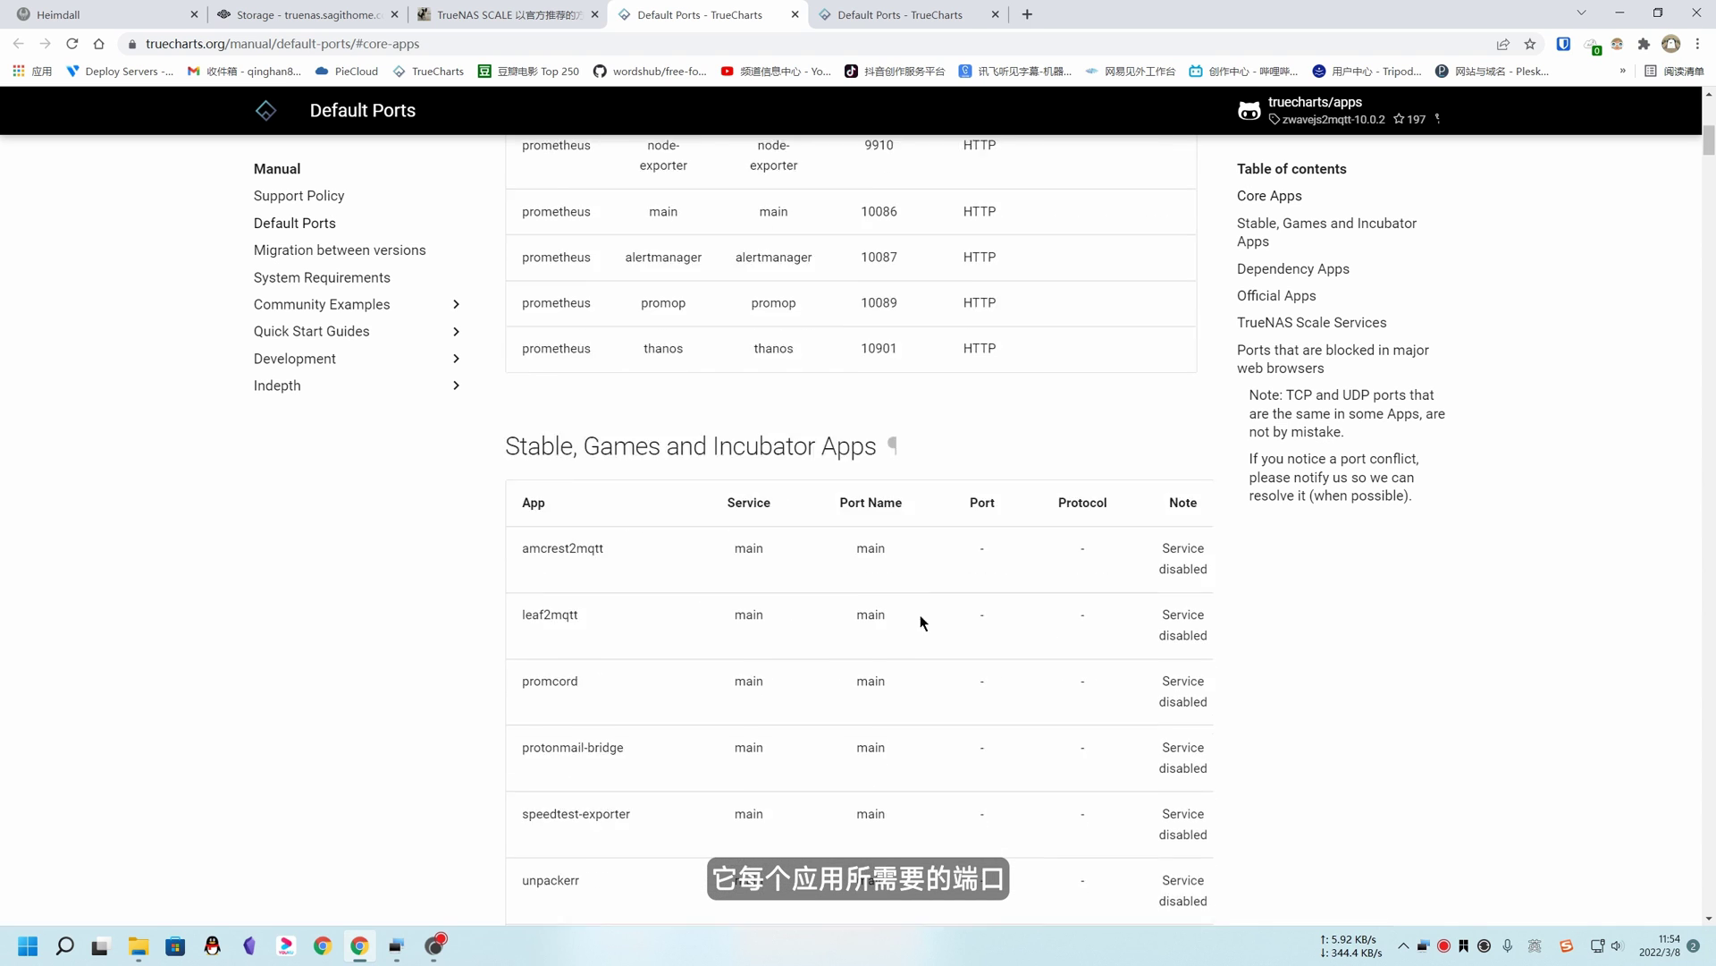
{"action": "double_click", "coordinate": [983, 583]}
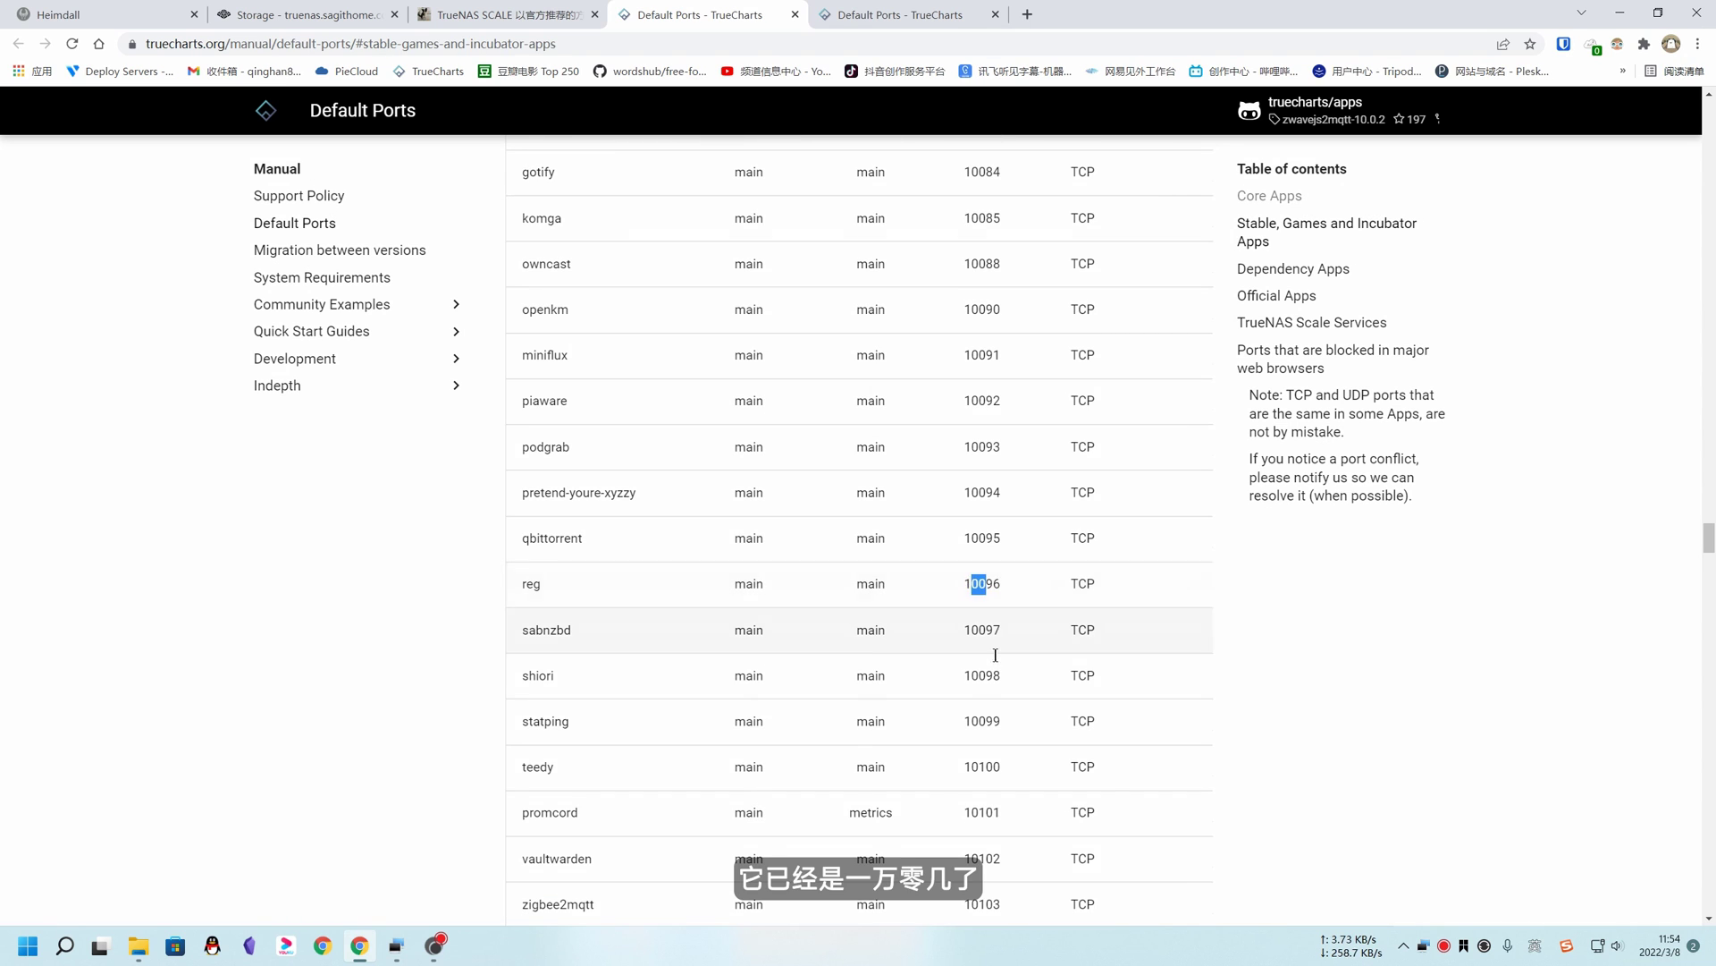
{"action": "scroll", "coordinate": [989, 679], "scroll_direction": "down", "scroll_amount": 9}
{"action": "scroll", "coordinate": [989, 695], "scroll_direction": "down", "scroll_amount": 10}
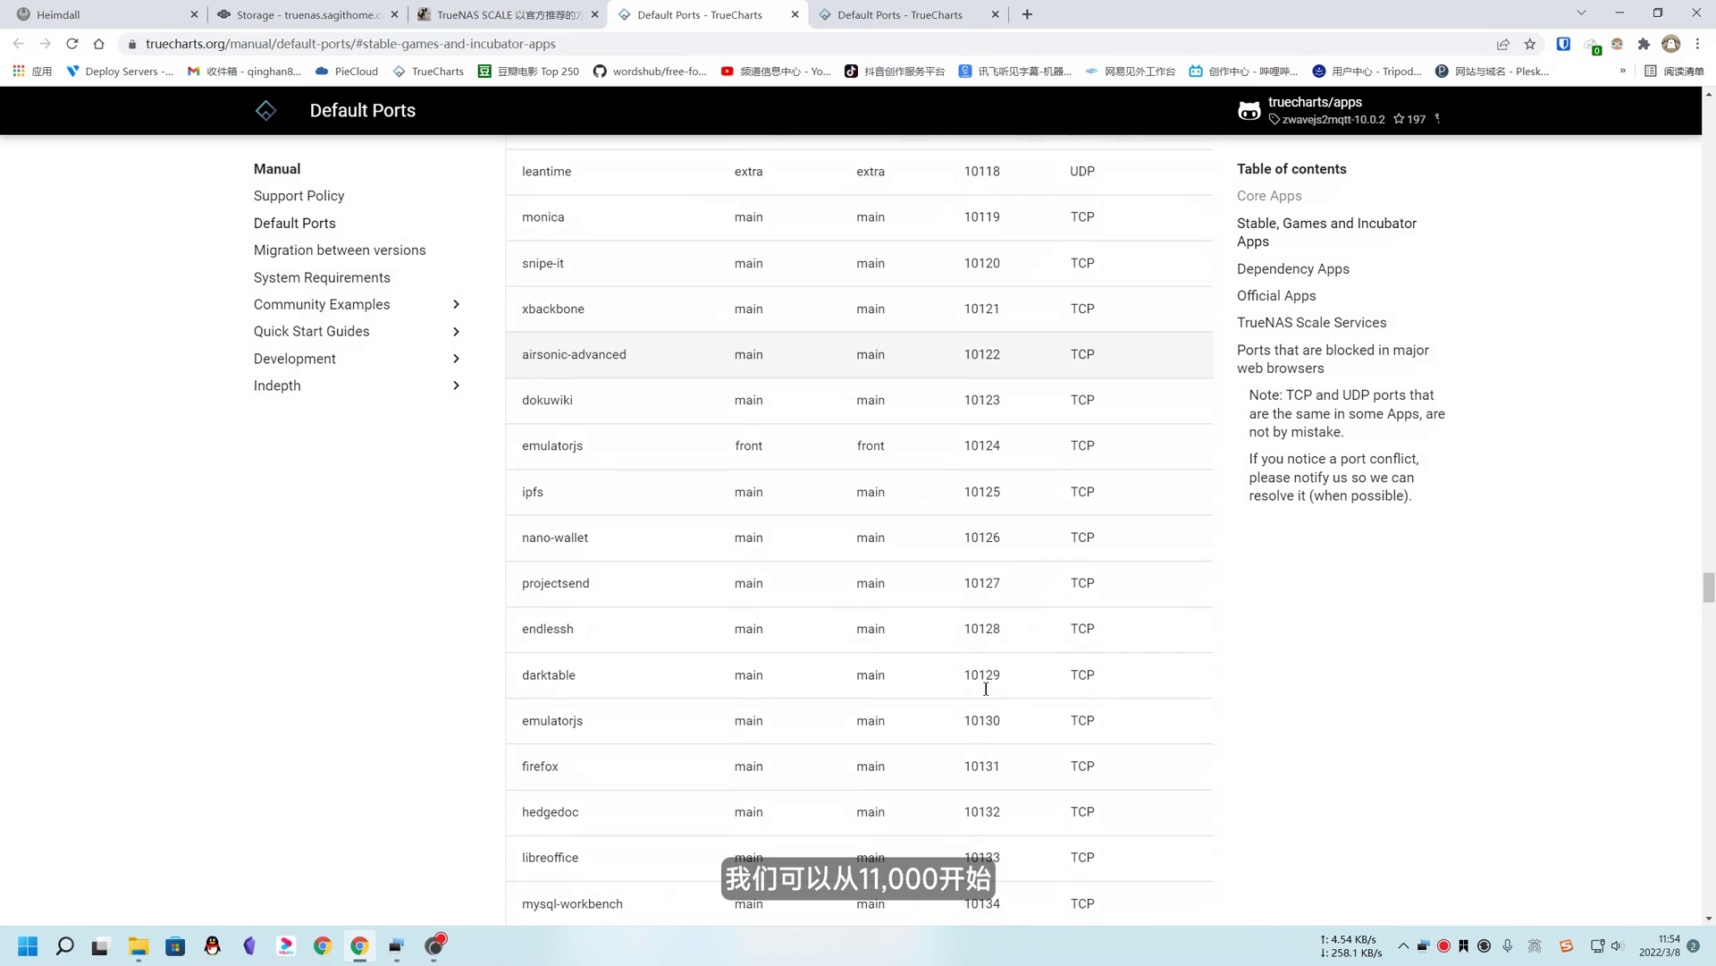
{"action": "scroll", "coordinate": [974, 715], "scroll_direction": "down", "scroll_amount": 10}
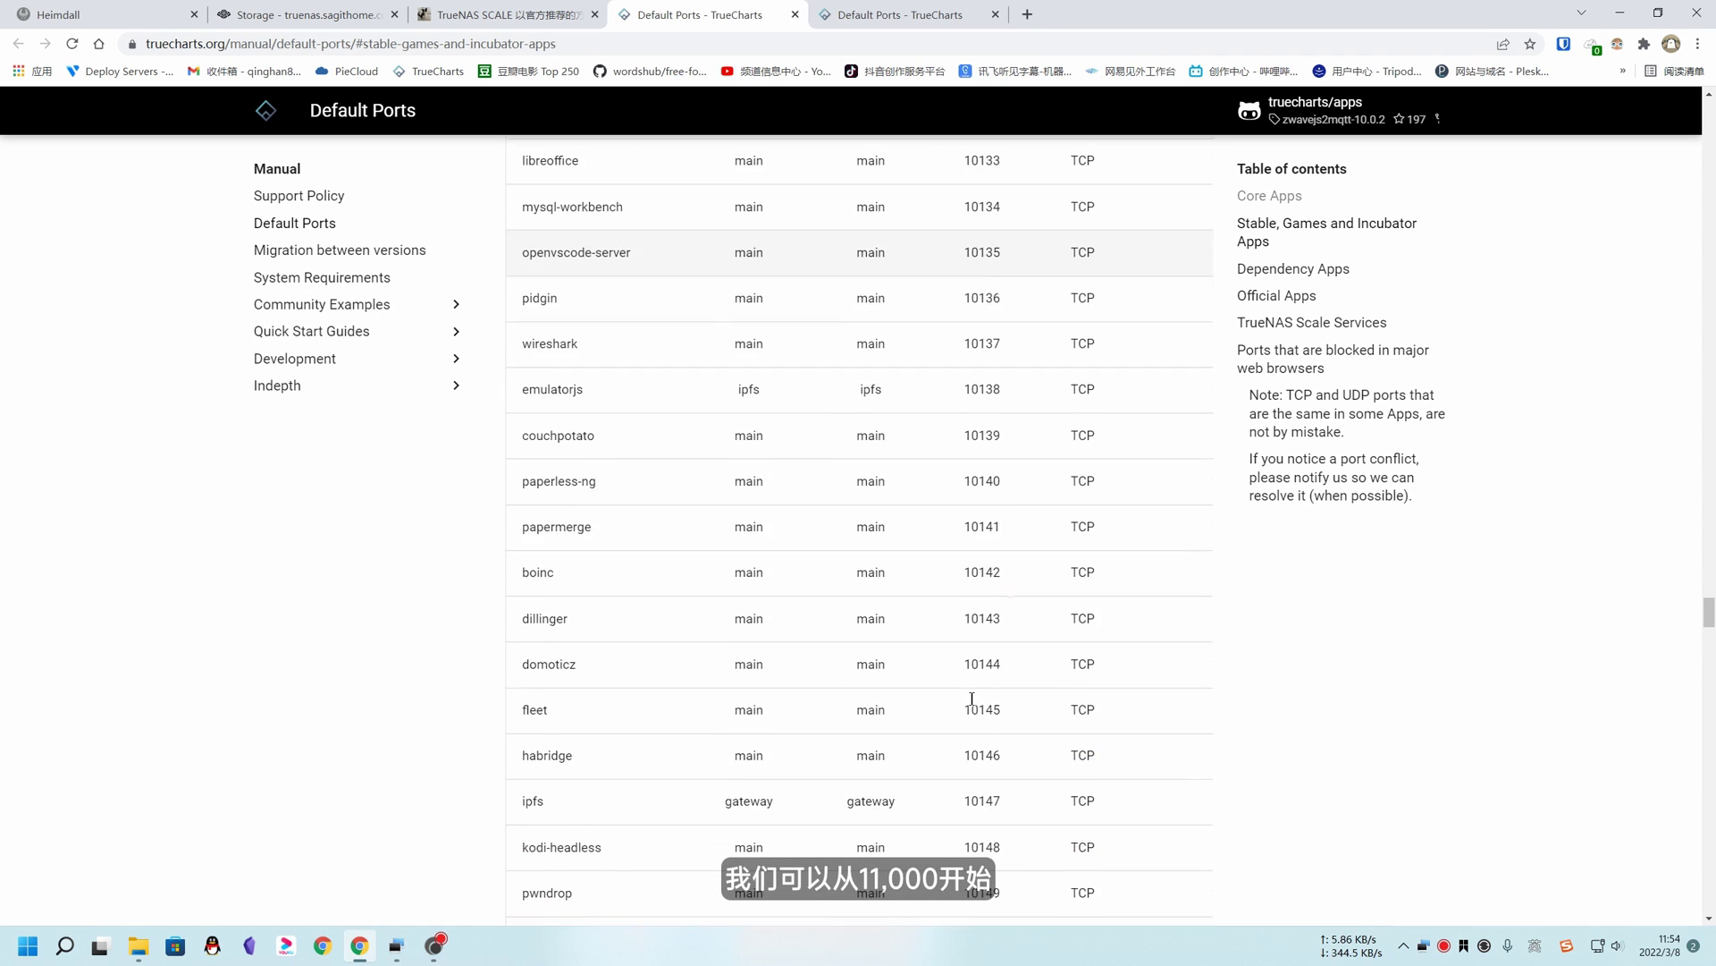
{"action": "left_click", "coordinate": [537, 16]}
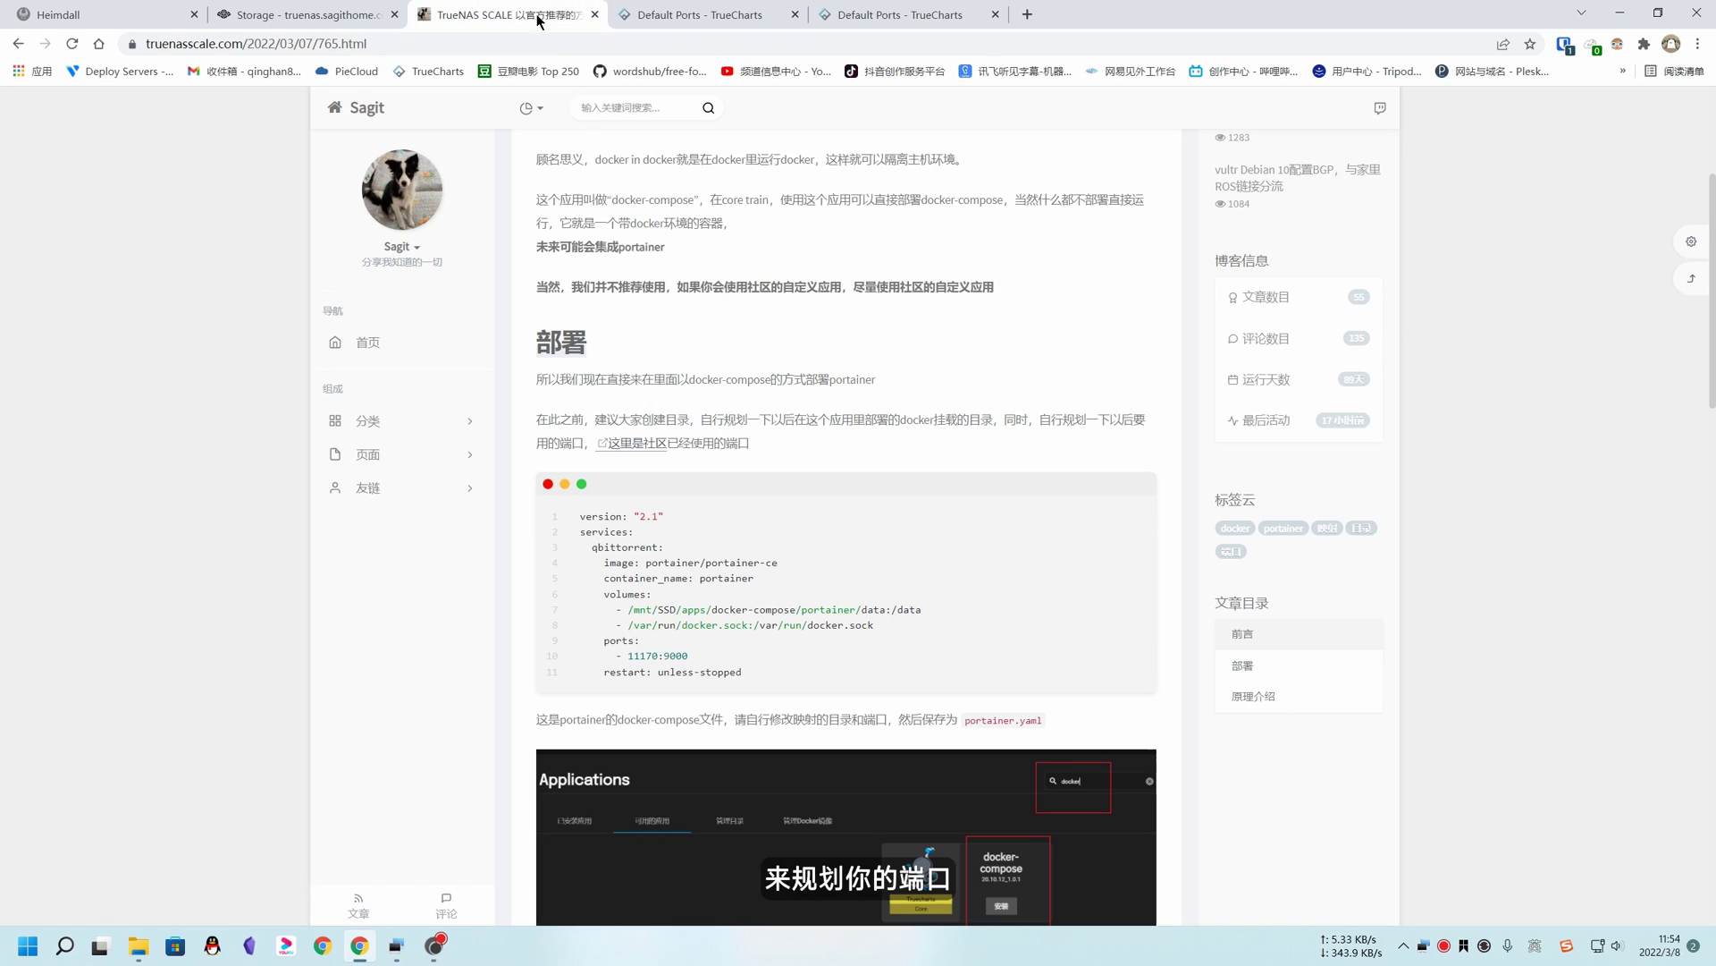
Step: Copy the portainer compose code and open the portainer folder in FinalShell
{"action": "double_click", "coordinate": [631, 657]}
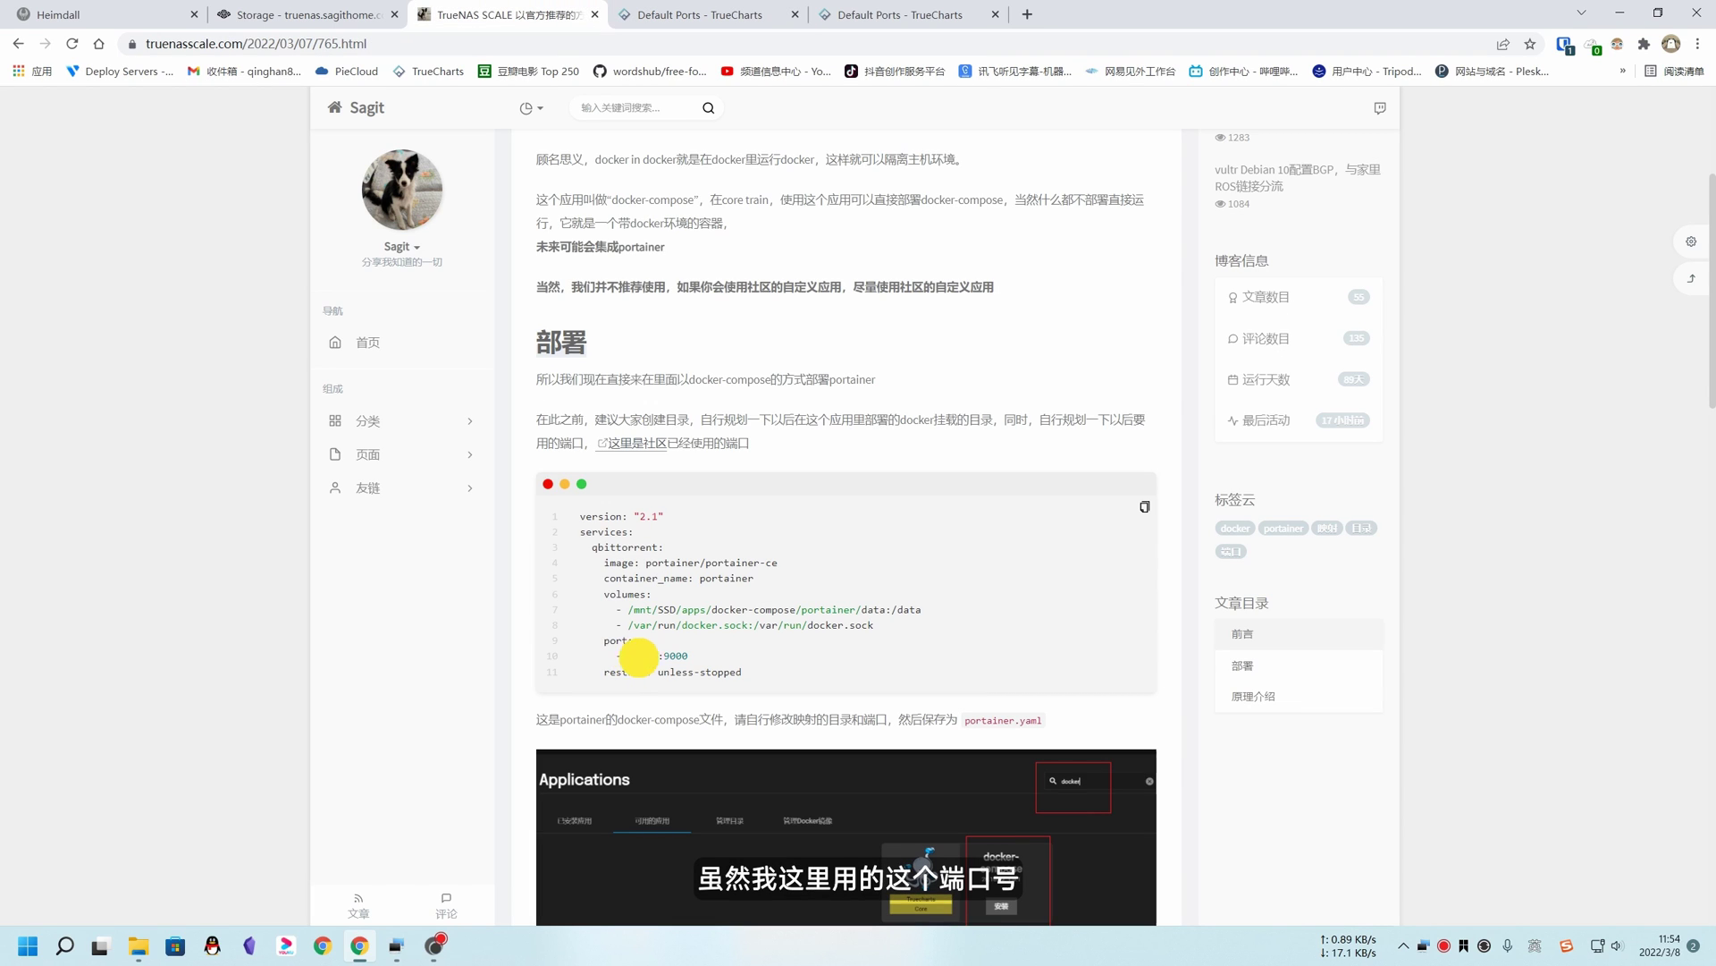
{"action": "left_click", "coordinate": [774, 653]}
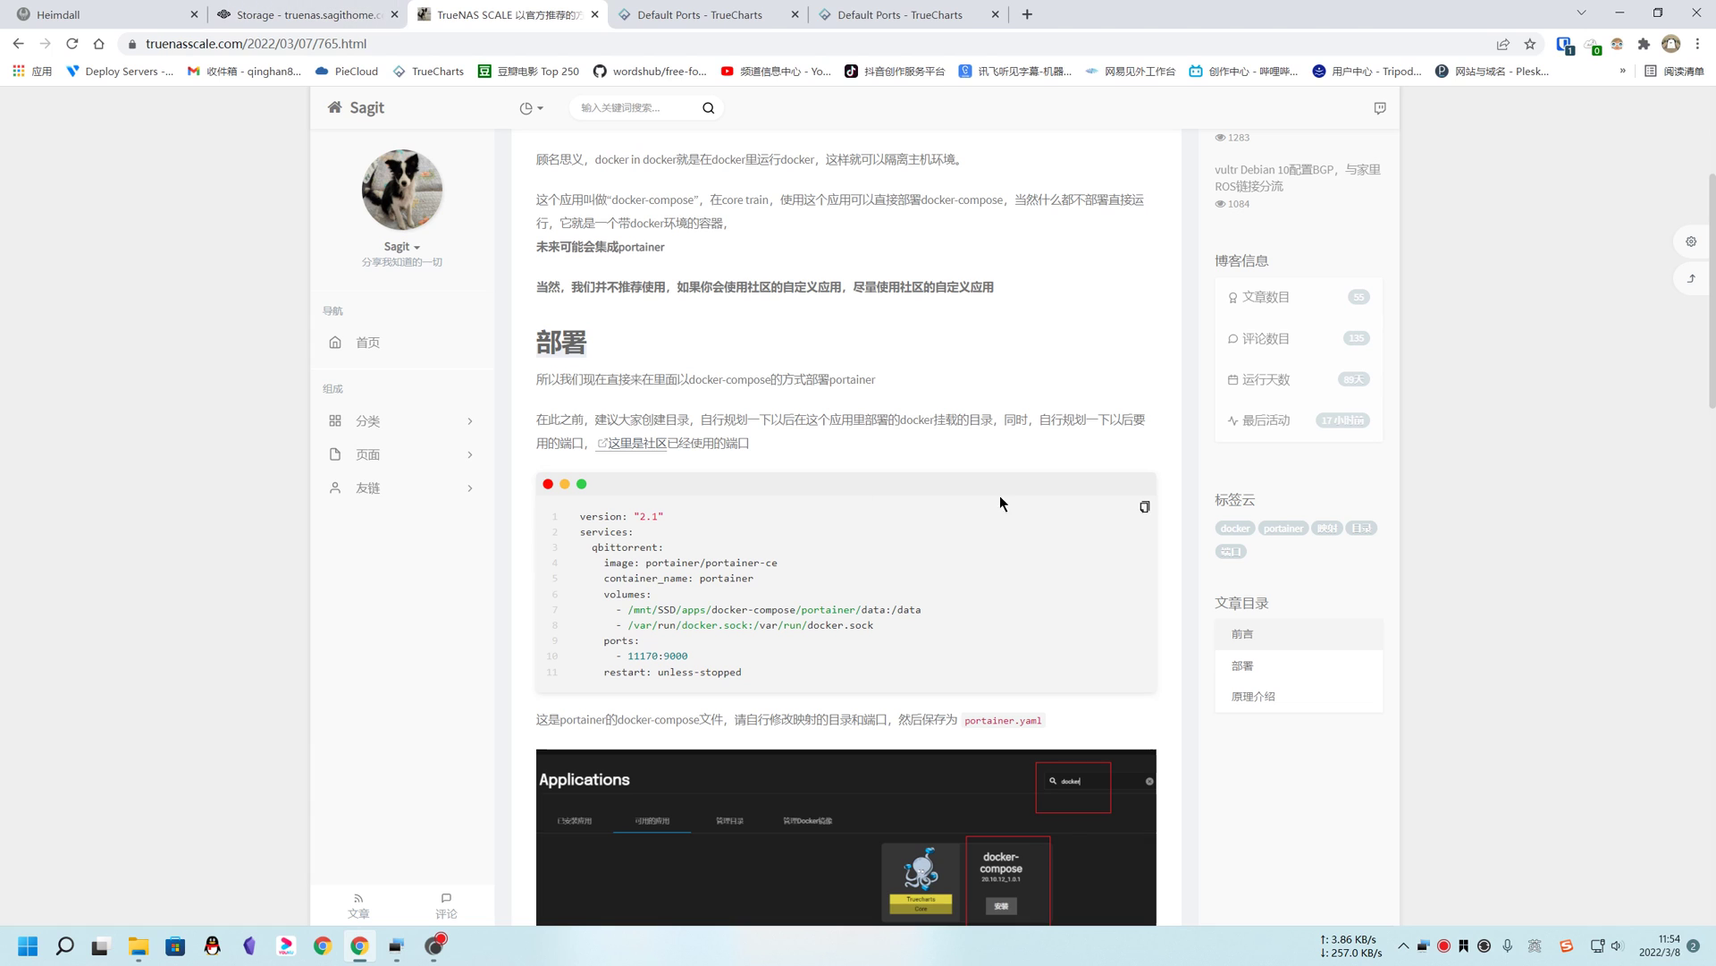
{"action": "left_click", "coordinate": [1146, 506]}
{"action": "left_click", "coordinate": [395, 947]}
{"action": "double_click", "coordinate": [700, 766]}
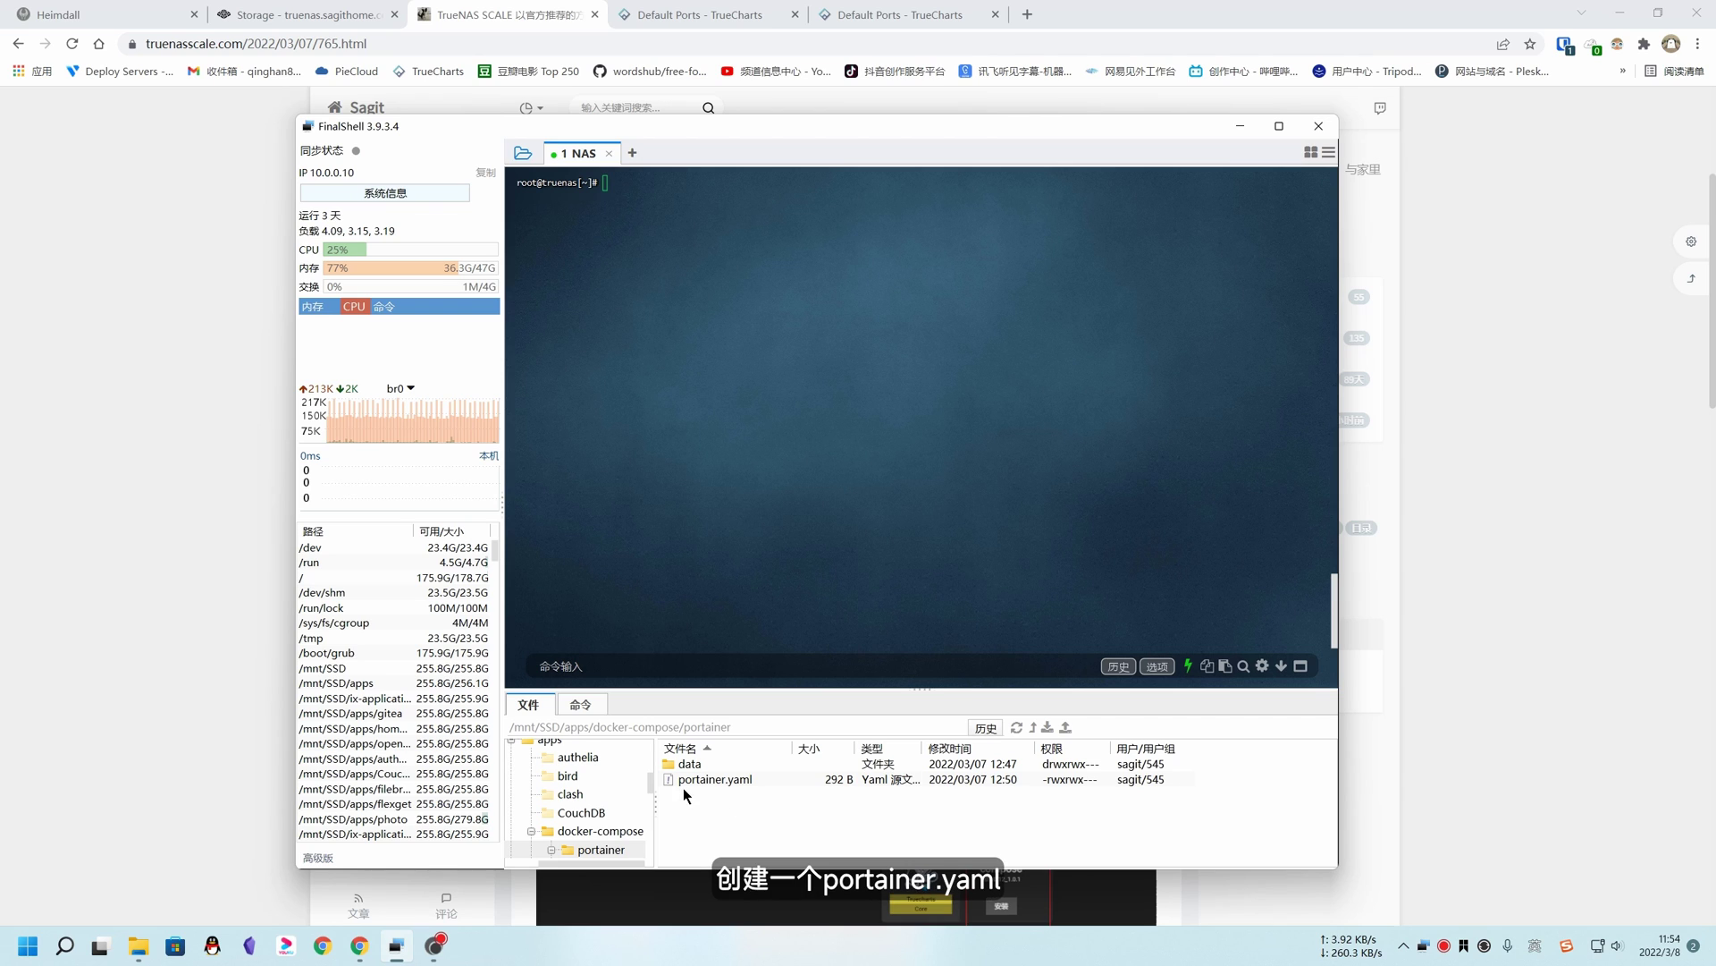
Step: Copy portainer.yaml's full path in FinalShell and go to TrueNAS SCALE's Applications page
{"action": "left_click", "coordinate": [741, 780]}
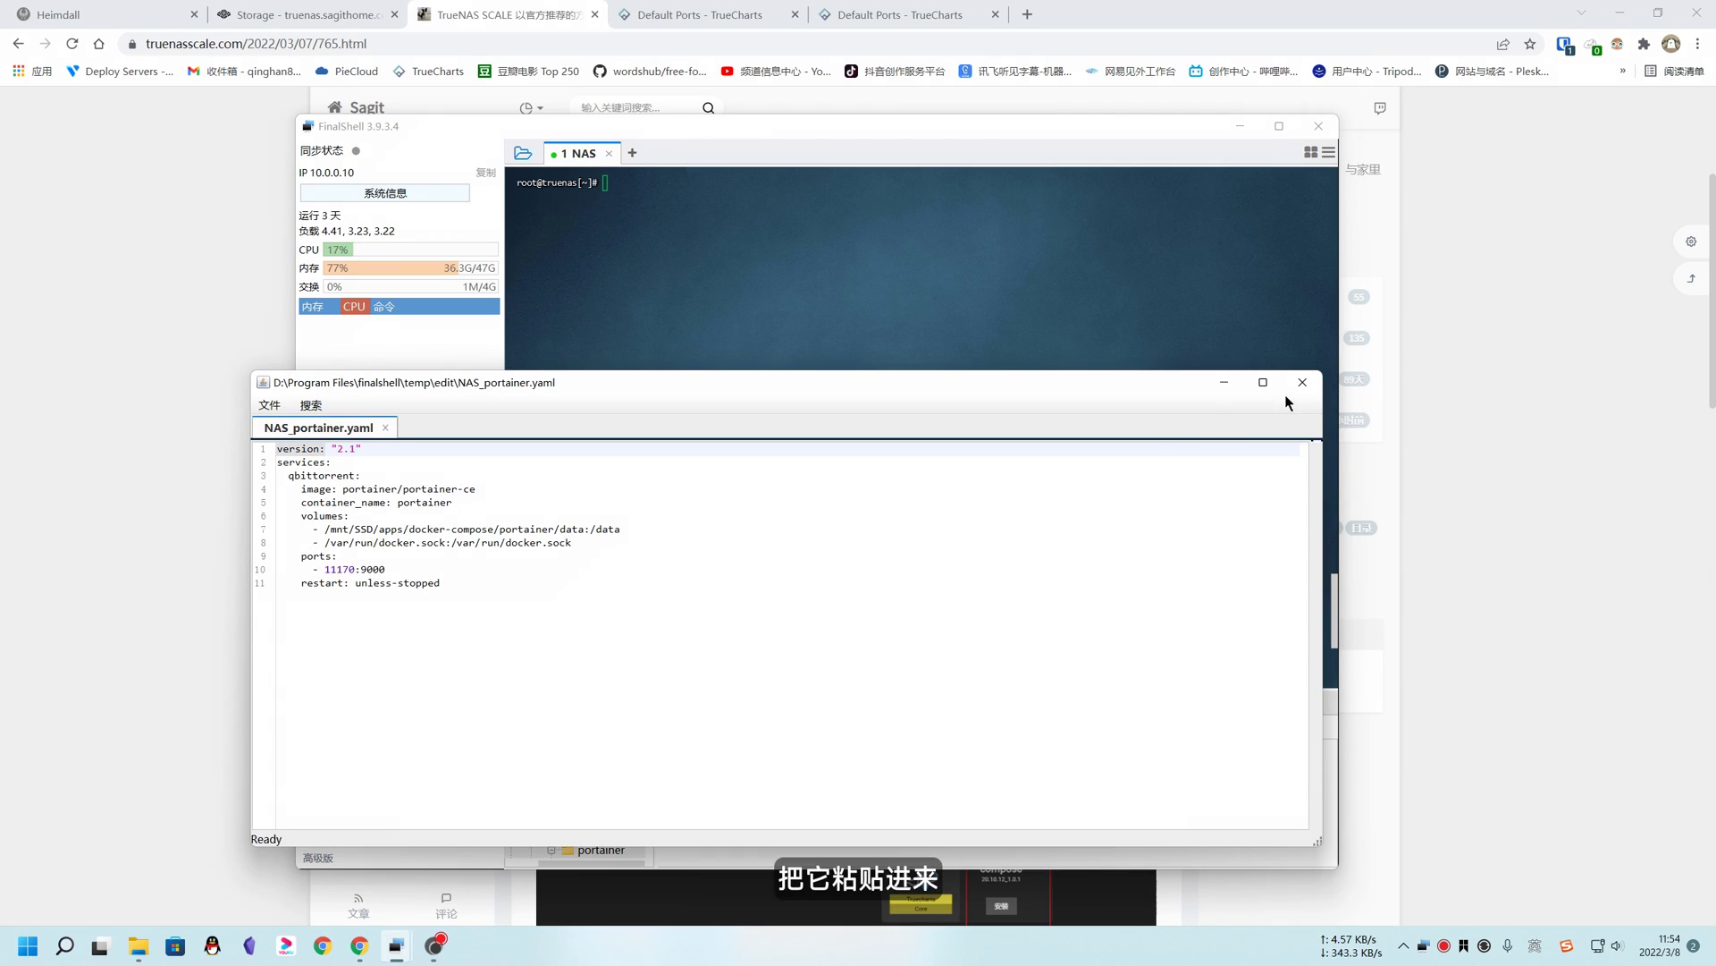
{"action": "left_click", "coordinate": [1302, 381]}
{"action": "right_click", "coordinate": [739, 779]}
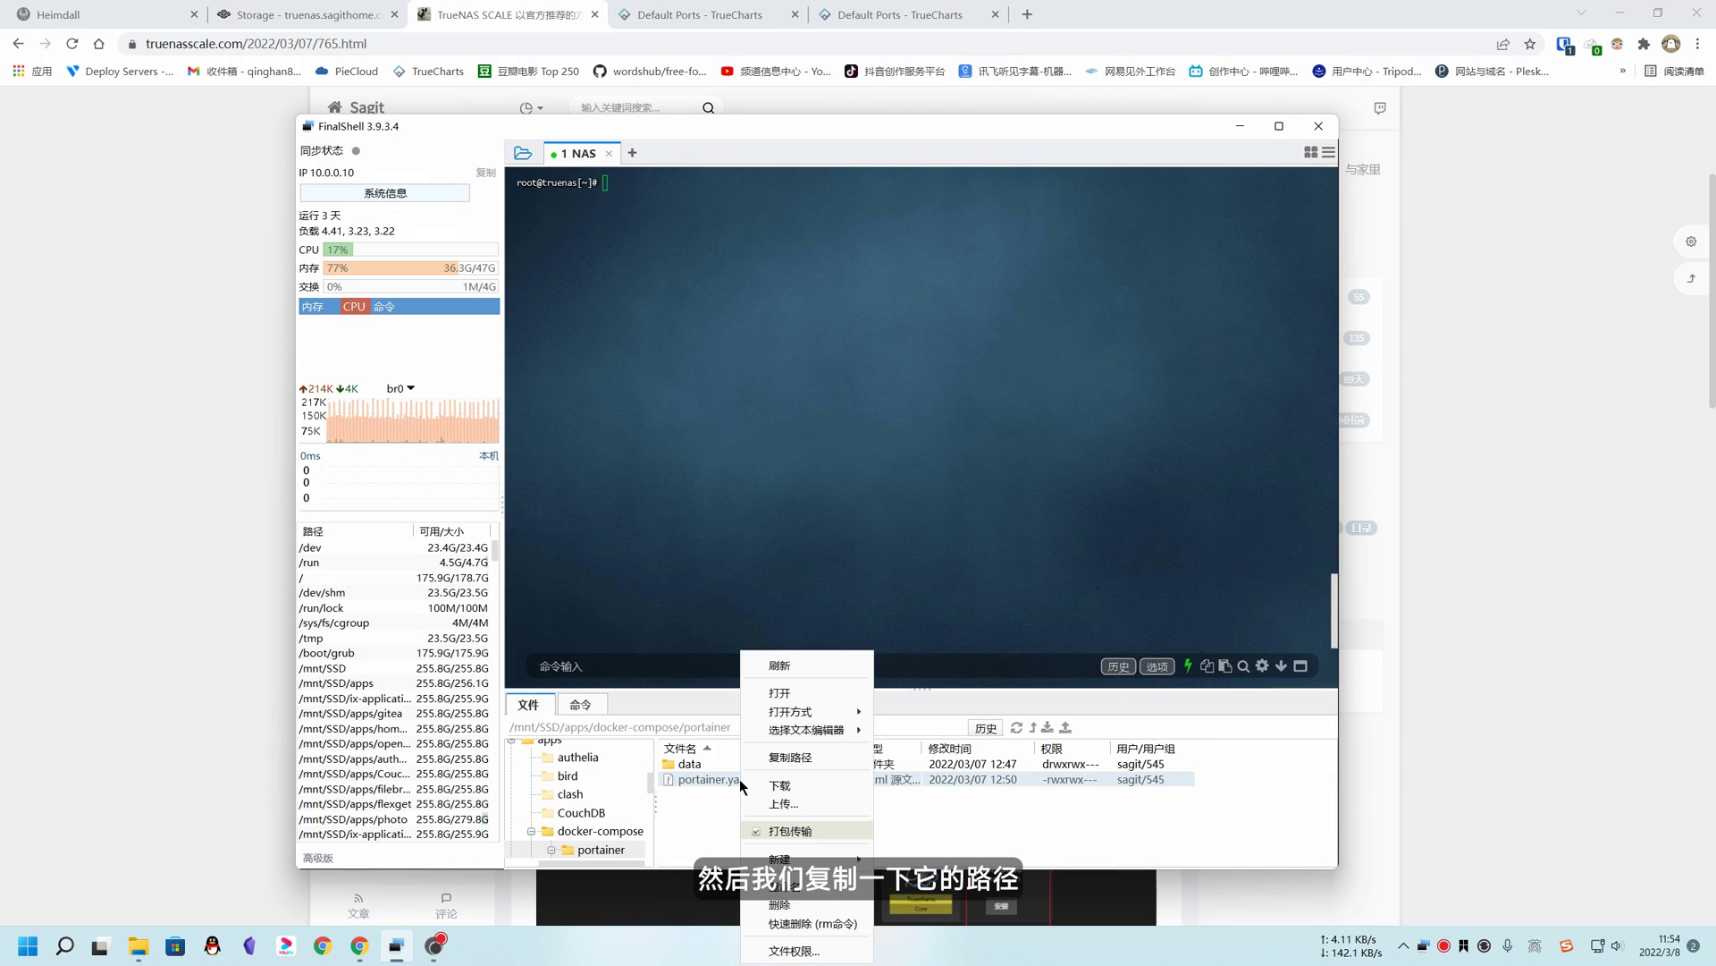
{"action": "left_click", "coordinate": [782, 759]}
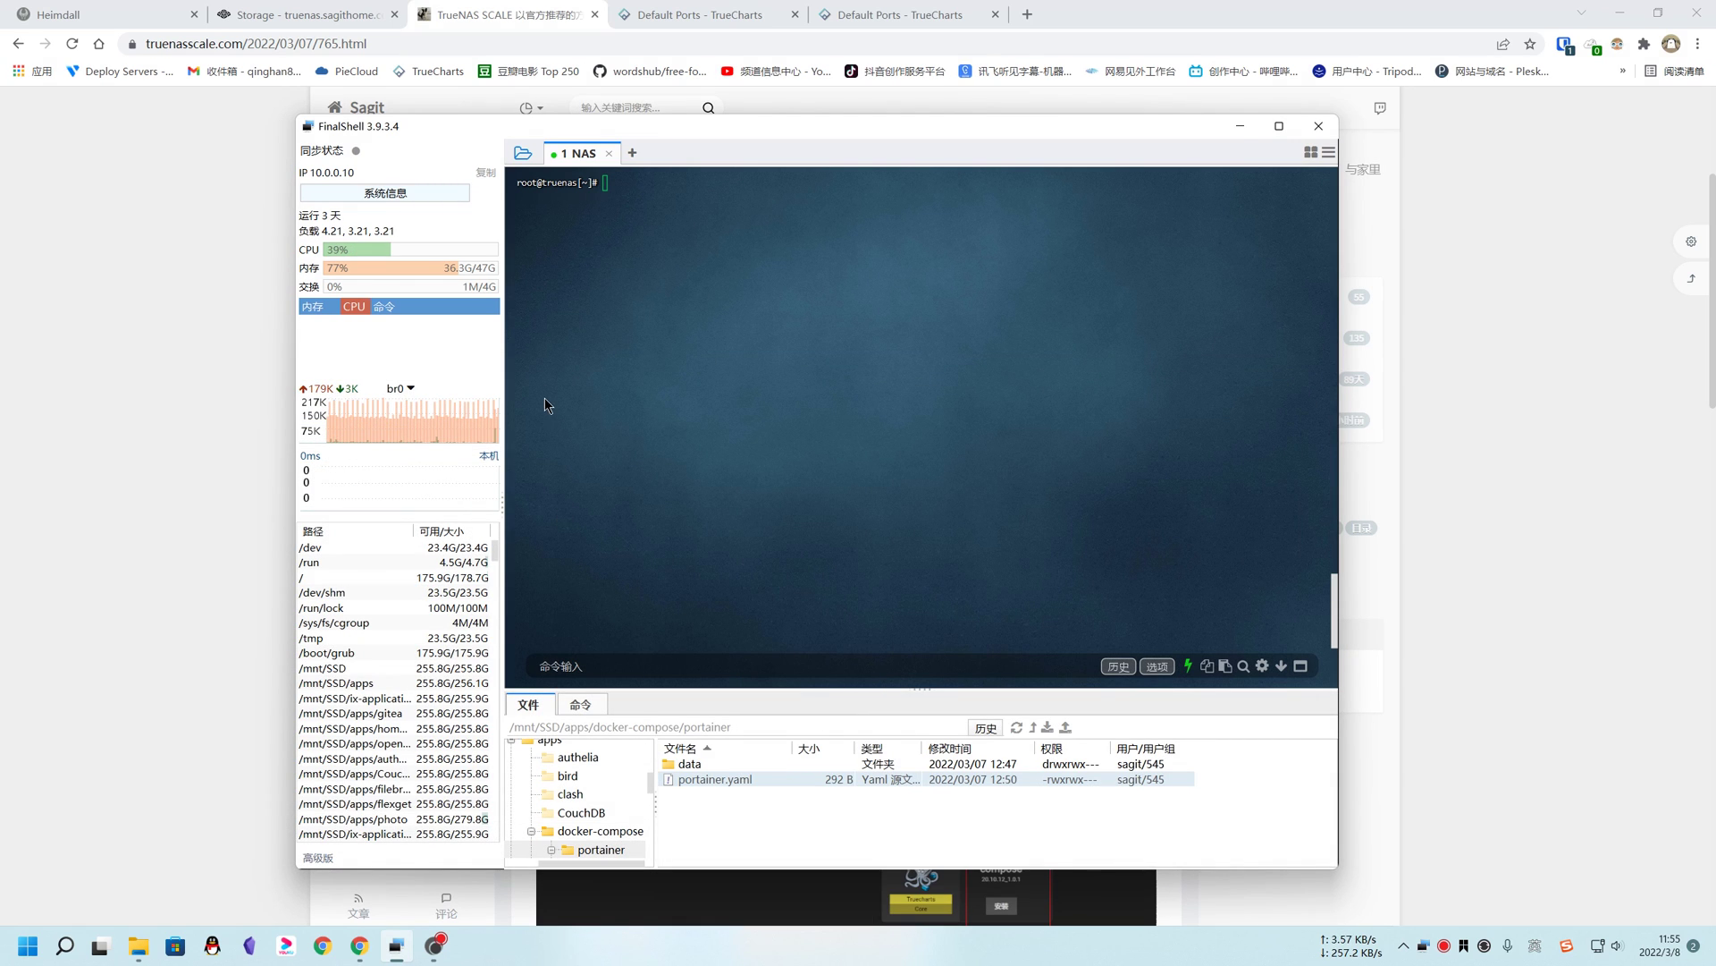
{"action": "left_click", "coordinate": [304, 14]}
{"action": "left_click", "coordinate": [95, 435]}
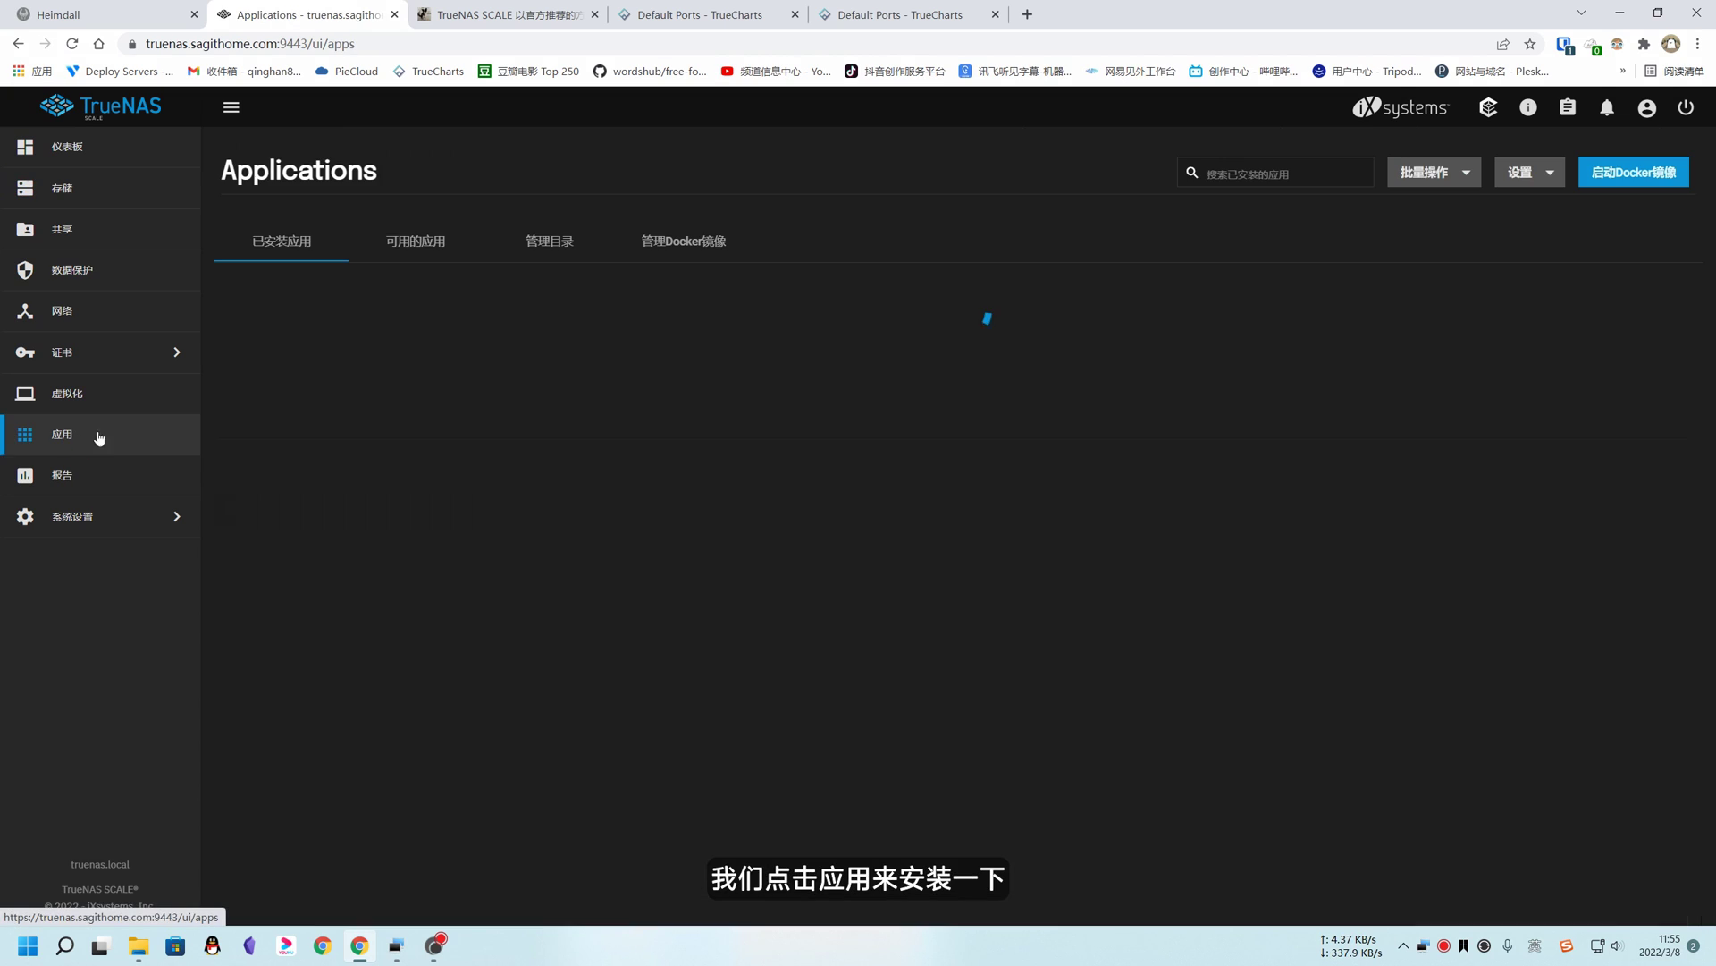
Step: Start installing docker-compose with application name 'docker-compose' and advance to Container Configuration
{"action": "left_click", "coordinate": [416, 253]}
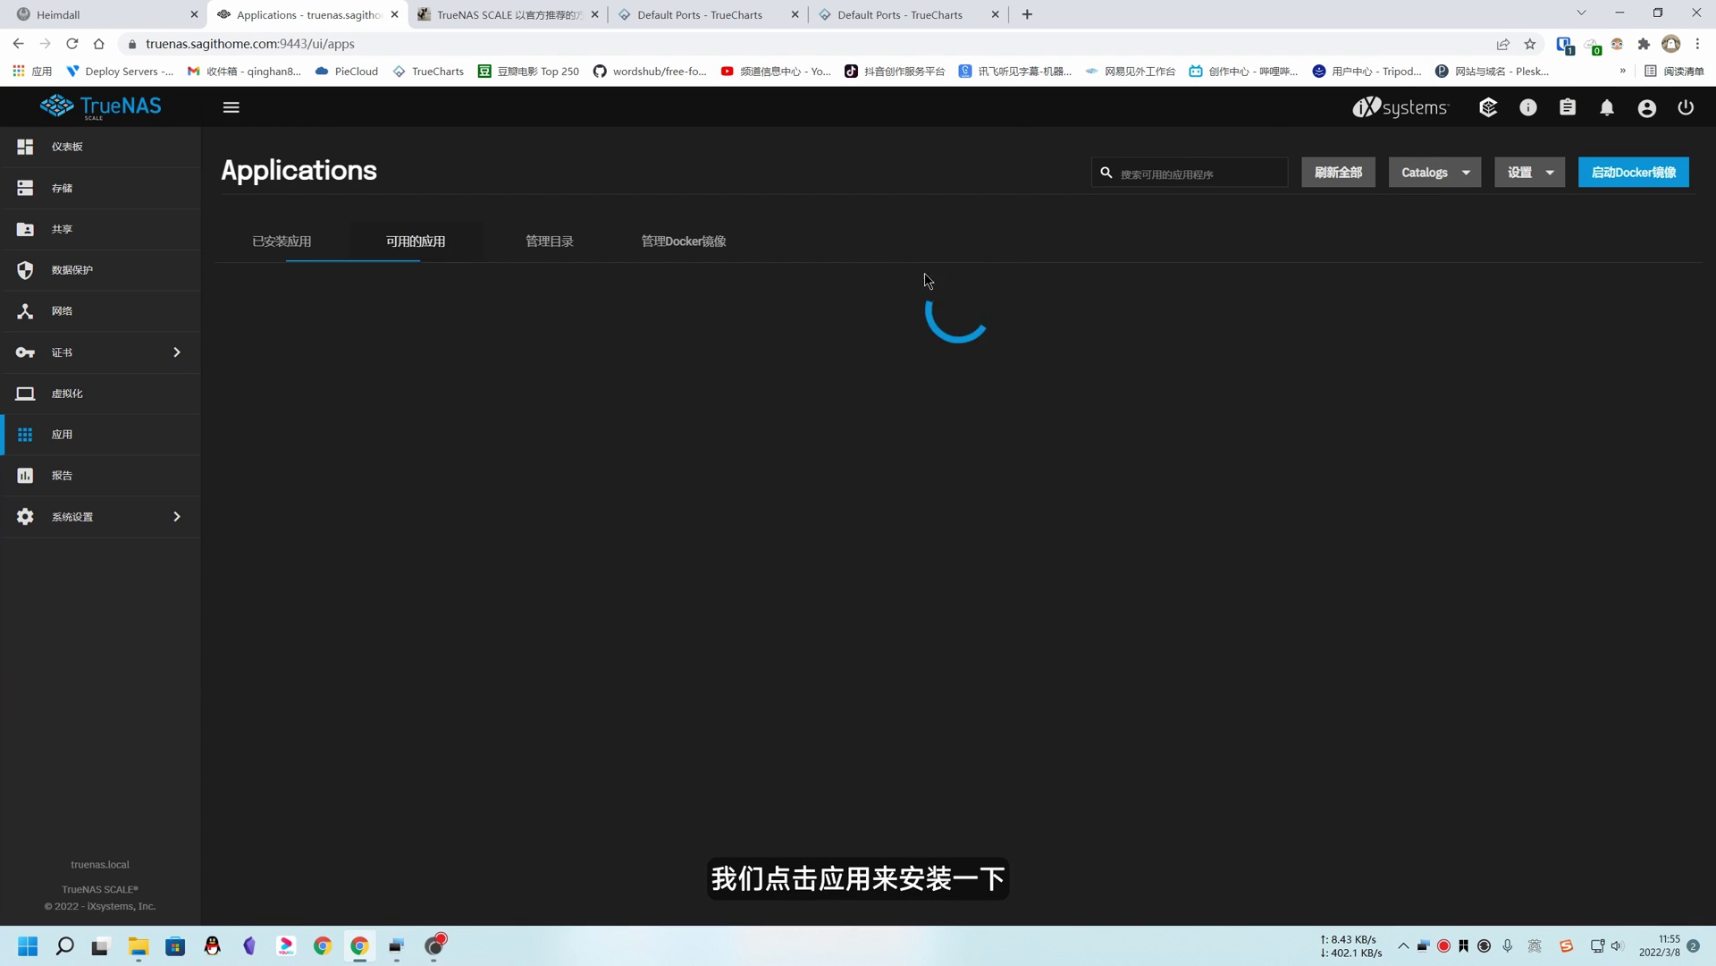
{"action": "left_click", "coordinate": [1151, 173]}
{"action": "type", "text": "do"}
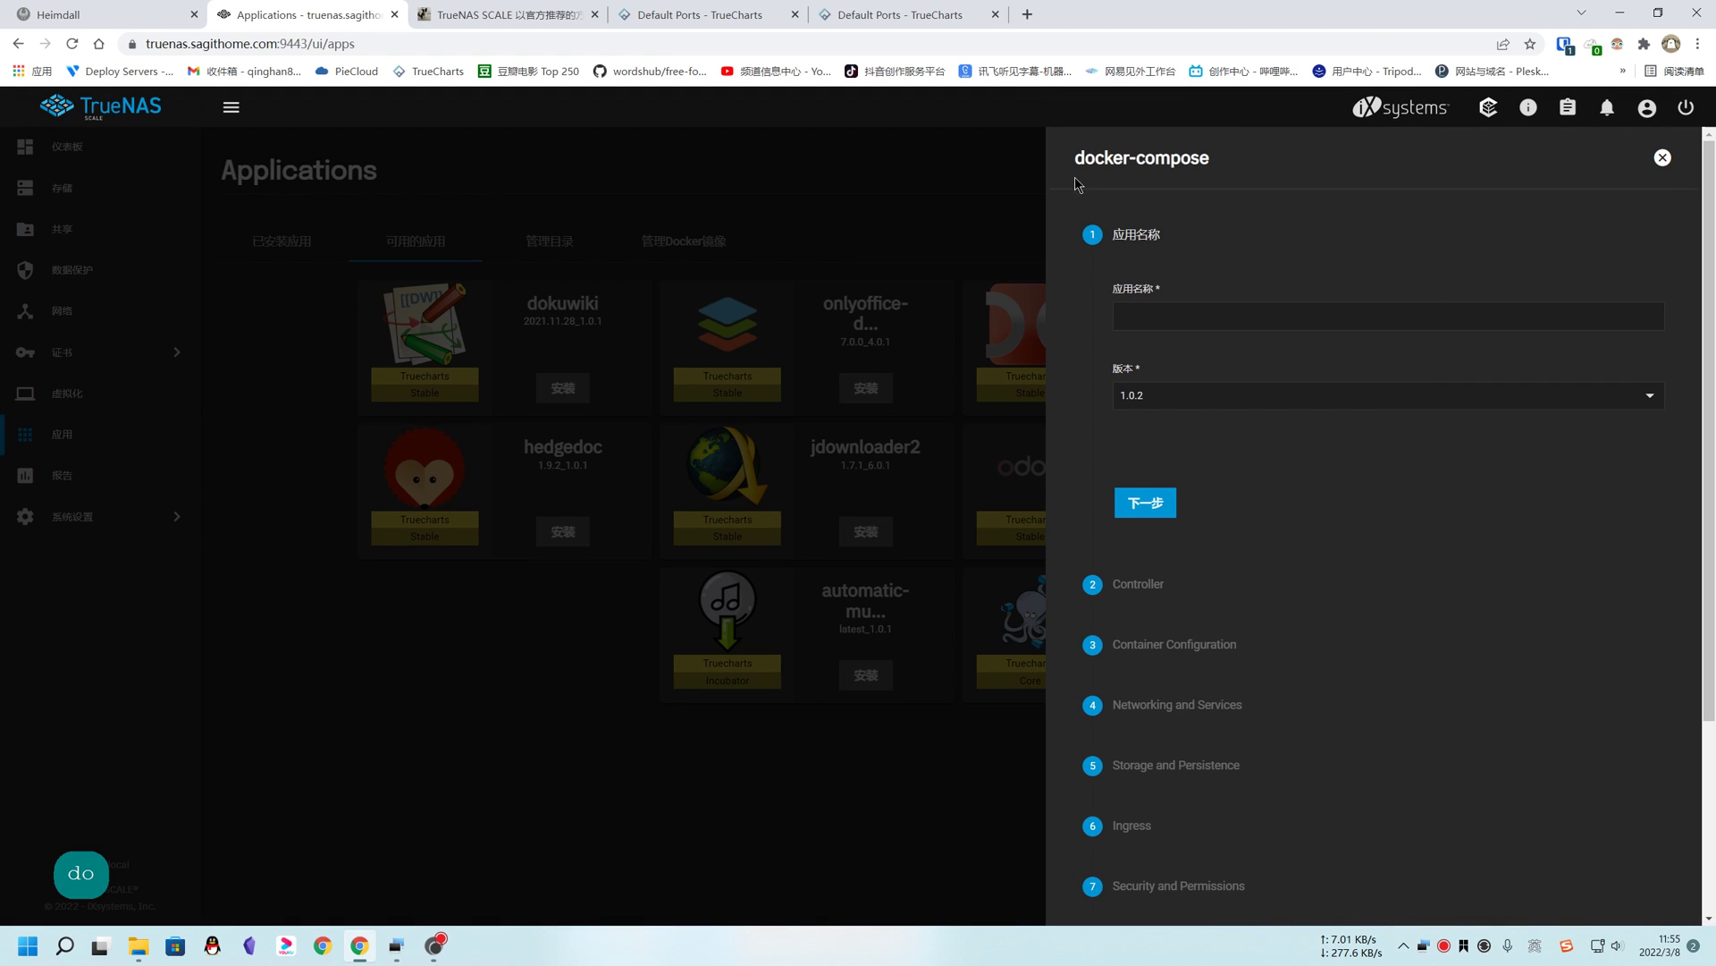
{"action": "left_click_drag", "start_coordinate": [1075, 157], "coordinate": [1270, 159]}
{"action": "key", "text": "ctrl+c"}
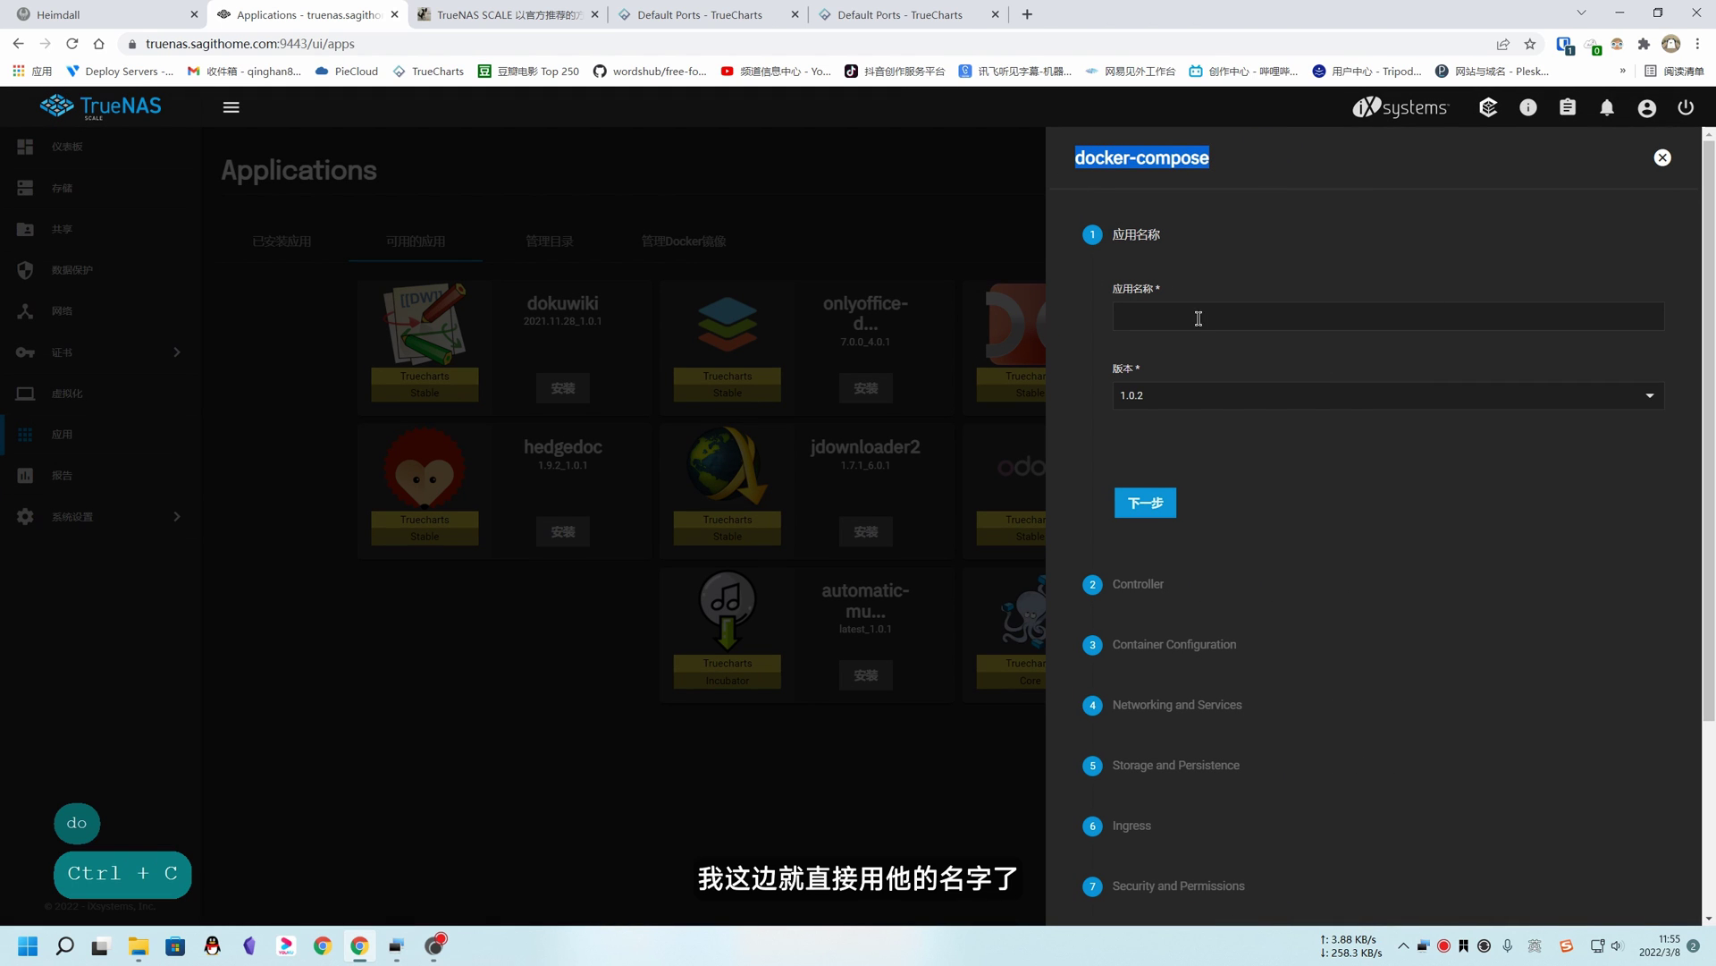
{"action": "left_click", "coordinate": [1198, 319]}
{"action": "key", "text": "ctrl+v"}
{"action": "left_click", "coordinate": [1147, 505]}
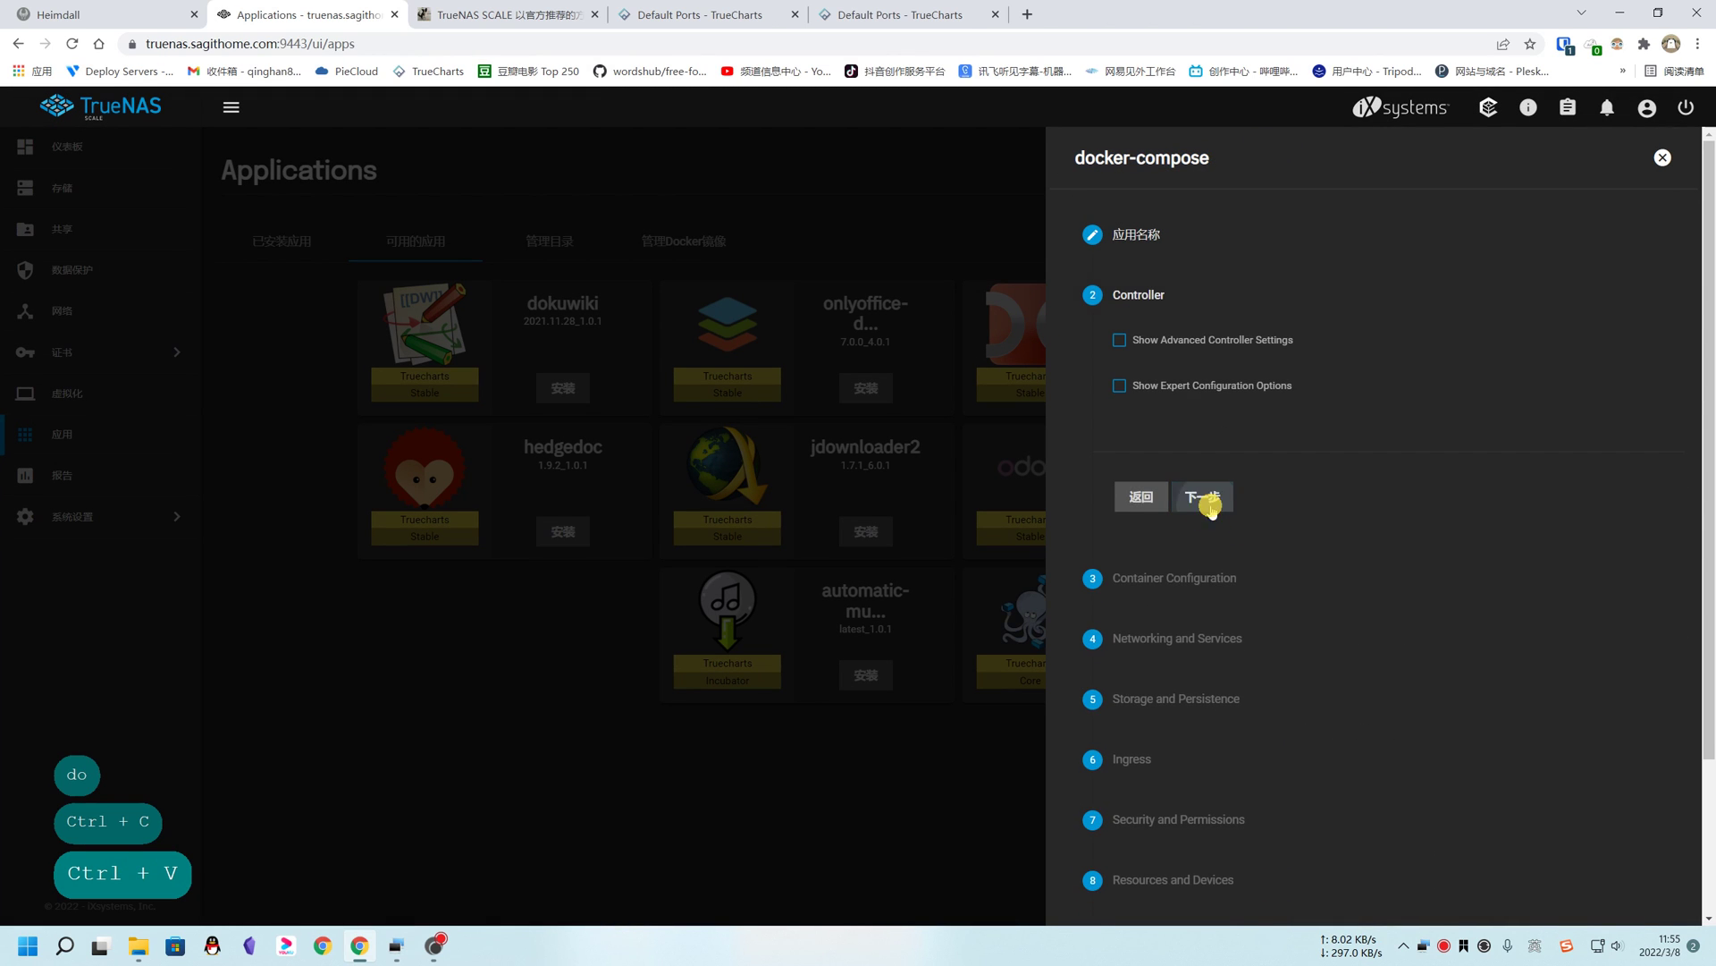
{"action": "left_click", "coordinate": [1207, 501]}
Step: Set COMPOSE_FILE to /mnt/SSD/apps/docker-compose/portainer/portainer.yaml and continue
{"action": "left_click", "coordinate": [1157, 453]}
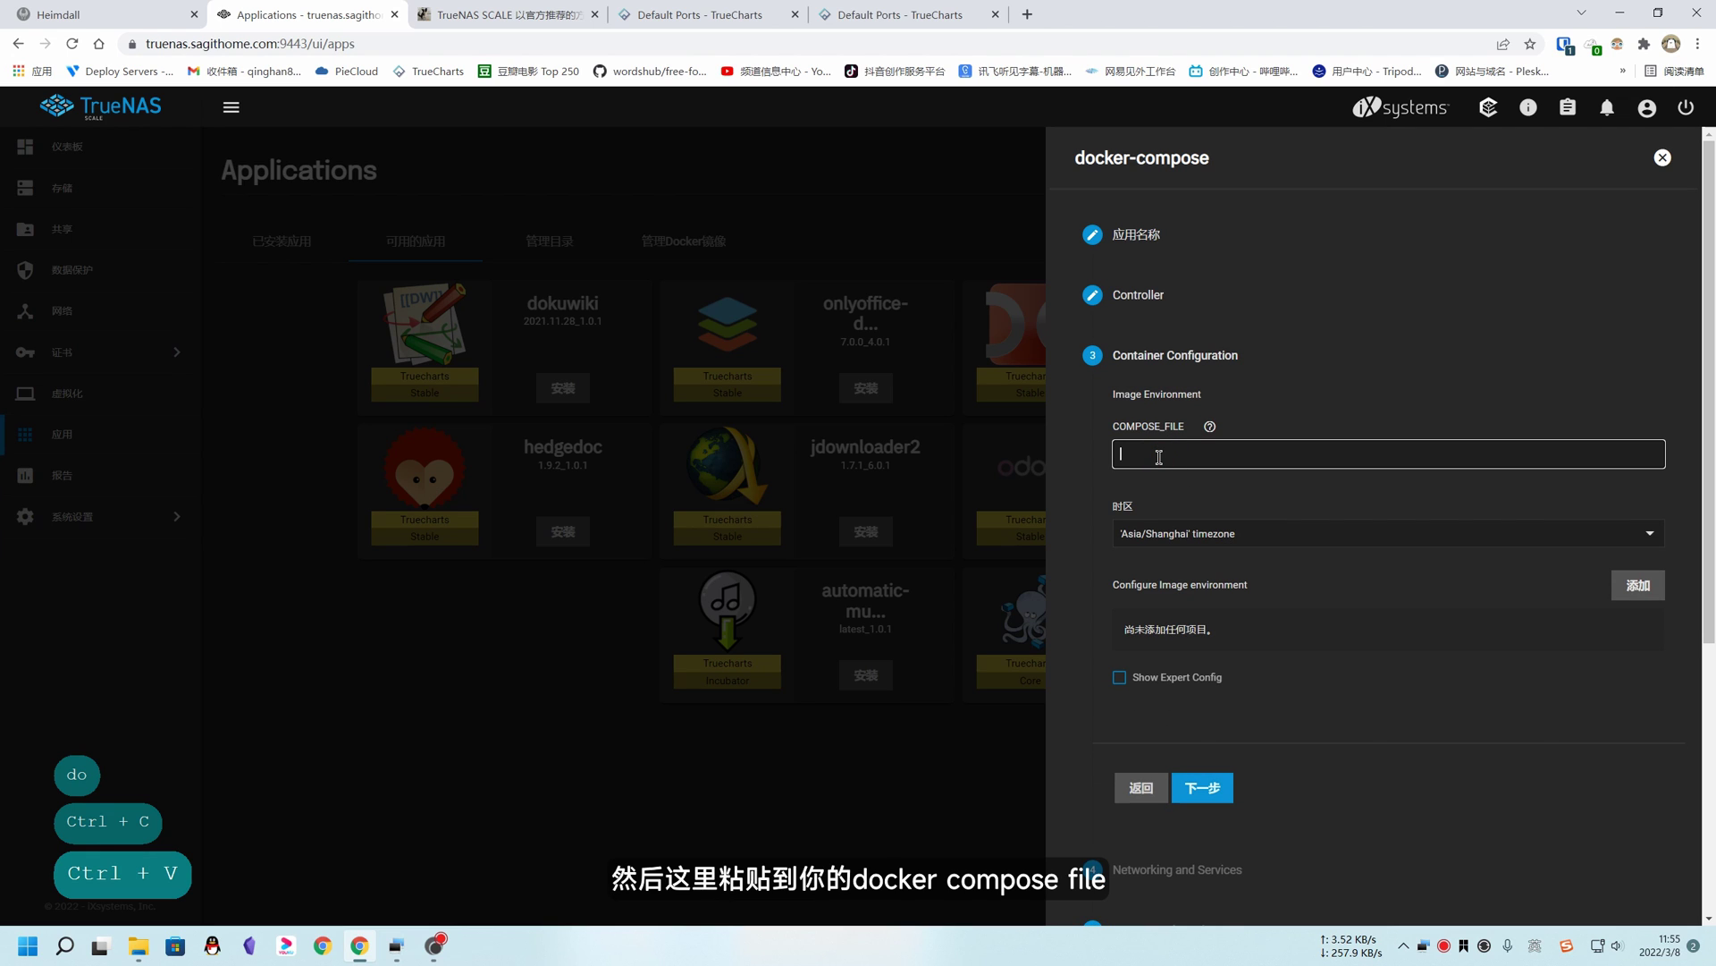
{"action": "key", "text": "super+v"}
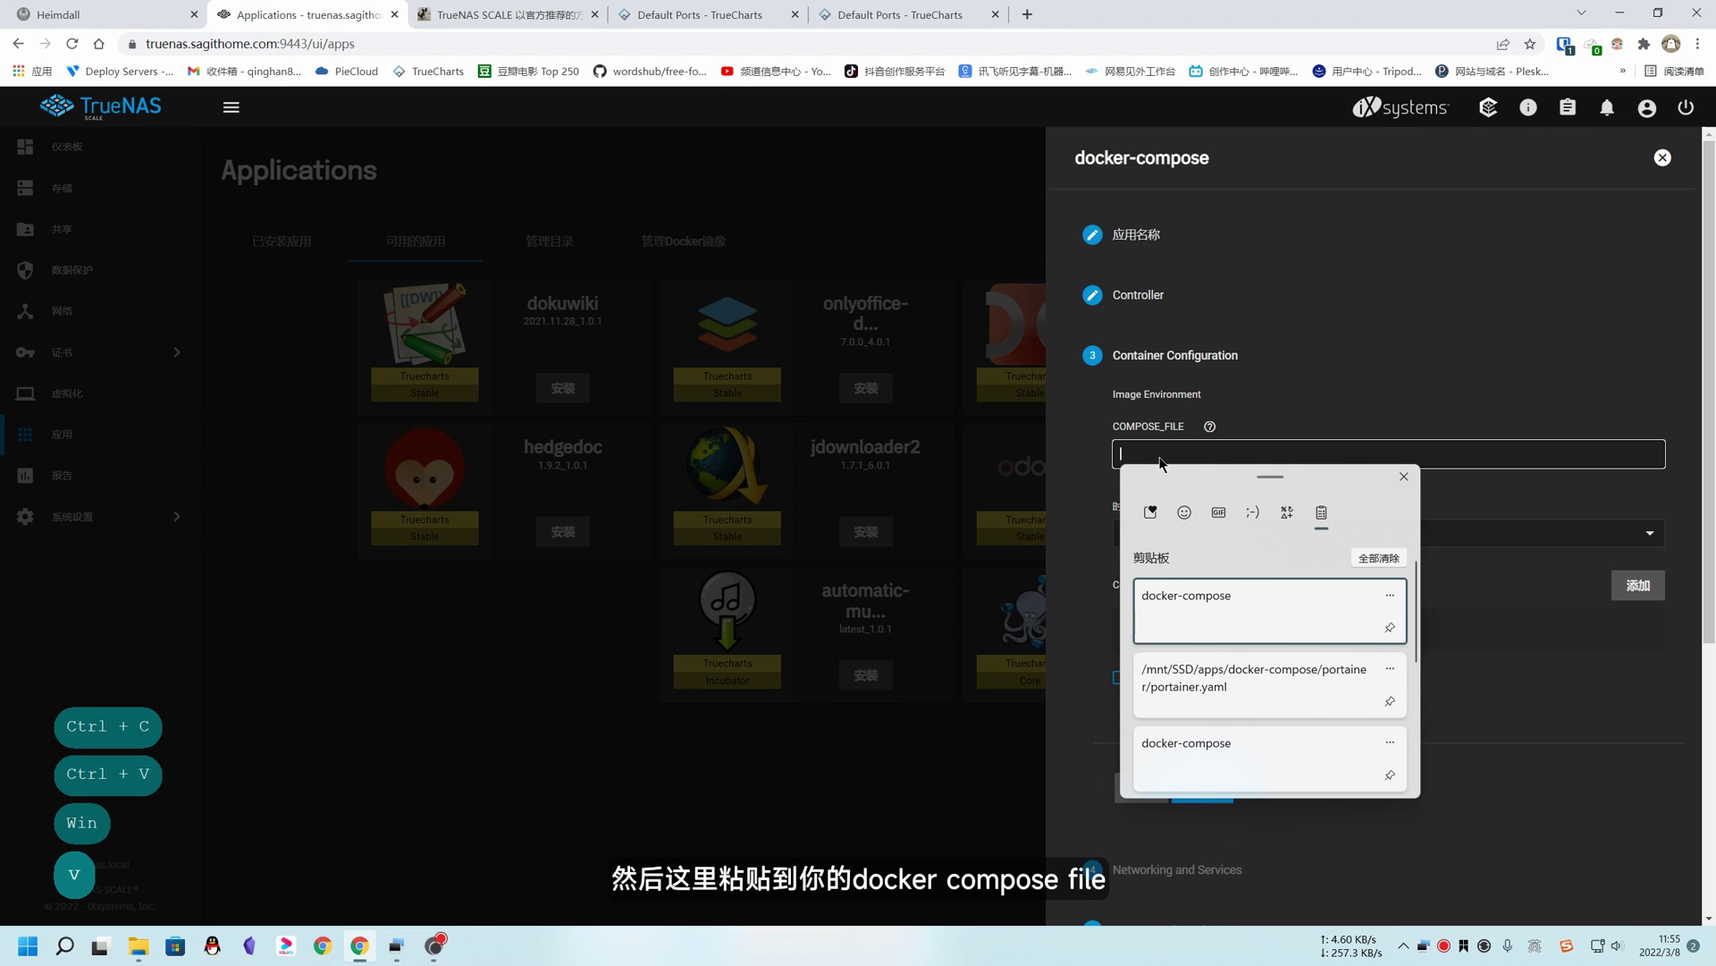
{"action": "left_click", "coordinate": [1242, 676]}
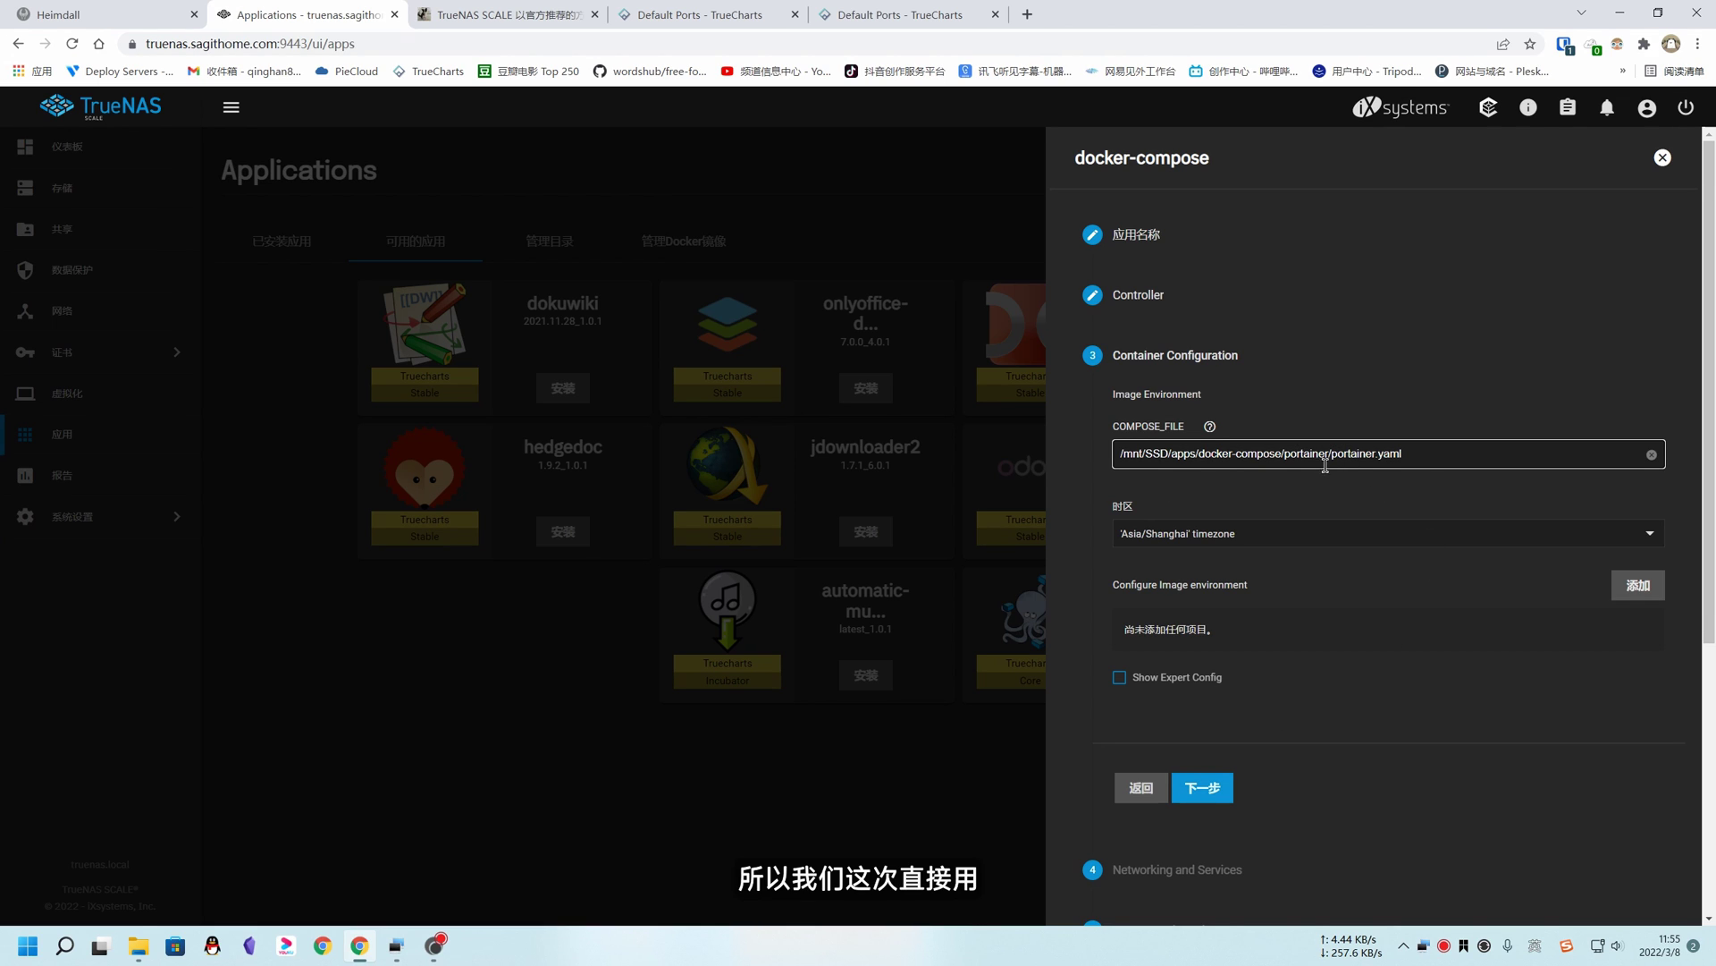
{"action": "left_click_drag", "start_coordinate": [1401, 456], "coordinate": [1161, 458]}
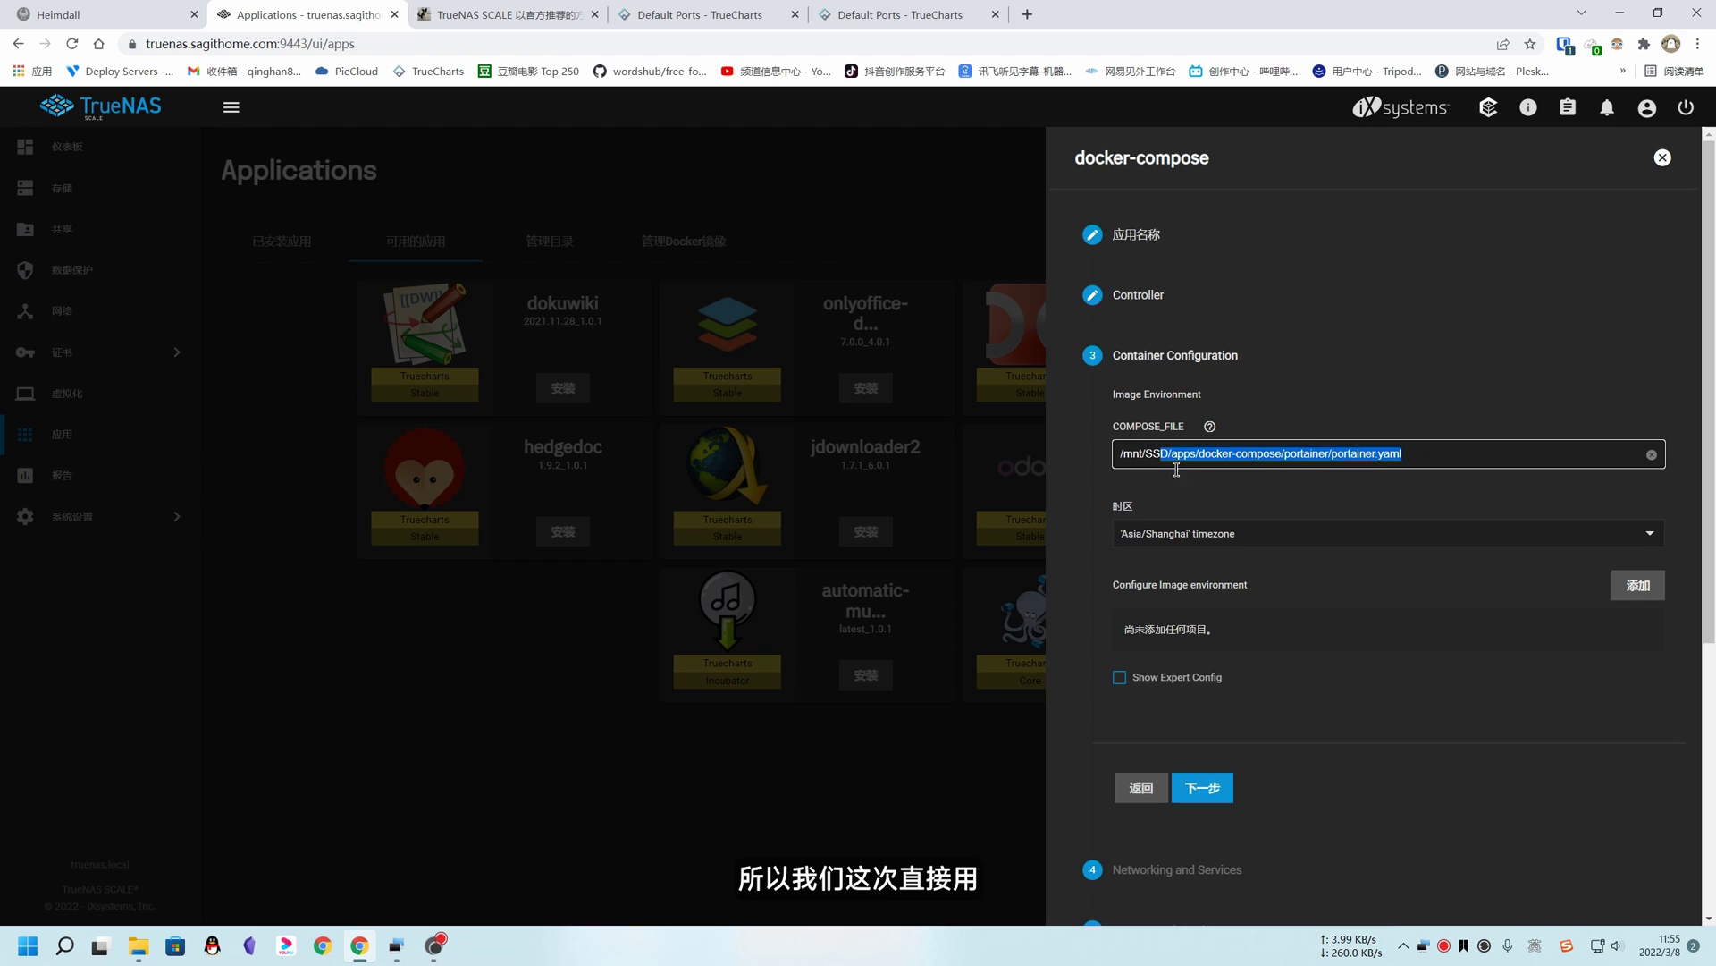
{"action": "left_click", "coordinate": [1370, 481]}
{"action": "left_click", "coordinate": [1221, 780]}
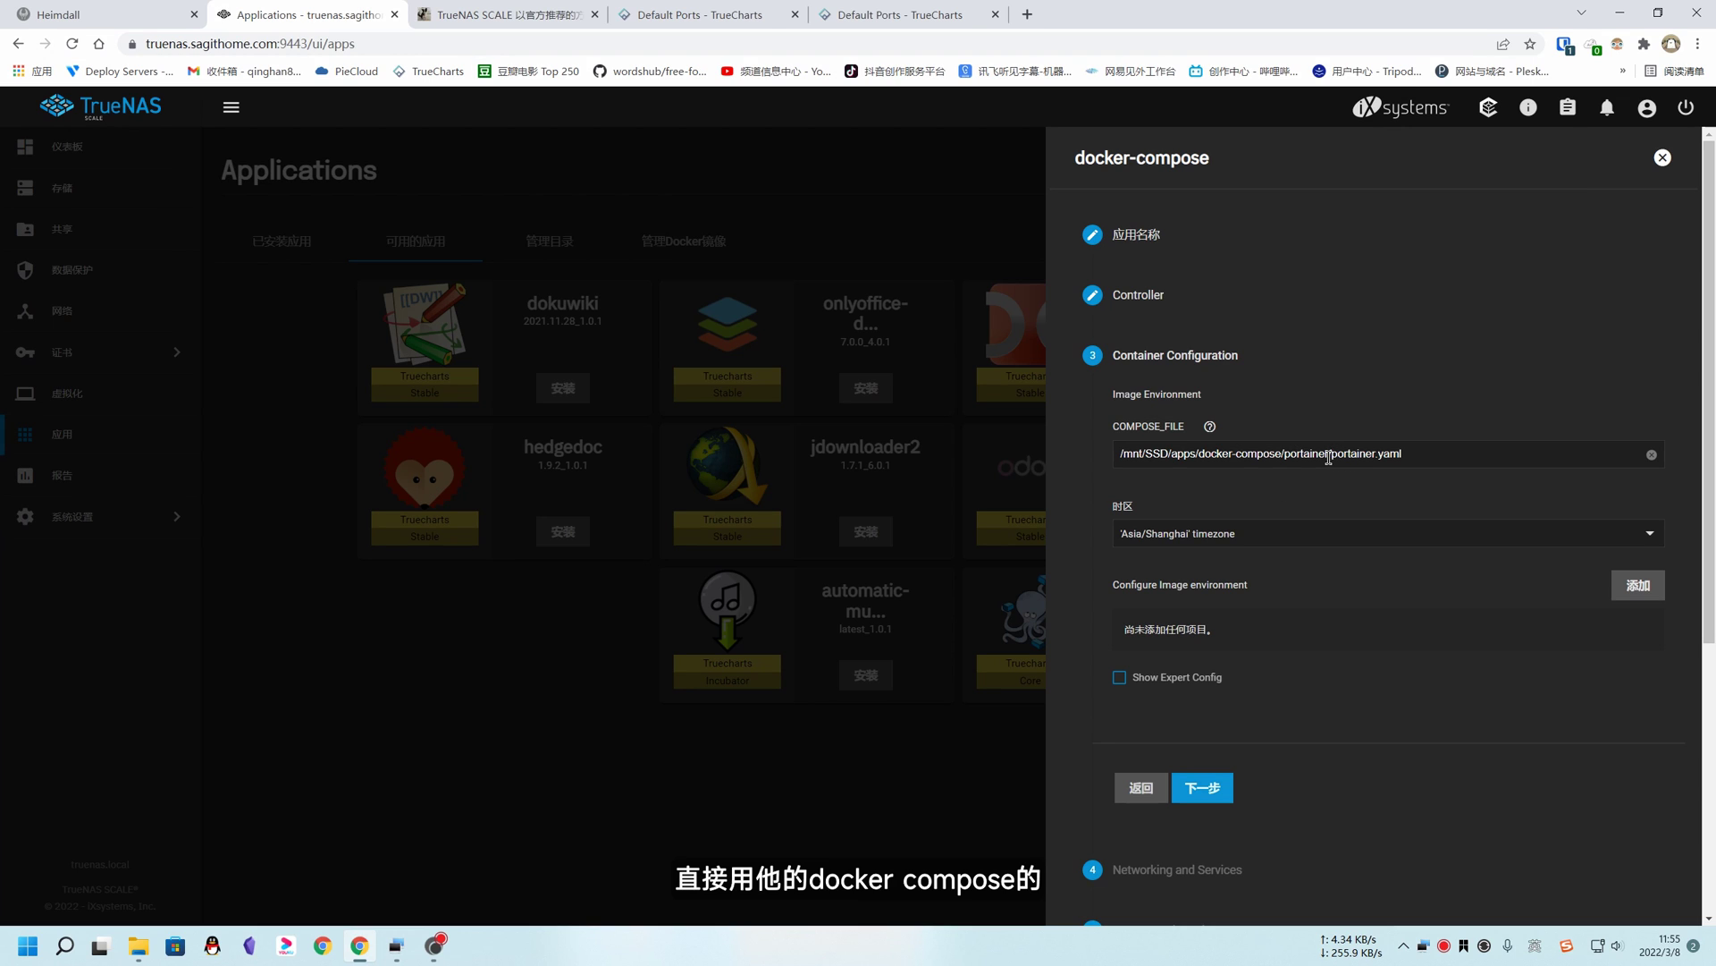
{"action": "double_click", "coordinate": [1411, 463]}
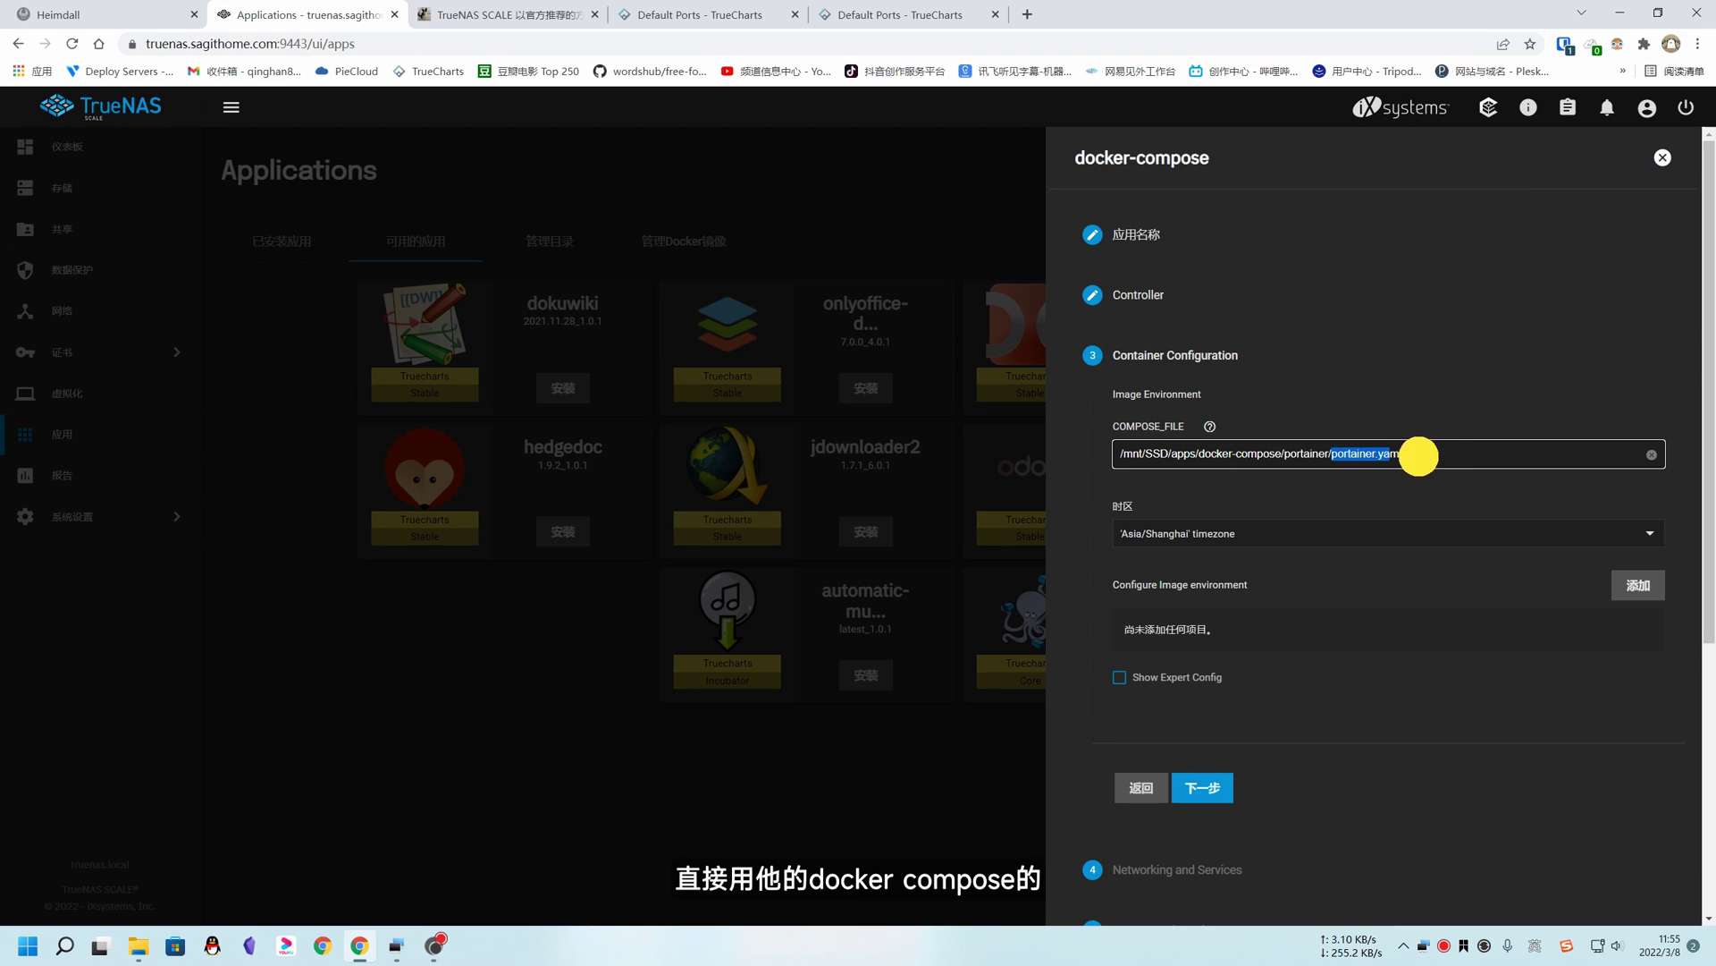
{"action": "left_click", "coordinate": [1354, 476]}
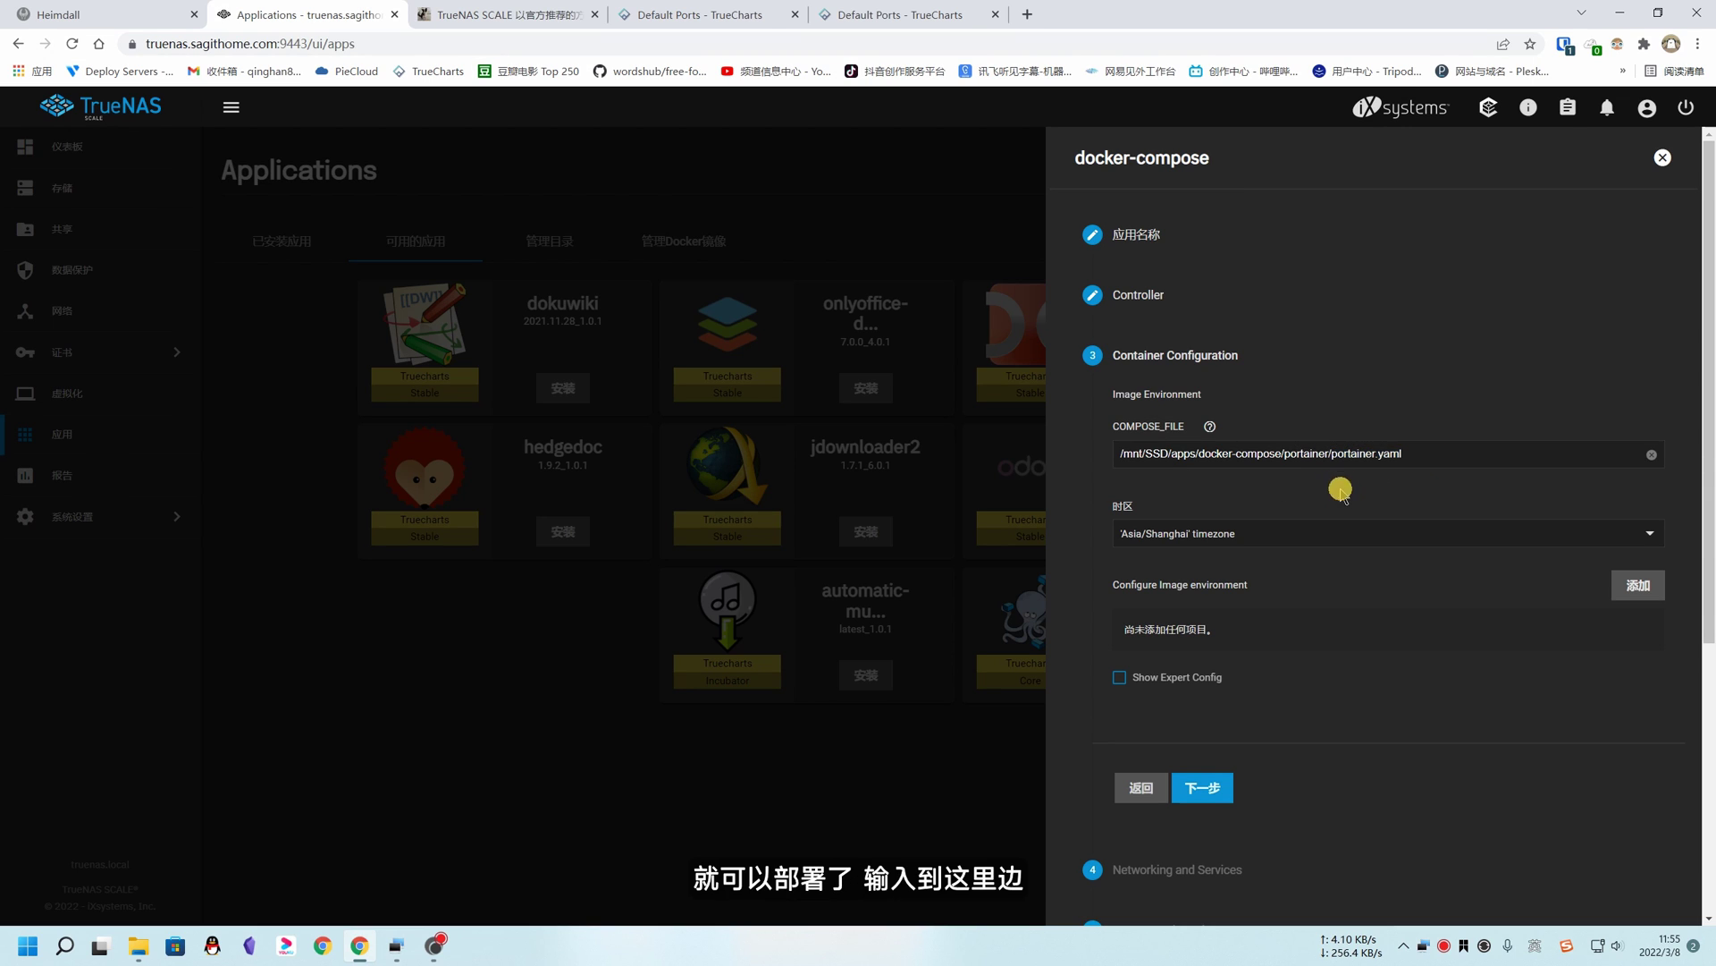
{"action": "left_click", "coordinate": [1209, 788]}
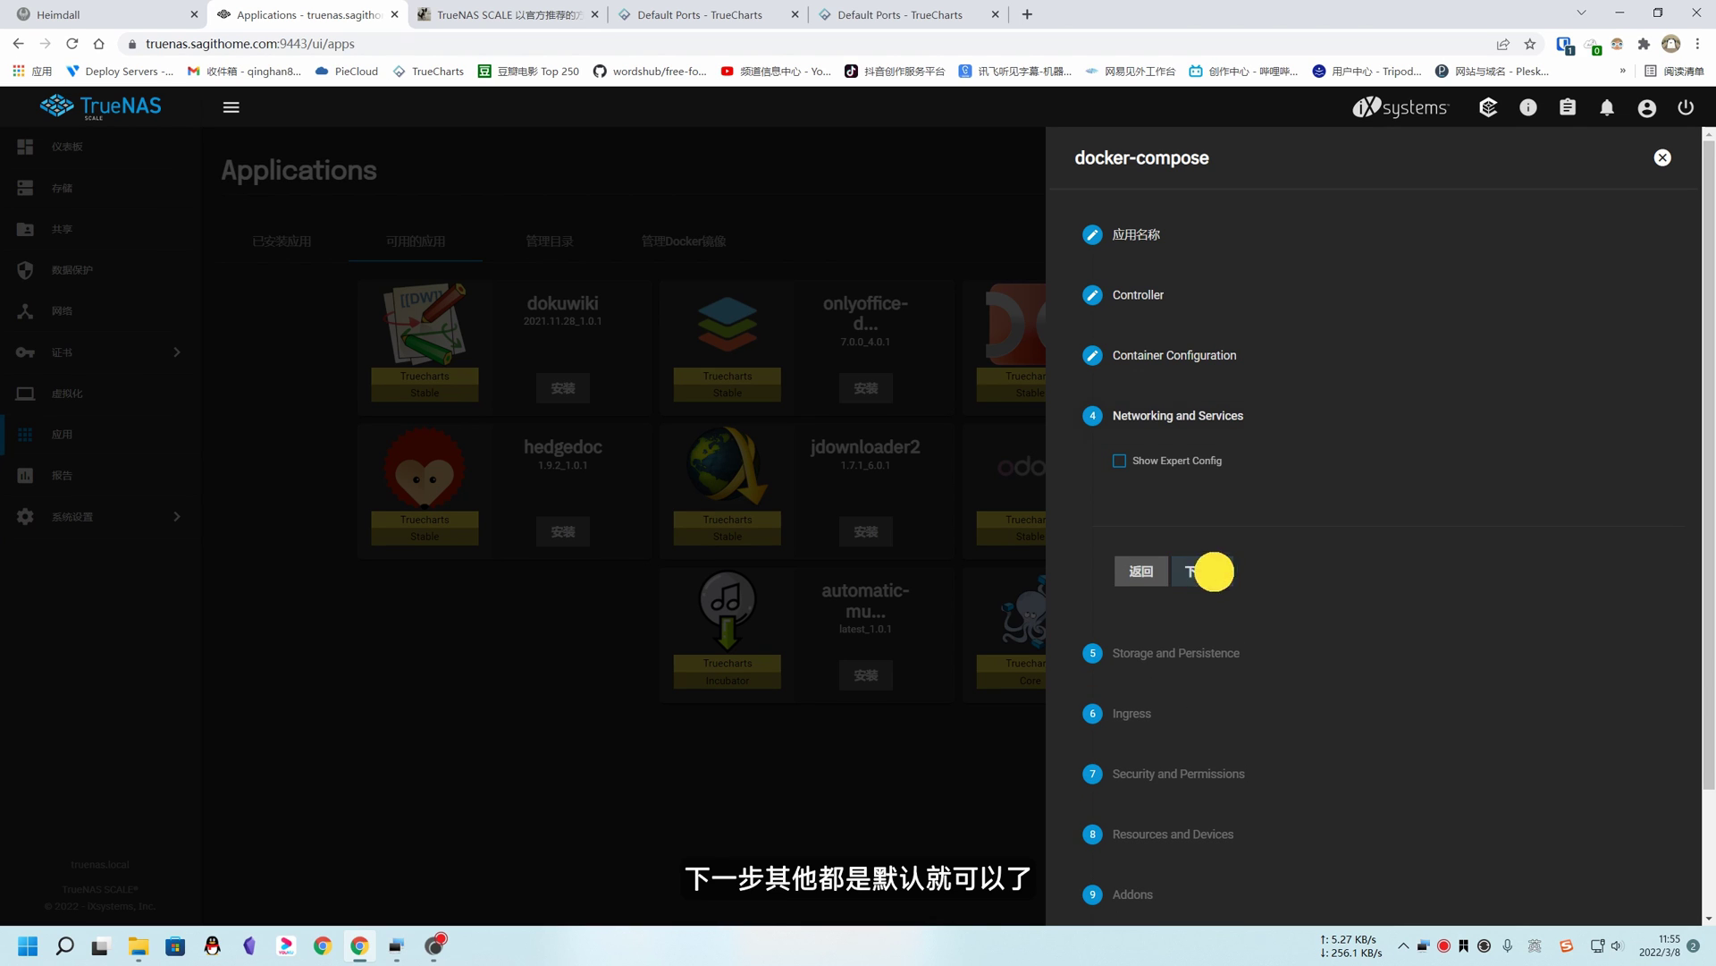
Step: Accept defaults for Networking, Storage, Ingress, Security, Resources, Addons and Advanced to reach the summary
{"action": "left_click", "coordinate": [1204, 571]}
{"action": "left_click", "coordinate": [1207, 688]}
{"action": "left_click", "coordinate": [1216, 757]}
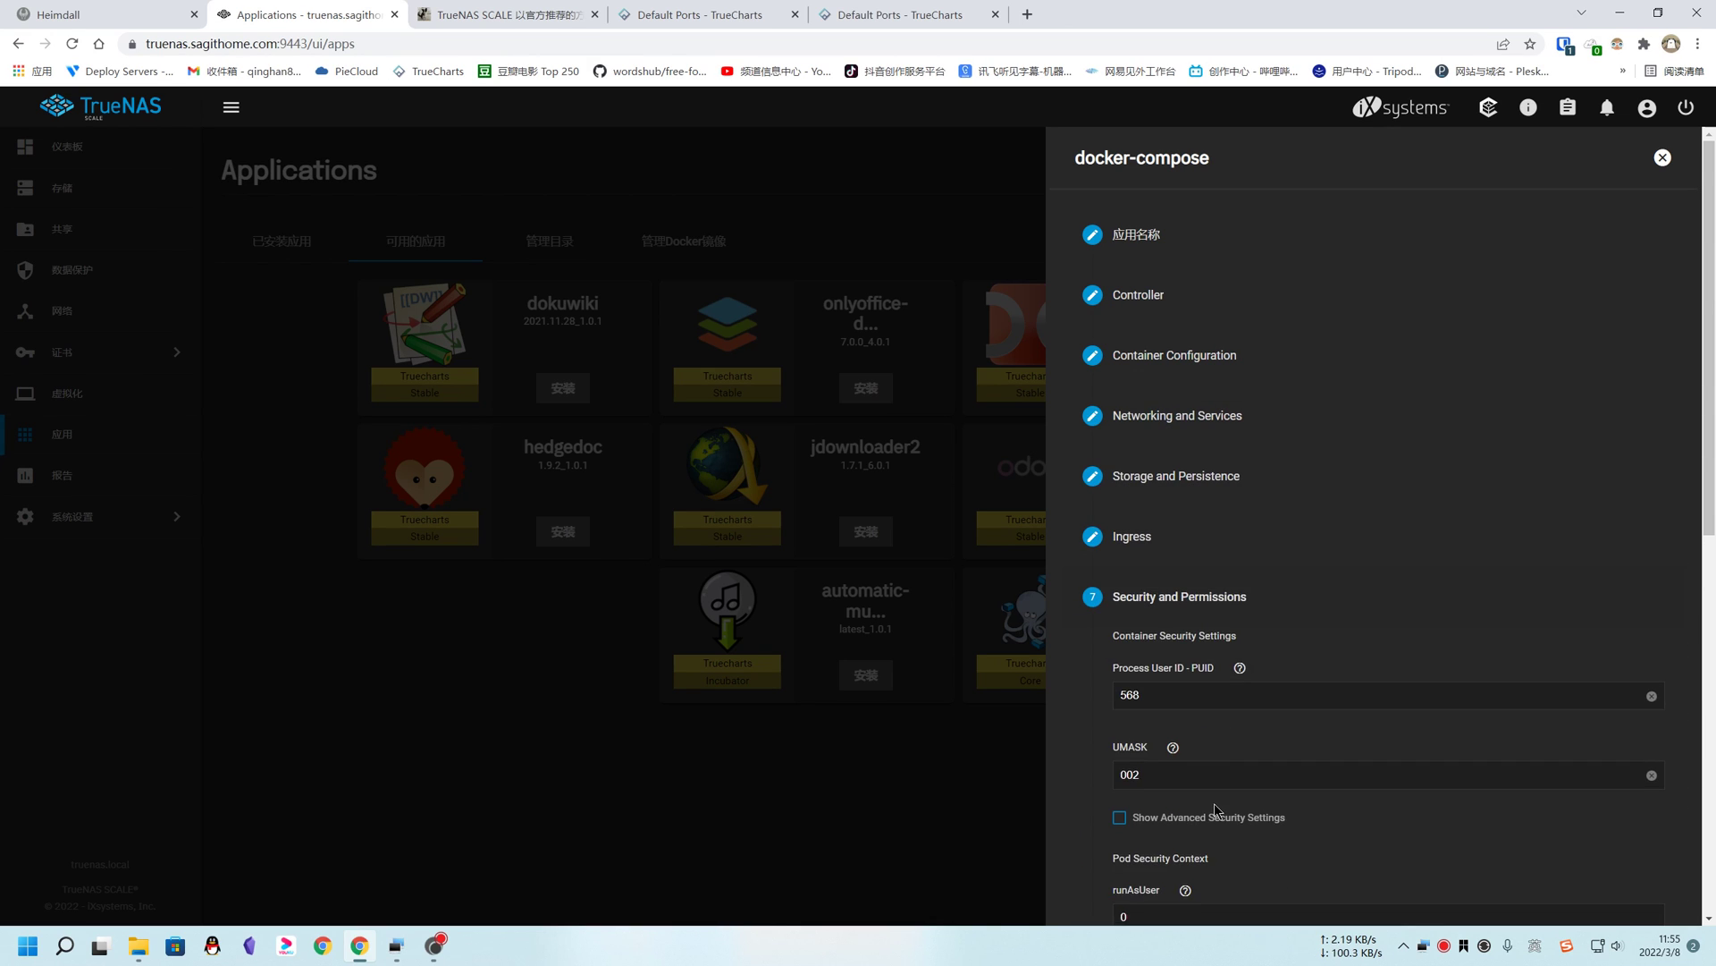
{"action": "scroll", "coordinate": [1214, 803], "scroll_direction": "down", "scroll_amount": 6}
{"action": "left_click", "coordinate": [1221, 791]}
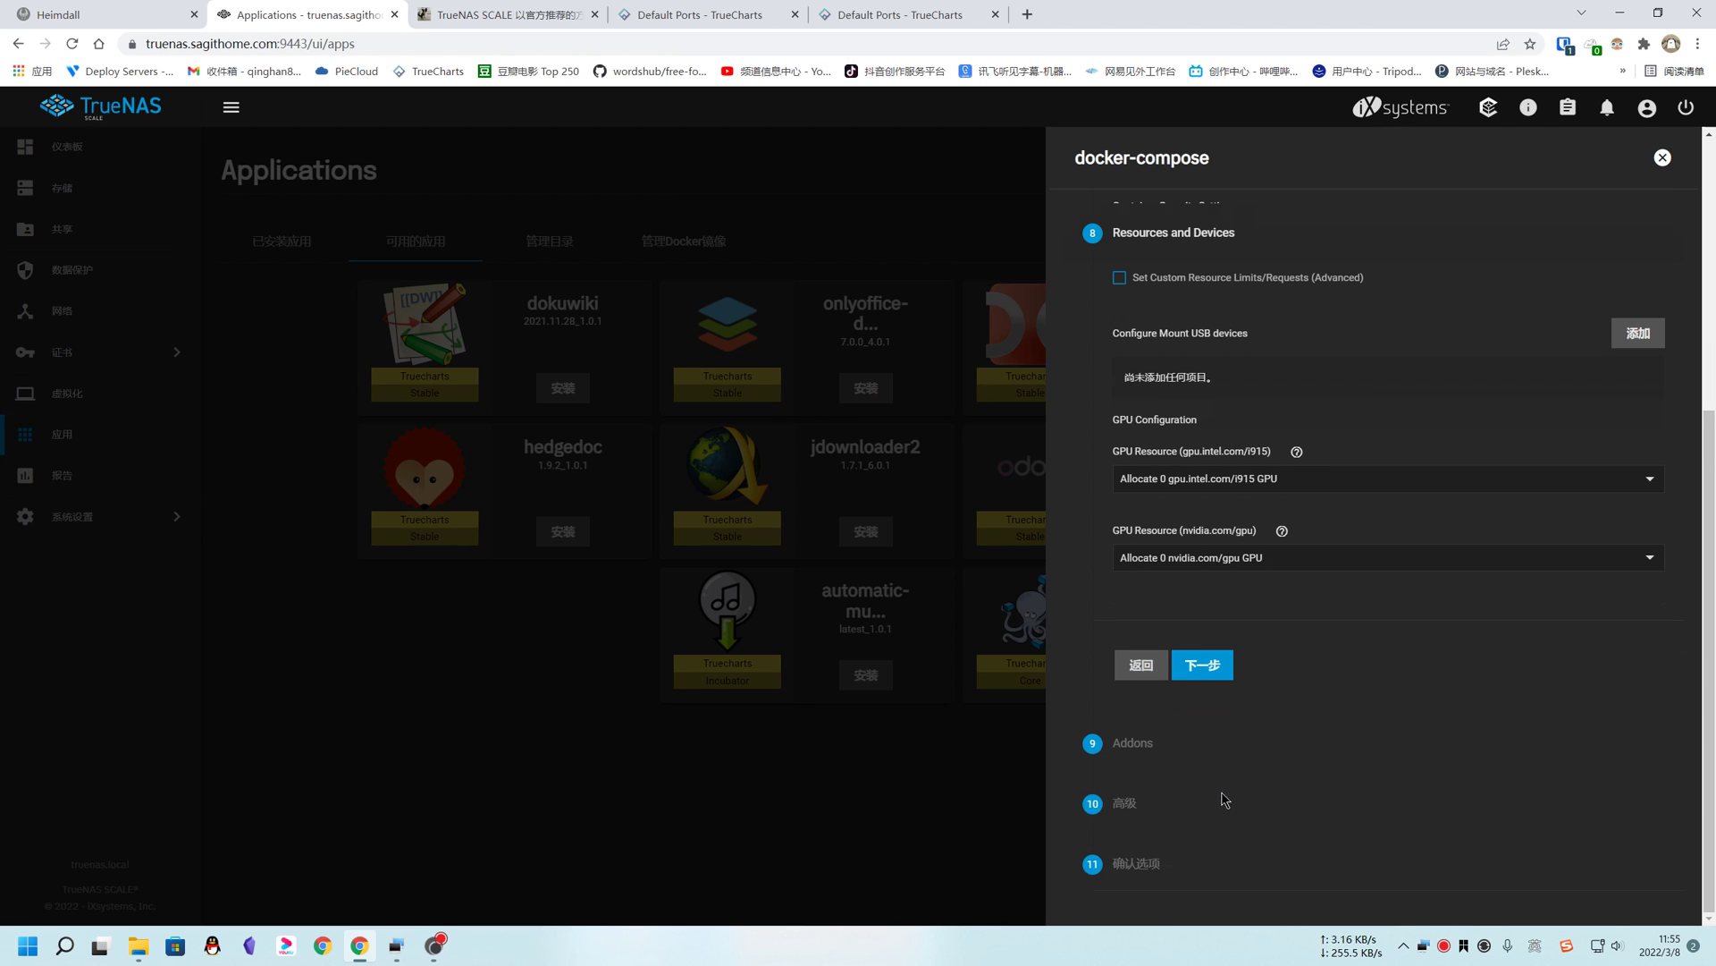
{"action": "left_click", "coordinate": [1217, 666]}
{"action": "left_click", "coordinate": [1206, 726]}
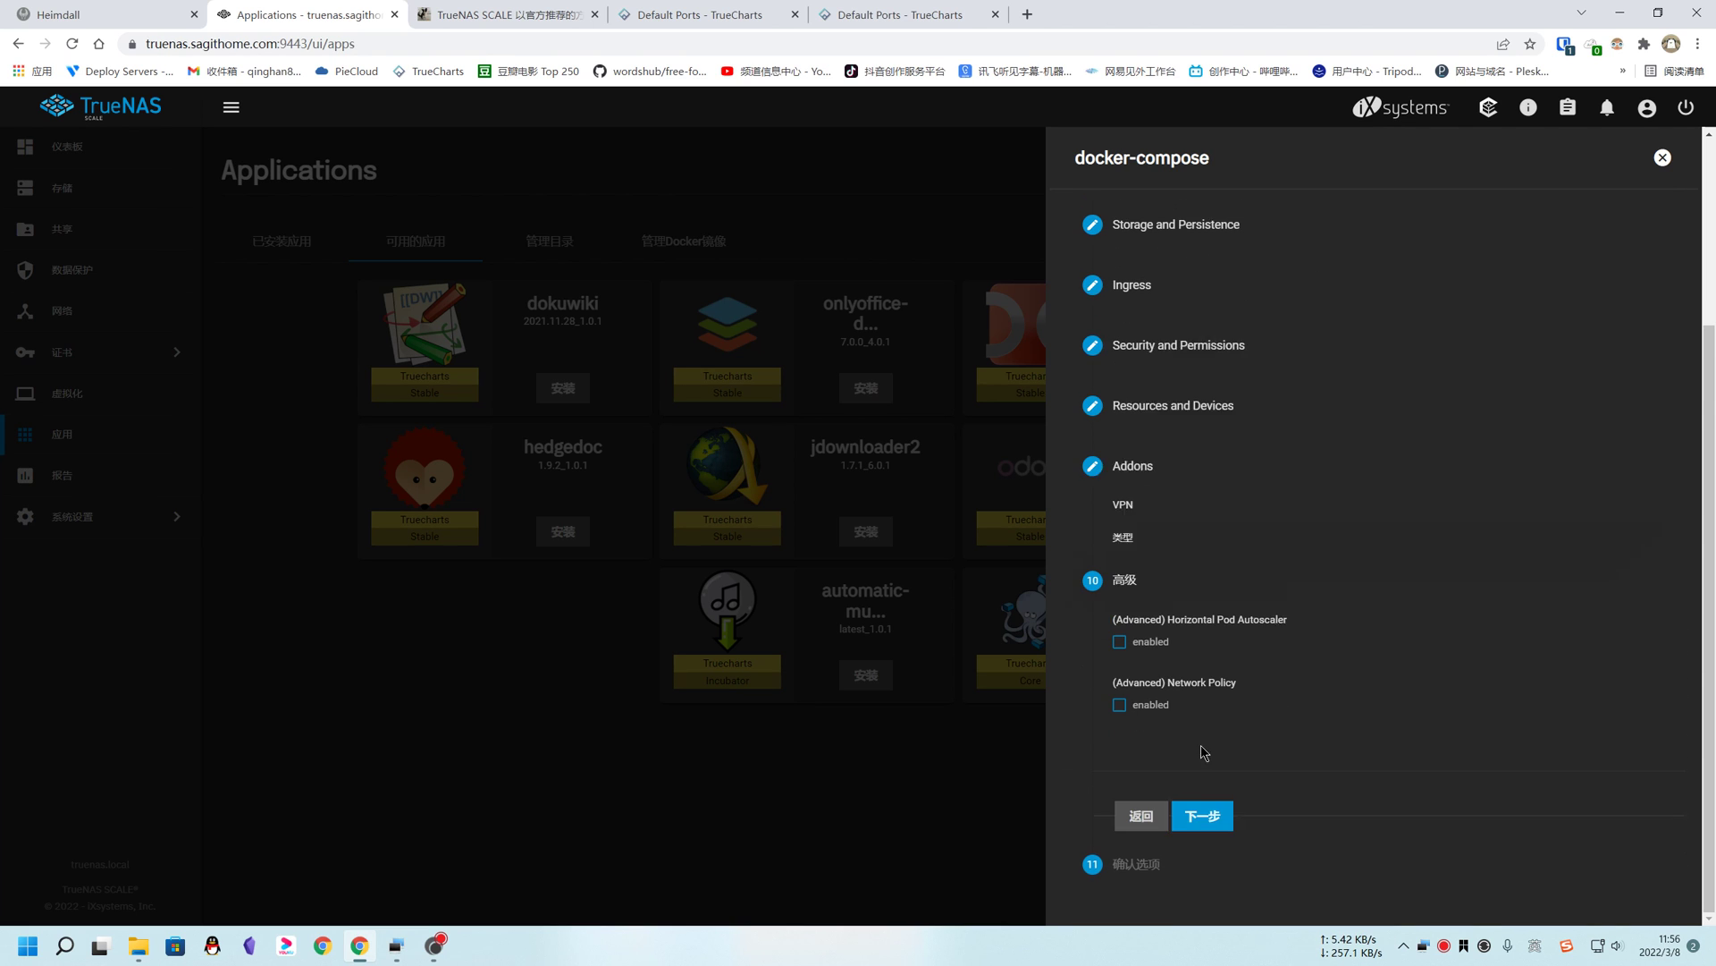
{"action": "left_click", "coordinate": [1201, 783]}
{"action": "scroll", "coordinate": [1203, 841], "scroll_direction": "down", "scroll_amount": 5}
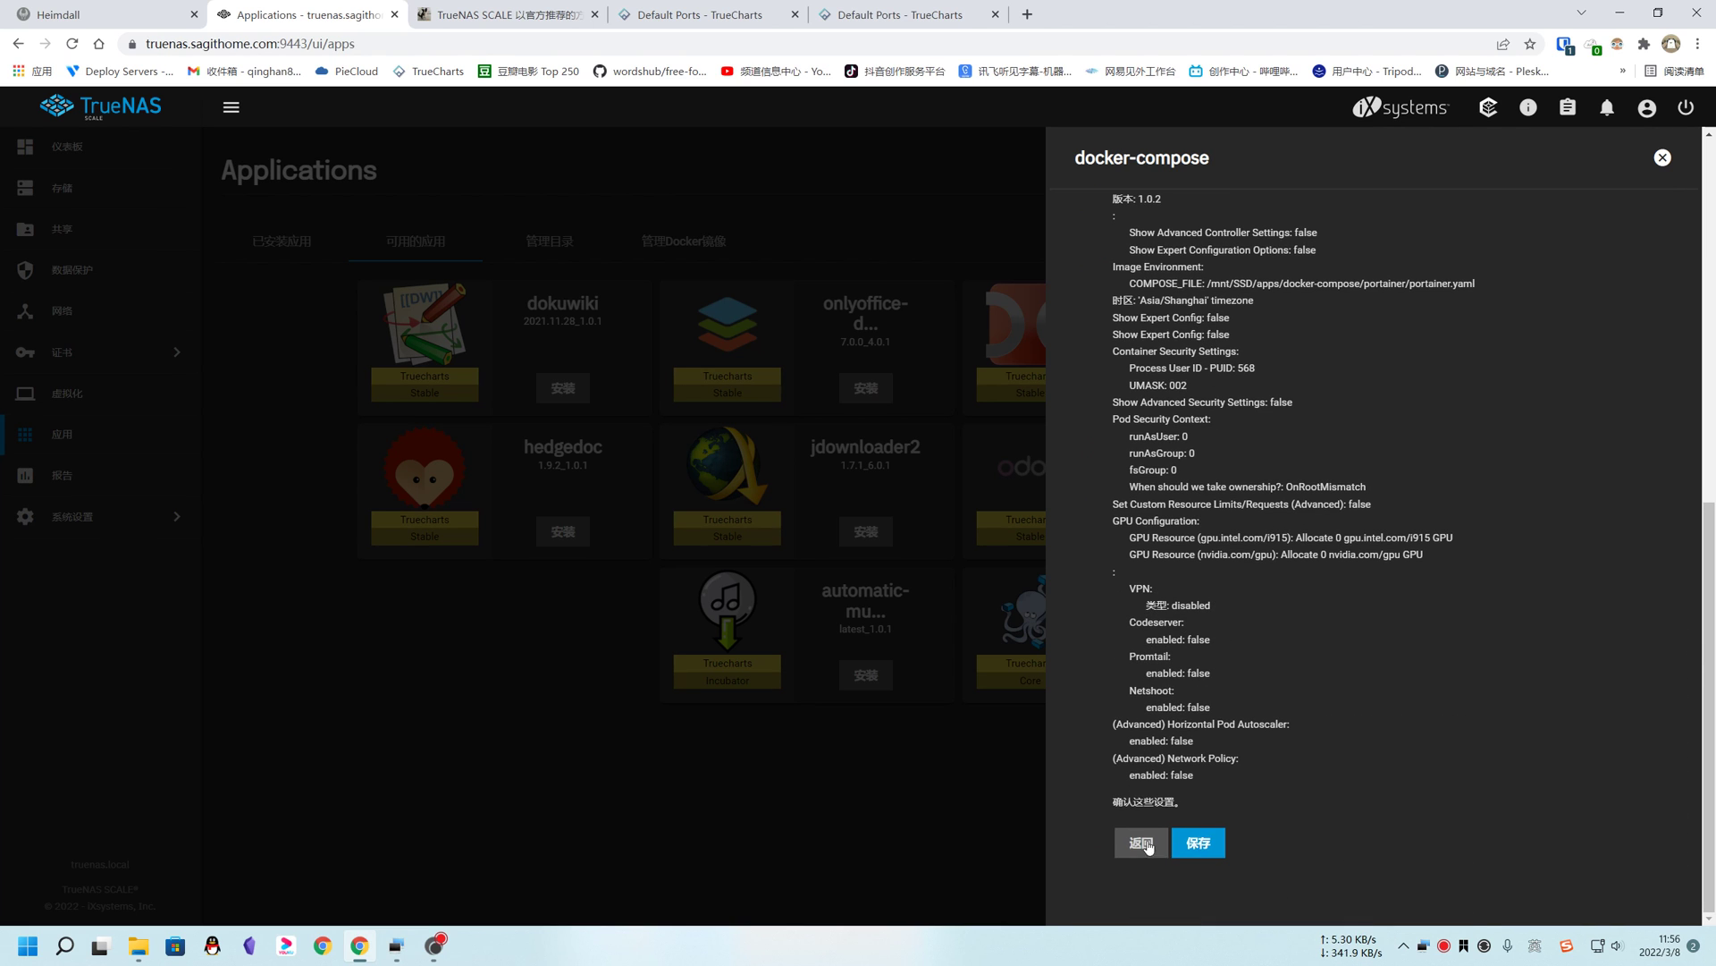
{"action": "left_click", "coordinate": [396, 945]}
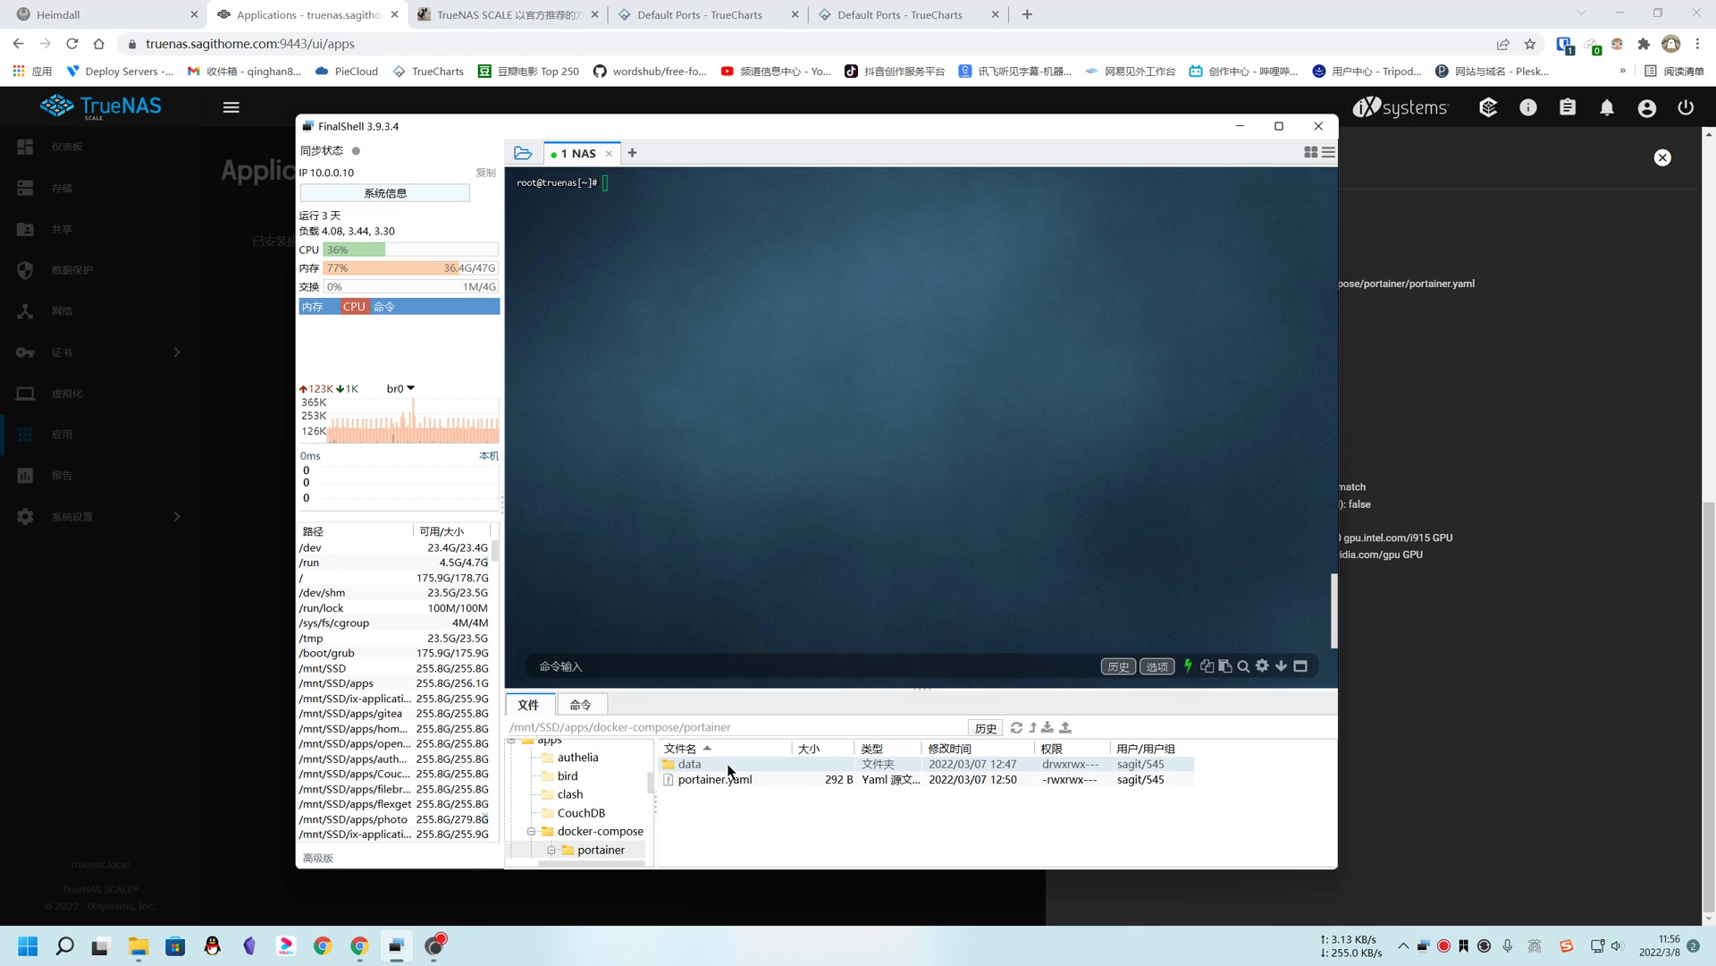
Step: Quick-delete (快速删除) every file inside the portainer/data folder in FinalShell
{"action": "double_click", "coordinate": [754, 764]}
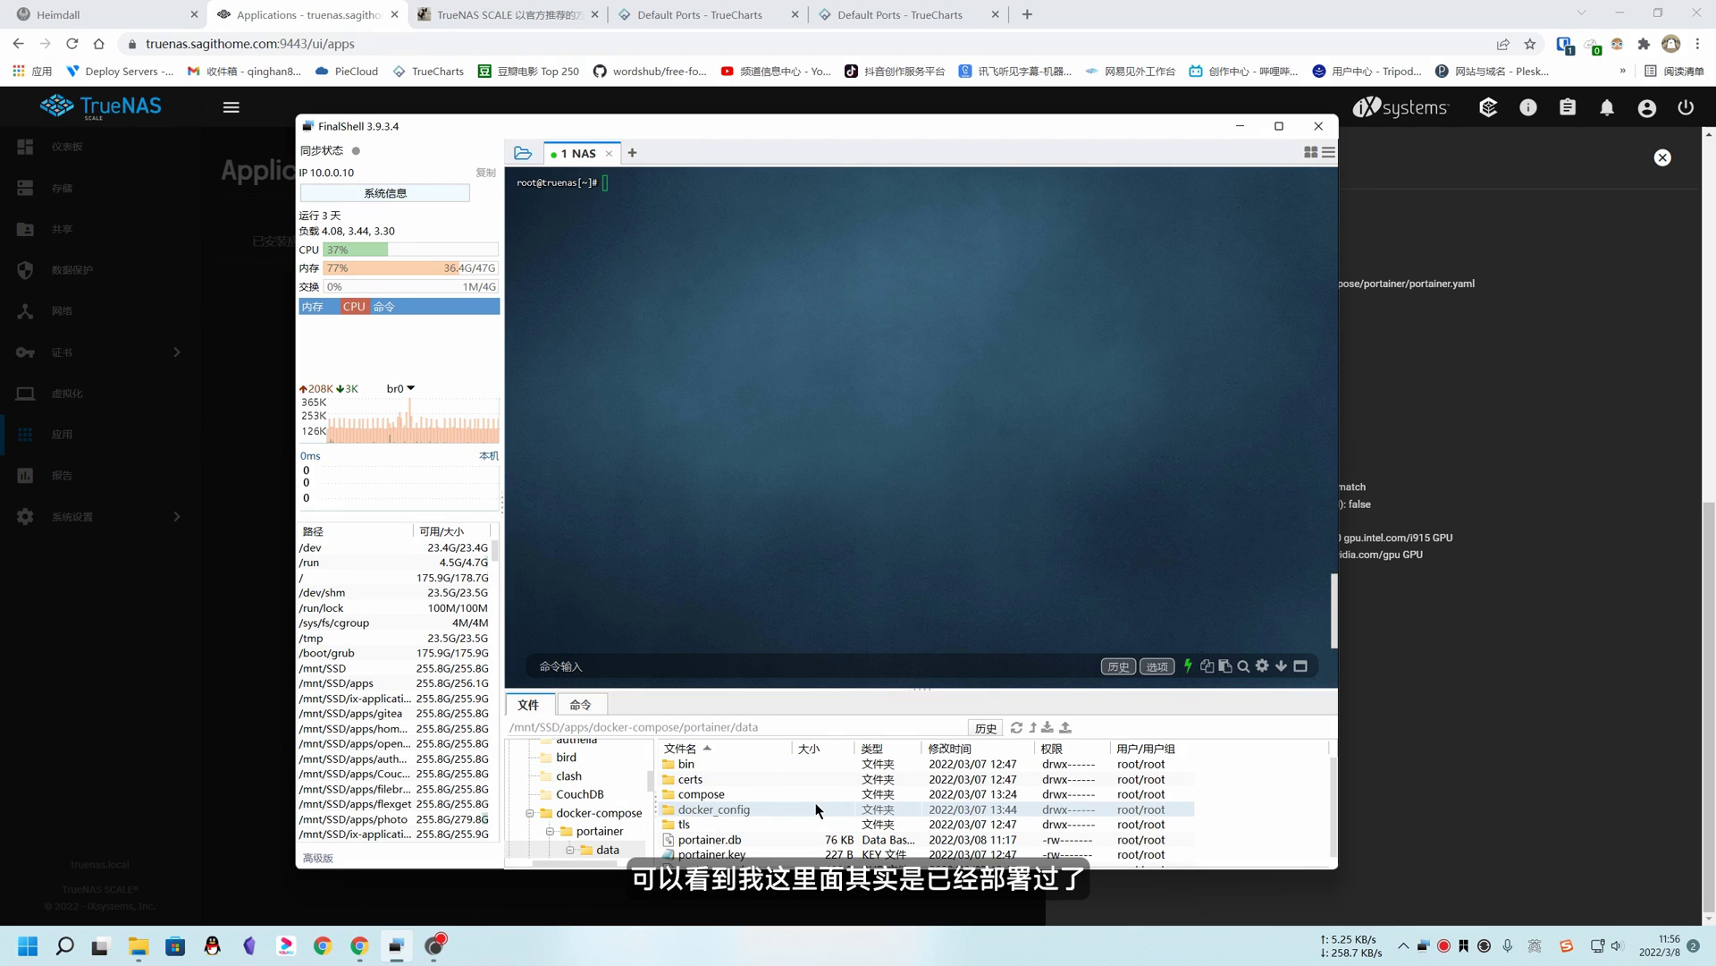
{"action": "key", "text": "ctrl+a"}
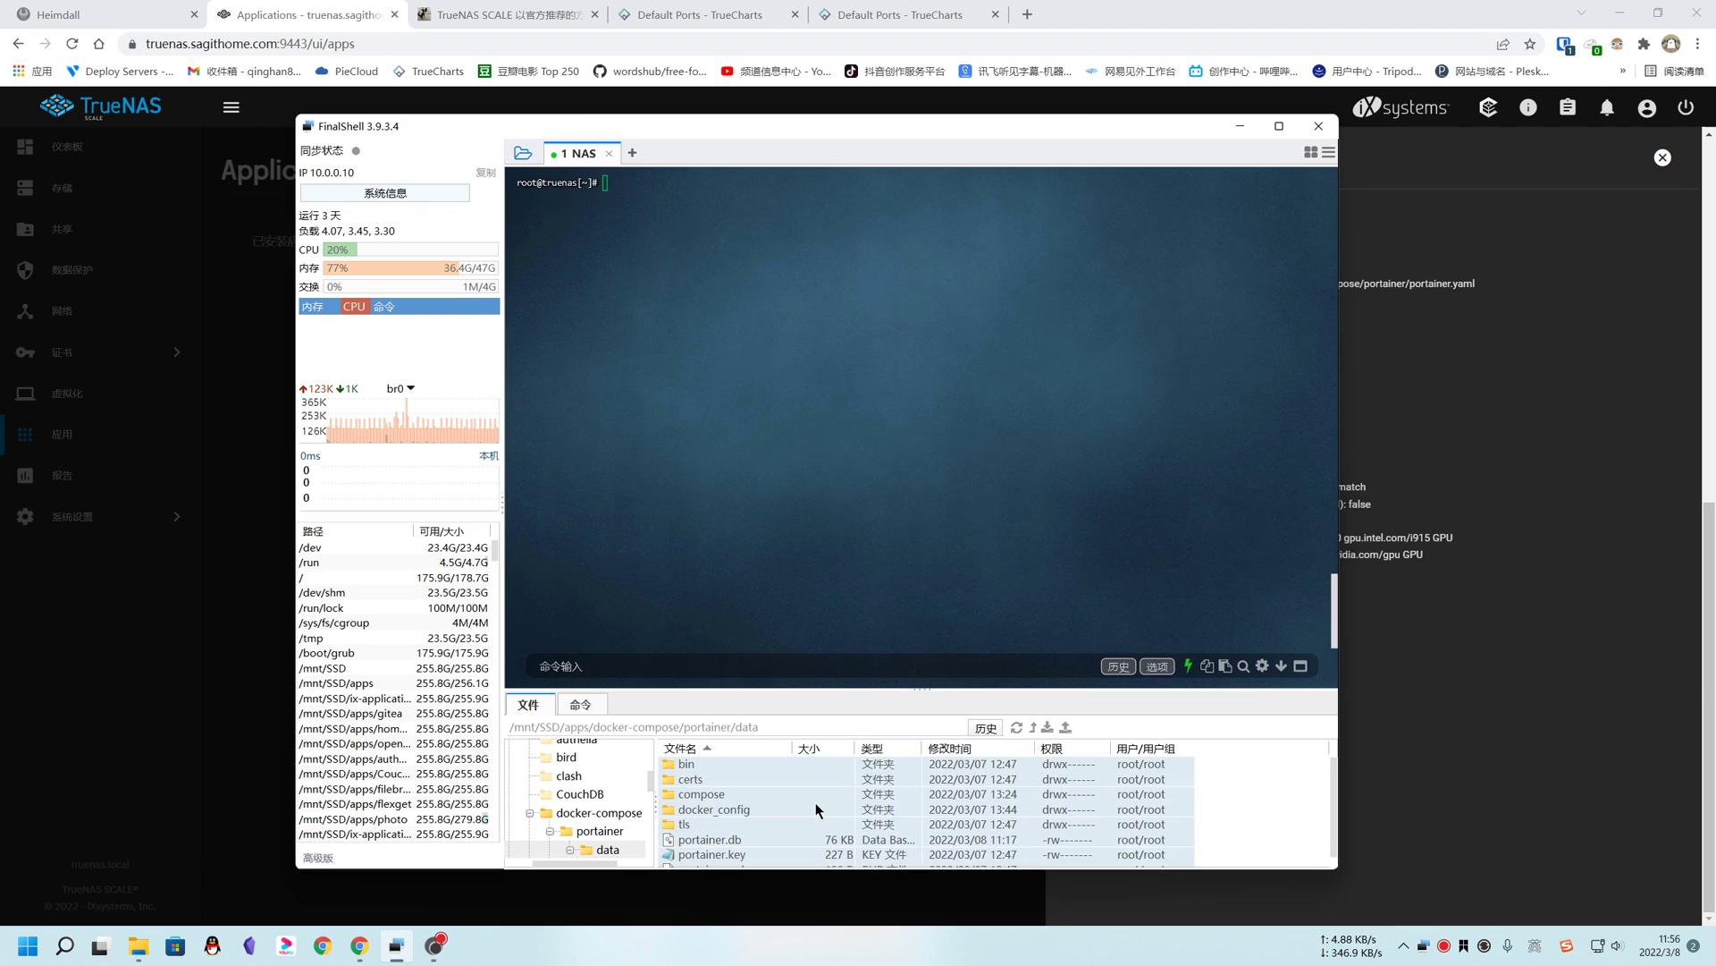
{"action": "right_click", "coordinate": [810, 776]}
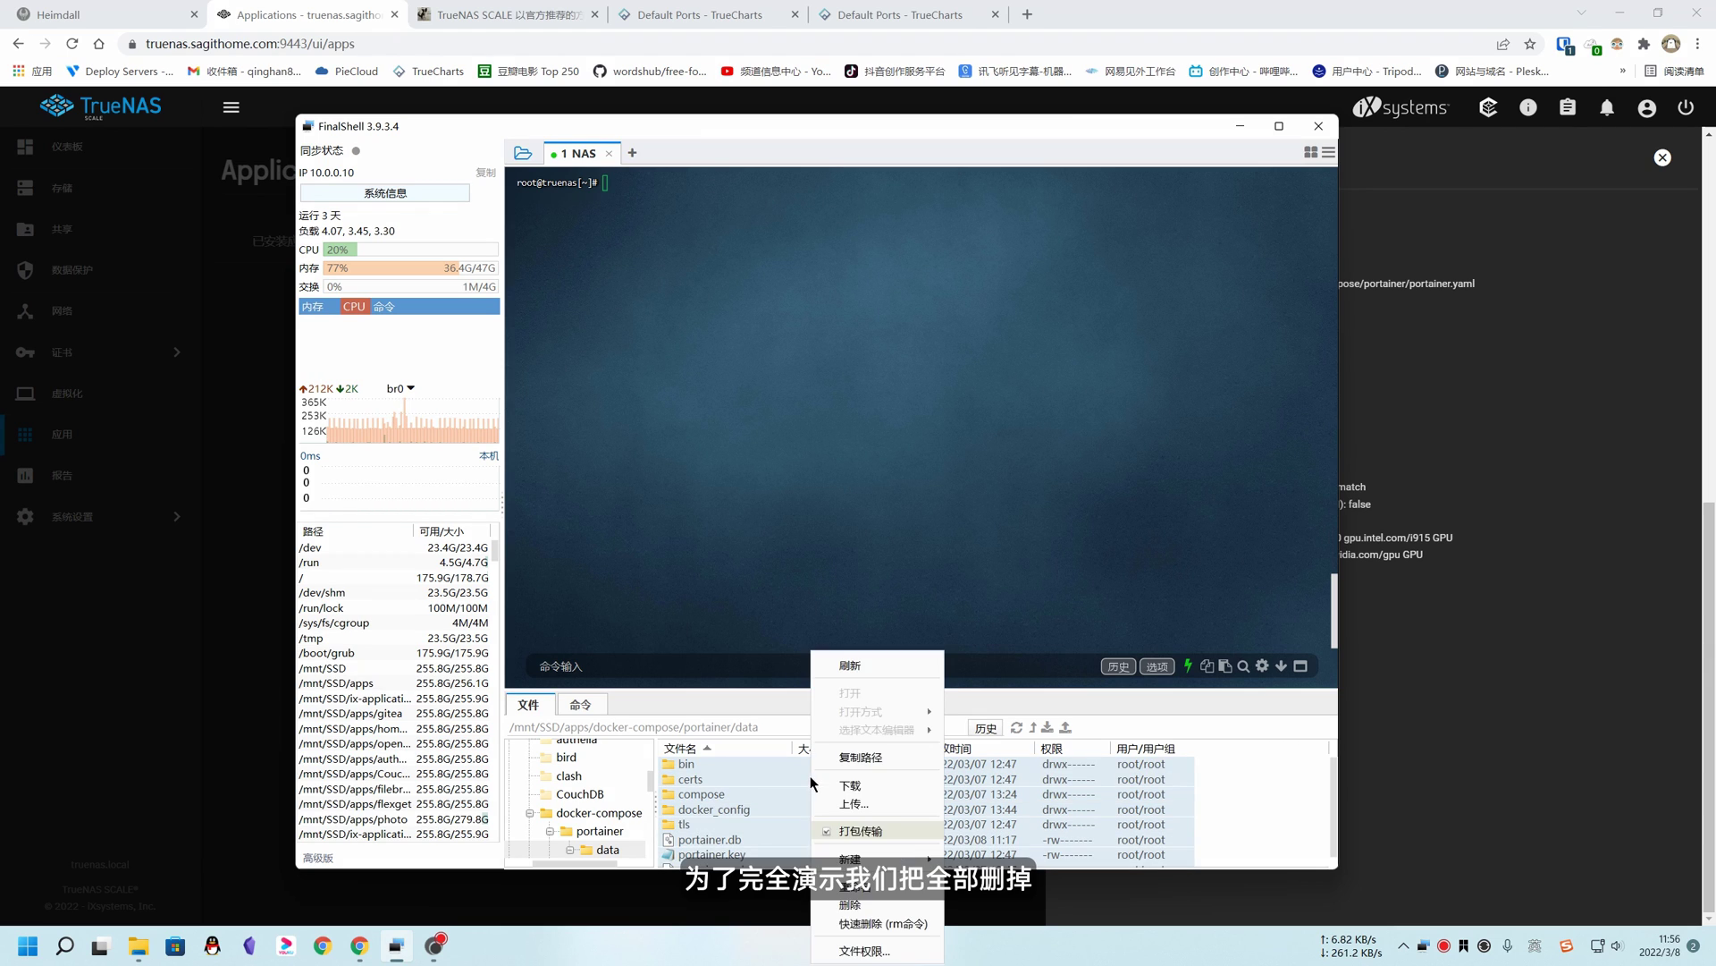
{"action": "left_click", "coordinate": [862, 924]}
{"action": "left_click", "coordinate": [969, 840]}
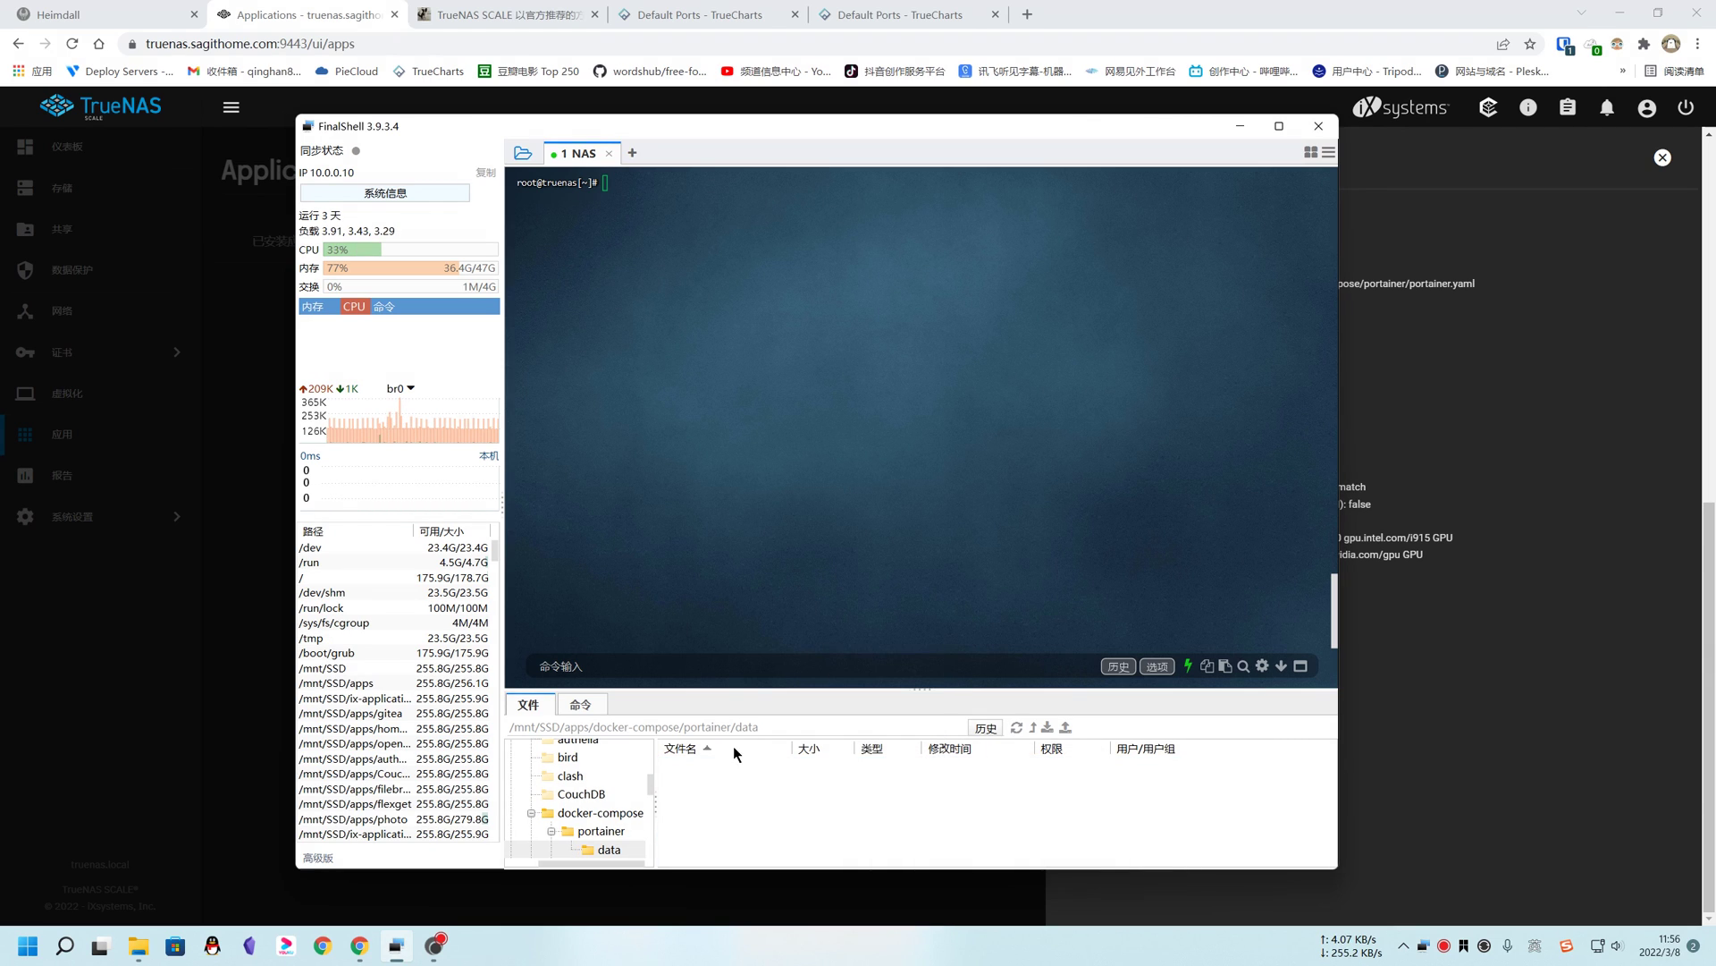
Step: Check that the data folder is empty, then save the TrueNAS docker-compose app to start installing
{"action": "key", "text": "BackSpace"}
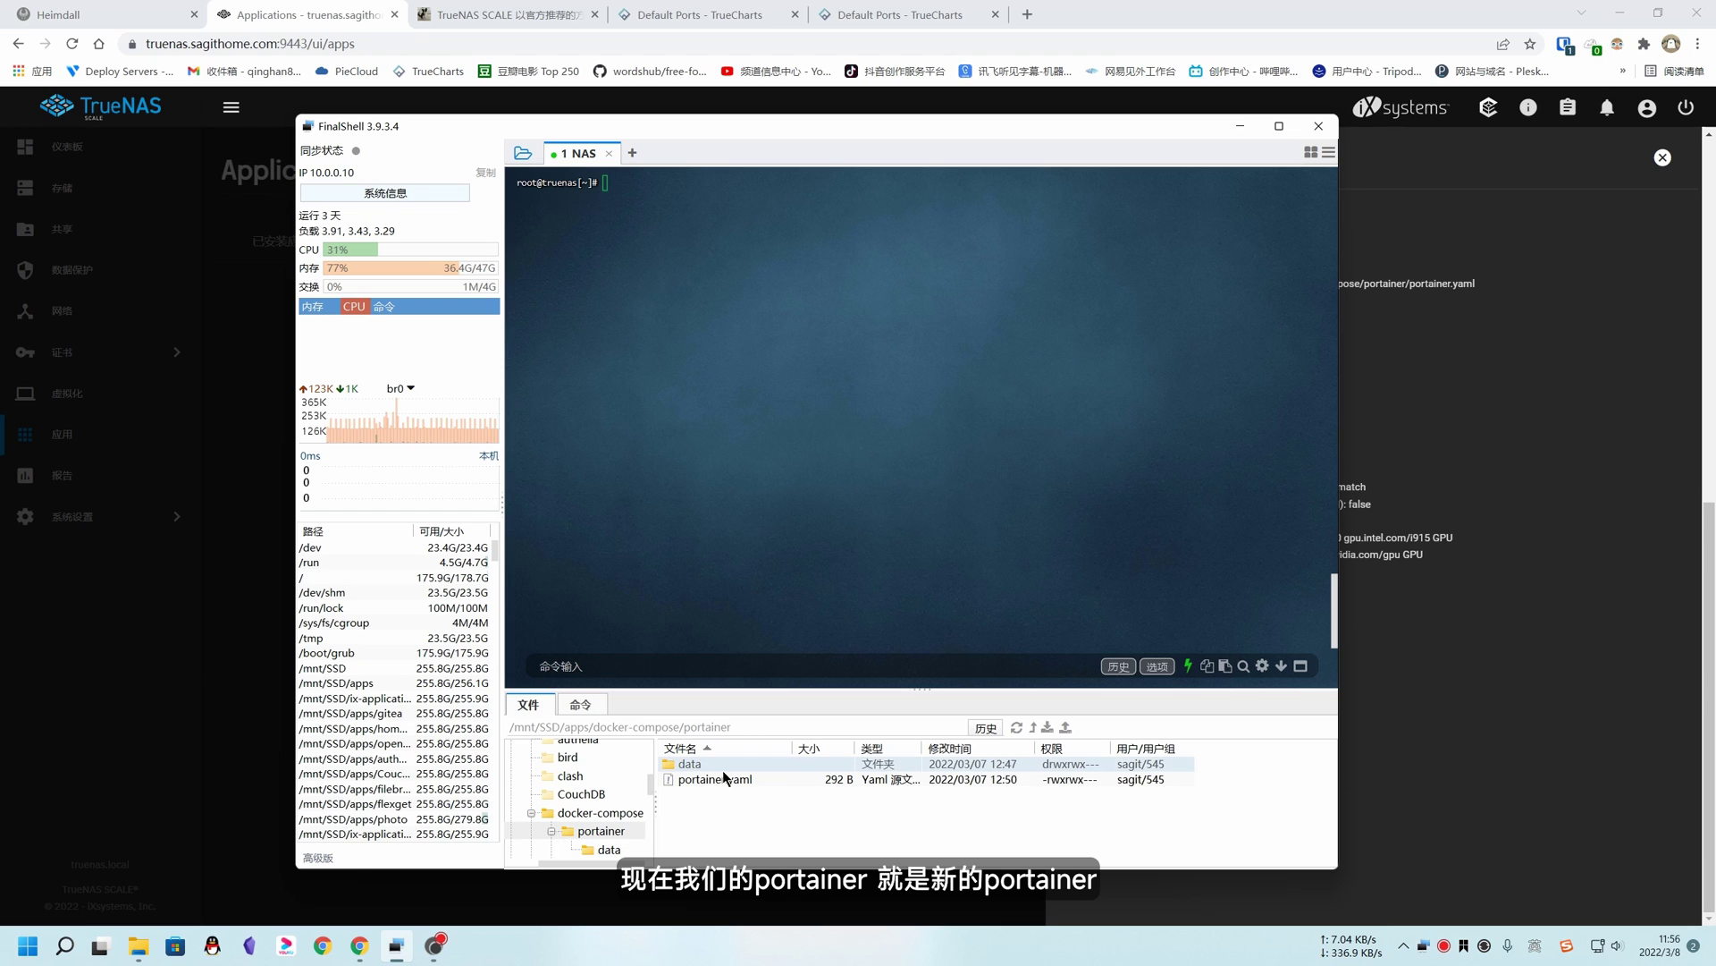
{"action": "double_click", "coordinate": [720, 765]}
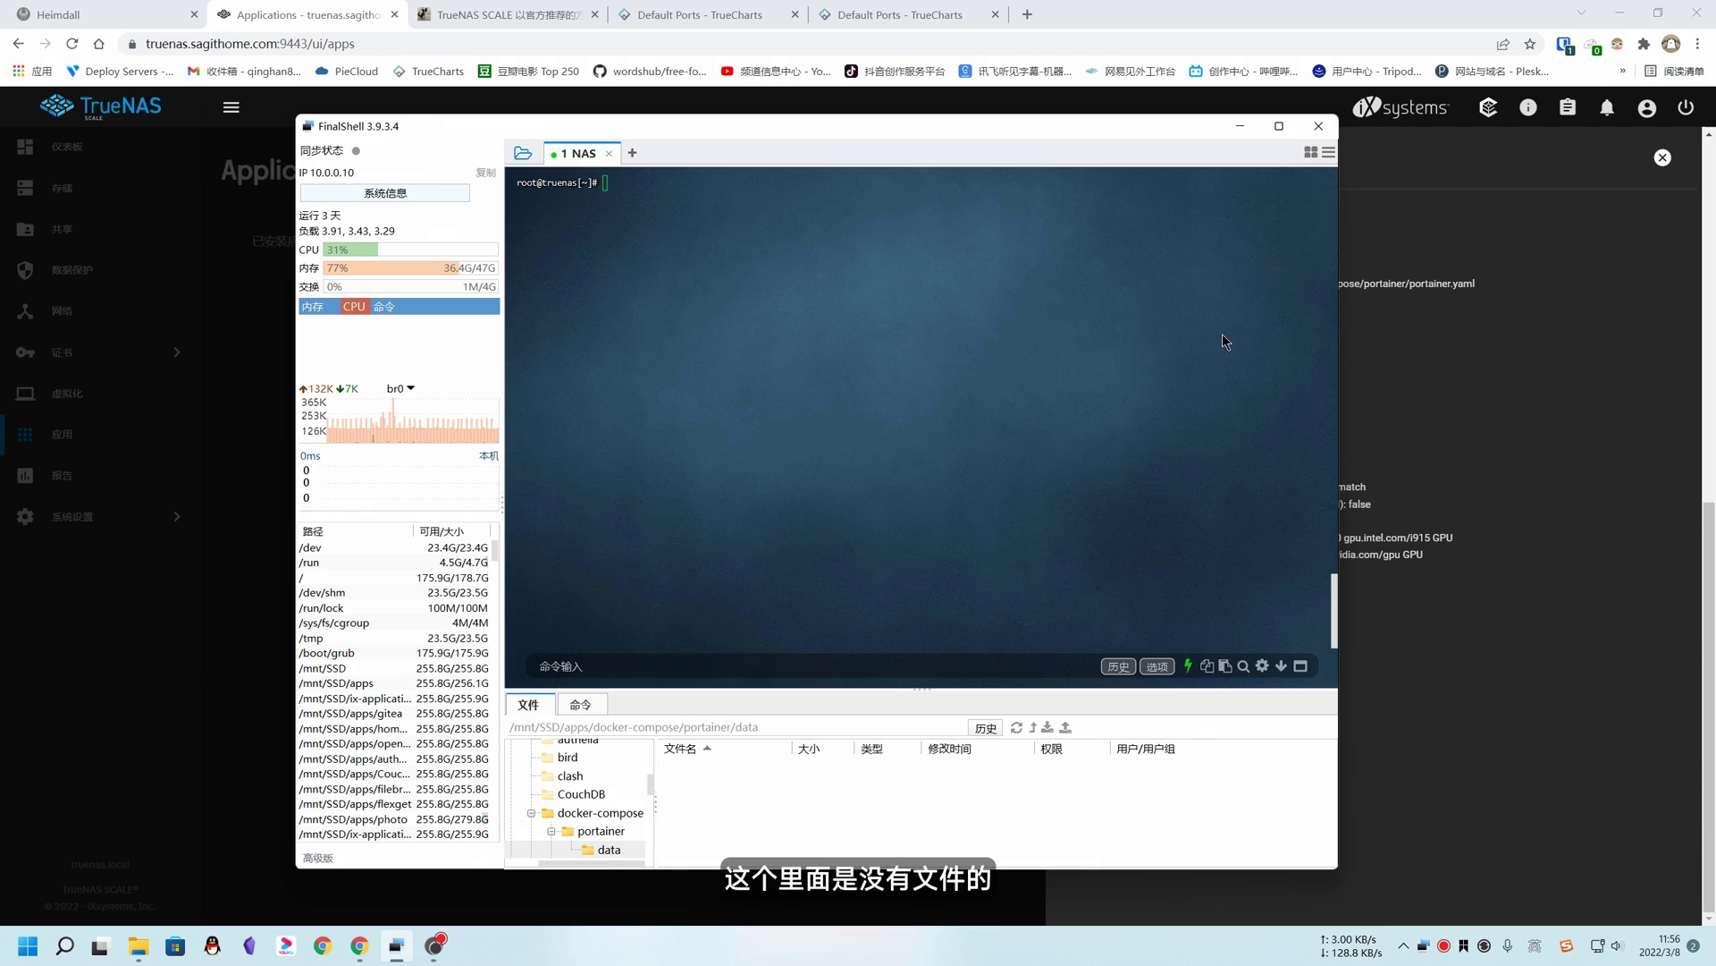
{"action": "left_click", "coordinate": [1240, 128]}
{"action": "left_click", "coordinate": [1198, 842]}
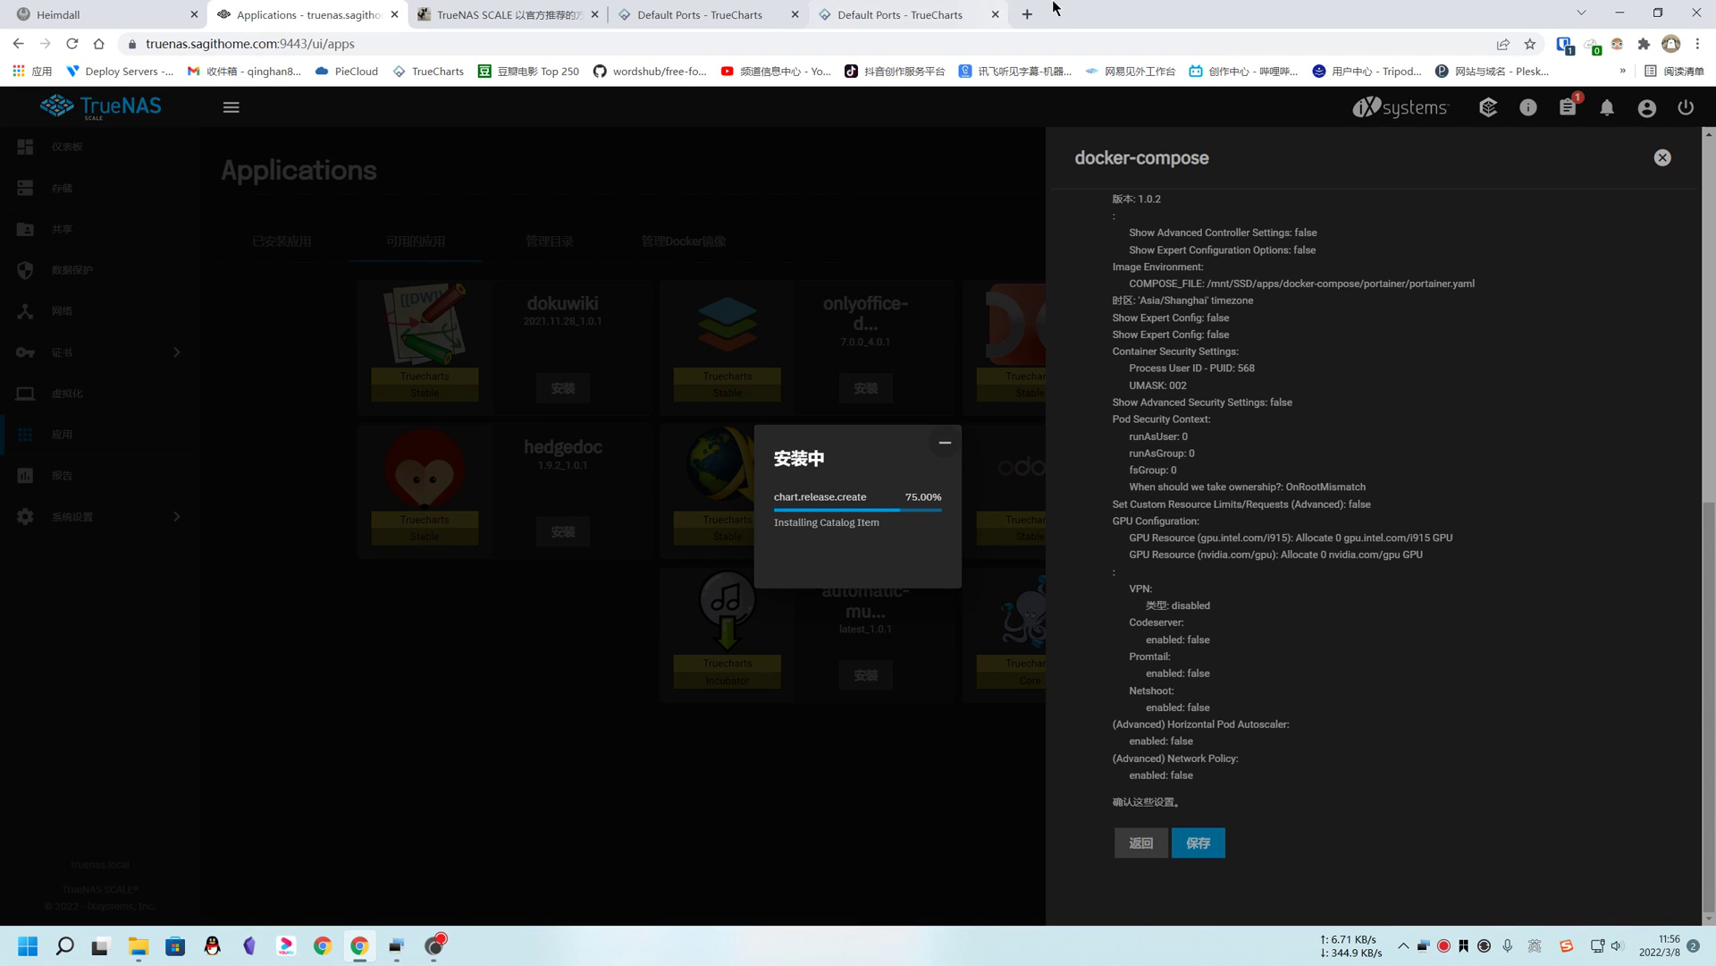
Step: Open 10.0.0.10:11170 in a new tab, copying port 11170 from the compose file
{"action": "left_click", "coordinate": [1027, 14]}
{"action": "type", "text": "10.0.0.10"}
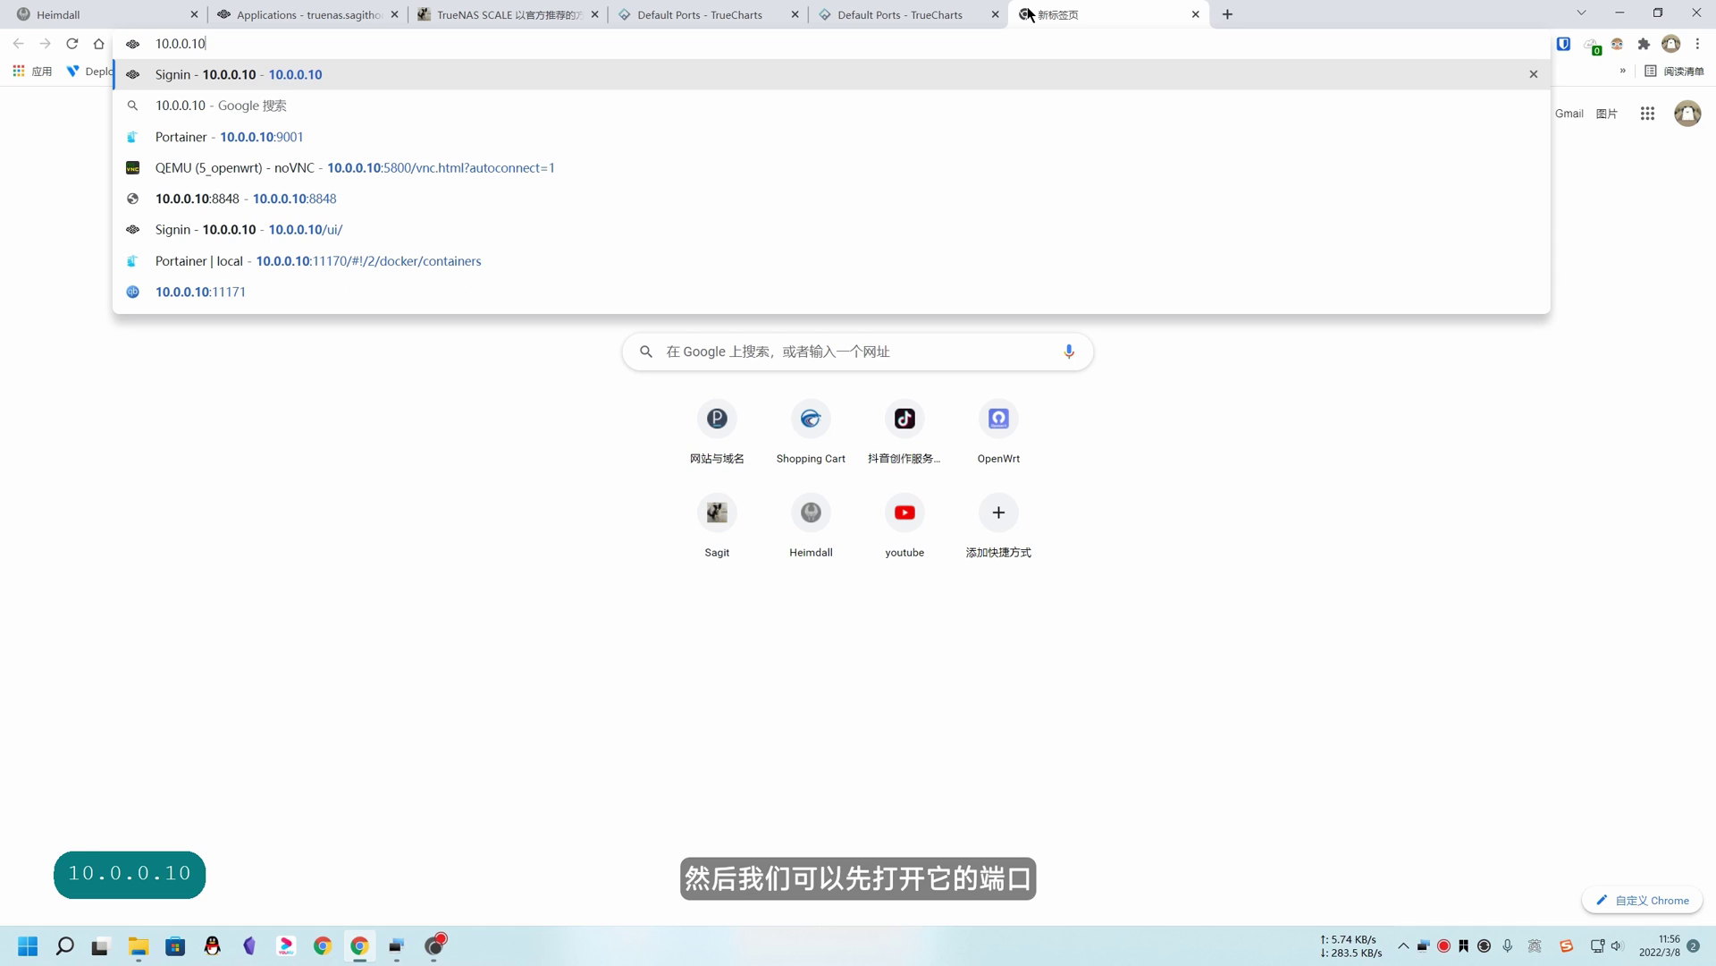
{"action": "type", "text": ":"}
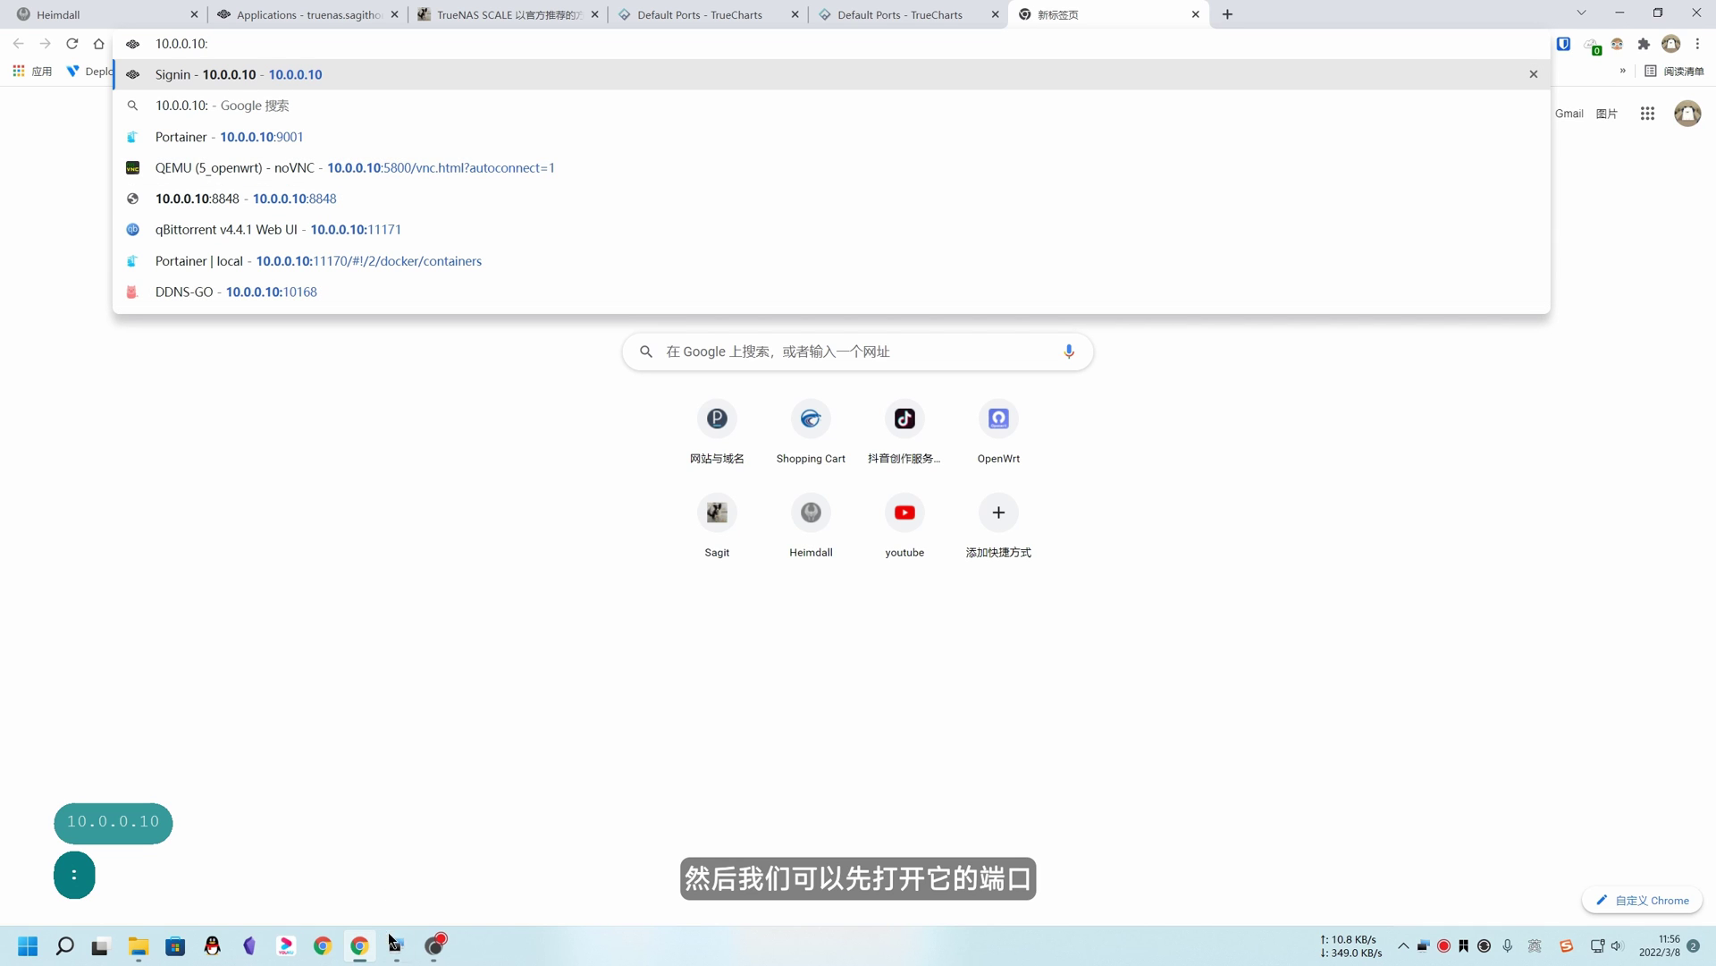
{"action": "left_click", "coordinate": [394, 943]}
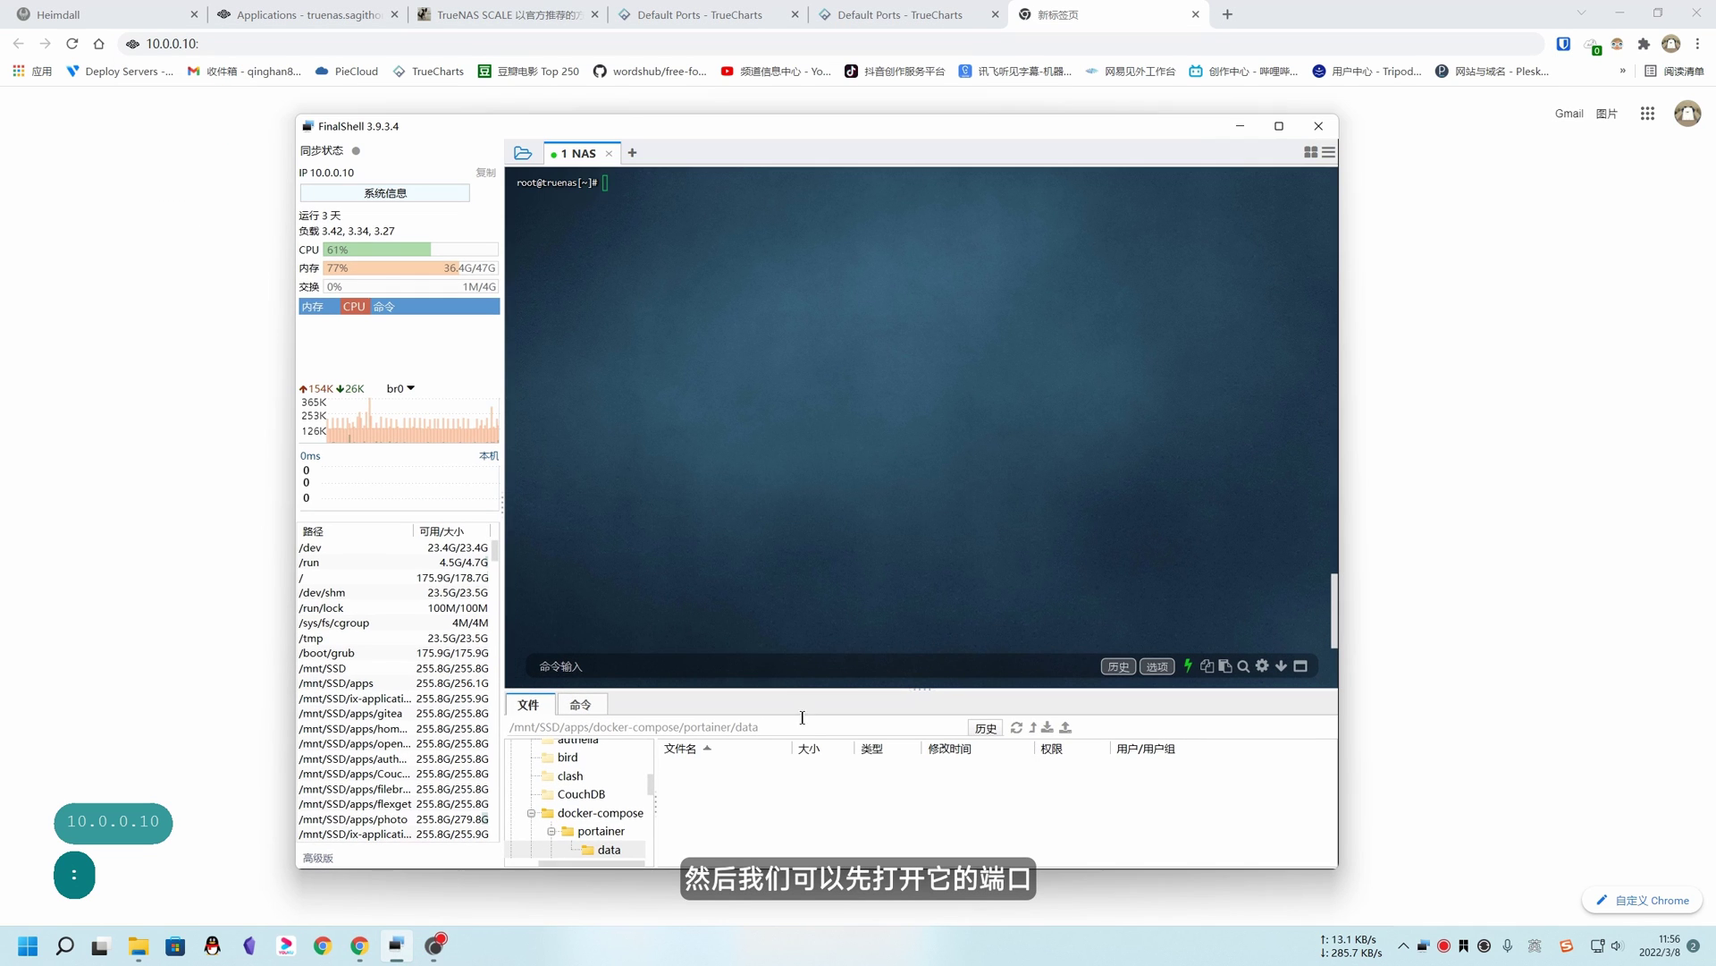
{"action": "left_click", "coordinate": [1240, 126]}
{"action": "left_click", "coordinate": [501, 15]}
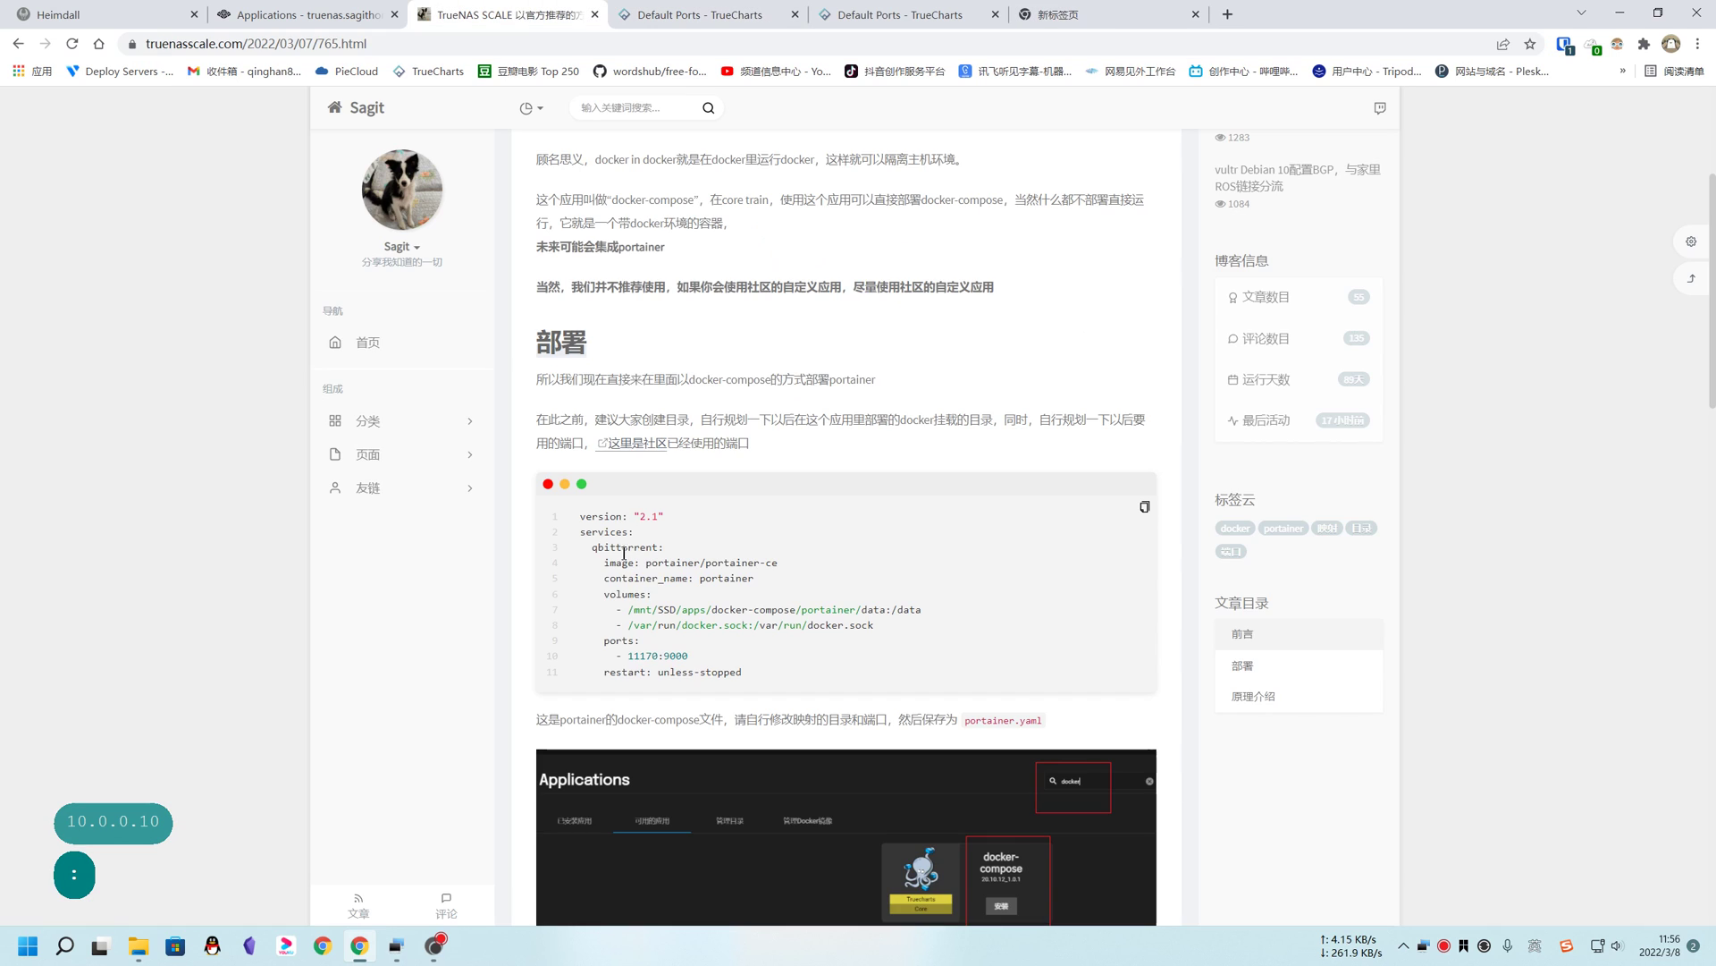
{"action": "double_click", "coordinate": [656, 655]}
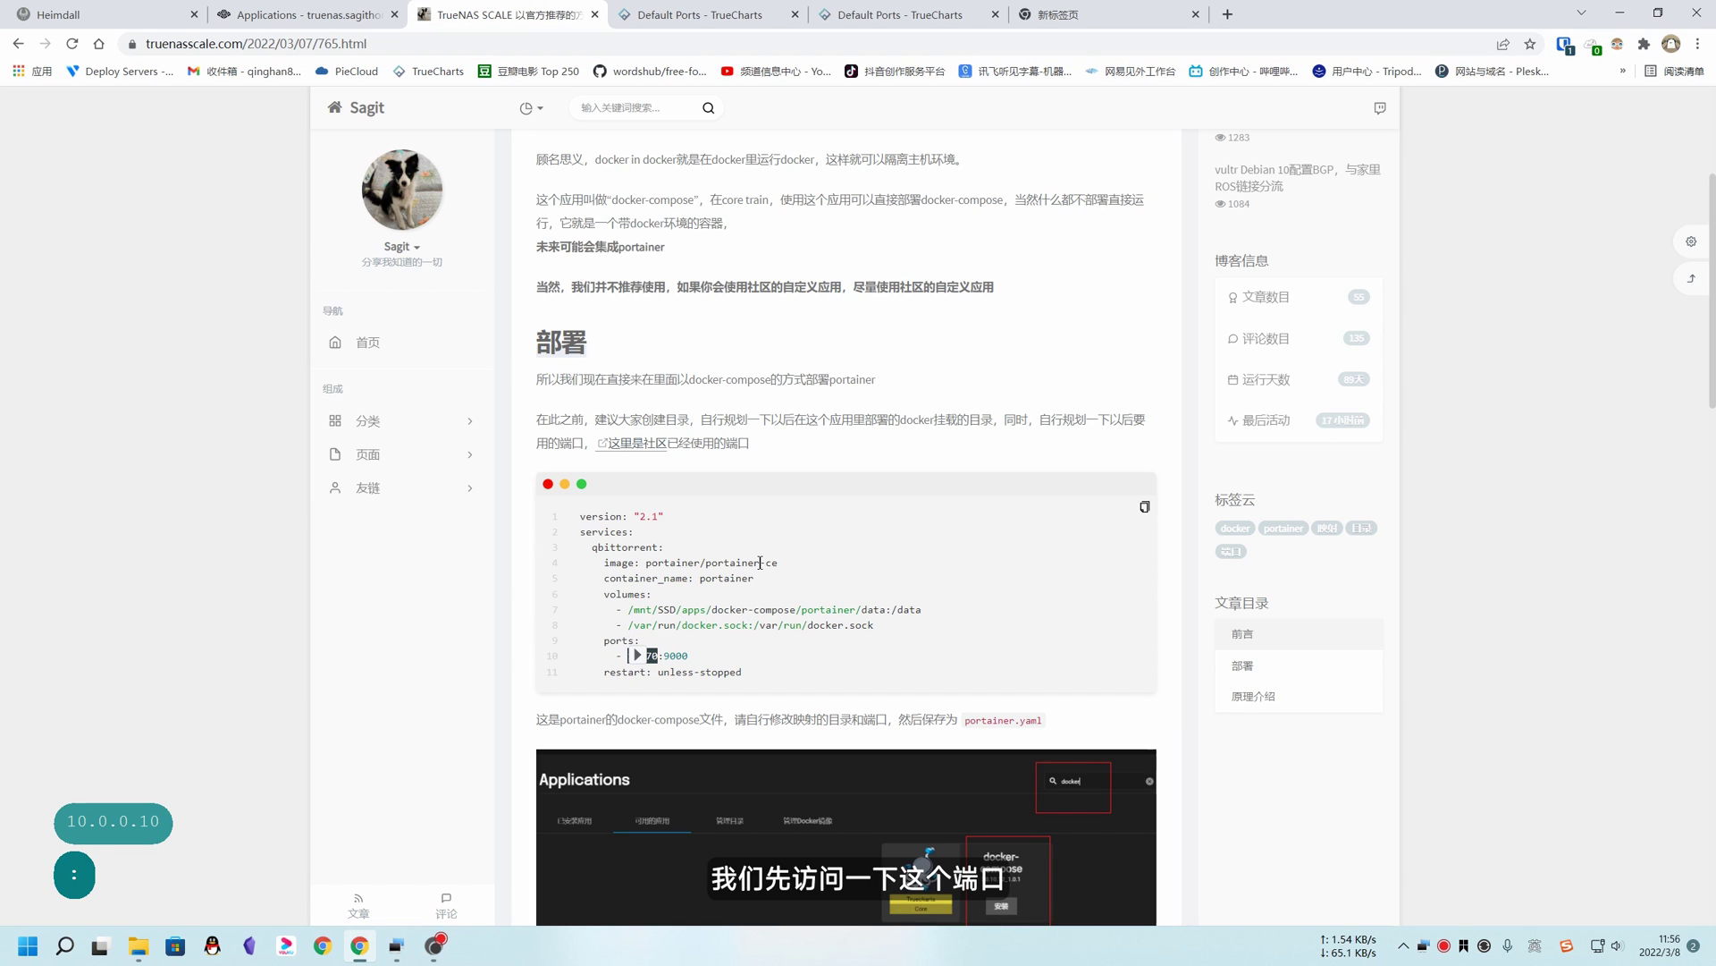
{"action": "key", "text": "ctrl+c"}
{"action": "left_click", "coordinate": [1117, 8]}
{"action": "key", "text": "ctrl+v"}
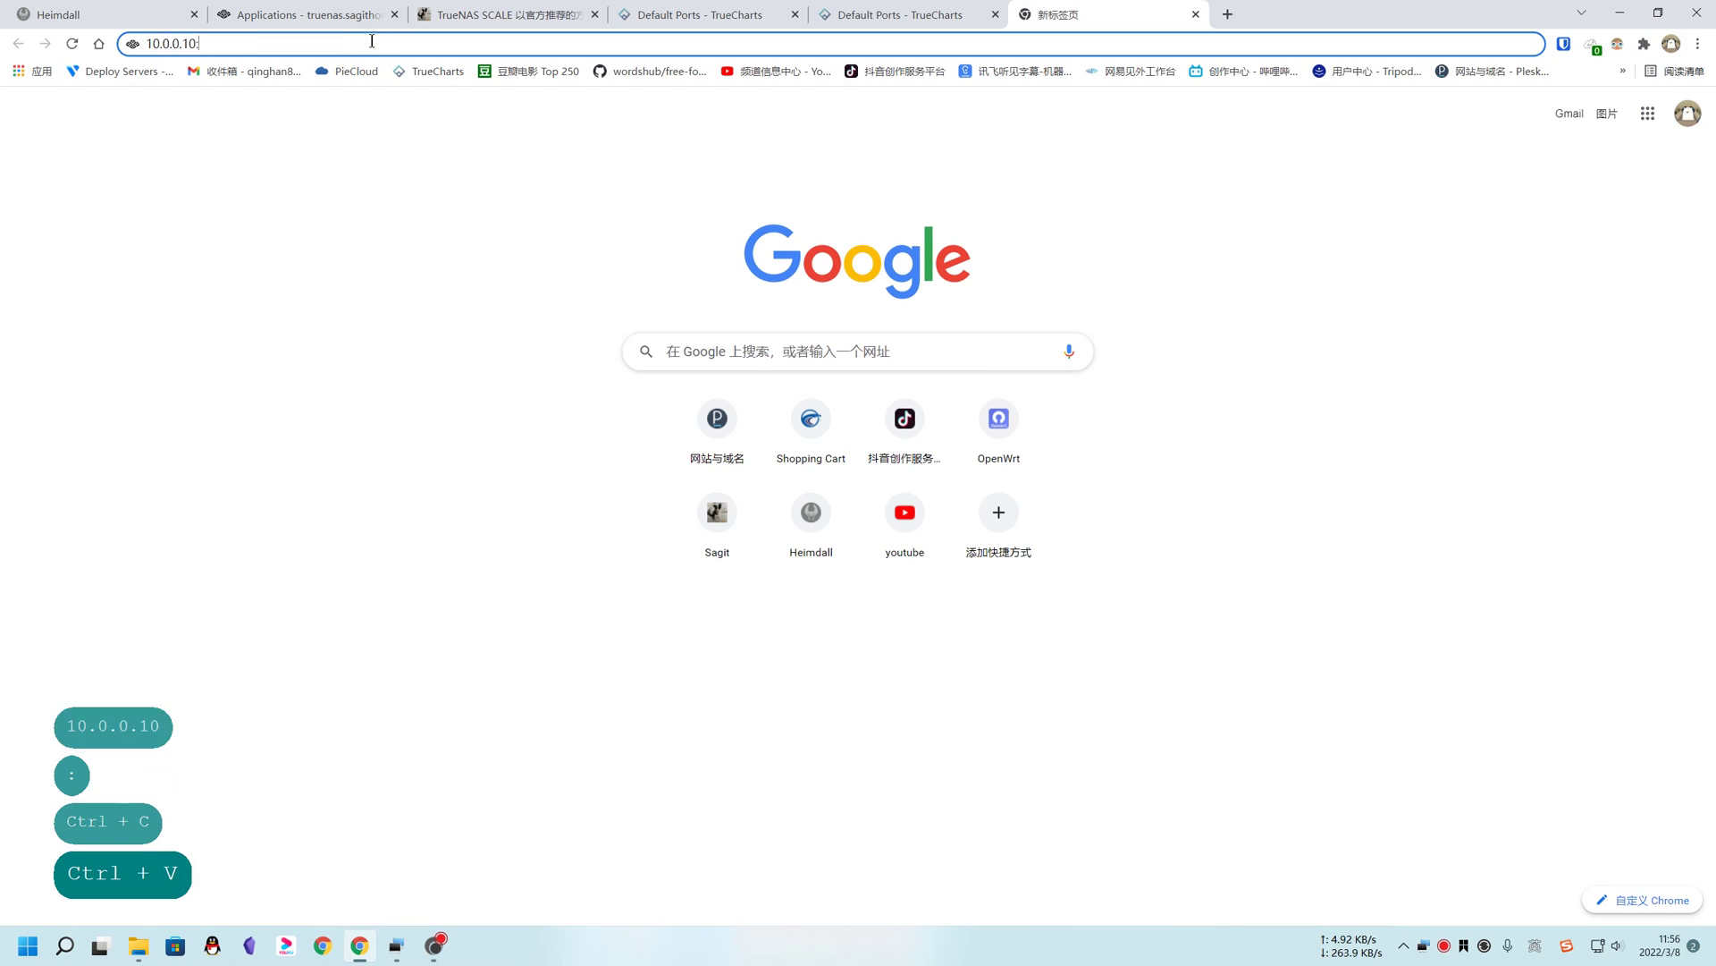
{"action": "key", "text": "Return"}
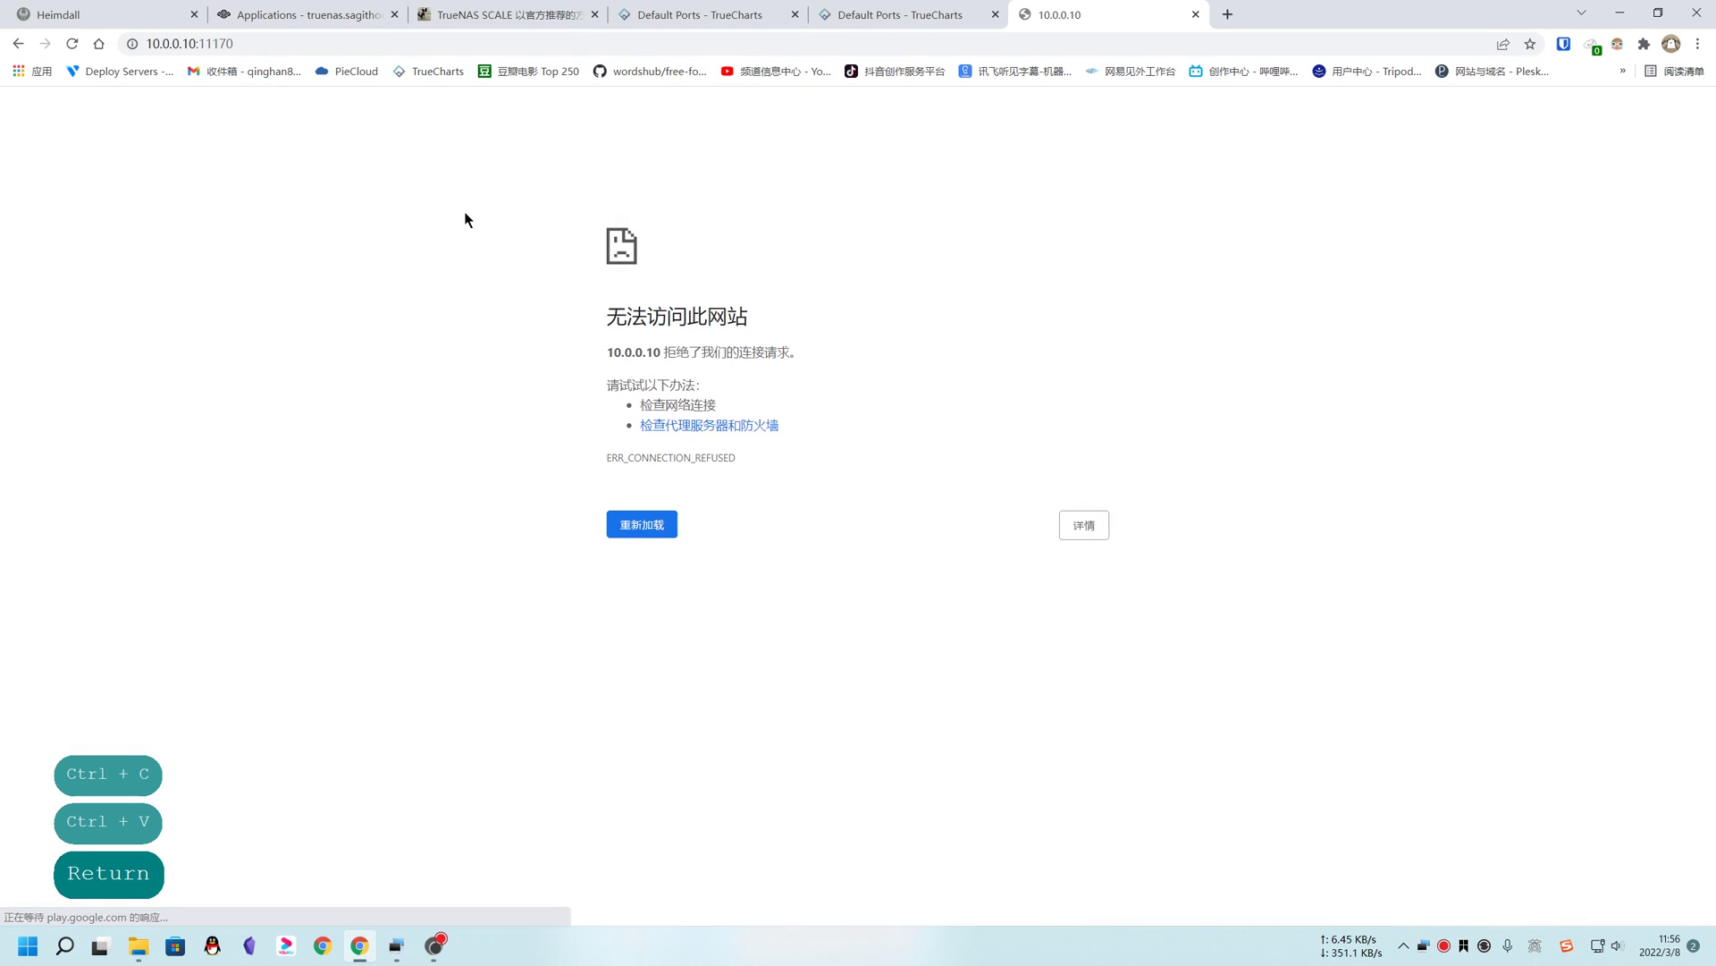
Step: Check TrueNAS Installed Apps, then reload the 10.0.0.10:11170 tab to reach Portainer
{"action": "left_click", "coordinate": [317, 15]}
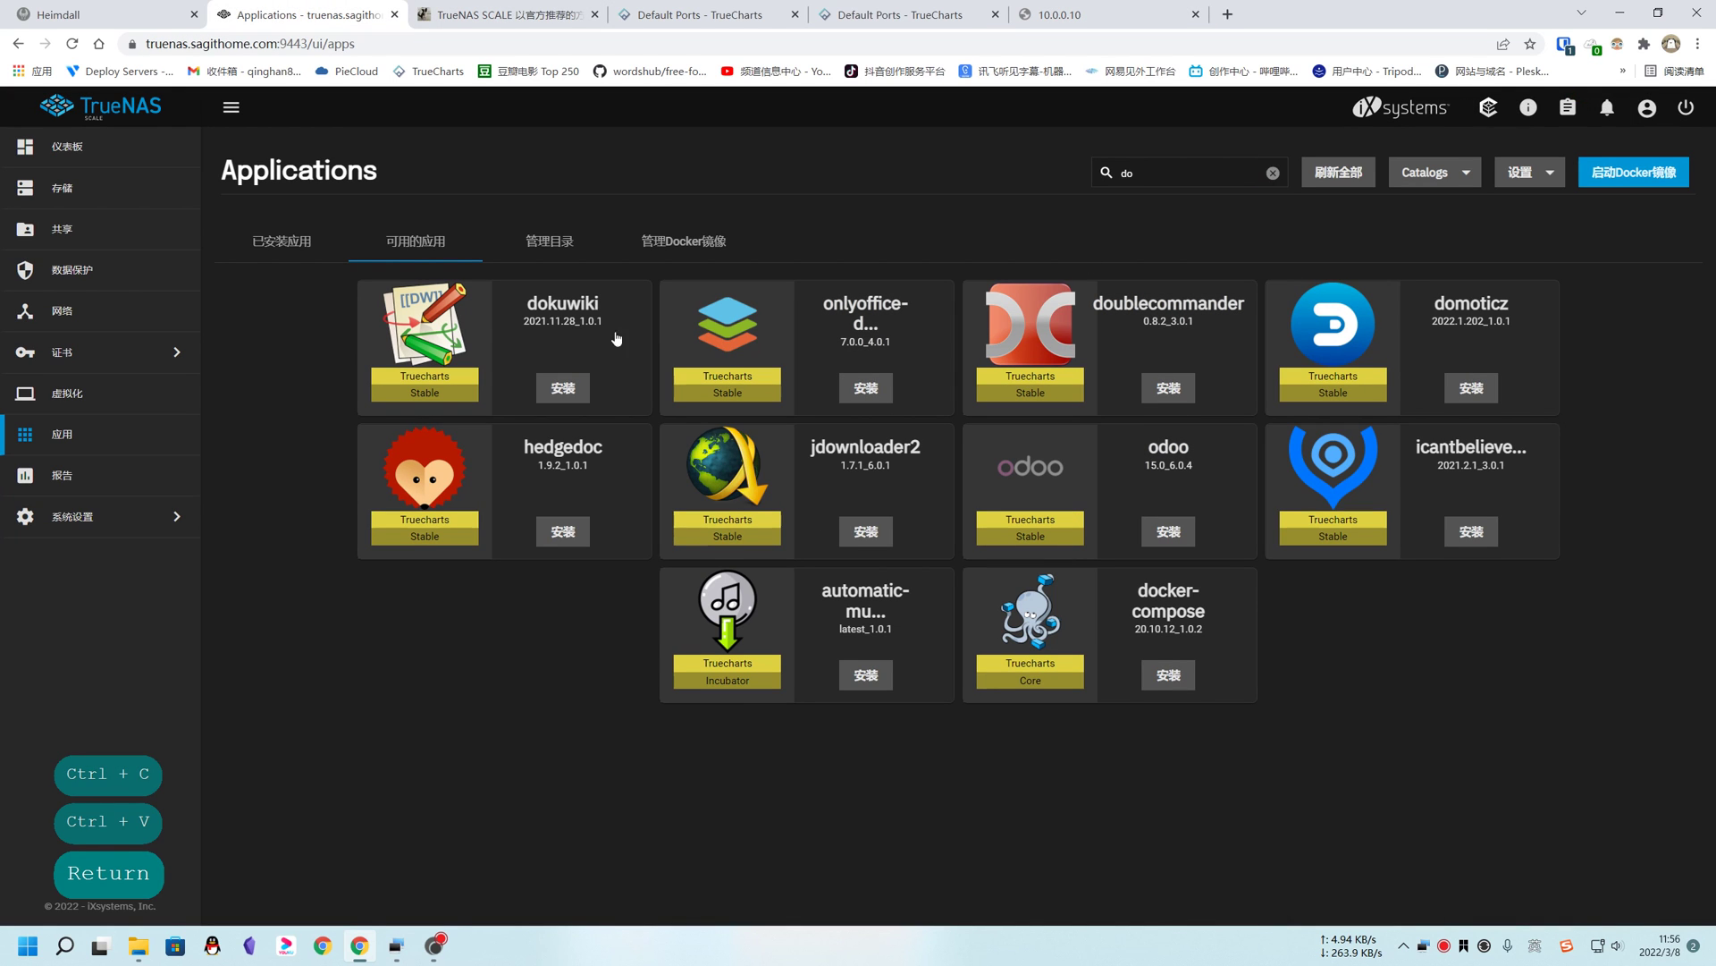
{"action": "left_click", "coordinate": [281, 242]}
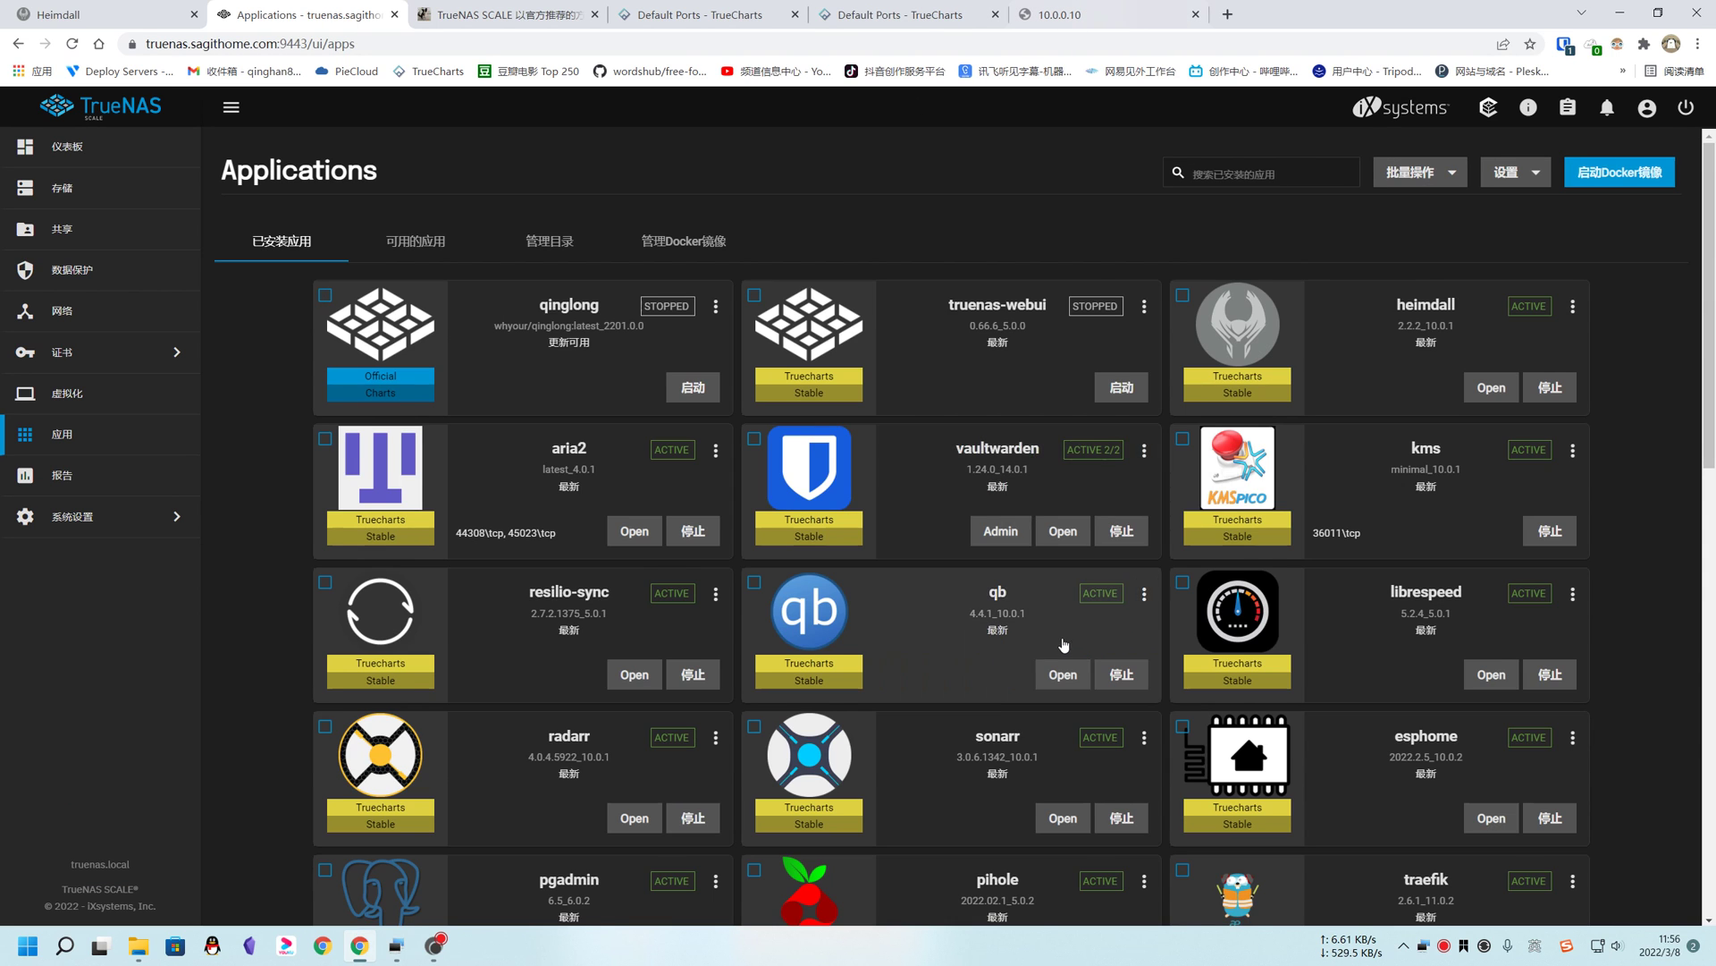
{"action": "scroll", "coordinate": [1064, 646], "scroll_direction": "down", "scroll_amount": 15}
{"action": "left_click", "coordinate": [1064, 11]}
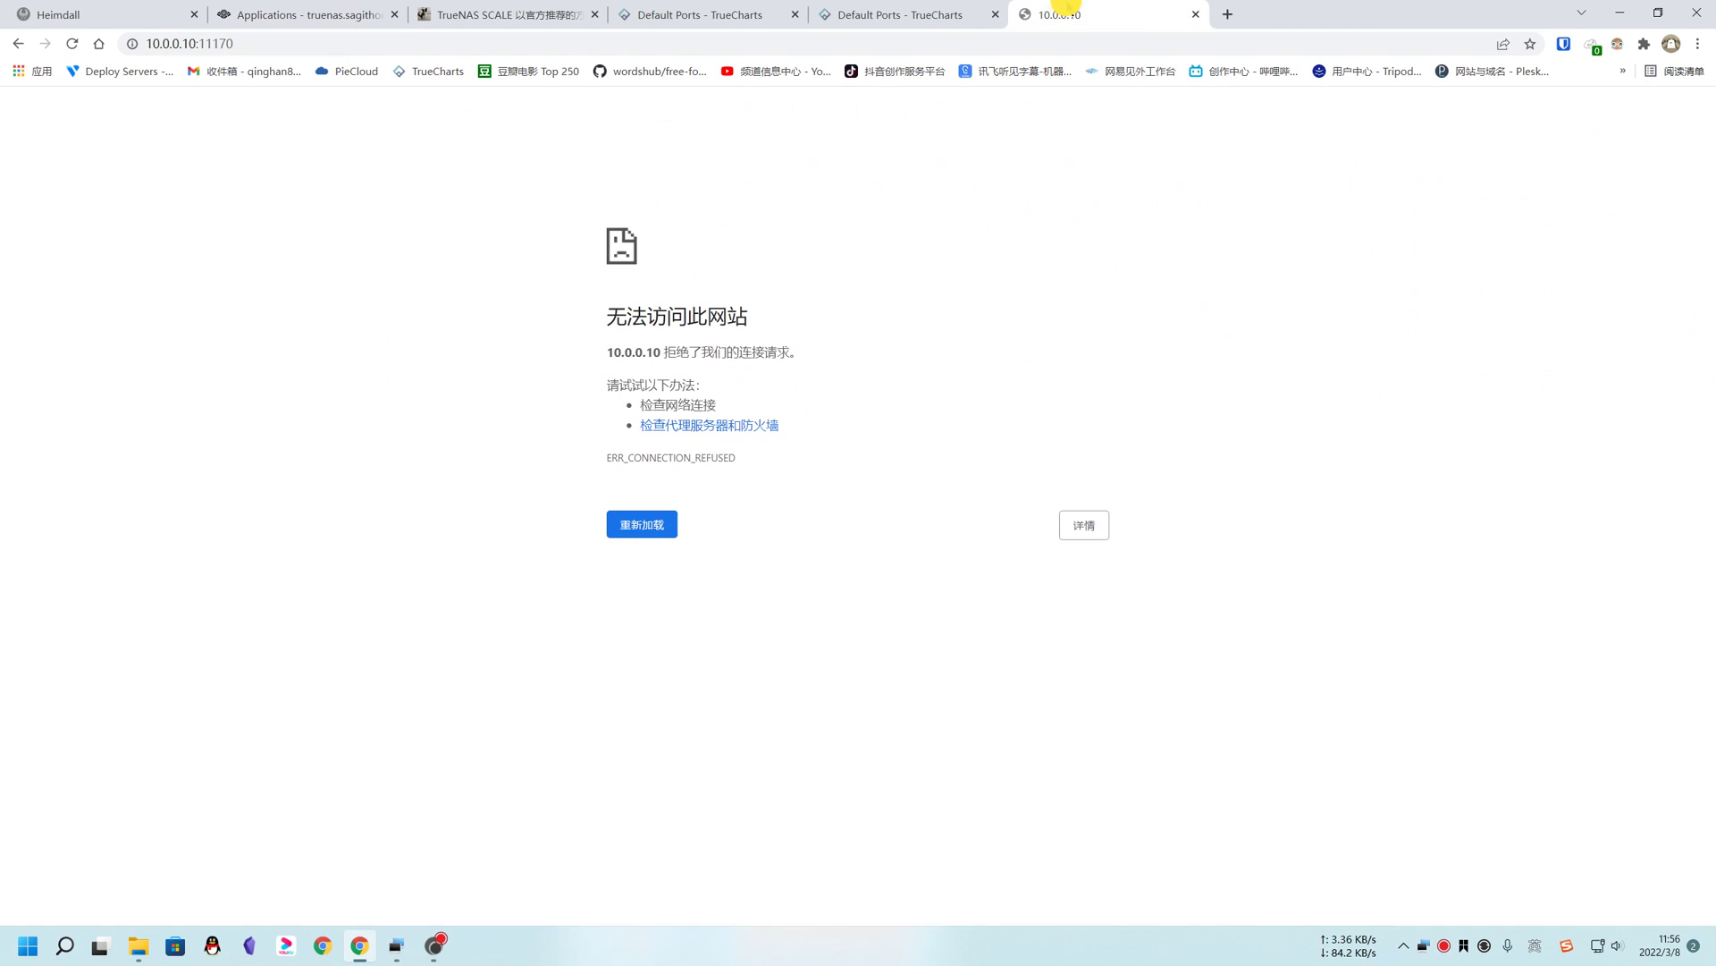
{"action": "left_click", "coordinate": [811, 45]}
{"action": "left_click", "coordinate": [633, 525]}
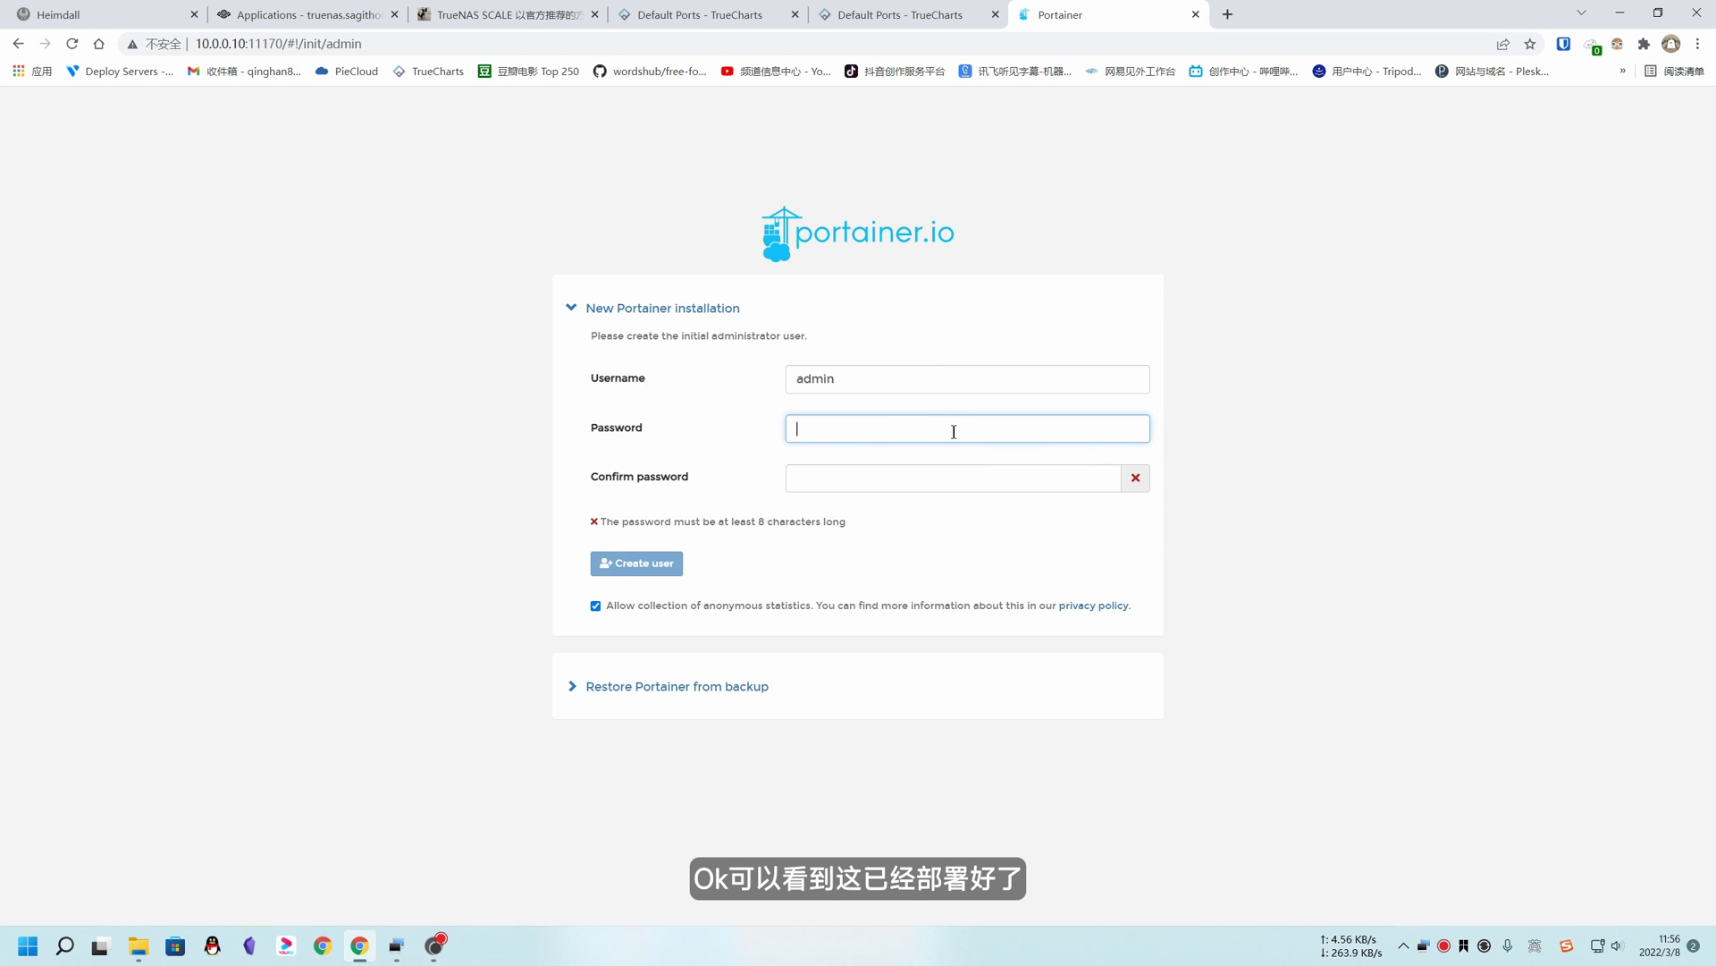
Step: Enter the admin account password in the Password field
{"action": "key", "text": "Caps_Lock"}
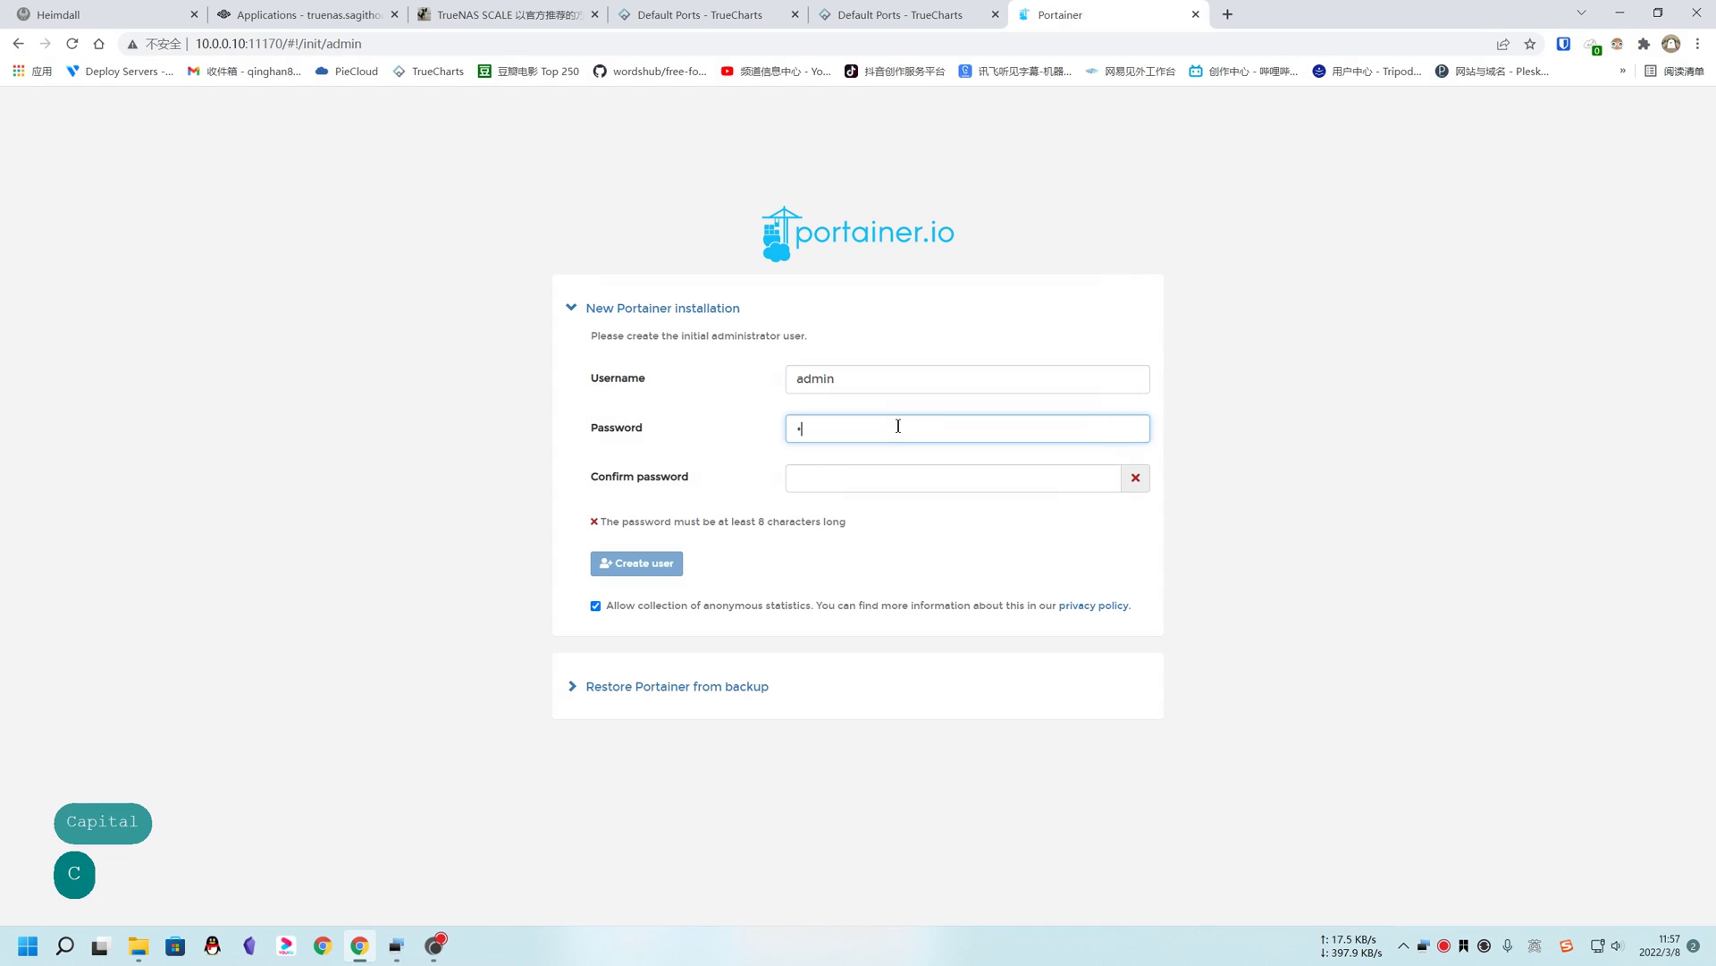
{"action": "key", "text": "Caps_Lock"}
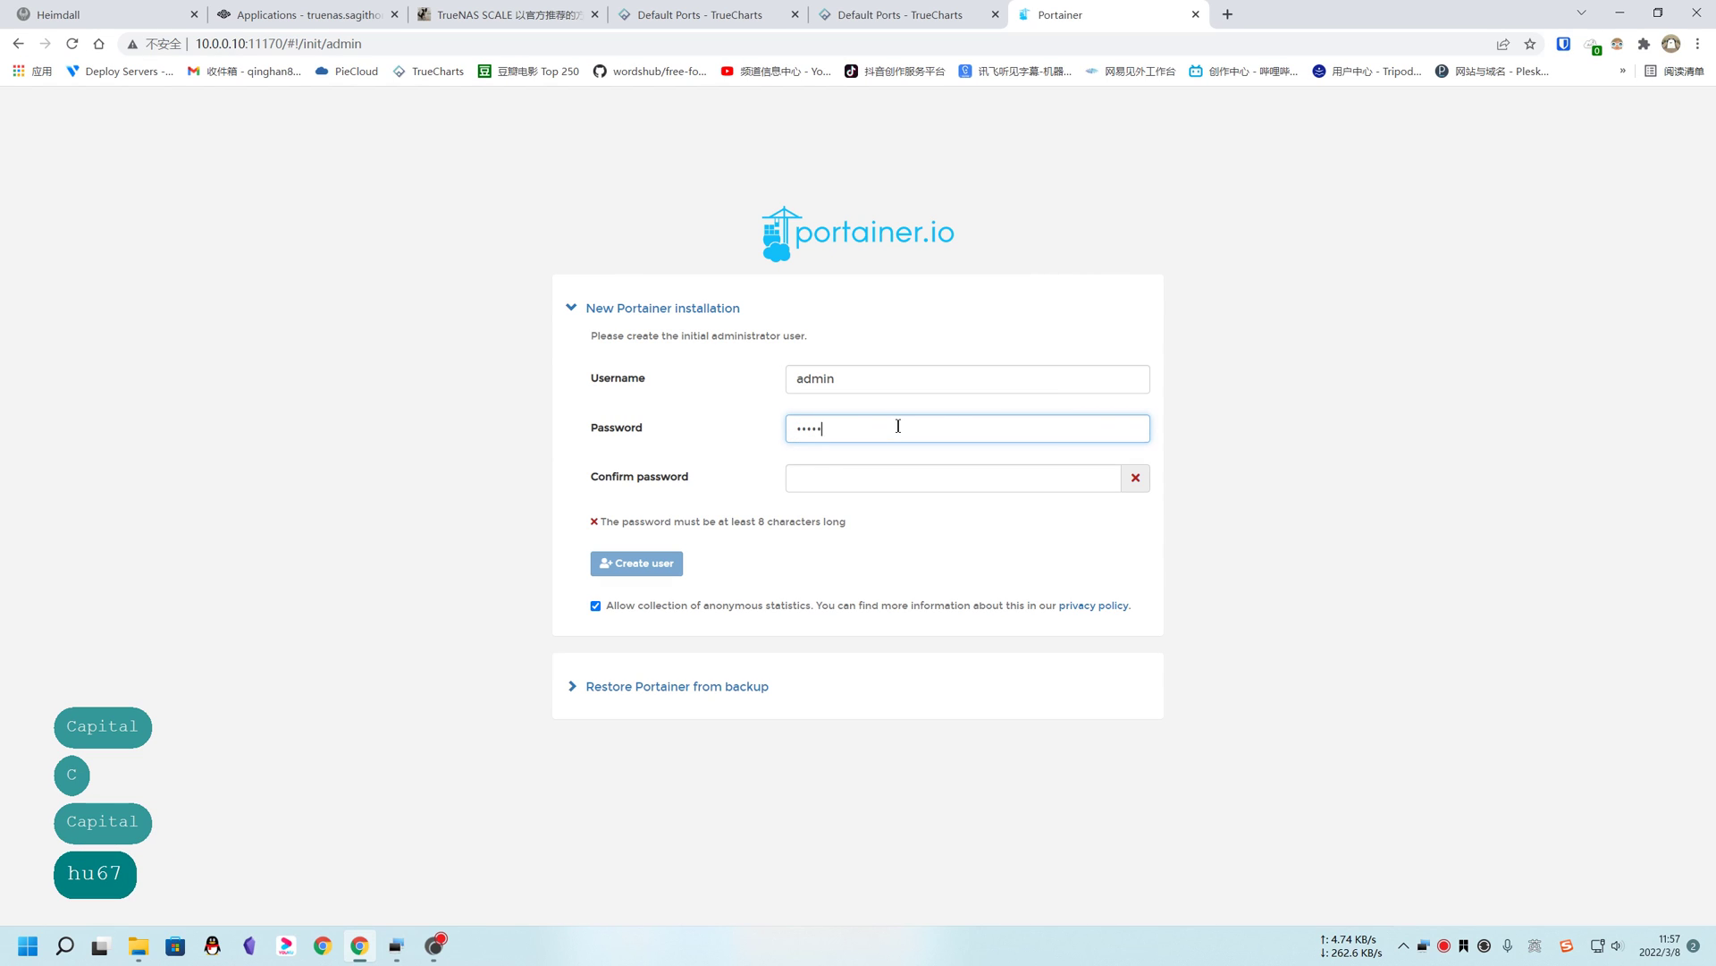
{"action": "key", "text": "Caps_Lock"}
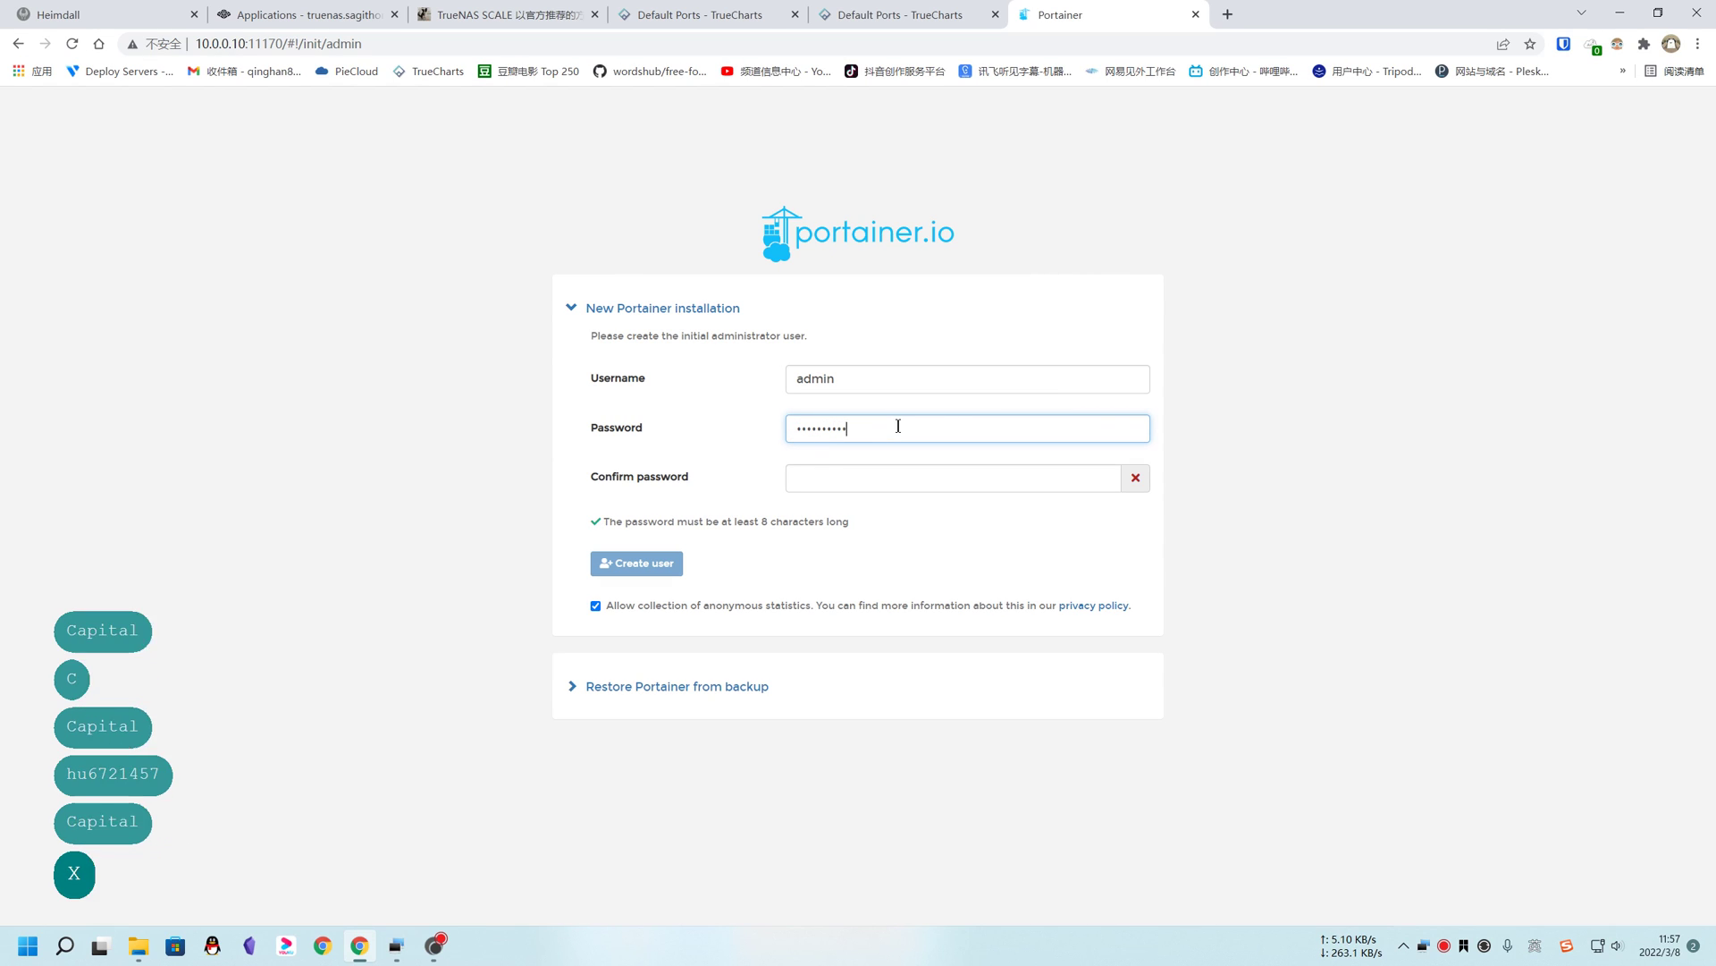
{"action": "key", "text": "Caps_Lock"}
Step: Re-enter the same password in Confirm password and create the admin user
{"action": "left_click", "coordinate": [877, 475]}
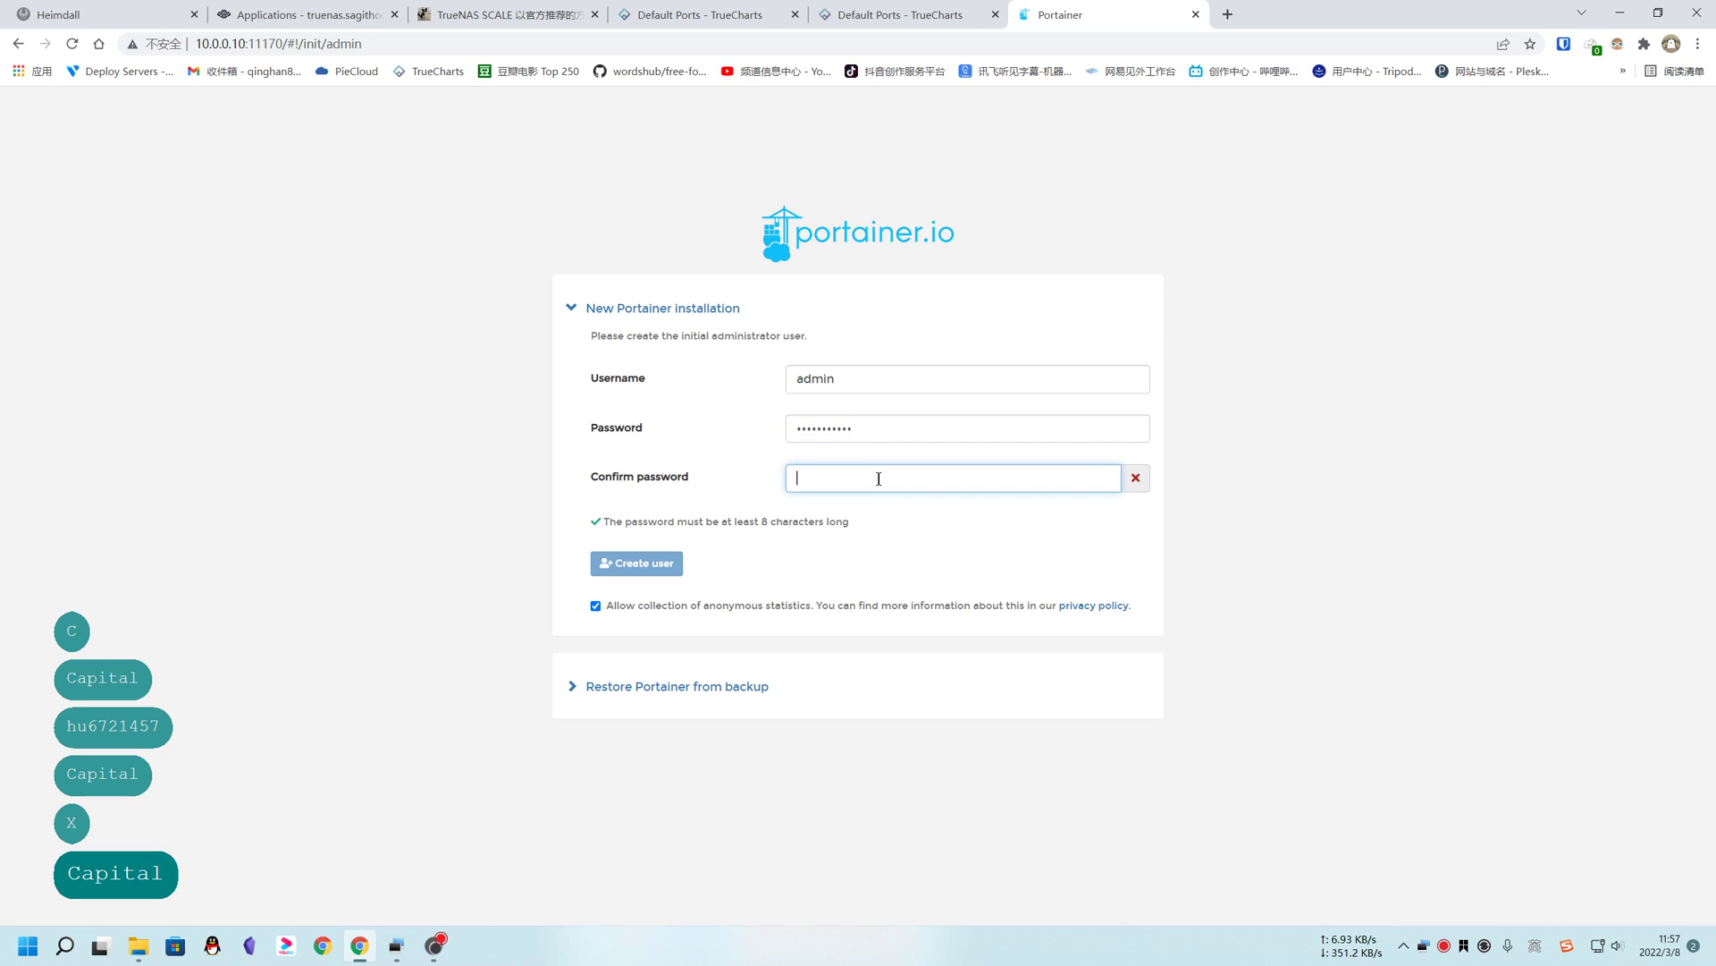
{"action": "key", "text": "Caps_Lock"}
{"action": "key", "text": "Caps_Lock"}
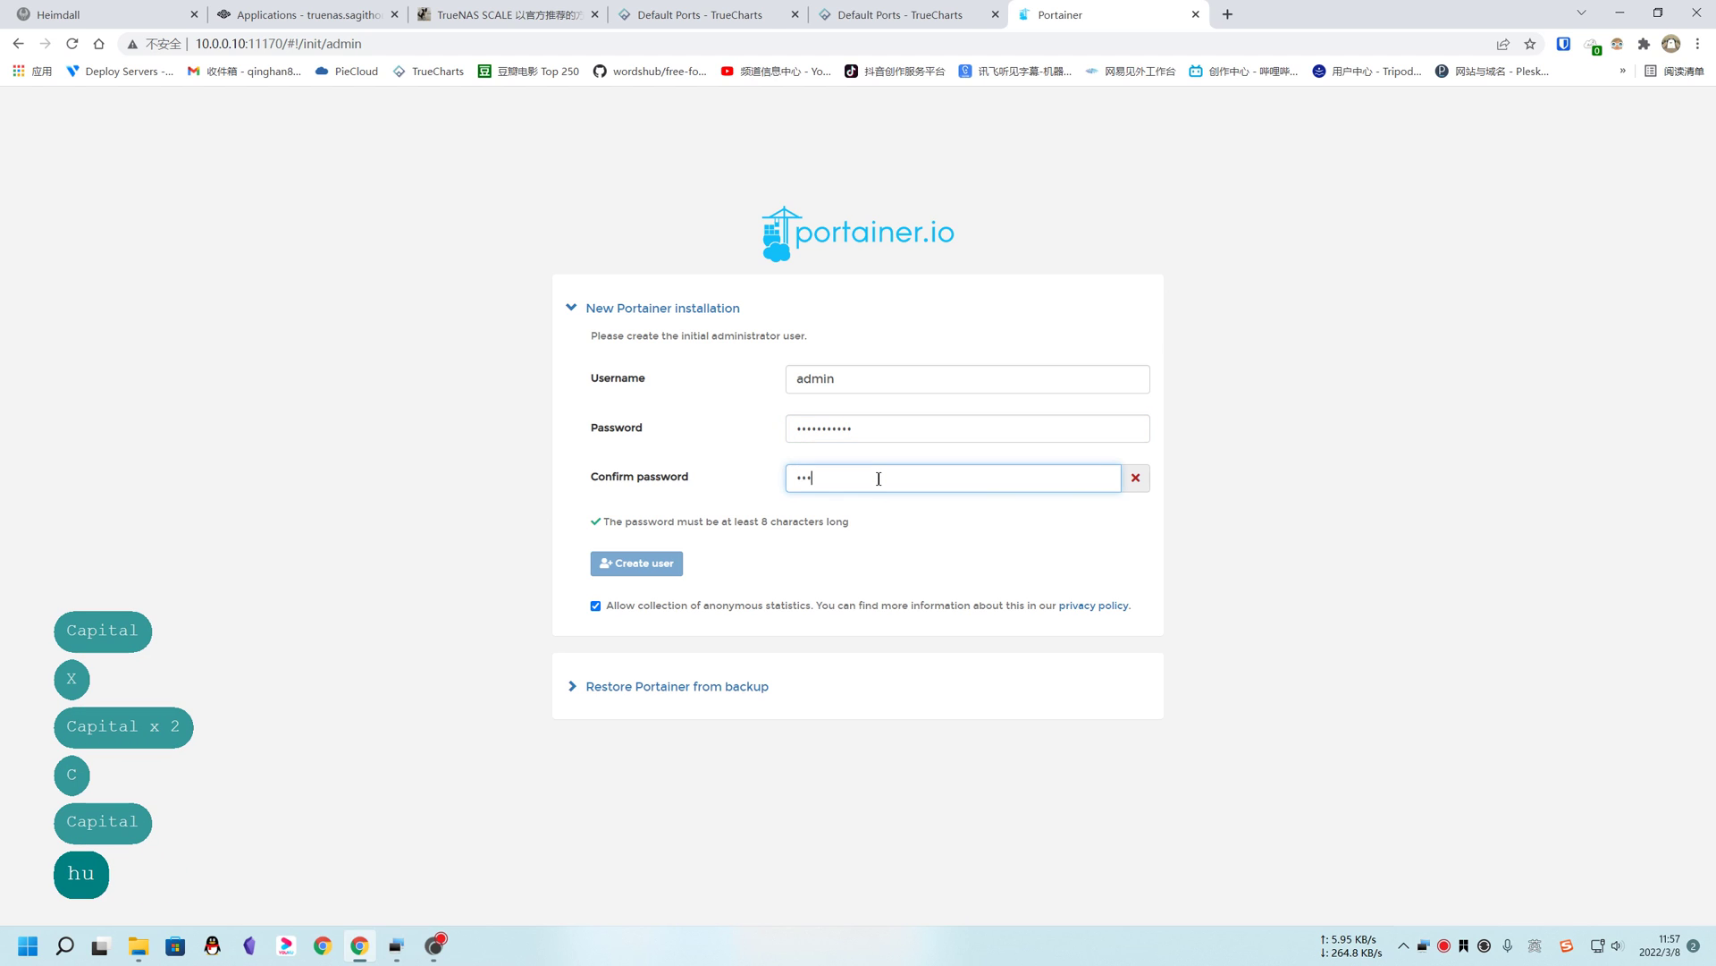
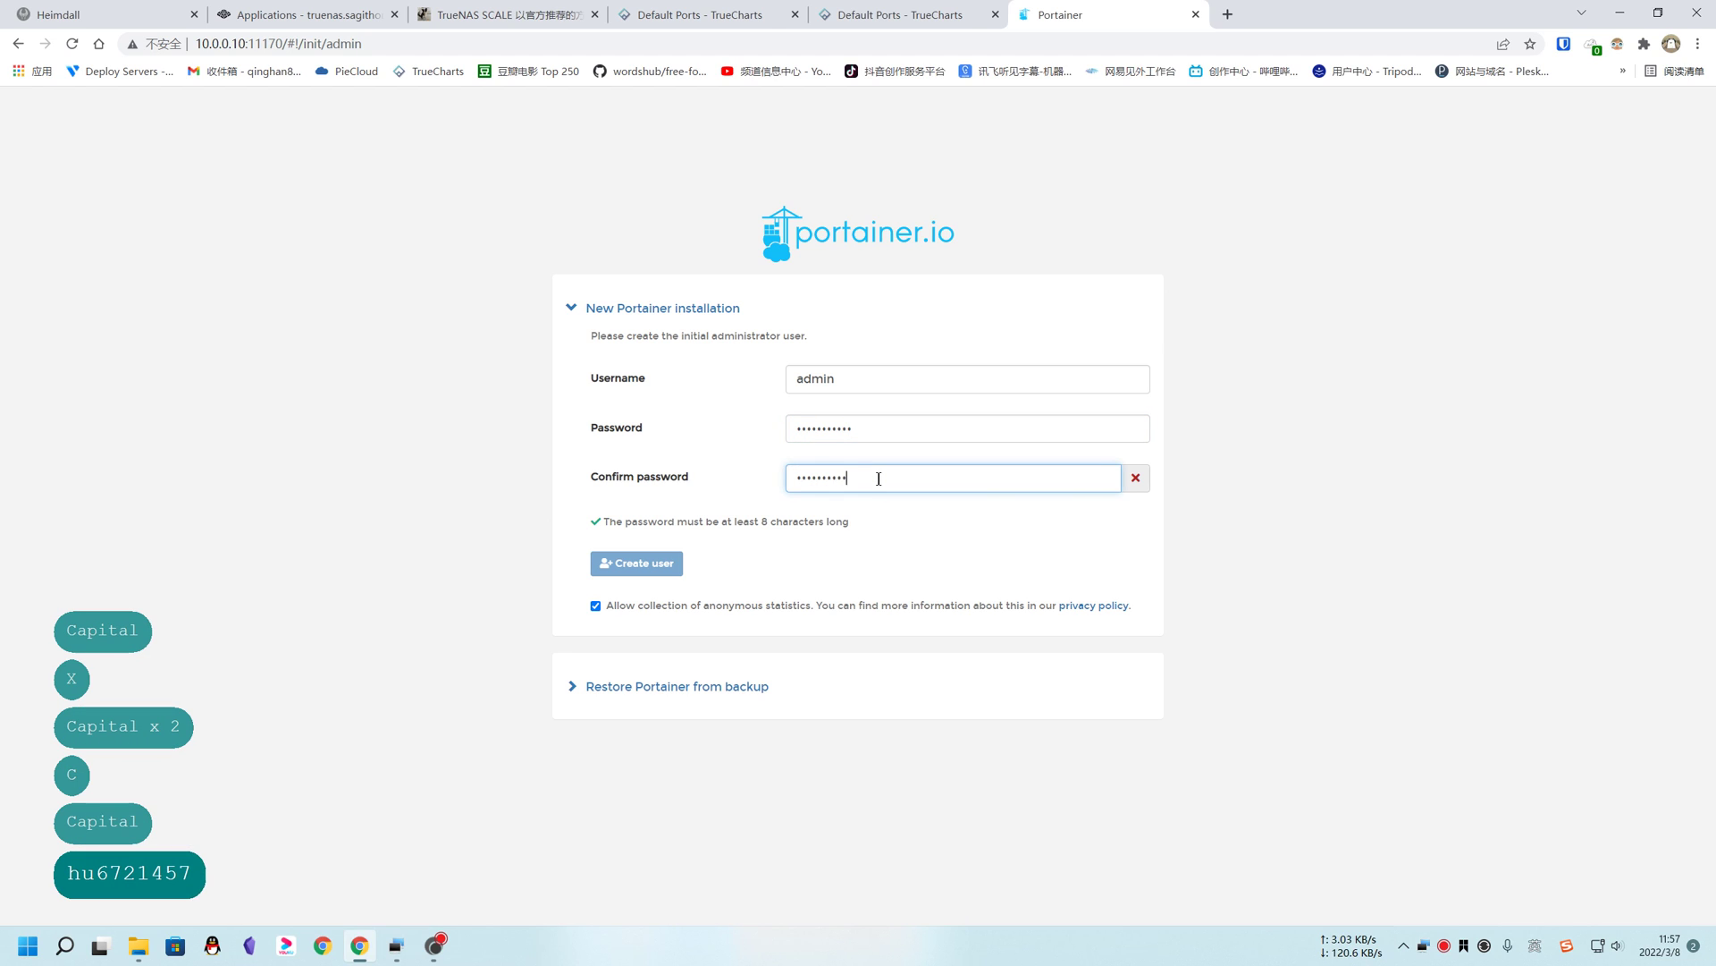
{"action": "key", "text": "Caps_Lock"}
{"action": "key", "text": "Caps_Lock"}
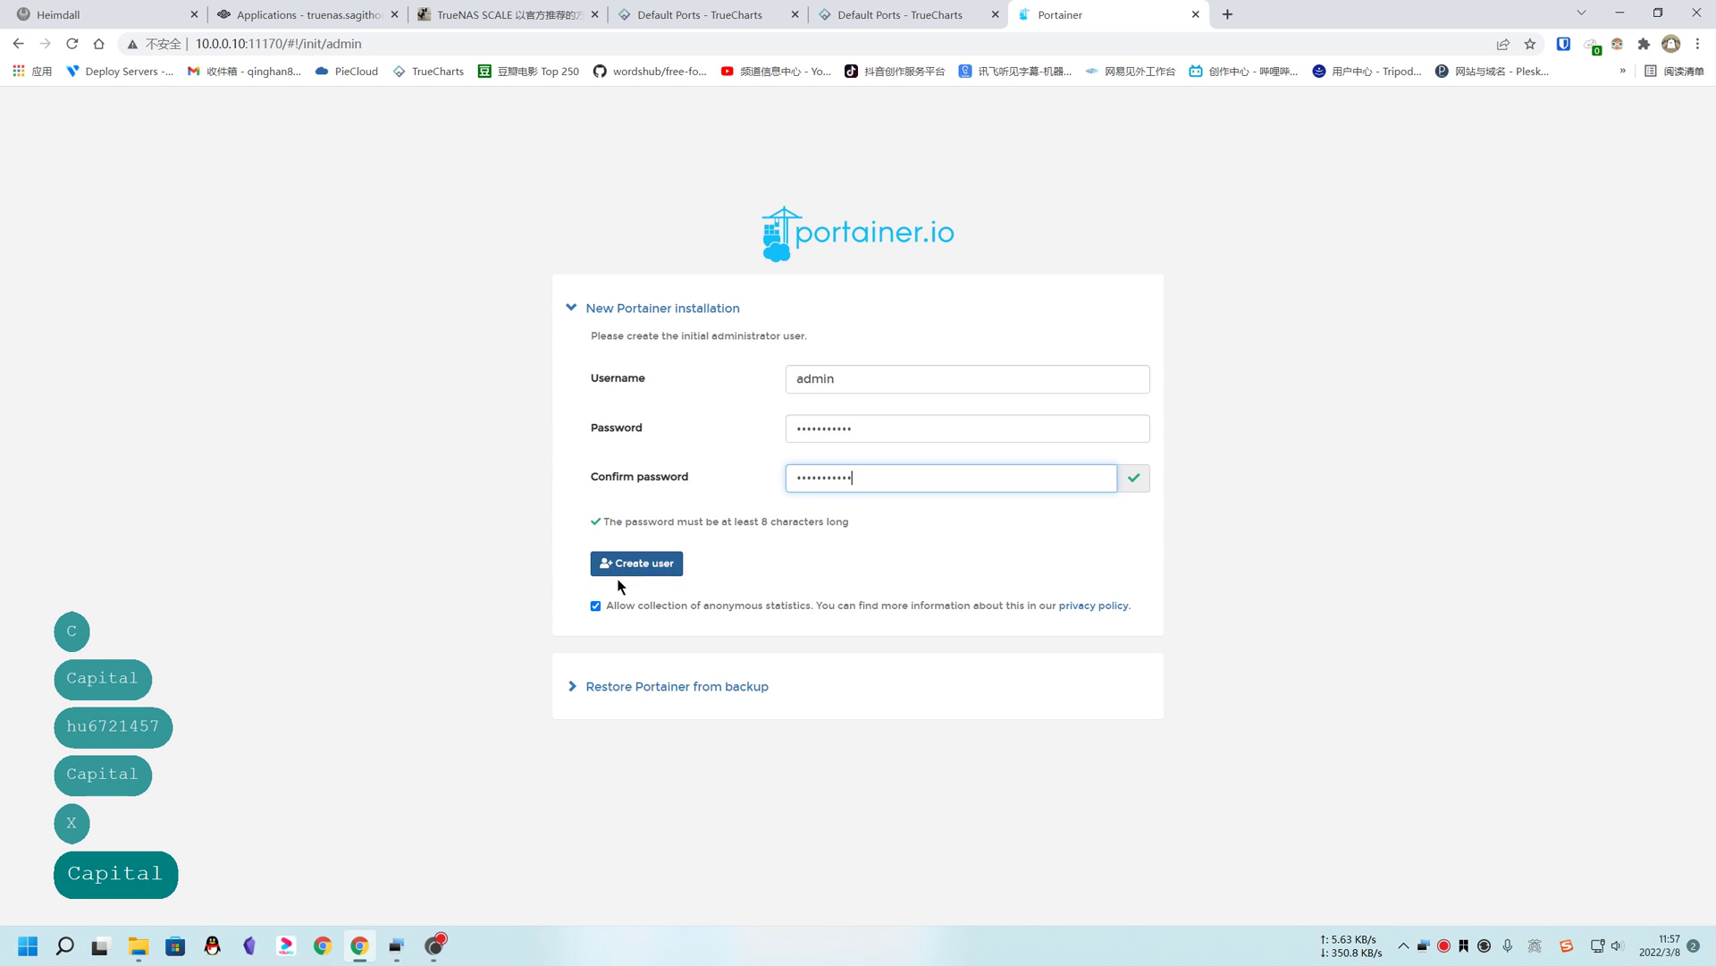
{"action": "left_click", "coordinate": [633, 561]}
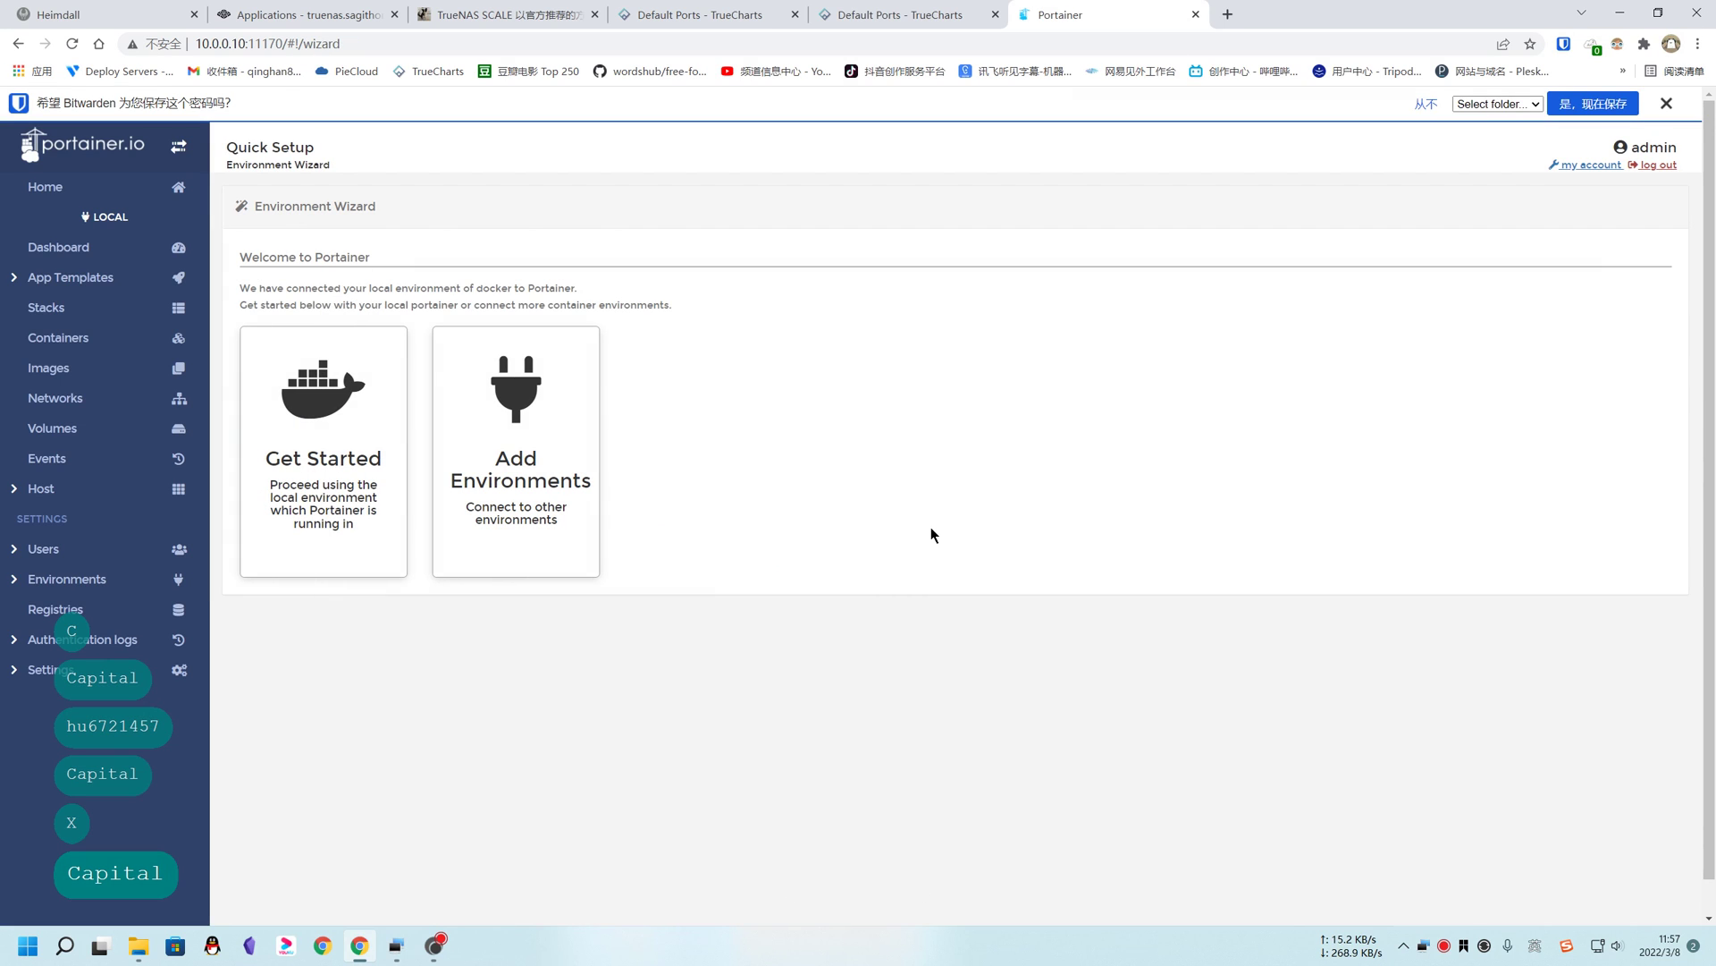
Step: Choose the local Docker environment, review its Containers, Stacks and Add stack pages, then open a new tab
{"action": "left_click", "coordinate": [323, 438]}
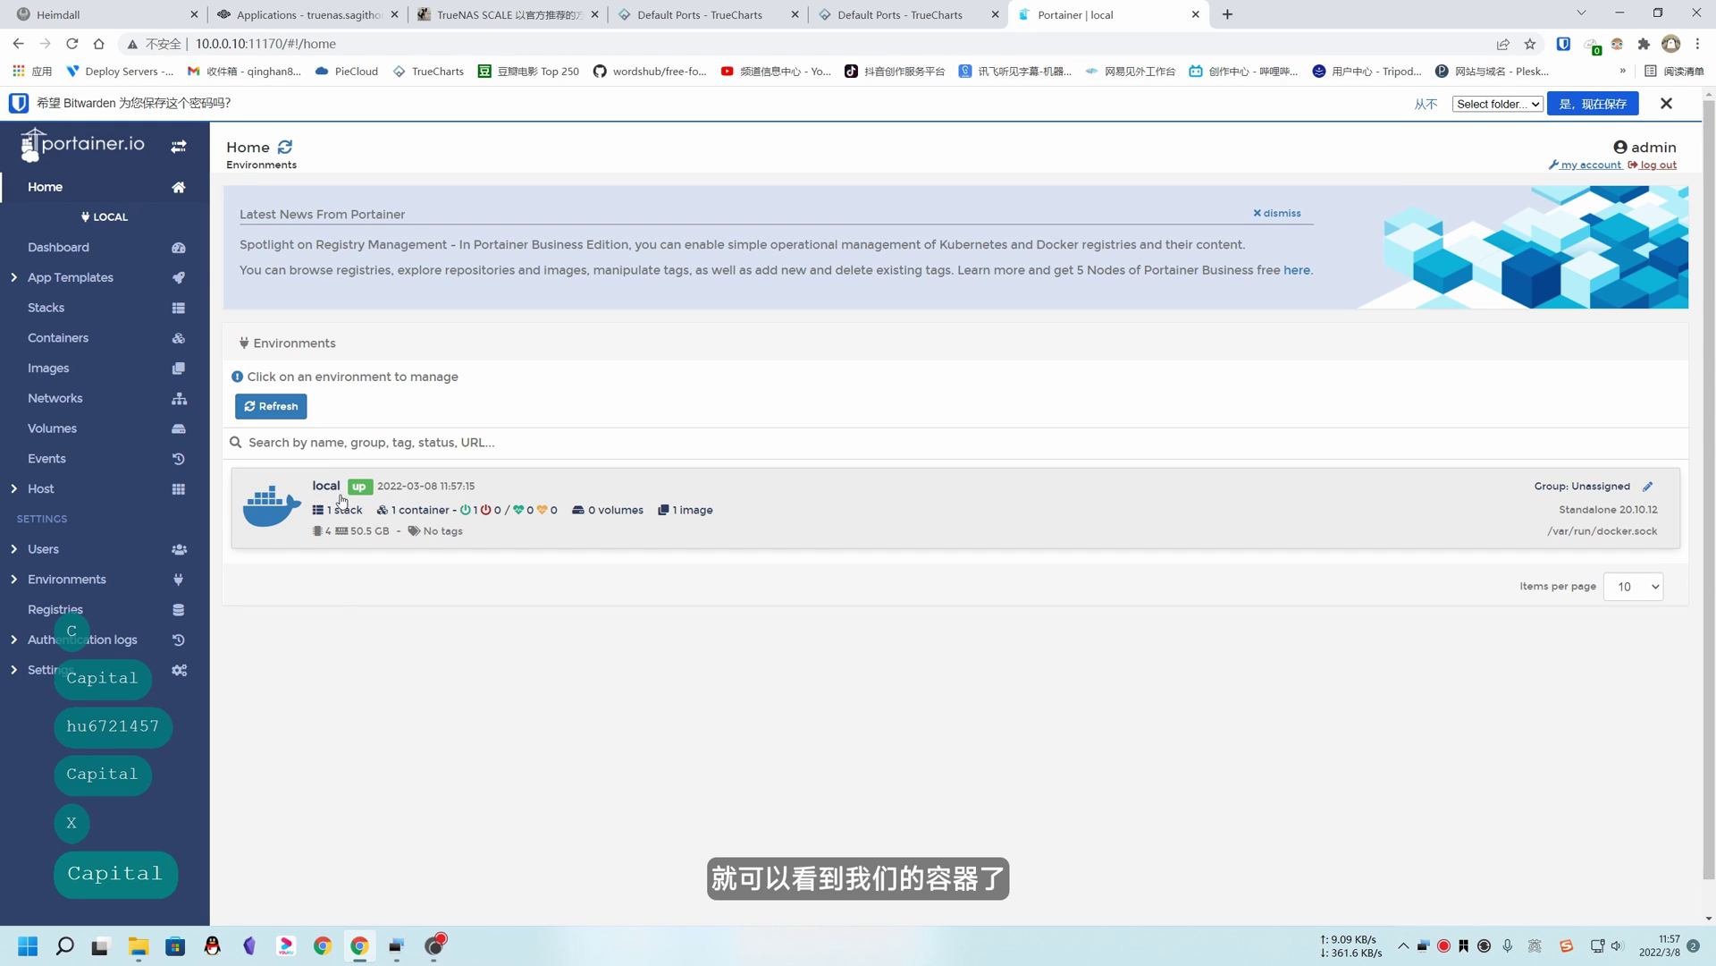
{"action": "left_click", "coordinate": [328, 484]}
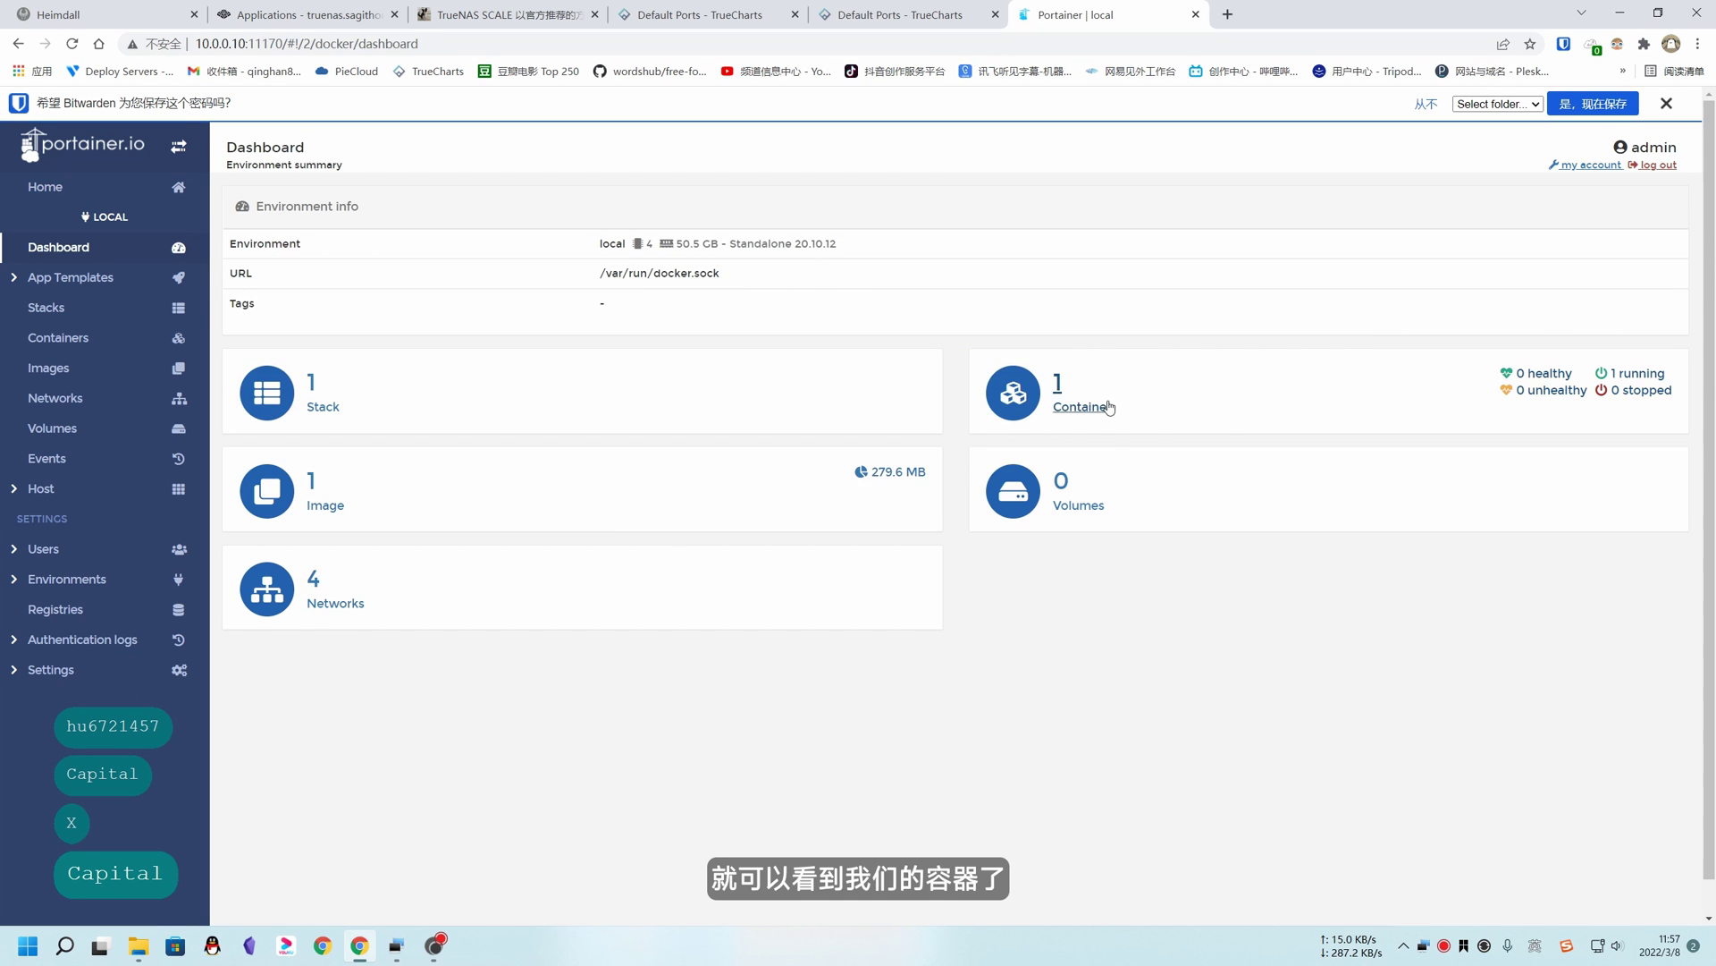
{"action": "left_click", "coordinate": [1109, 408]}
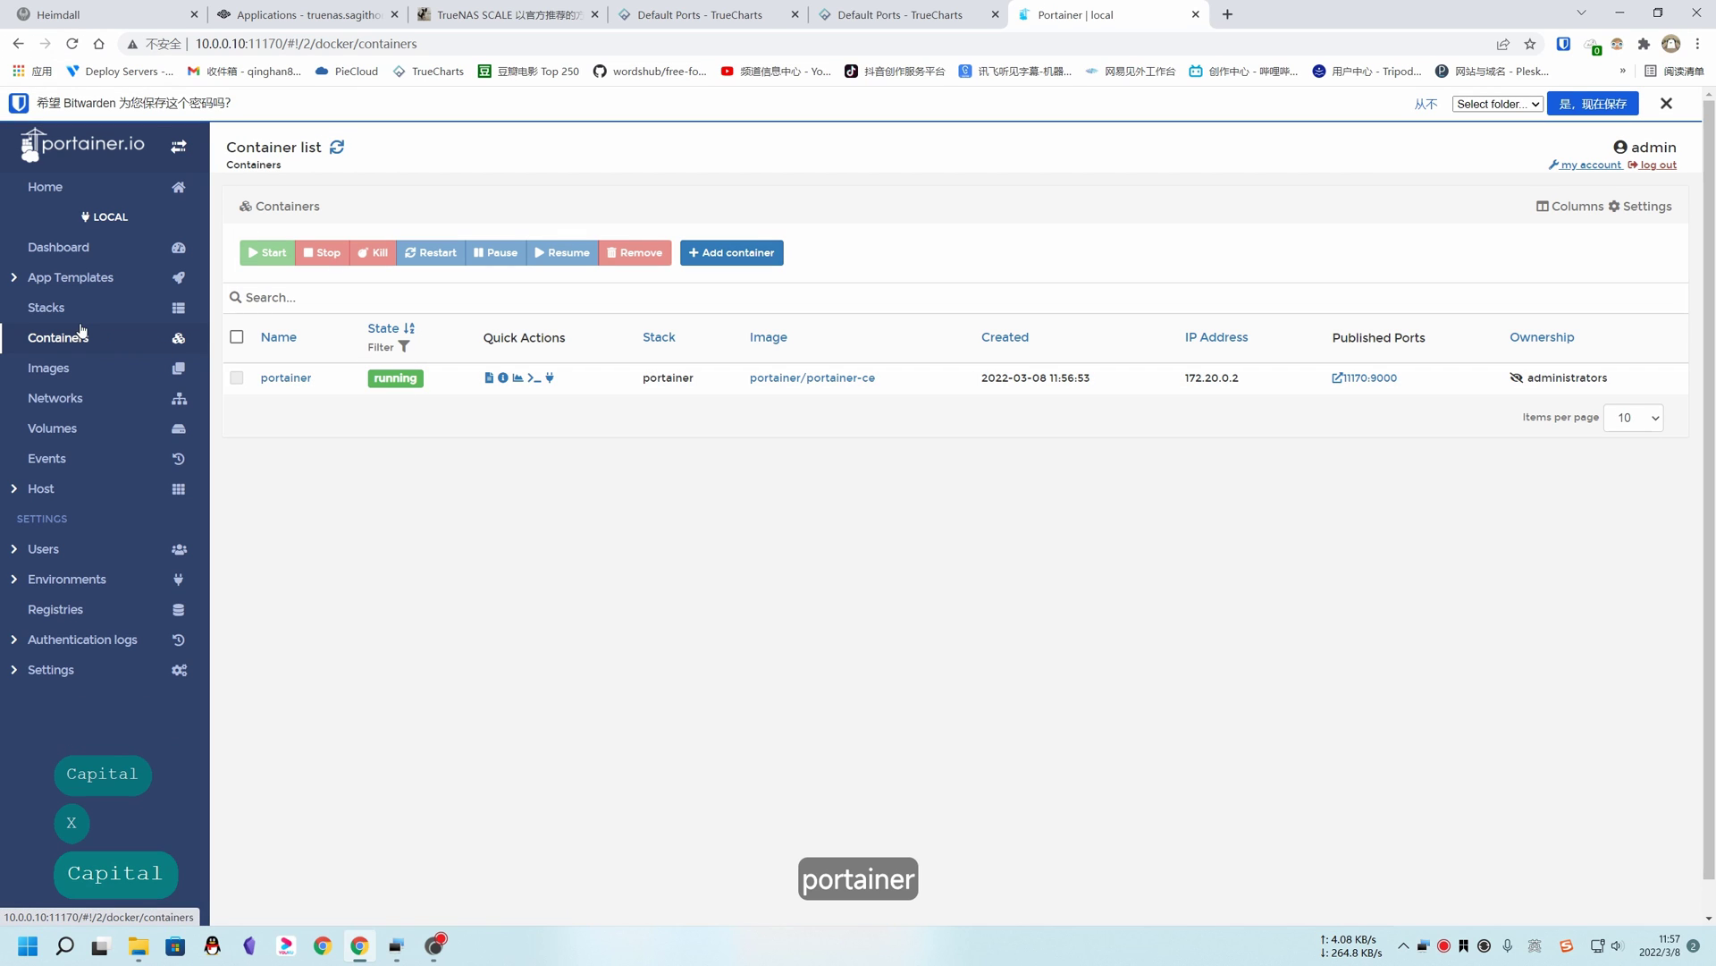
{"action": "left_click", "coordinate": [41, 313]}
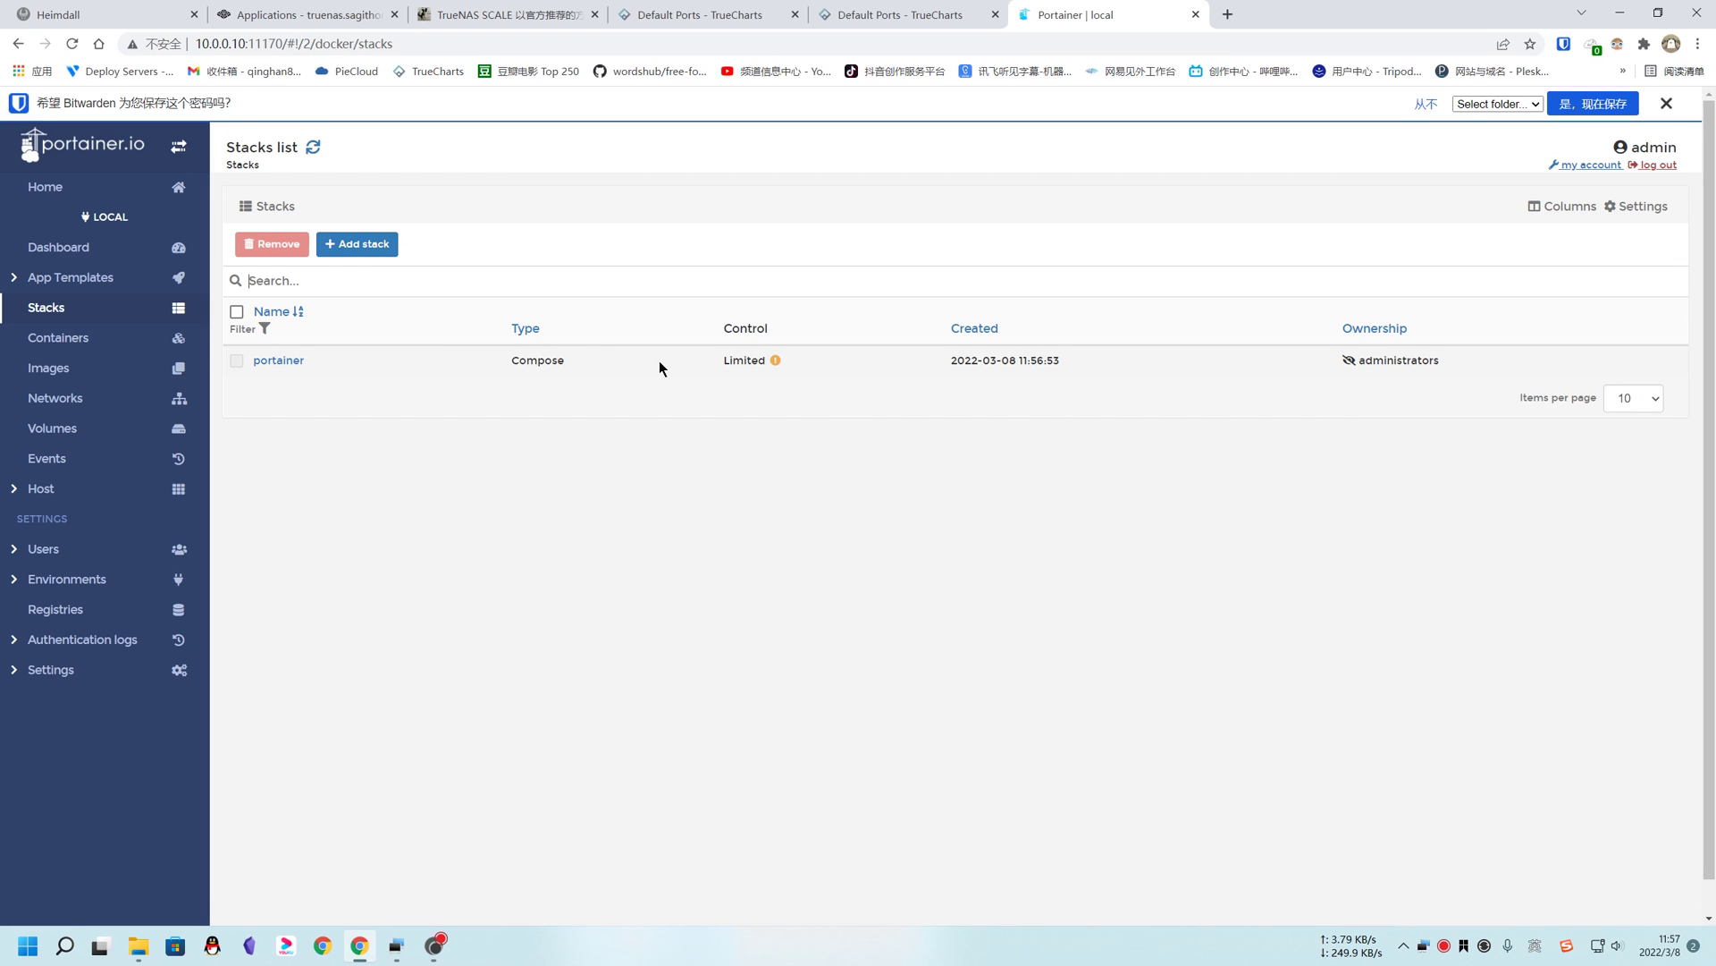
{"action": "left_click", "coordinate": [366, 244]}
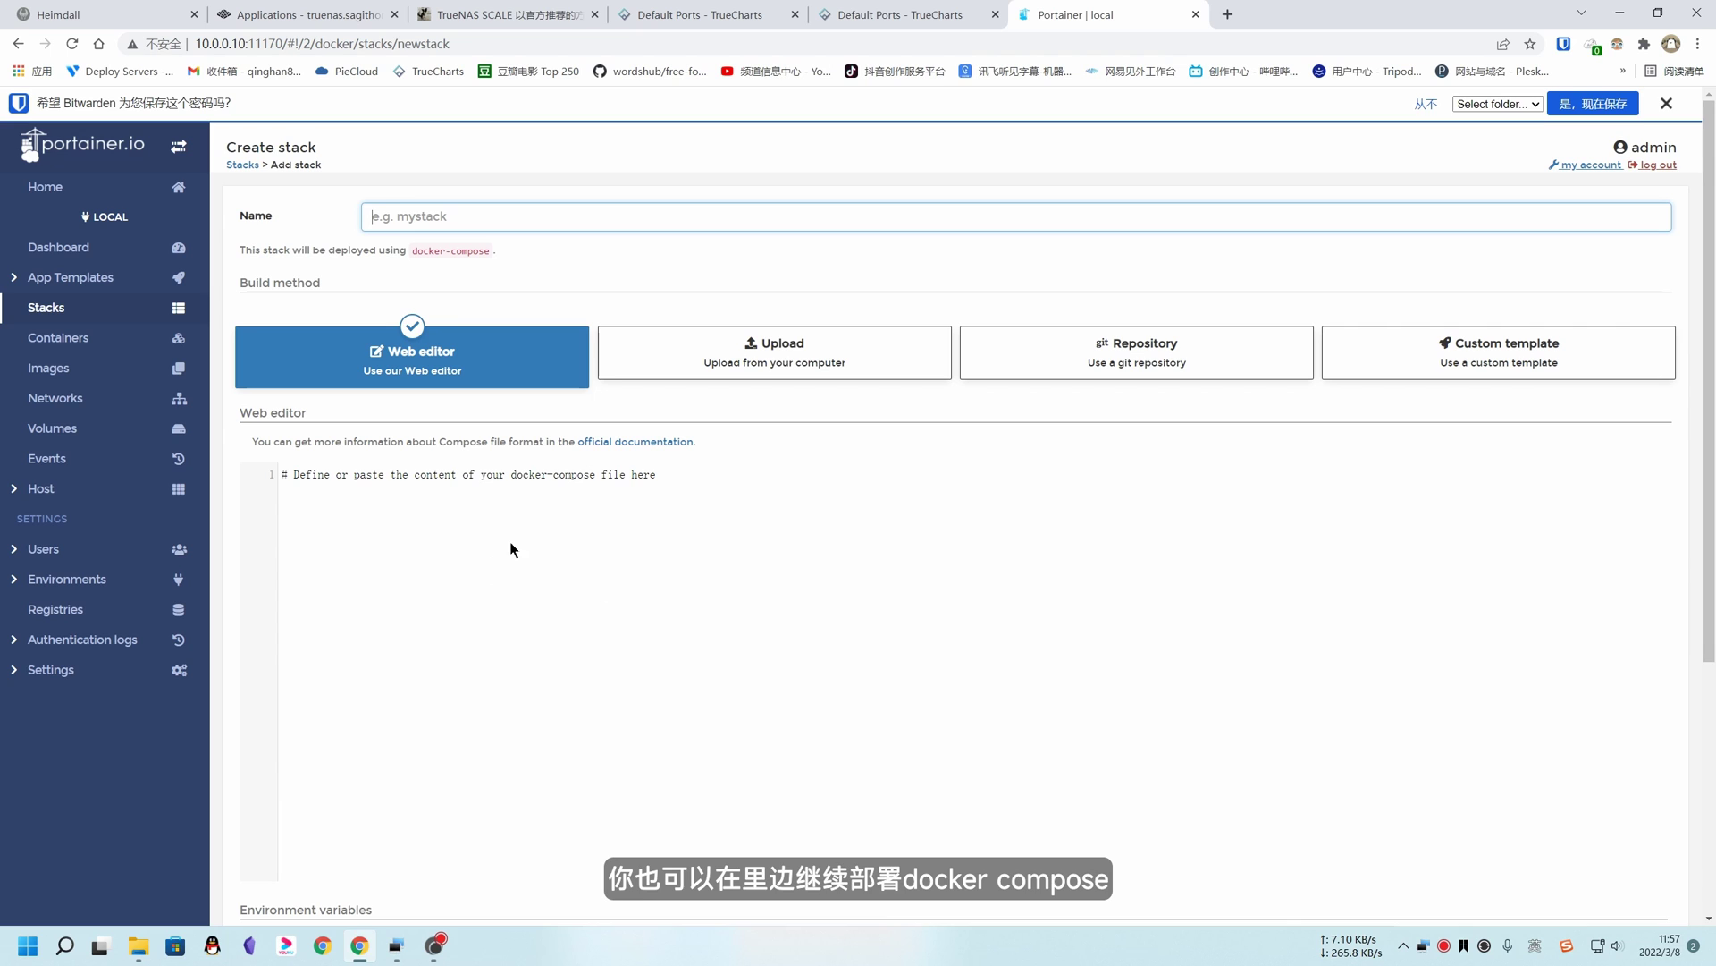
{"action": "left_click", "coordinate": [64, 337]}
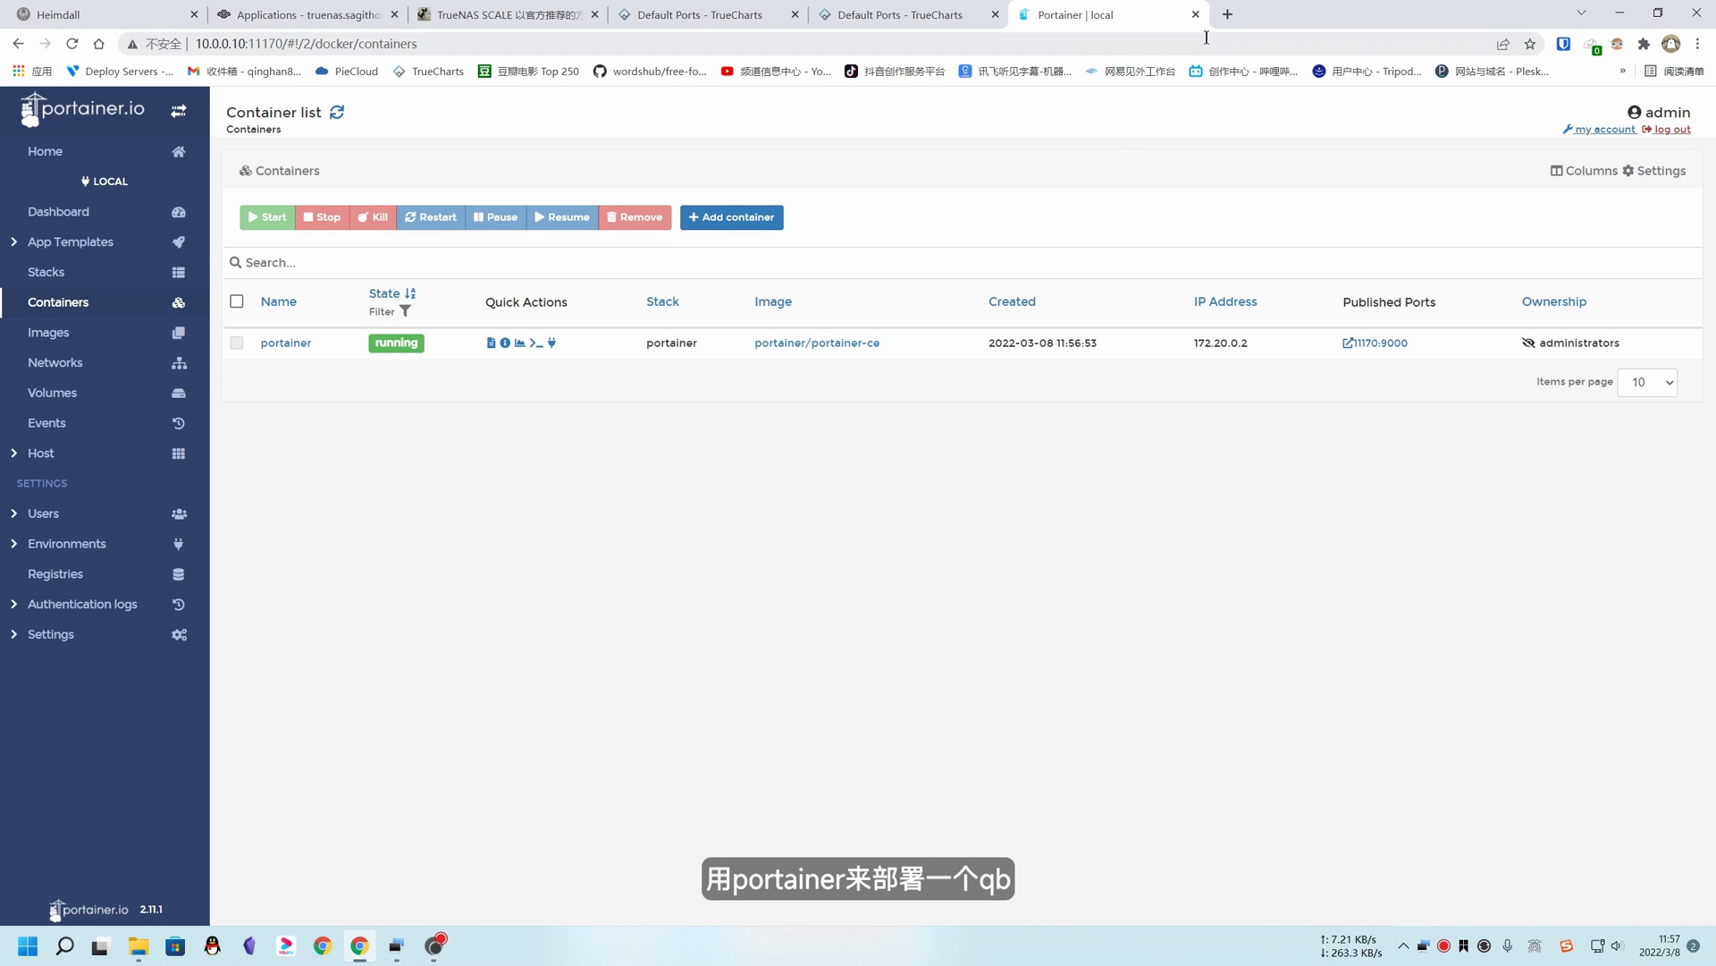
{"action": "left_click", "coordinate": [1228, 15]}
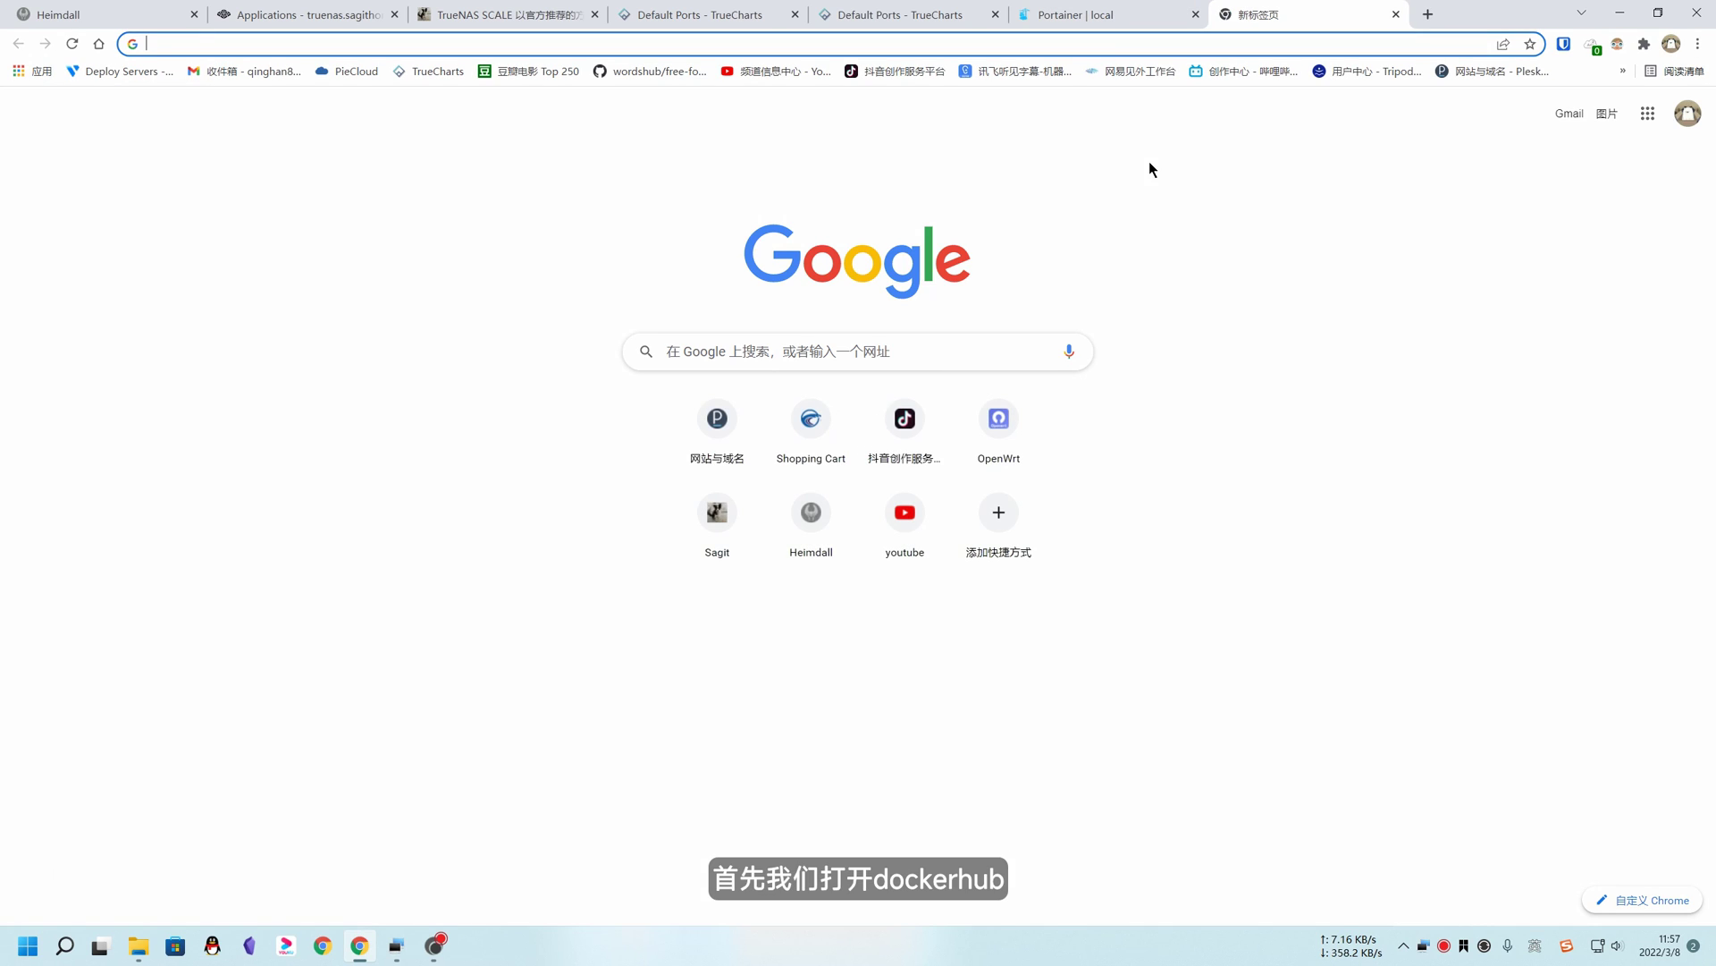
Step: Search Docker Hub for qbitt and open the linuxserver/qbittorrent image page
{"action": "type", "text": "hub"}
{"action": "key", "text": "Return"}
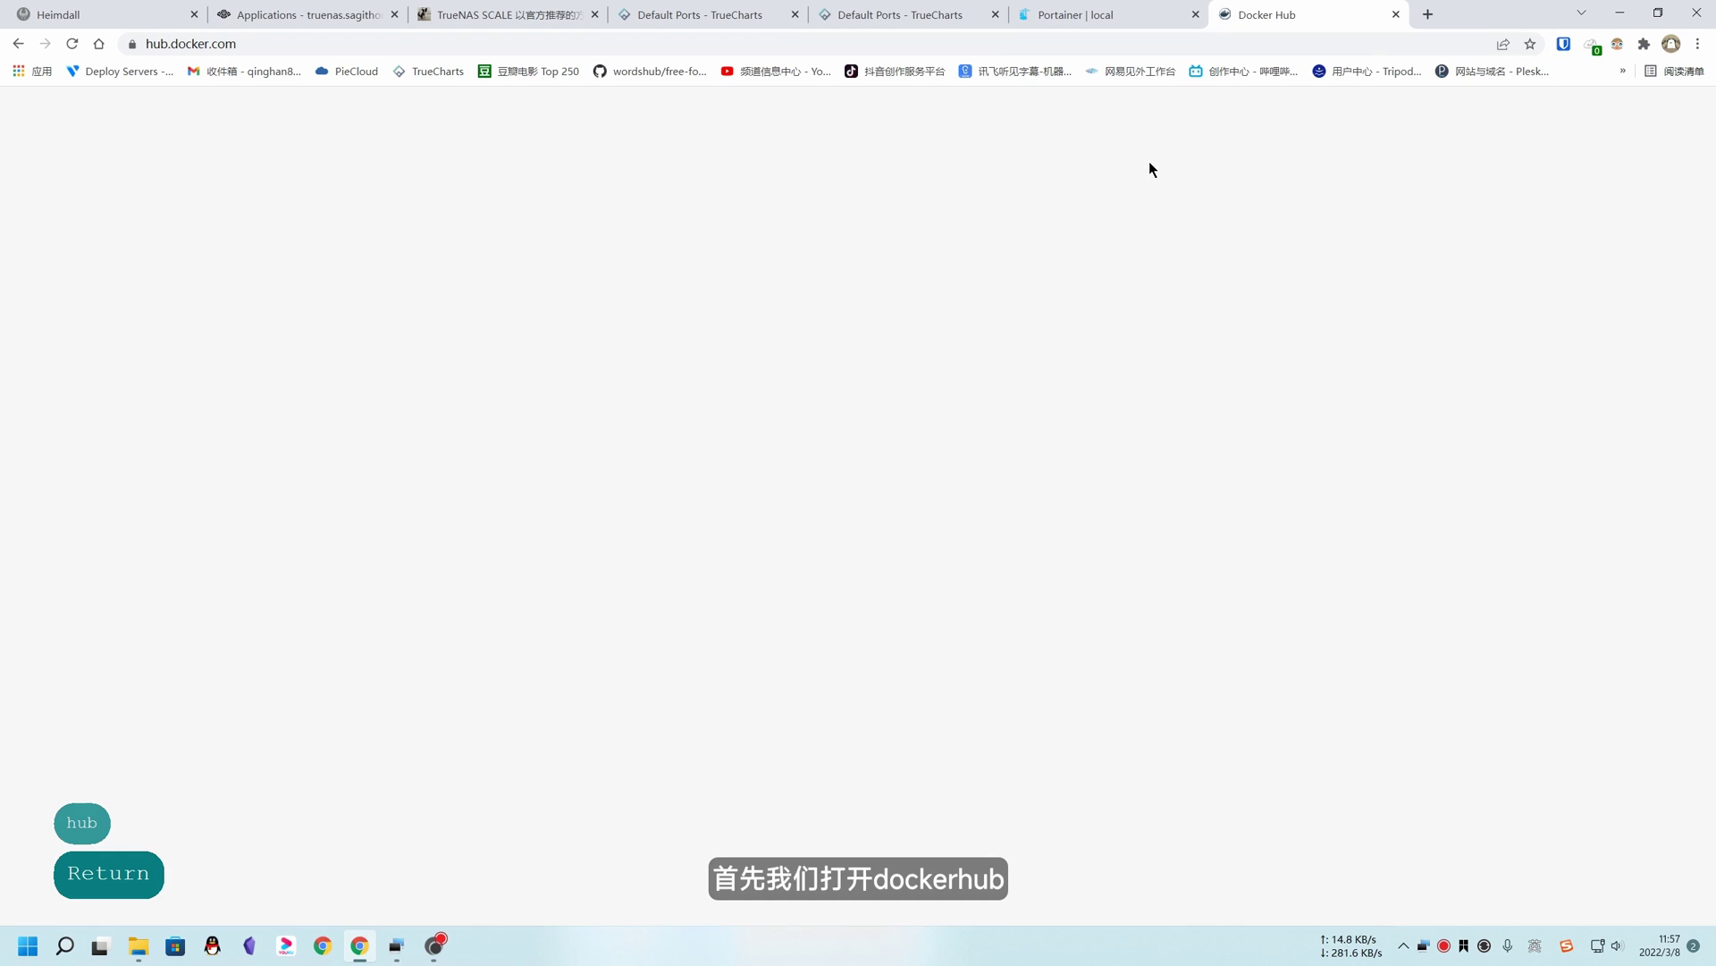
{"action": "left_click", "coordinate": [640, 109]}
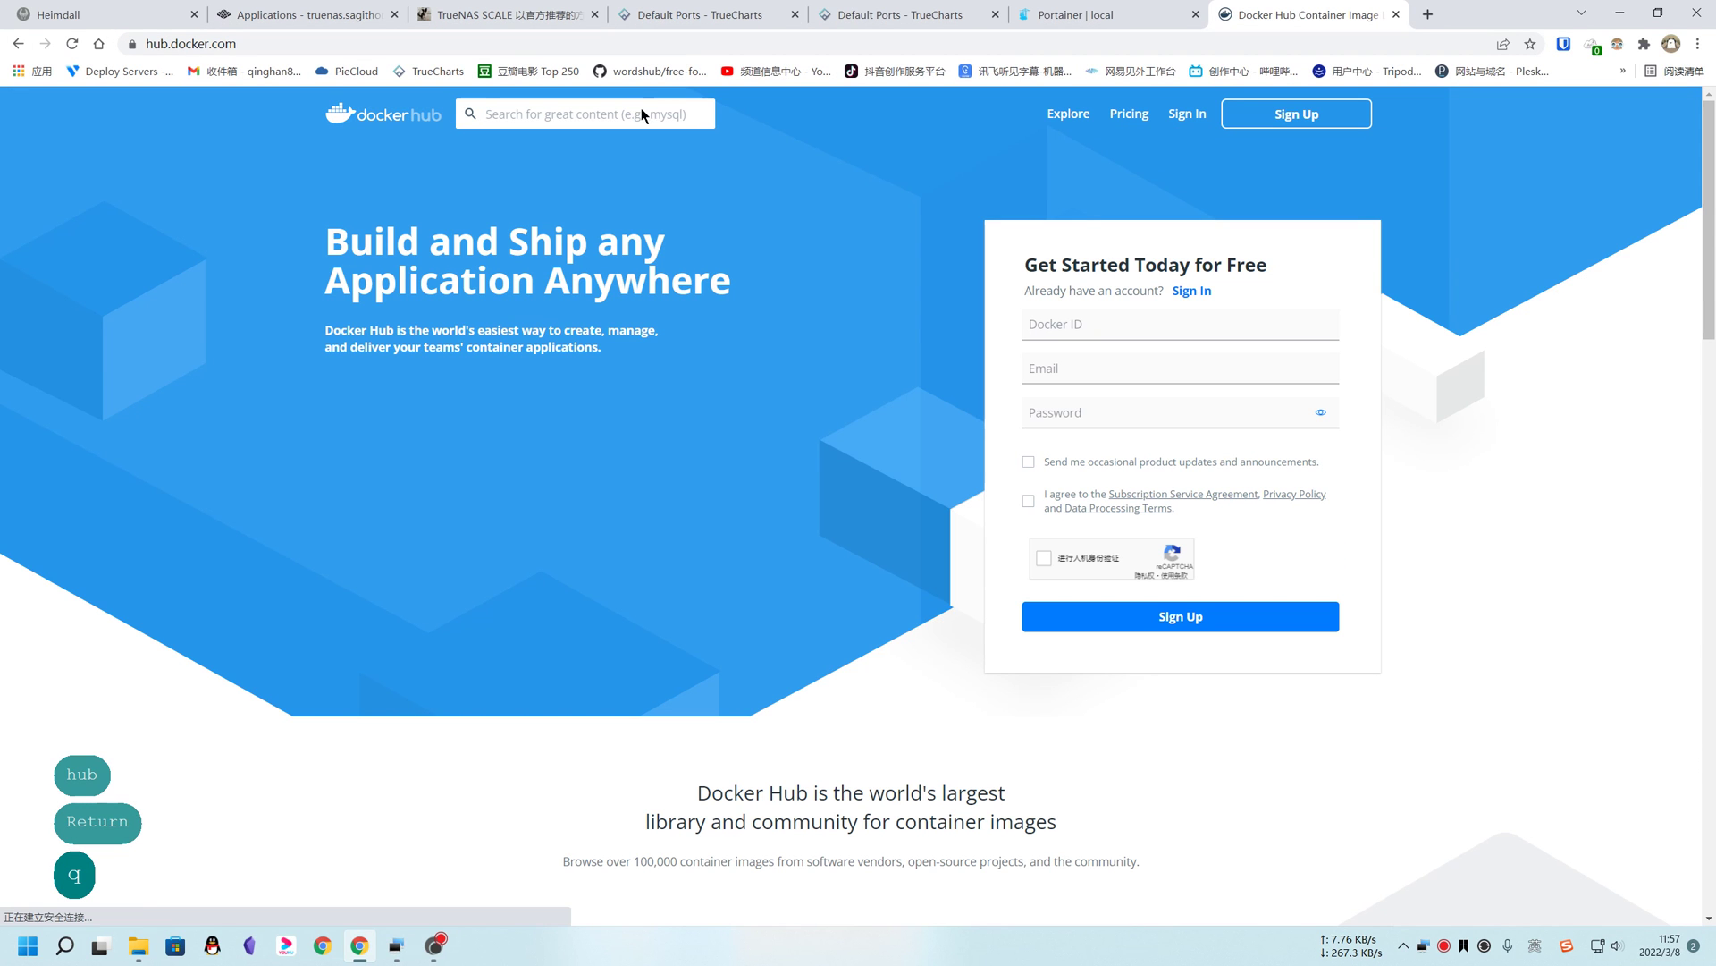
{"action": "type", "text": "q"}
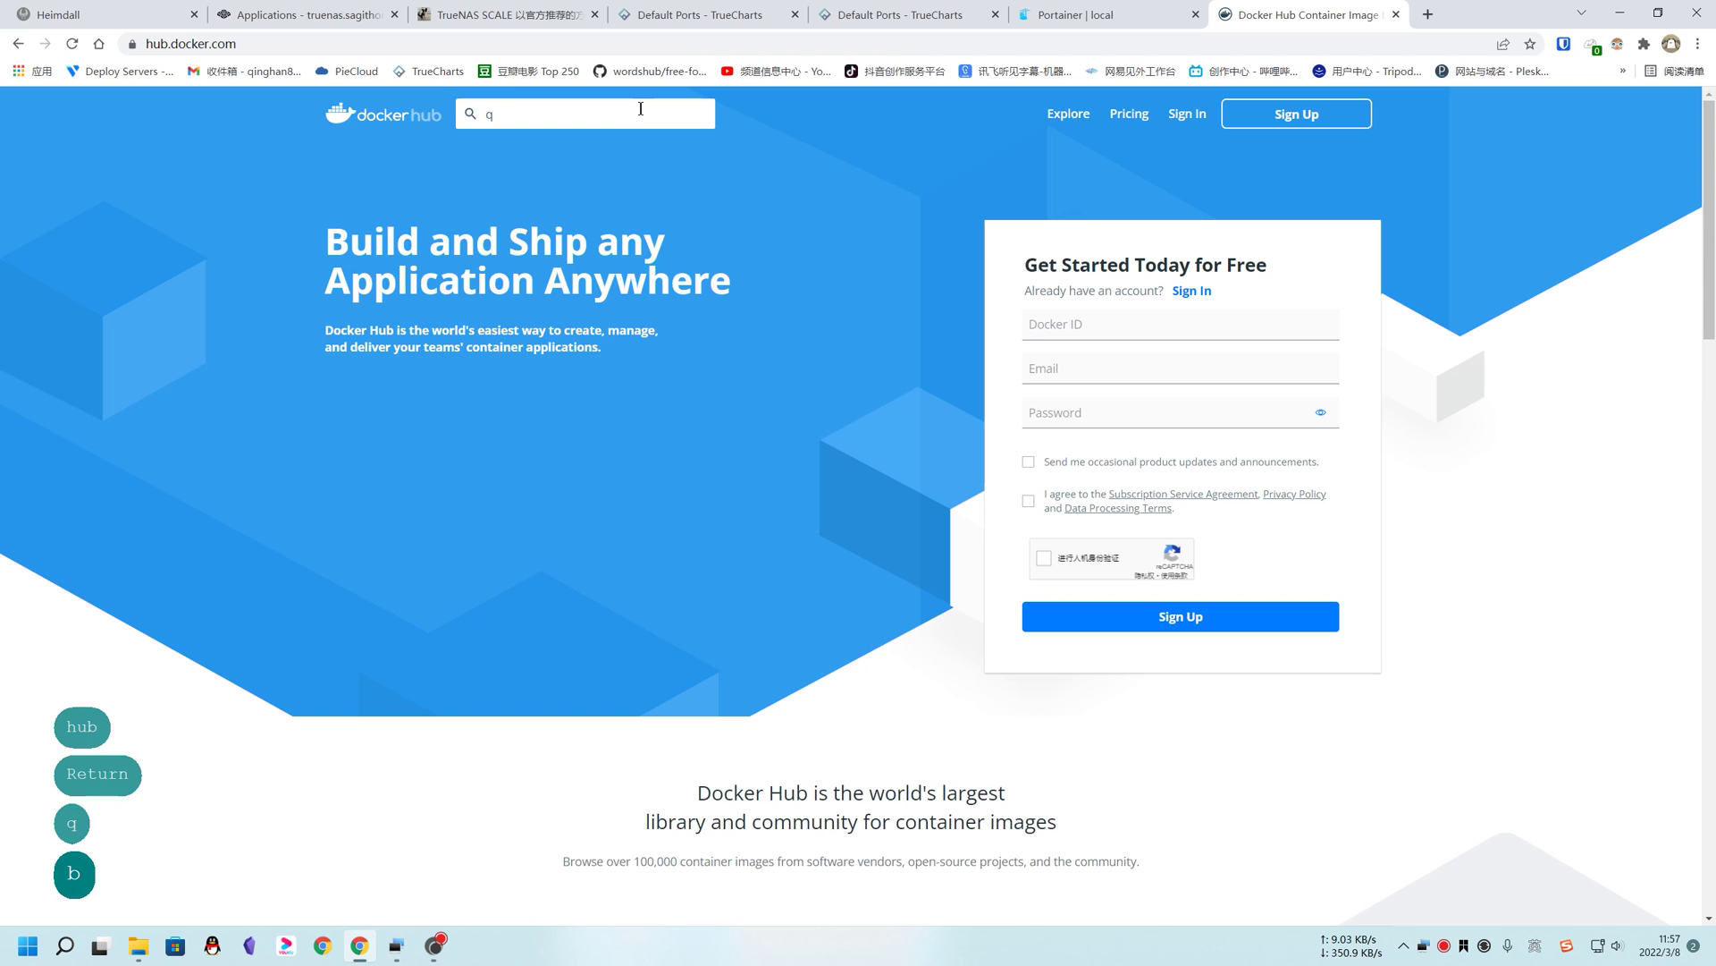
{"action": "type", "text": "bitt"}
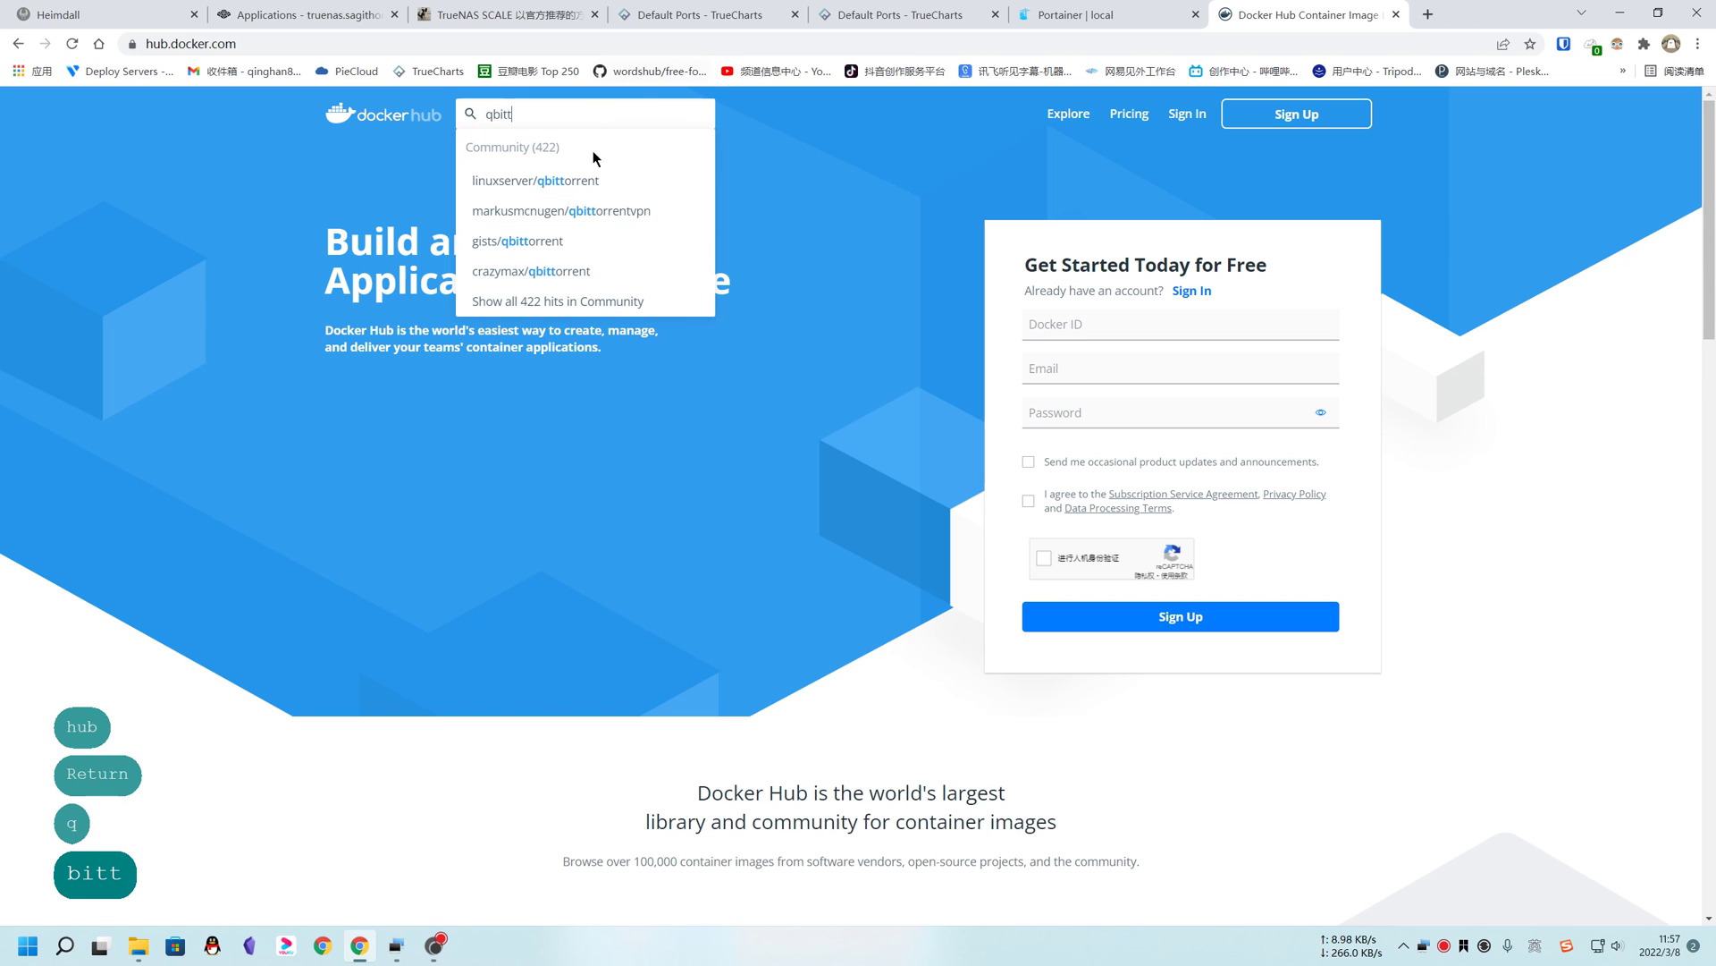
{"action": "left_click", "coordinate": [595, 176]}
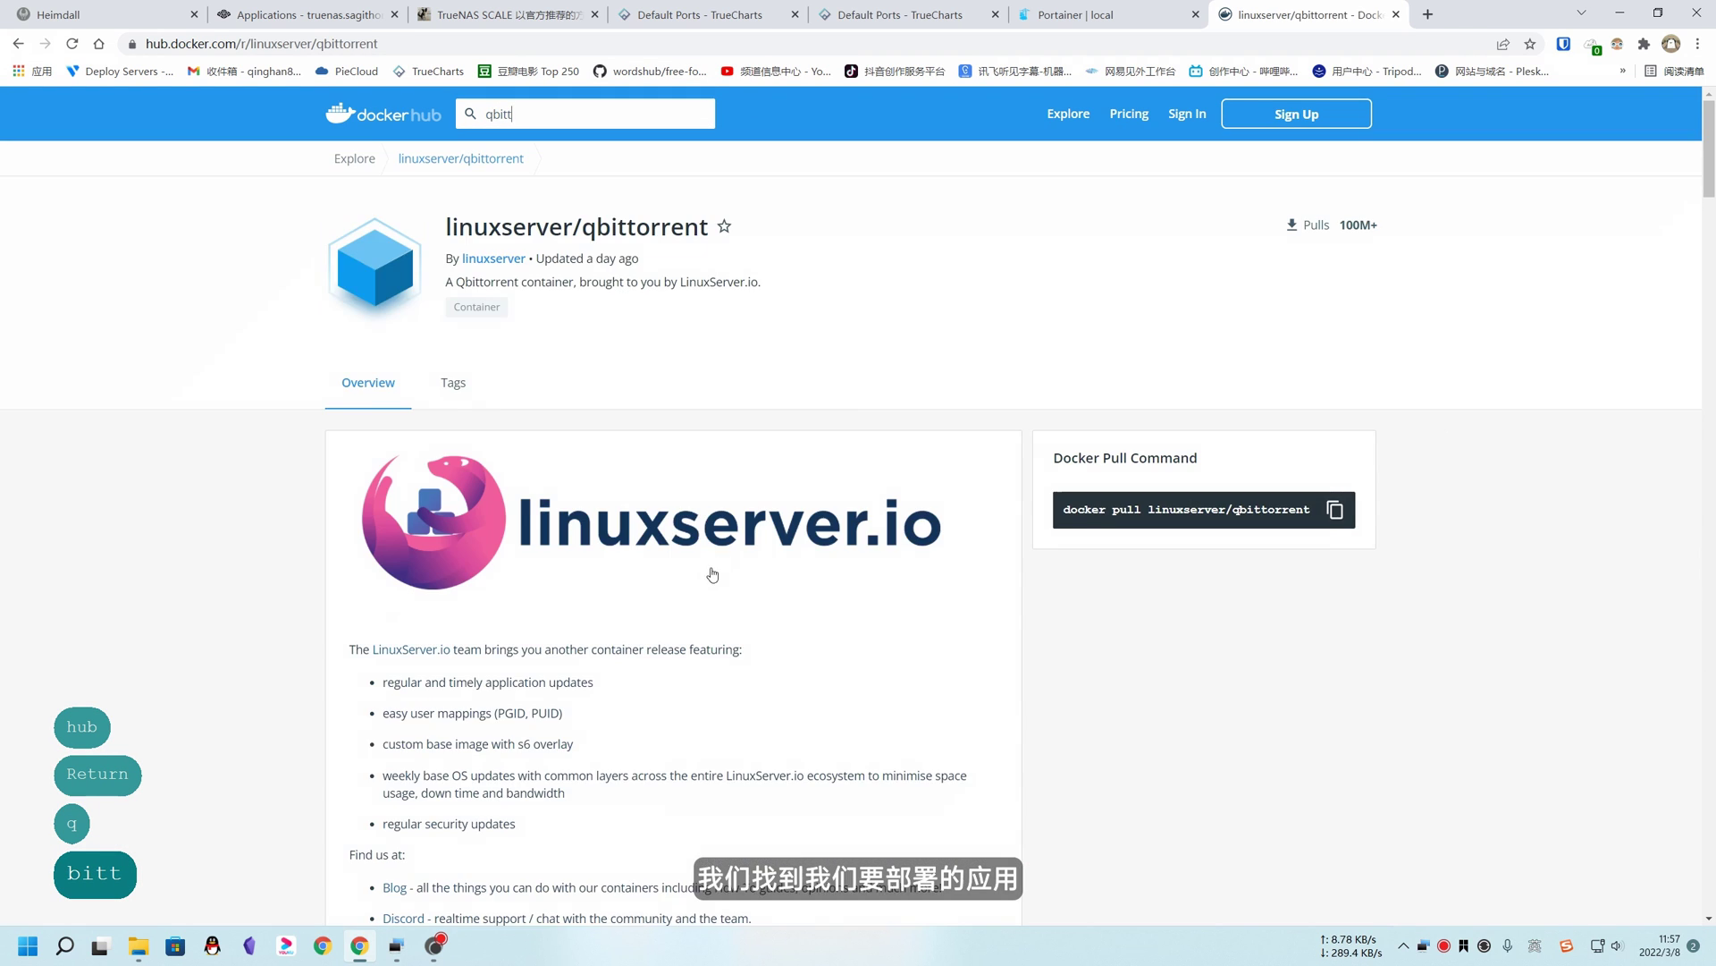
Step: Select the example docker run command in the docker cli block, then return to Portainer
{"action": "scroll", "coordinate": [713, 574], "scroll_direction": "down", "scroll_amount": 15}
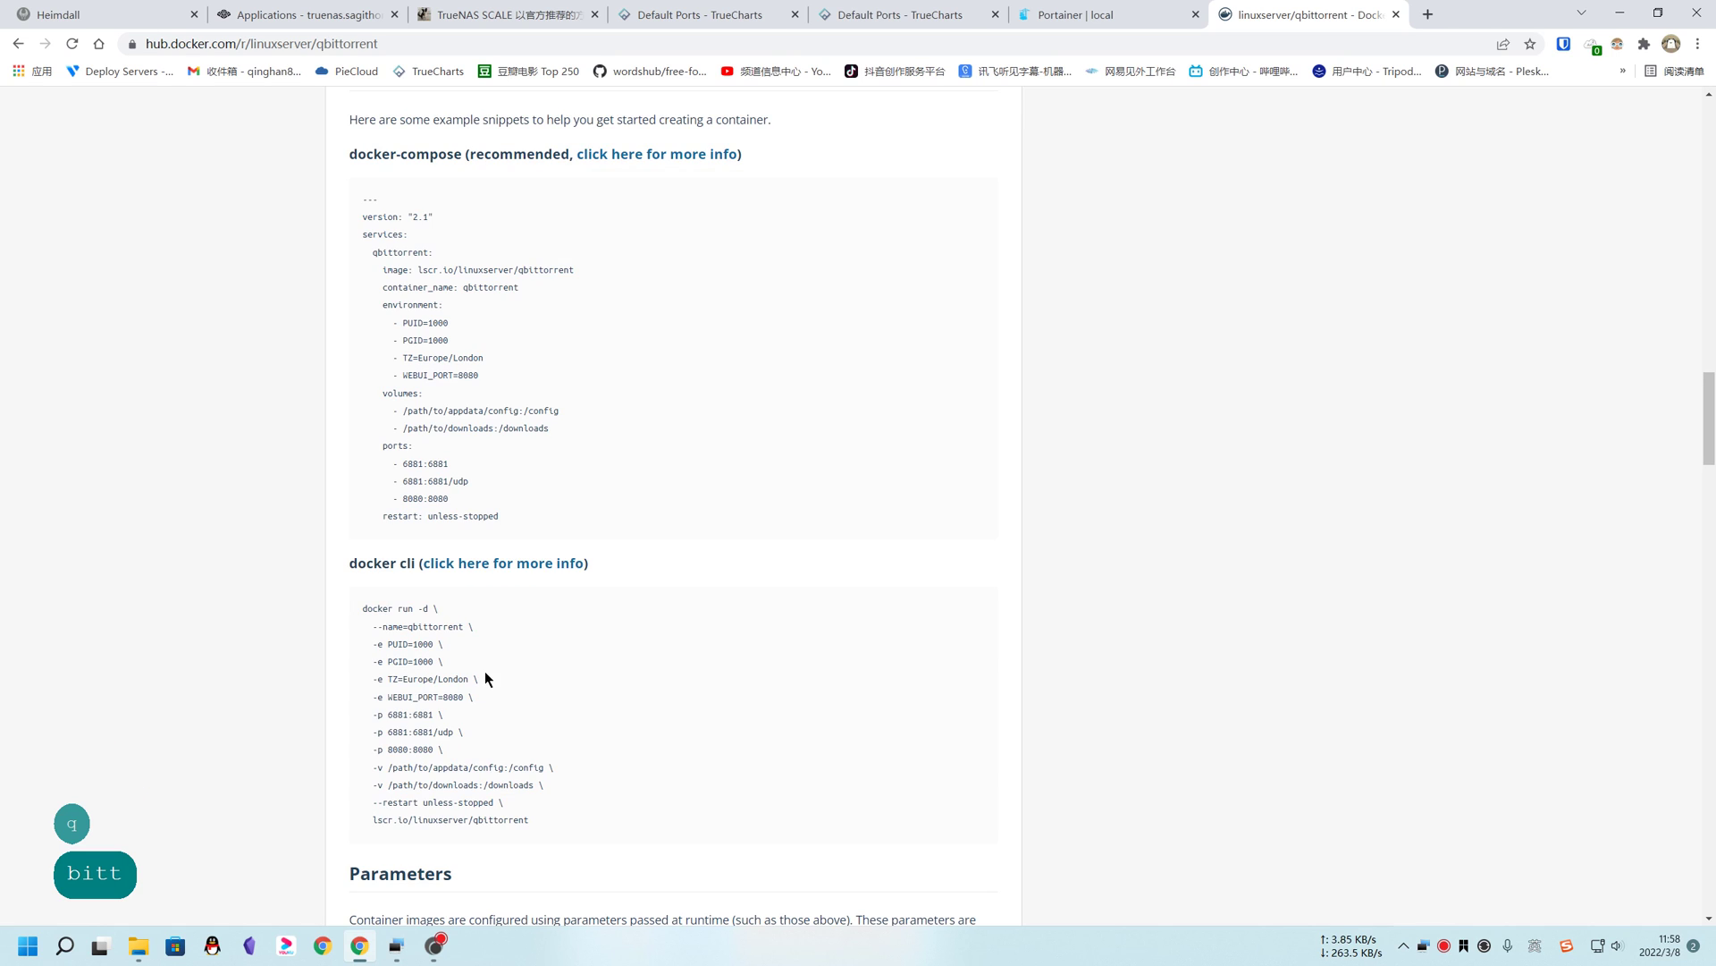
{"action": "scroll", "coordinate": [485, 678], "scroll_direction": "down", "scroll_amount": 1}
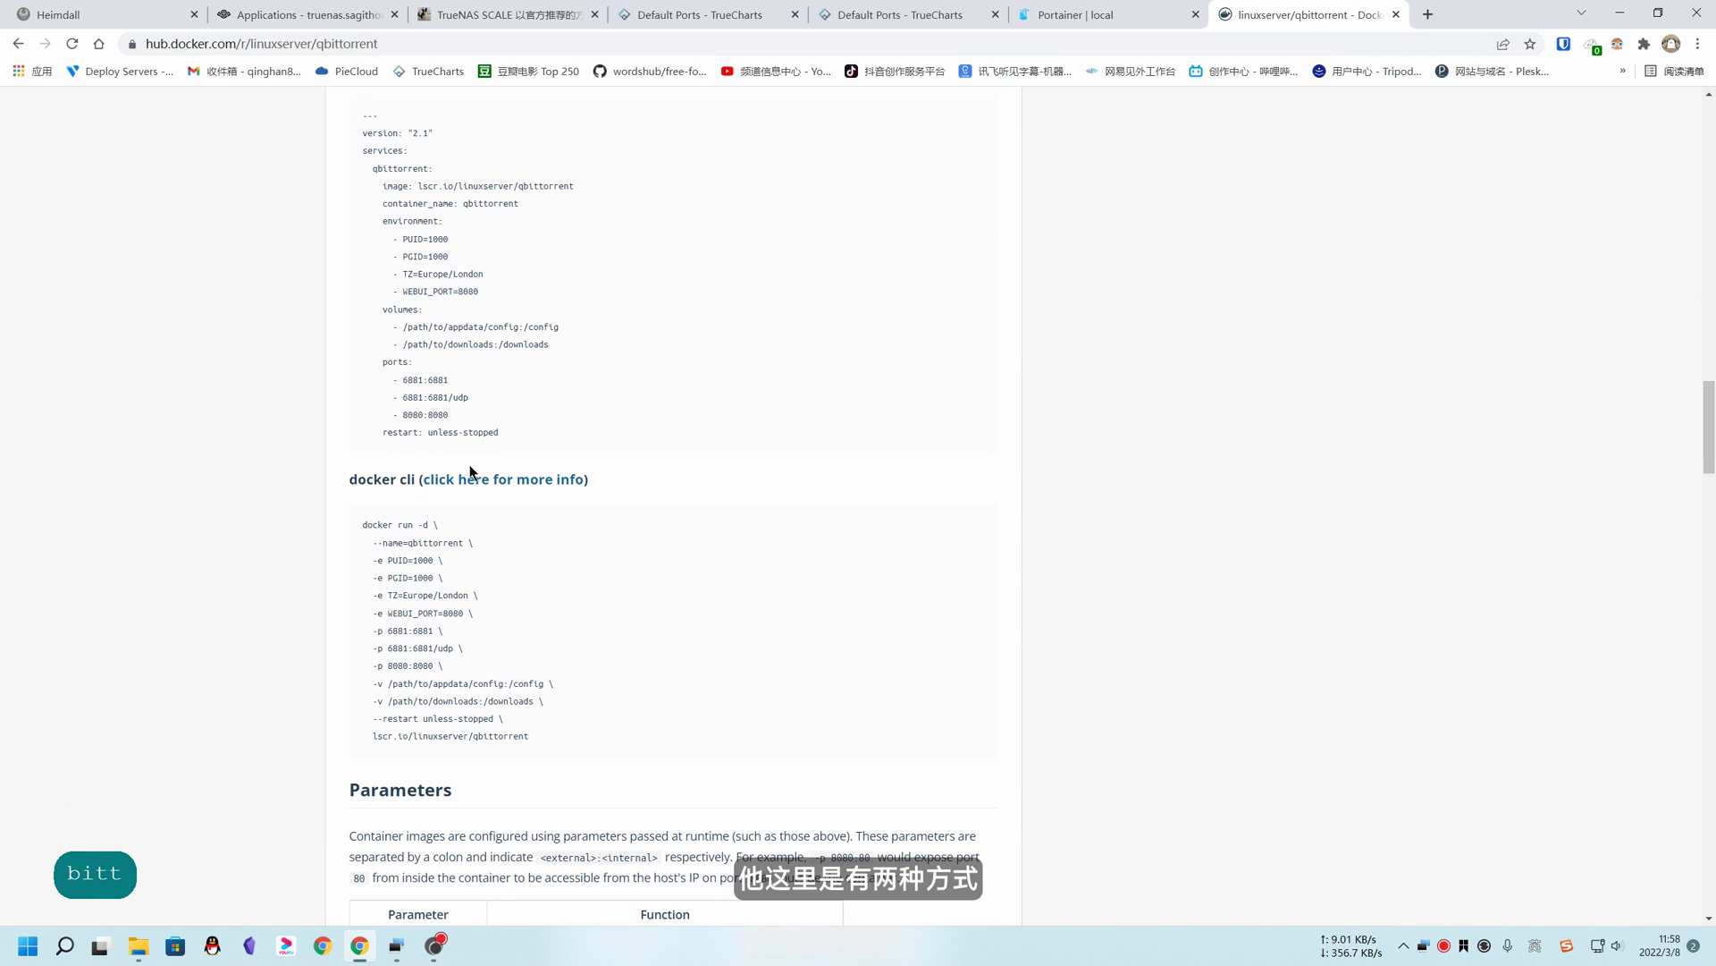
{"action": "scroll", "coordinate": [439, 320], "scroll_direction": "up", "scroll_amount": 1}
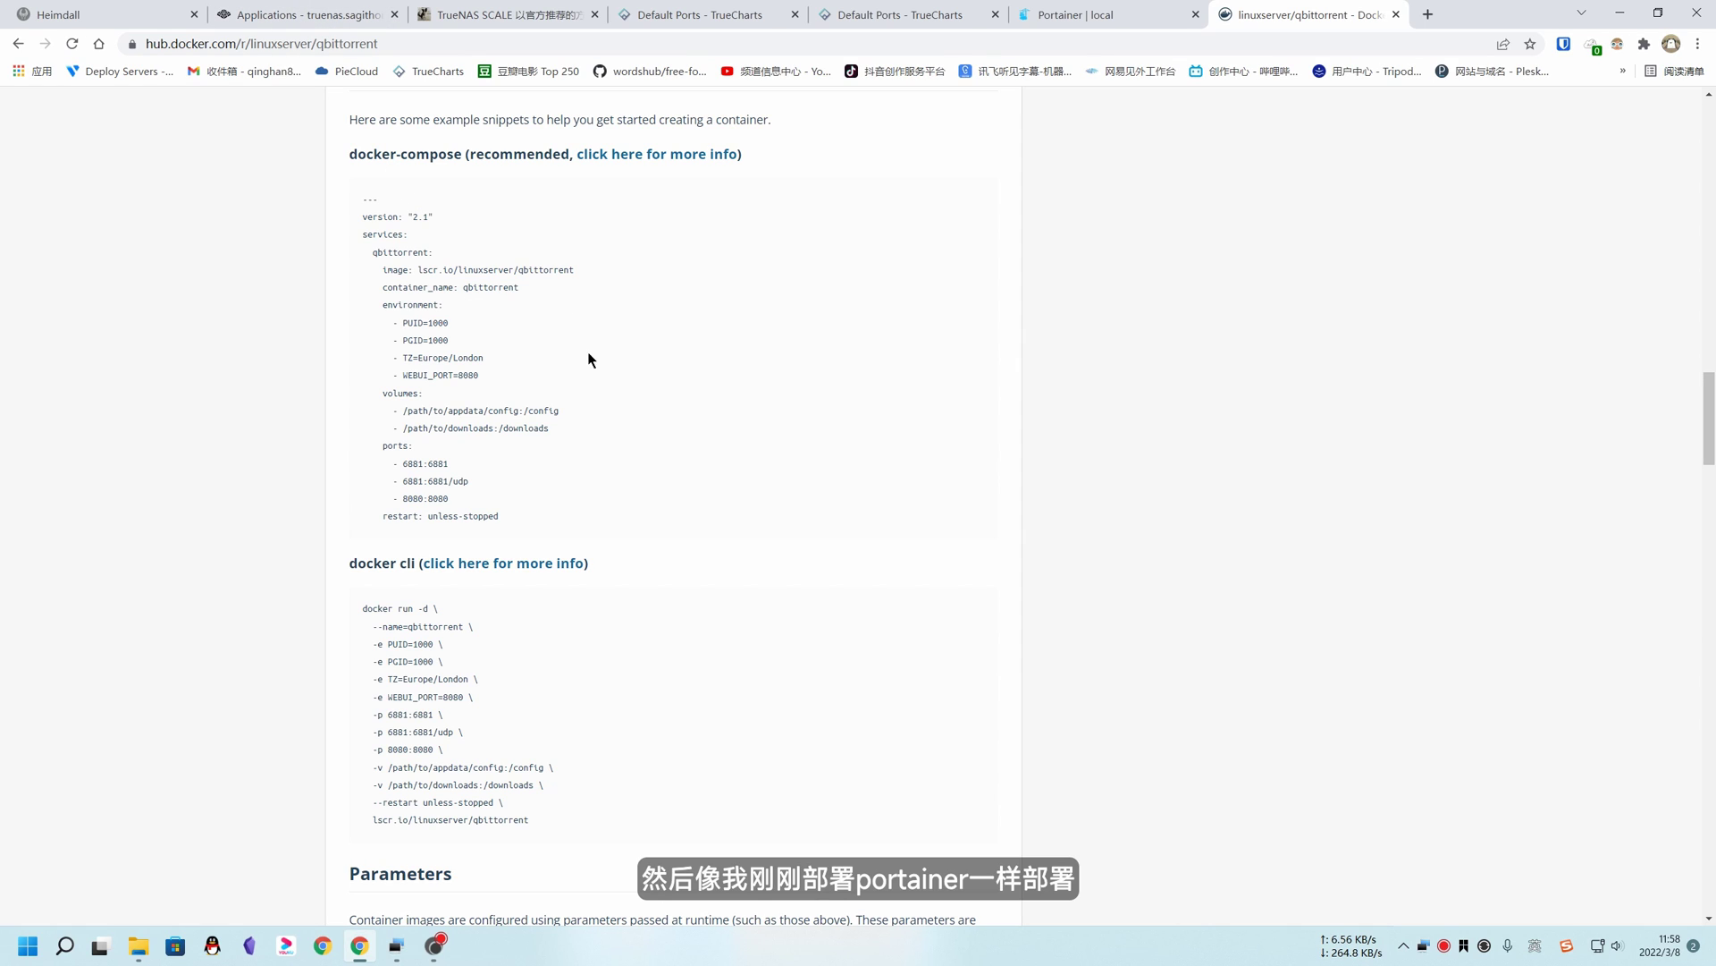
{"action": "scroll", "coordinate": [496, 683], "scroll_direction": "down", "scroll_amount": 1}
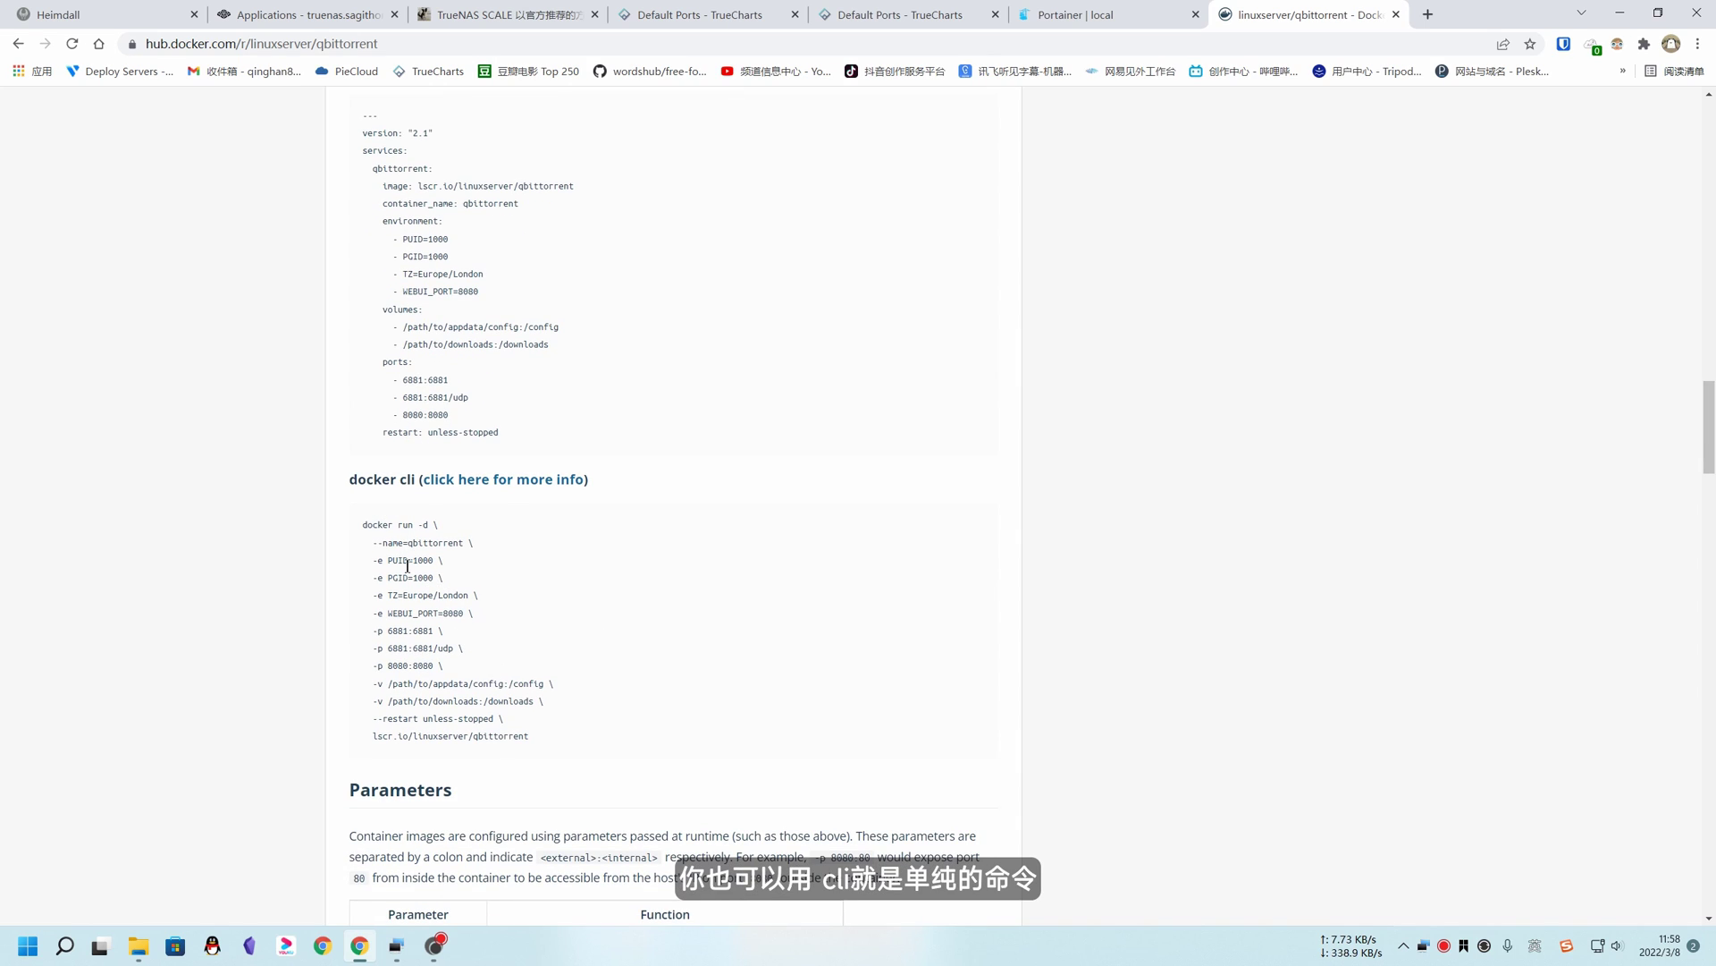
{"action": "left_click_drag", "start_coordinate": [386, 527], "coordinate": [503, 718]}
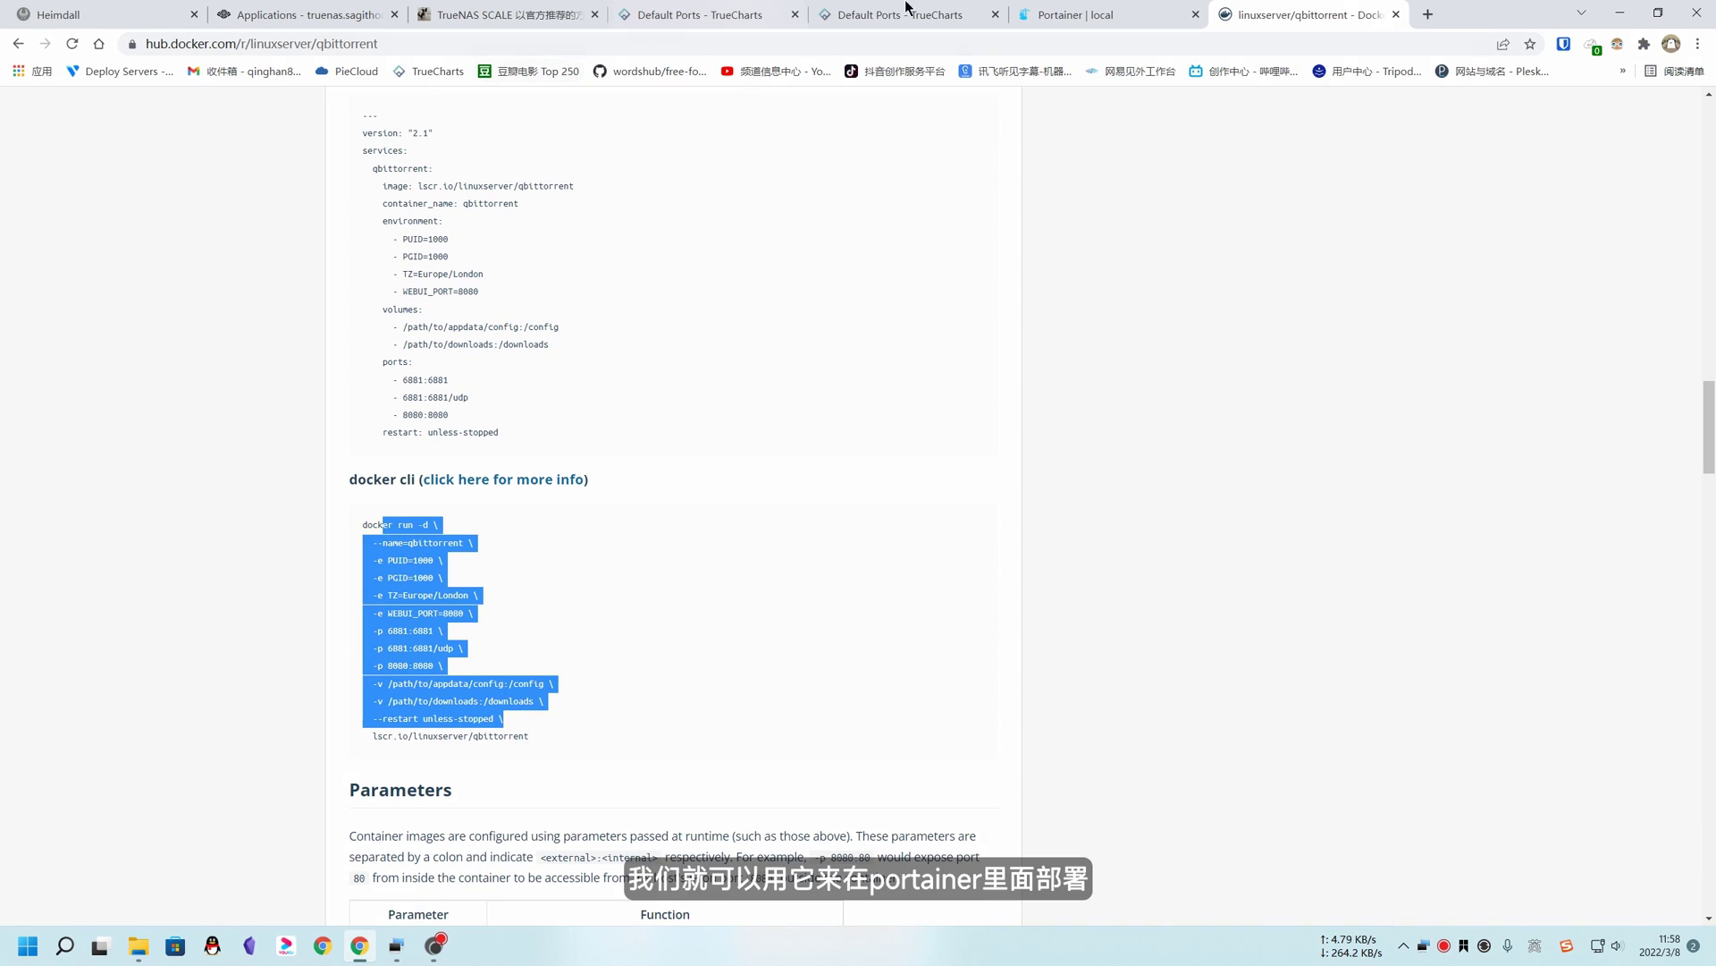
{"action": "left_click", "coordinate": [1066, 13]}
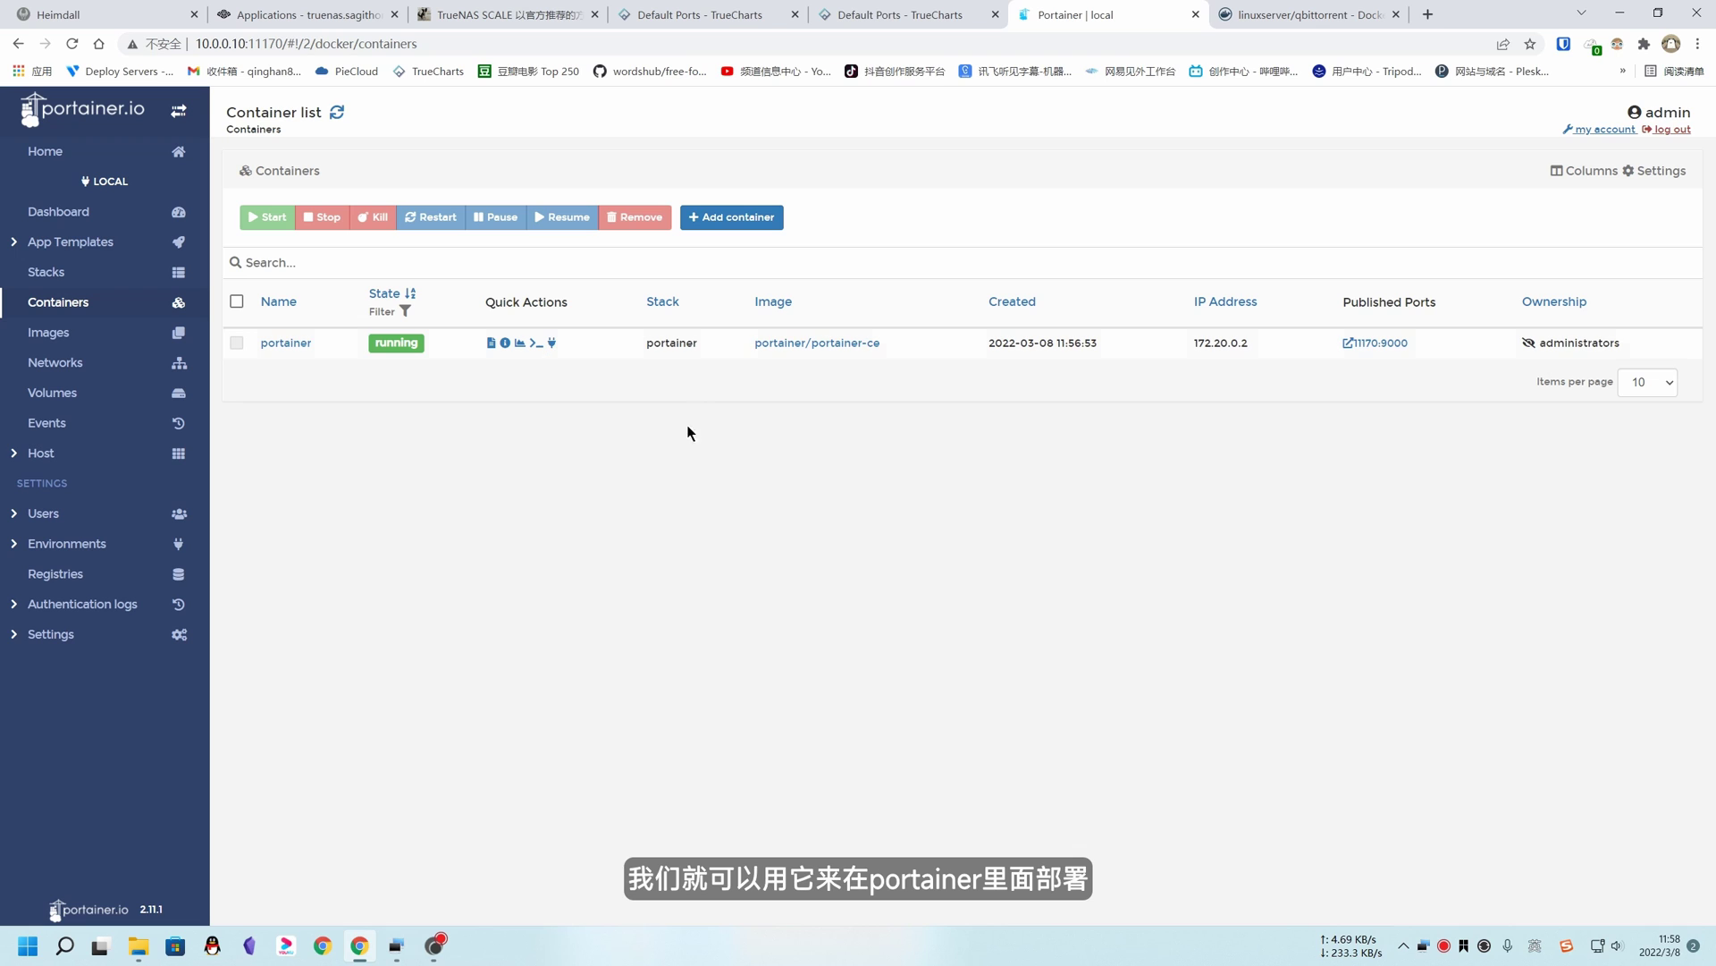
Step: Start a new container and paste 'qbittorrent' from Docker Hub as its name
{"action": "left_click", "coordinate": [728, 218]}
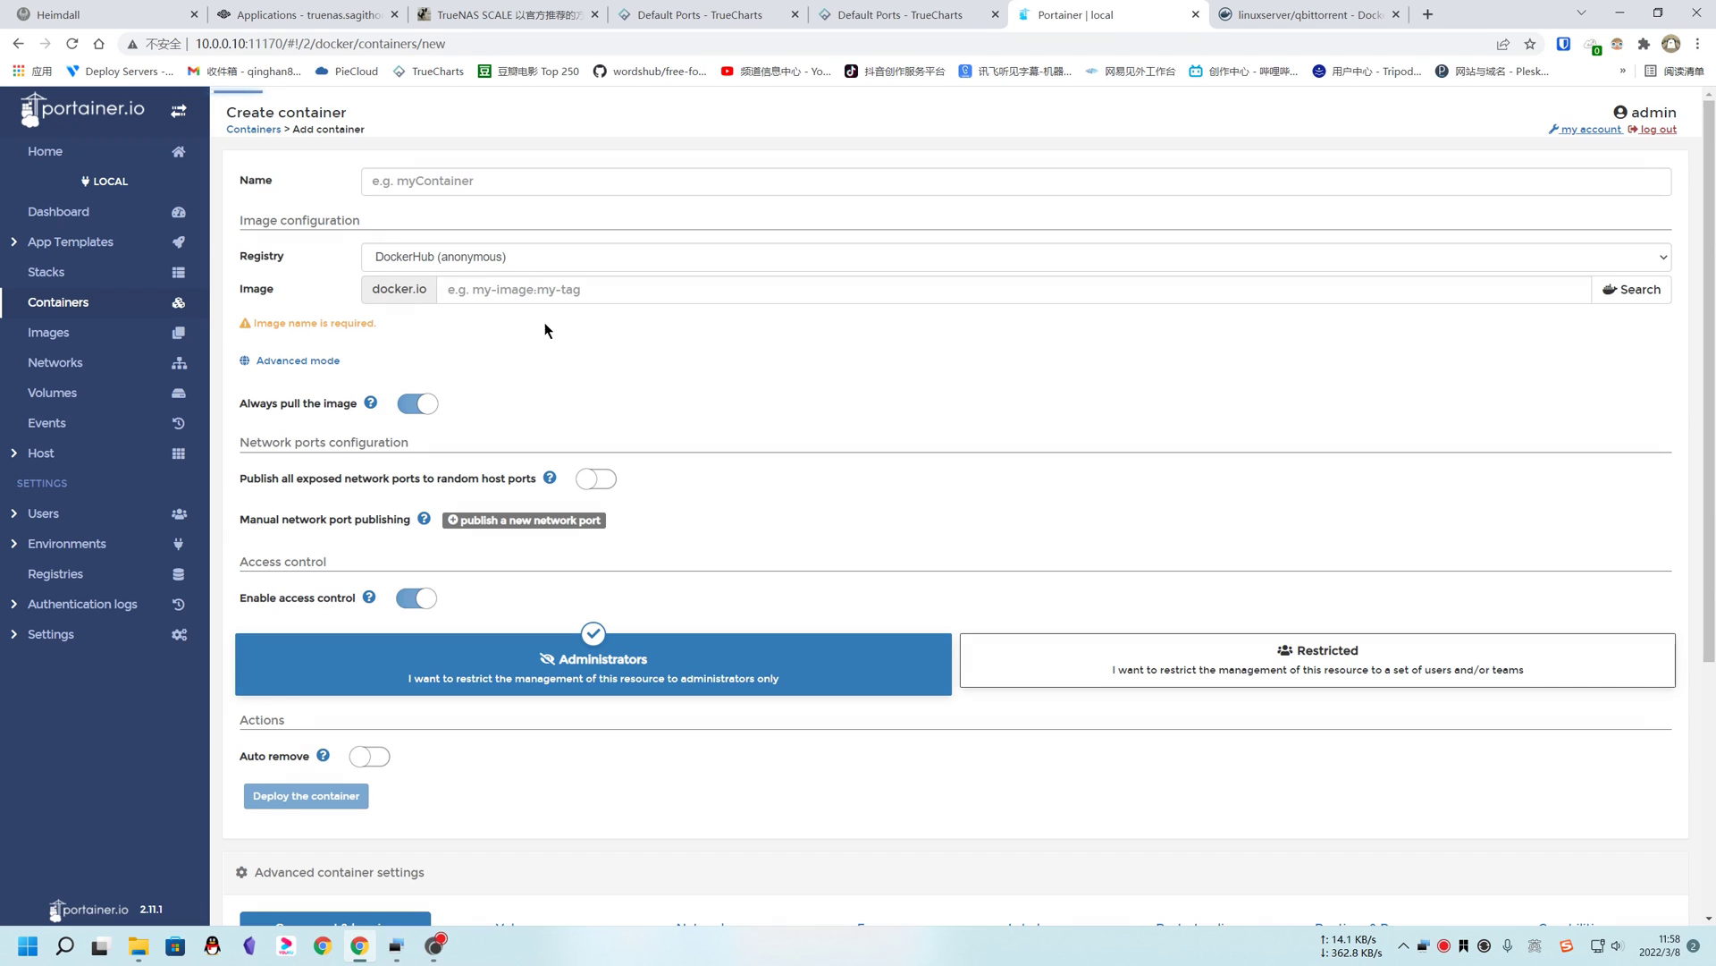
{"action": "left_click", "coordinate": [1238, 15]}
{"action": "left_click", "coordinate": [552, 651]}
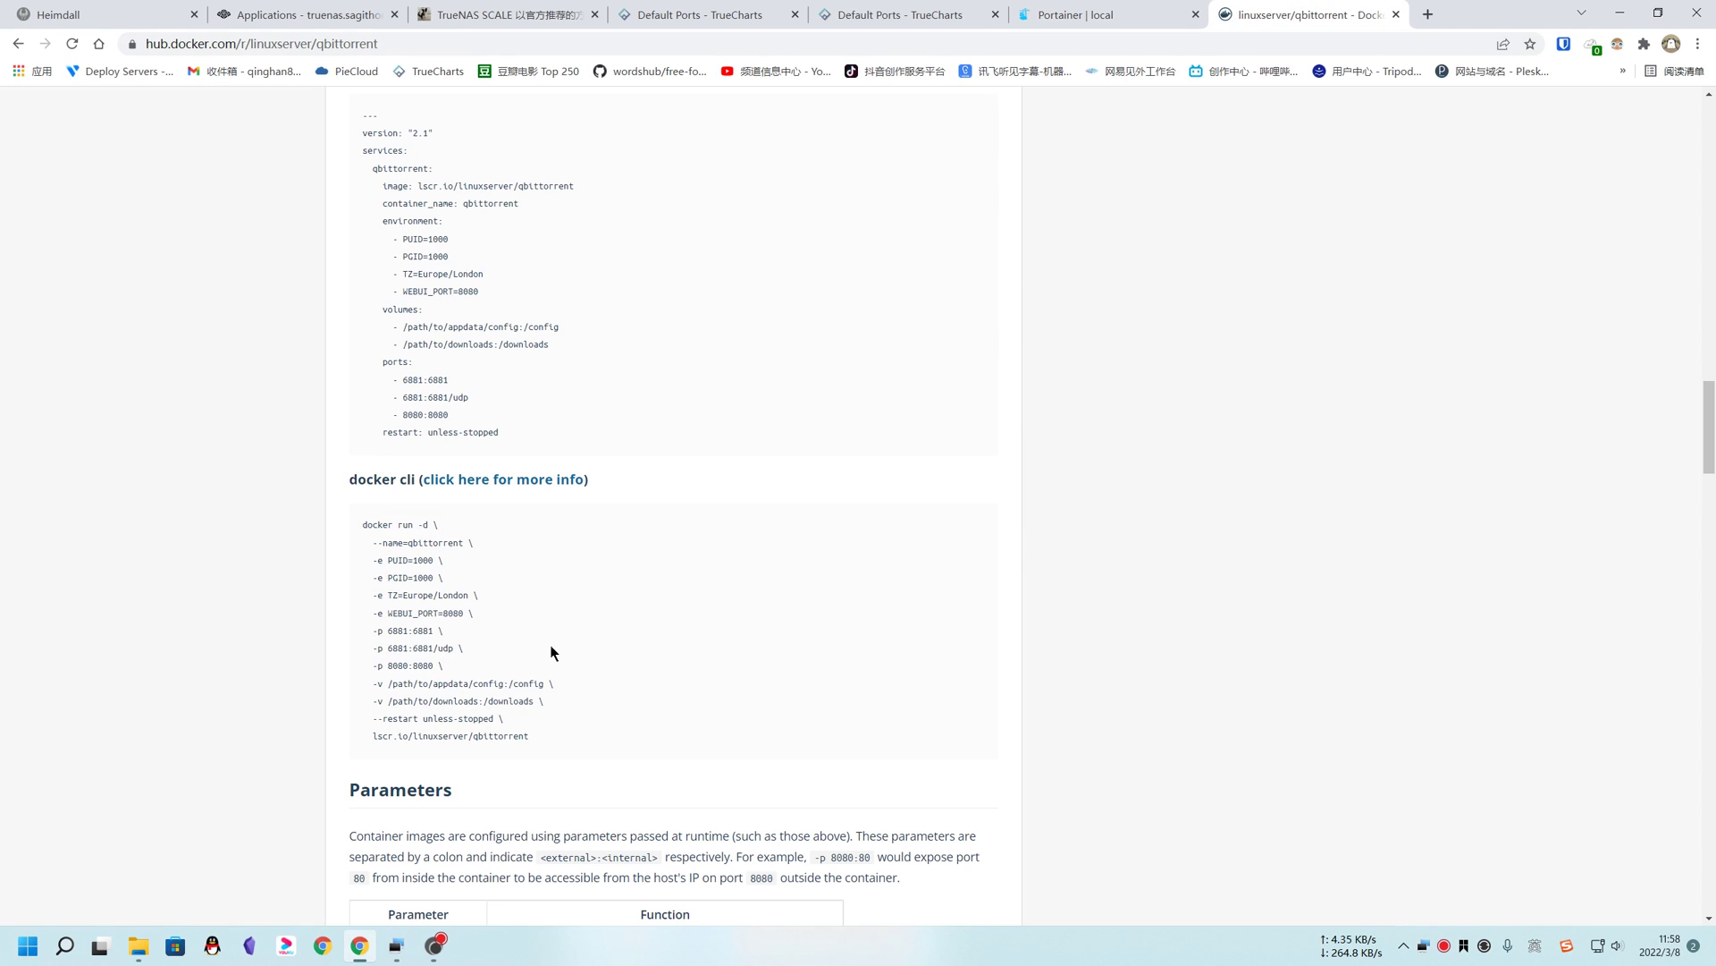
{"action": "left_click_drag", "start_coordinate": [474, 736], "coordinate": [548, 736]}
{"action": "key", "text": "ctrl+c"}
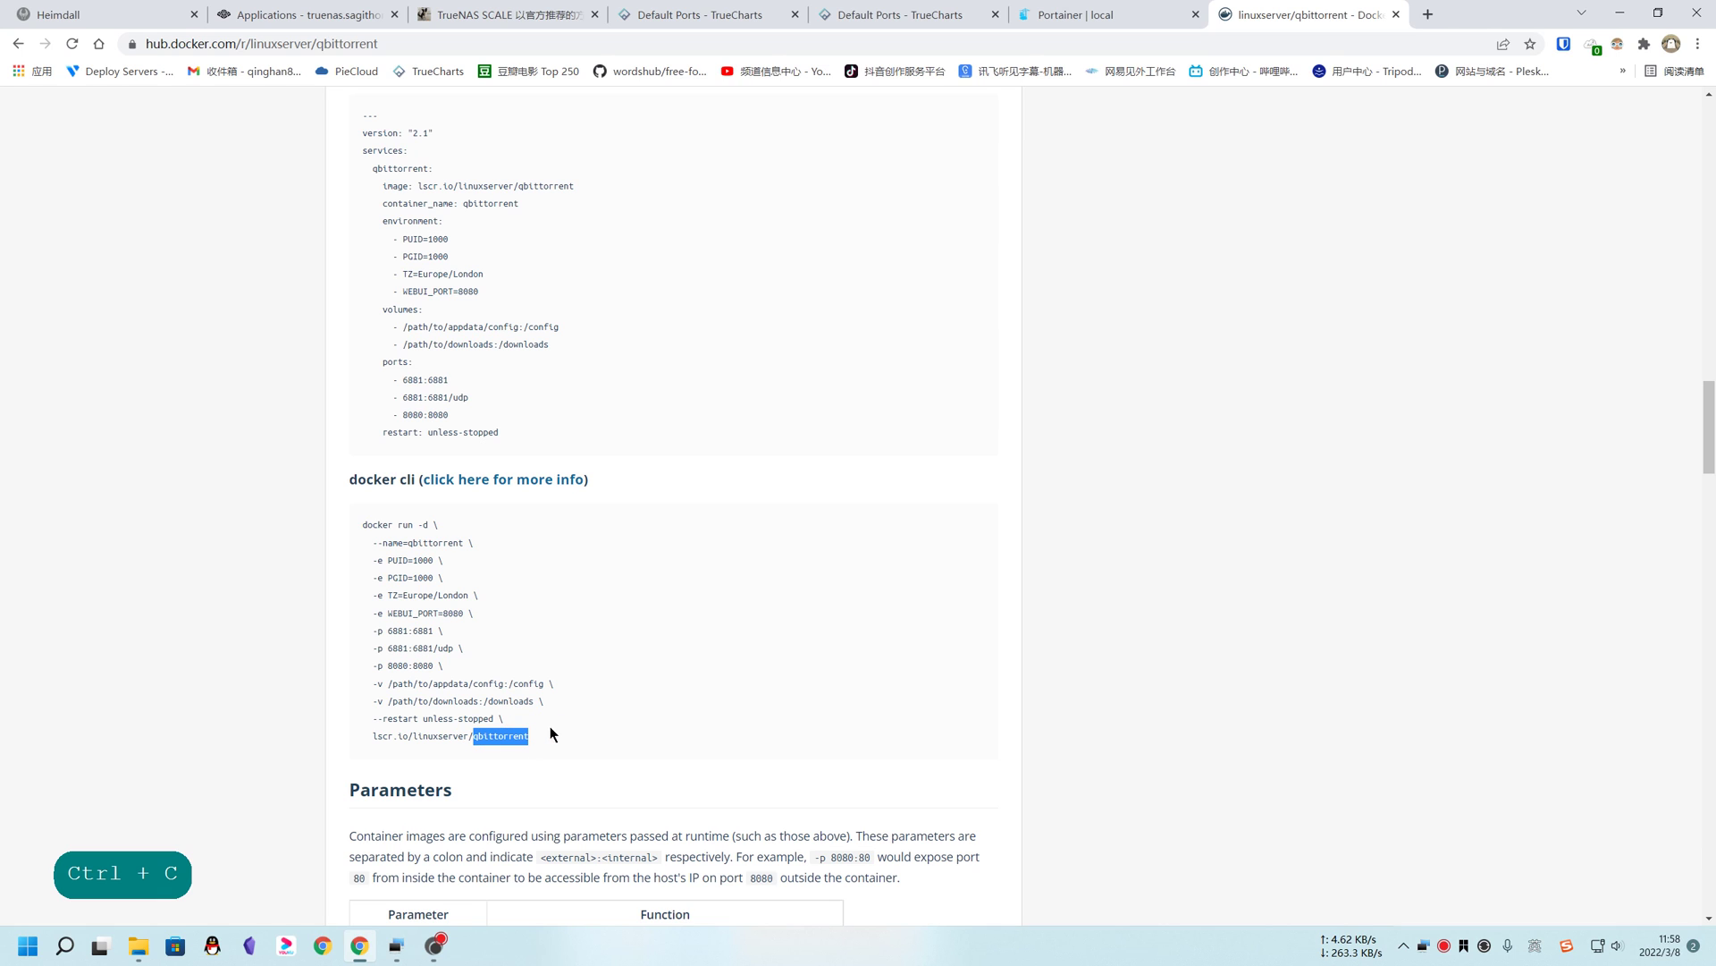
{"action": "left_click", "coordinate": [1076, 15]}
{"action": "left_click", "coordinate": [499, 180]}
{"action": "key", "text": "ctrl+v"}
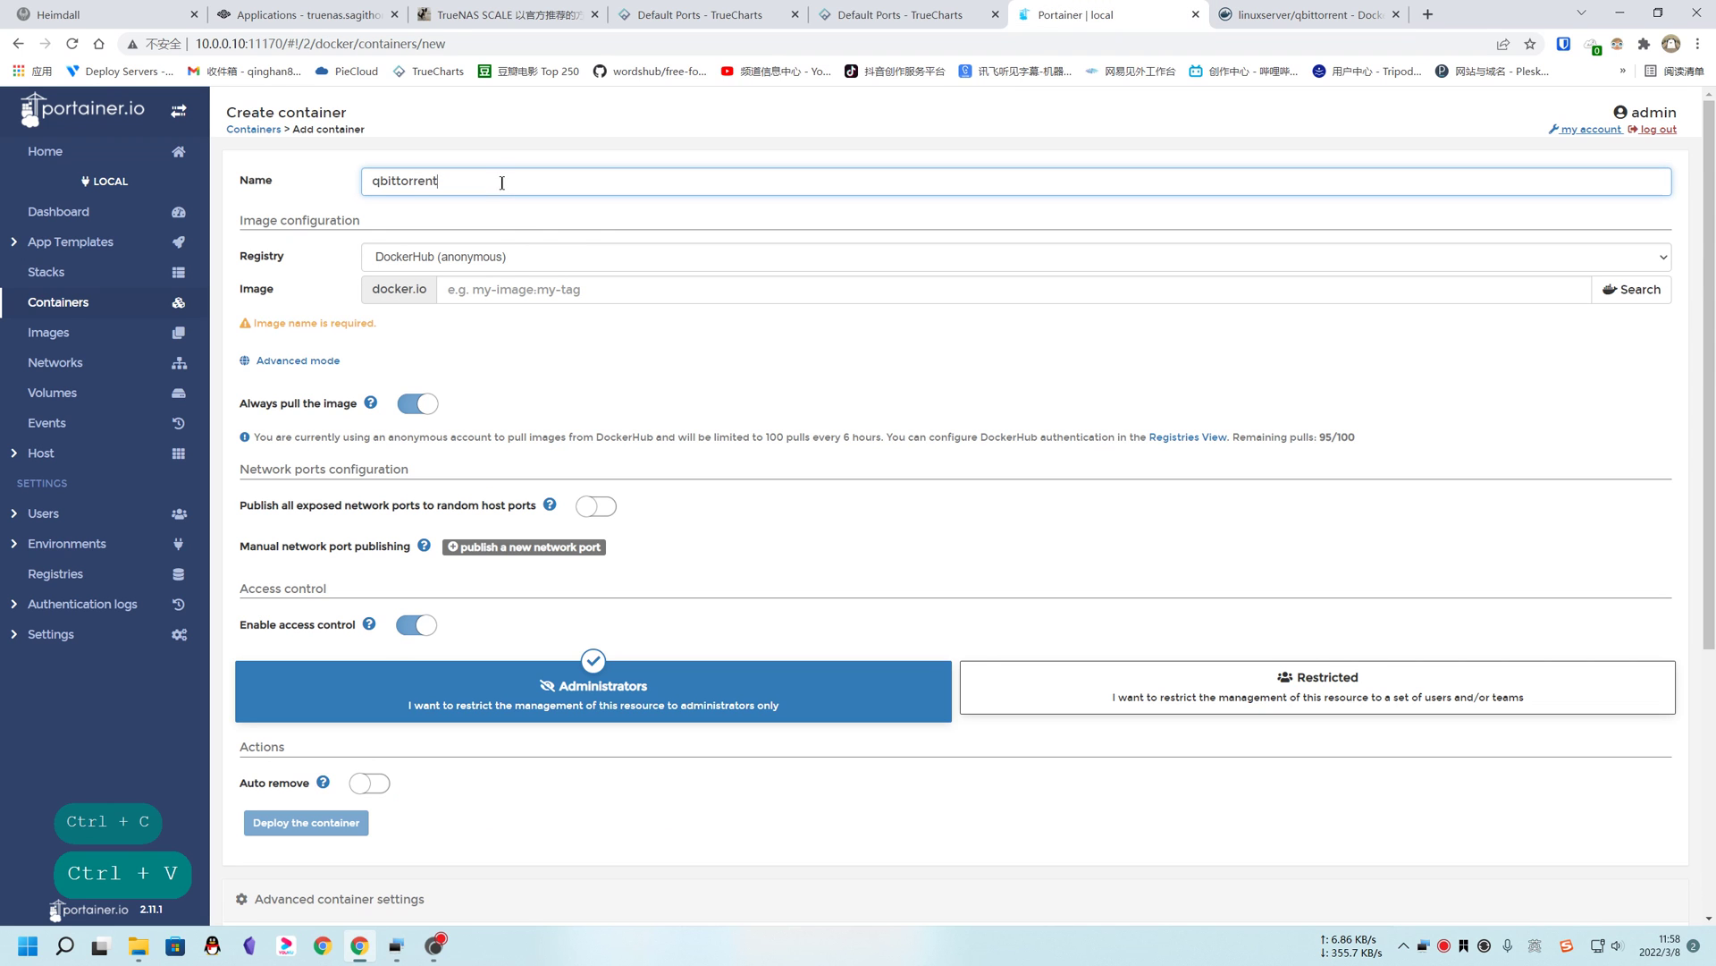
Step: Copy 'linuxserver/qbittorrent' from Docker Hub into the Image field
{"action": "left_click", "coordinate": [549, 290]}
{"action": "left_click", "coordinate": [1305, 16]}
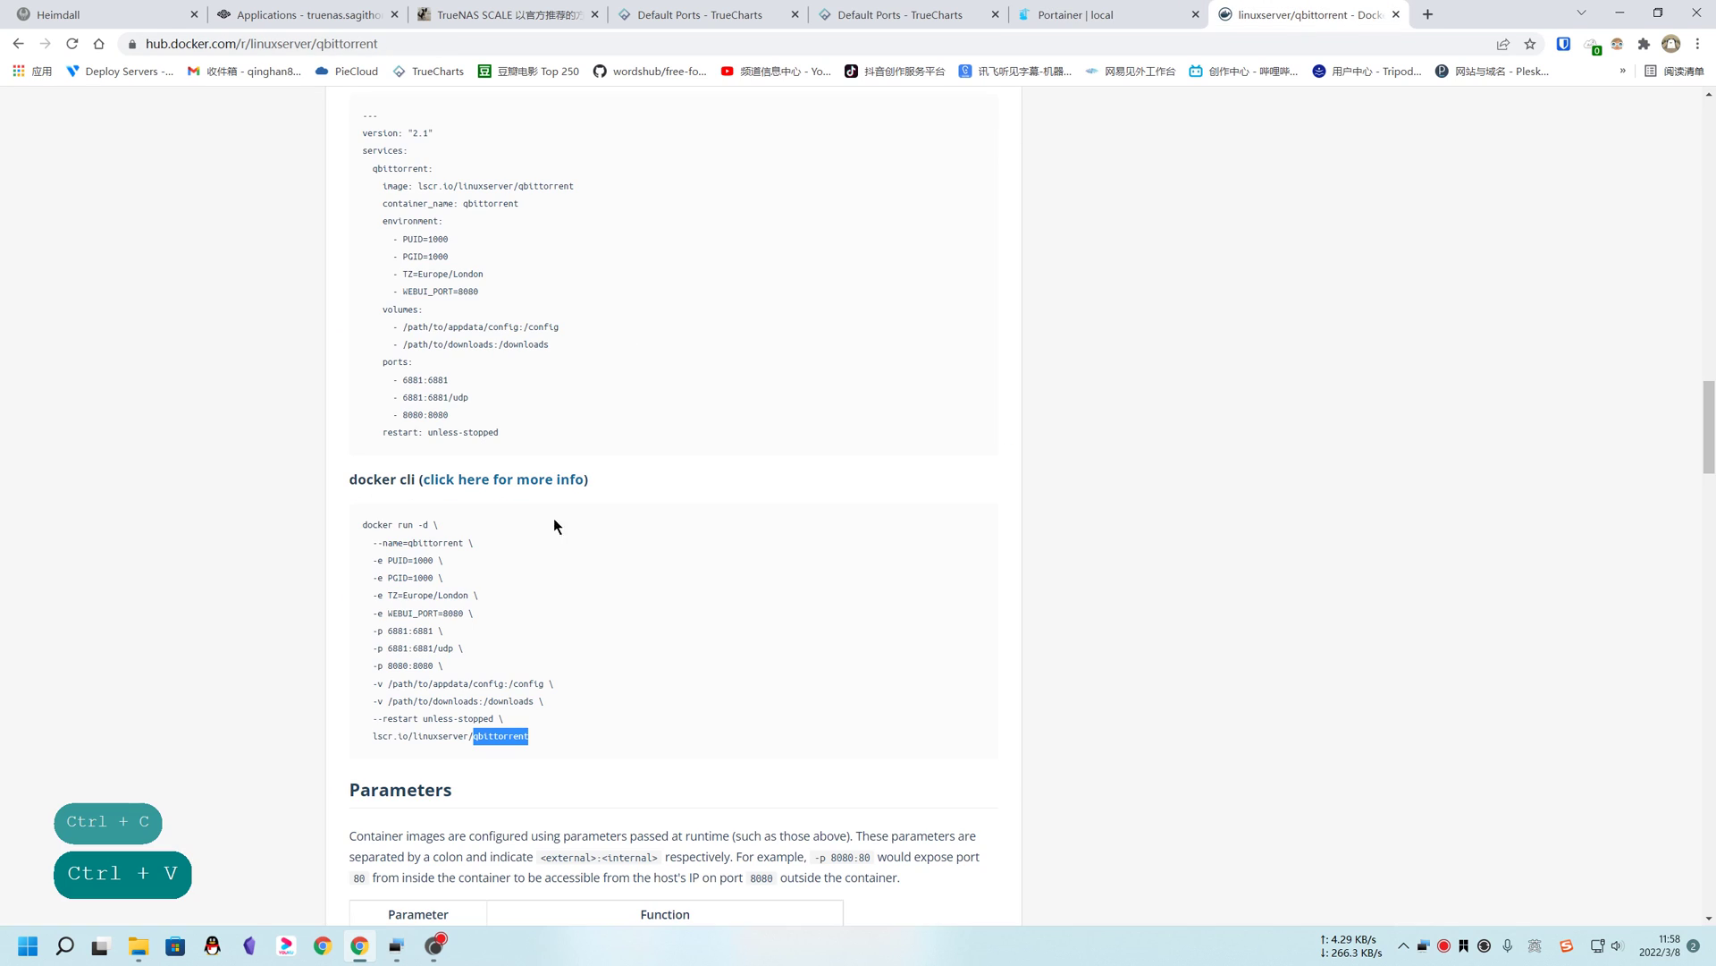
{"action": "left_click_drag", "start_coordinate": [409, 735], "coordinate": [537, 736]}
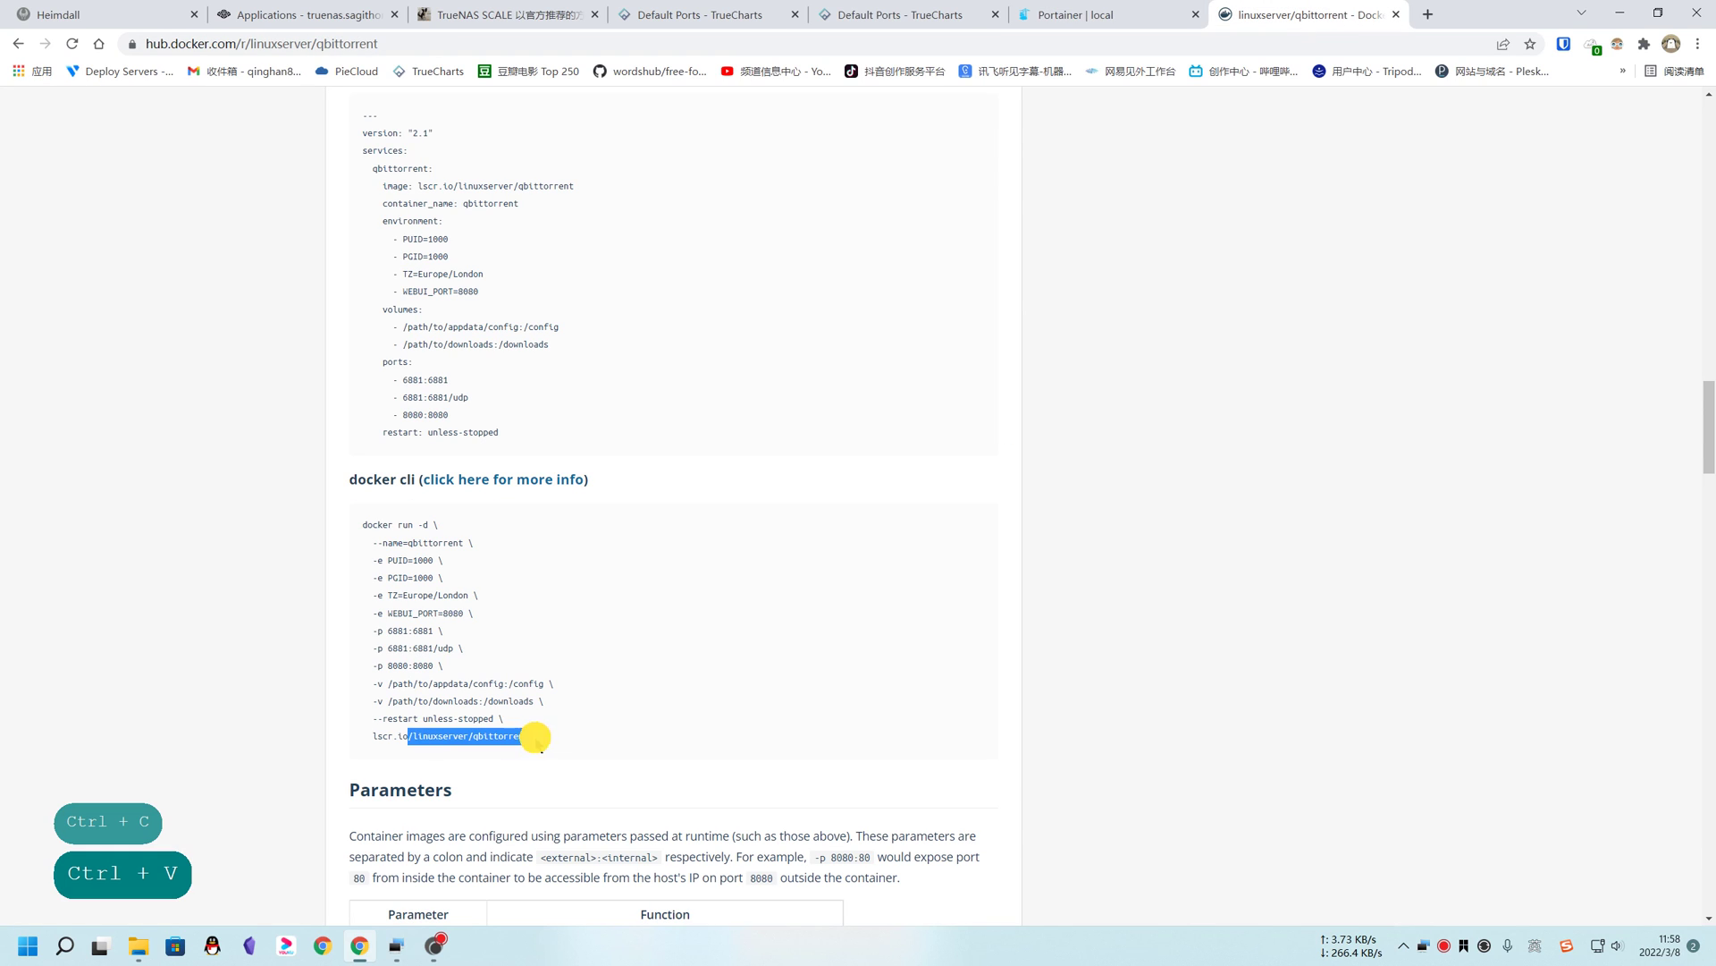
{"action": "left_click", "coordinate": [426, 736]}
{"action": "left_click_drag", "start_coordinate": [413, 736], "coordinate": [619, 738]}
{"action": "key", "text": "ctrl+c"}
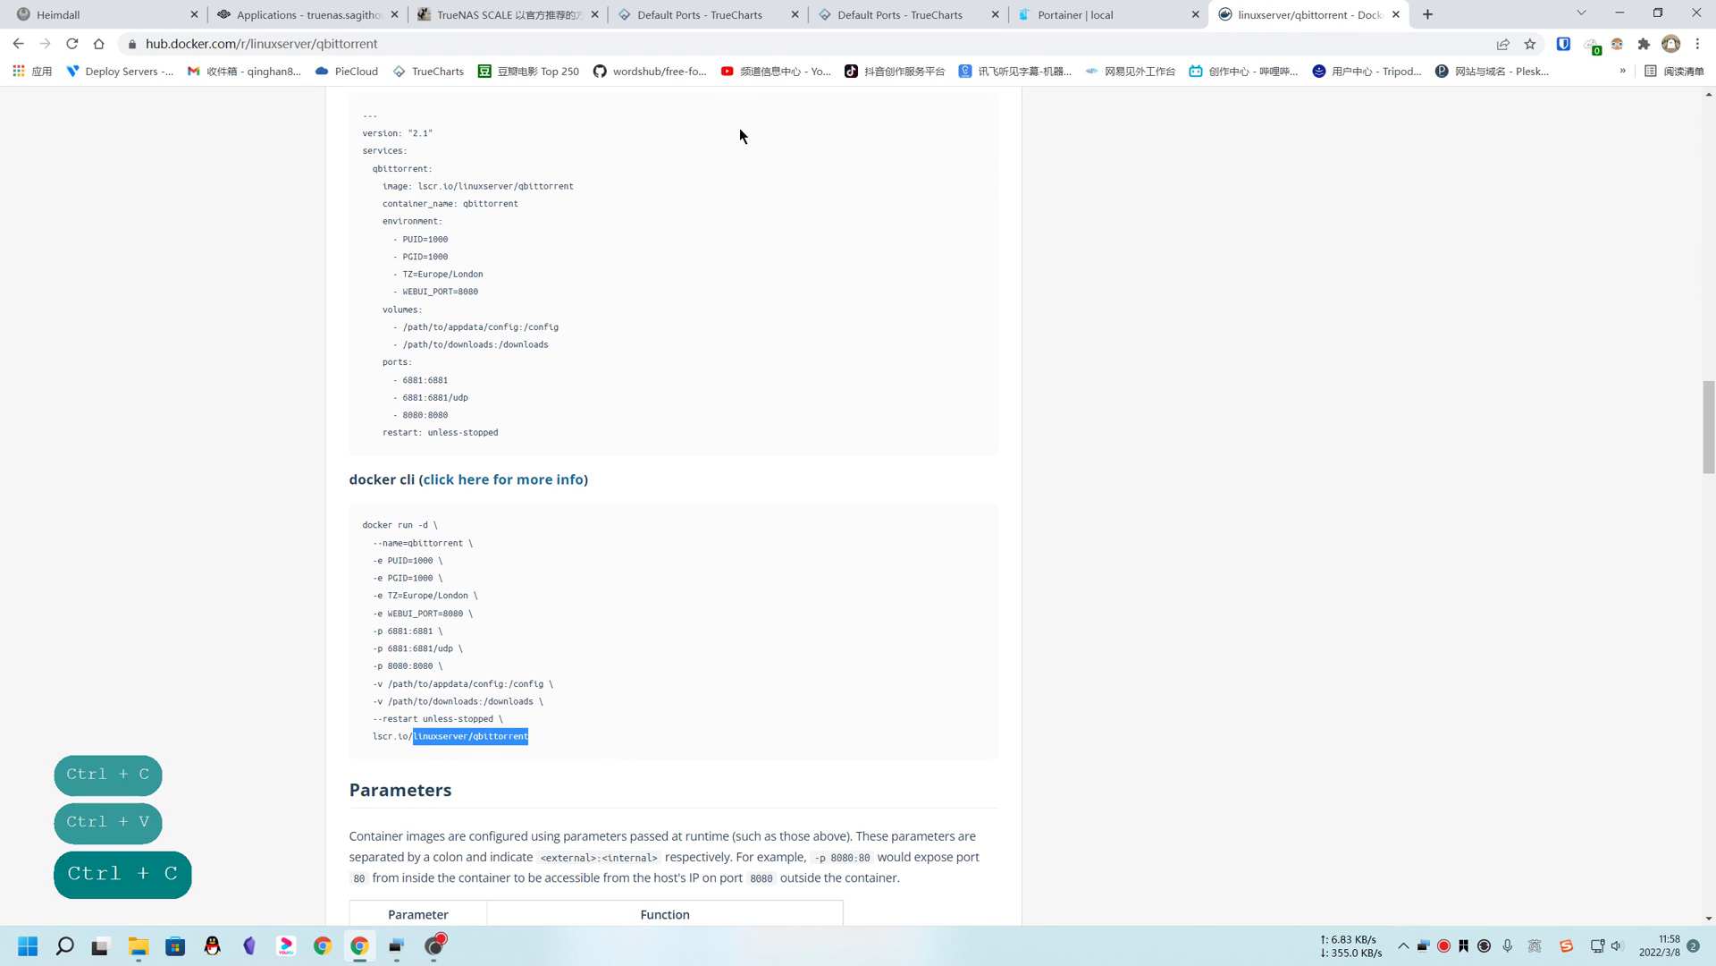
{"action": "left_click", "coordinate": [1075, 14]}
{"action": "key", "text": "ctrl+v"}
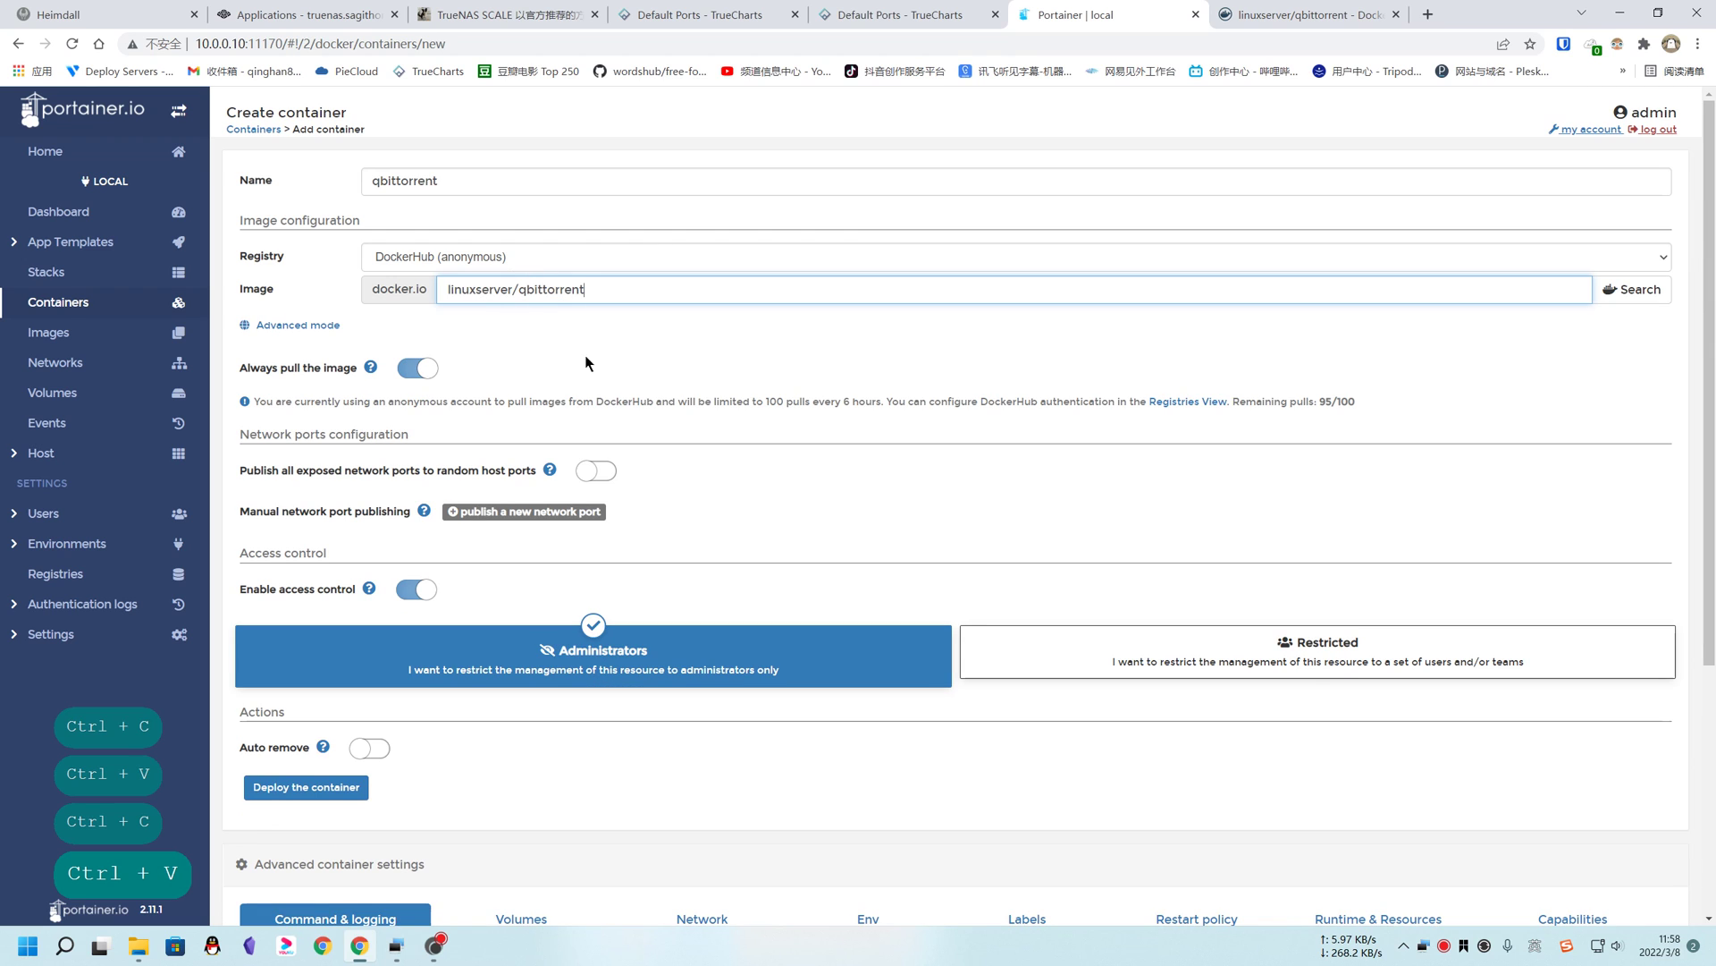
{"action": "scroll", "coordinate": [551, 411], "scroll_direction": "down", "scroll_amount": 1}
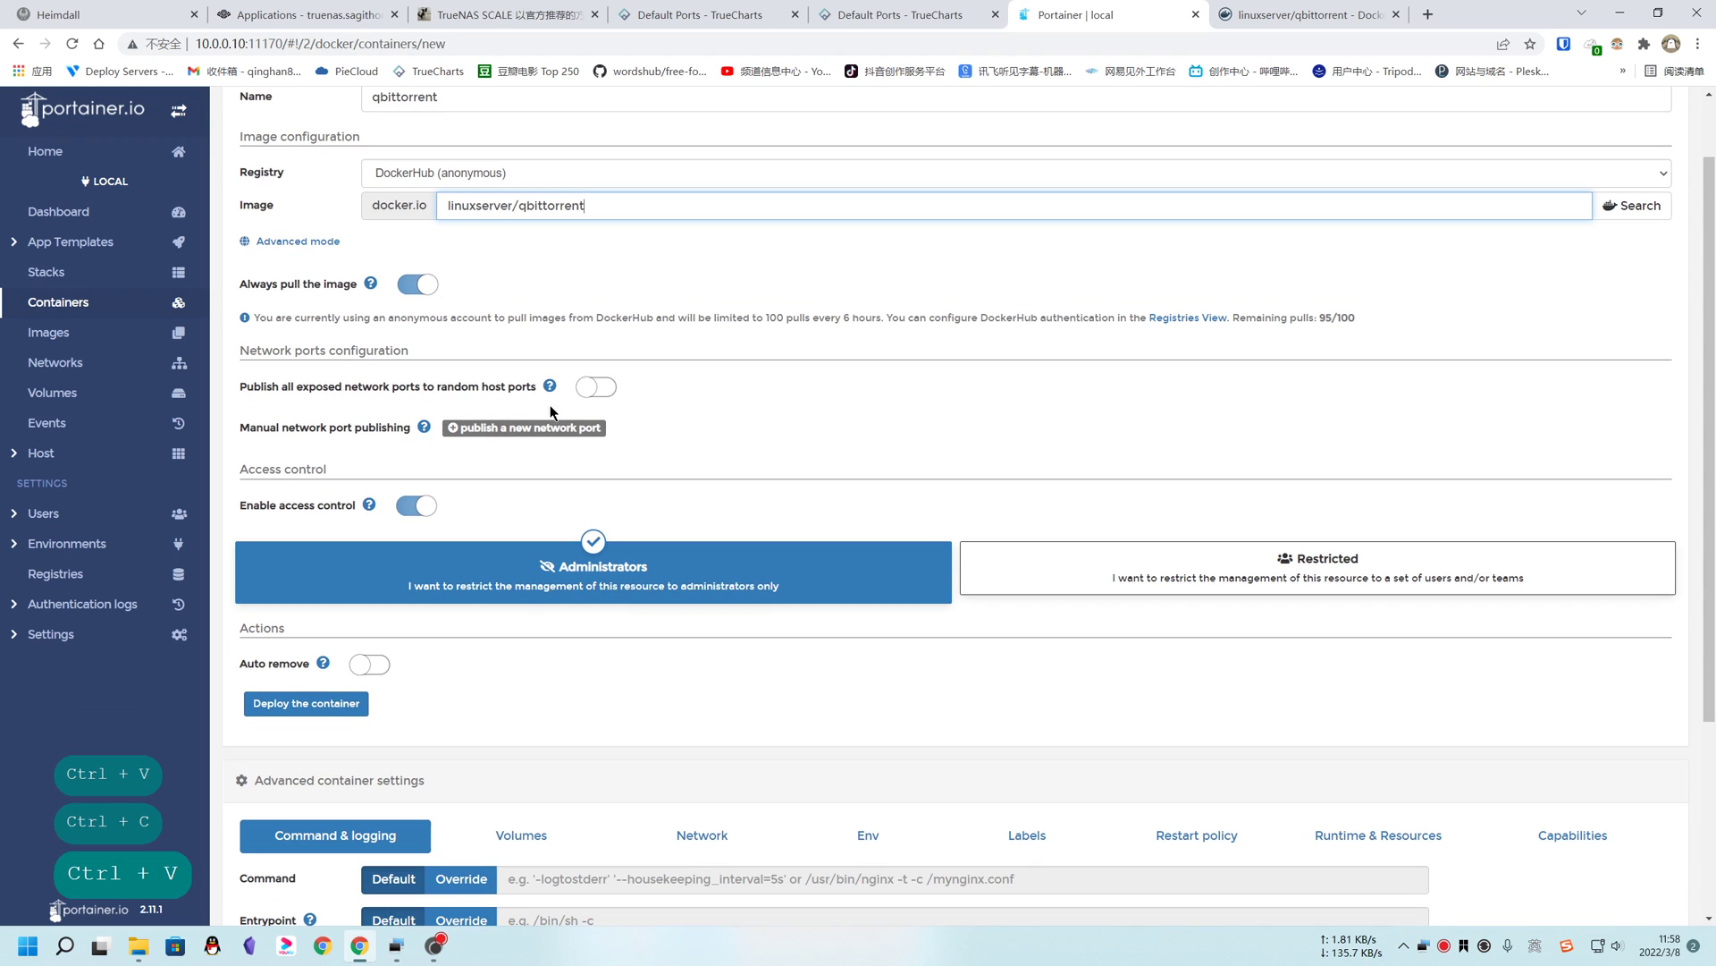
Step: Add a port mapping and set its container port to 8080, copied from WEBUI_PORT
{"action": "left_click", "coordinate": [549, 435]}
{"action": "left_click", "coordinate": [499, 459]}
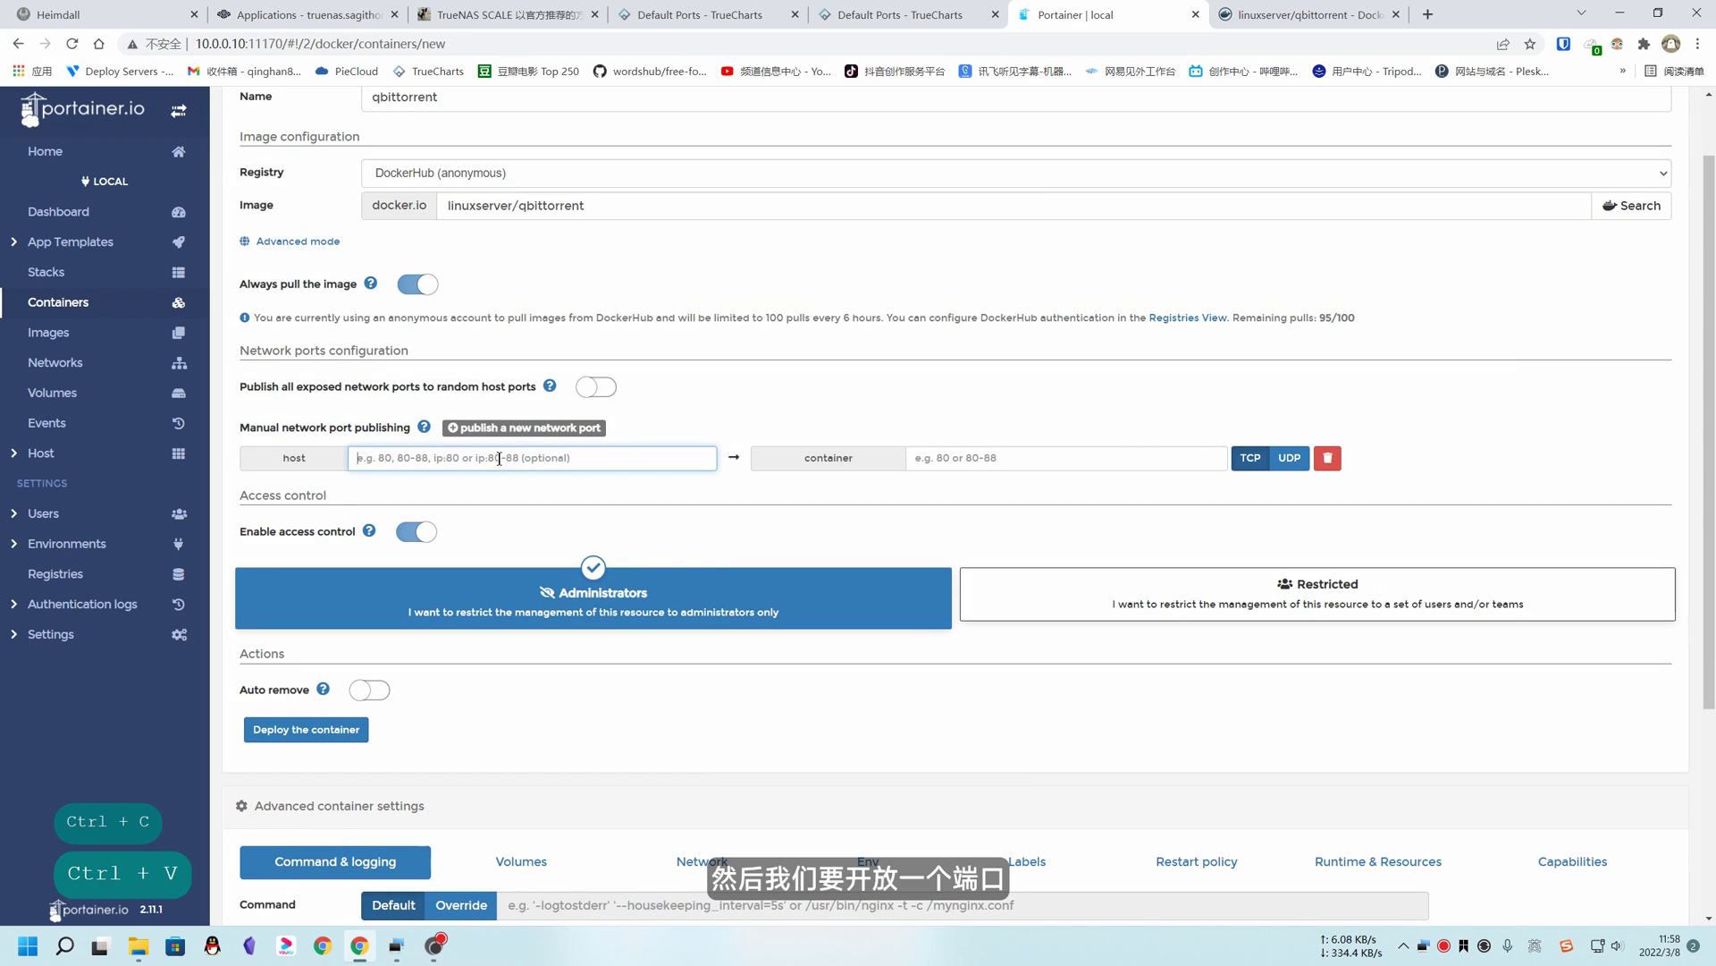
{"action": "left_click", "coordinate": [1223, 14]}
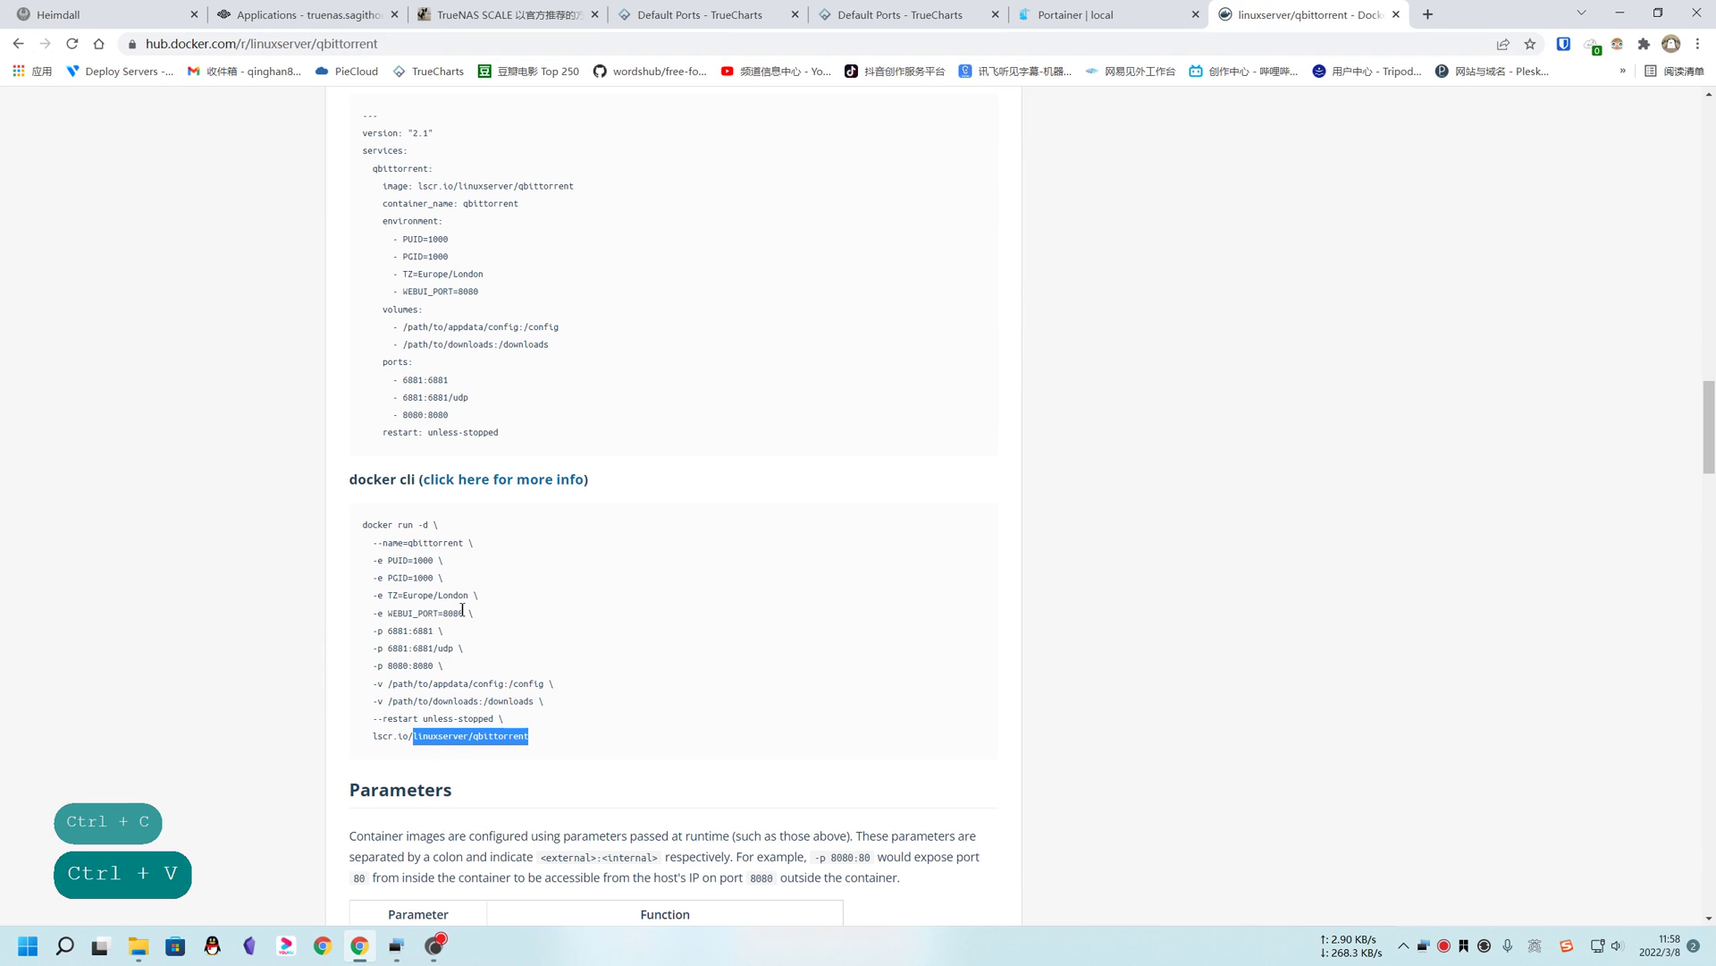
{"action": "left_click_drag", "start_coordinate": [444, 612], "coordinate": [463, 612]}
{"action": "key", "text": "ctrl+c"}
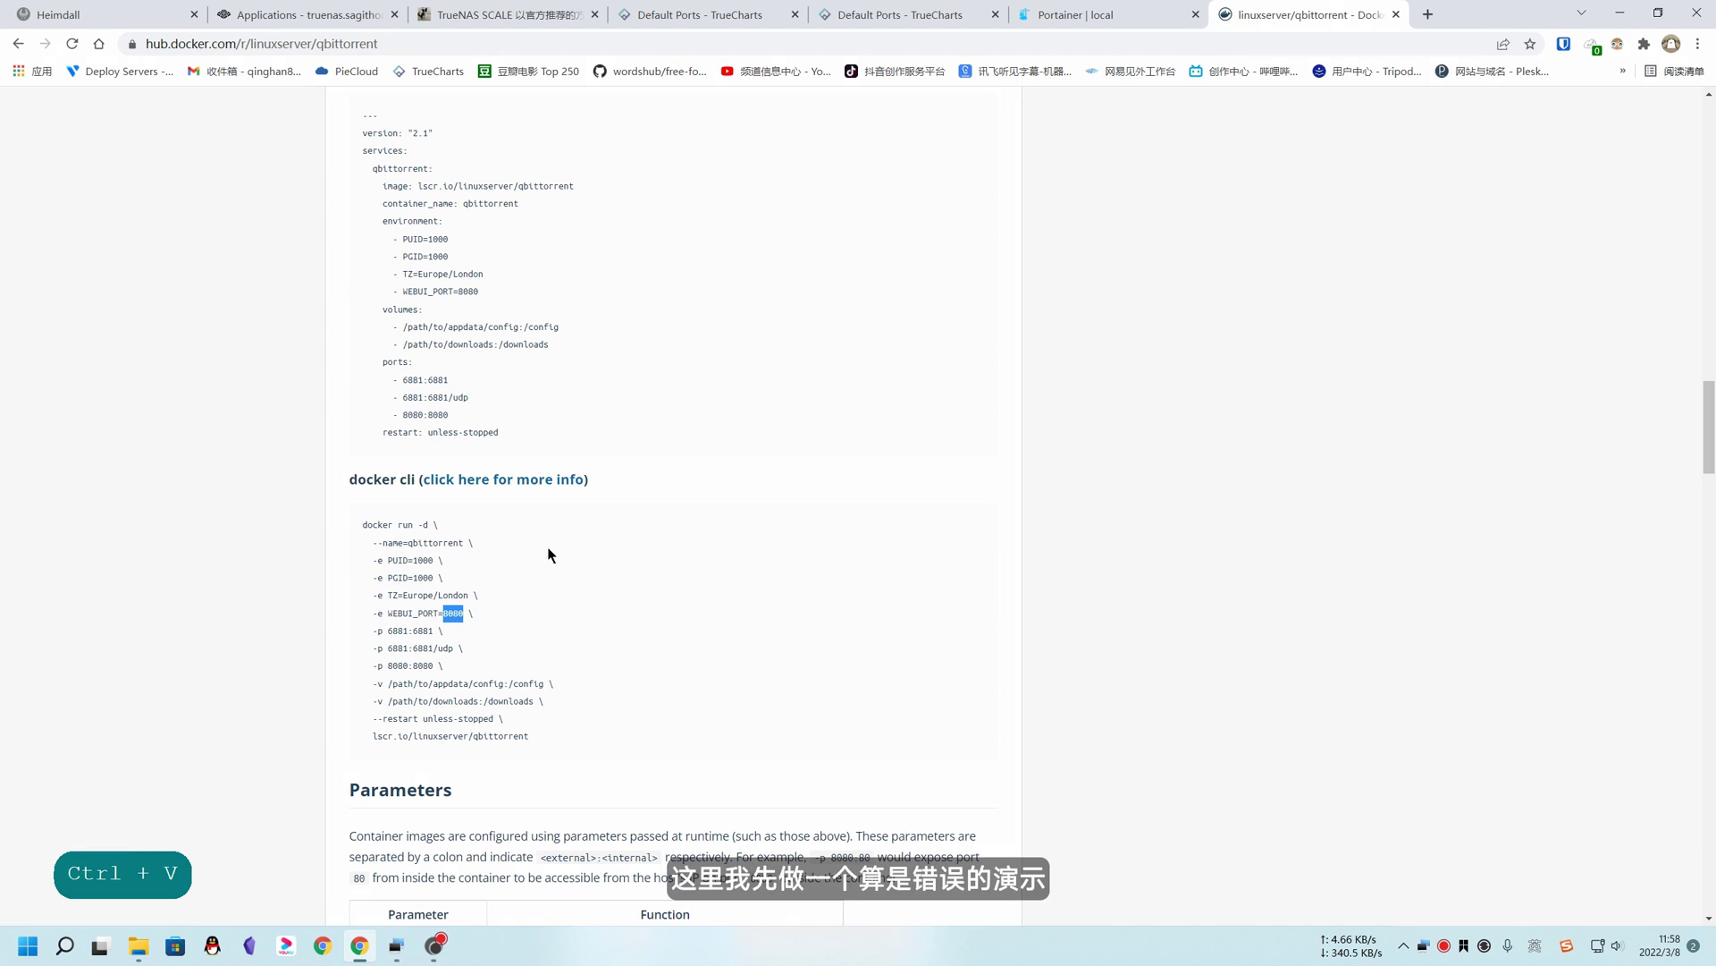
{"action": "left_click", "coordinate": [1086, 14]}
{"action": "left_click", "coordinate": [468, 458]}
{"action": "key", "text": "ctrl+v"}
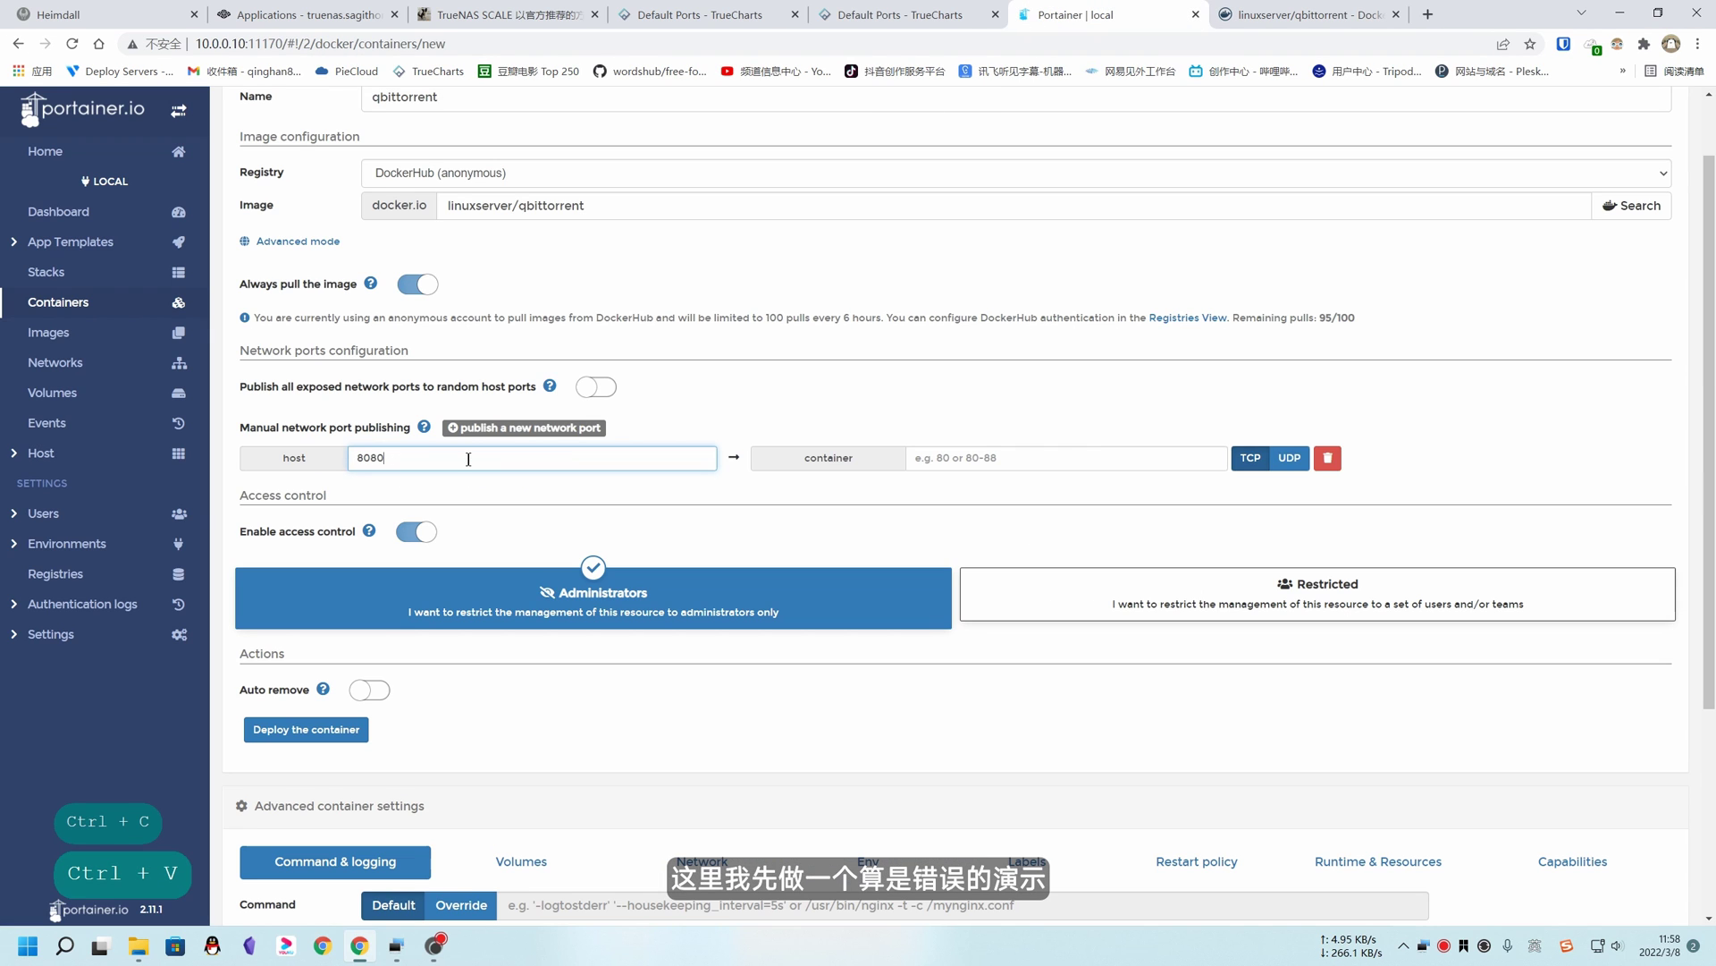
{"action": "left_click_drag", "start_coordinate": [455, 459], "coordinate": [299, 461]}
{"action": "key", "text": "BackSpace"}
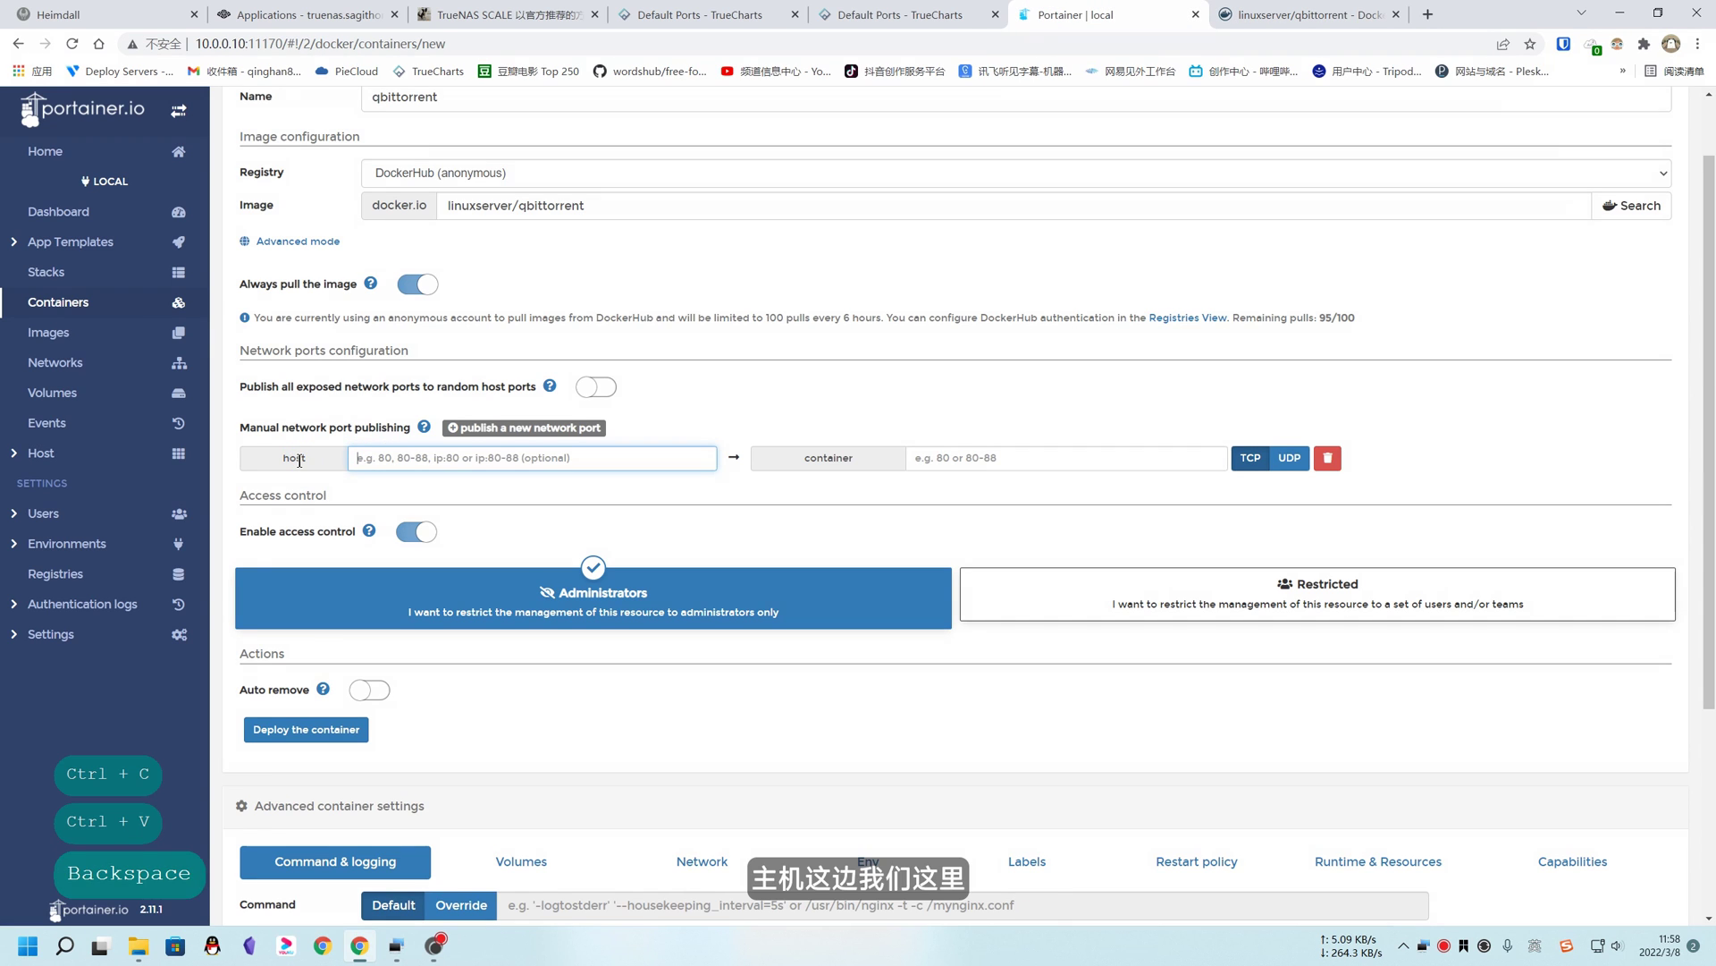
{"action": "left_click", "coordinate": [1075, 458]}
{"action": "key", "text": "ctrl+v"}
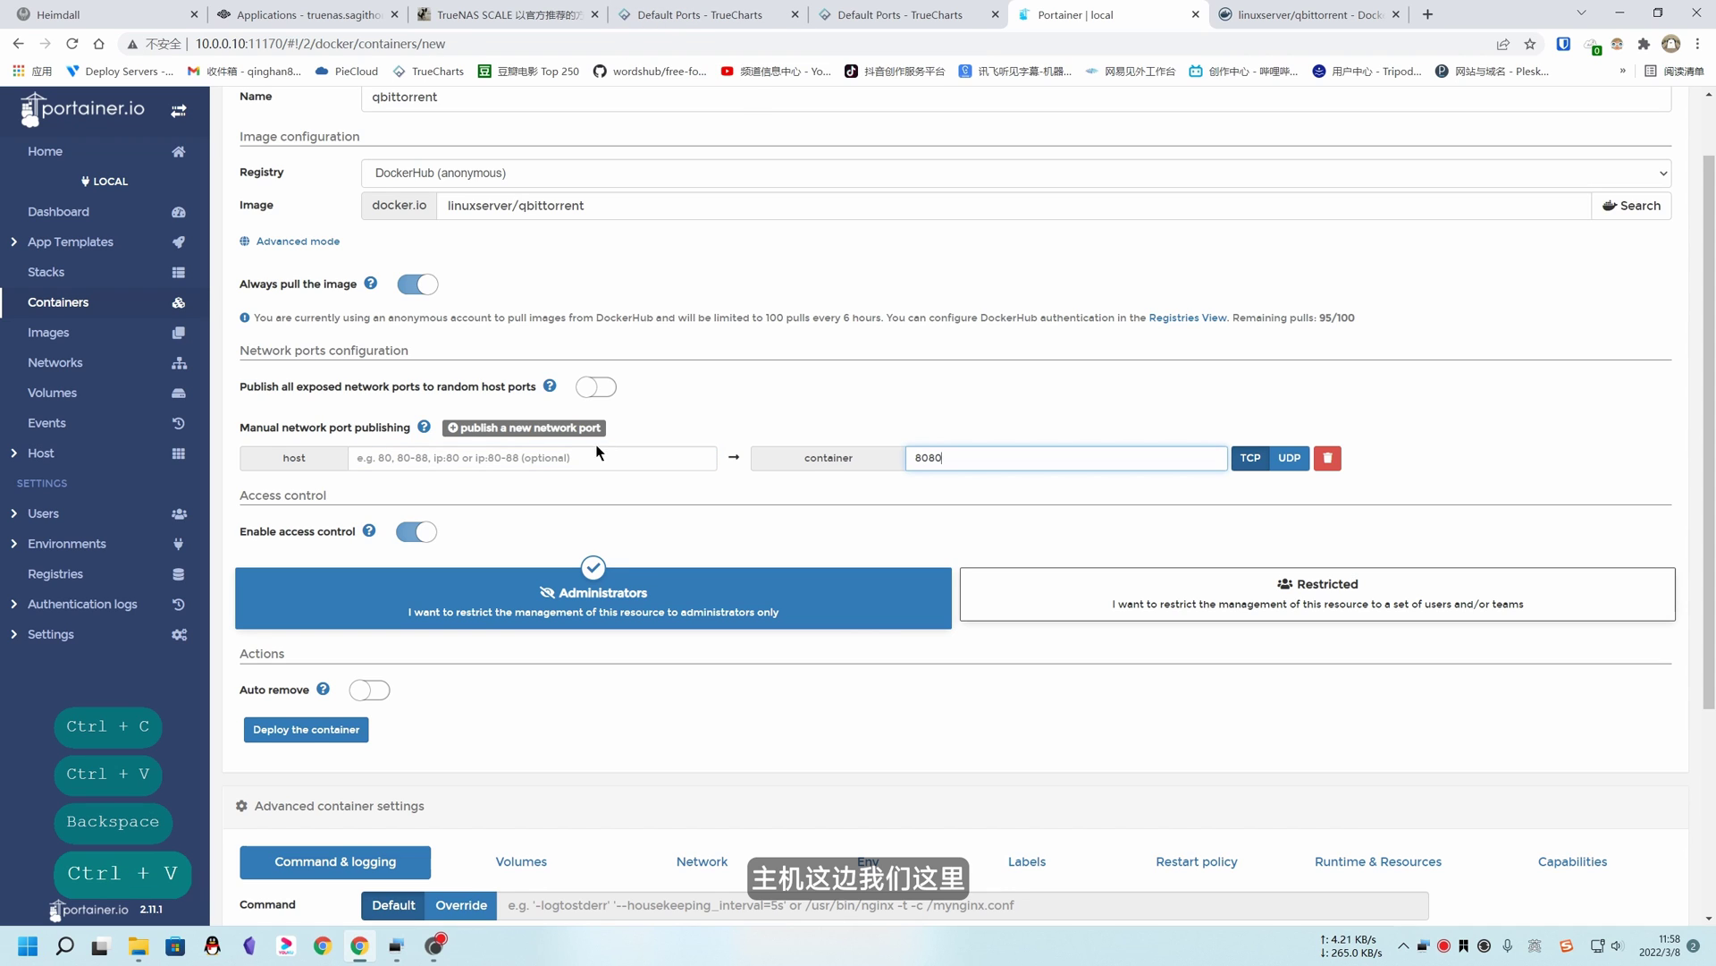
Step: Set the host port to 11171 by editing 11170 from clipboard history
{"action": "left_click", "coordinate": [551, 463]}
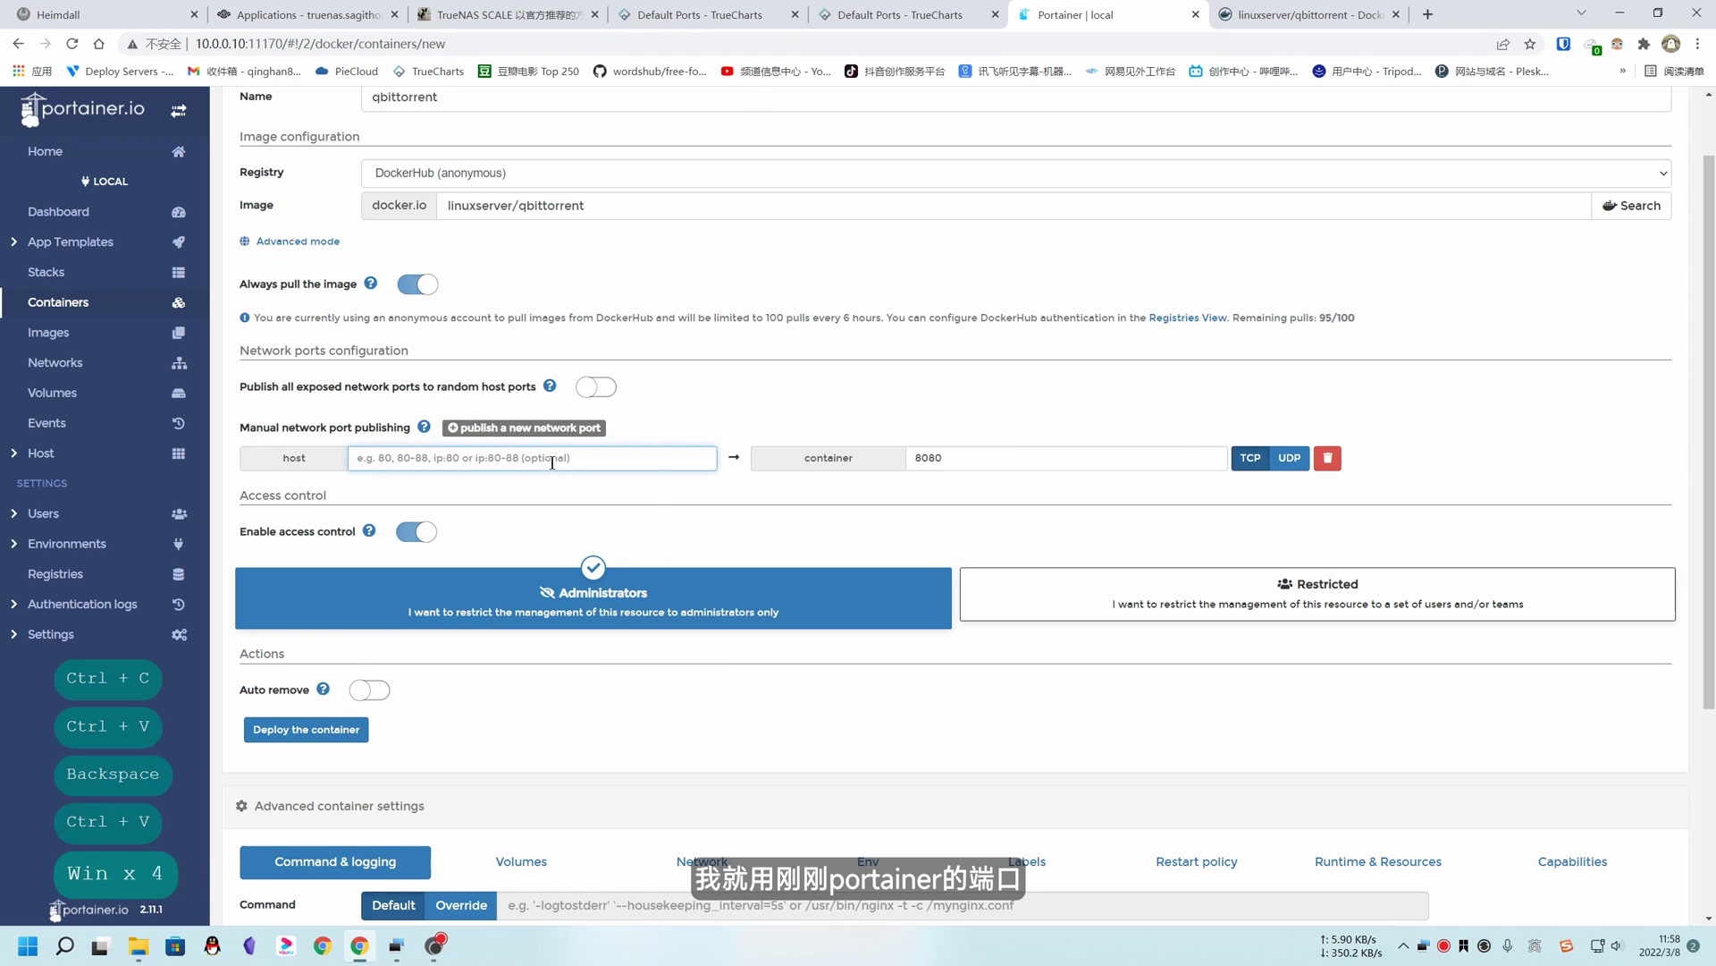
{"action": "key", "text": "super+v"}
{"action": "scroll", "coordinate": [465, 649], "scroll_direction": "down", "scroll_amount": 3}
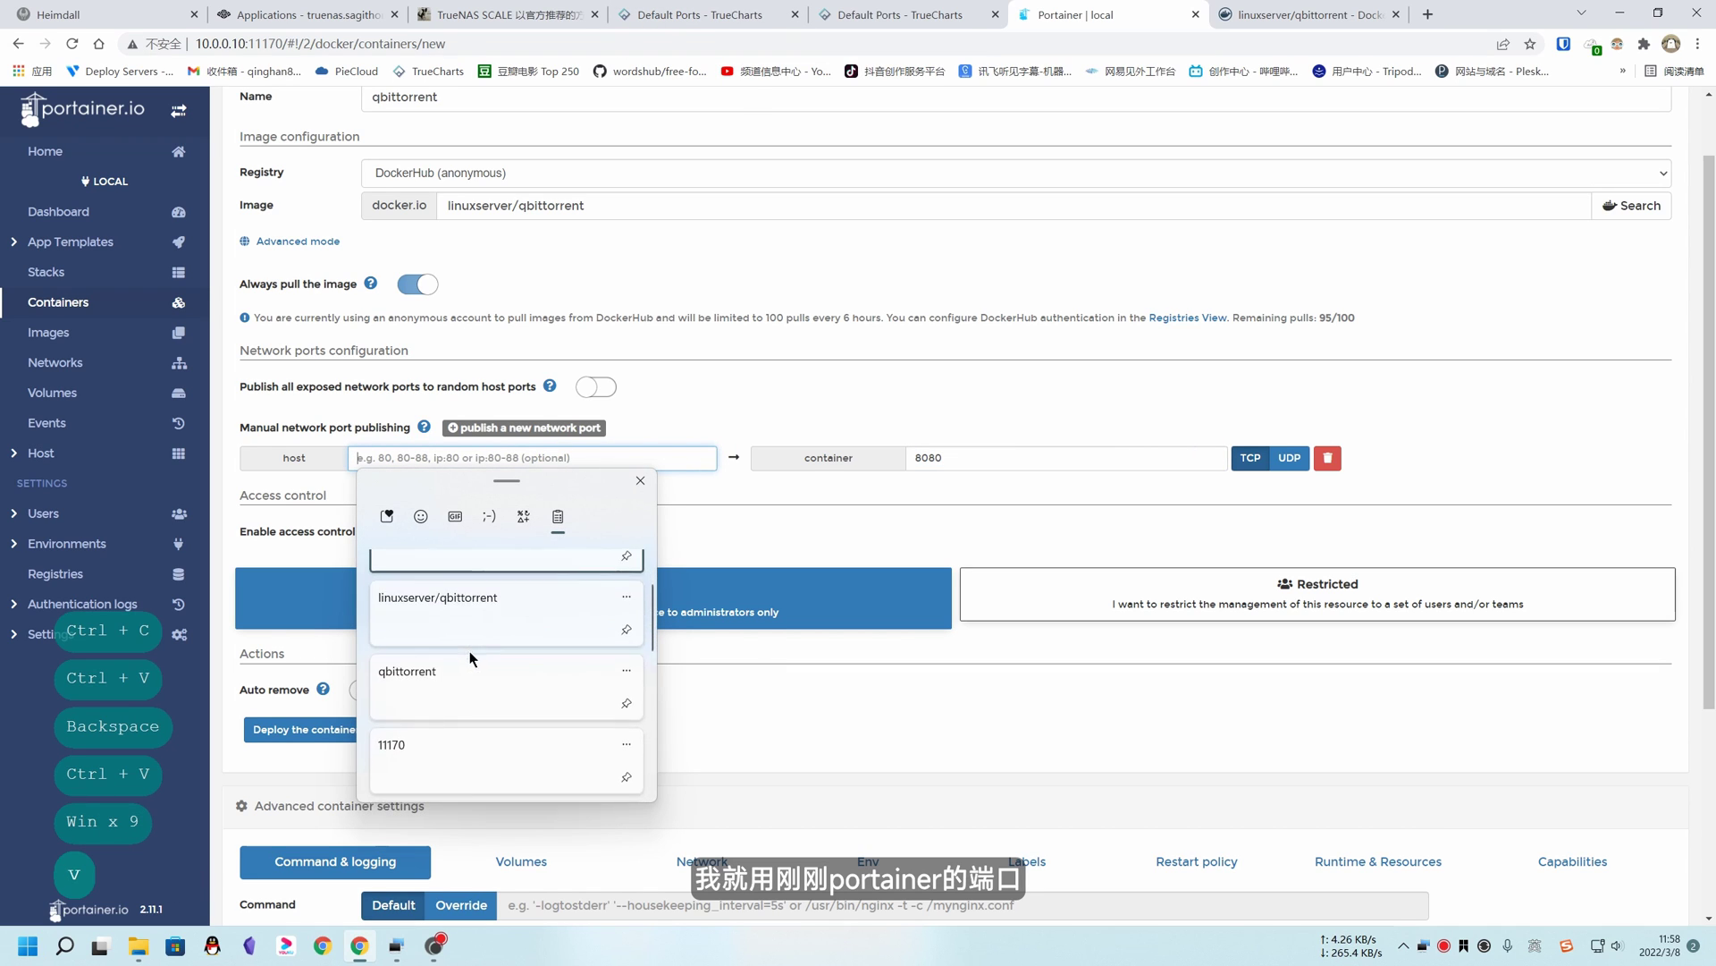
{"action": "left_click", "coordinate": [453, 701]}
{"action": "key", "text": "BackSpace"}
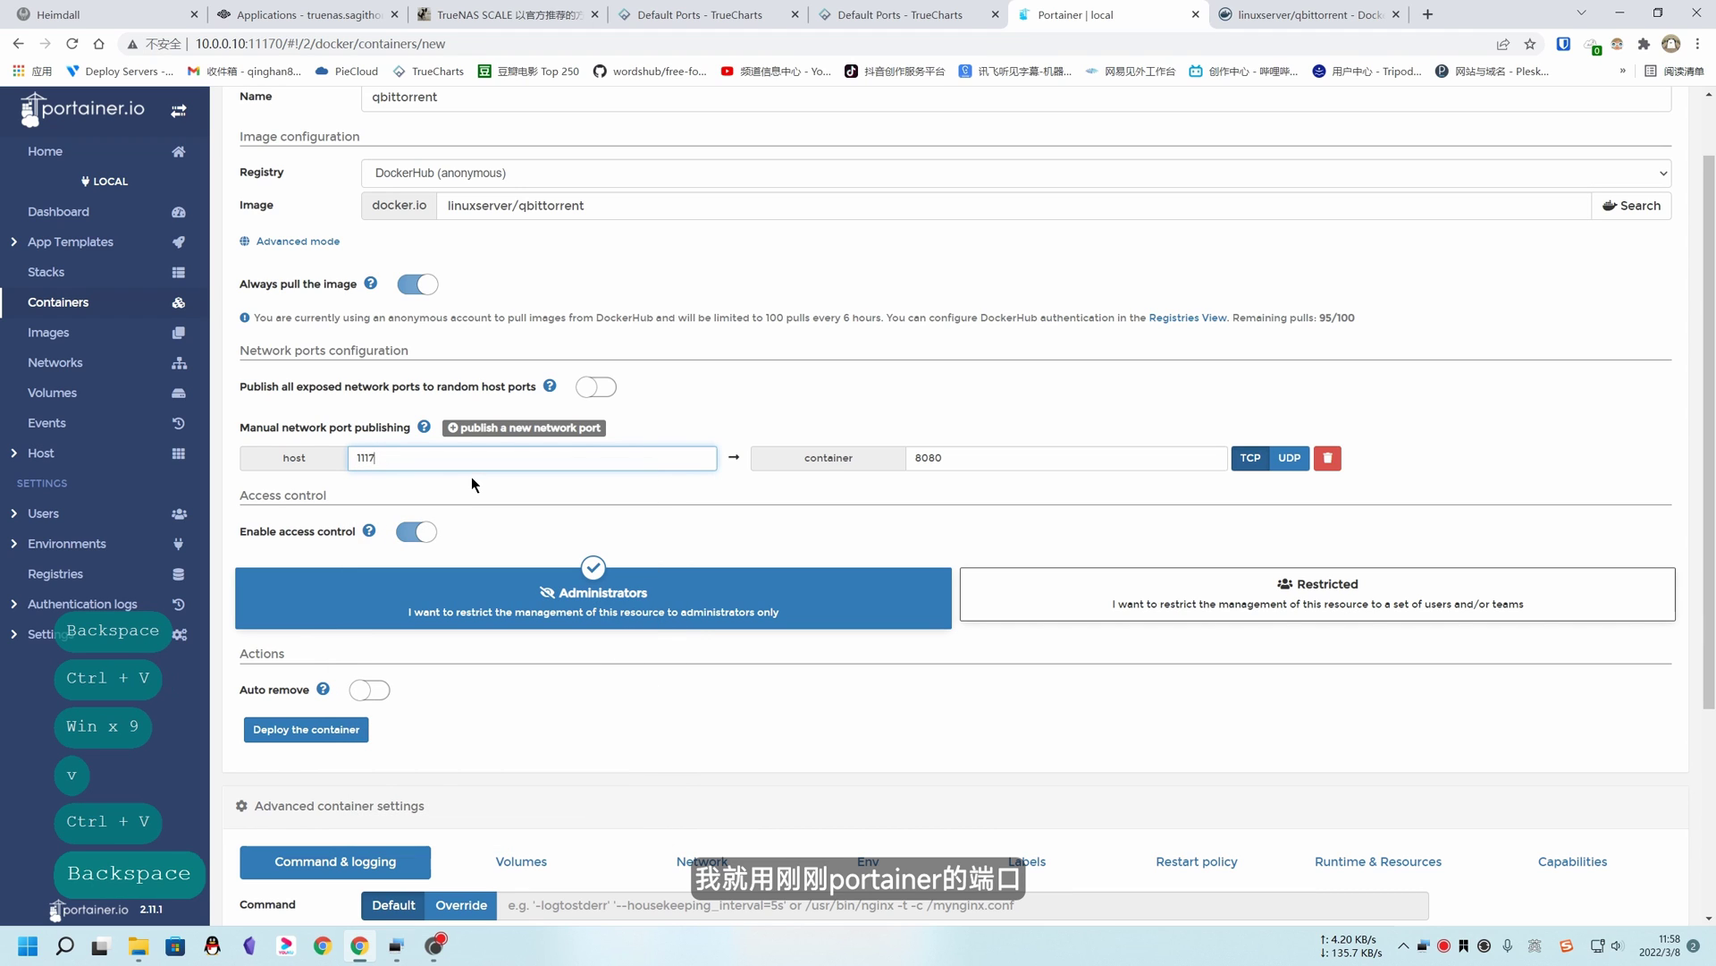
{"action": "type", "text": "1"}
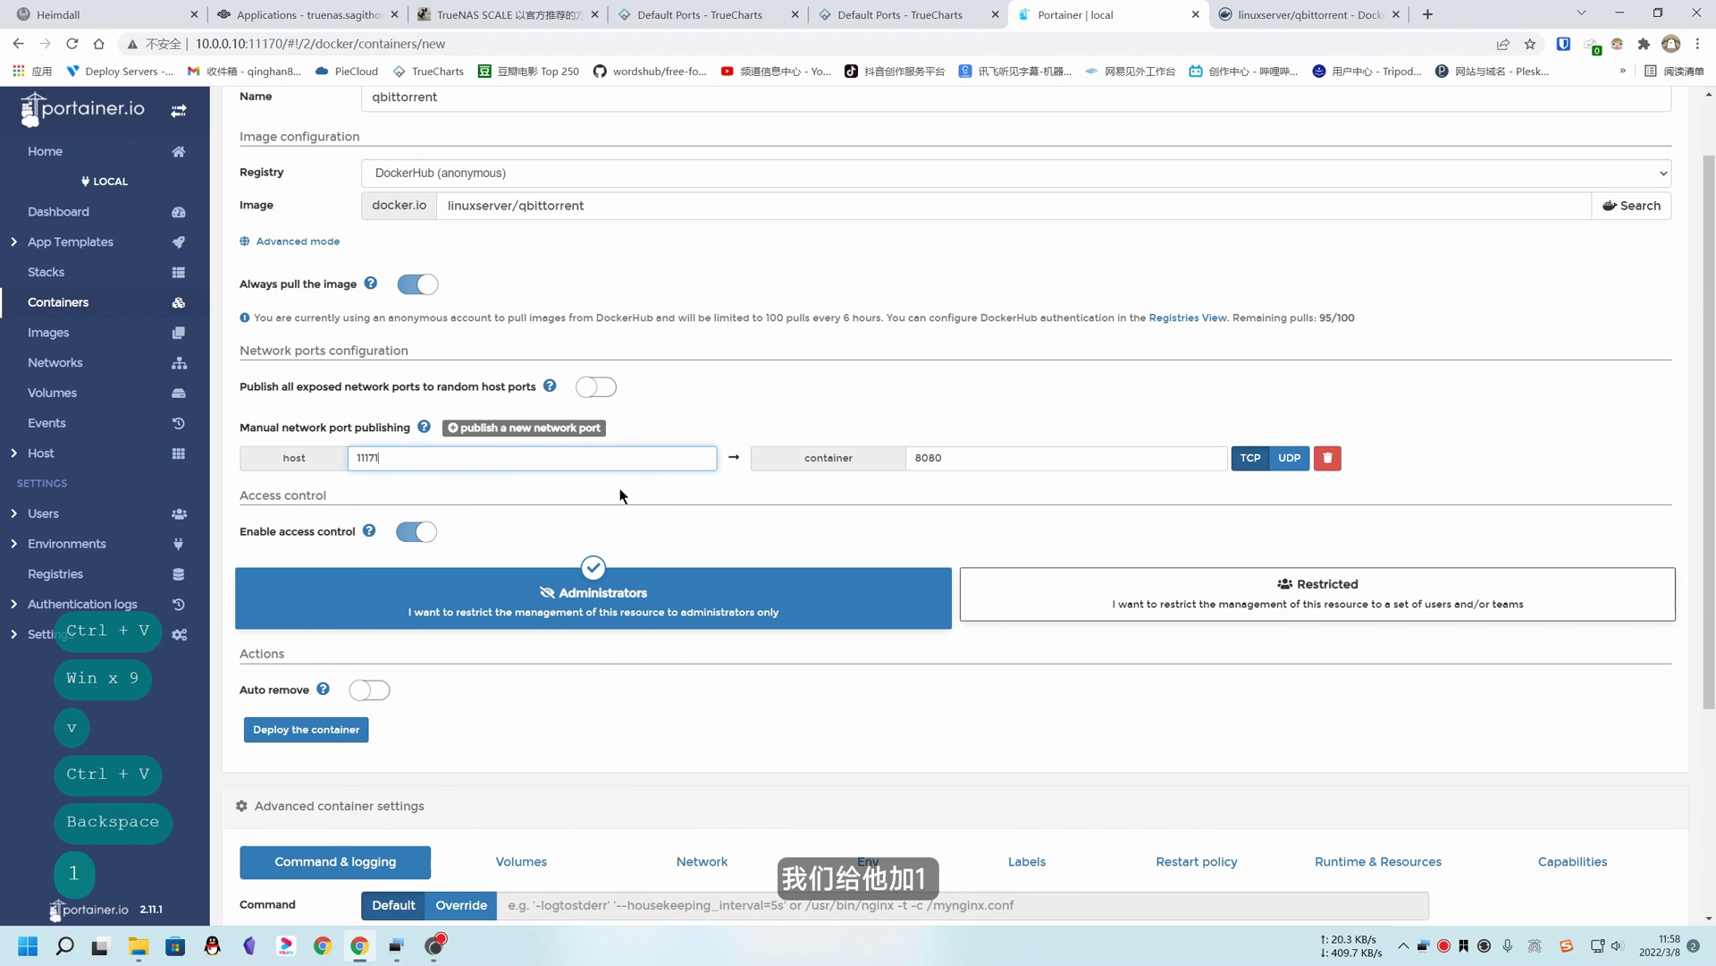
{"action": "left_click", "coordinate": [623, 491]}
{"action": "left_click", "coordinate": [1287, 9]}
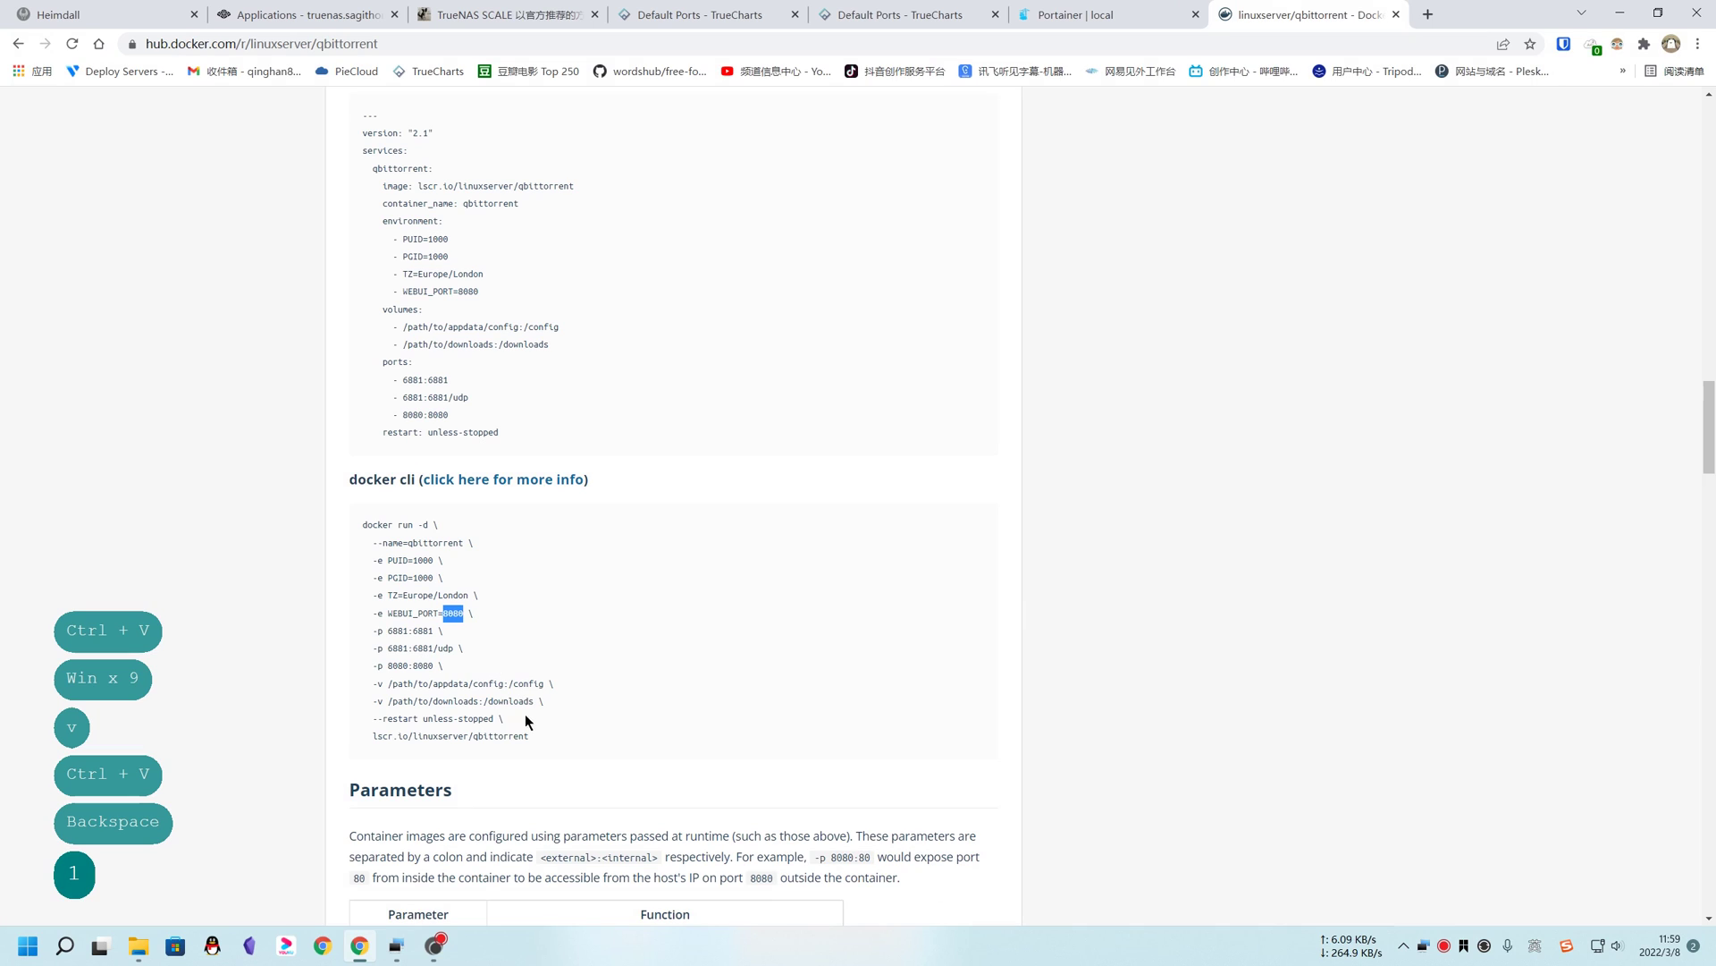
Step: Copy the /config container path from the docker cli example
{"action": "left_click_drag", "start_coordinate": [387, 631], "coordinate": [462, 649]}
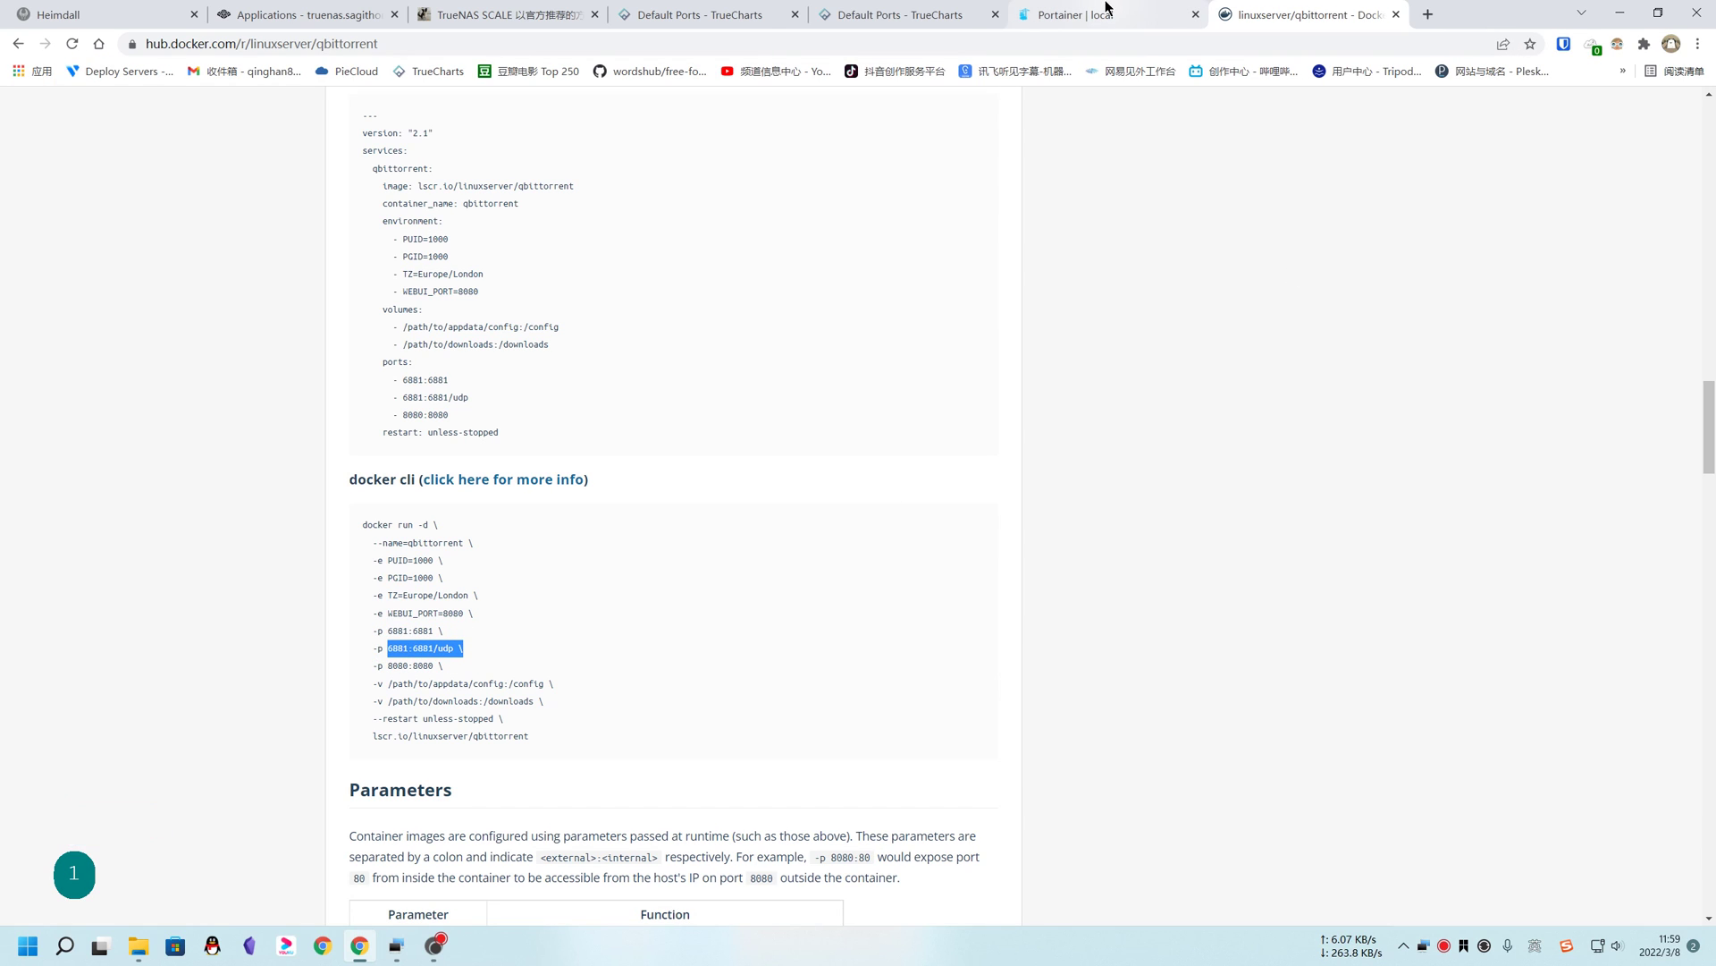
{"action": "left_click_drag", "start_coordinate": [509, 684], "coordinate": [549, 681]}
{"action": "key", "text": "ctrl+c"}
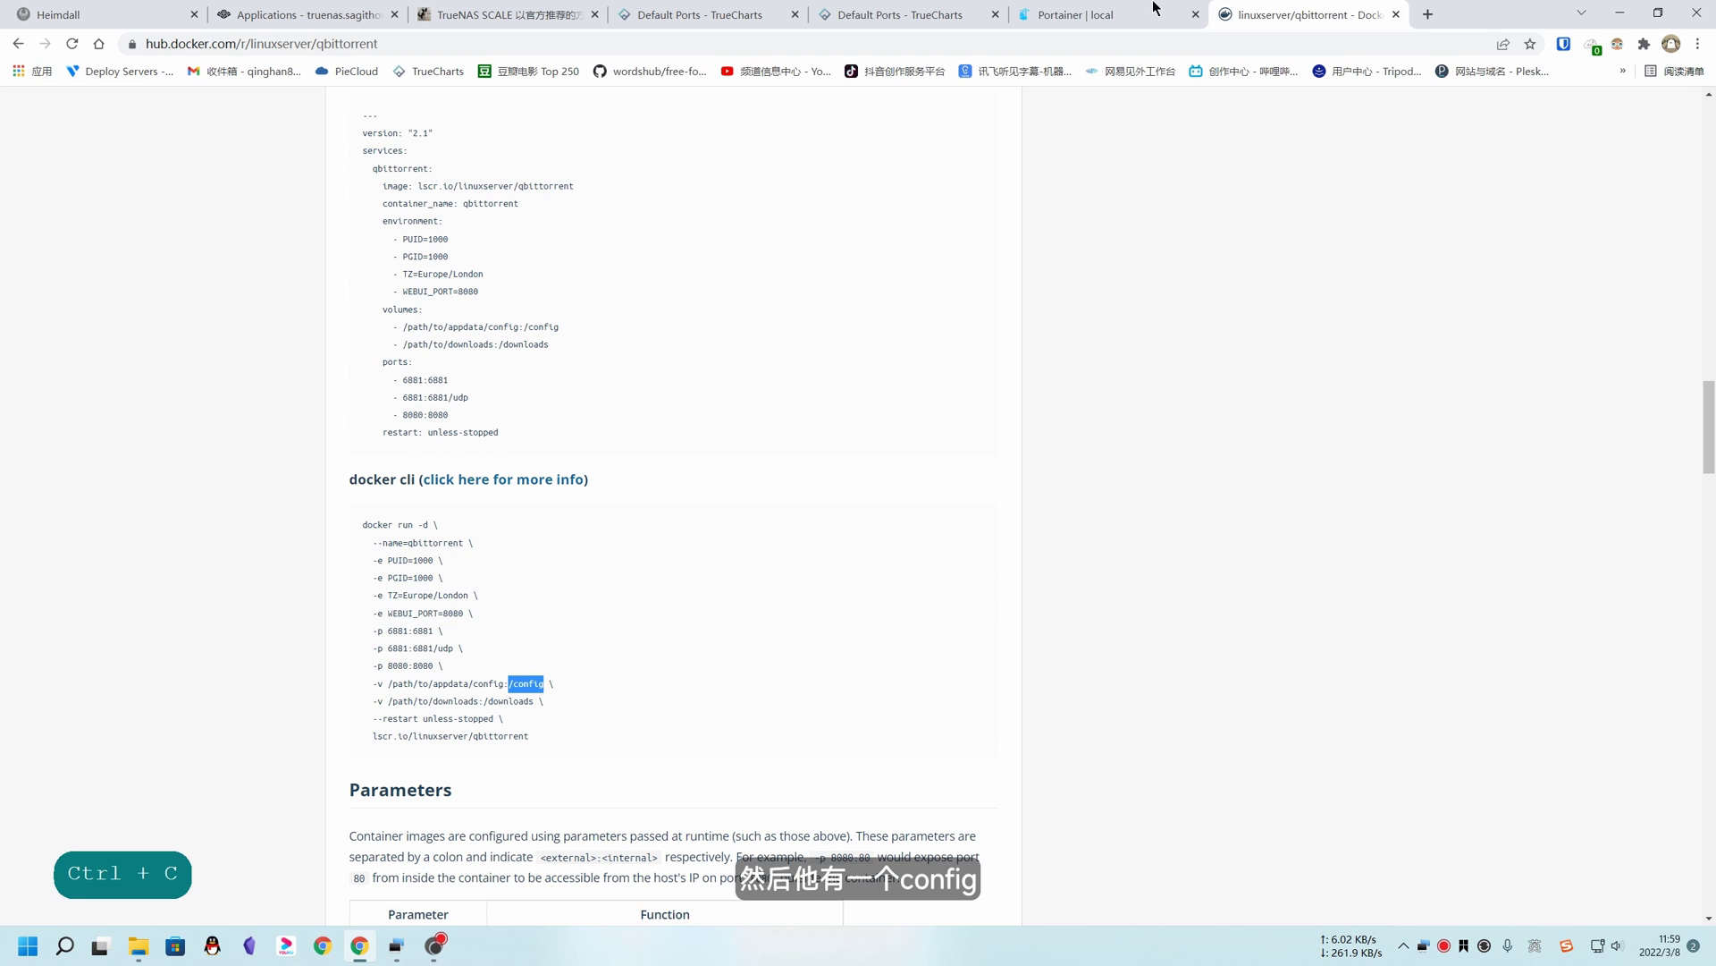
{"action": "left_click", "coordinate": [1106, 11]}
Step: Add a volume mapping on the Volumes tab with container path /config
{"action": "scroll", "coordinate": [626, 639], "scroll_direction": "down", "scroll_amount": 3}
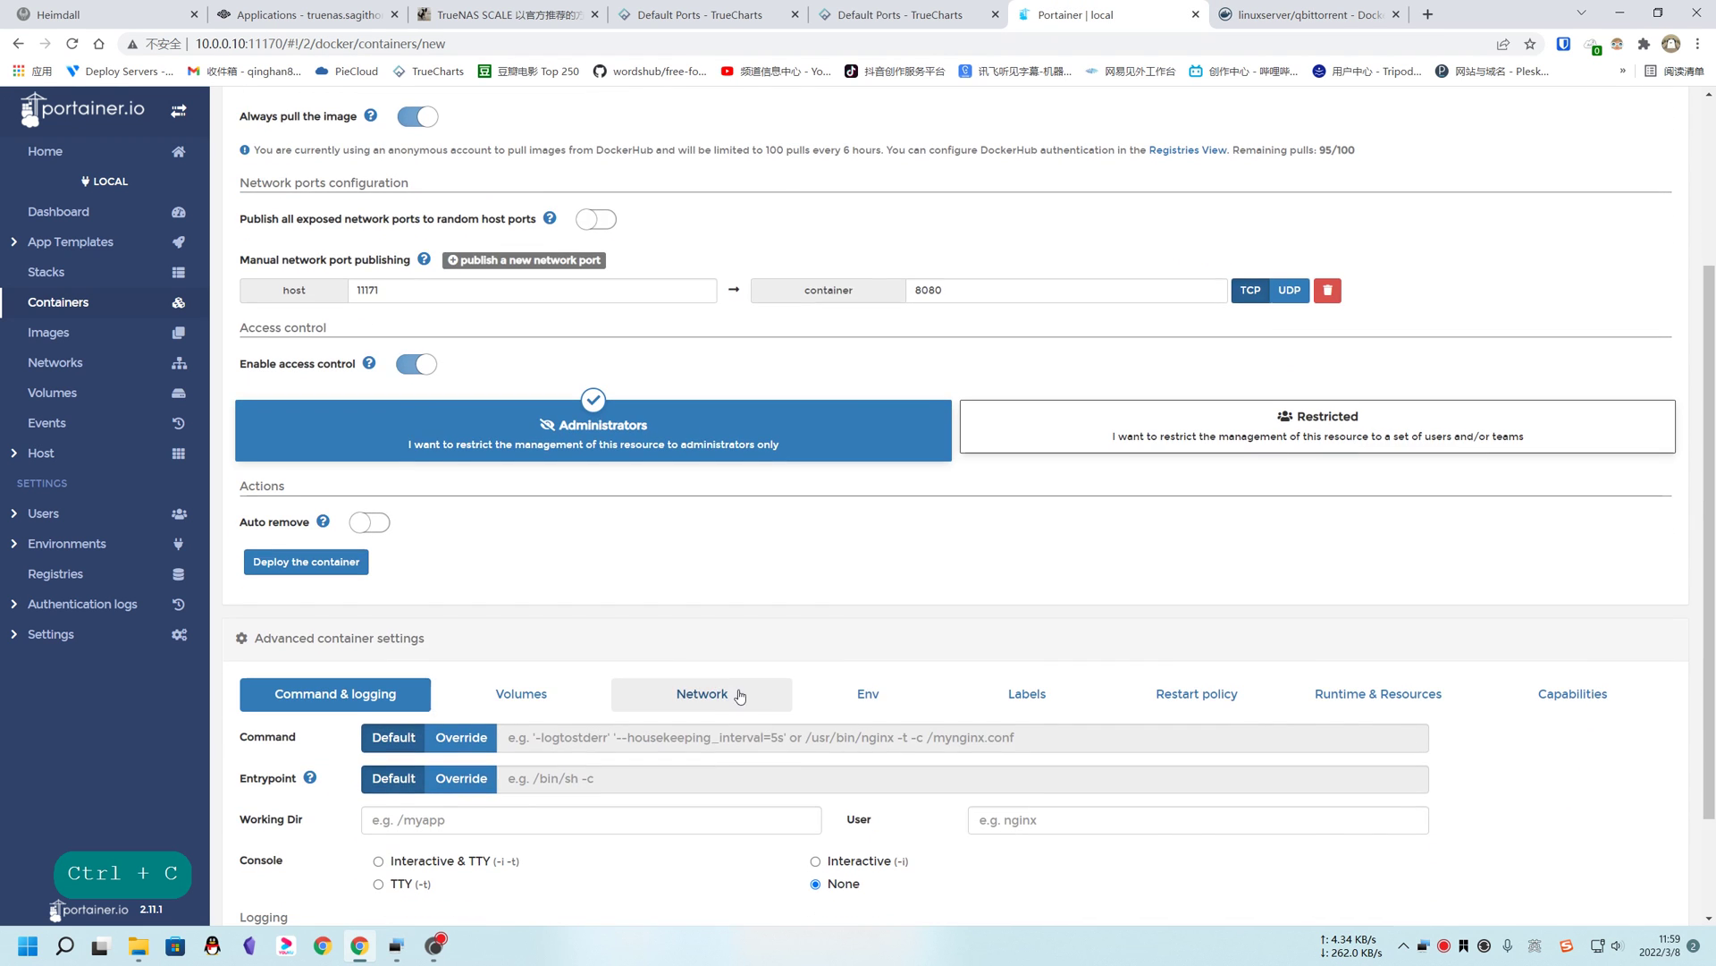
{"action": "left_click", "coordinate": [533, 693]}
{"action": "left_click", "coordinate": [424, 881]}
{"action": "scroll", "coordinate": [621, 721], "scroll_direction": "down", "scroll_amount": 1}
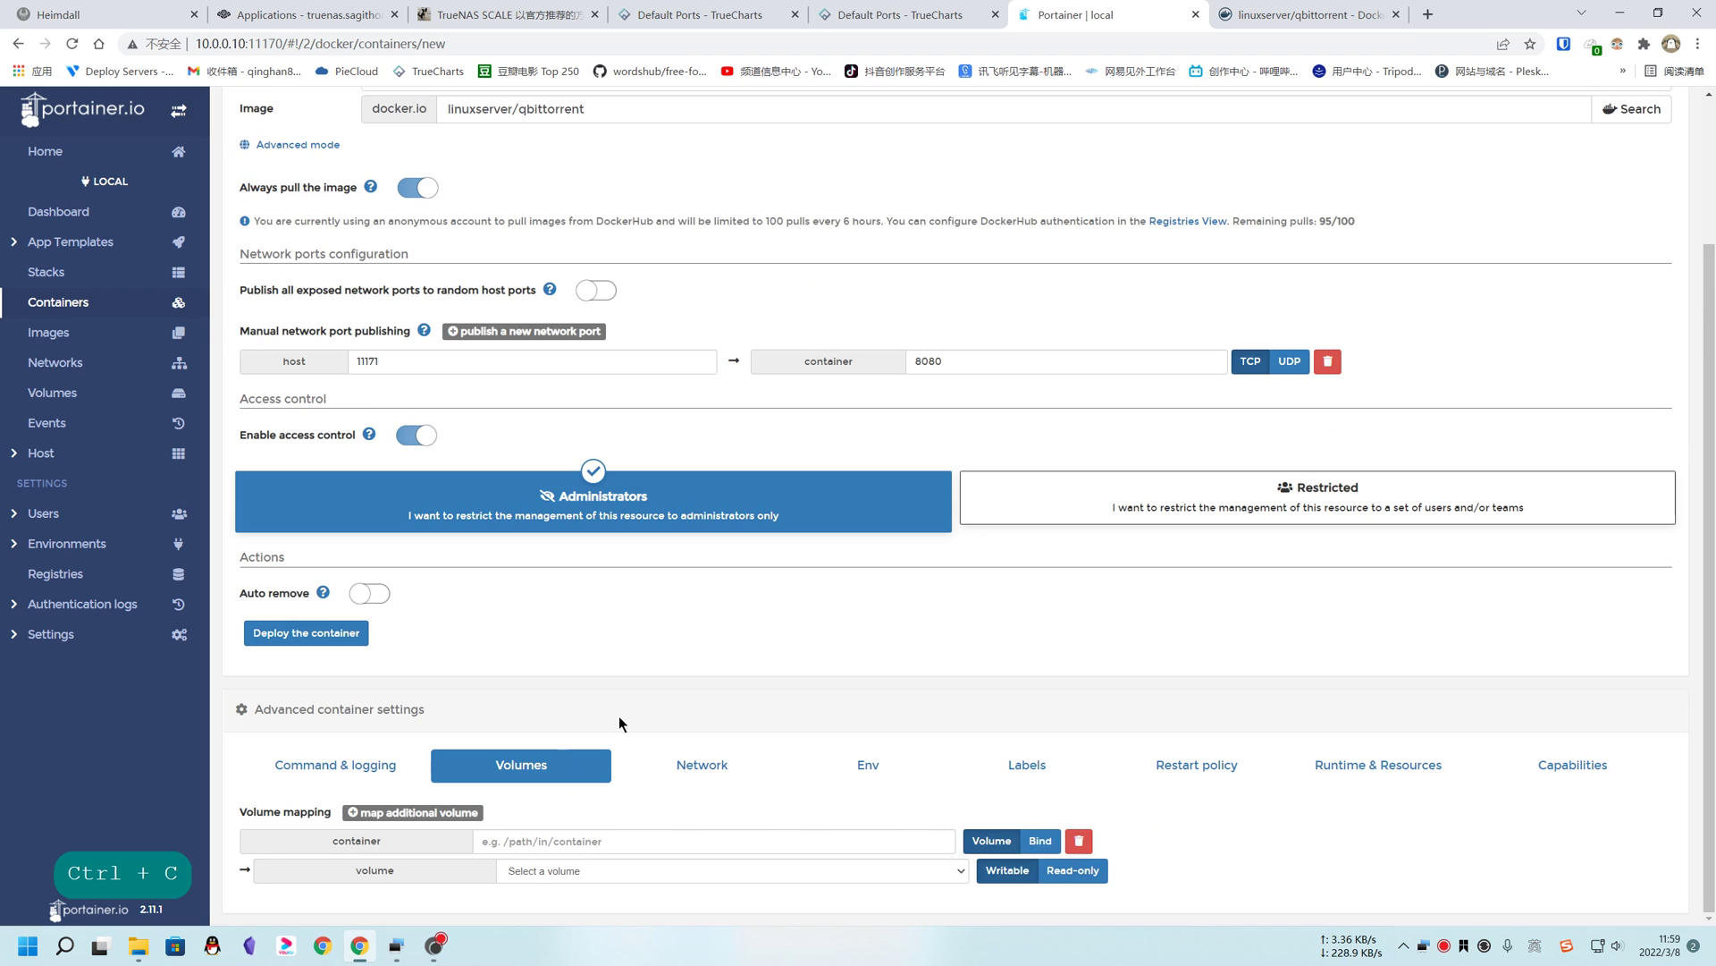
{"action": "left_click", "coordinate": [761, 839]}
{"action": "key", "text": "ctrl+v"}
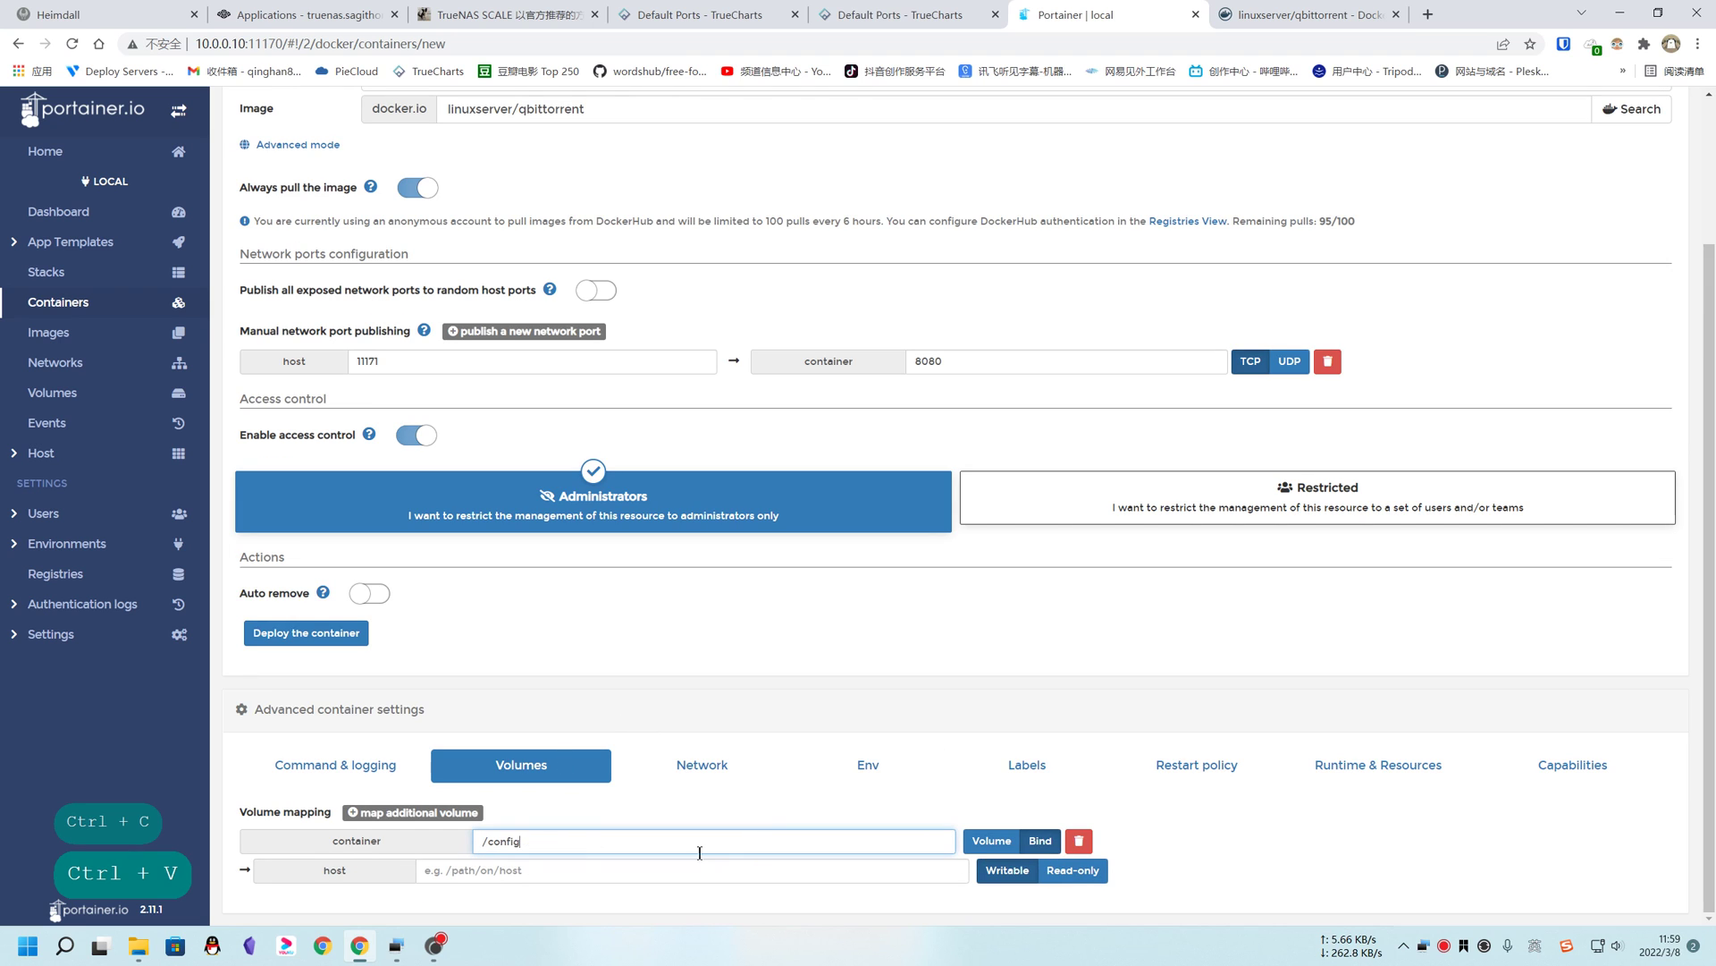
Step: Copy the qbittorrent folder's path (复制路径) from /mnt/SSD/apps/docker-compose in FinalShell
{"action": "left_click", "coordinate": [391, 947]}
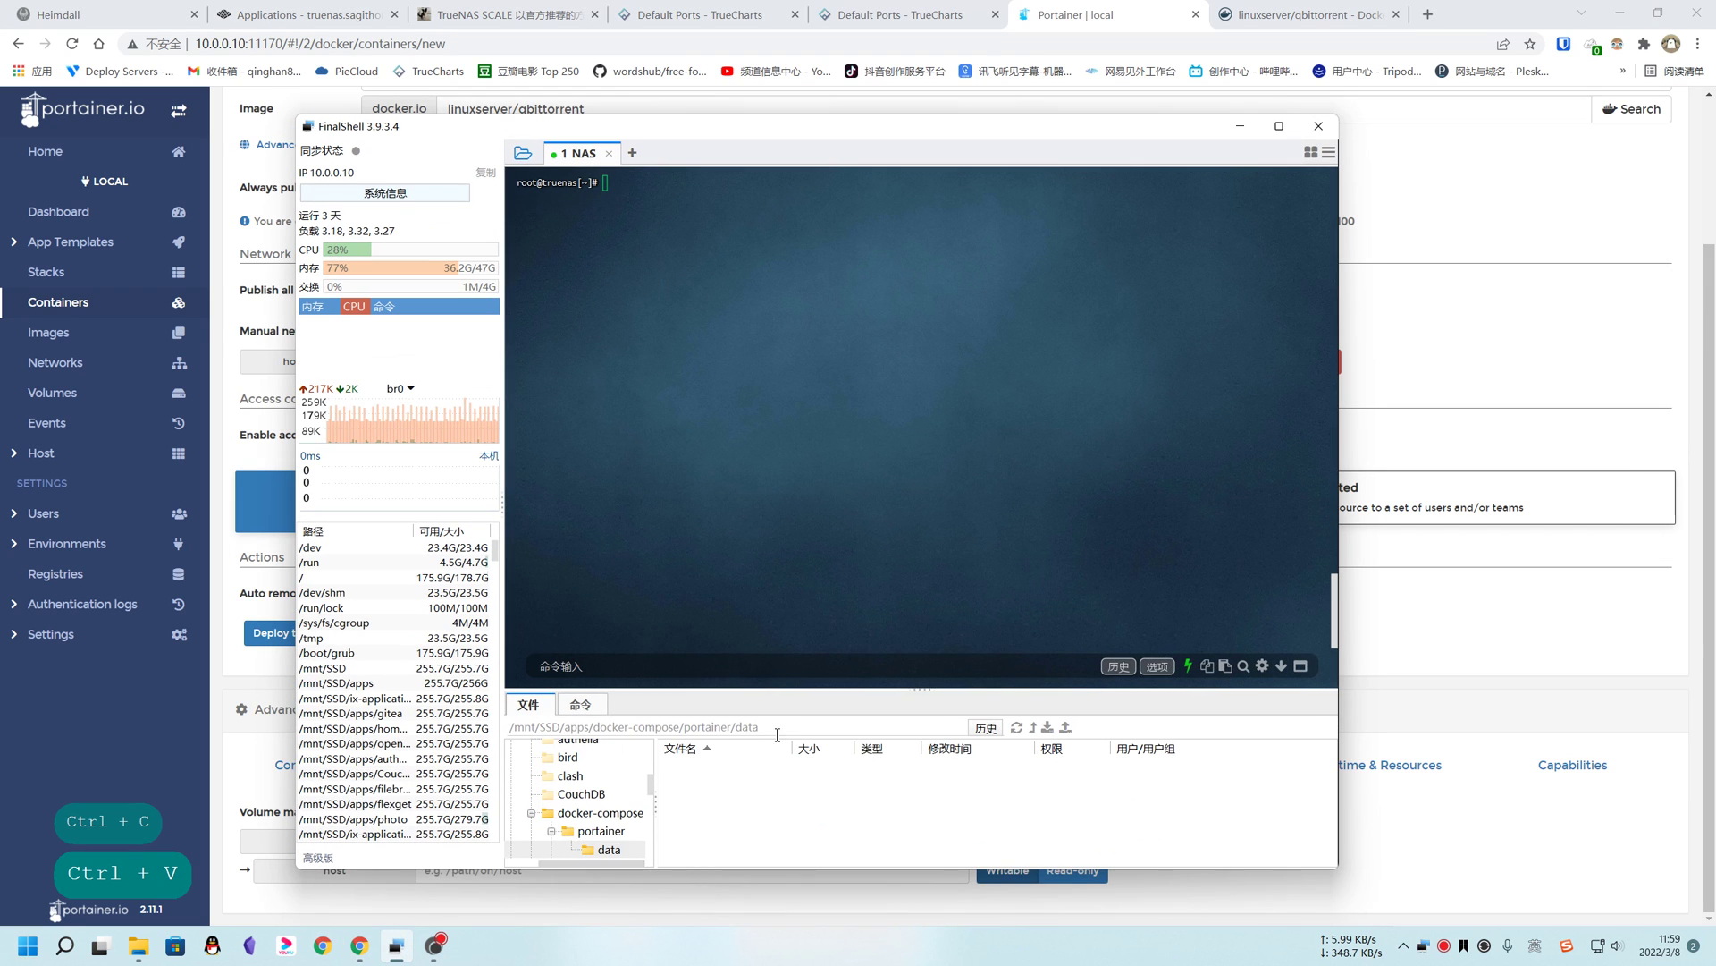
{"action": "left_click", "coordinate": [601, 832]}
{"action": "left_click", "coordinate": [601, 813]}
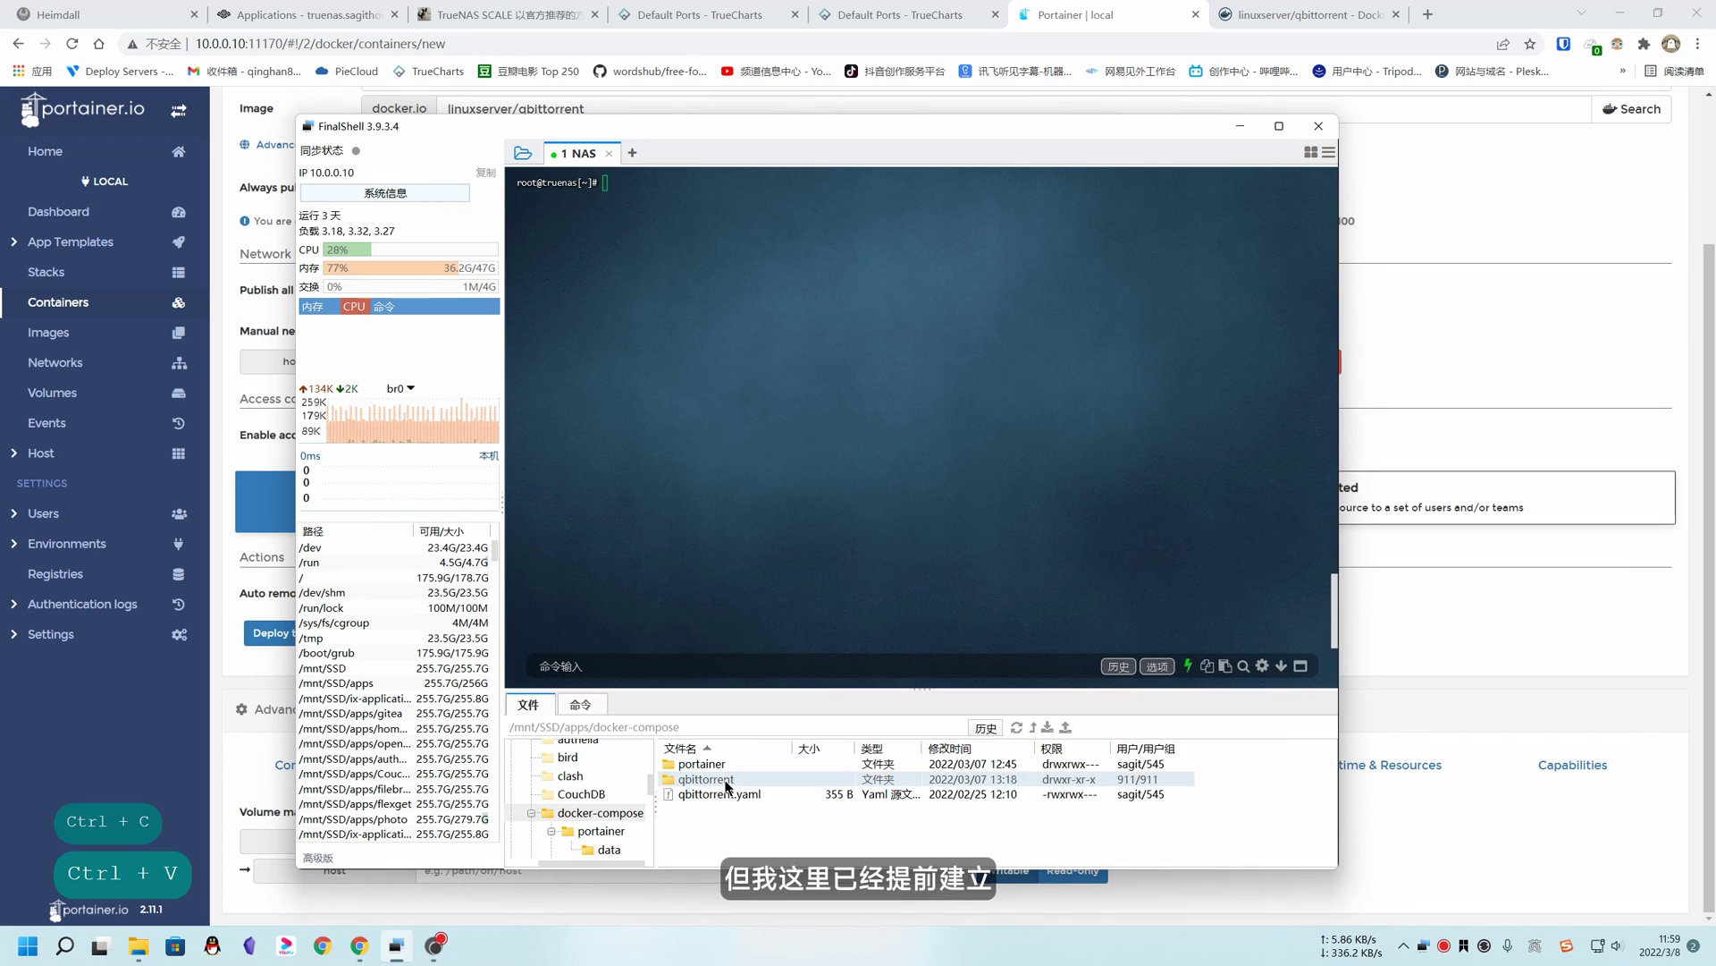
{"action": "double_click", "coordinate": [726, 781]}
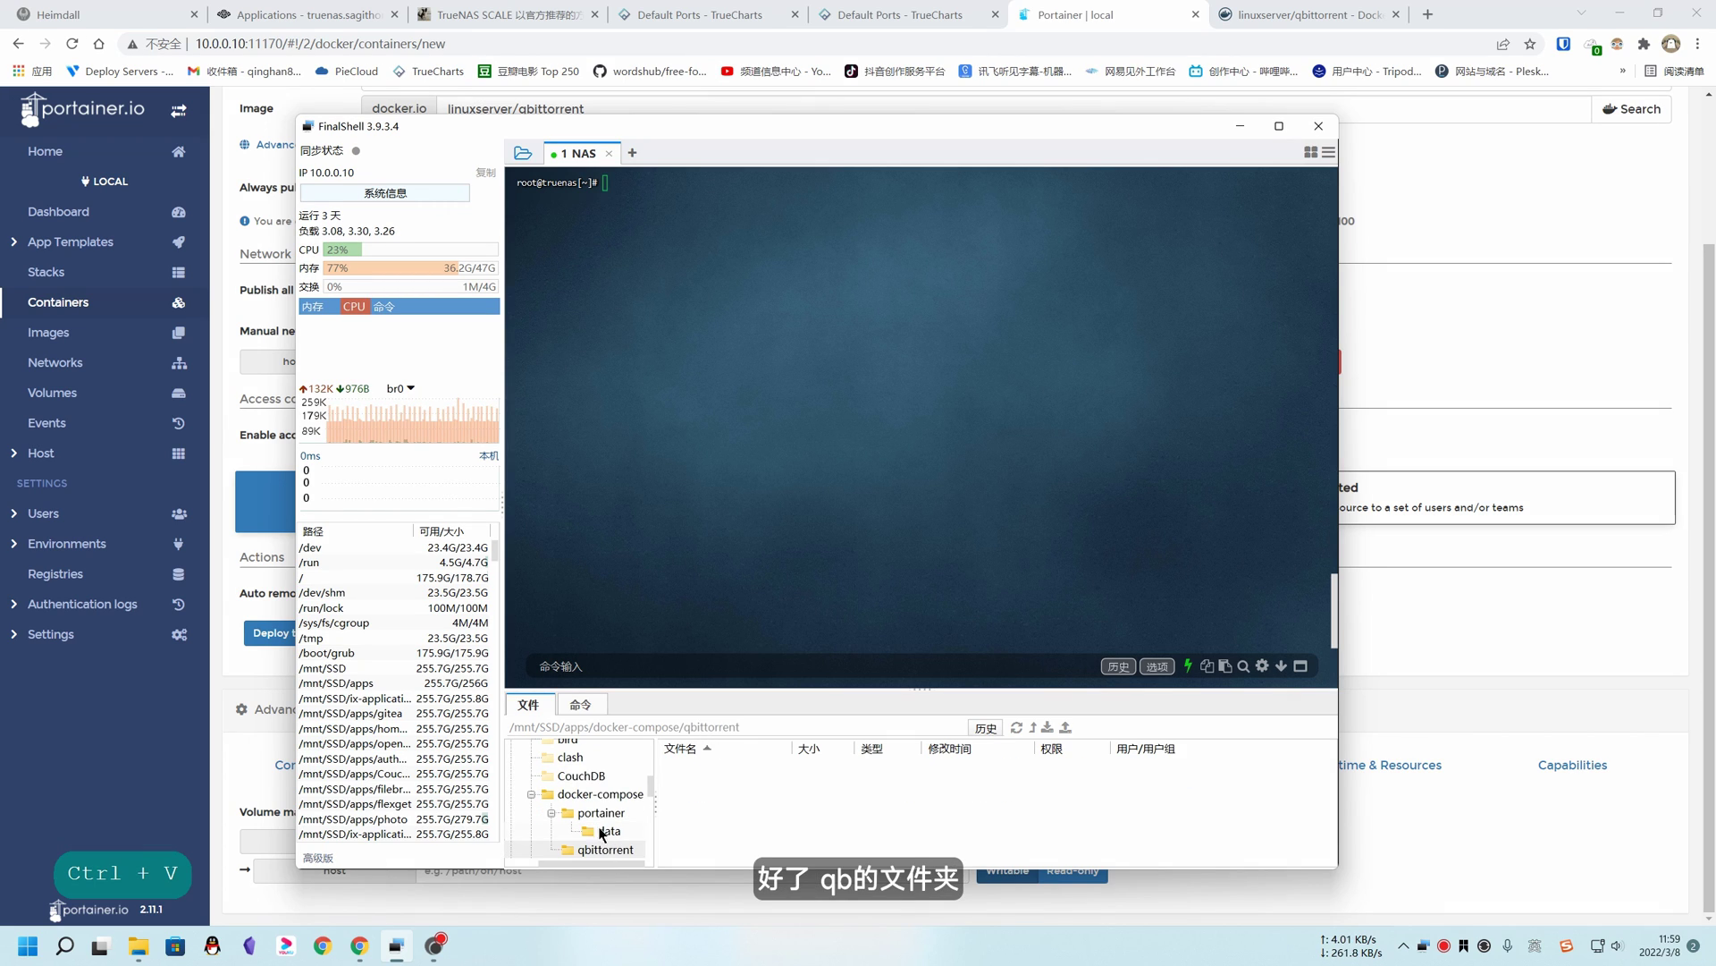
{"action": "left_click", "coordinate": [608, 795]}
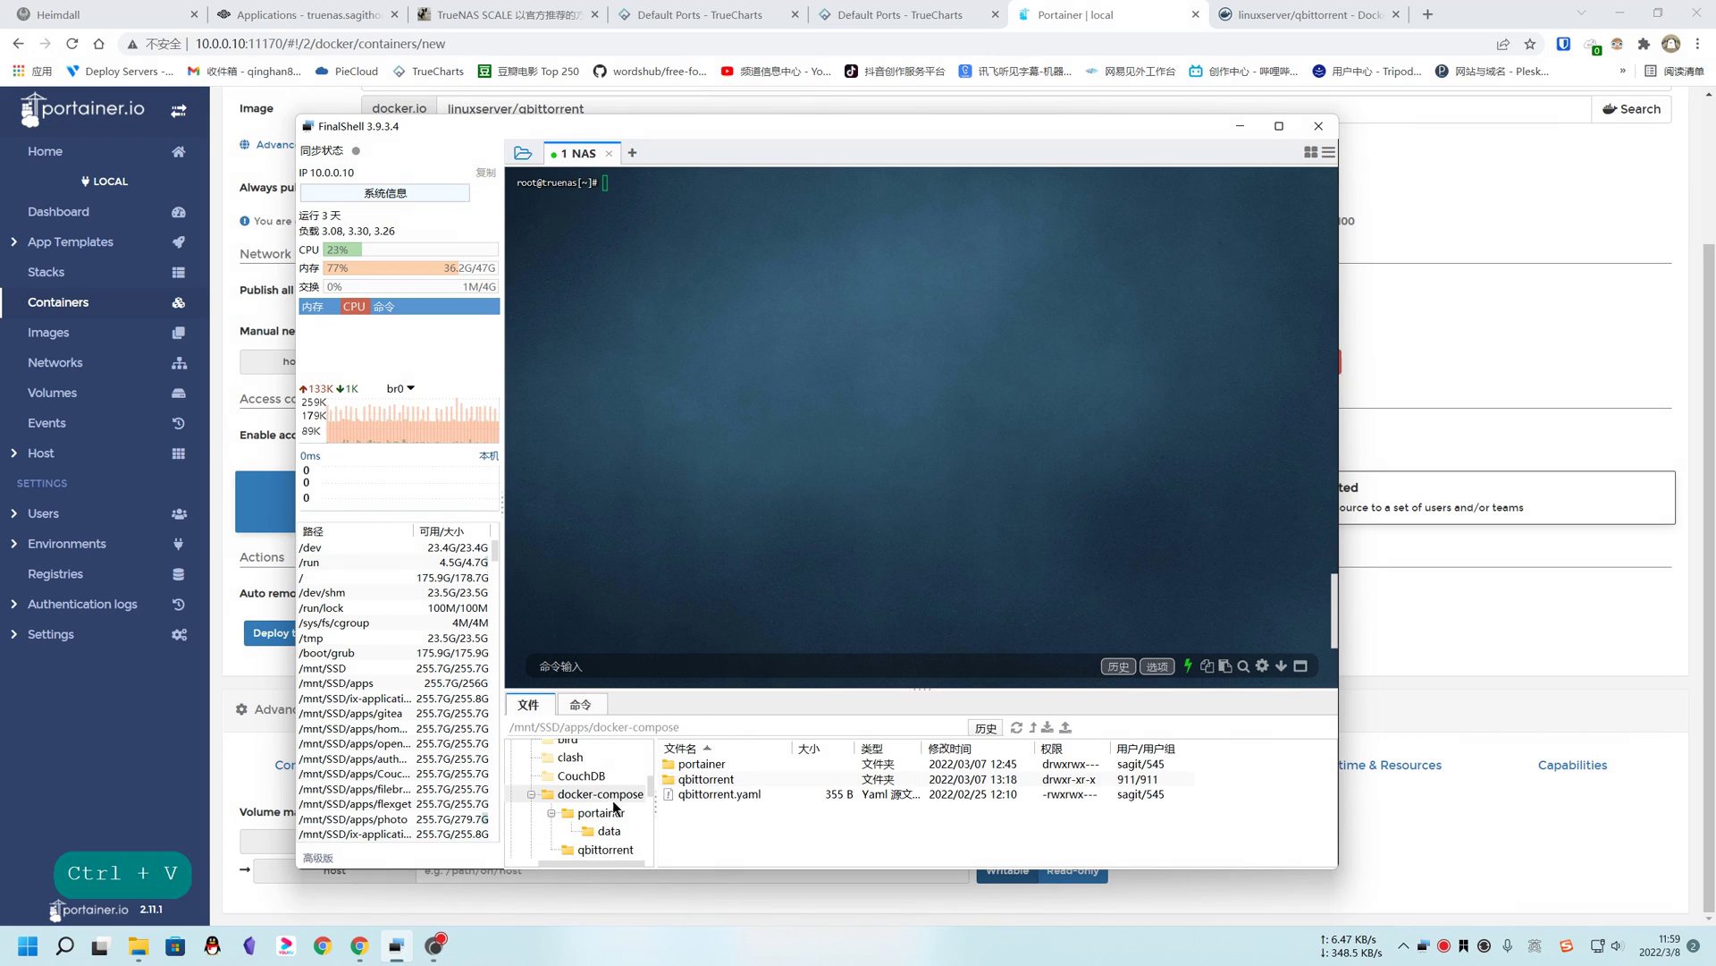
{"action": "right_click", "coordinate": [719, 778]}
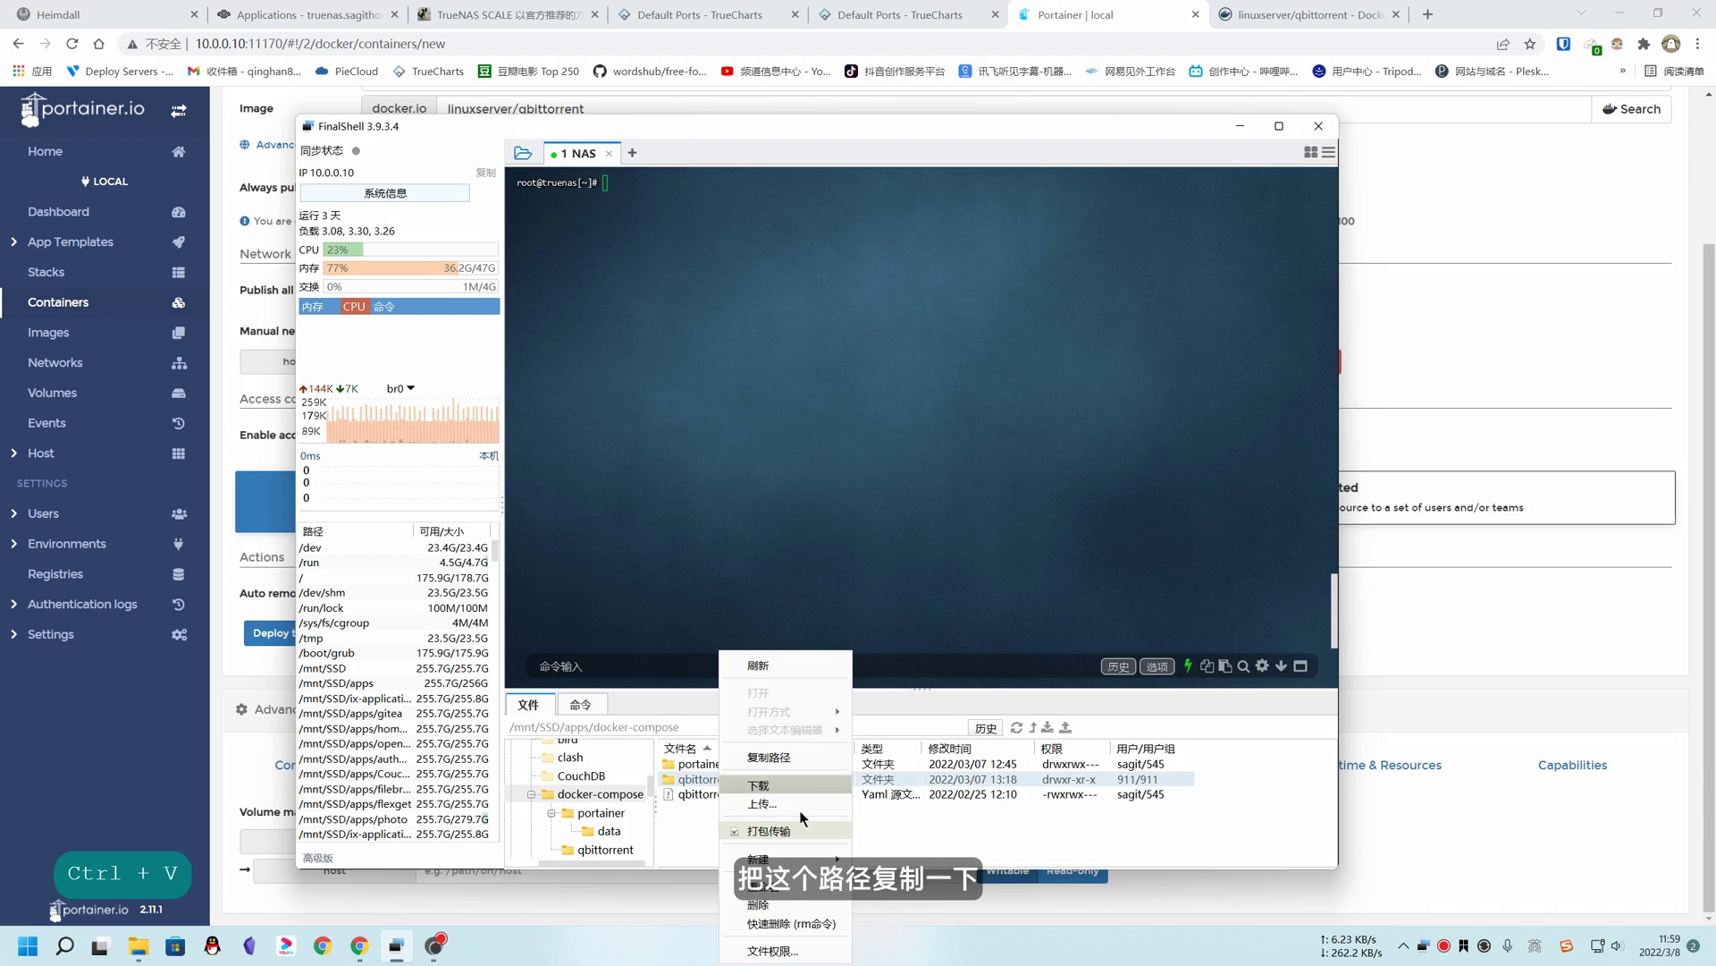
{"action": "left_click", "coordinate": [768, 756]}
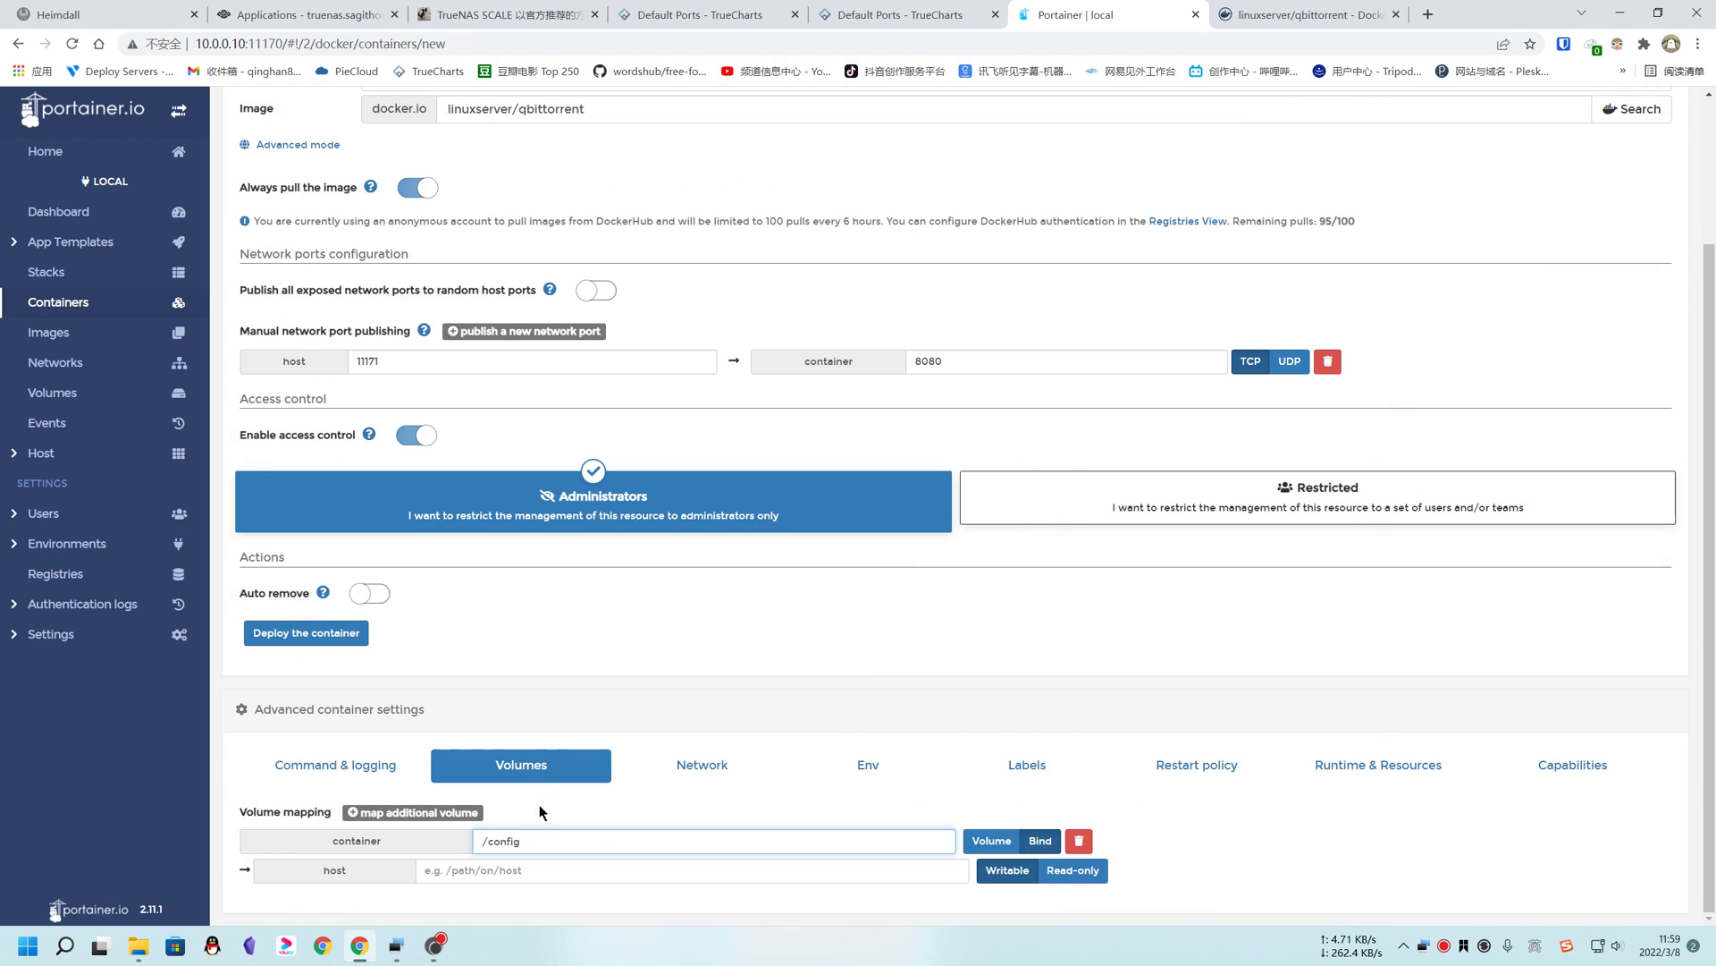
Step: Bind /config to host /mnt/SSD/apps/docker-compose/qbittorrent and add an environment variable row
{"action": "left_click", "coordinate": [512, 872]}
{"action": "key", "text": "ctrl+v"}
{"action": "key", "text": "ctrl+v"}
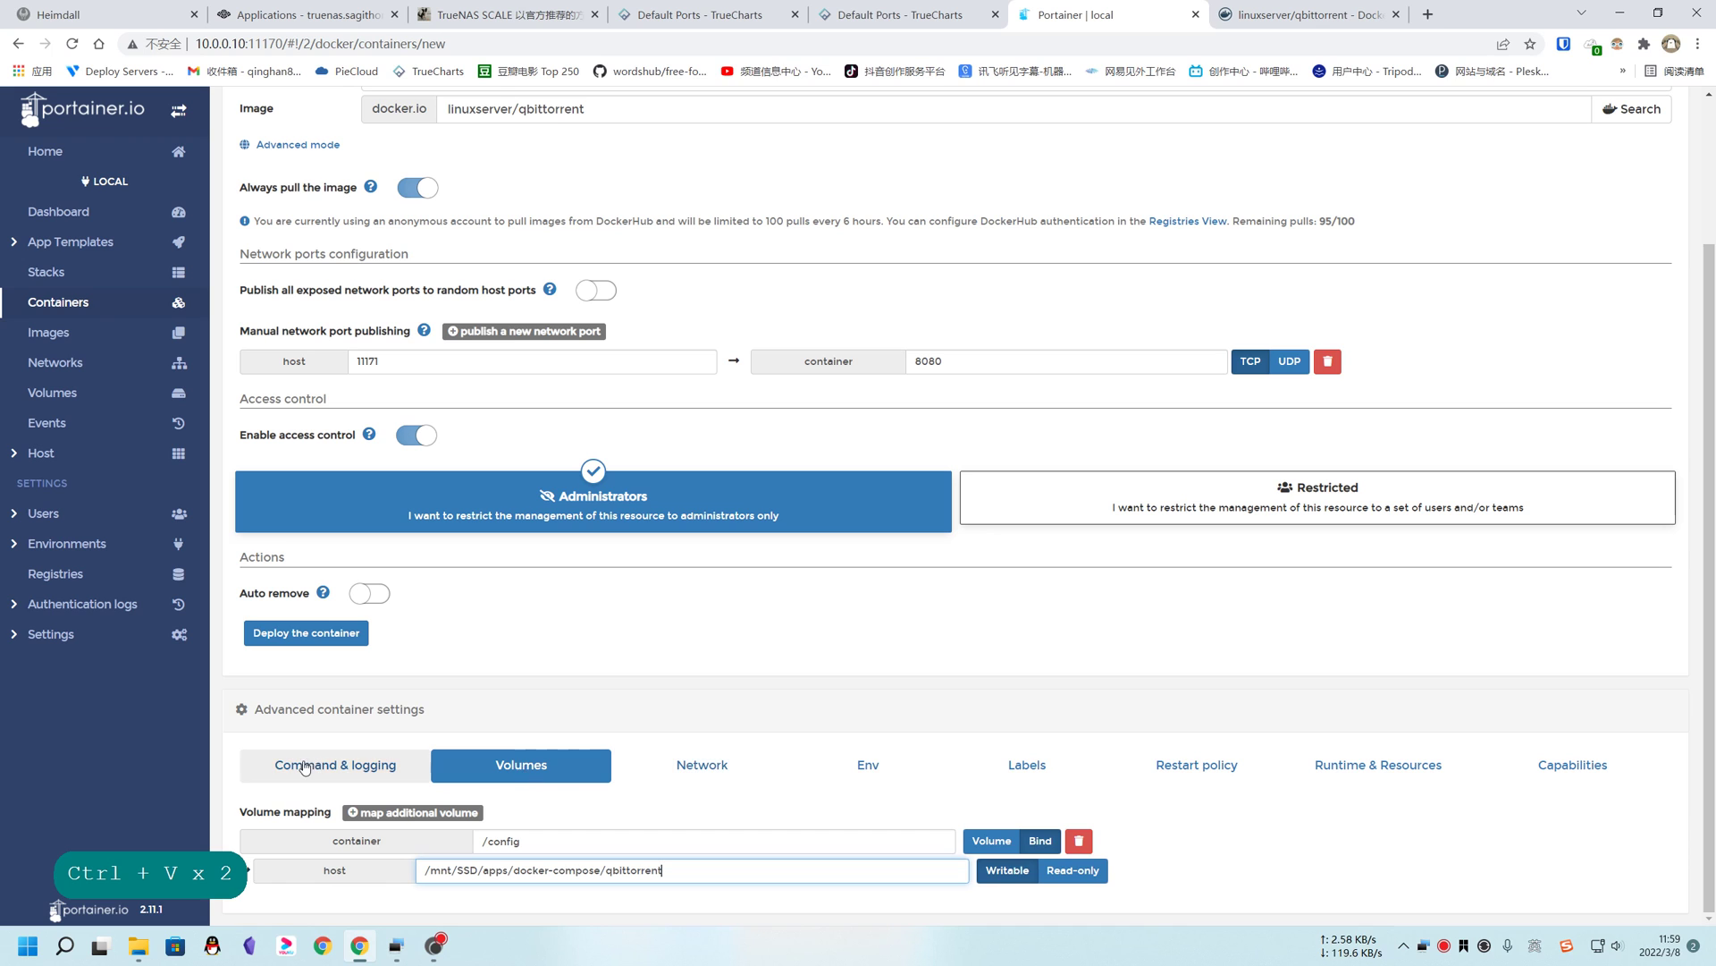
{"action": "left_click", "coordinate": [855, 767]}
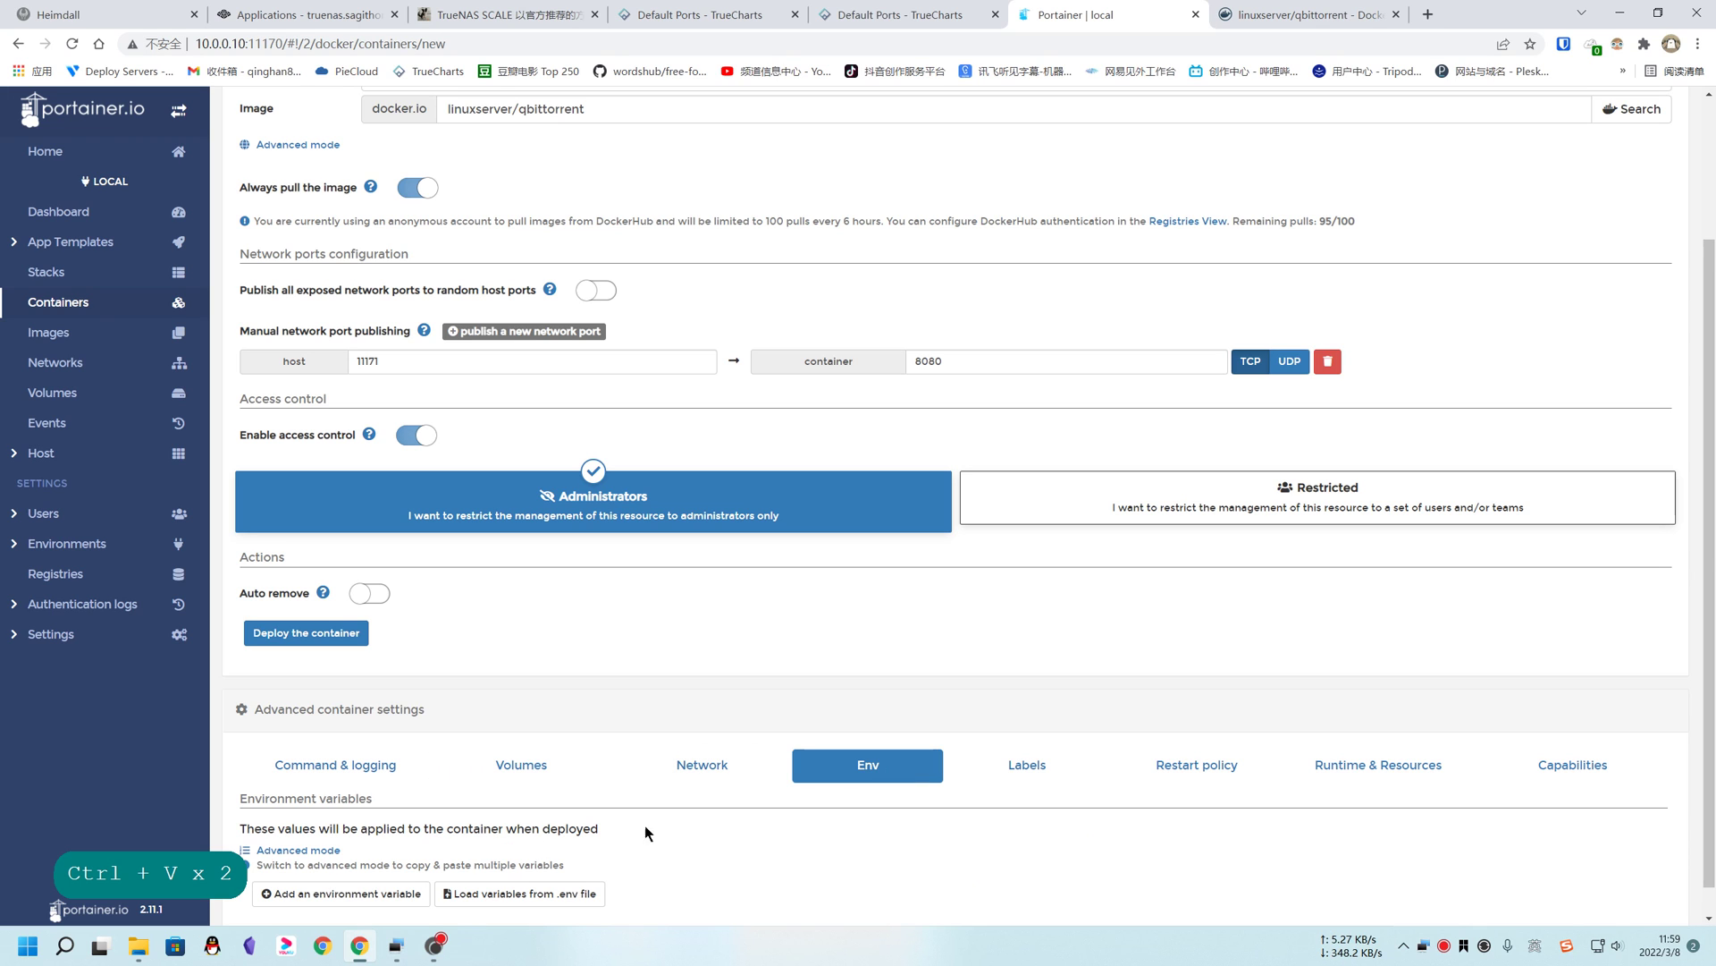
{"action": "left_click", "coordinate": [341, 893]}
{"action": "scroll", "coordinate": [630, 790], "scroll_direction": "down", "scroll_amount": 1}
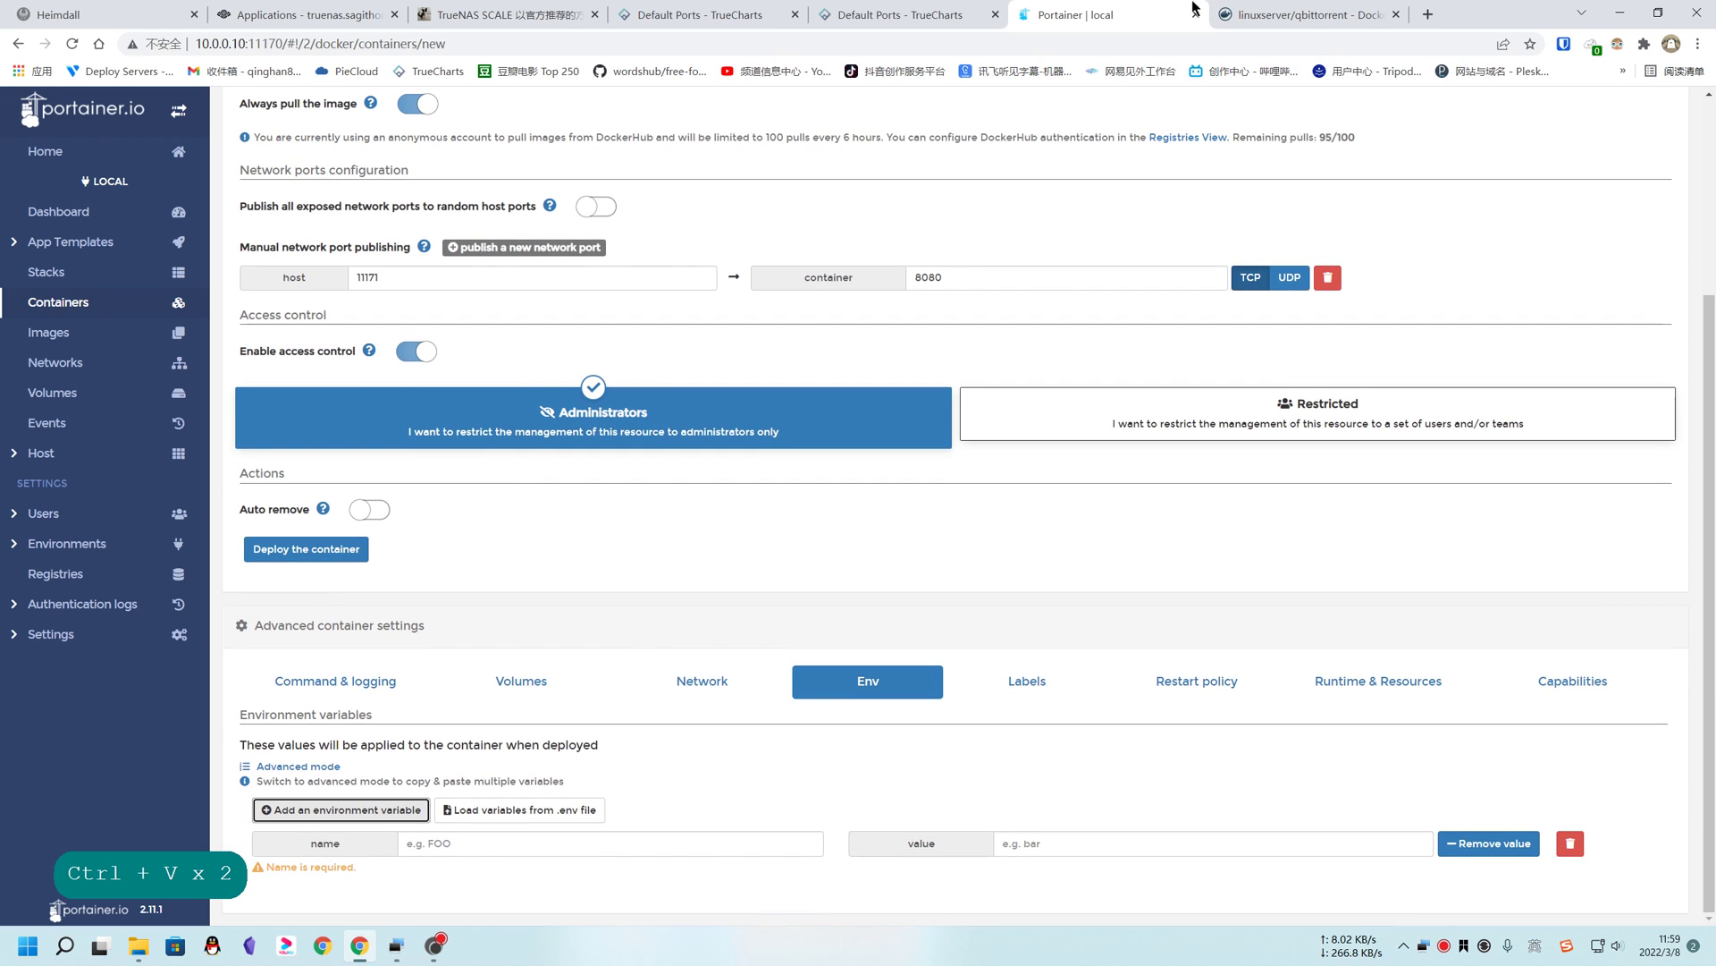
Step: Set the environment variable WEBUI_PORT to 8080
{"action": "left_click", "coordinate": [1283, 12]}
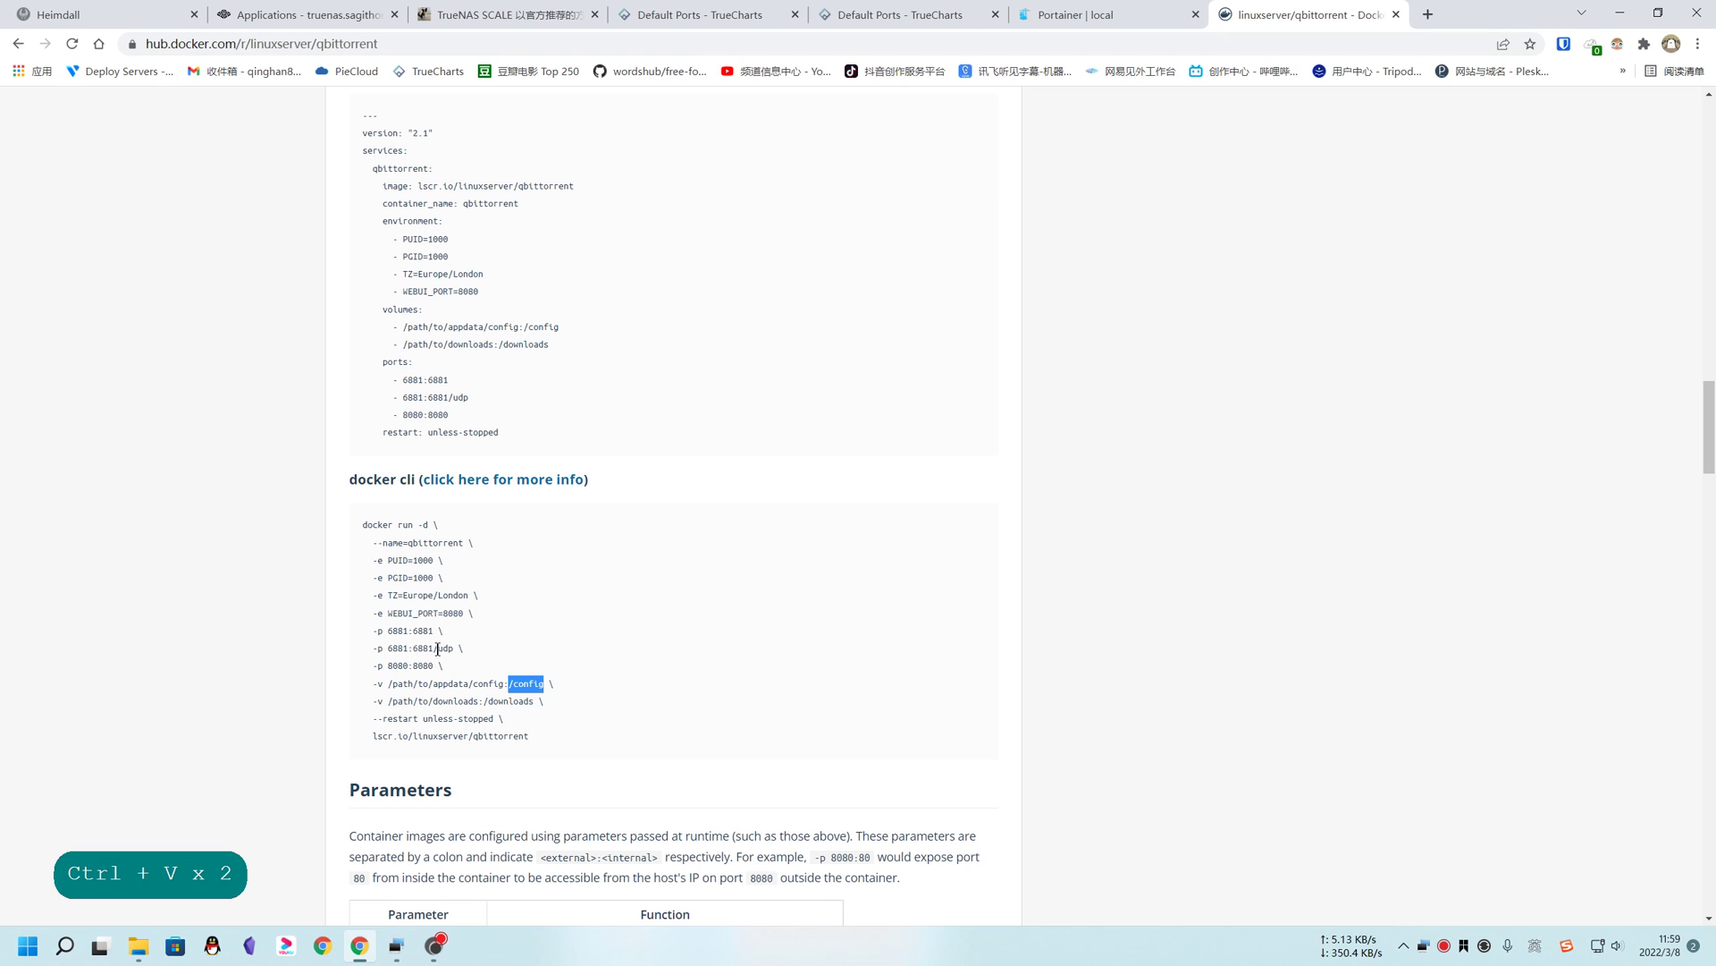
{"action": "left_click_drag", "start_coordinate": [388, 613], "coordinate": [438, 613]}
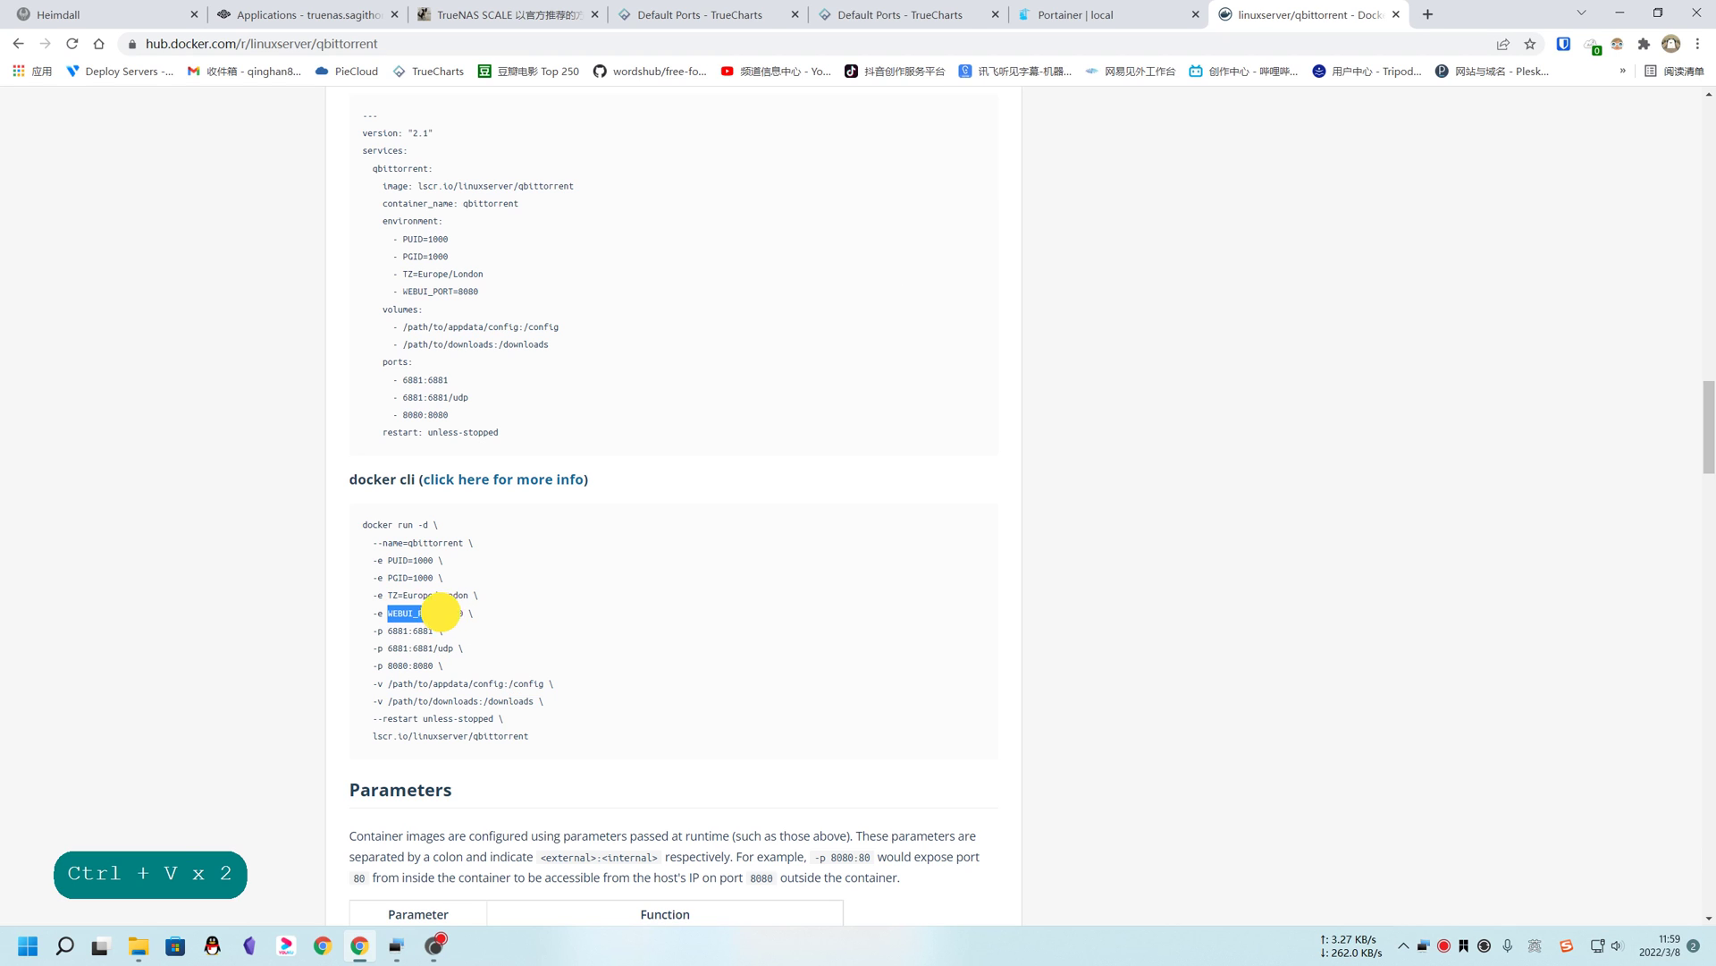
{"action": "key", "text": "ctrl+c"}
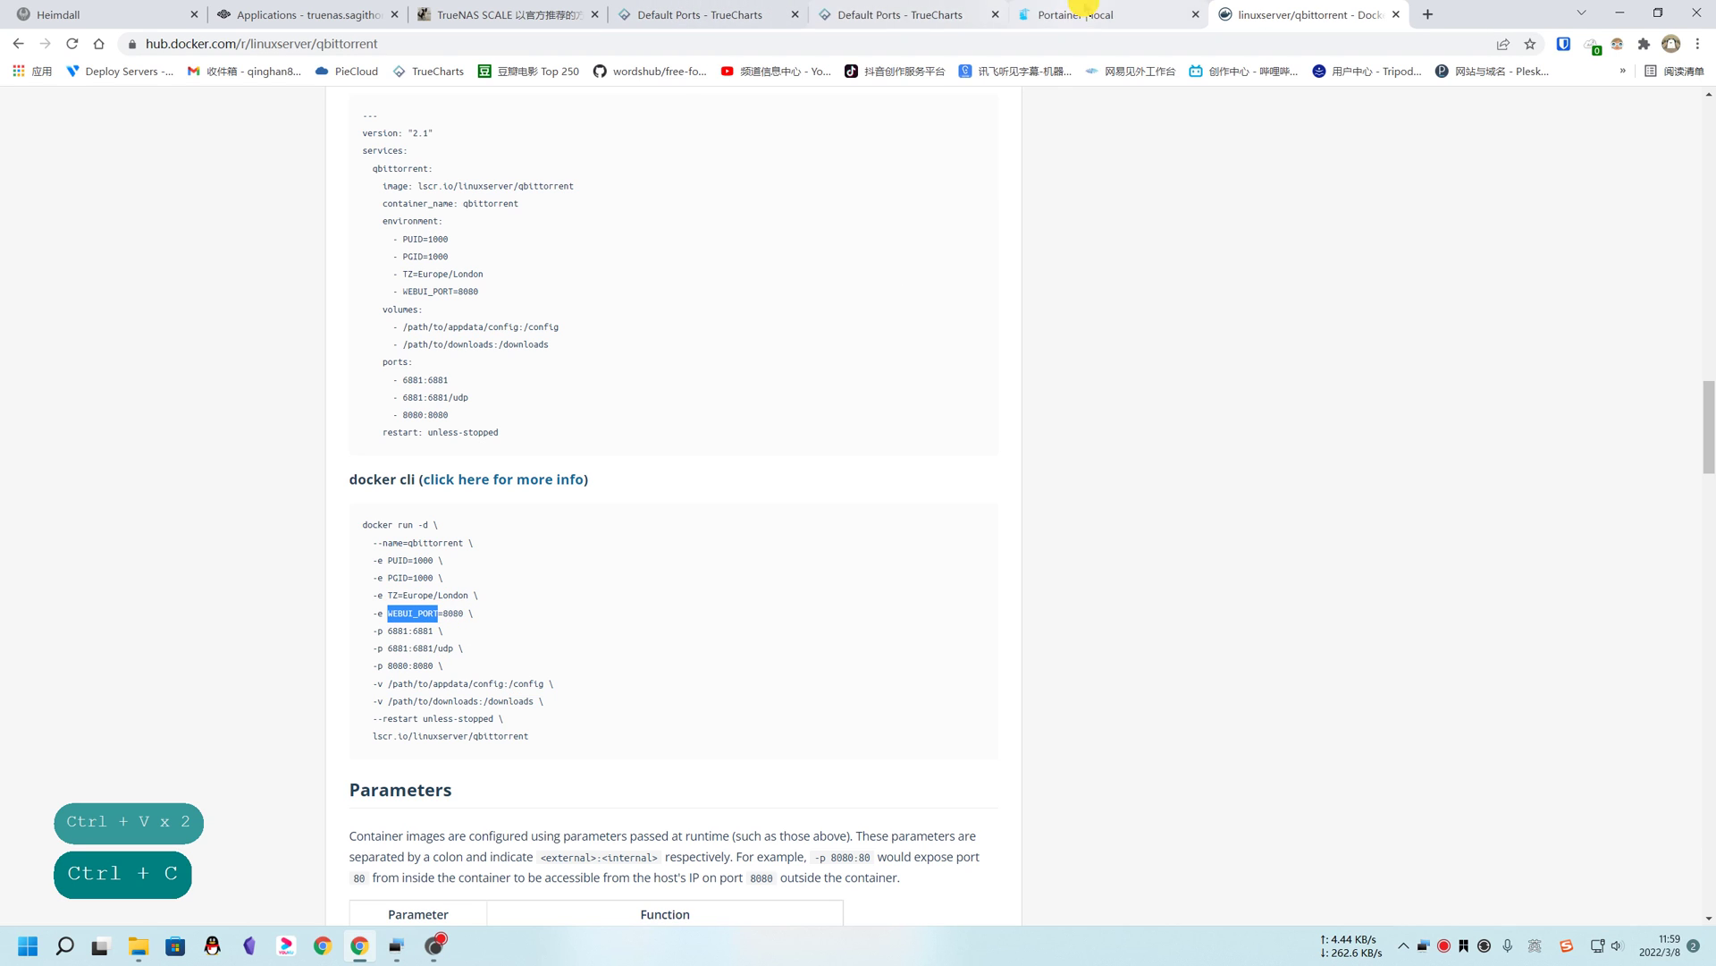
{"action": "left_click", "coordinate": [1109, 15]}
{"action": "left_click", "coordinate": [522, 846]}
{"action": "key", "text": "ctrl+v"}
{"action": "left_click", "coordinate": [1103, 872]}
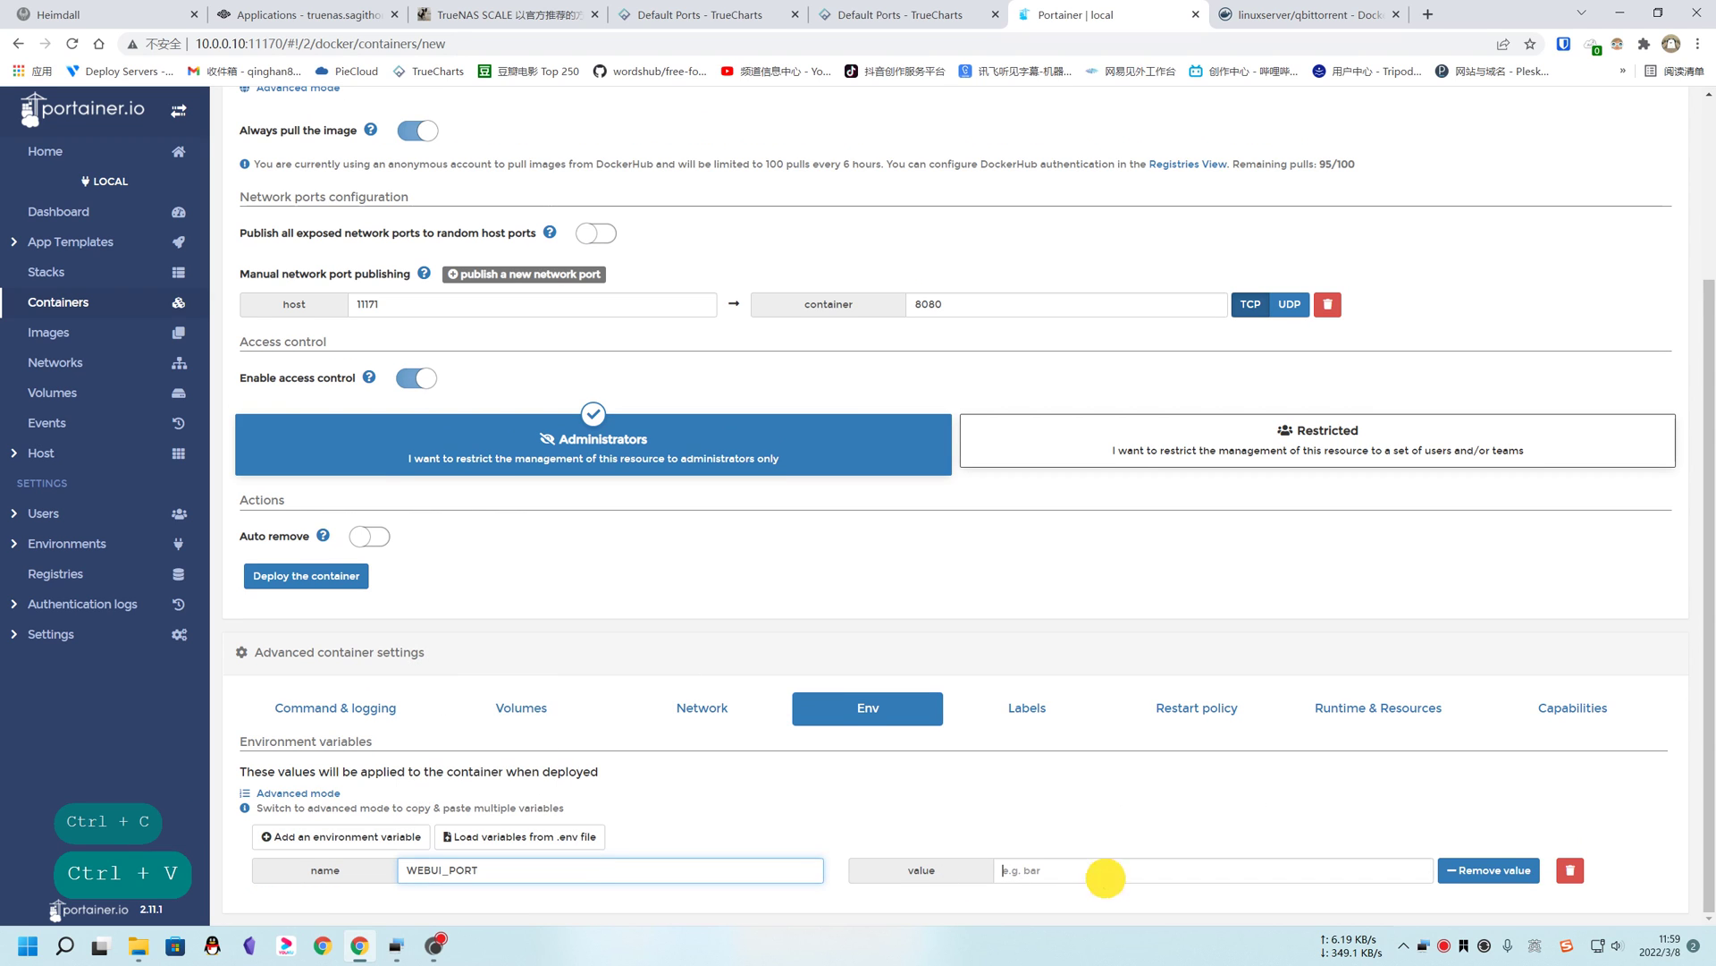
{"action": "type", "text": "8080"}
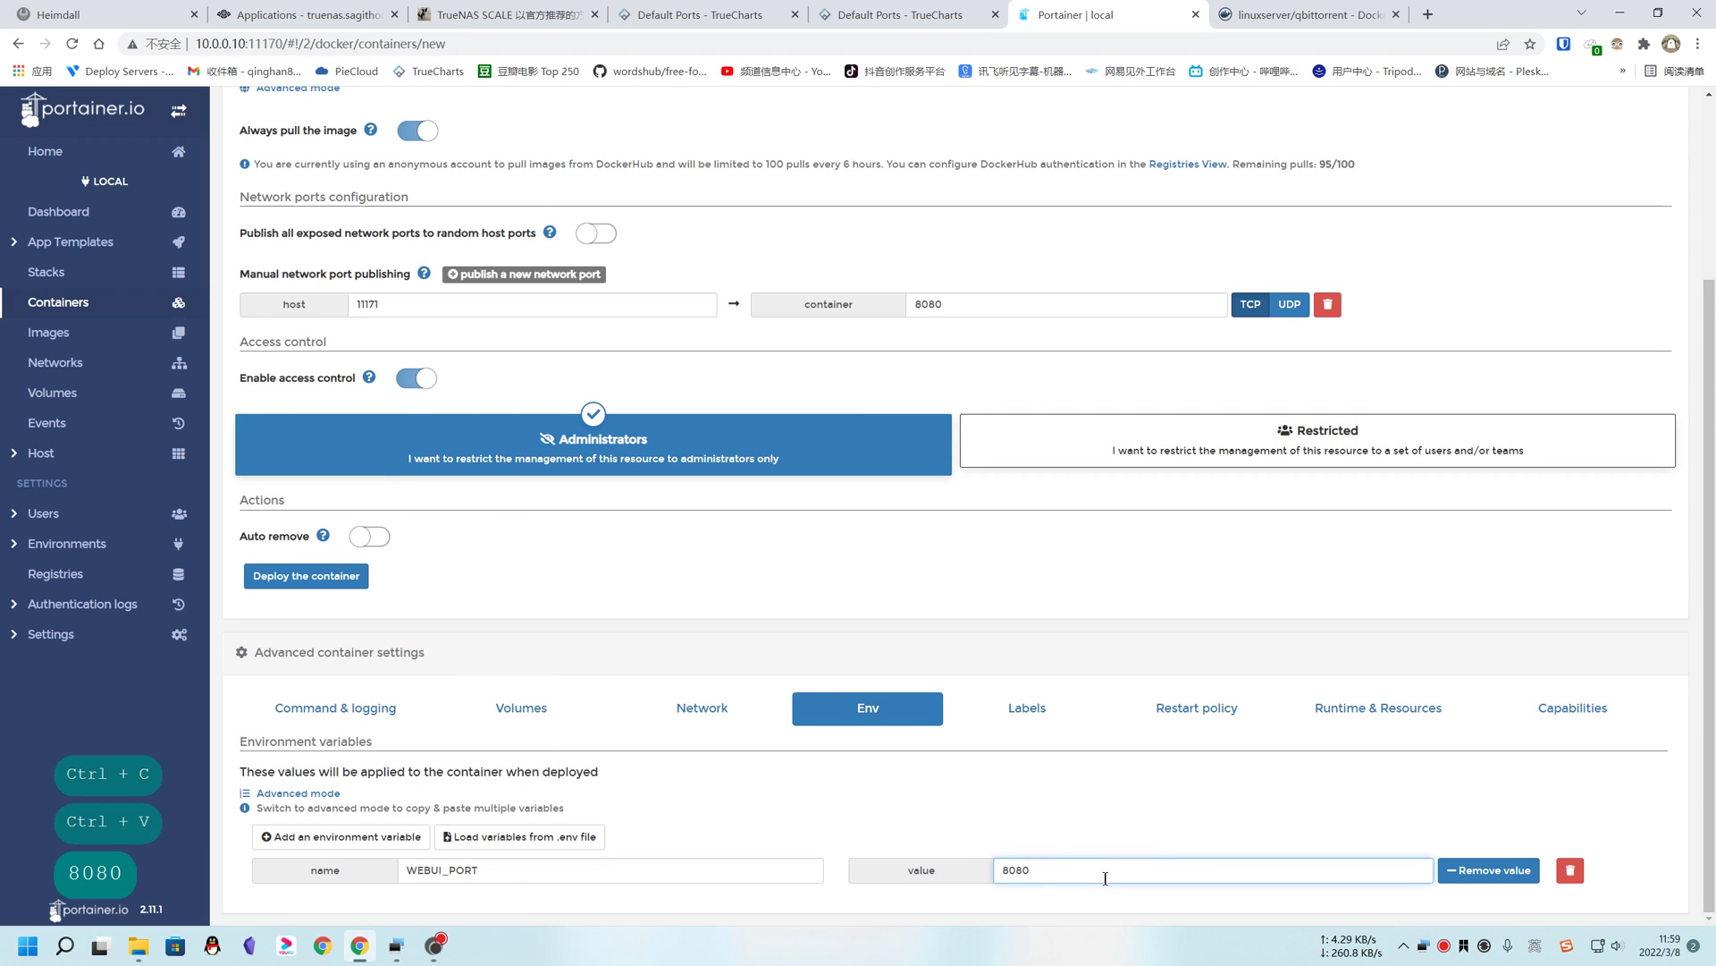
Step: Check the PUID line in the Docker Hub example and remove the extra blank variable row
{"action": "left_click", "coordinate": [341, 836]}
{"action": "scroll", "coordinate": [813, 784], "scroll_direction": "down", "scroll_amount": 1}
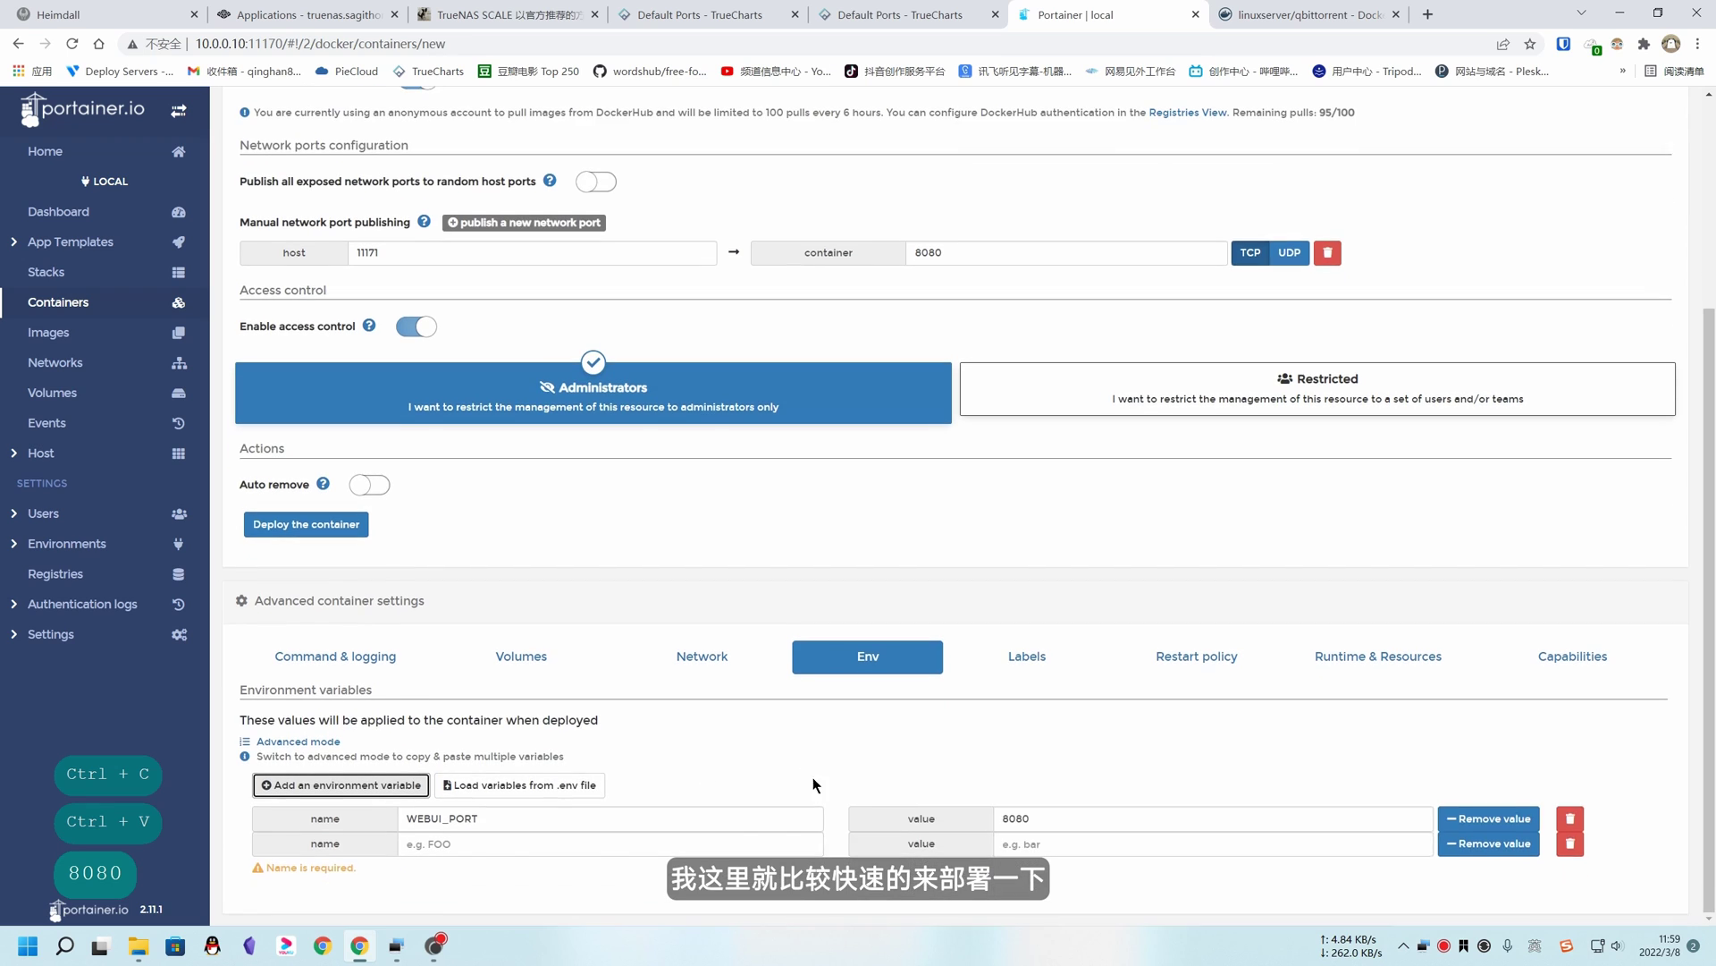
{"action": "key", "text": "ctrl+Tab"}
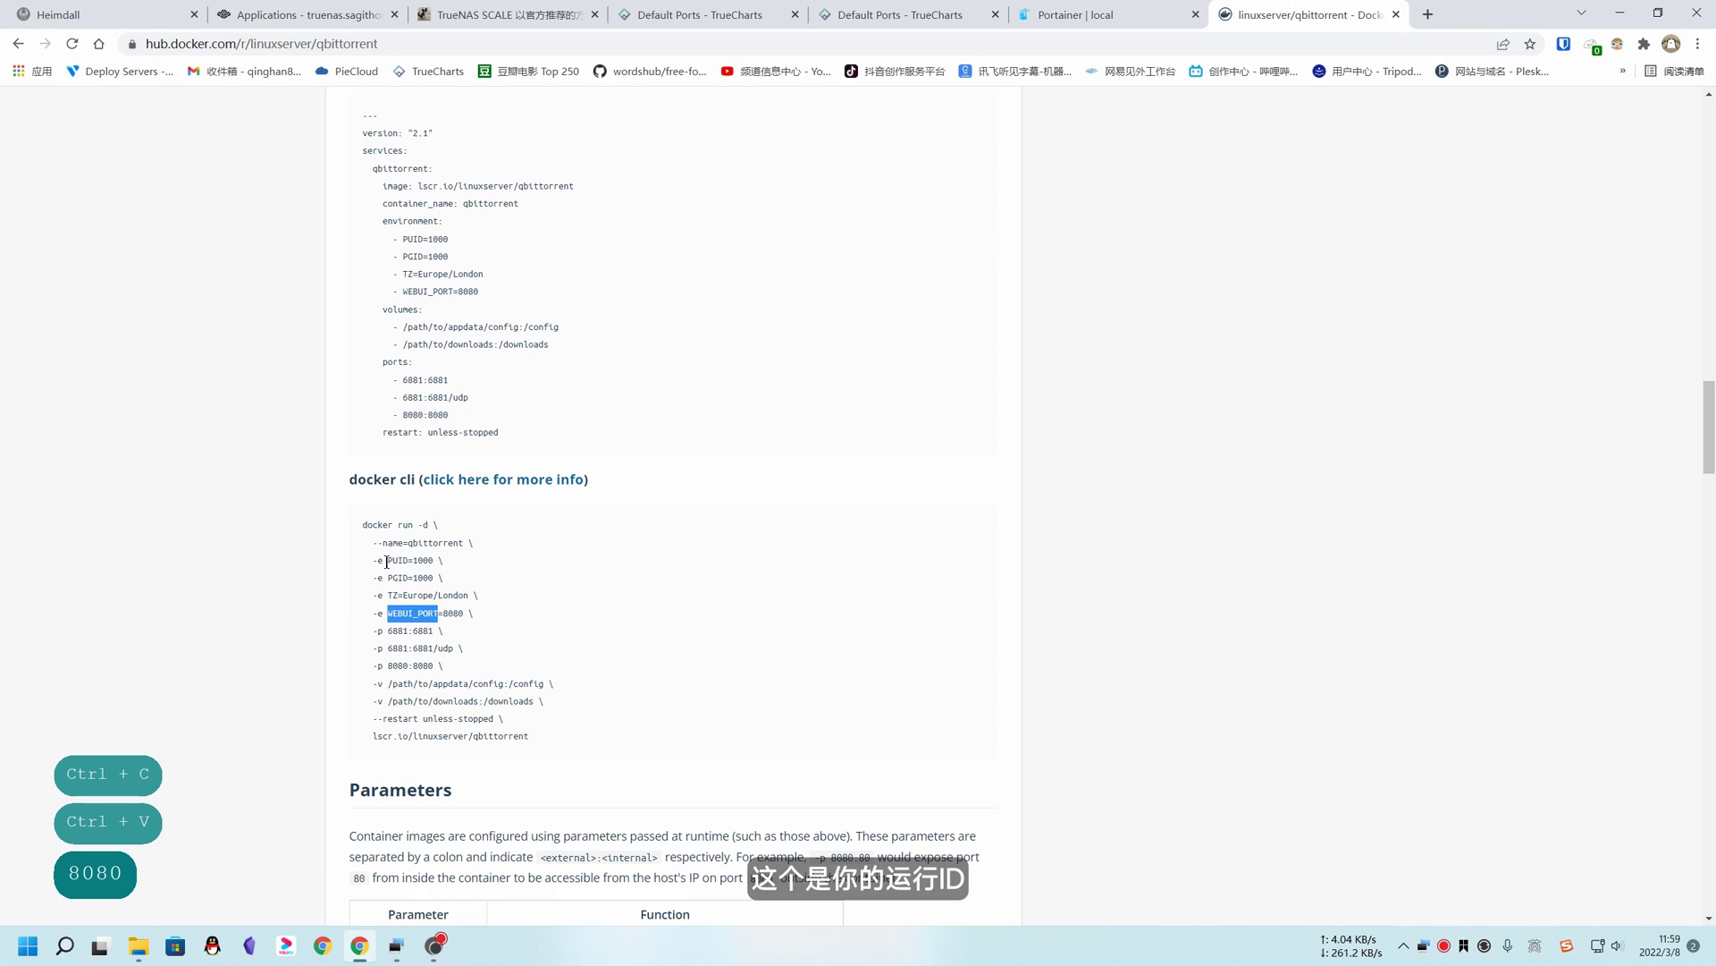
{"action": "left_click_drag", "start_coordinate": [387, 560], "coordinate": [436, 613]}
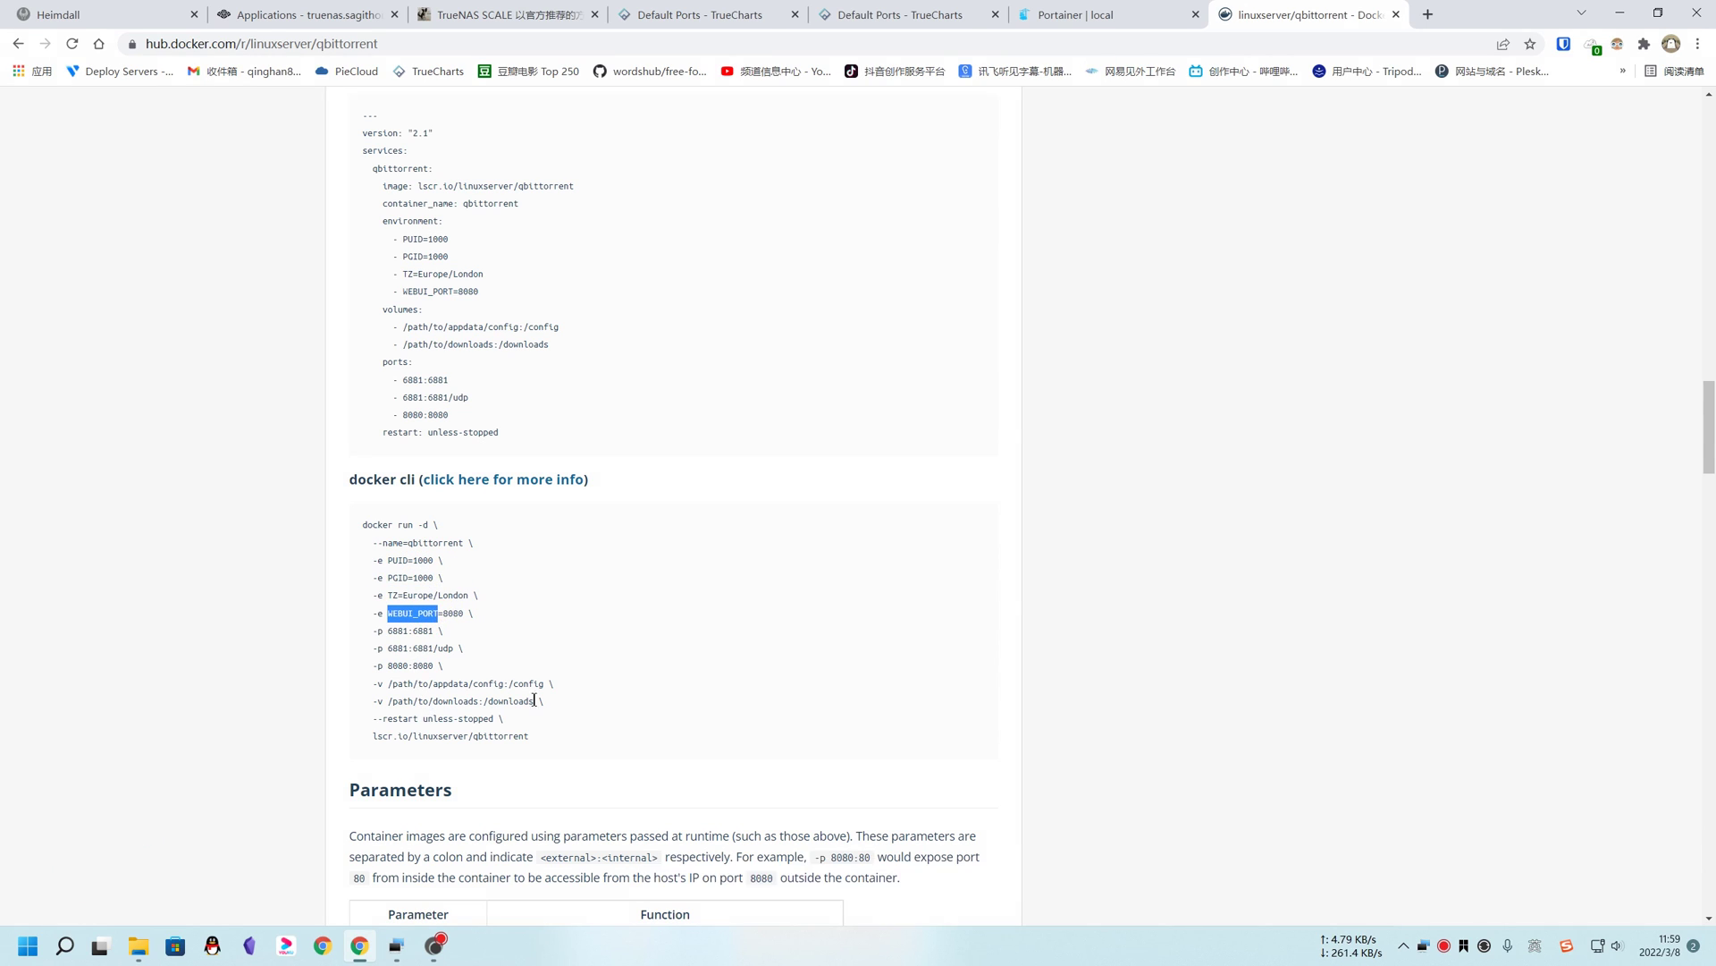
{"action": "left_click", "coordinate": [1088, 15]}
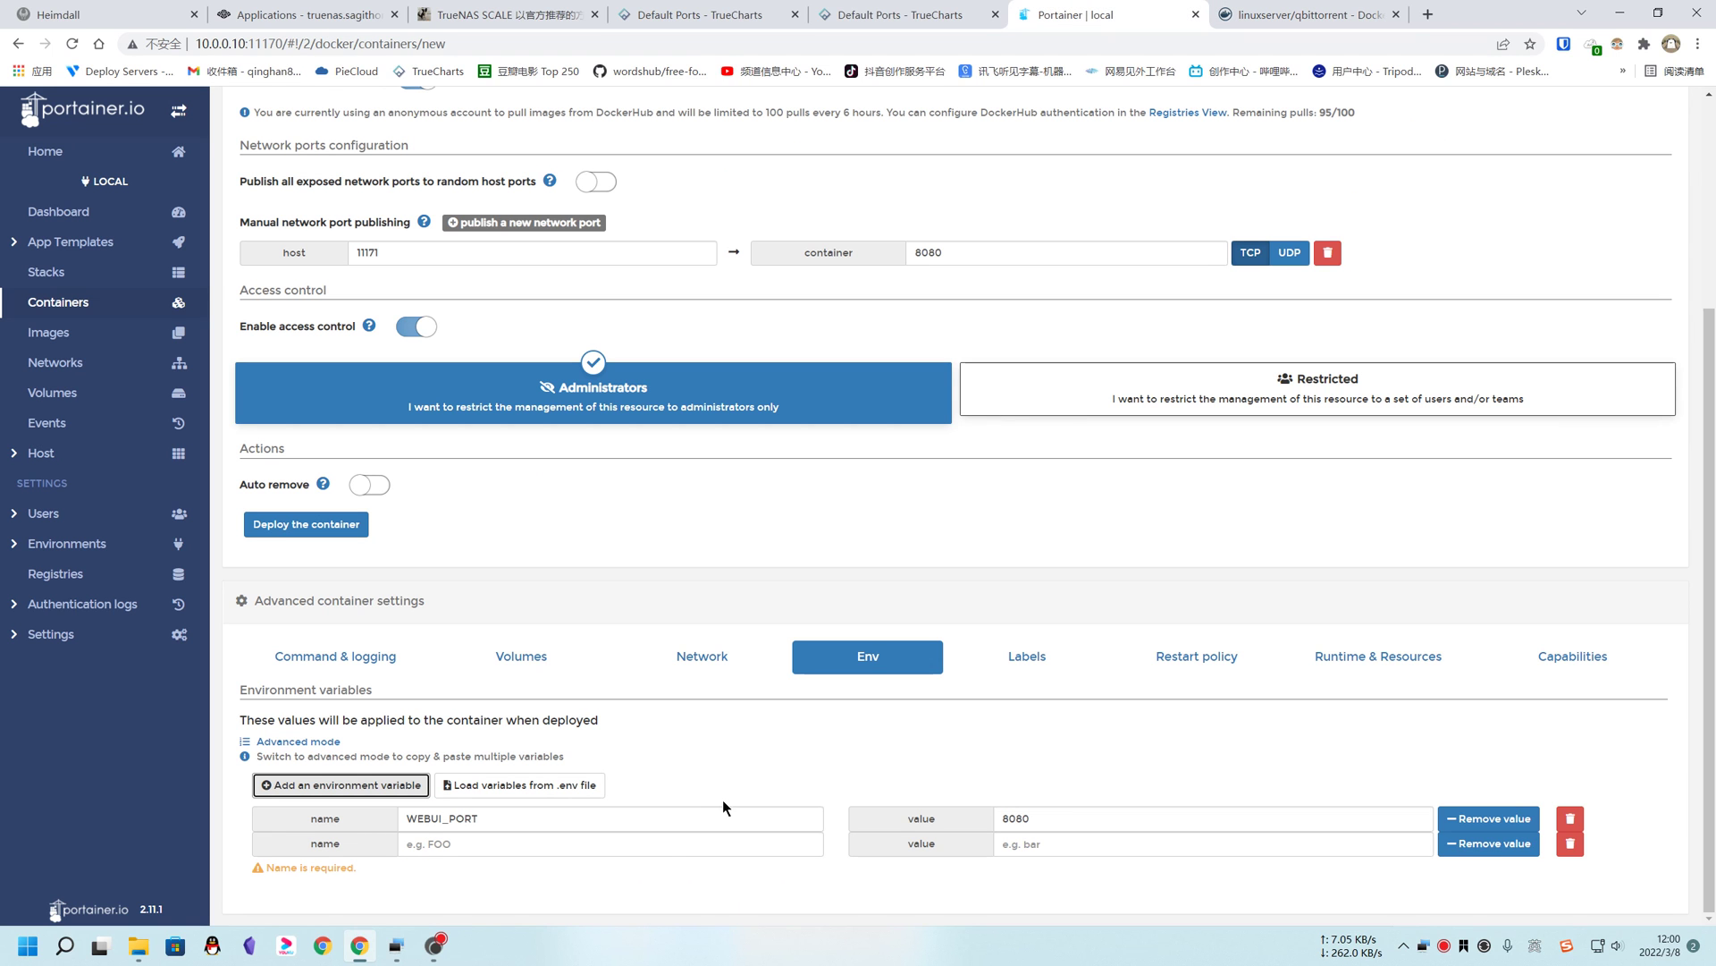
{"action": "left_click", "coordinate": [1571, 843]}
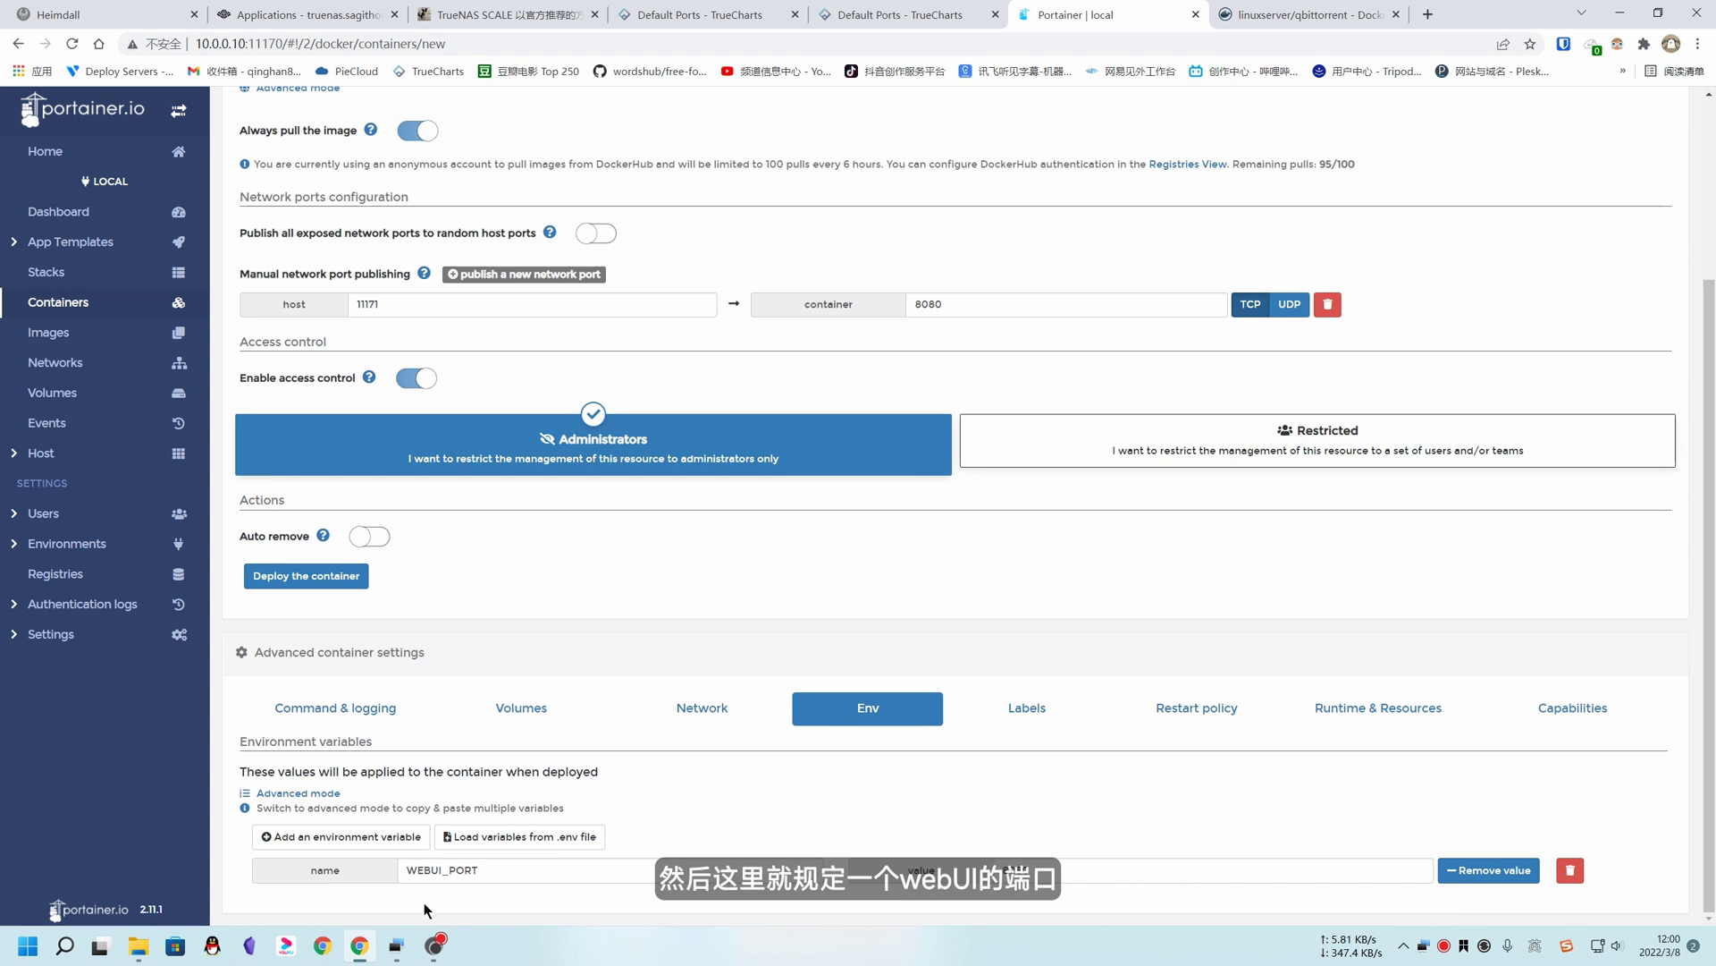
Step: Keep the bridge network and restart policy Never, then deploy the qbittorrent container
{"action": "left_click", "coordinate": [692, 708]}
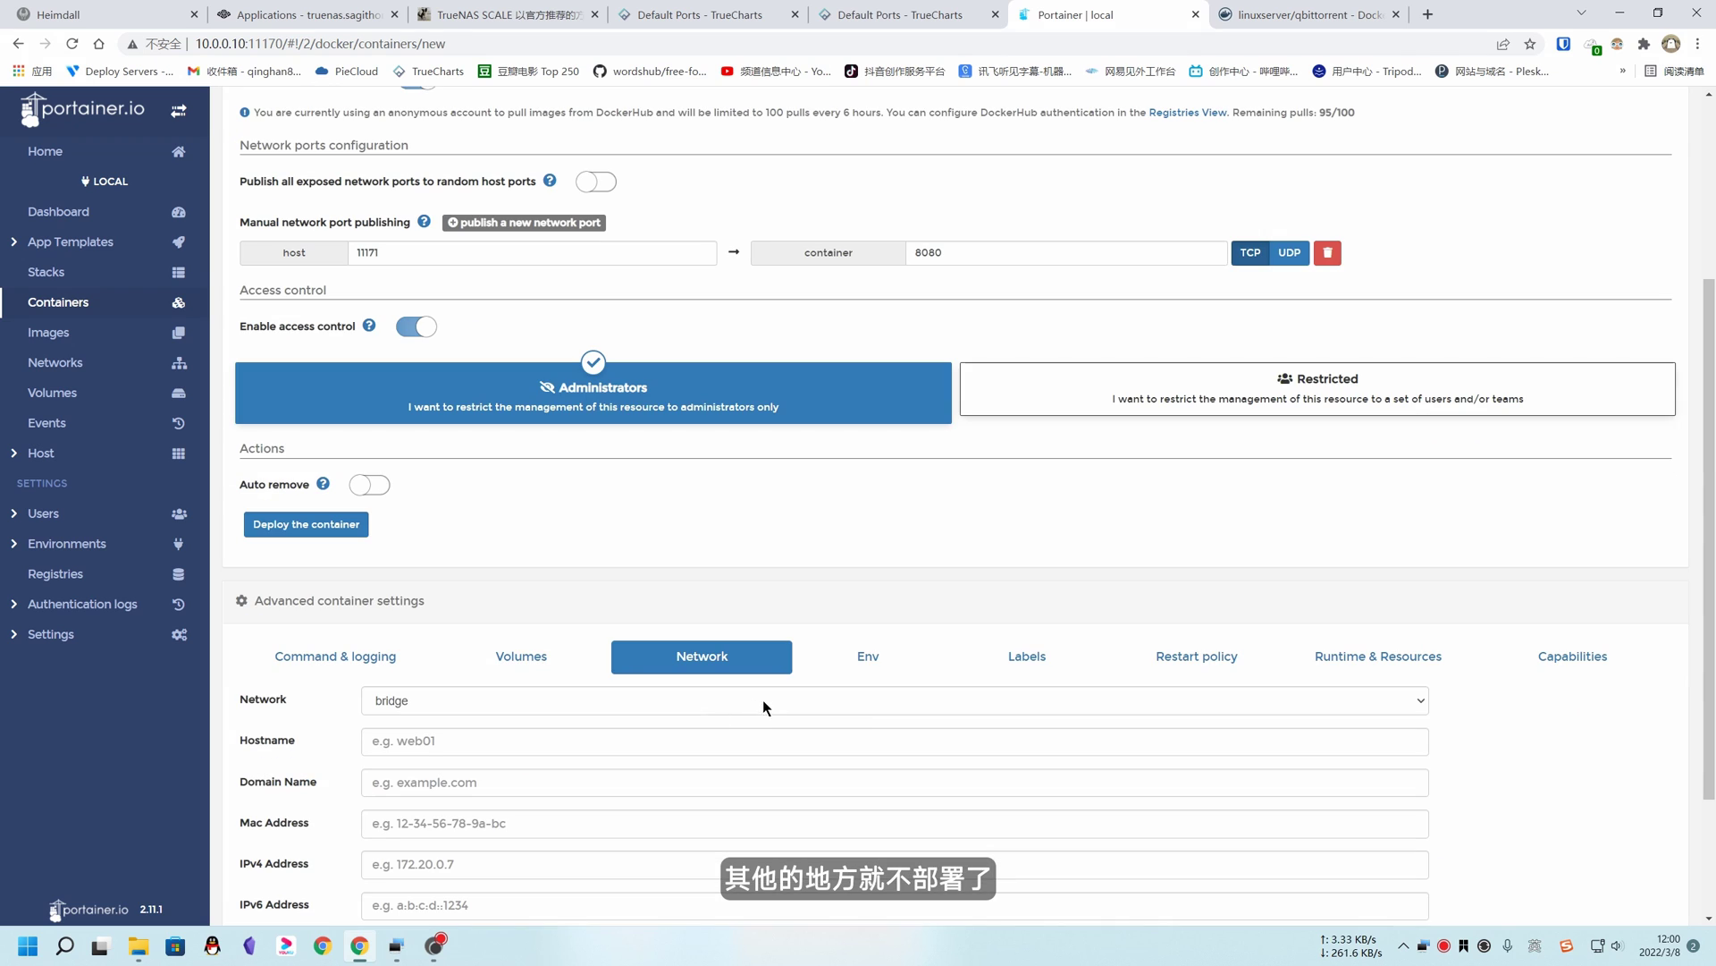
{"action": "left_click", "coordinate": [445, 702]}
{"action": "left_click", "coordinate": [443, 704]}
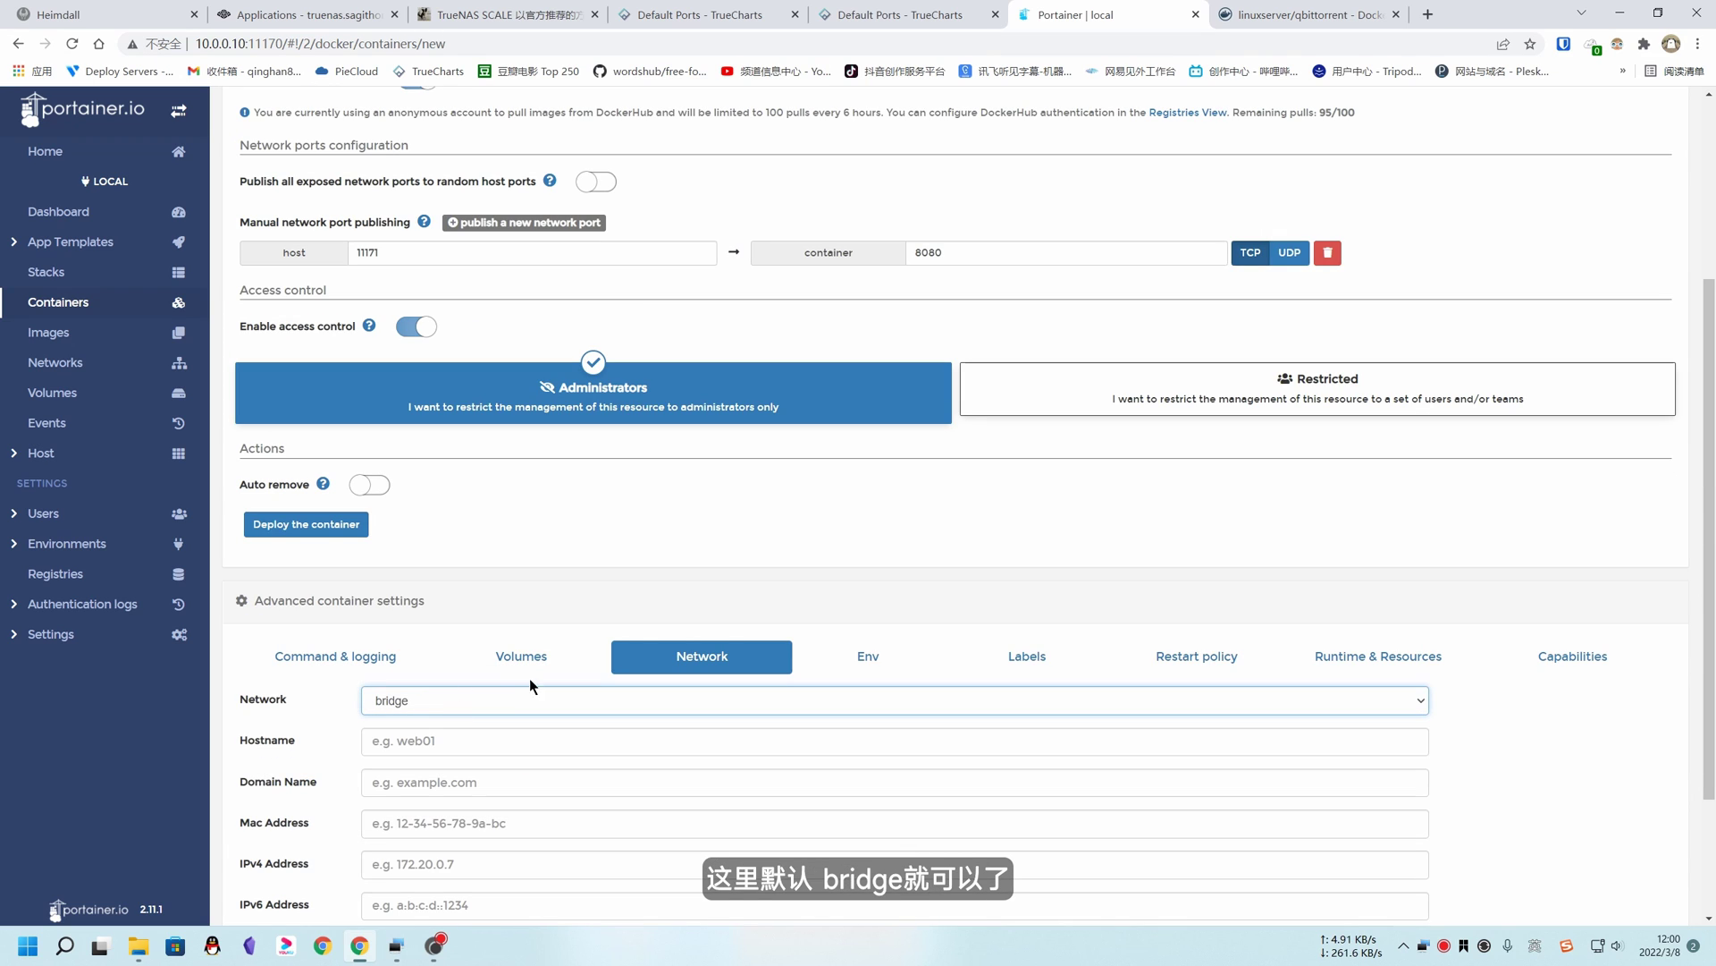
{"action": "left_click", "coordinate": [1198, 657]}
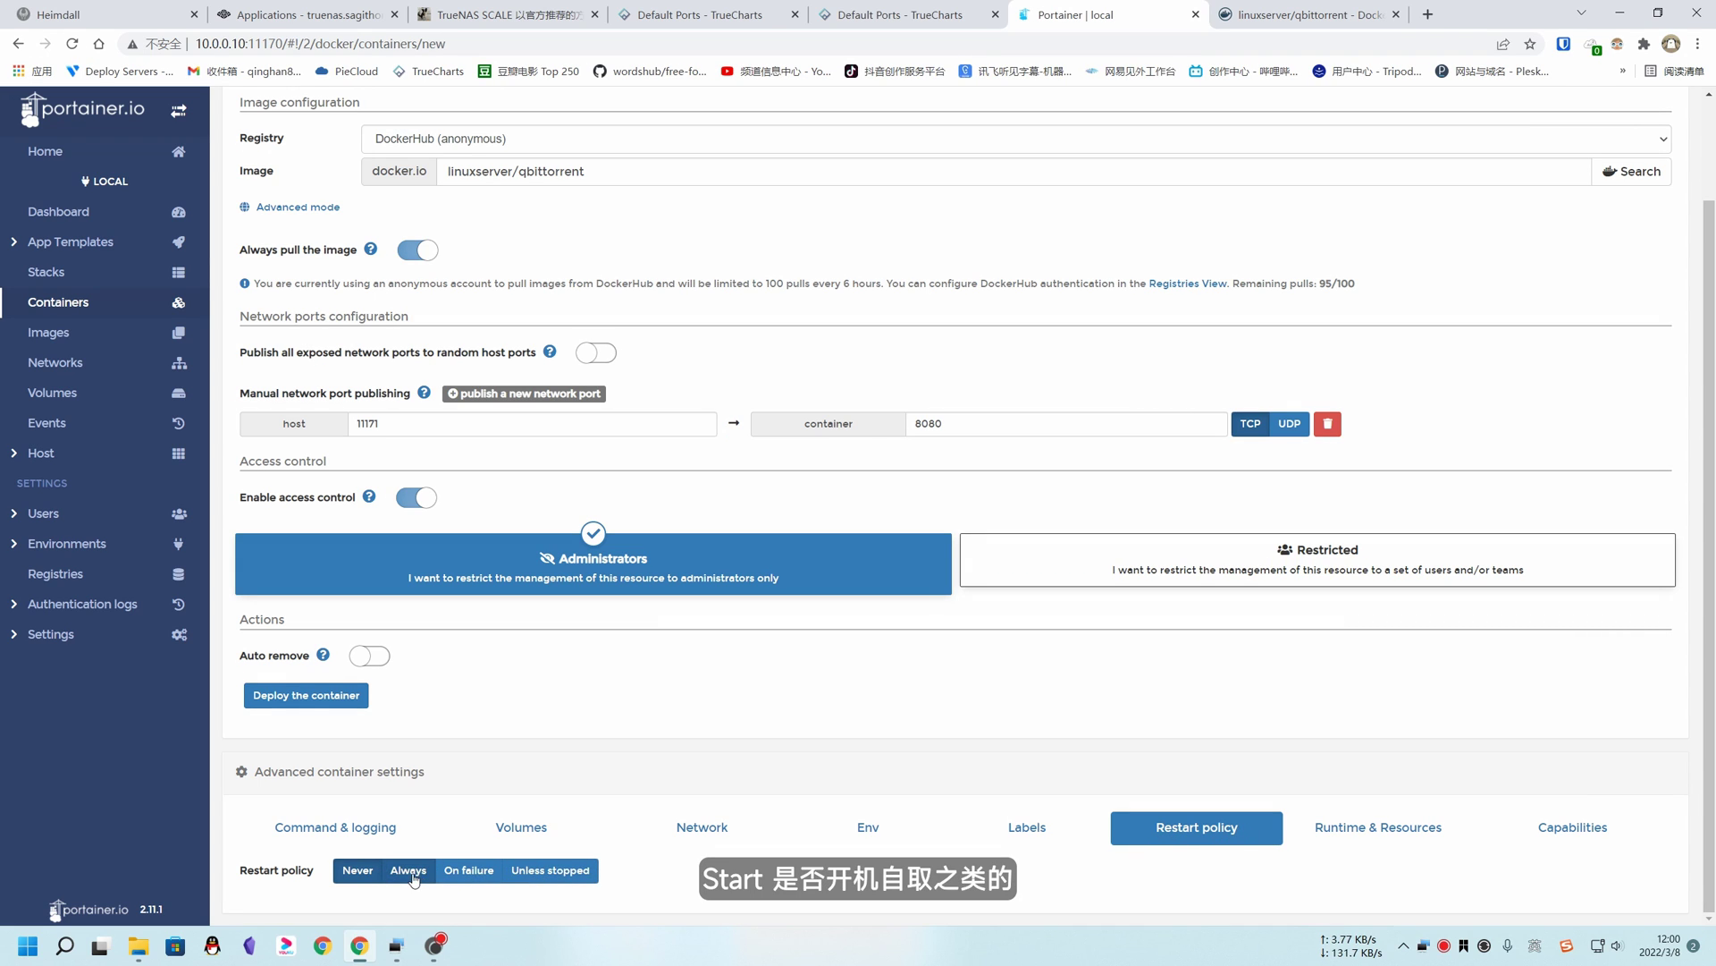
{"action": "left_click", "coordinate": [357, 872]}
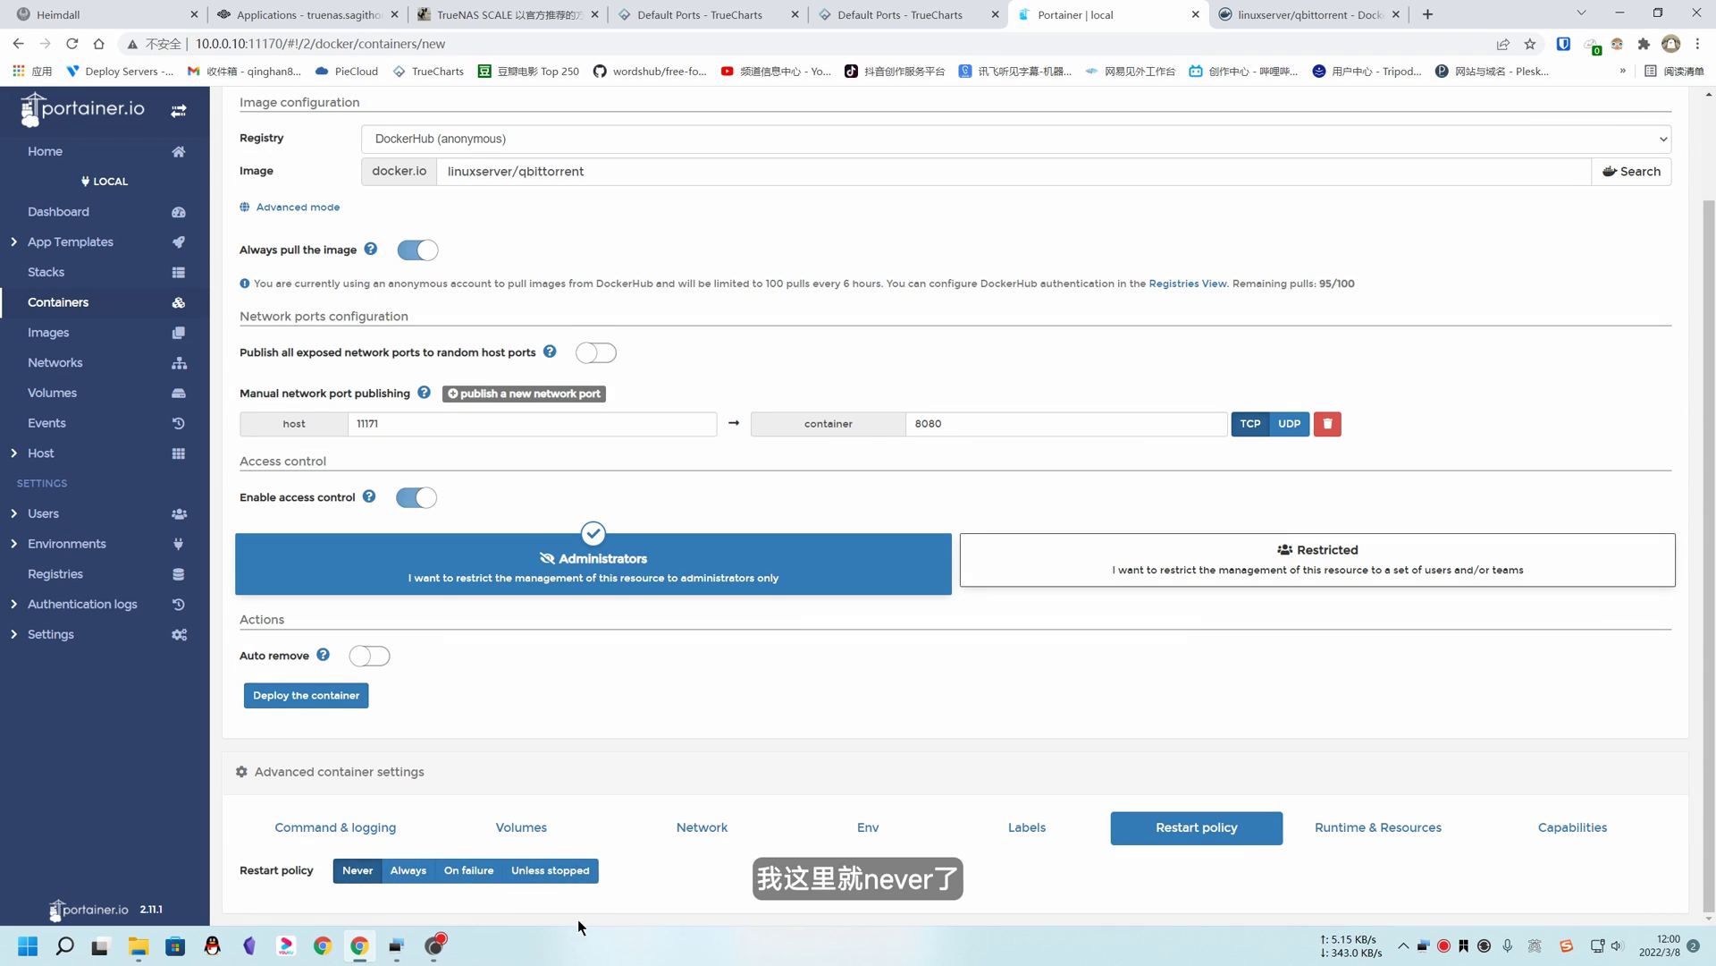
{"action": "left_click", "coordinate": [417, 873]}
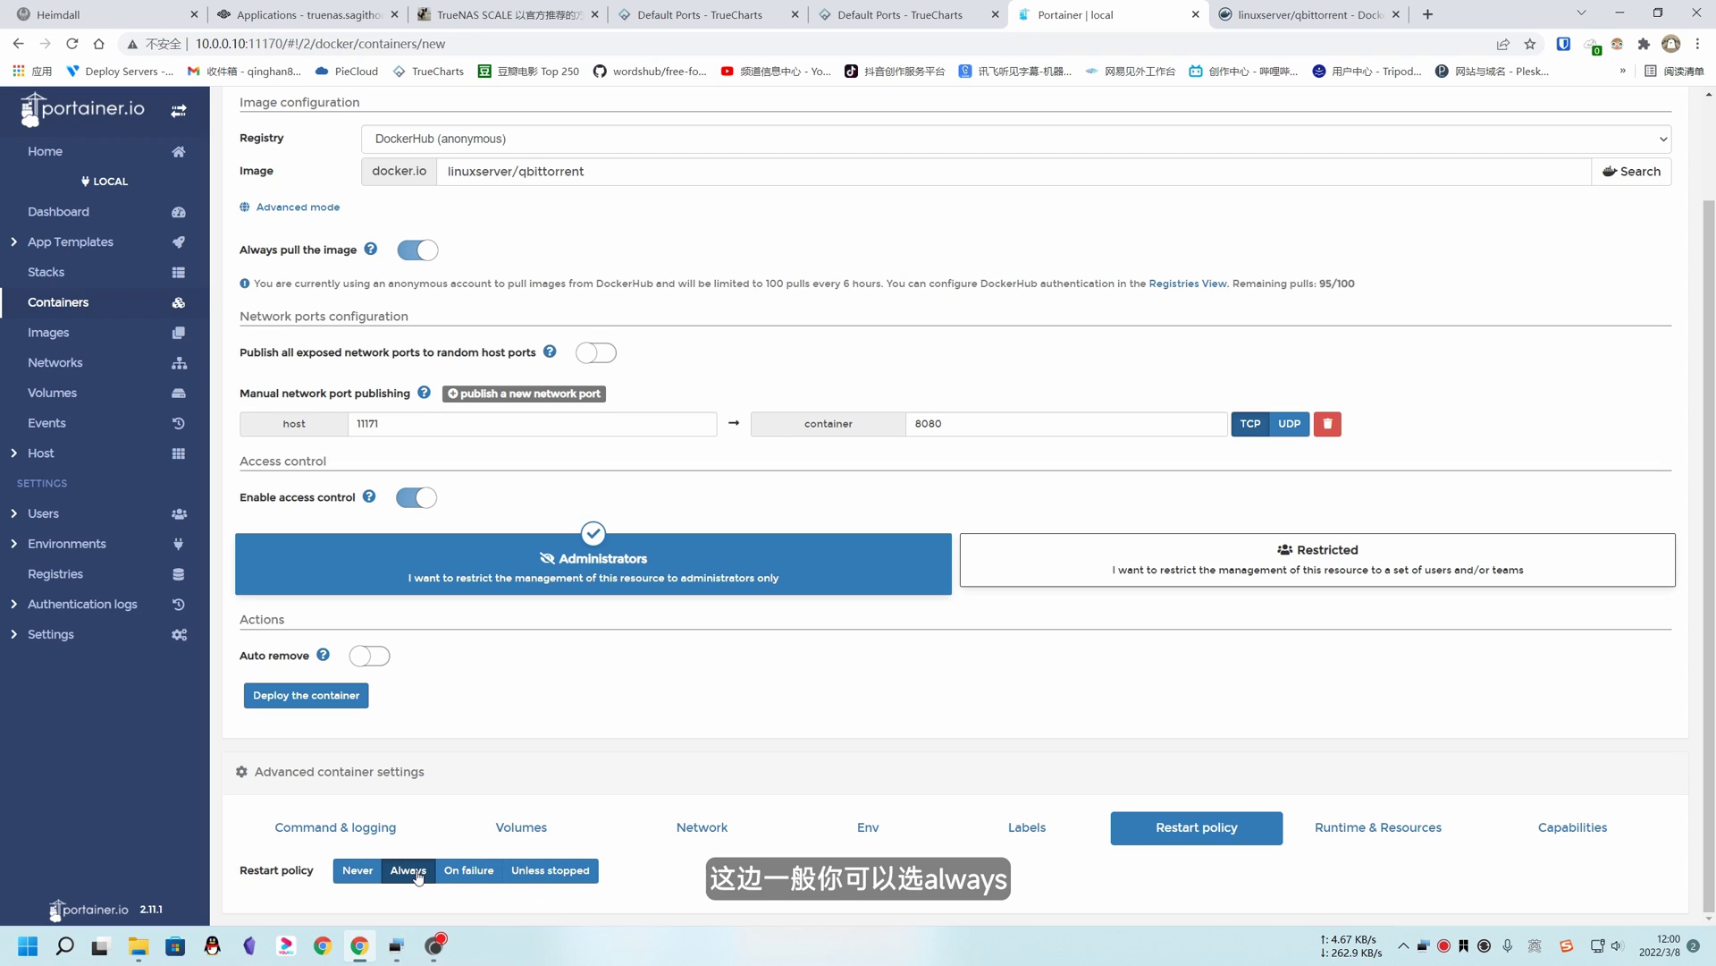
{"action": "left_click", "coordinate": [357, 871]}
{"action": "left_click", "coordinate": [335, 697]}
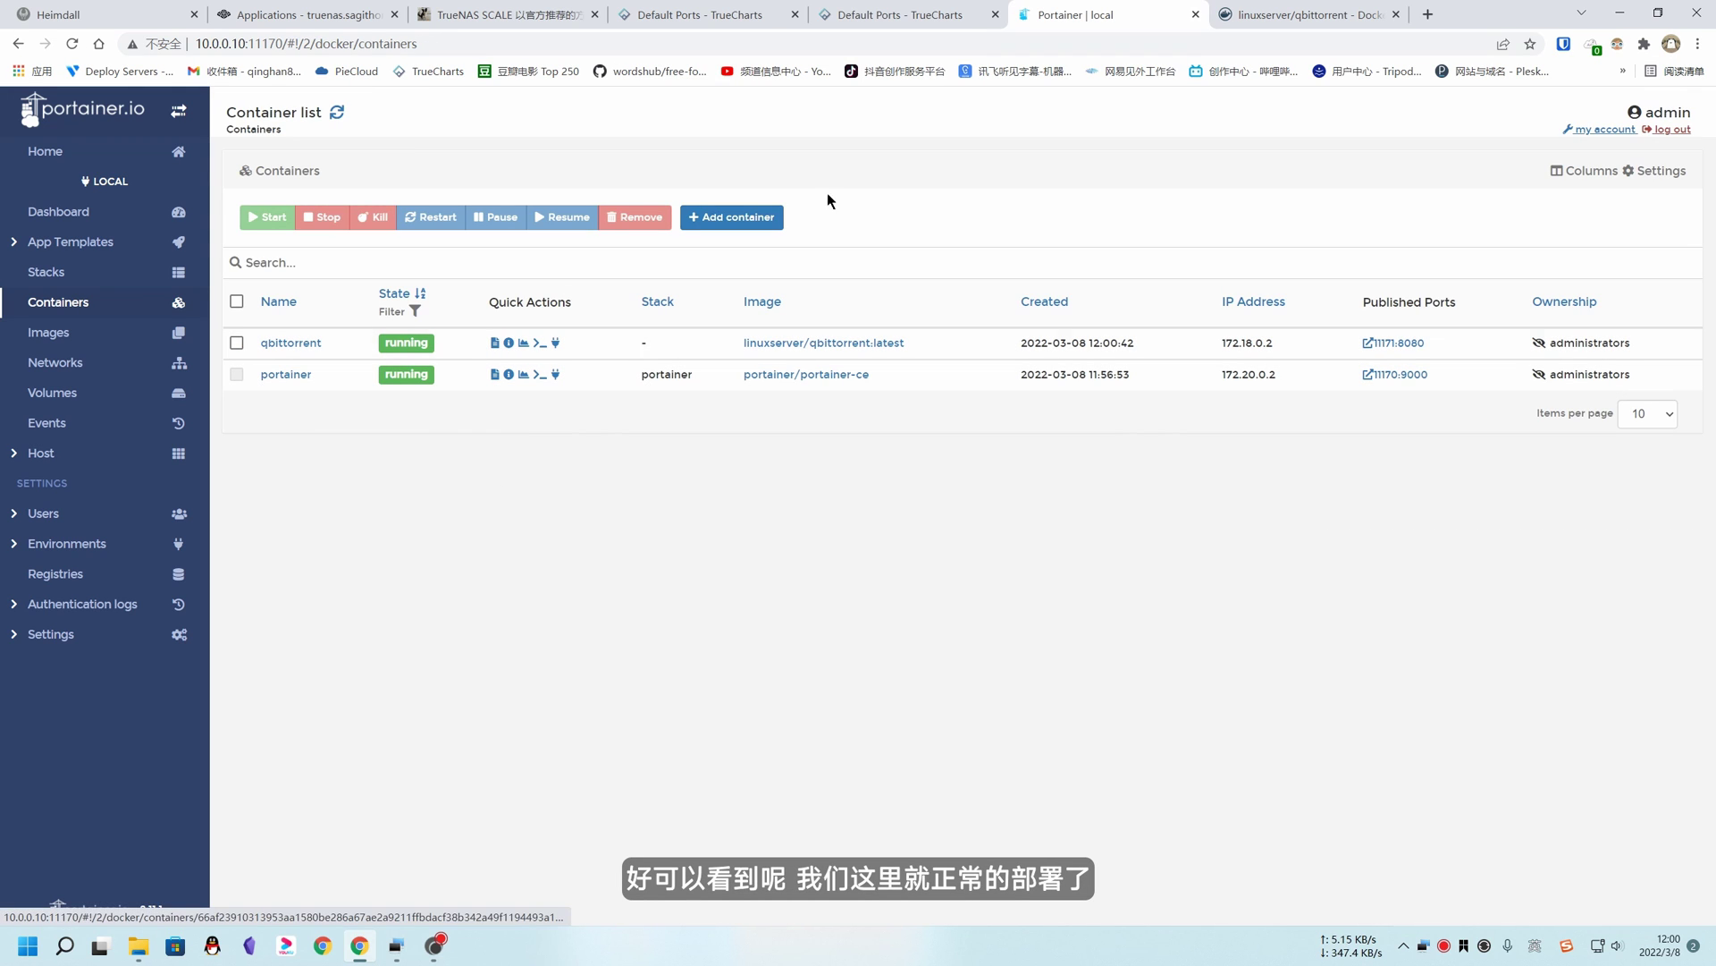
Step: Load 10.0.0.10:11171 in a new tab, note the Unauthorized reply, and return to Portainer
{"action": "left_click", "coordinate": [1430, 18]}
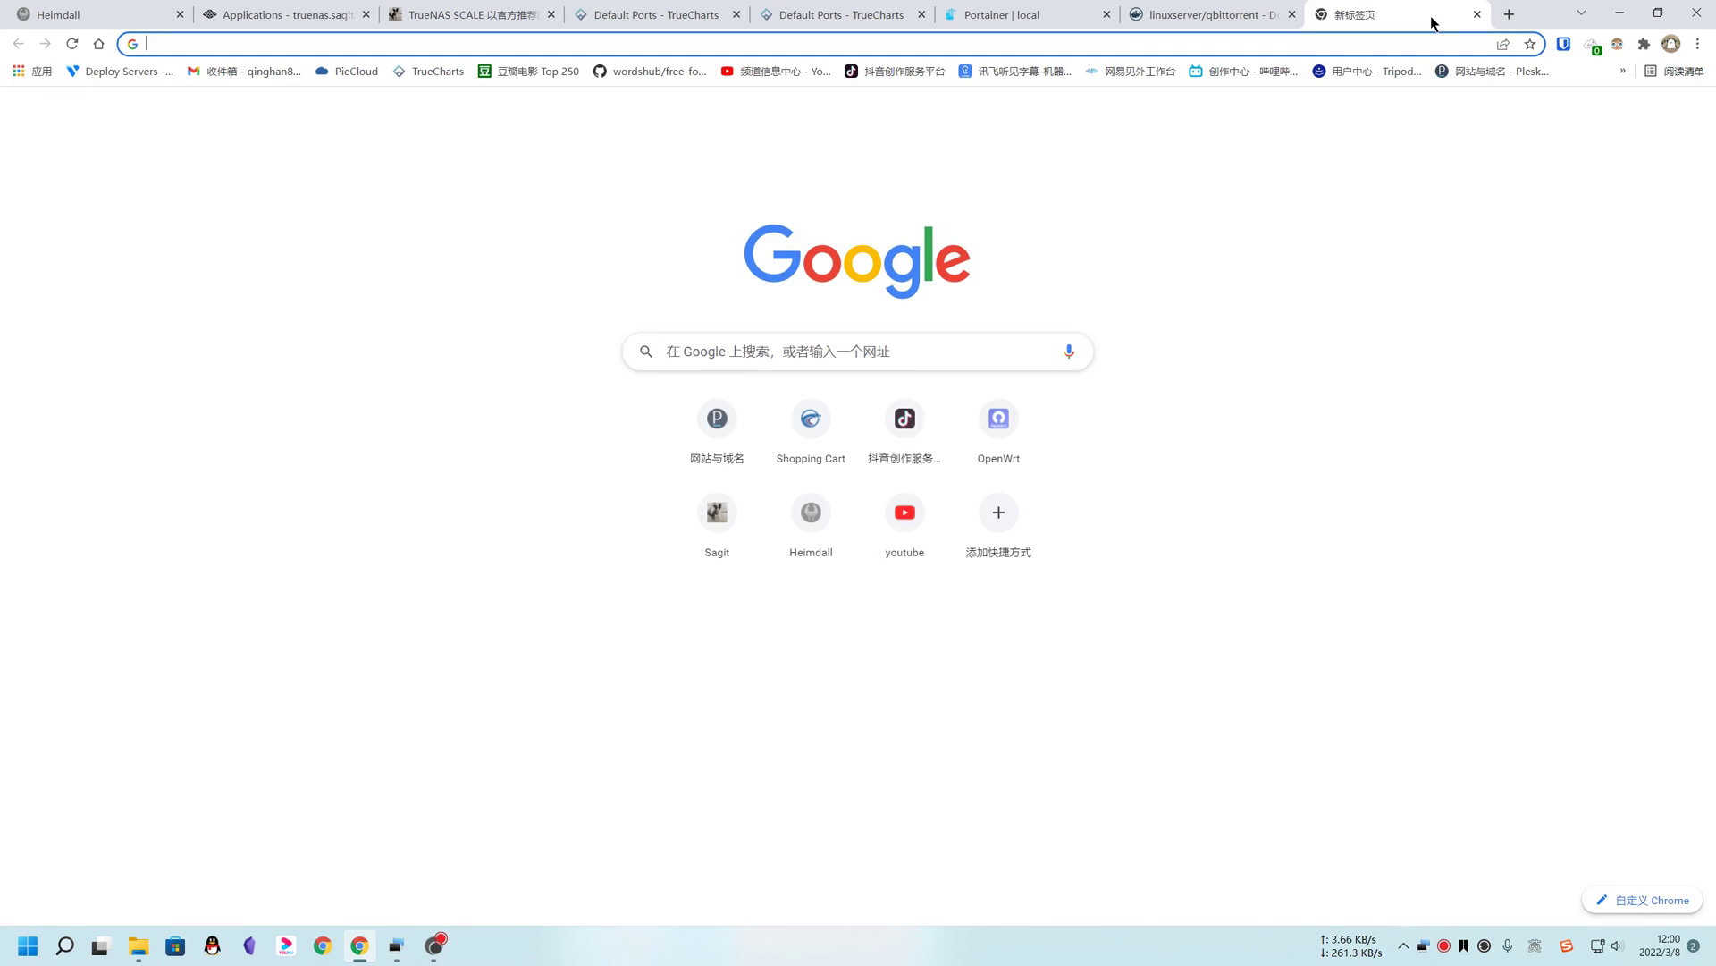
{"action": "type", "text": "10.0.0.10:11171"}
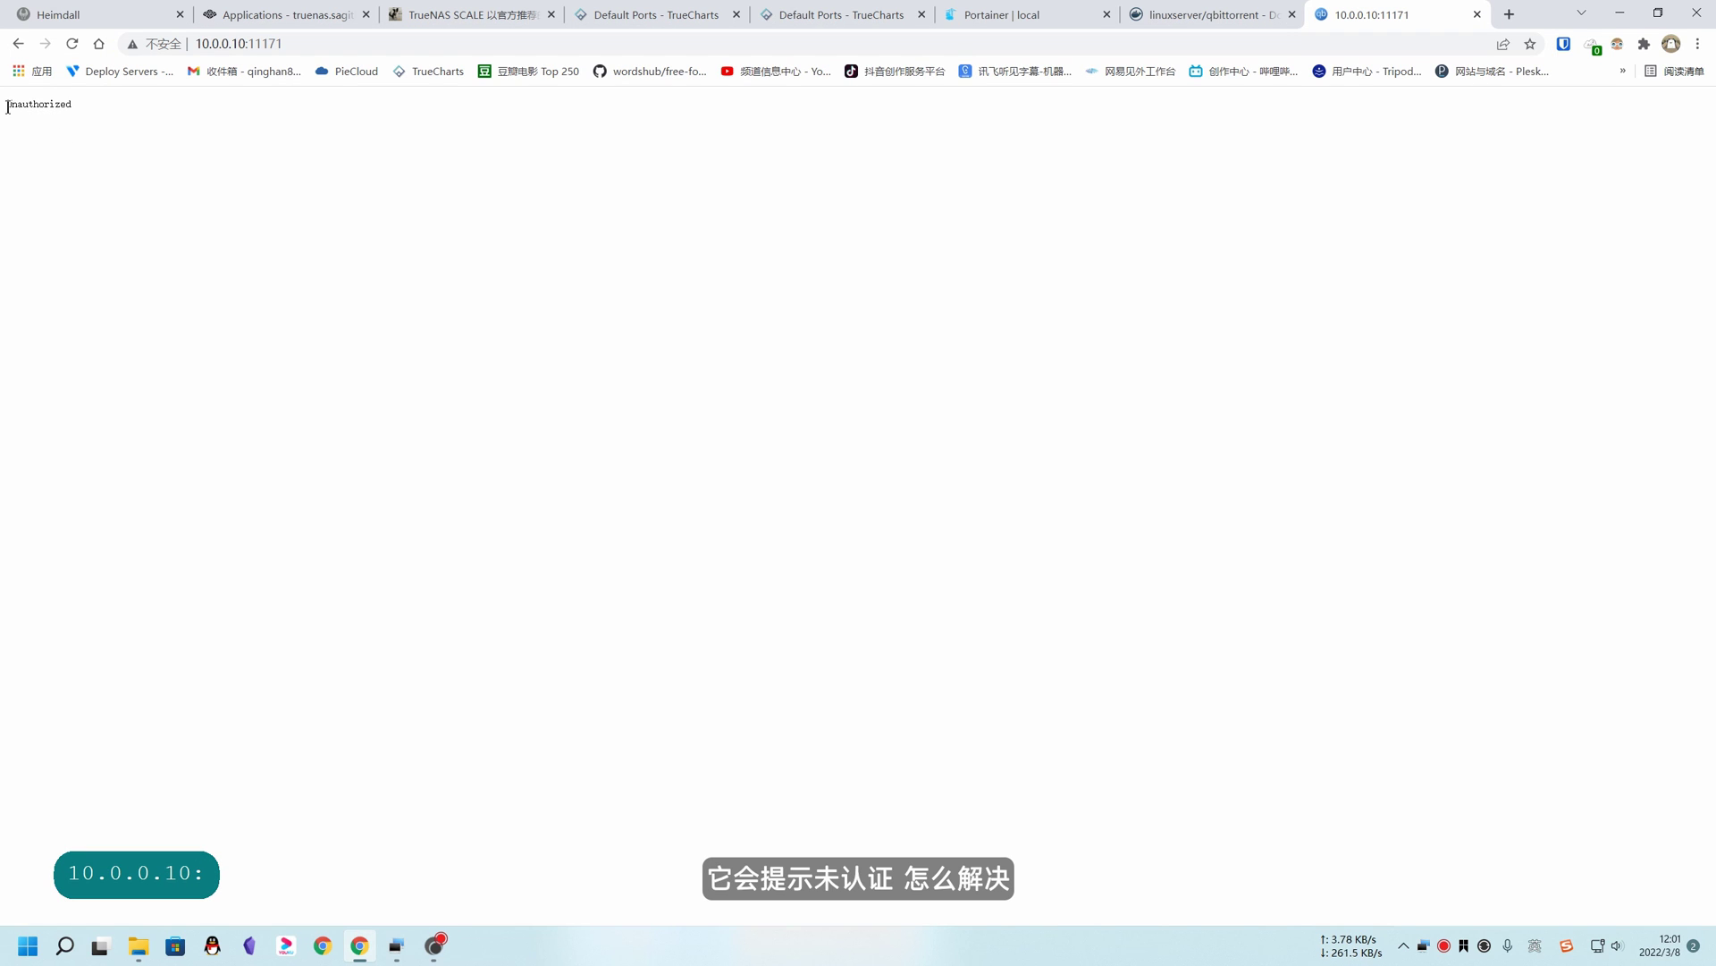
{"action": "left_click_drag", "start_coordinate": [8, 107], "coordinate": [94, 104]}
{"action": "left_click", "coordinate": [514, 243]}
{"action": "left_click", "coordinate": [1001, 12]}
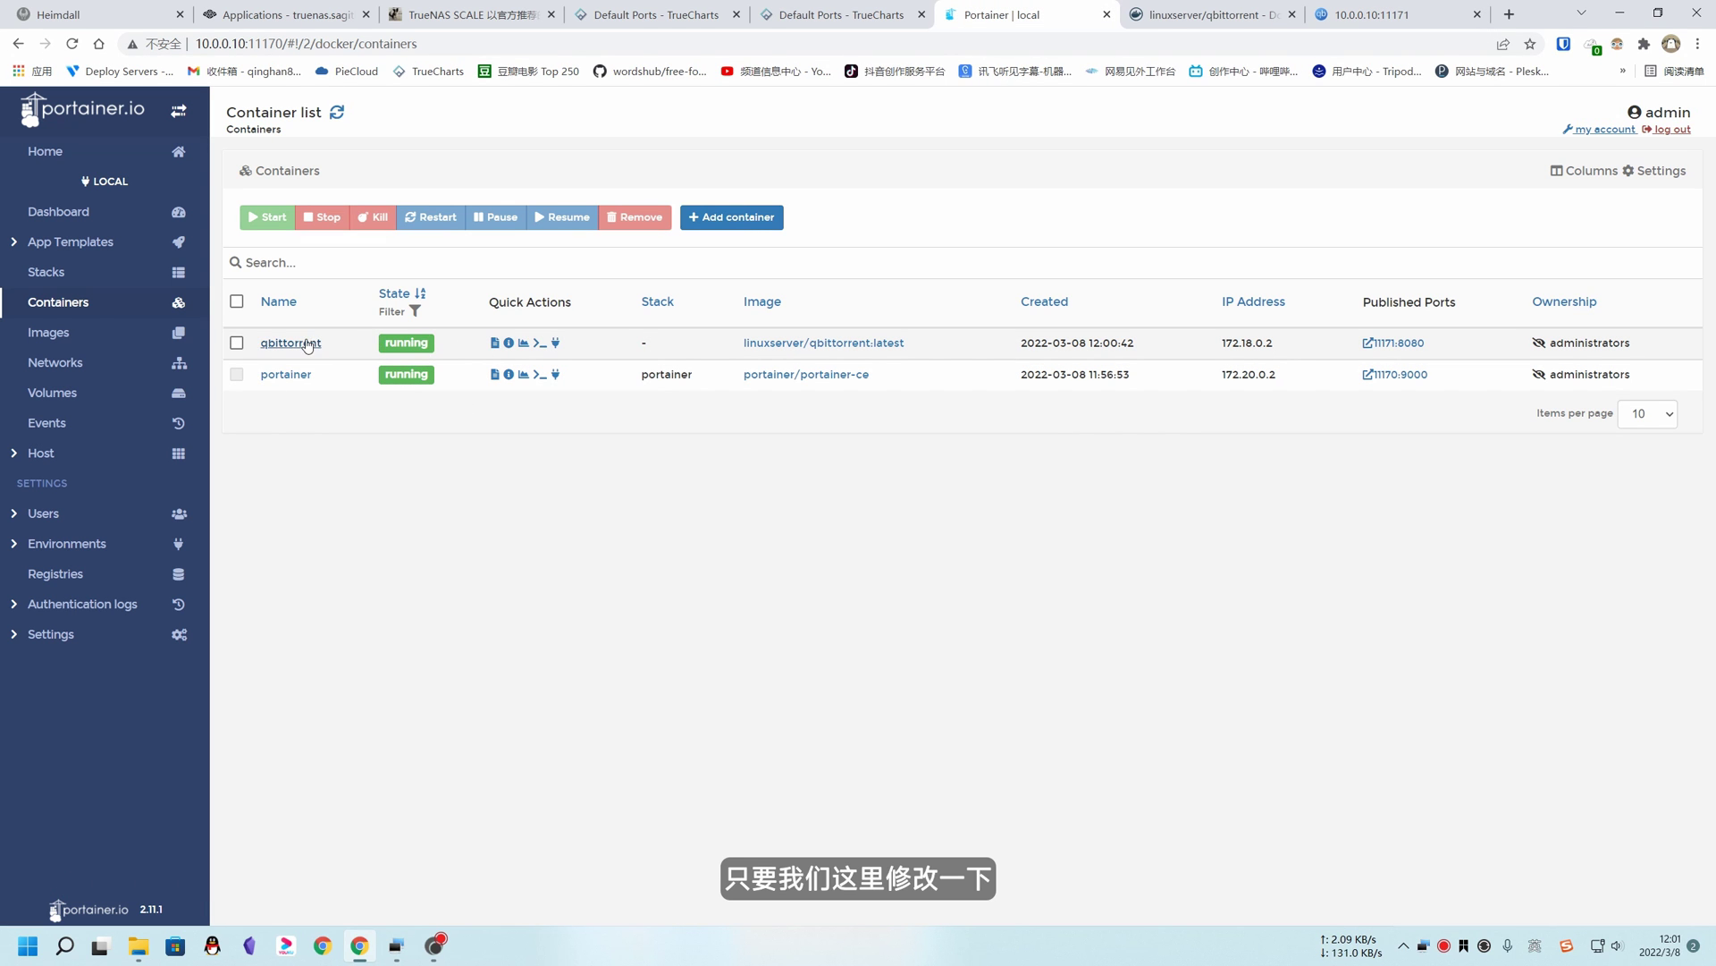
Step: In an editable copy of qbittorrent, change the container port from 8080 to 11171
{"action": "left_click", "coordinate": [307, 345]}
{"action": "left_click", "coordinate": [823, 220]}
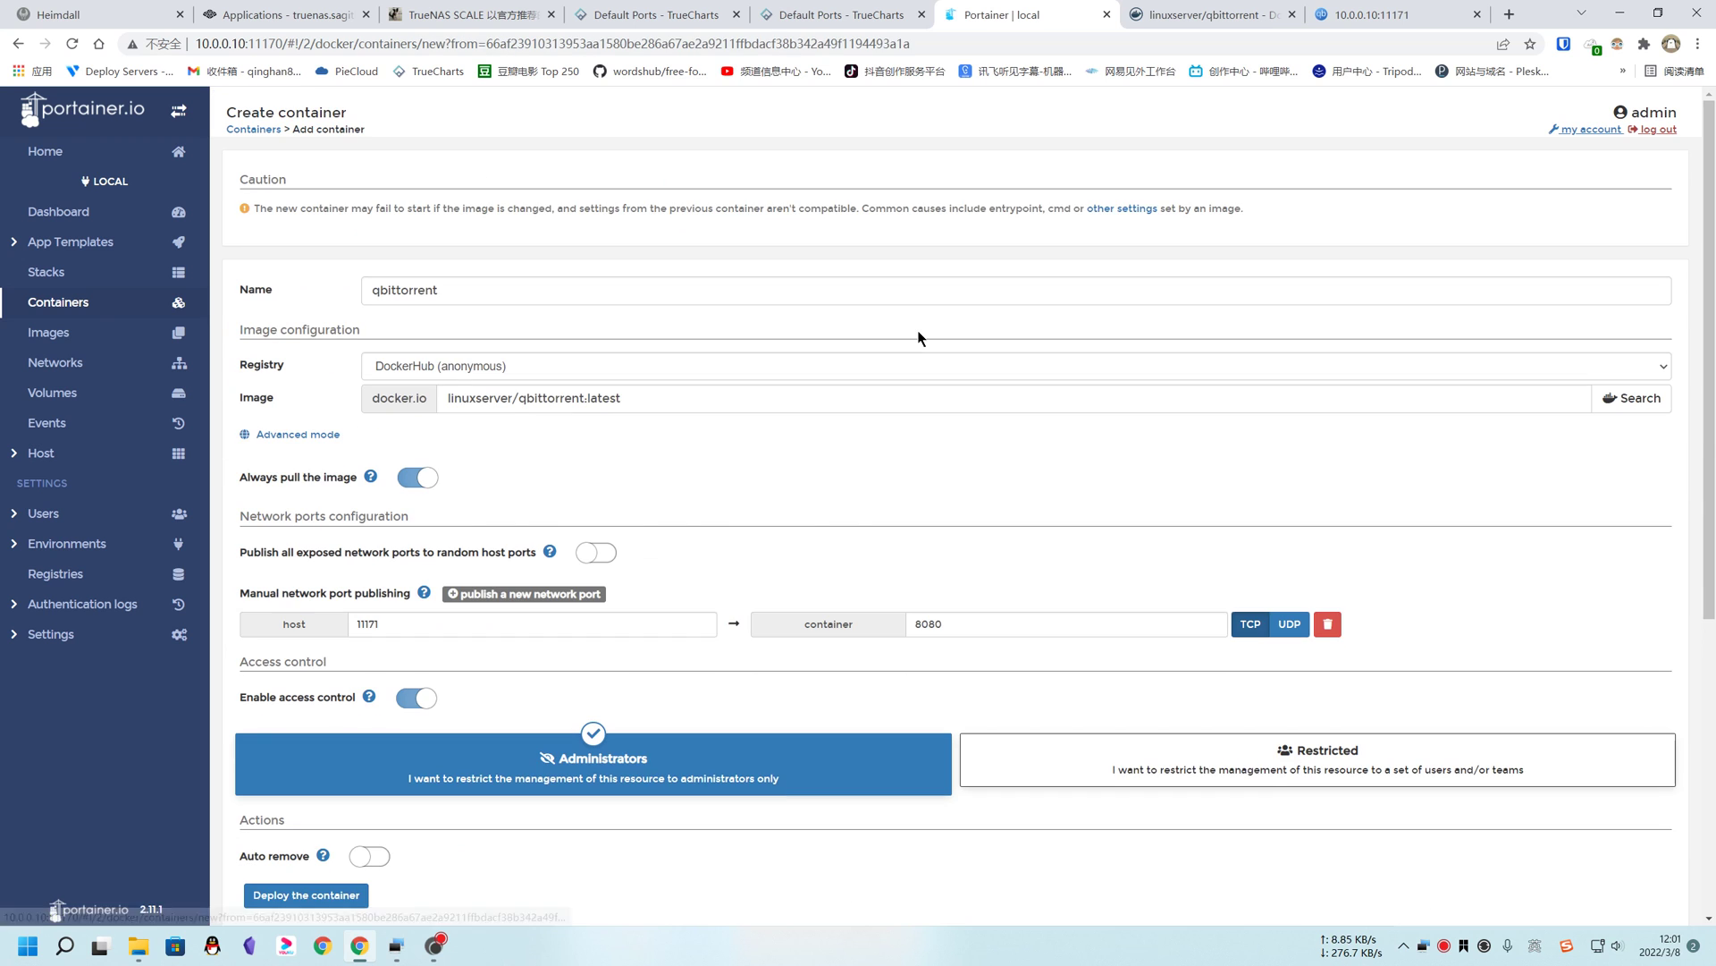
{"action": "scroll", "coordinate": [918, 332], "scroll_direction": "down", "scroll_amount": 4}
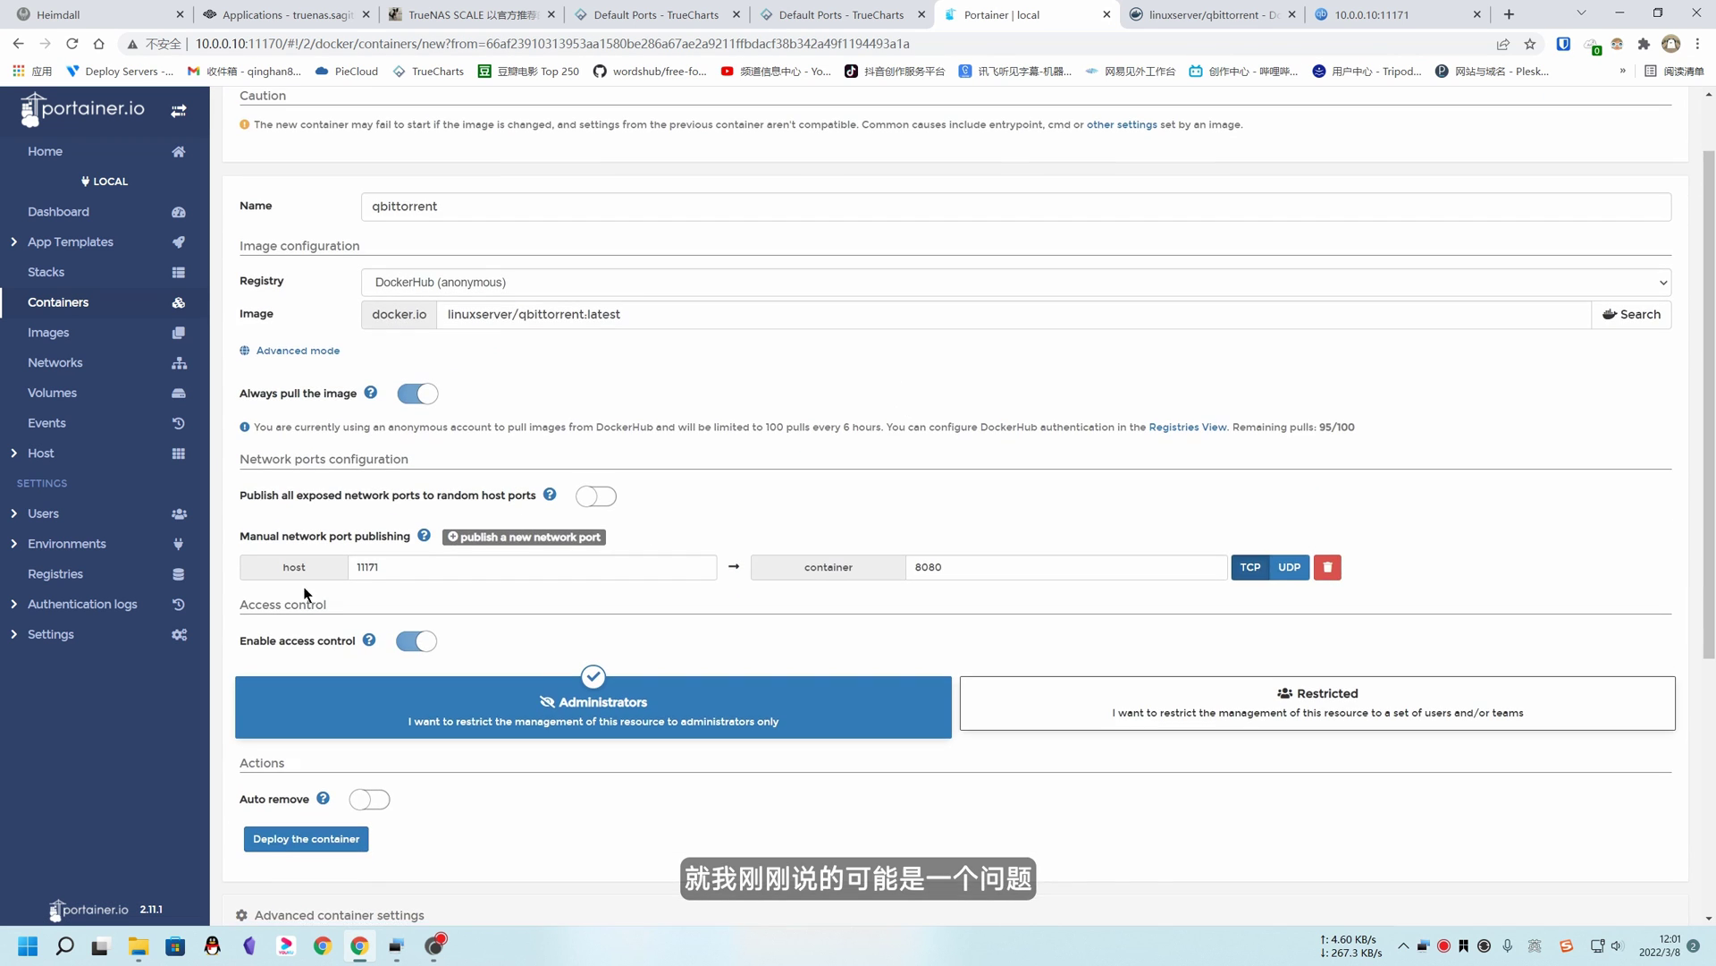
{"action": "left_click_drag", "start_coordinate": [383, 317], "coordinate": [299, 318]}
{"action": "key", "text": "ctrl+c"}
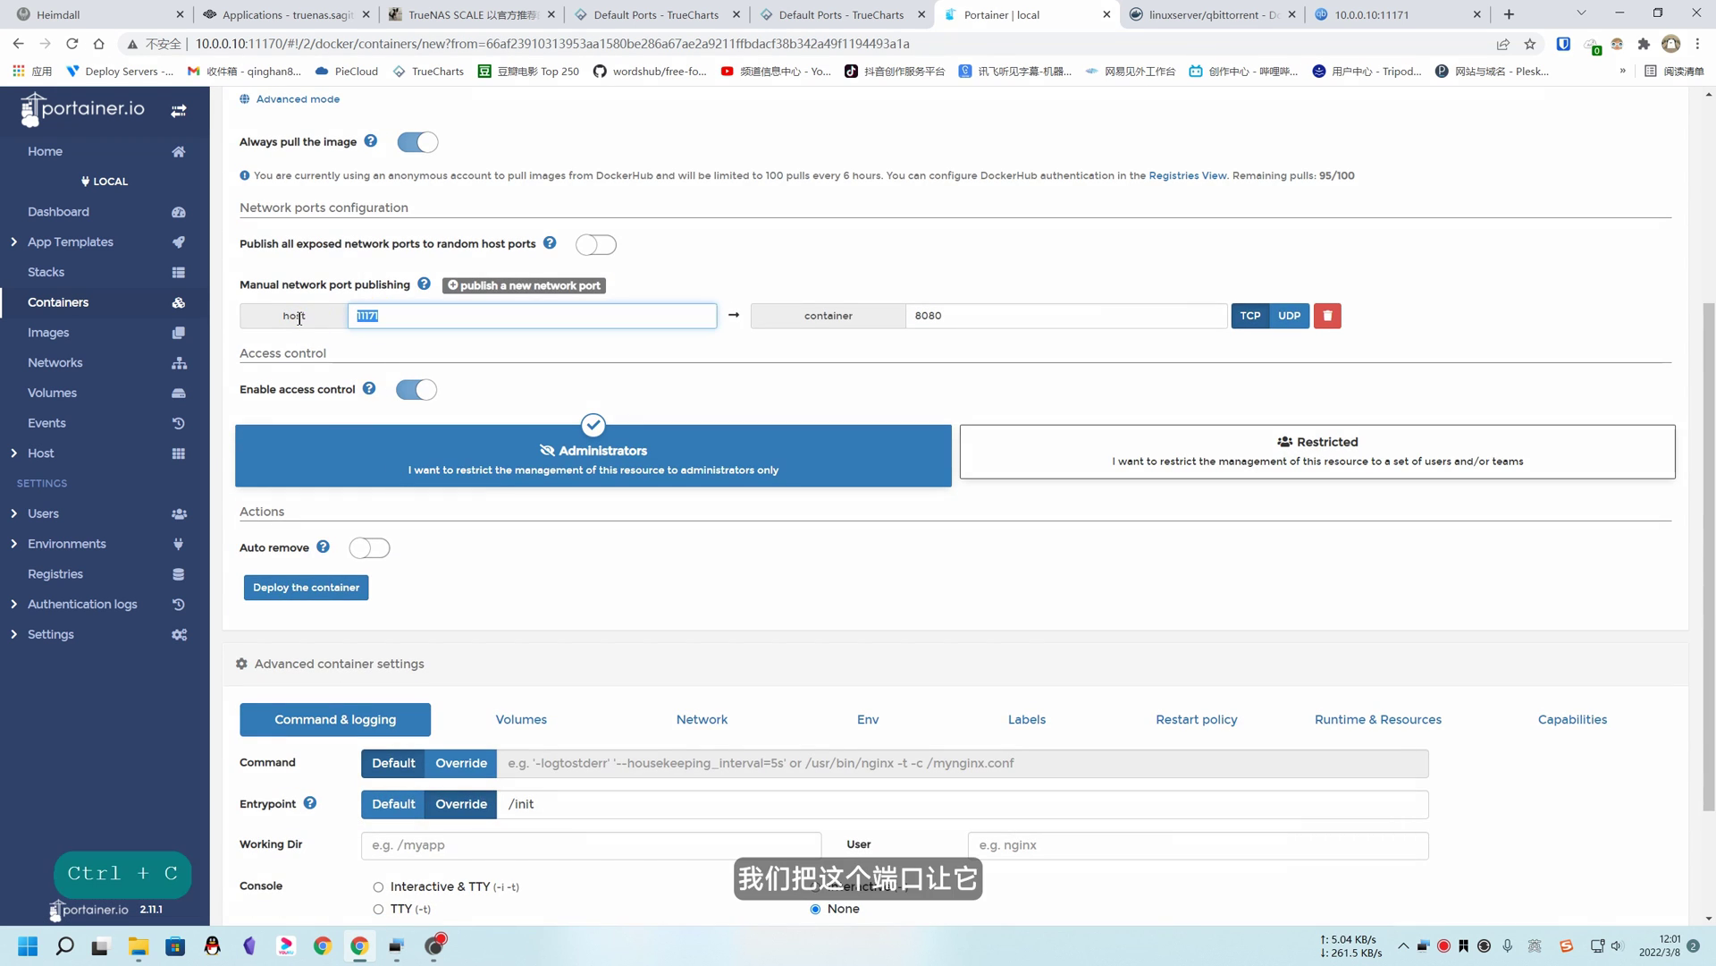
{"action": "left_click_drag", "start_coordinate": [1050, 324], "coordinate": [823, 319]}
{"action": "key", "text": "ctrl+v"}
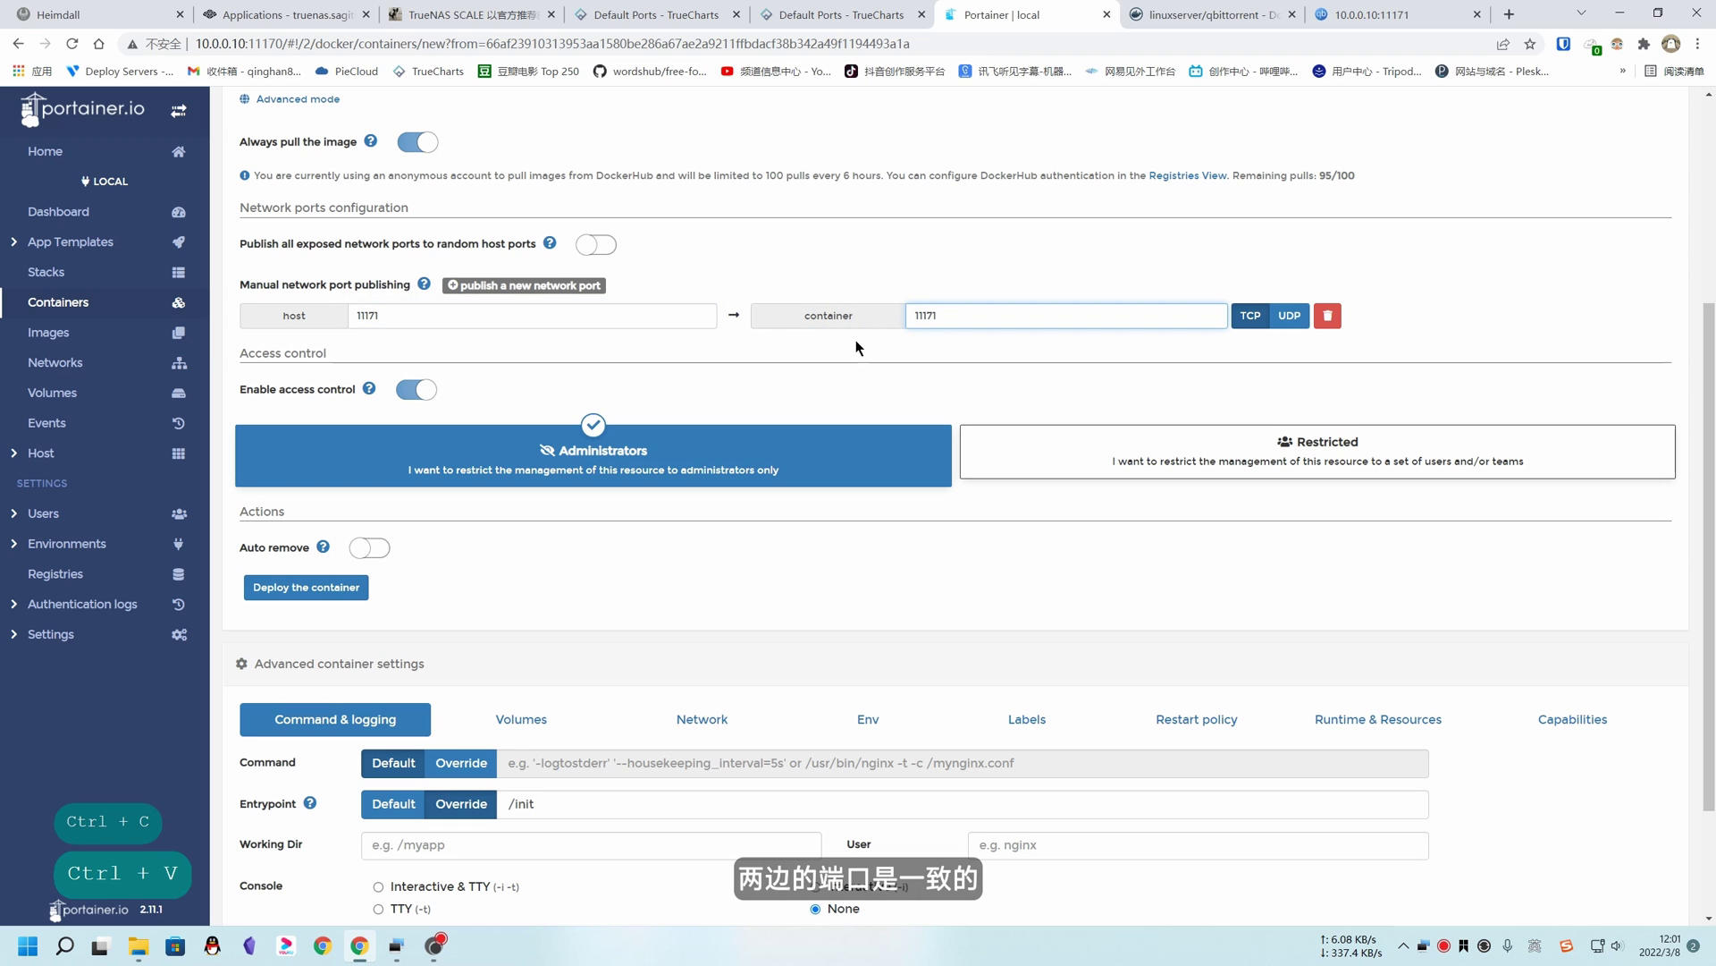
{"action": "left_click", "coordinate": [593, 337]}
Step: Change the WEBUI_PORT environment variable from 8080 to 11171
{"action": "scroll", "coordinate": [809, 713], "scroll_direction": "down", "scroll_amount": 1}
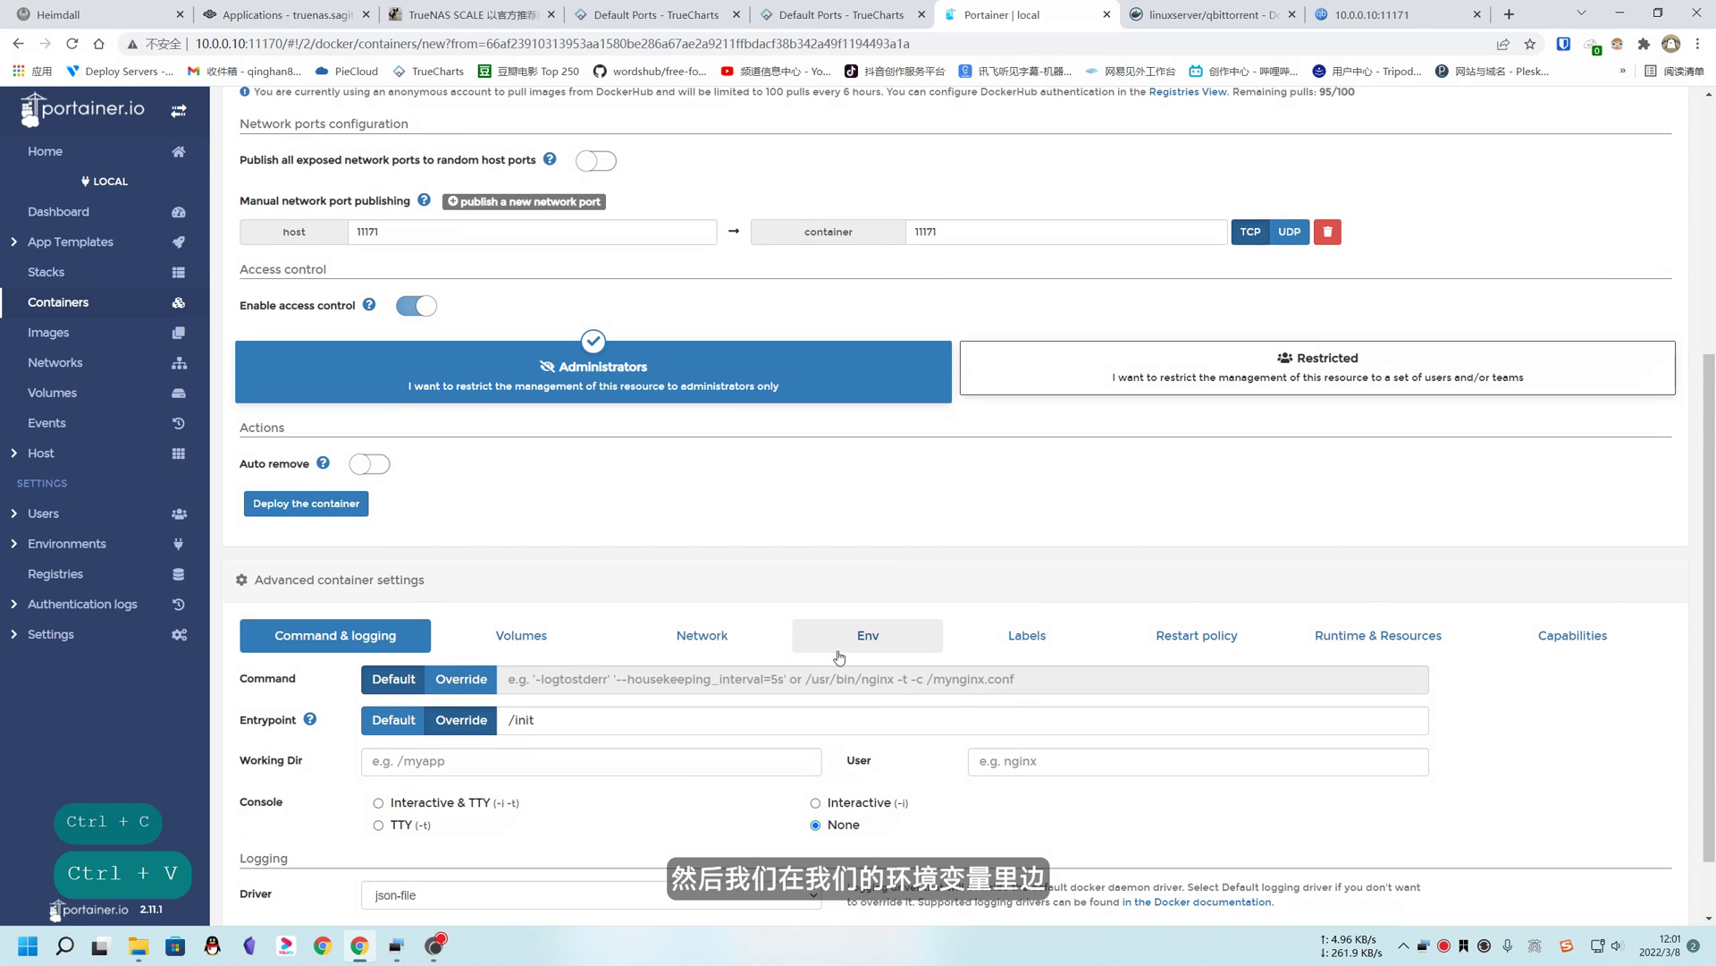
{"action": "left_click", "coordinate": [840, 657]}
{"action": "scroll", "coordinate": [768, 720], "scroll_direction": "down", "scroll_amount": 1}
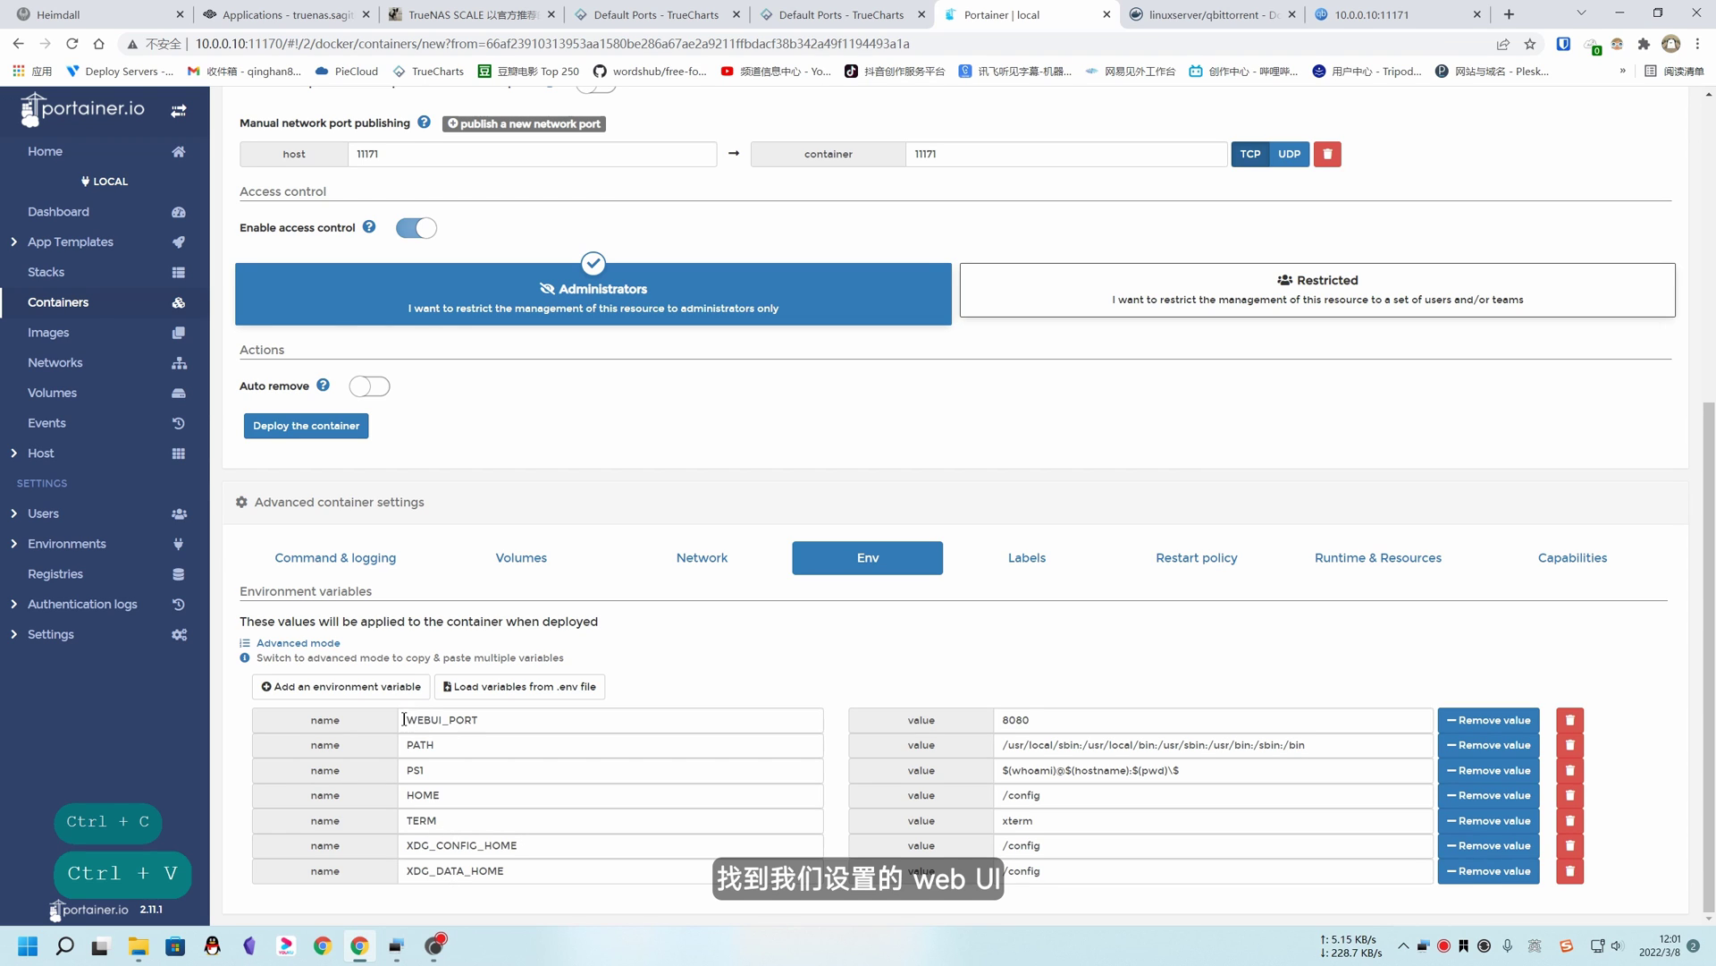
{"action": "left_click_drag", "start_coordinate": [404, 718], "coordinate": [483, 720]}
{"action": "left_click", "coordinate": [478, 721]}
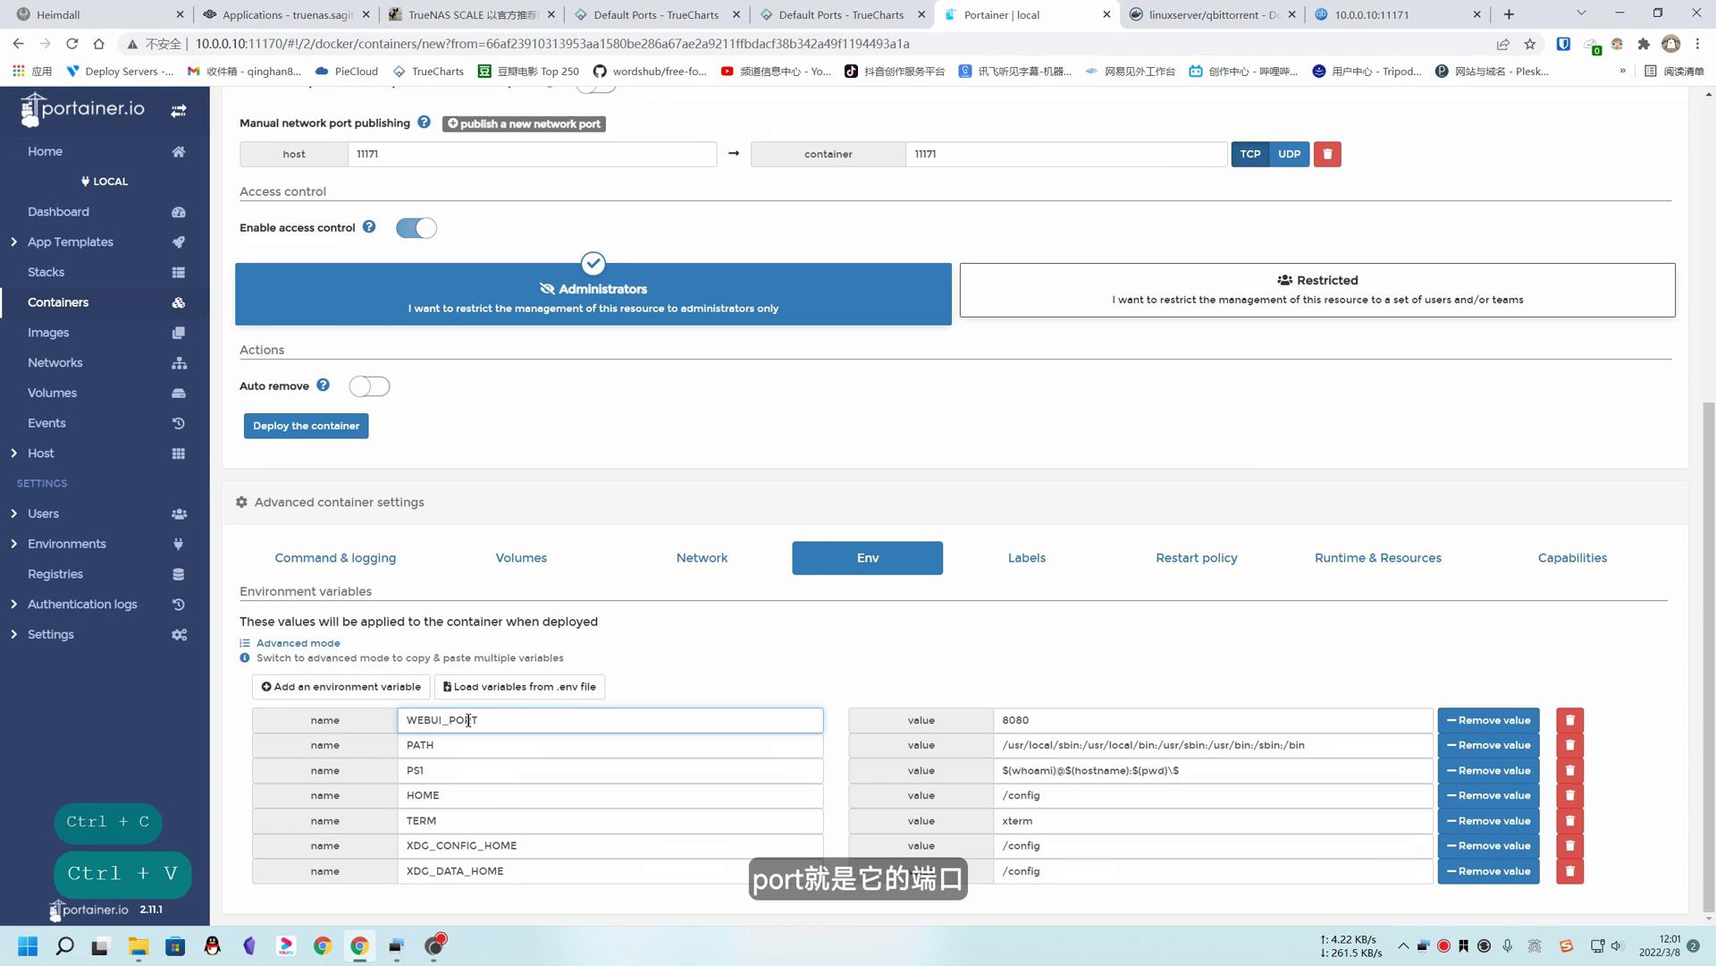
{"action": "double_click", "coordinate": [1025, 723]}
{"action": "key", "text": "ctrl+v"}
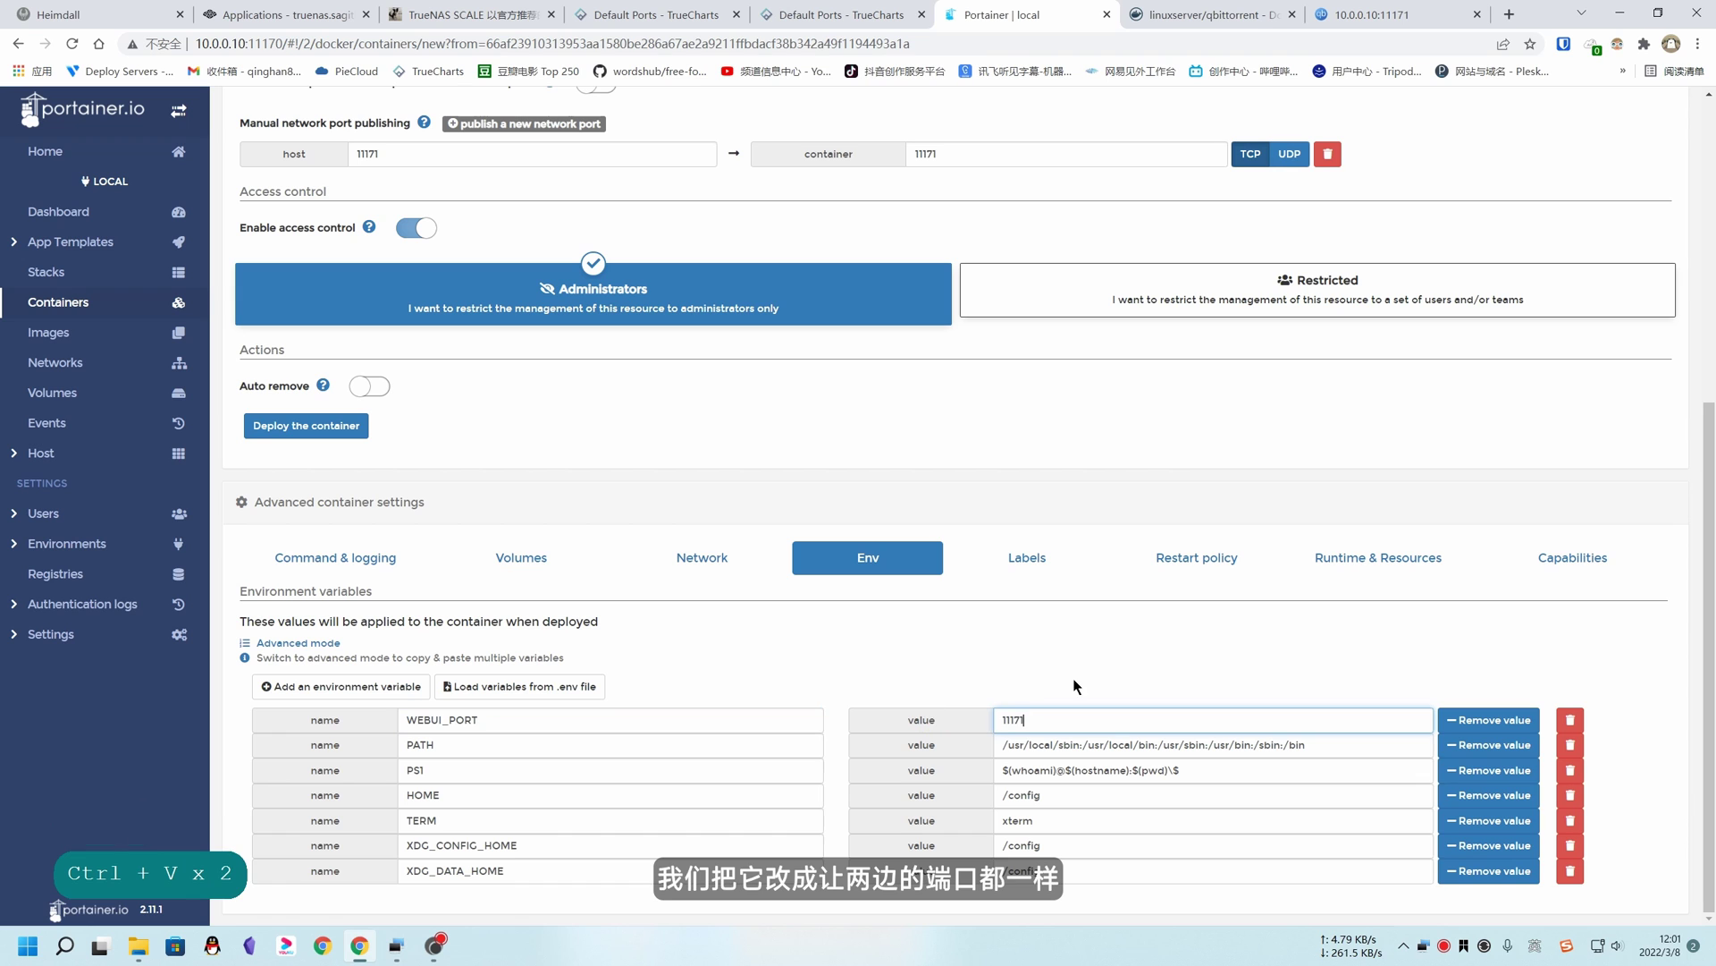
Step: Redeploy qbittorrent, replace the existing container, and go to the port 11171 page
{"action": "left_click", "coordinate": [307, 425]}
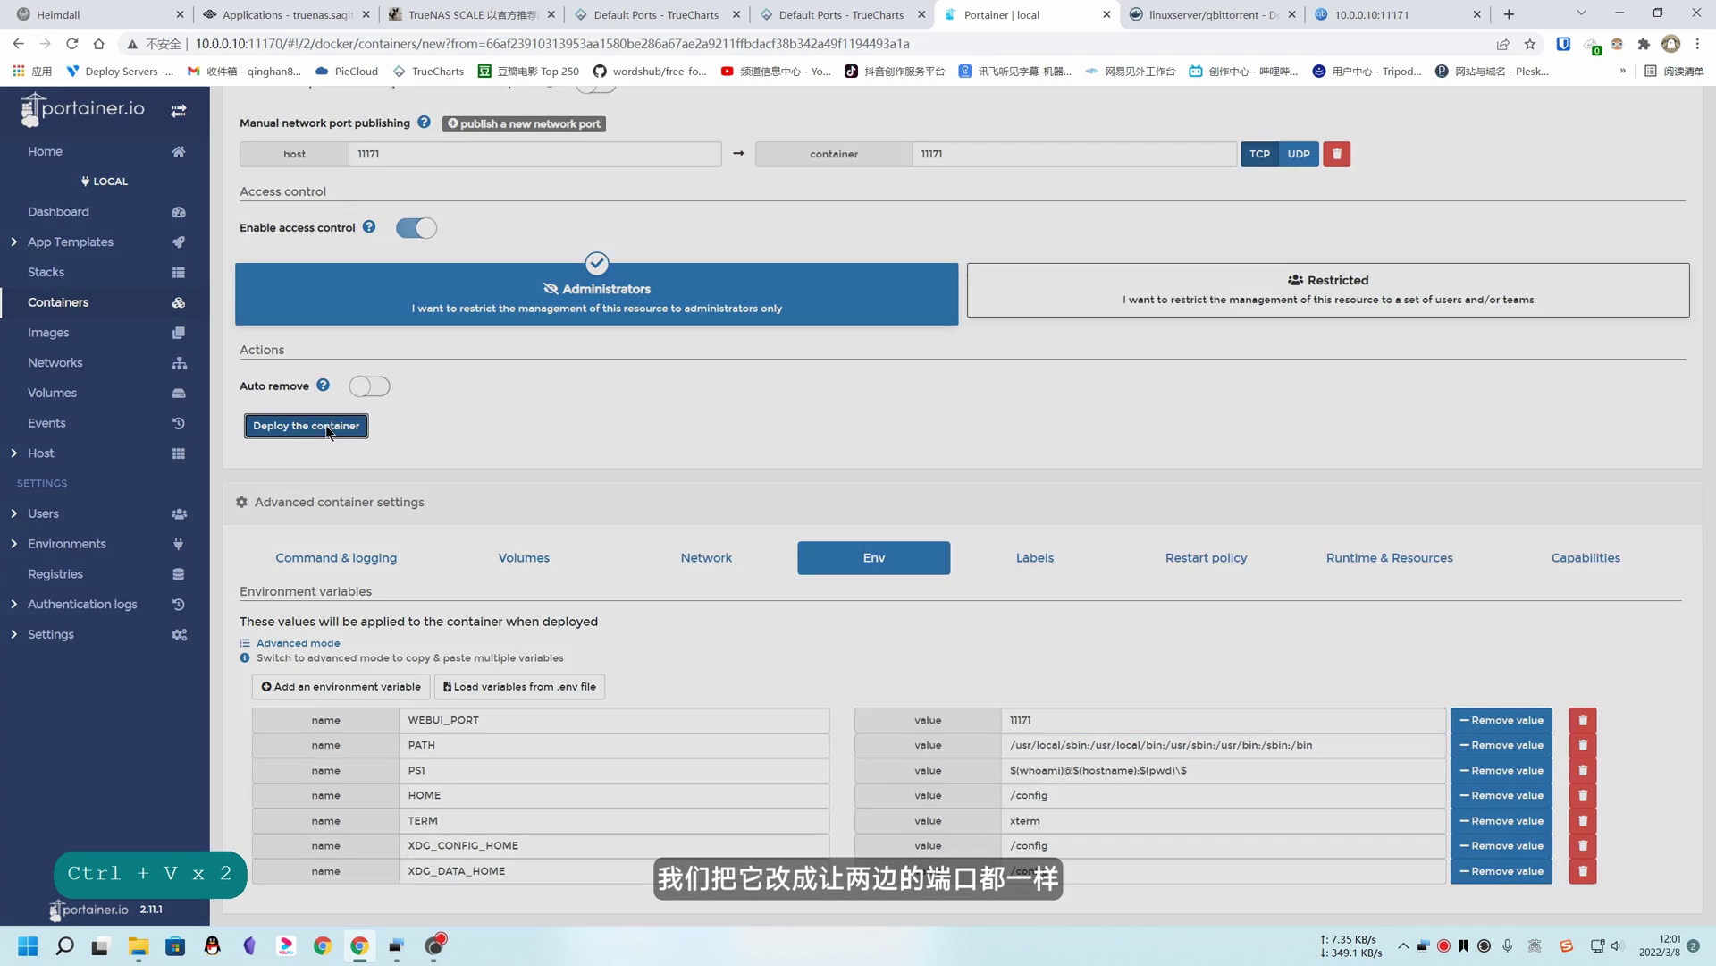
{"action": "left_click", "coordinate": [1077, 661]}
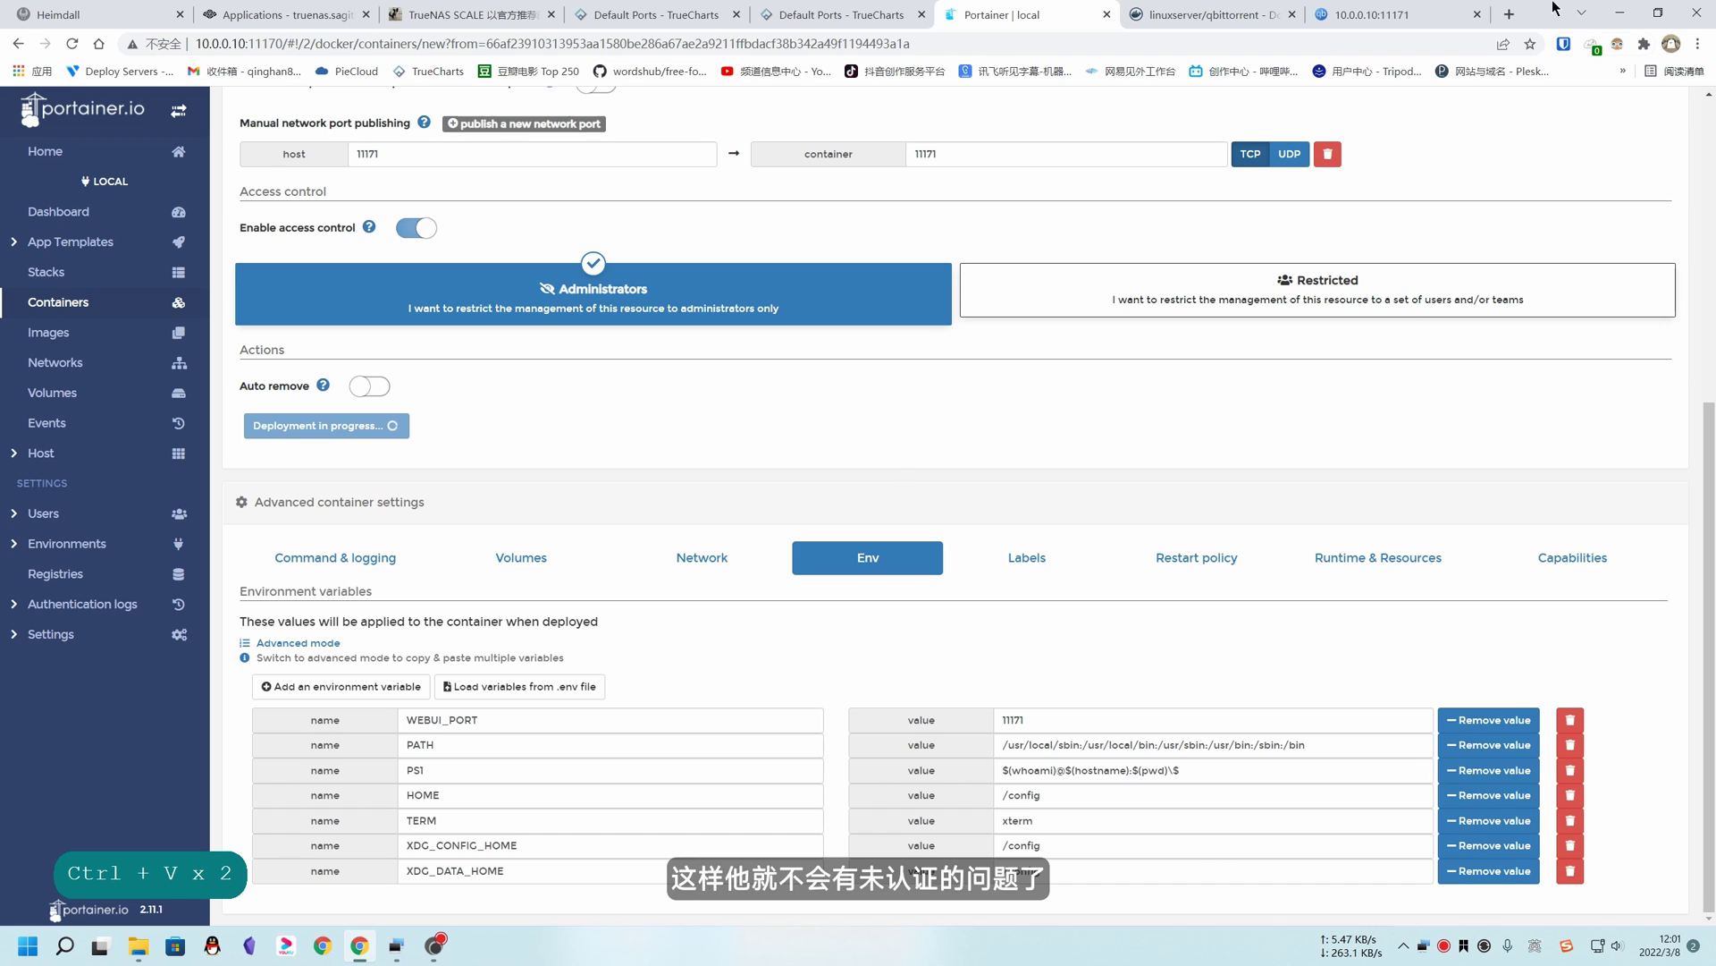
{"action": "left_click", "coordinate": [1393, 13]}
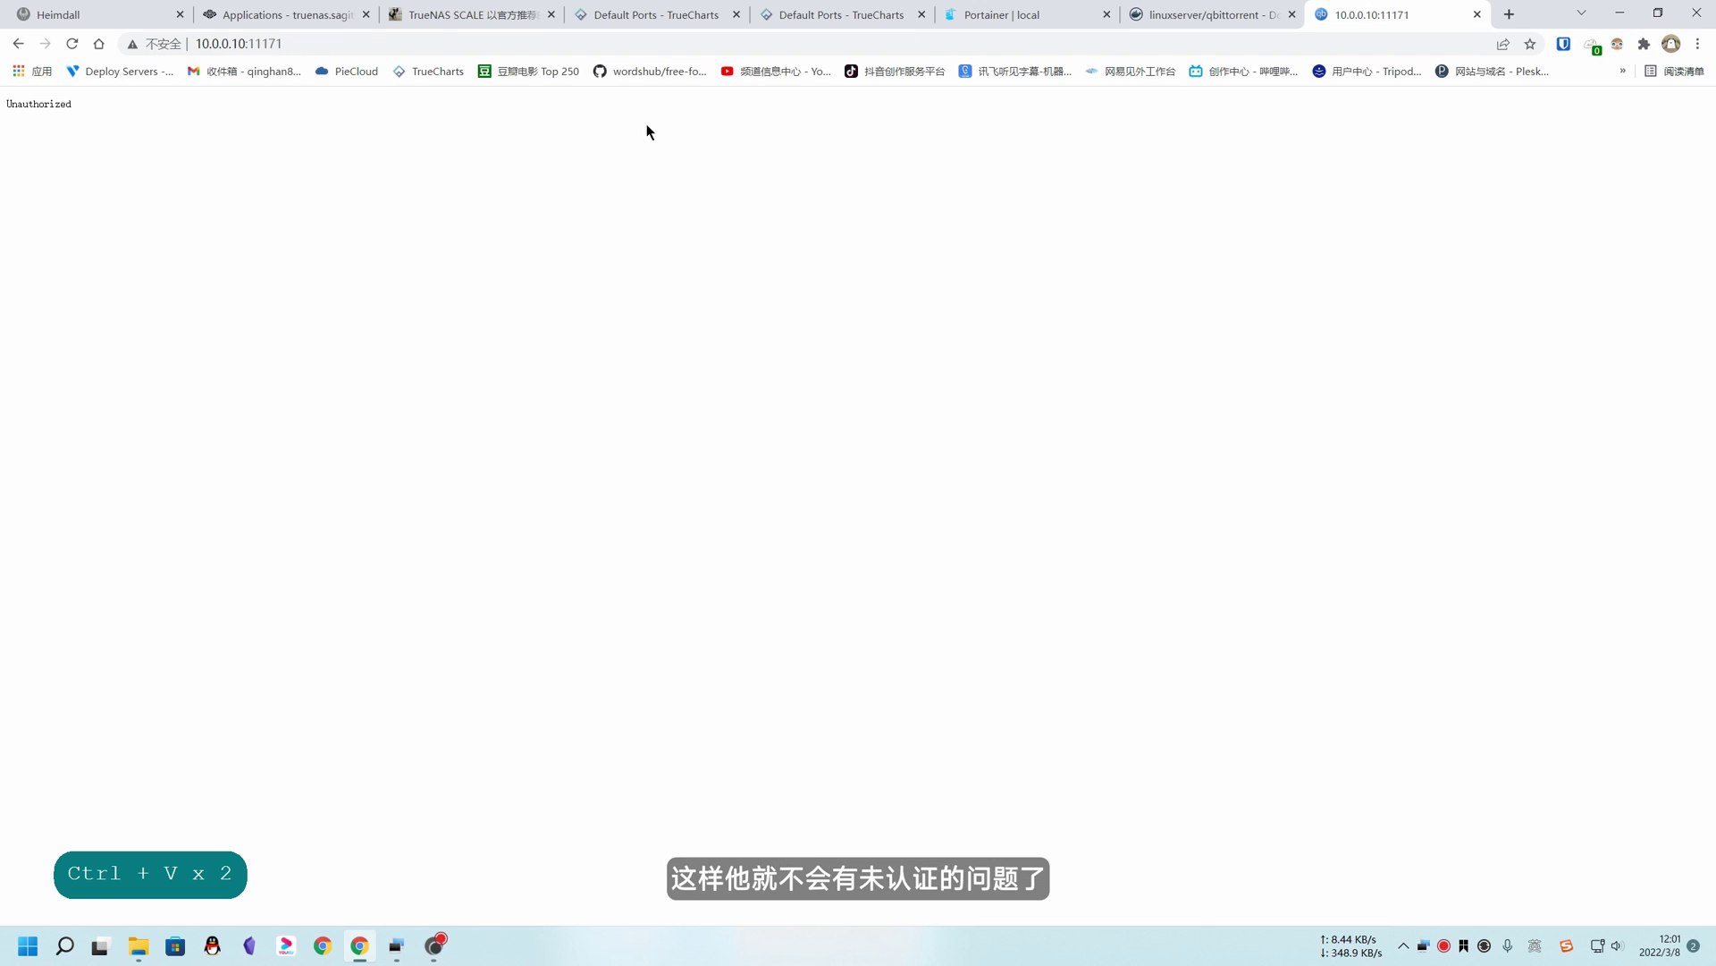
Step: Reload 10.0.0.10:11171 to reach the qBittorrent login and enter username admin
{"action": "left_click", "coordinate": [1004, 21]}
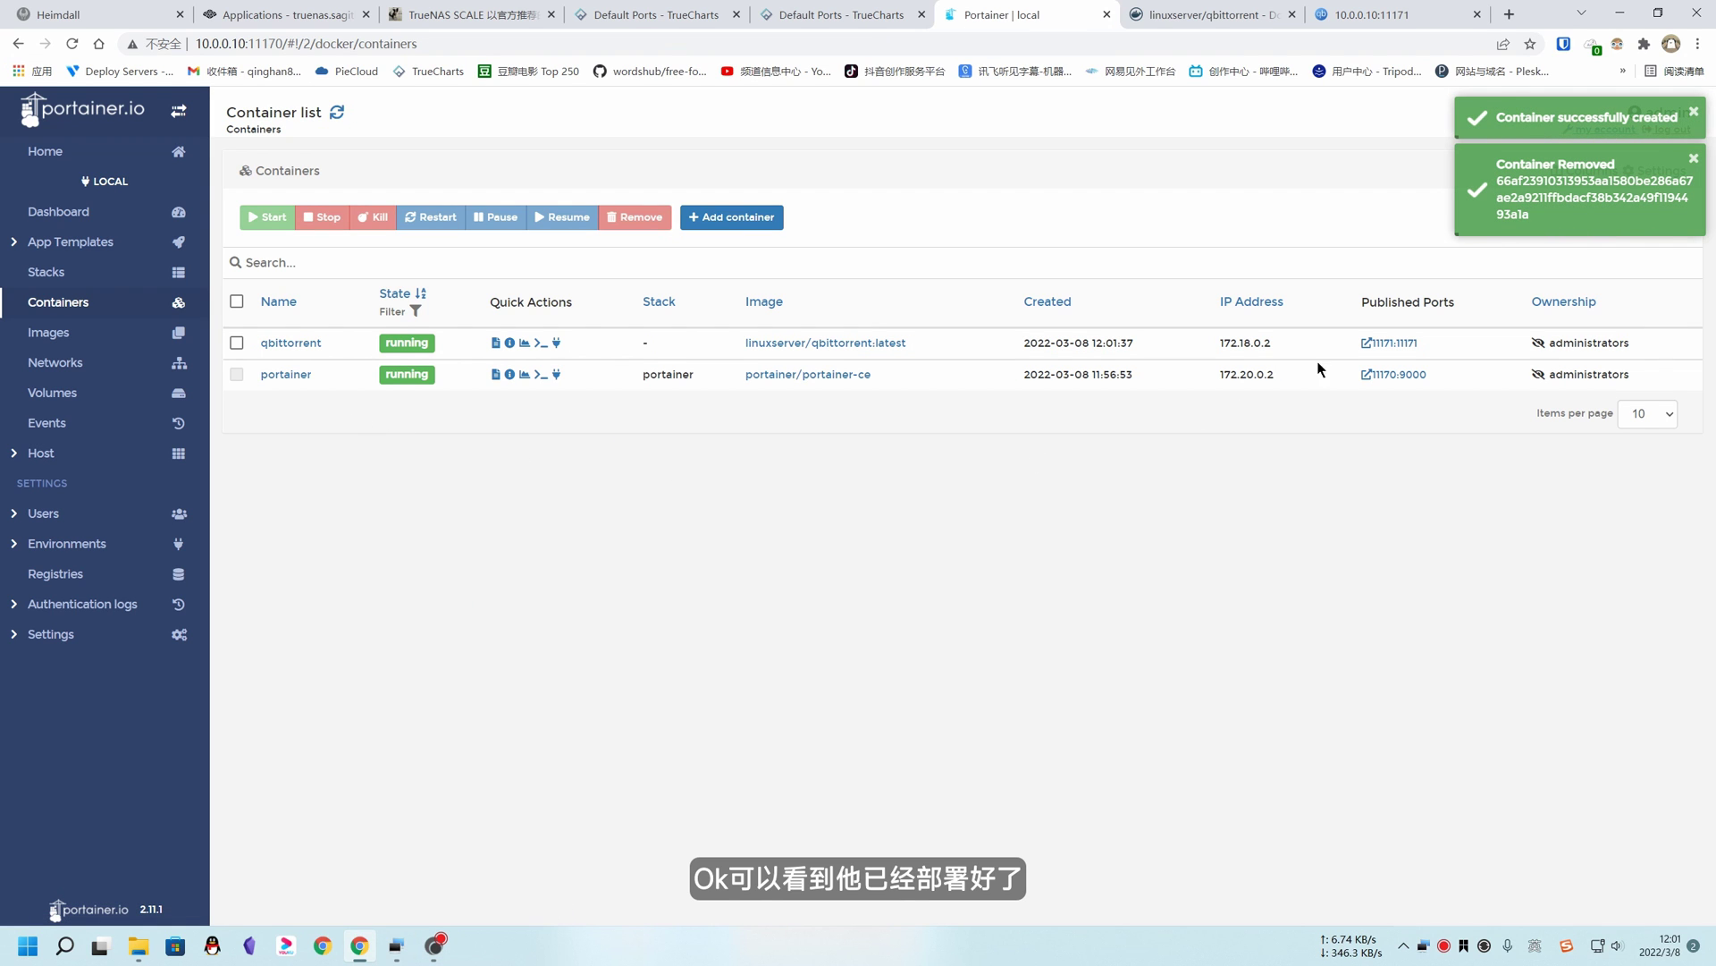
{"action": "left_click", "coordinate": [1353, 16]}
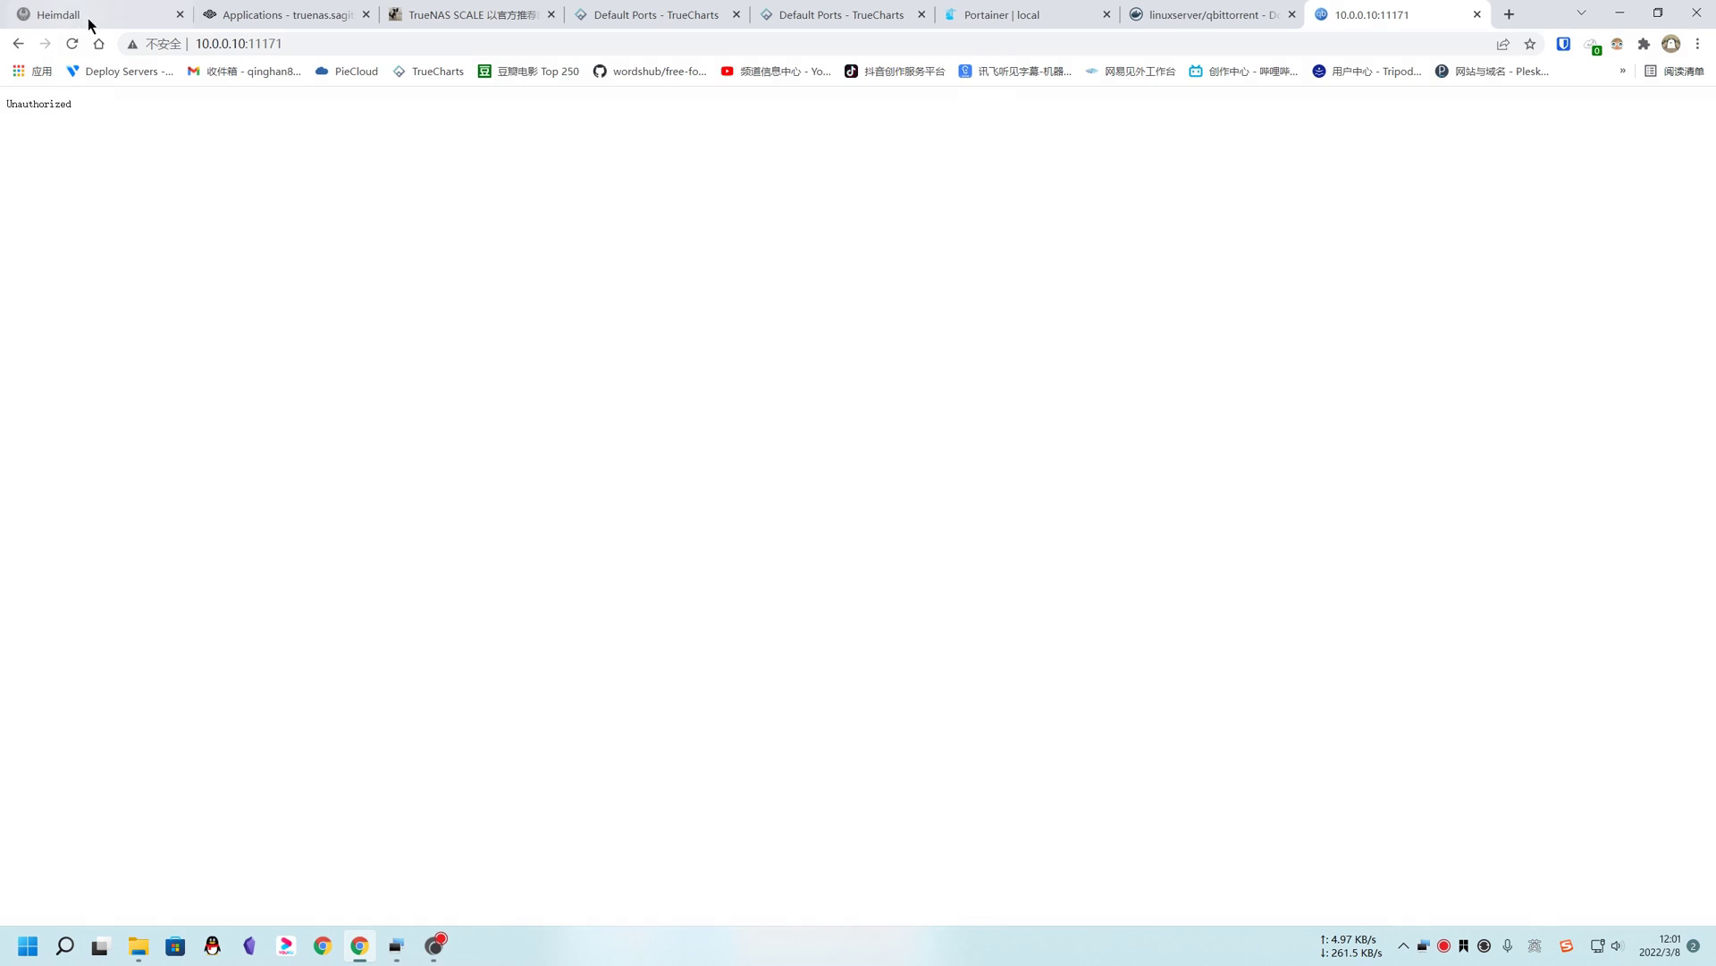
{"action": "left_click", "coordinate": [72, 43]}
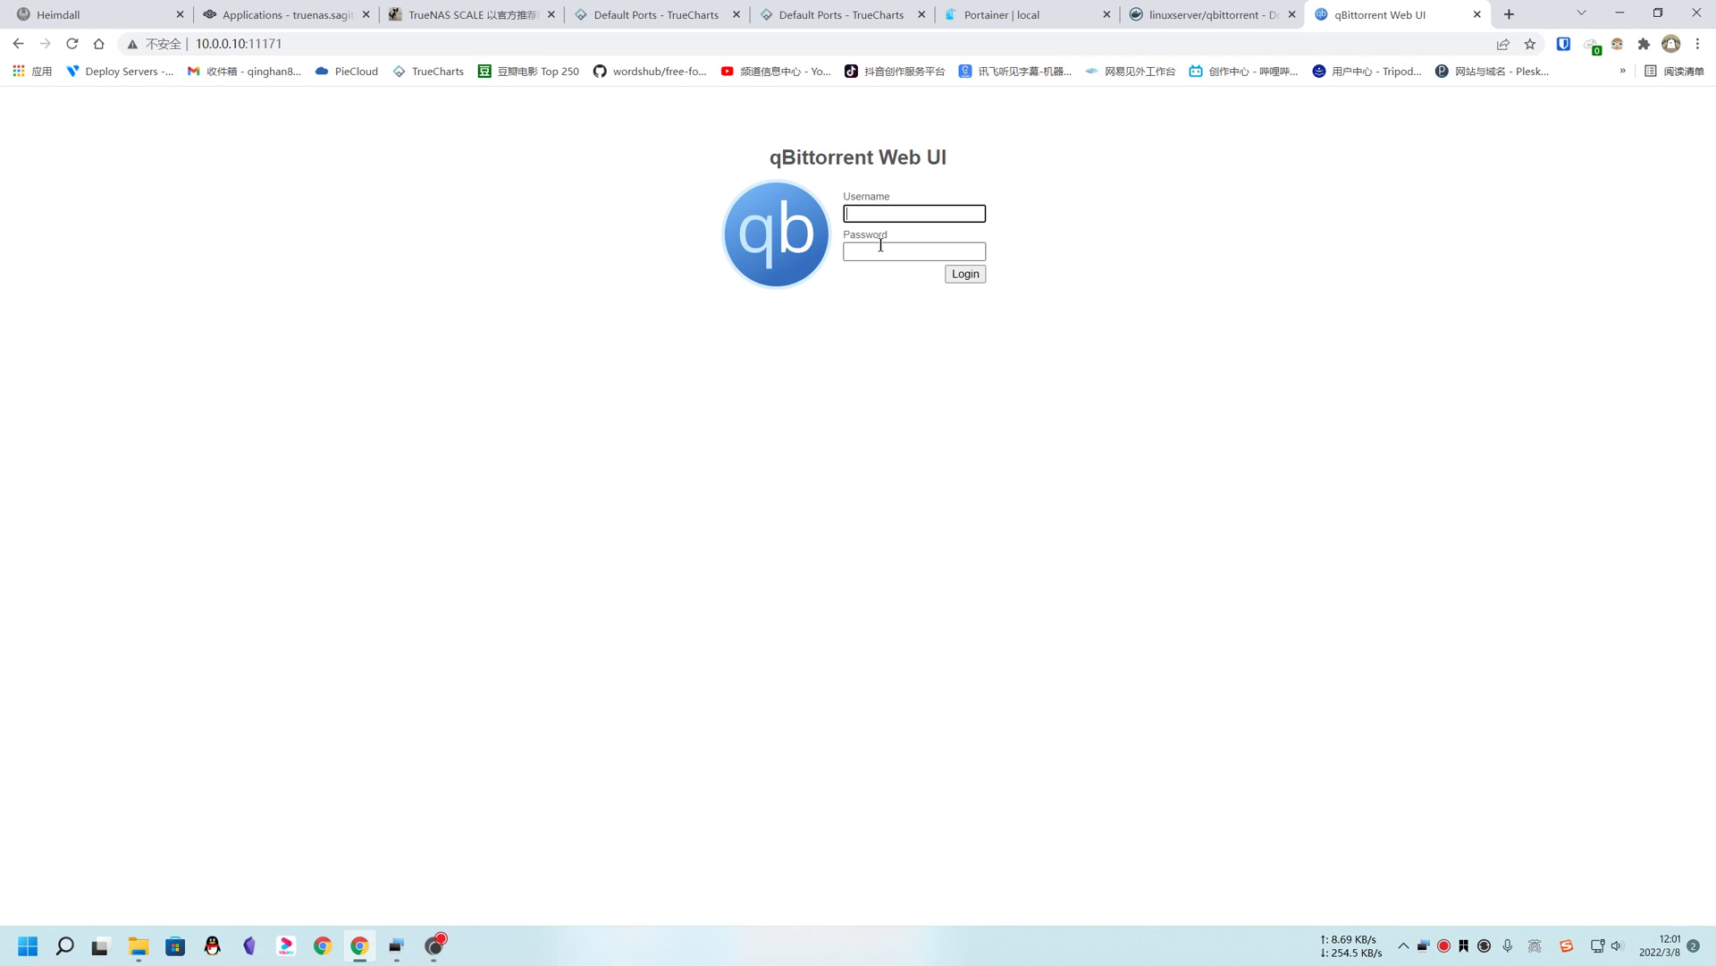
{"action": "type", "text": "admin"}
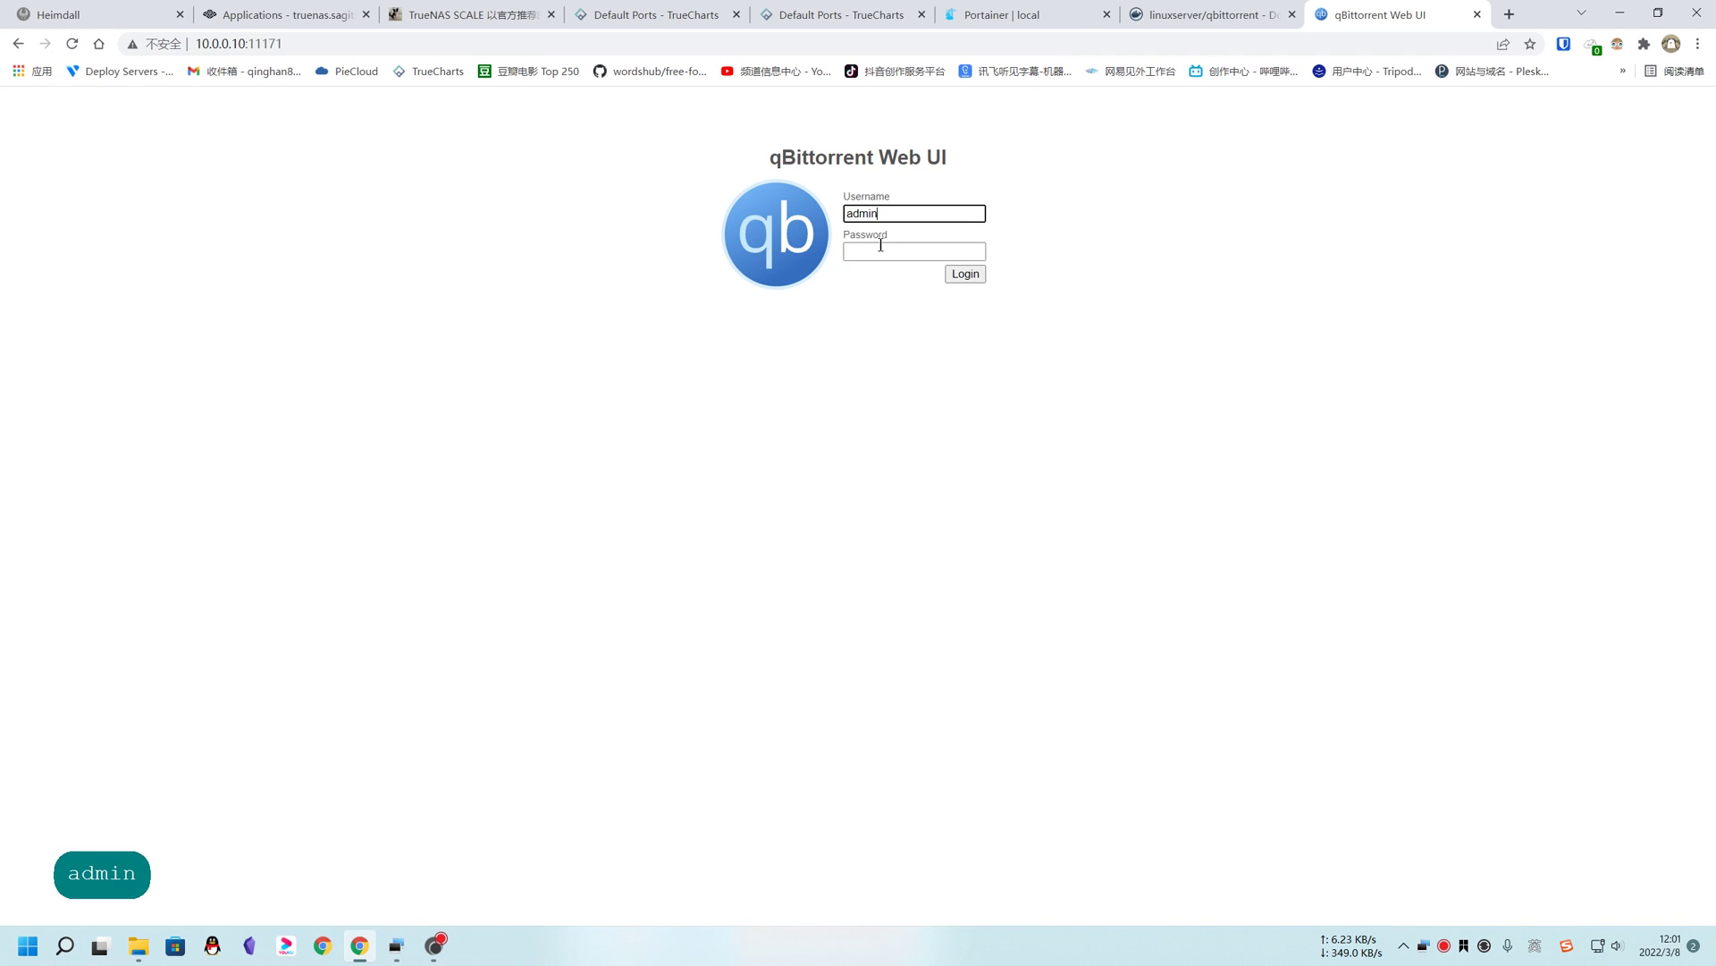
{"action": "left_click", "coordinate": [880, 248]}
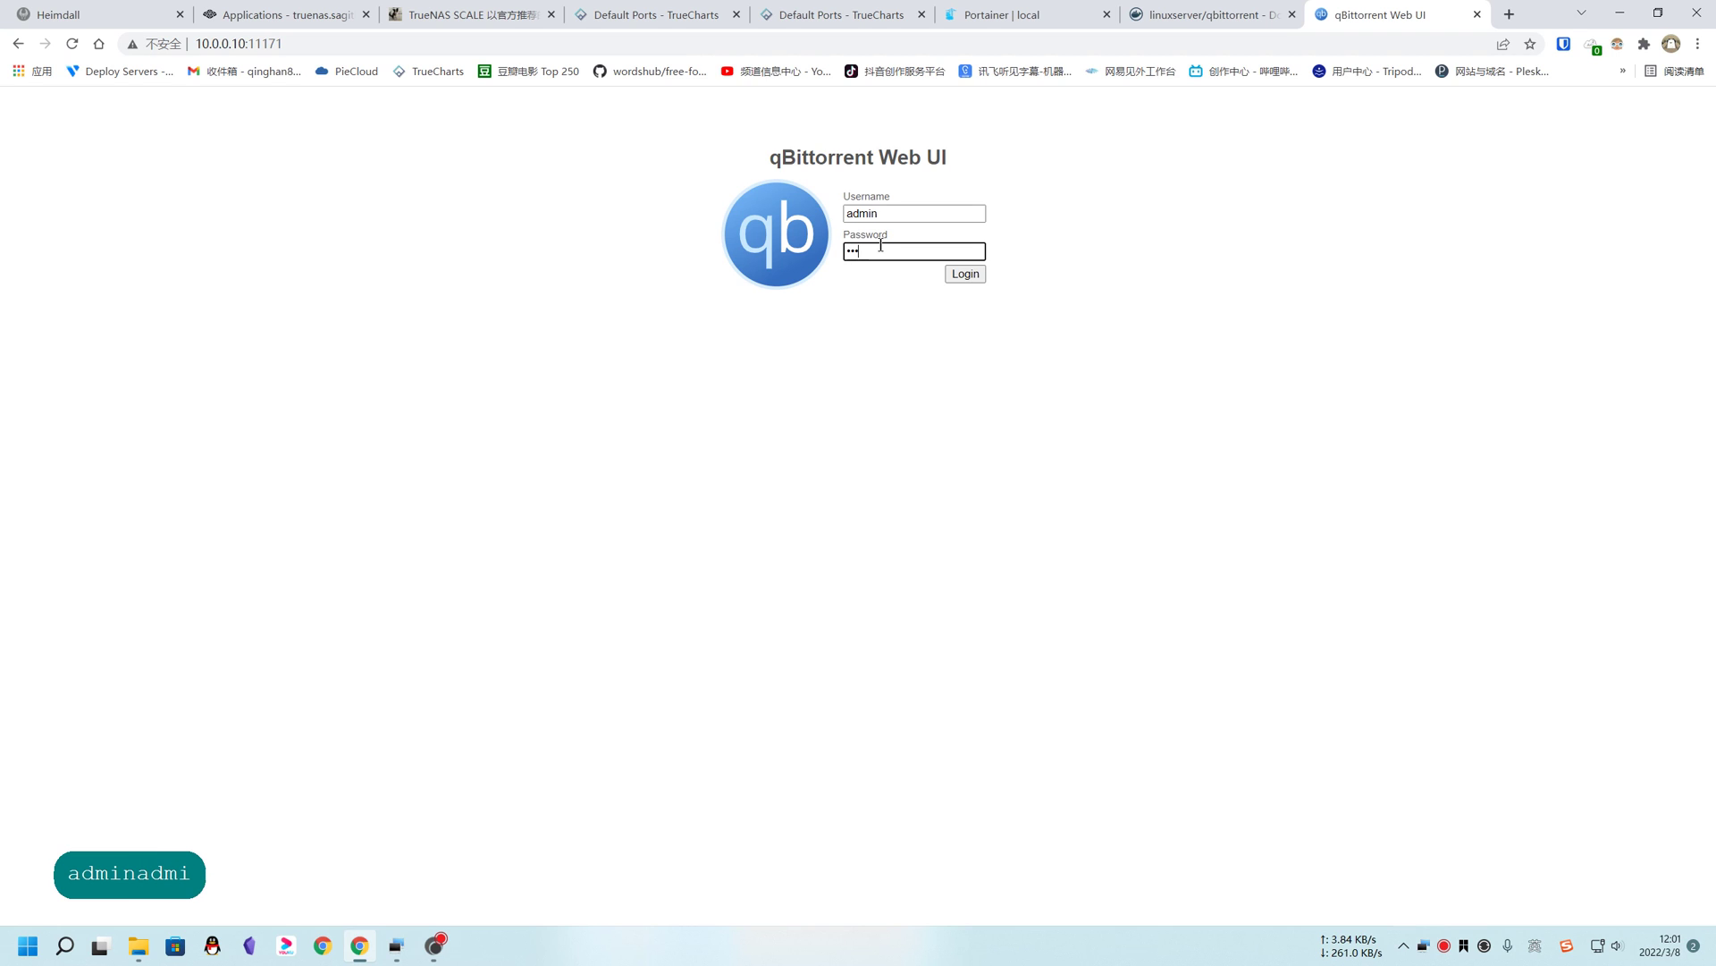
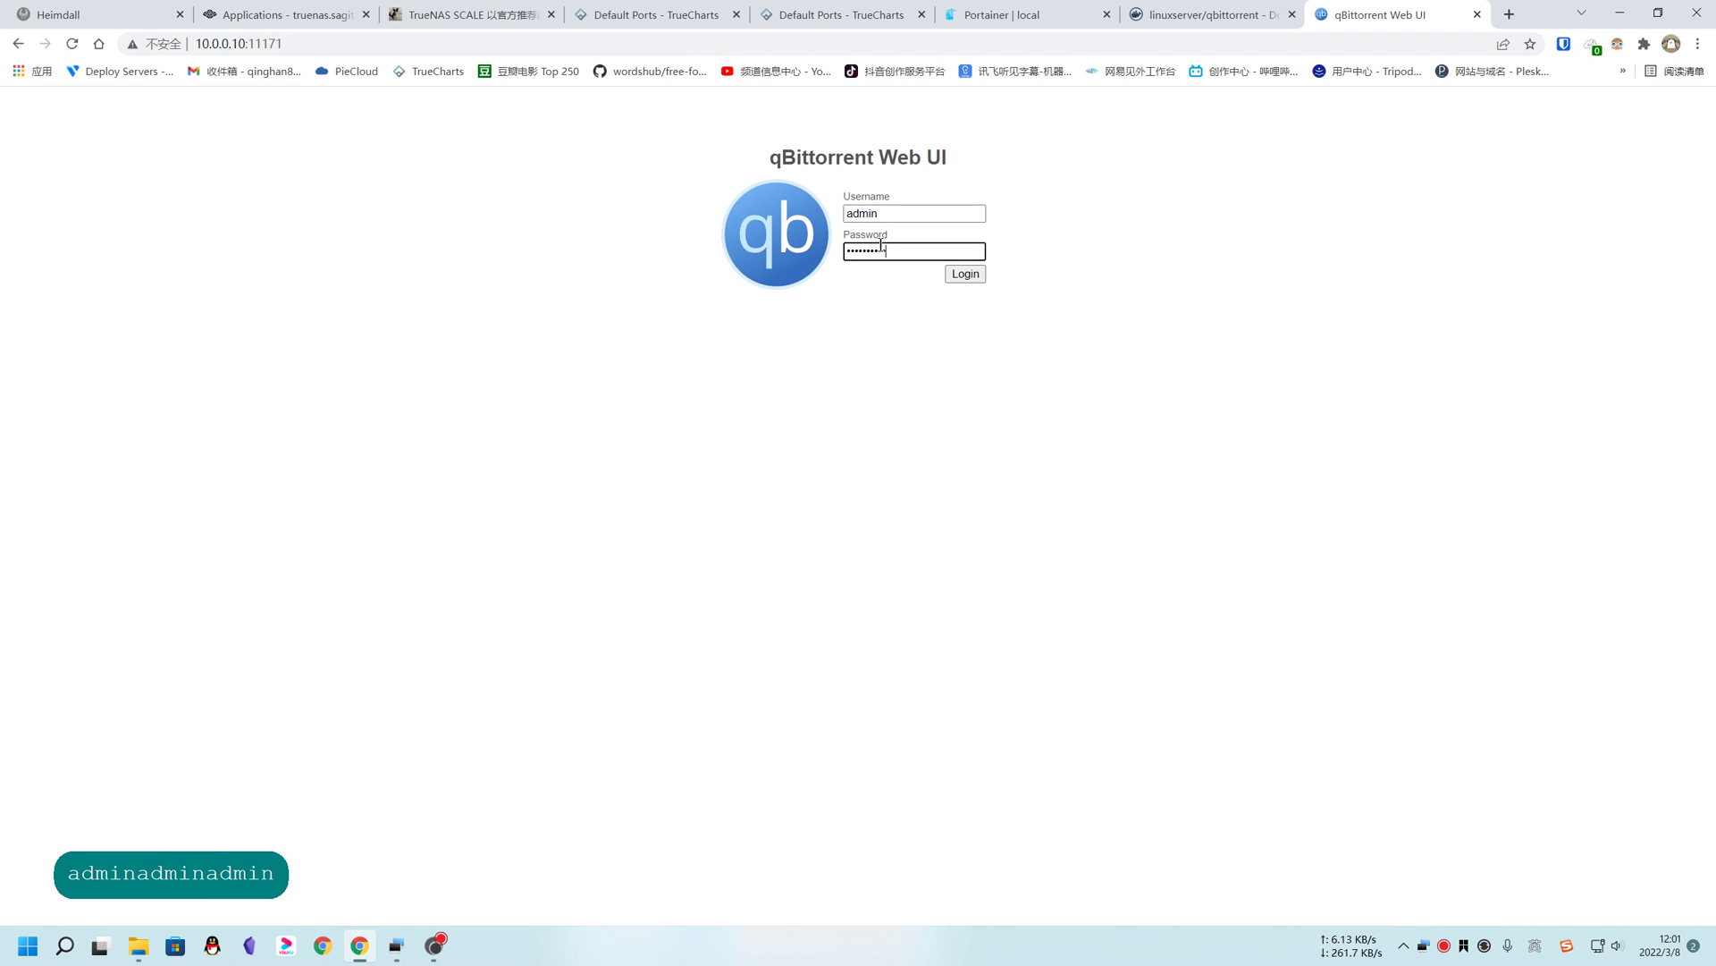
Step: Log in with the admin password, review the Web UI and Advanced options, and close unchanged
{"action": "key", "text": "Return"}
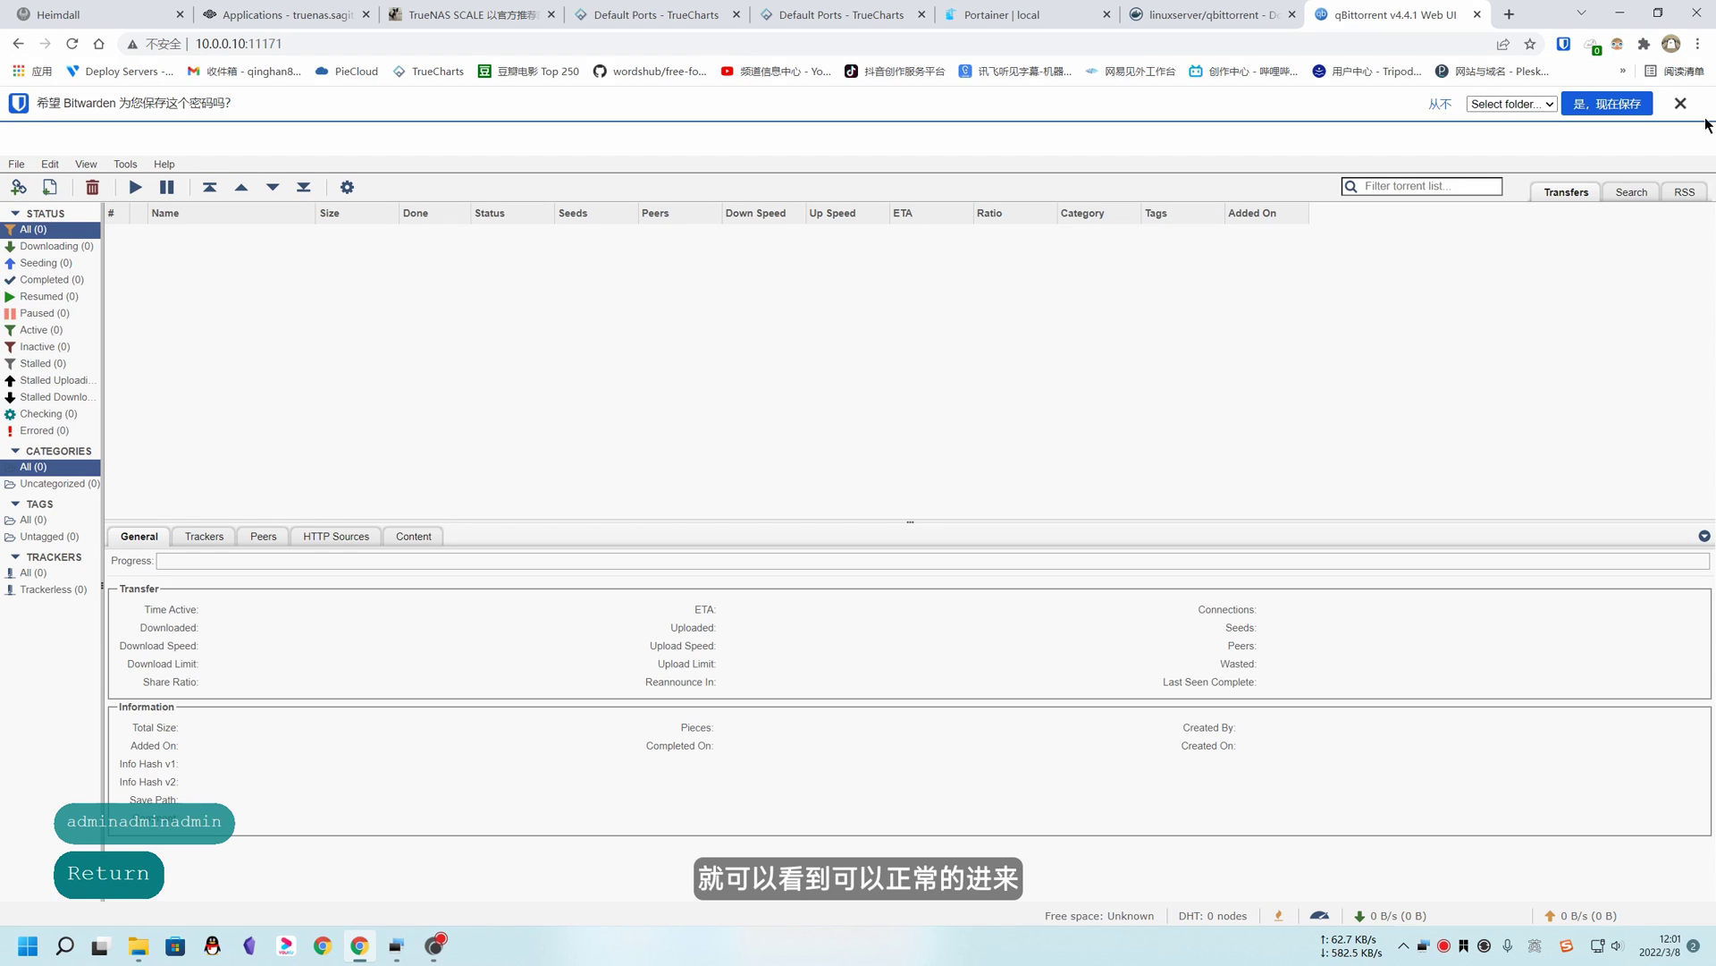
{"action": "left_click", "coordinate": [347, 118]}
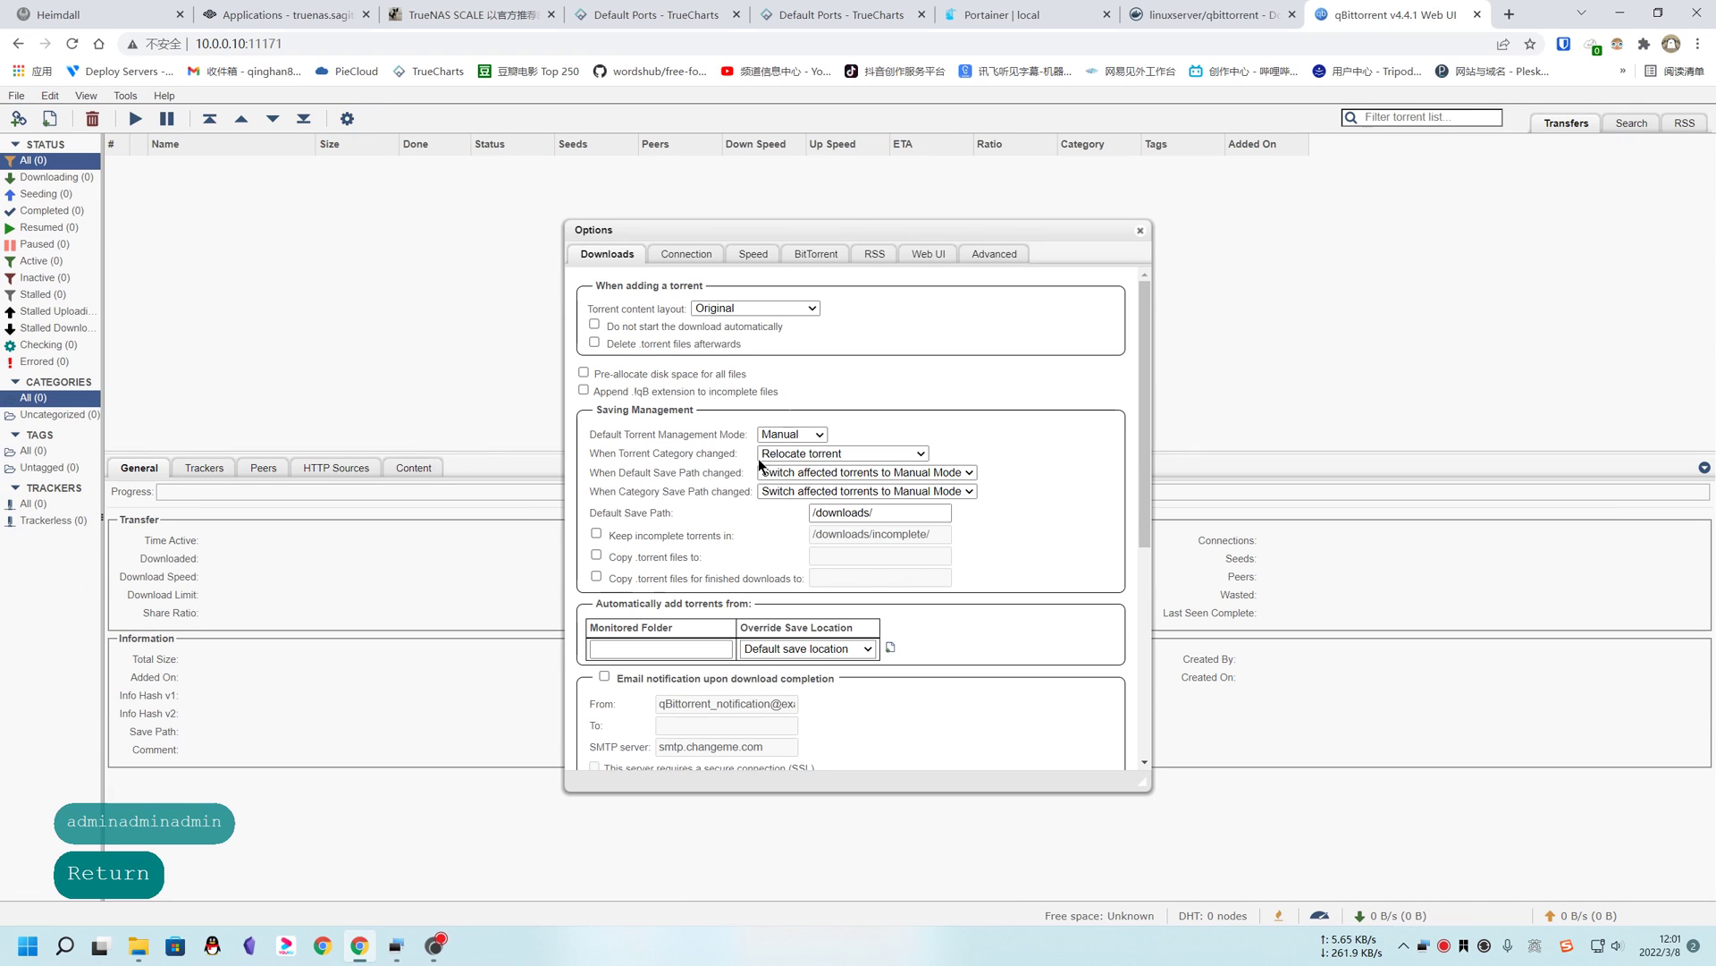
{"action": "left_click", "coordinate": [990, 255]}
{"action": "left_click", "coordinate": [922, 256]}
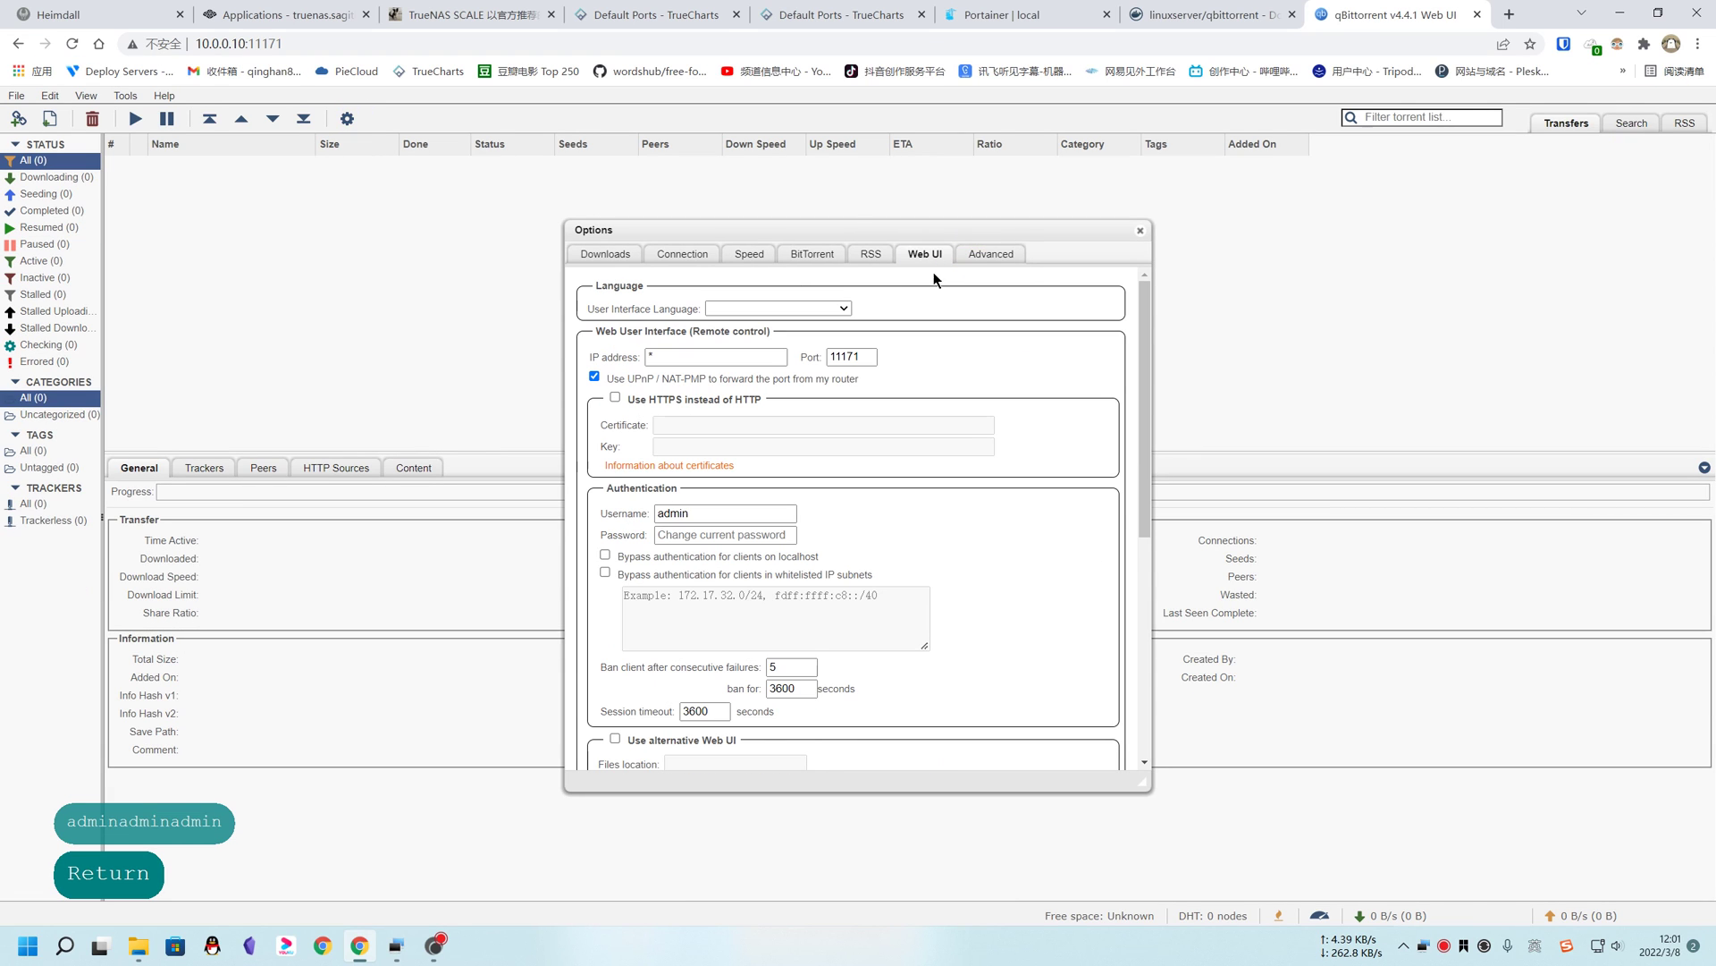
{"action": "left_click", "coordinate": [993, 254]}
{"action": "left_click", "coordinate": [921, 310]}
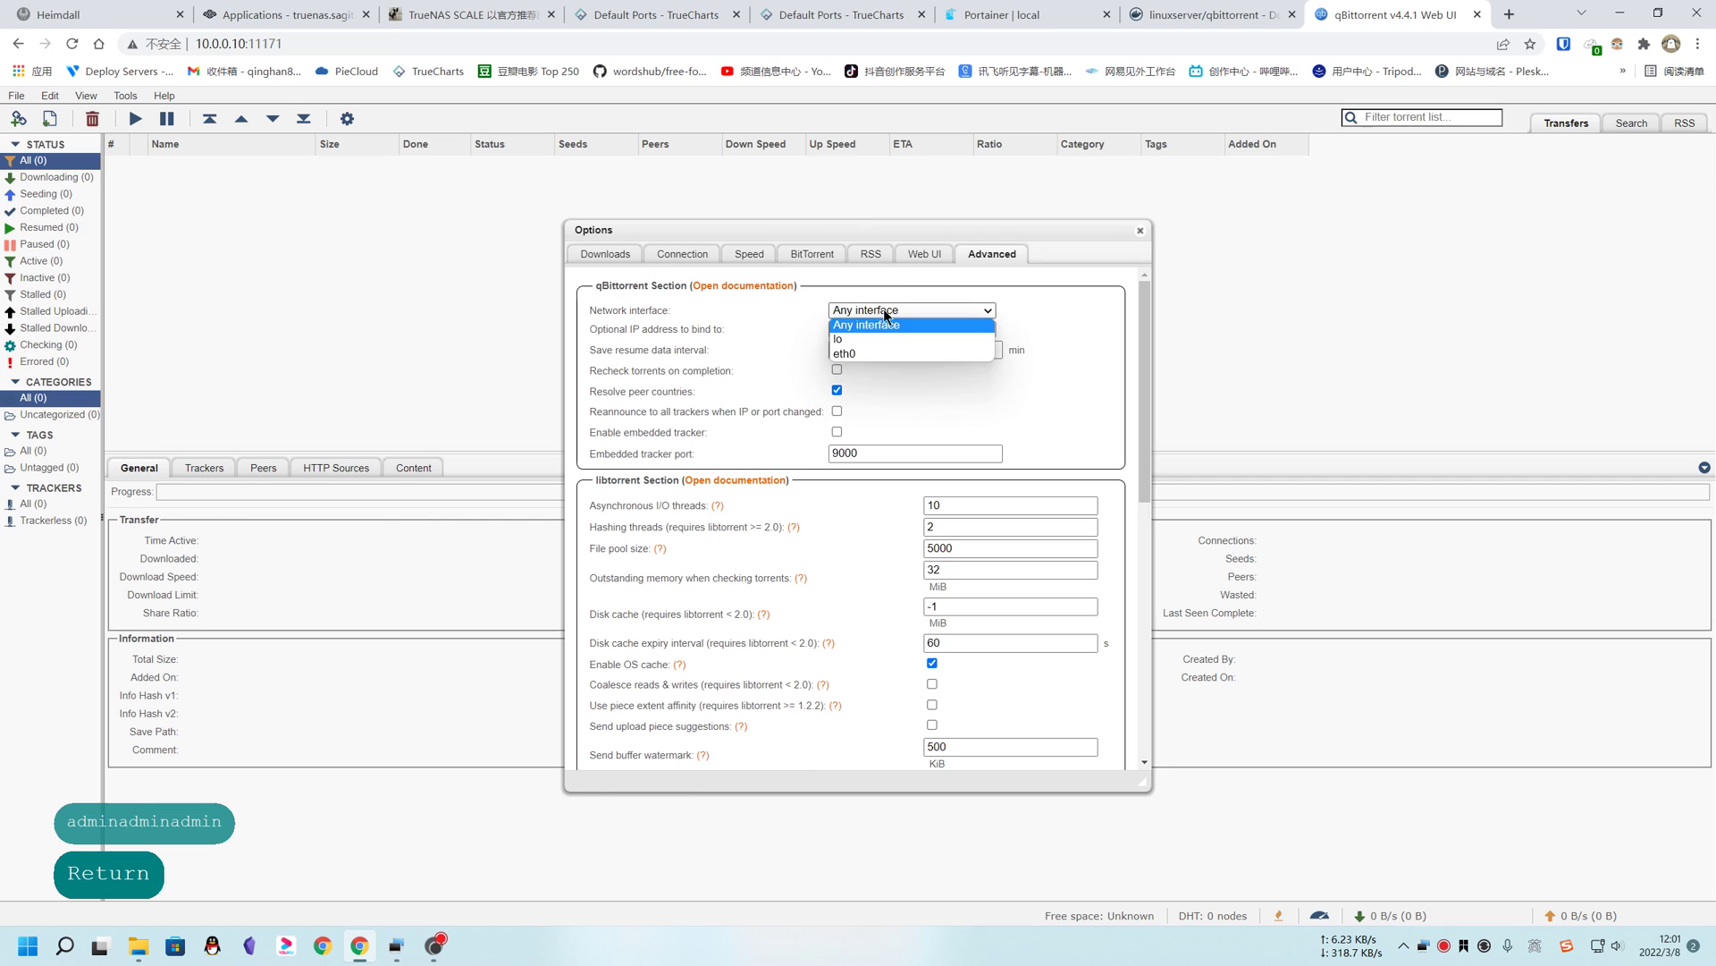
{"action": "left_click", "coordinate": [1140, 231]}
{"action": "left_click", "coordinate": [1140, 231]}
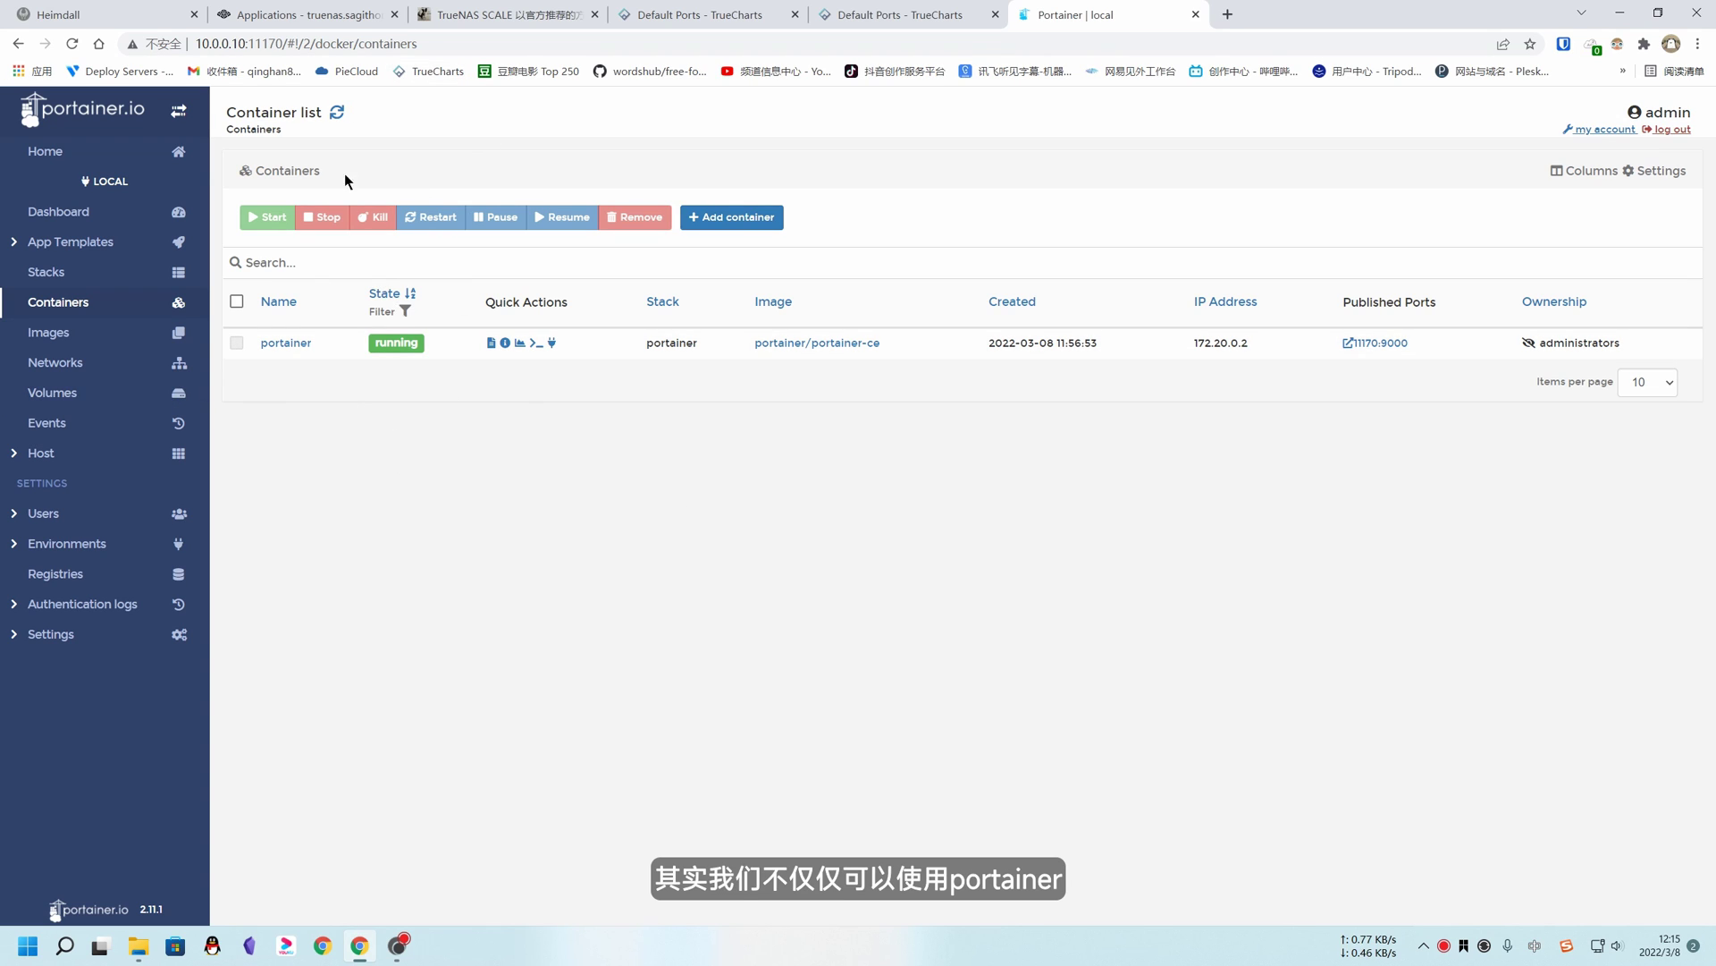
Step: Inspect the docker-compose app's COMPOSE_FILE path unchanged, then launch a shell into its pod
{"action": "left_click", "coordinate": [309, 14]}
{"action": "scroll", "coordinate": [1089, 824], "scroll_direction": "down", "scroll_amount": 5}
{"action": "scroll", "coordinate": [1088, 825], "scroll_direction": "down", "scroll_amount": 5}
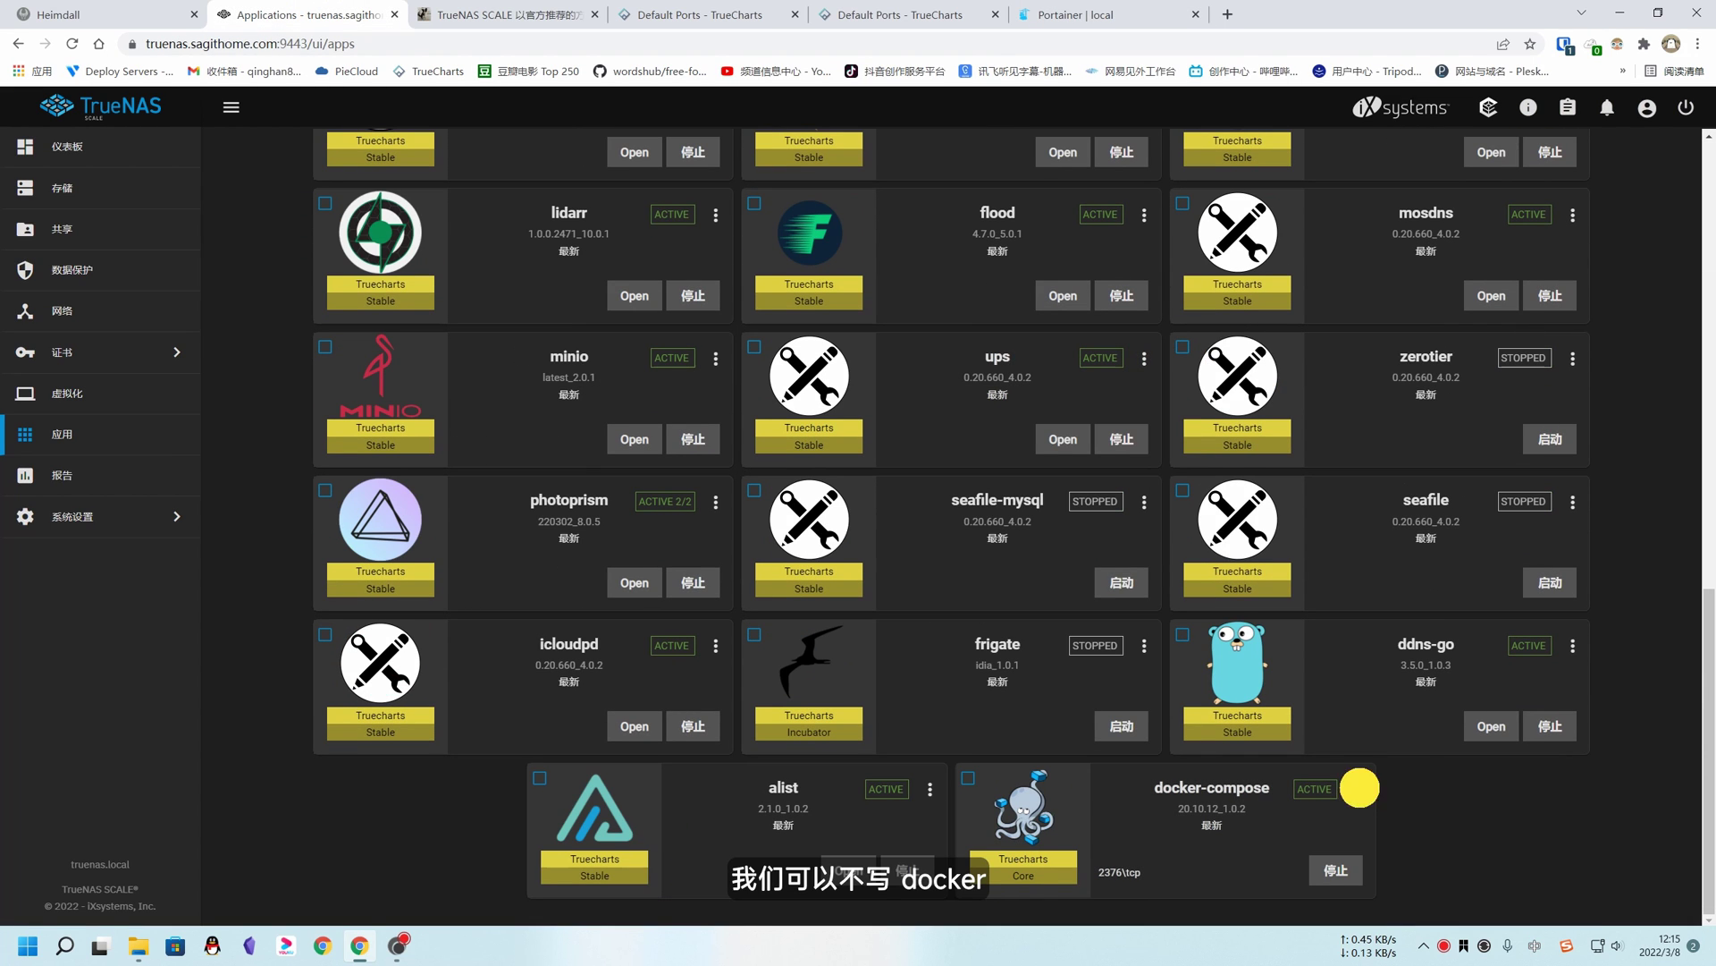
{"action": "left_click", "coordinate": [1359, 788]}
{"action": "left_click", "coordinate": [1394, 661]}
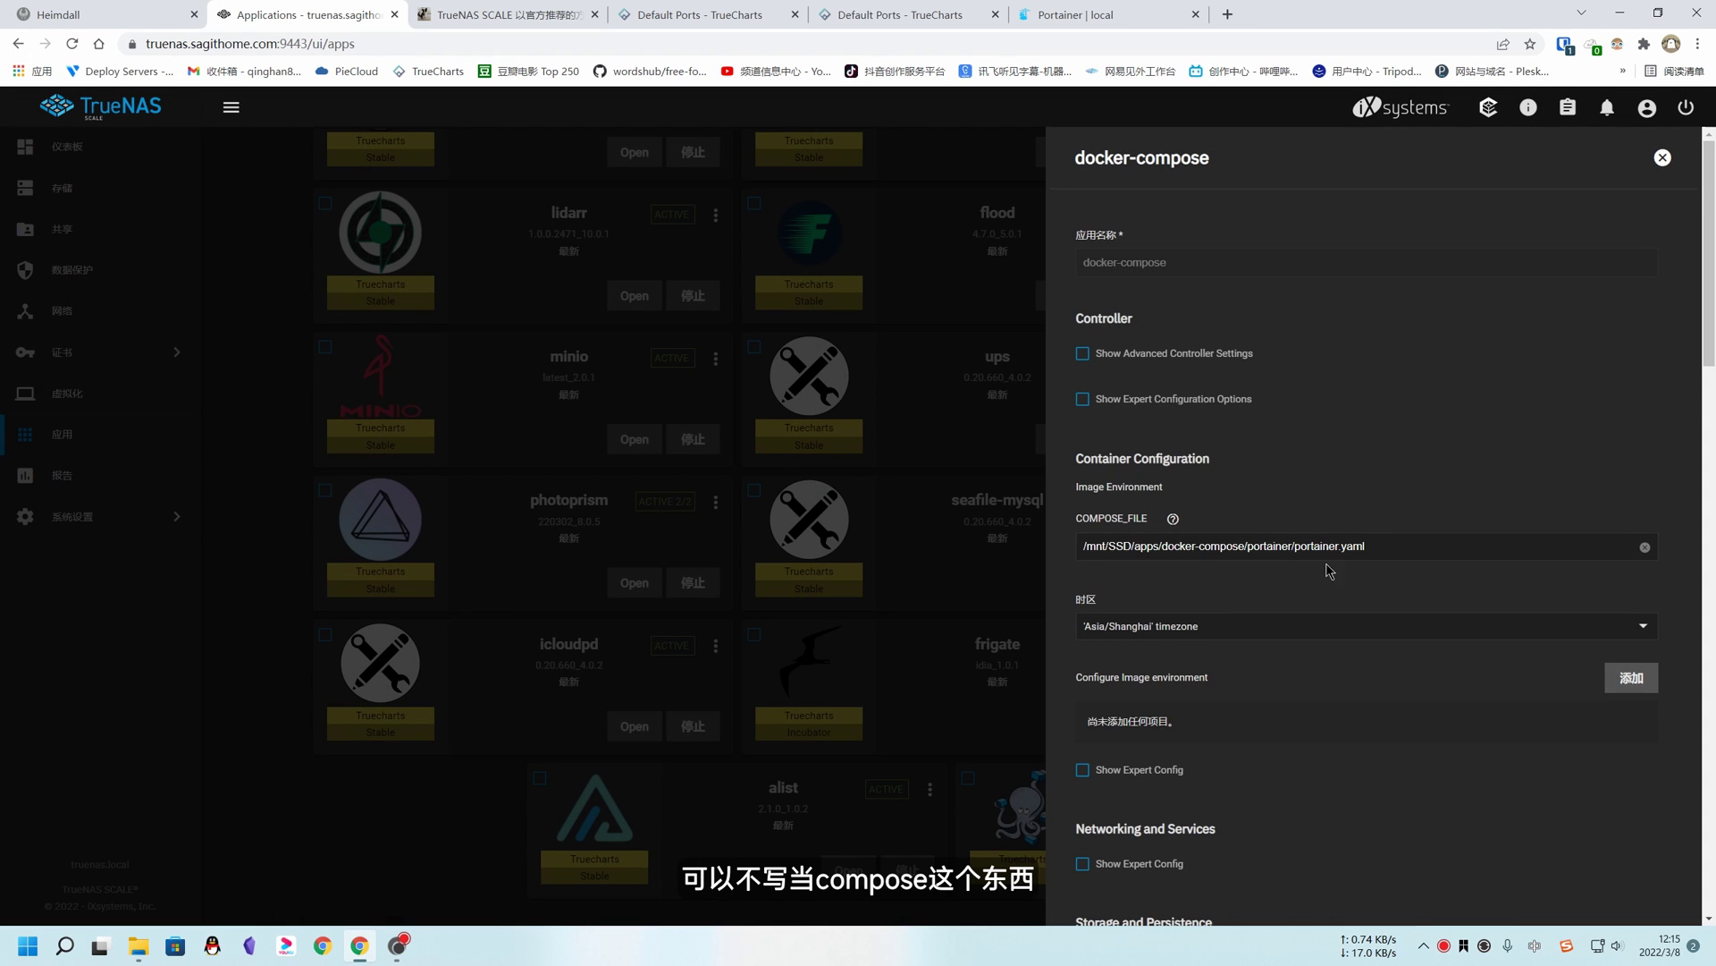
{"action": "left_click_drag", "start_coordinate": [1366, 545], "coordinate": [1072, 552]}
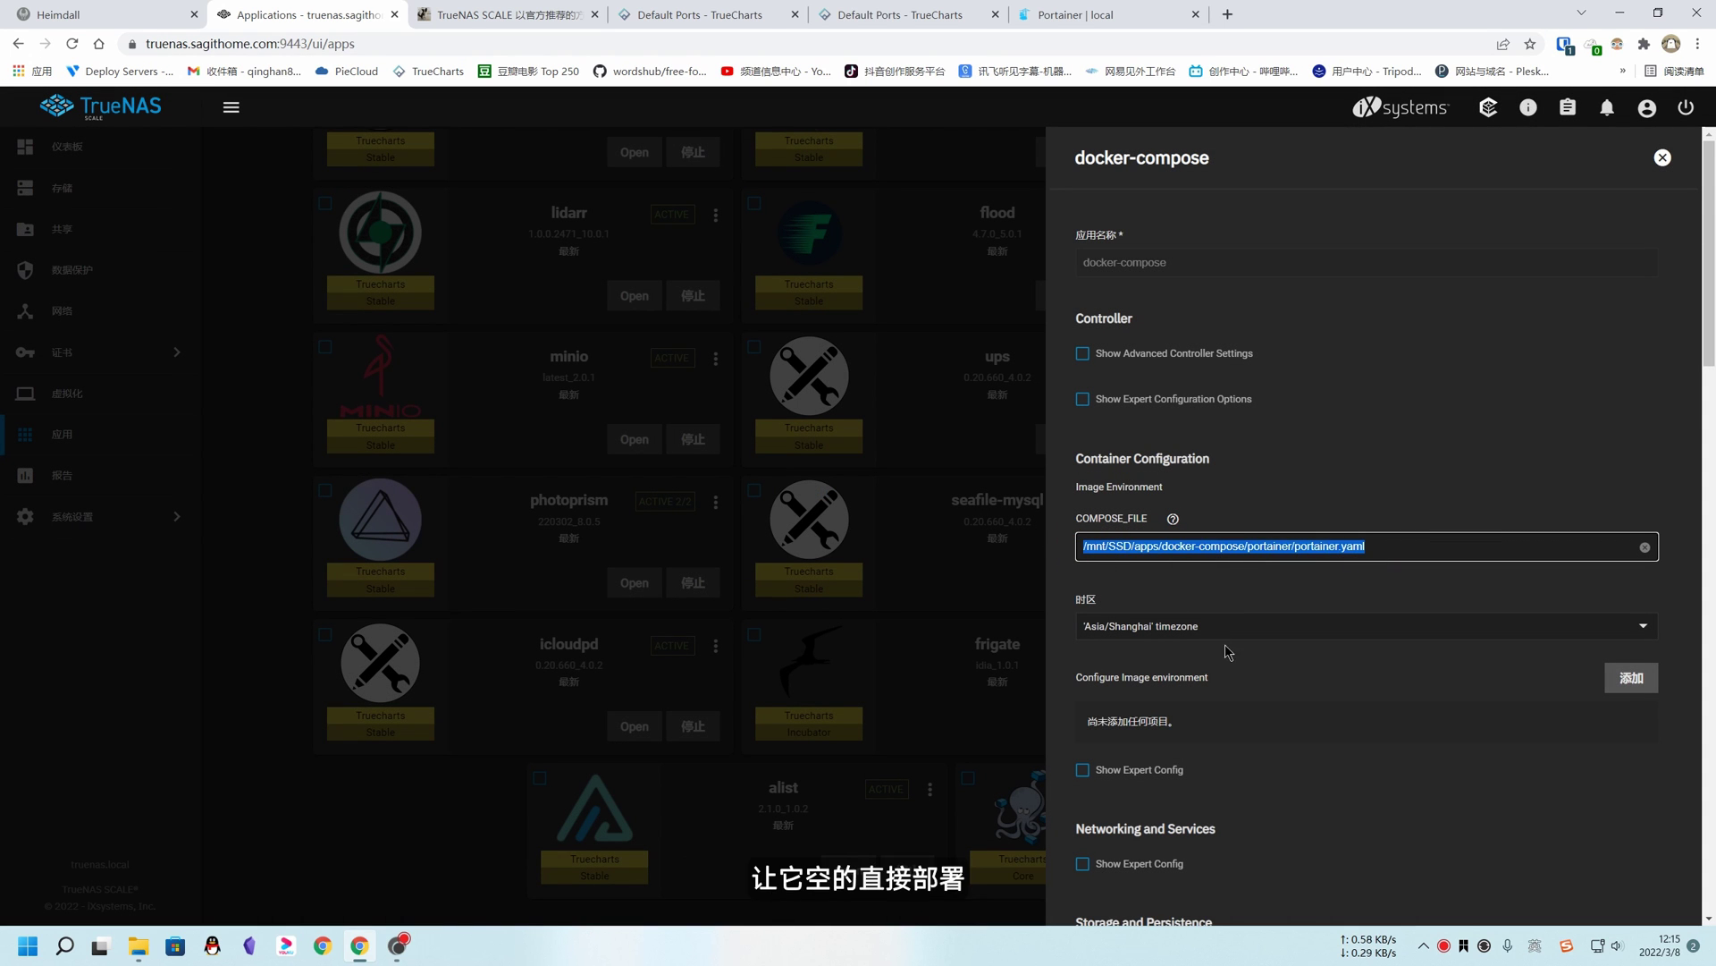
{"action": "left_click", "coordinate": [1233, 602]}
{"action": "left_click", "coordinate": [394, 856]}
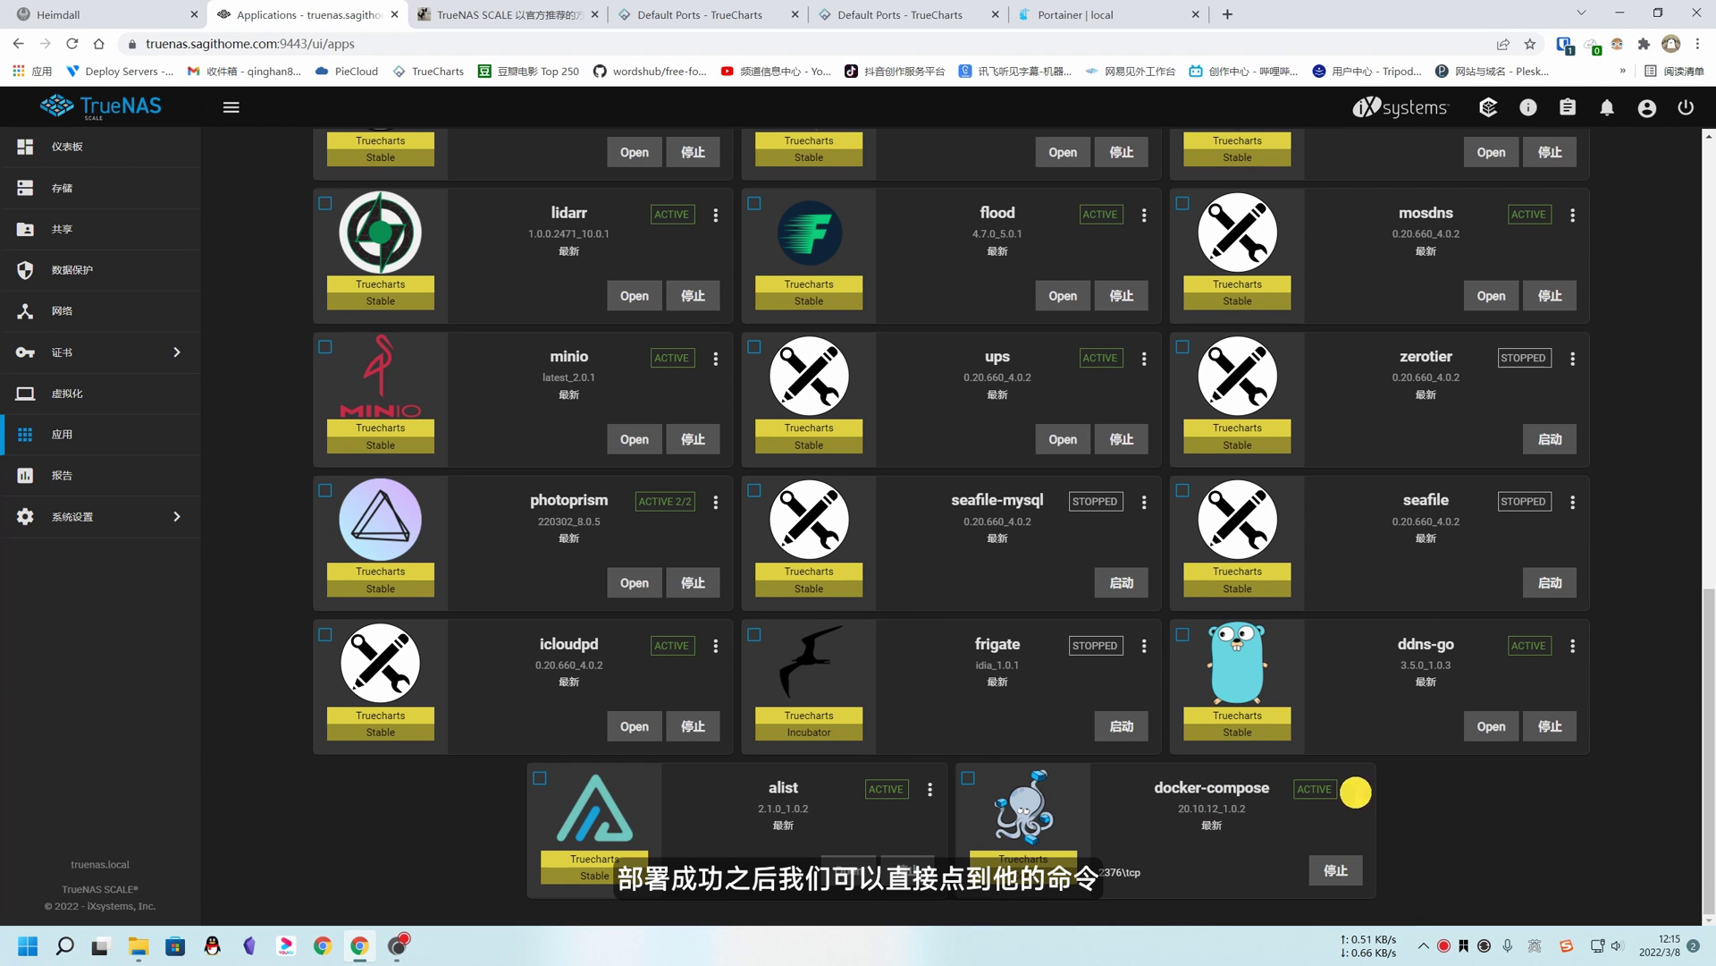
{"action": "left_click", "coordinate": [1358, 790]}
{"action": "left_click", "coordinate": [1396, 689]}
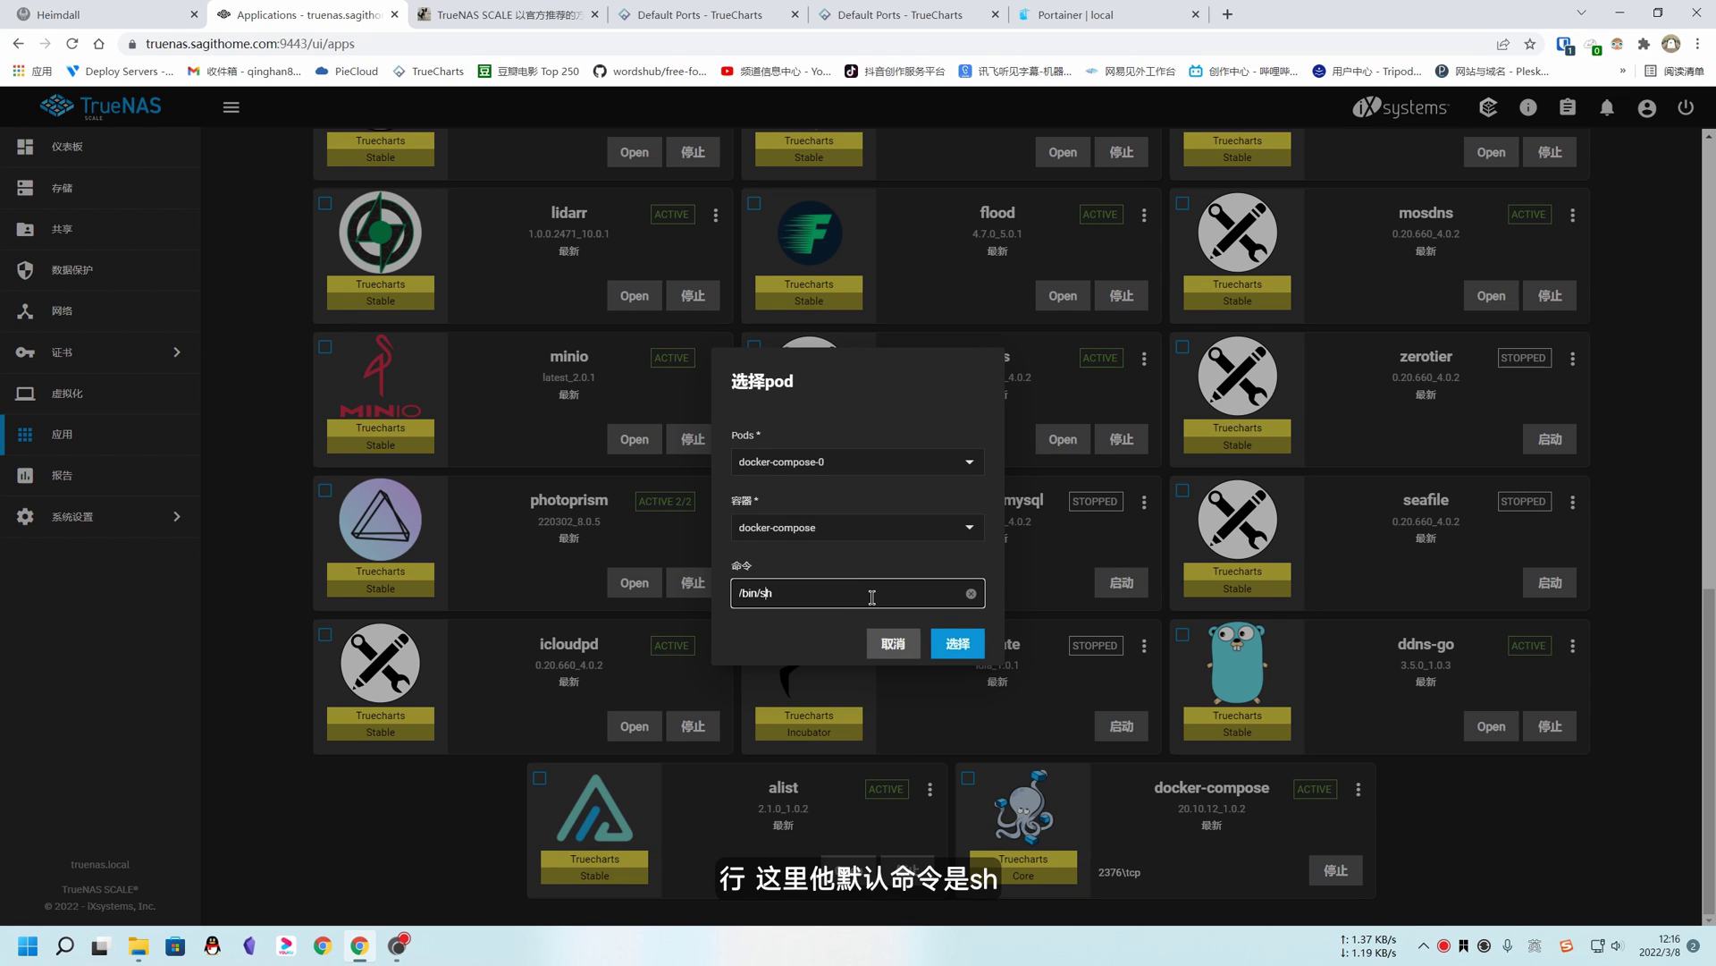
Step: Open the docker-compose pod shell with /bin/bash instead of /bin/sh
{"action": "key", "text": "Left"}
{"action": "type", "text": "ba"}
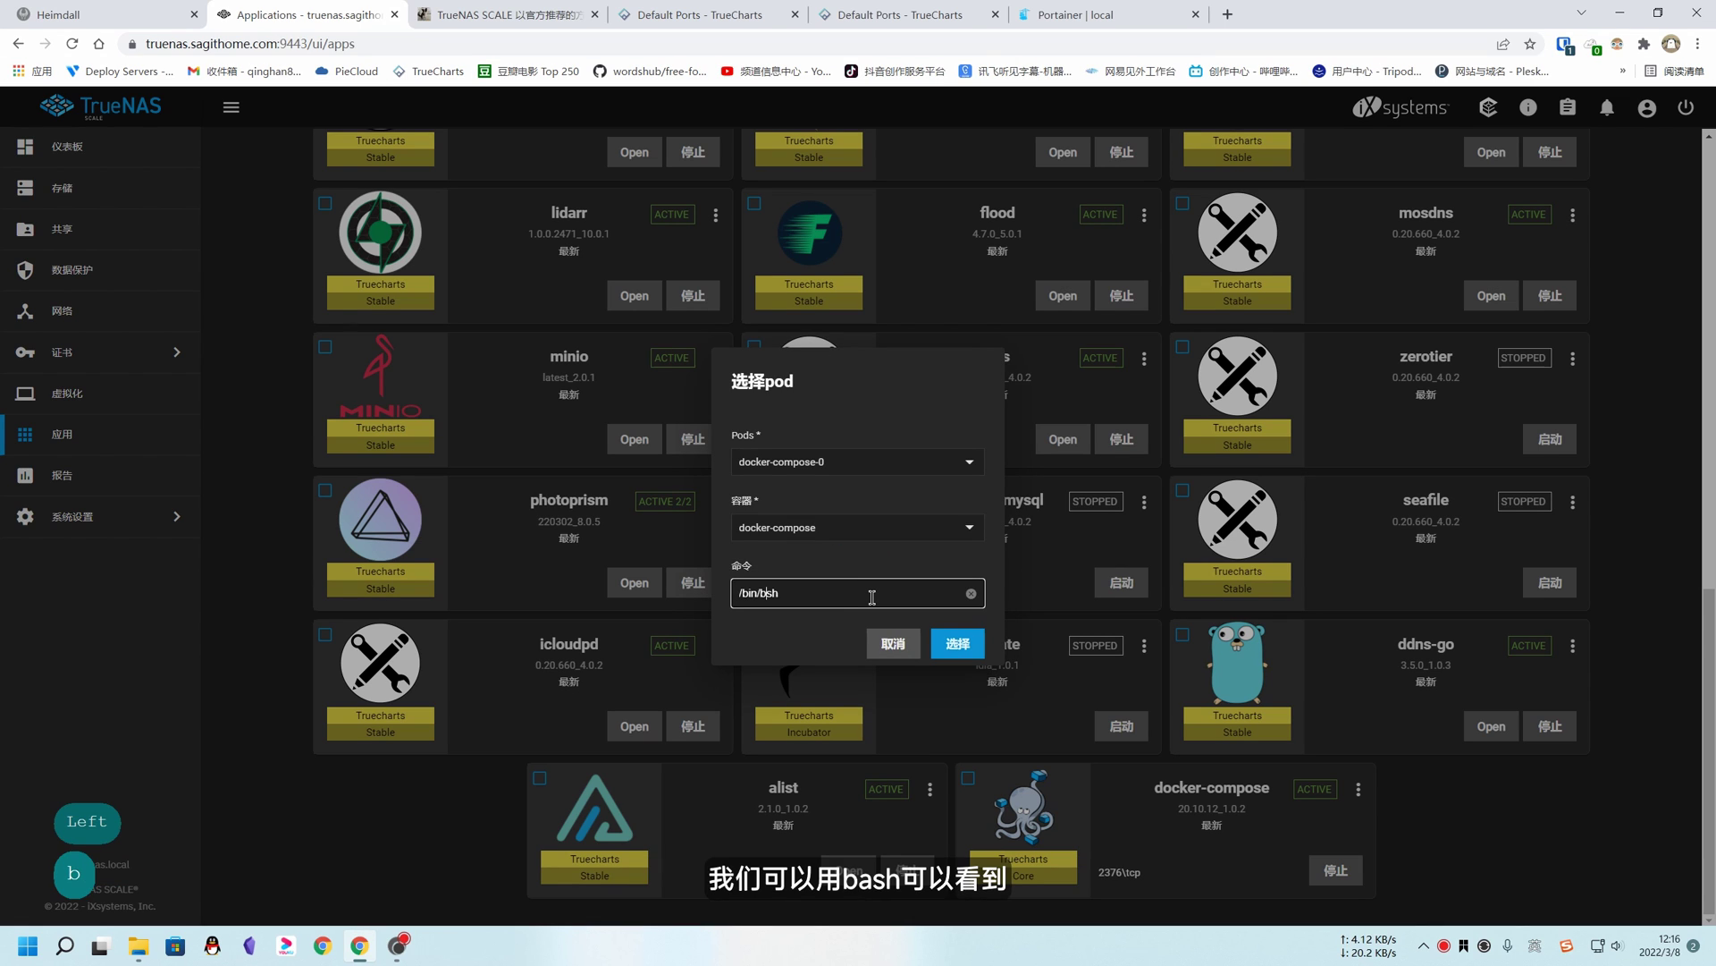
{"action": "left_click", "coordinate": [967, 636]}
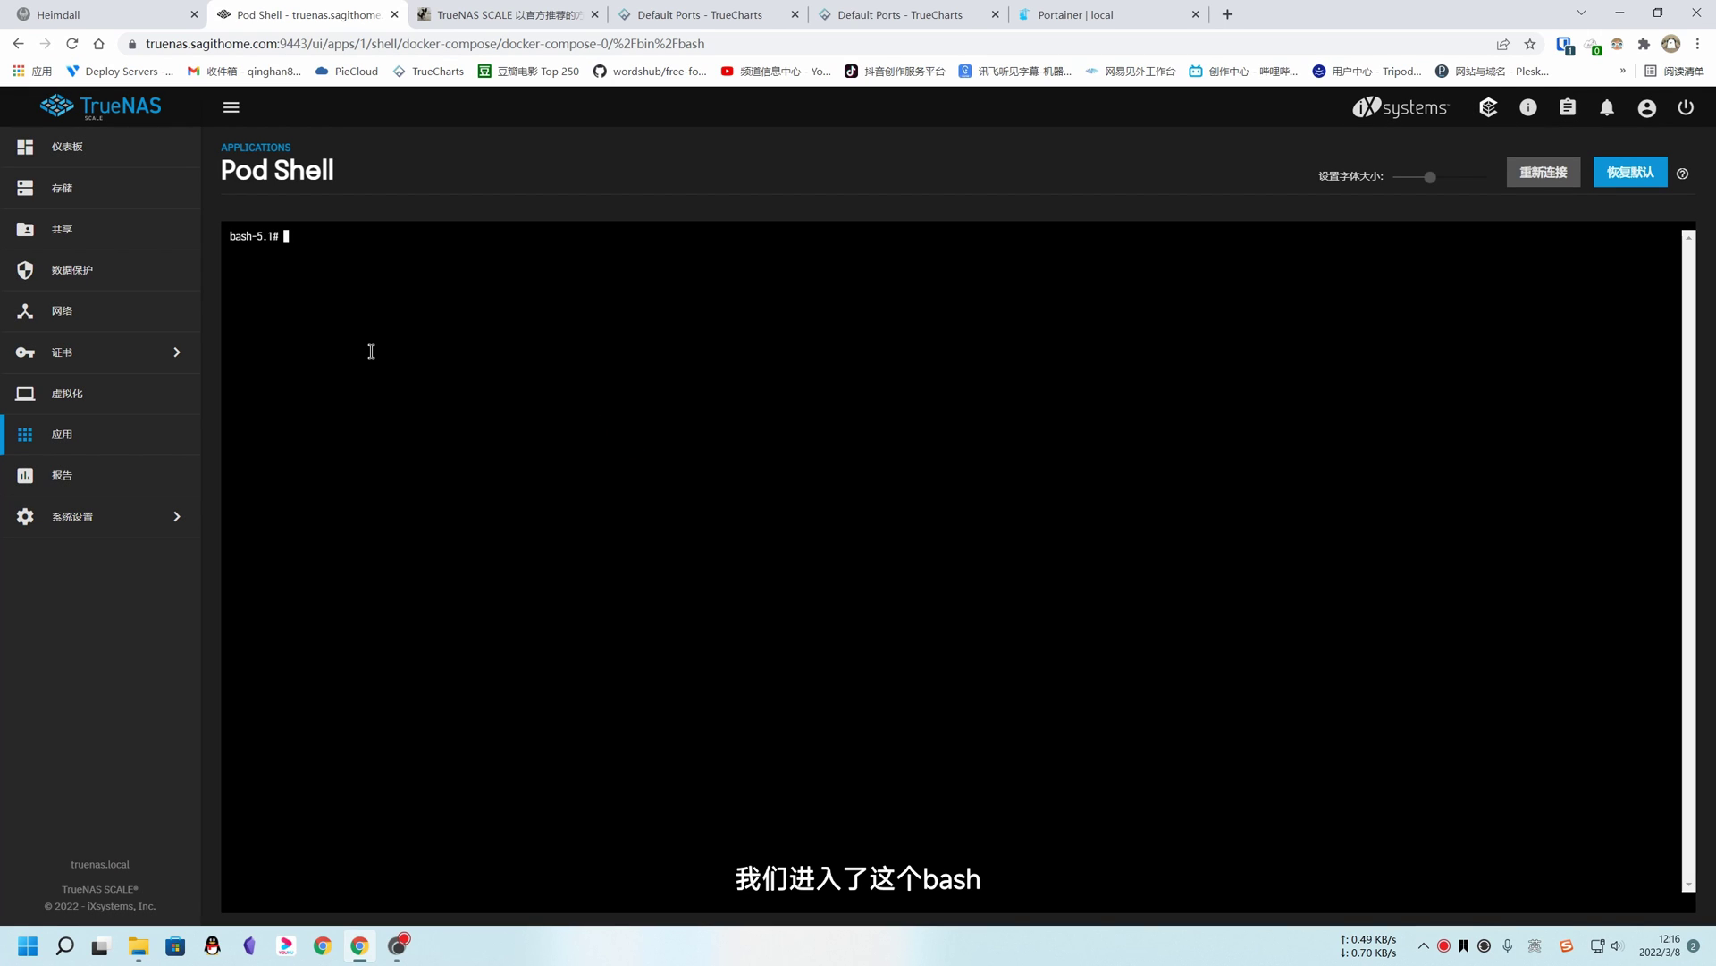
Step: Run docker to list its commands, then run docker info
{"action": "type", "text": "docker"}
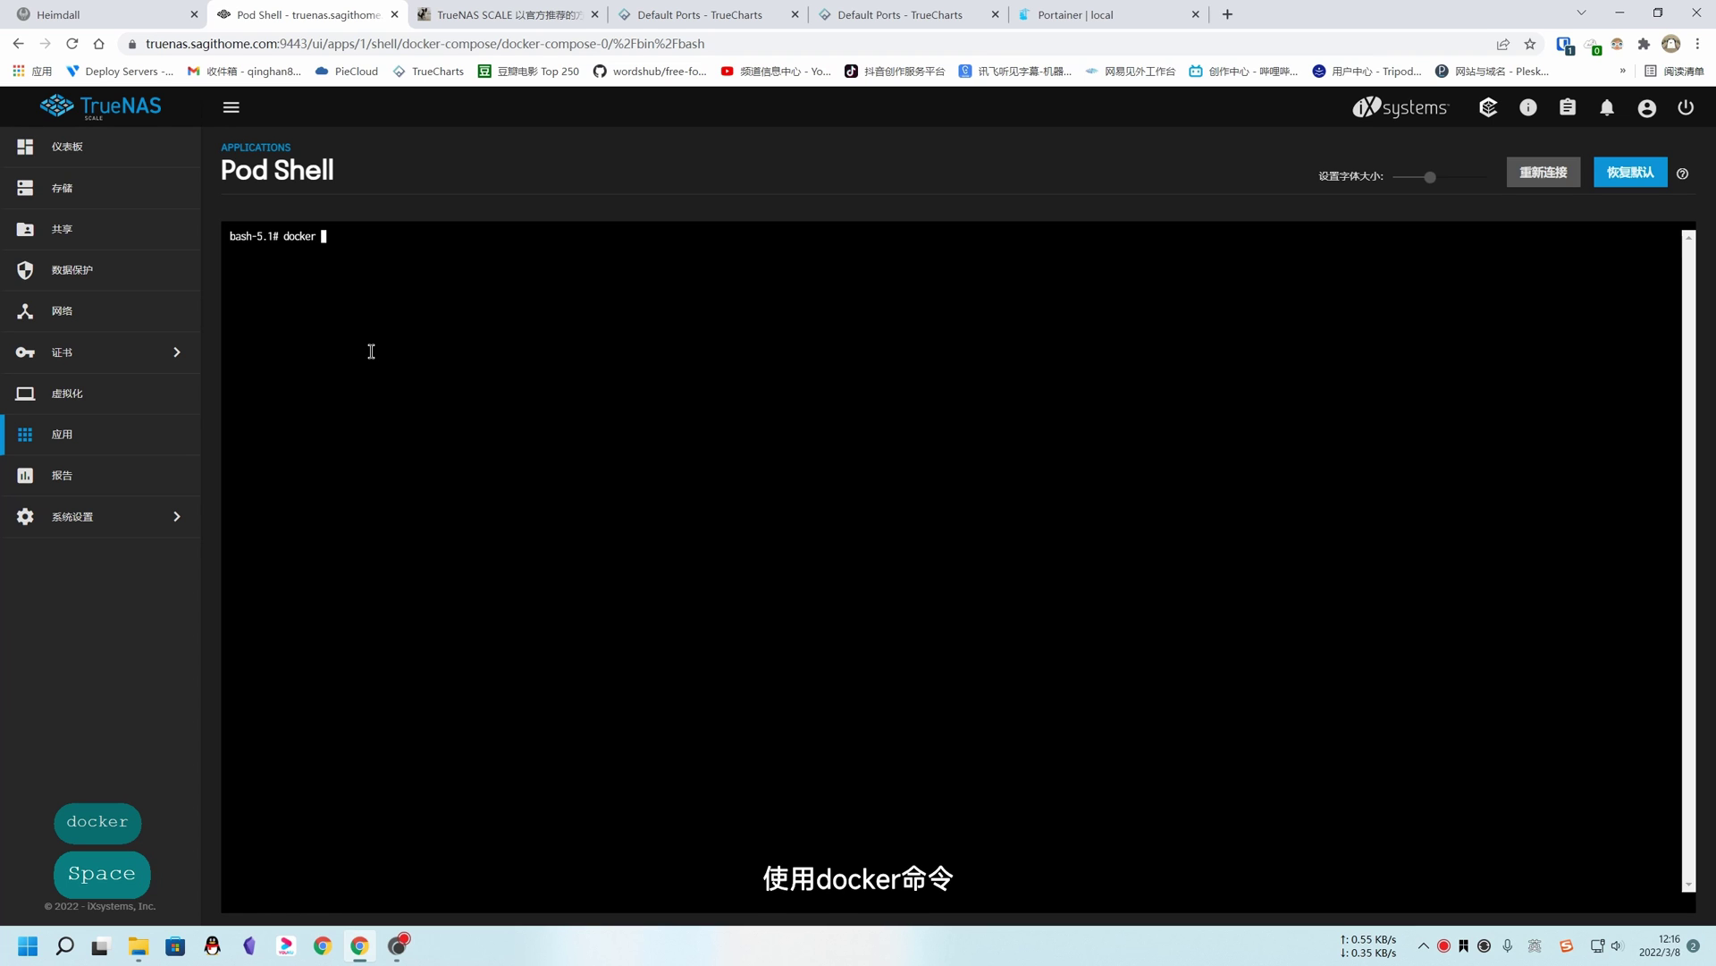
{"action": "key", "text": "Return"}
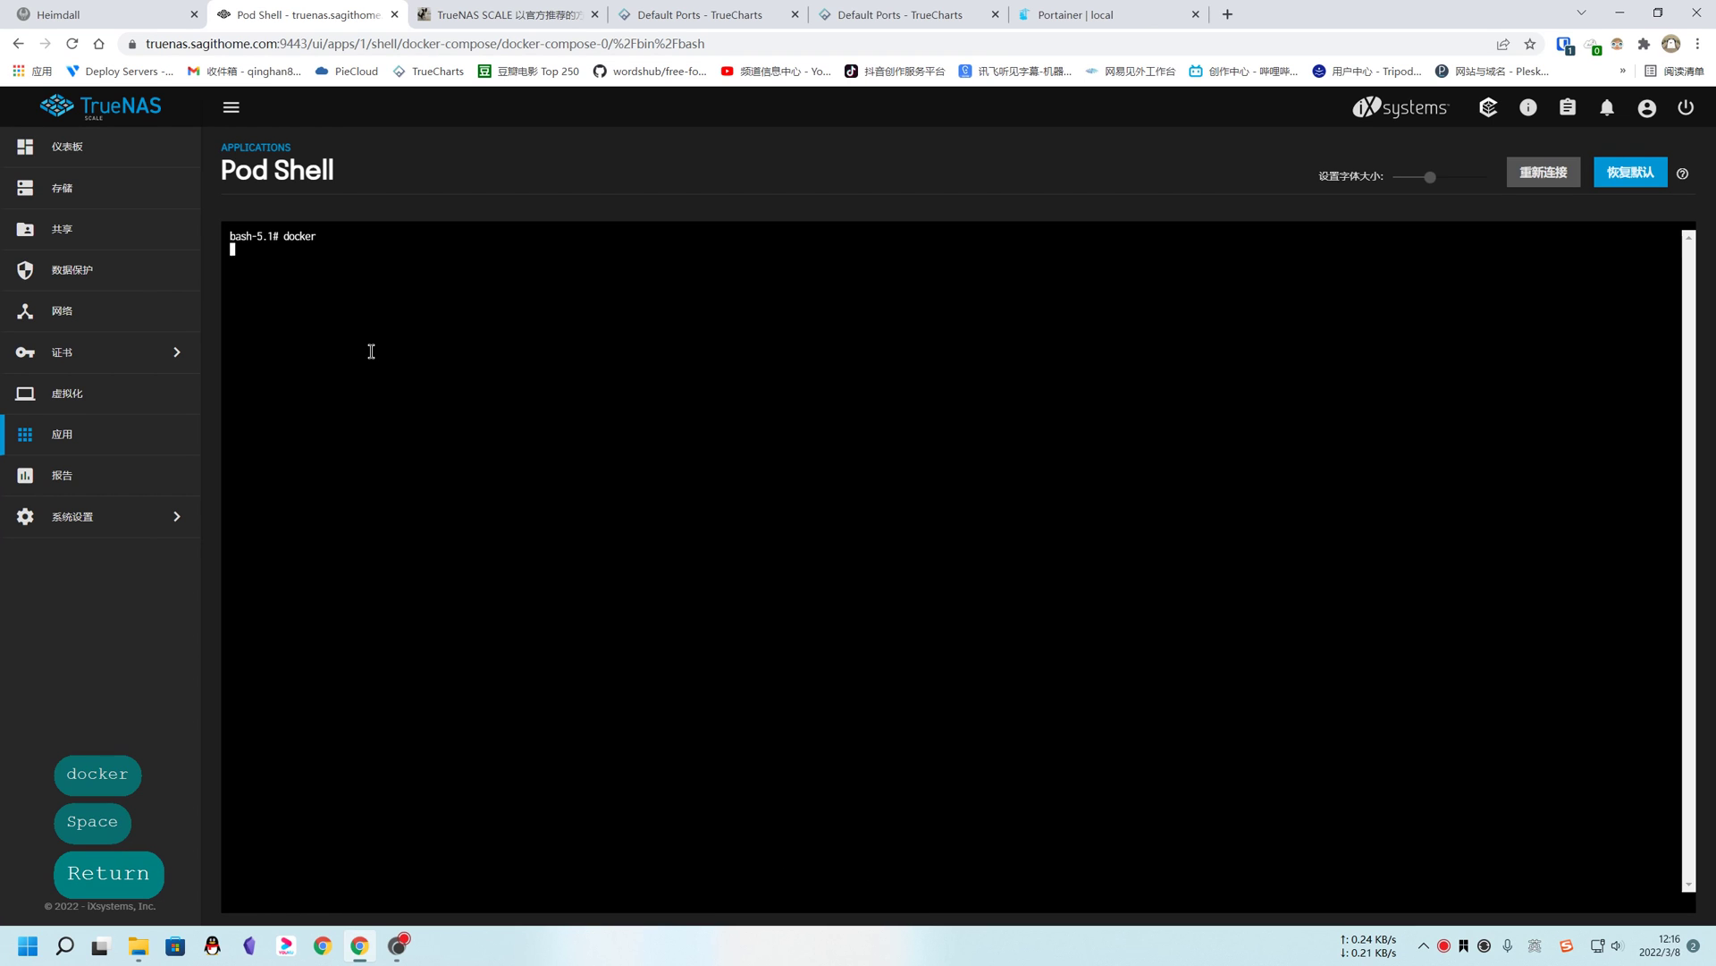
{"action": "key", "text": "Up"}
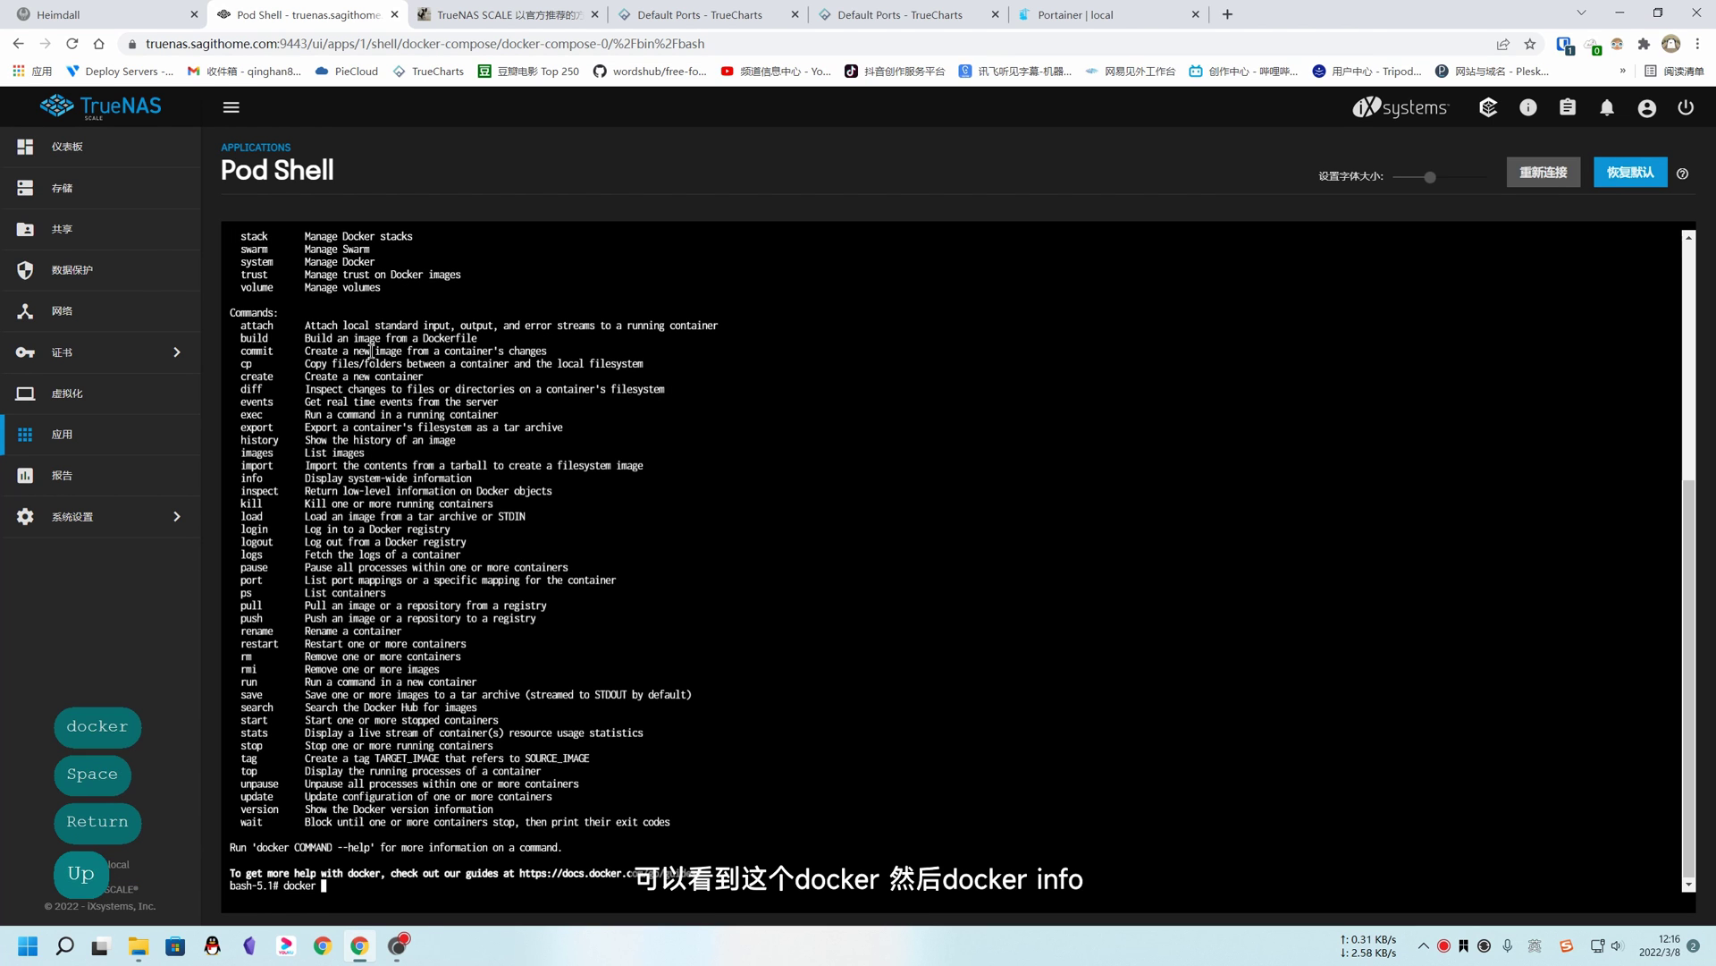
{"action": "type", "text": "info"}
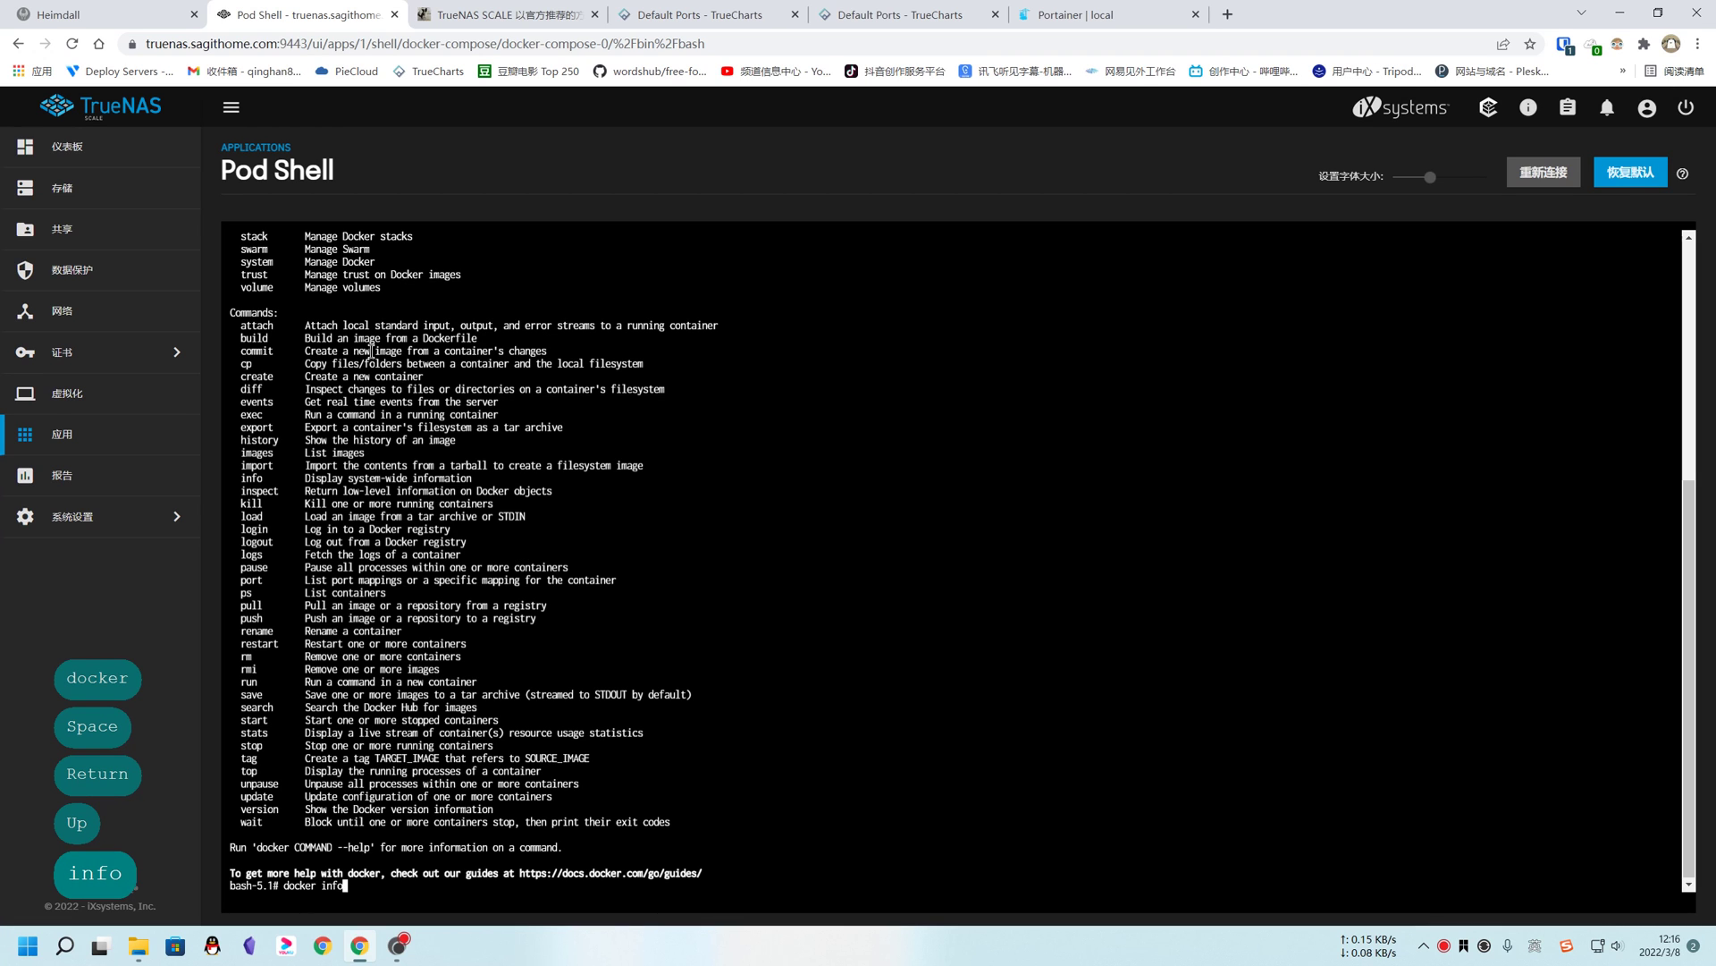
{"action": "key", "text": "Return"}
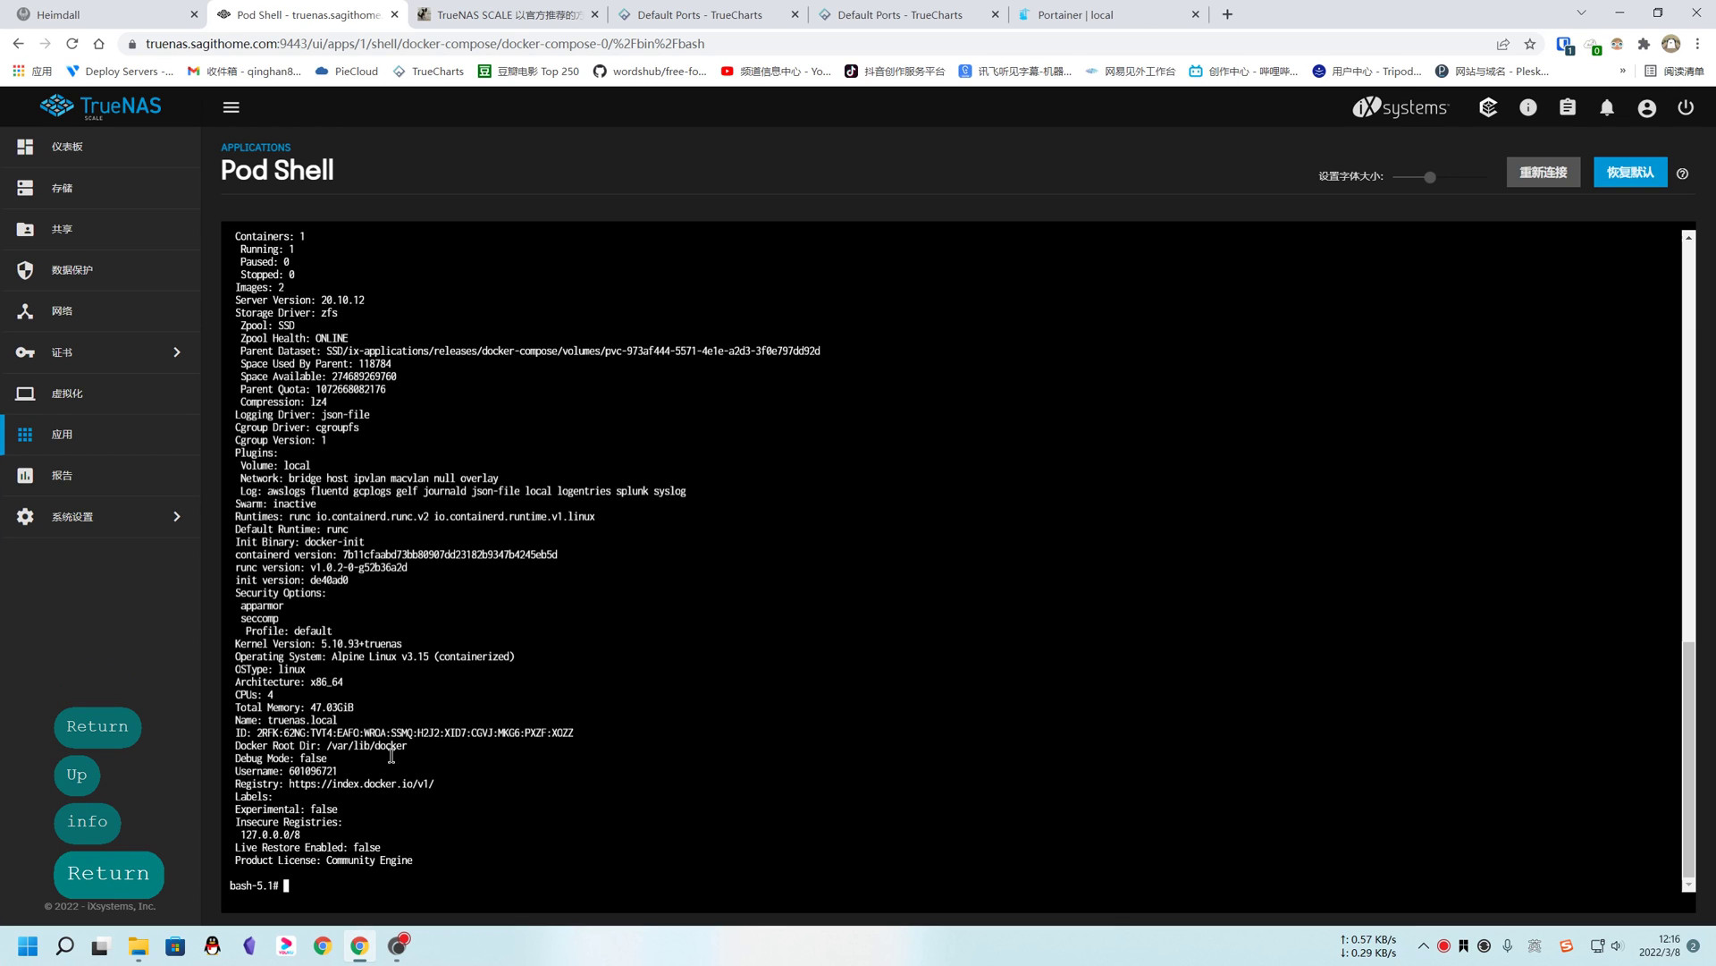
Step: Run docker-compose to view its help, then return to Portainer's container list
{"action": "type", "text": "dock"}
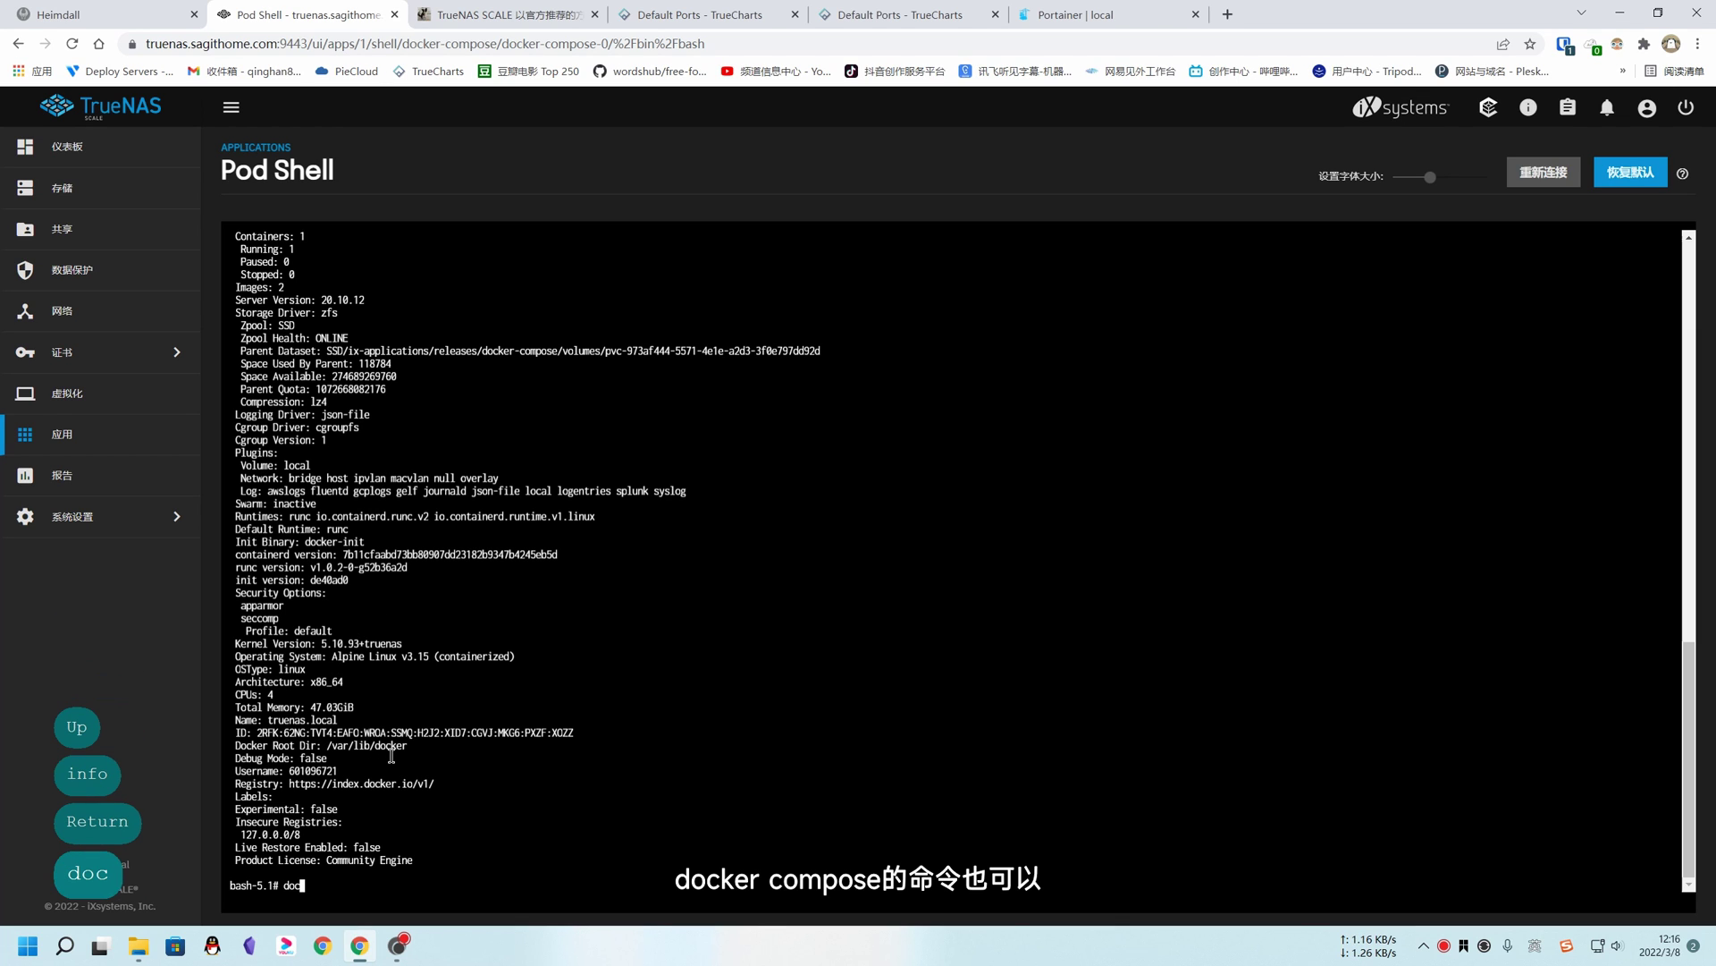
{"action": "type", "text": "er-compose"}
{"action": "key", "text": "Return"}
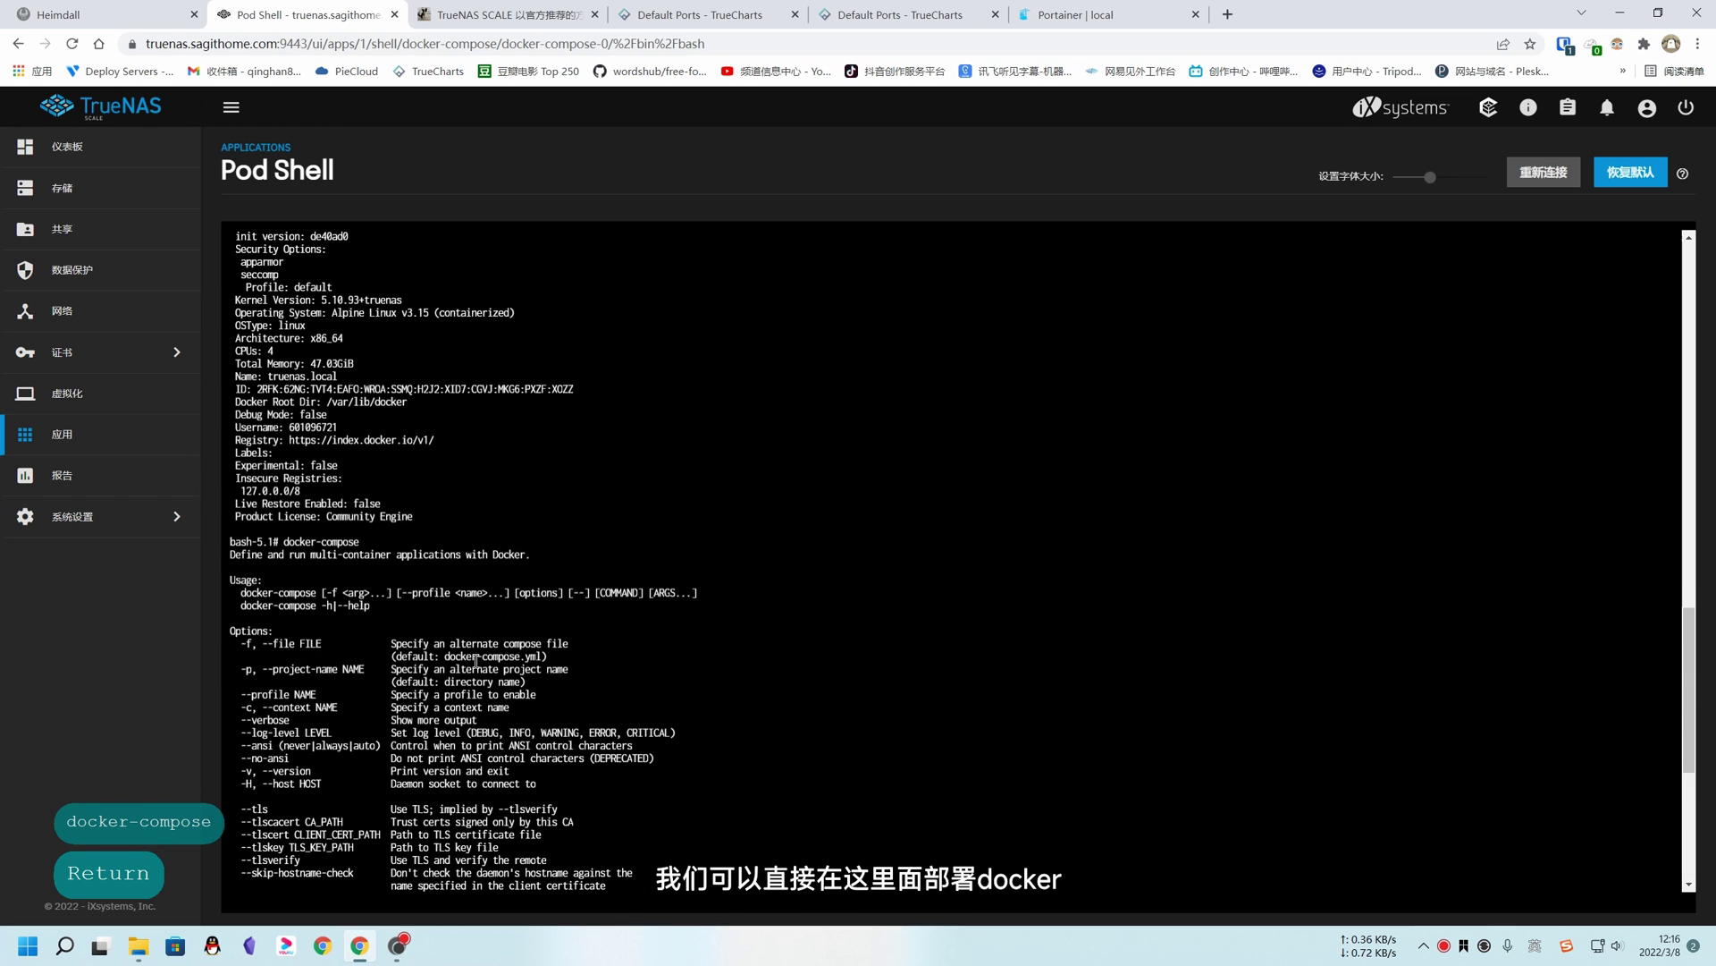
{"action": "scroll", "coordinate": [489, 623], "scroll_direction": "up", "scroll_amount": 15}
{"action": "scroll", "coordinate": [518, 644], "scroll_direction": "up", "scroll_amount": 10}
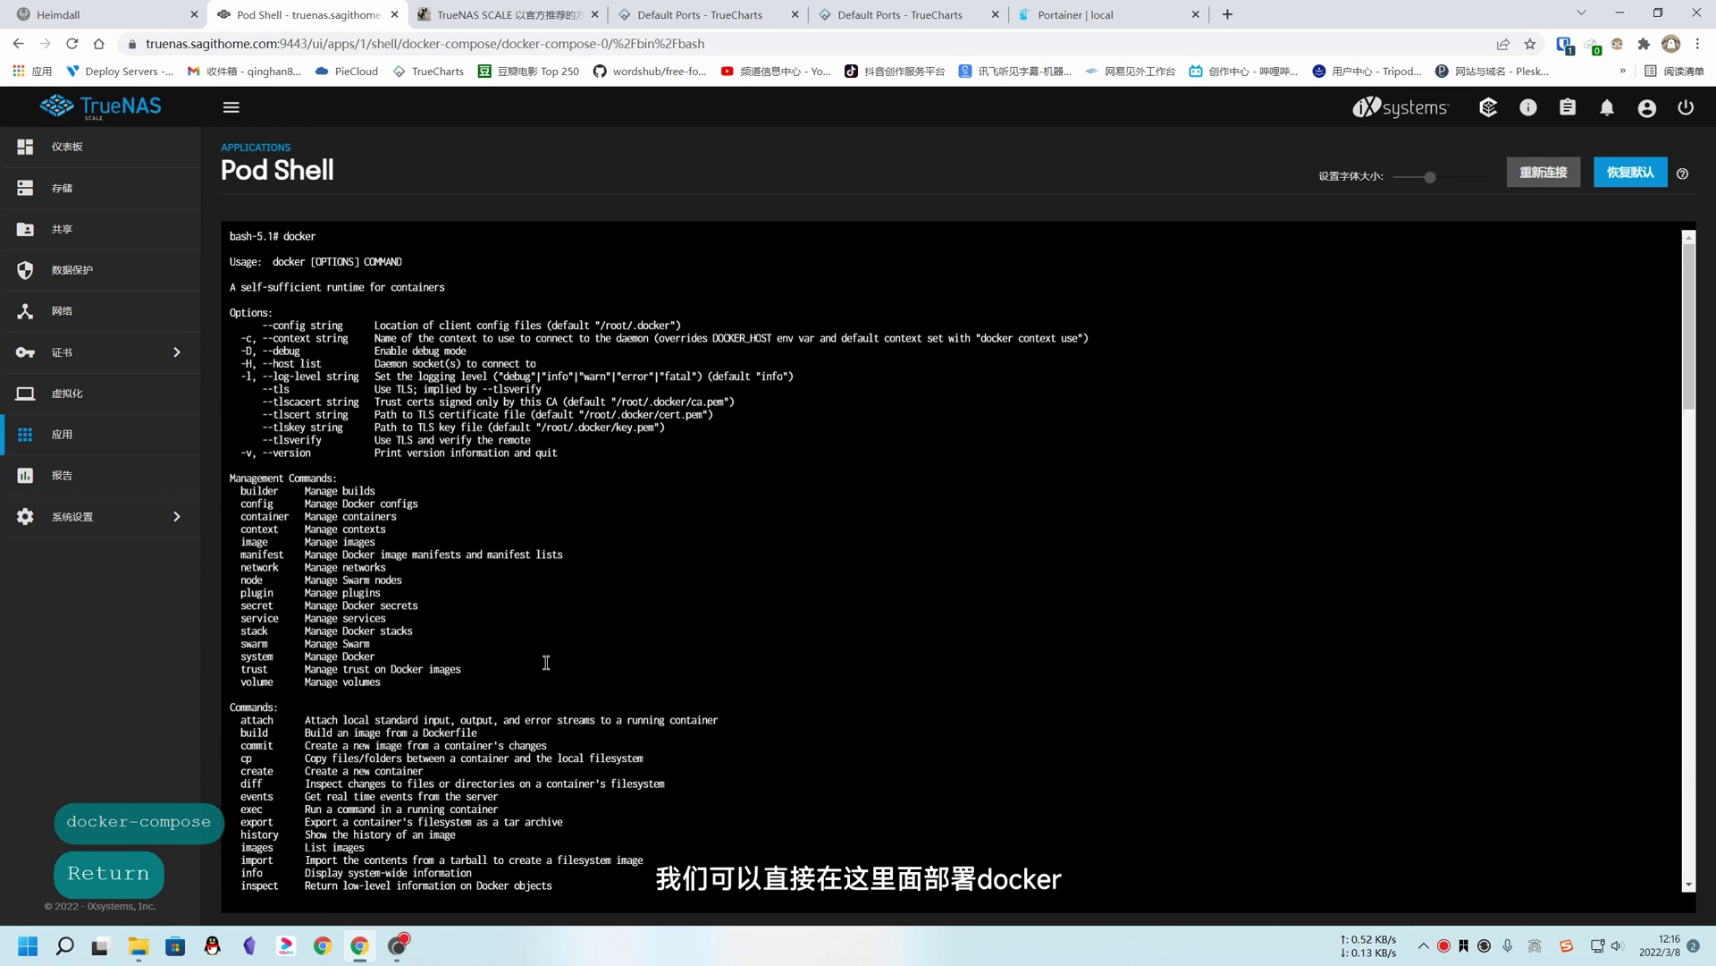
{"action": "scroll", "coordinate": [506, 536], "scroll_direction": "down", "scroll_amount": 20}
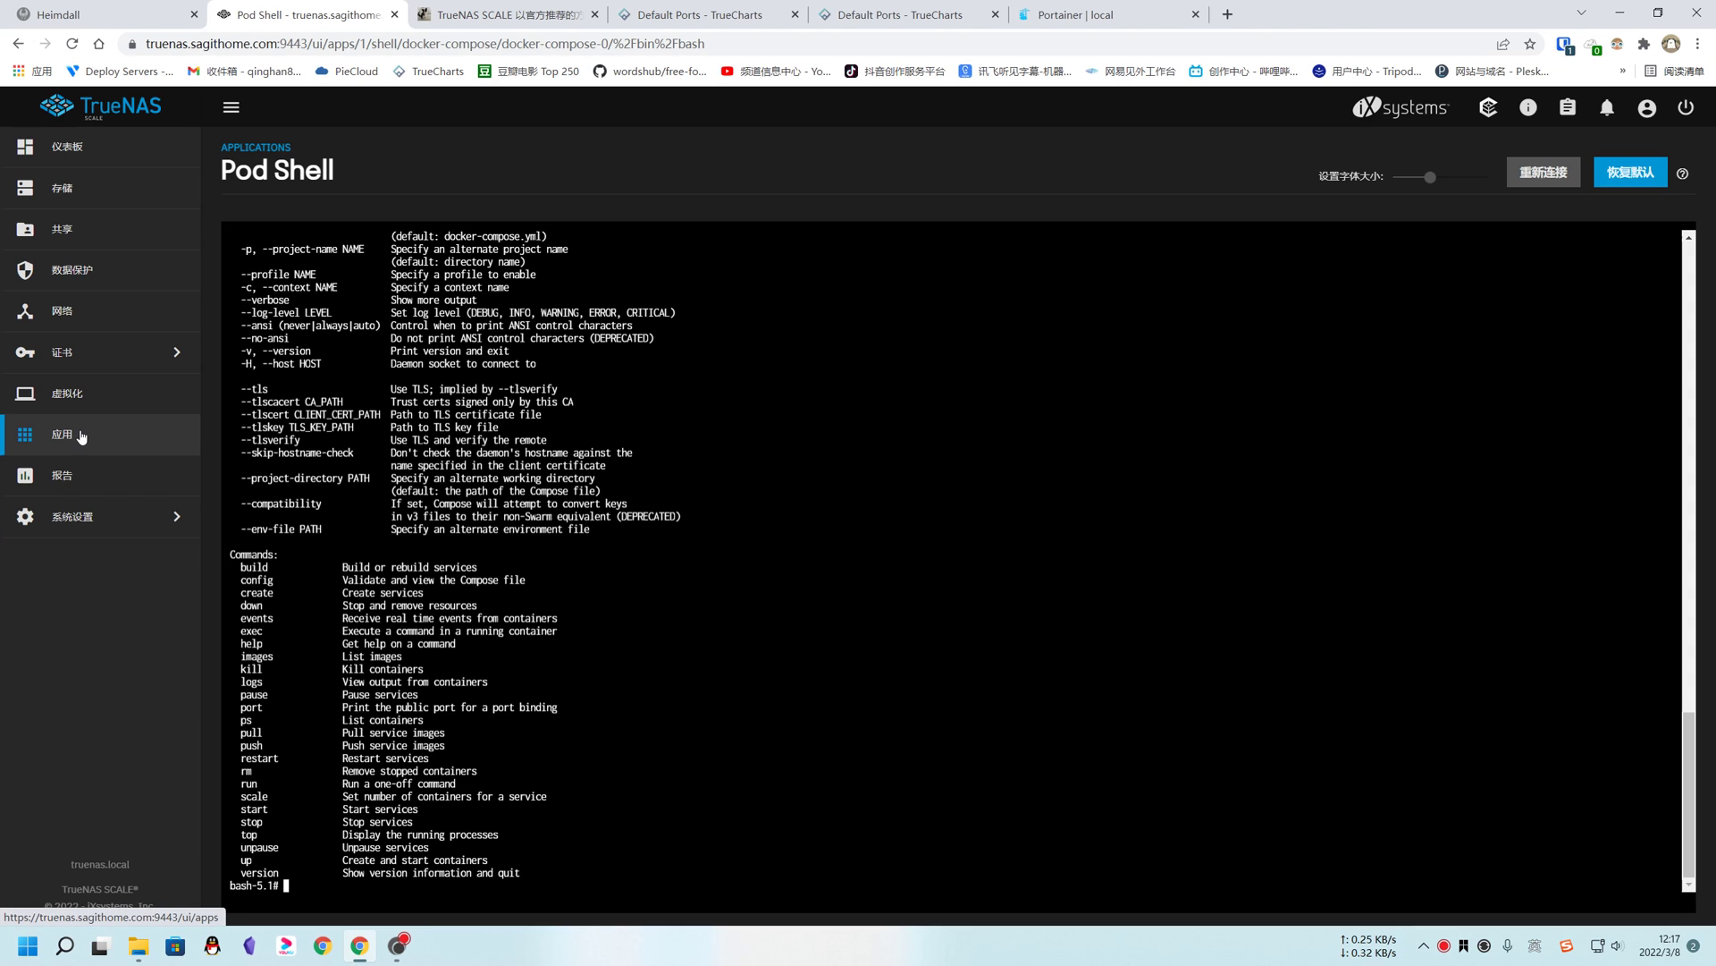
{"action": "left_click", "coordinate": [1068, 14]}
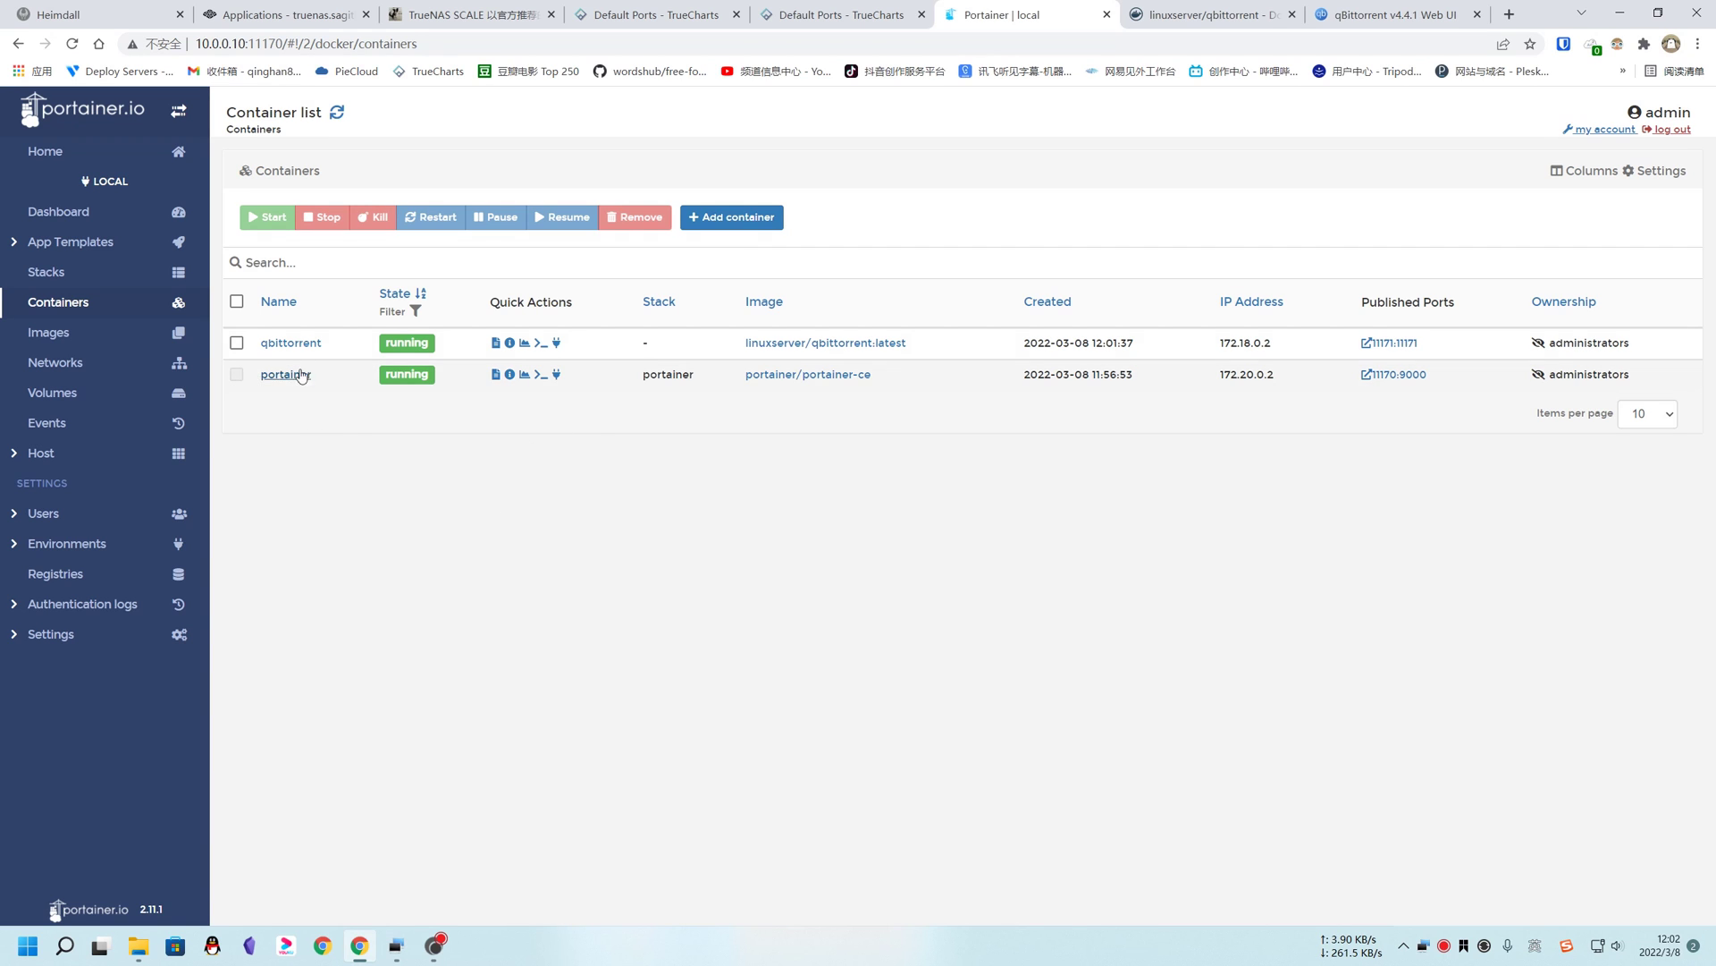
Step: Open an editable copy of qbittorrent and show its volume mappings
{"action": "left_click", "coordinate": [290, 343]}
{"action": "scroll", "coordinate": [627, 628], "scroll_direction": "down", "scroll_amount": 12}
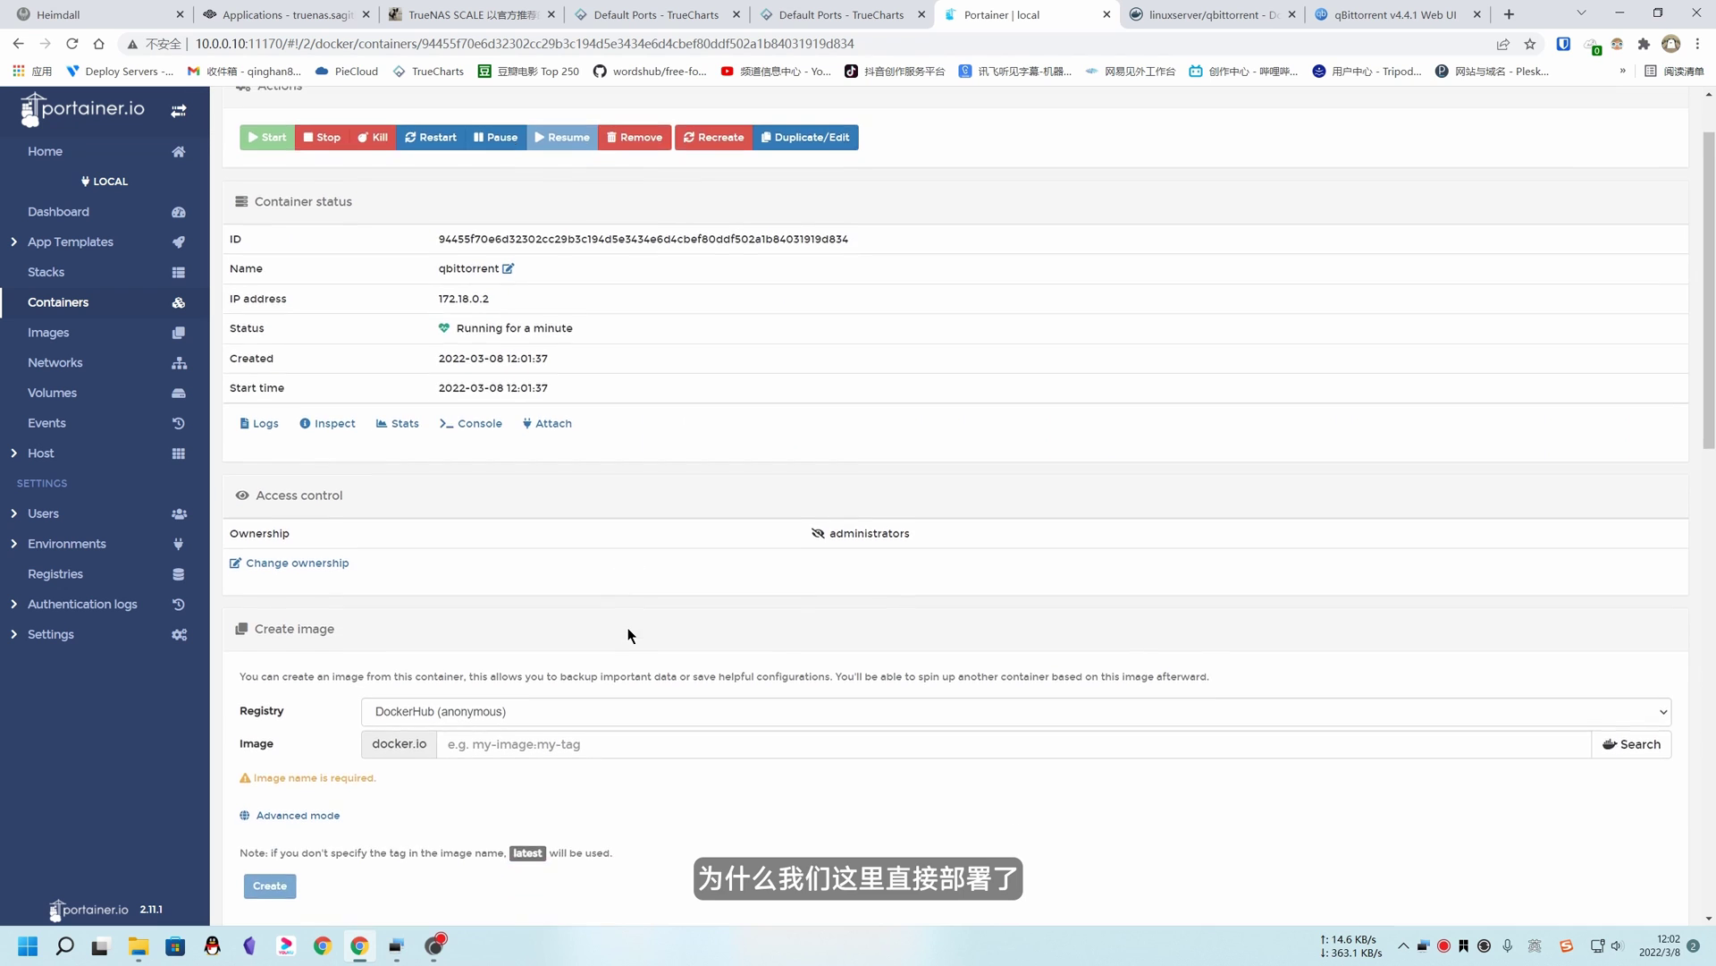
{"action": "scroll", "coordinate": [628, 637], "scroll_direction": "up", "scroll_amount": 10}
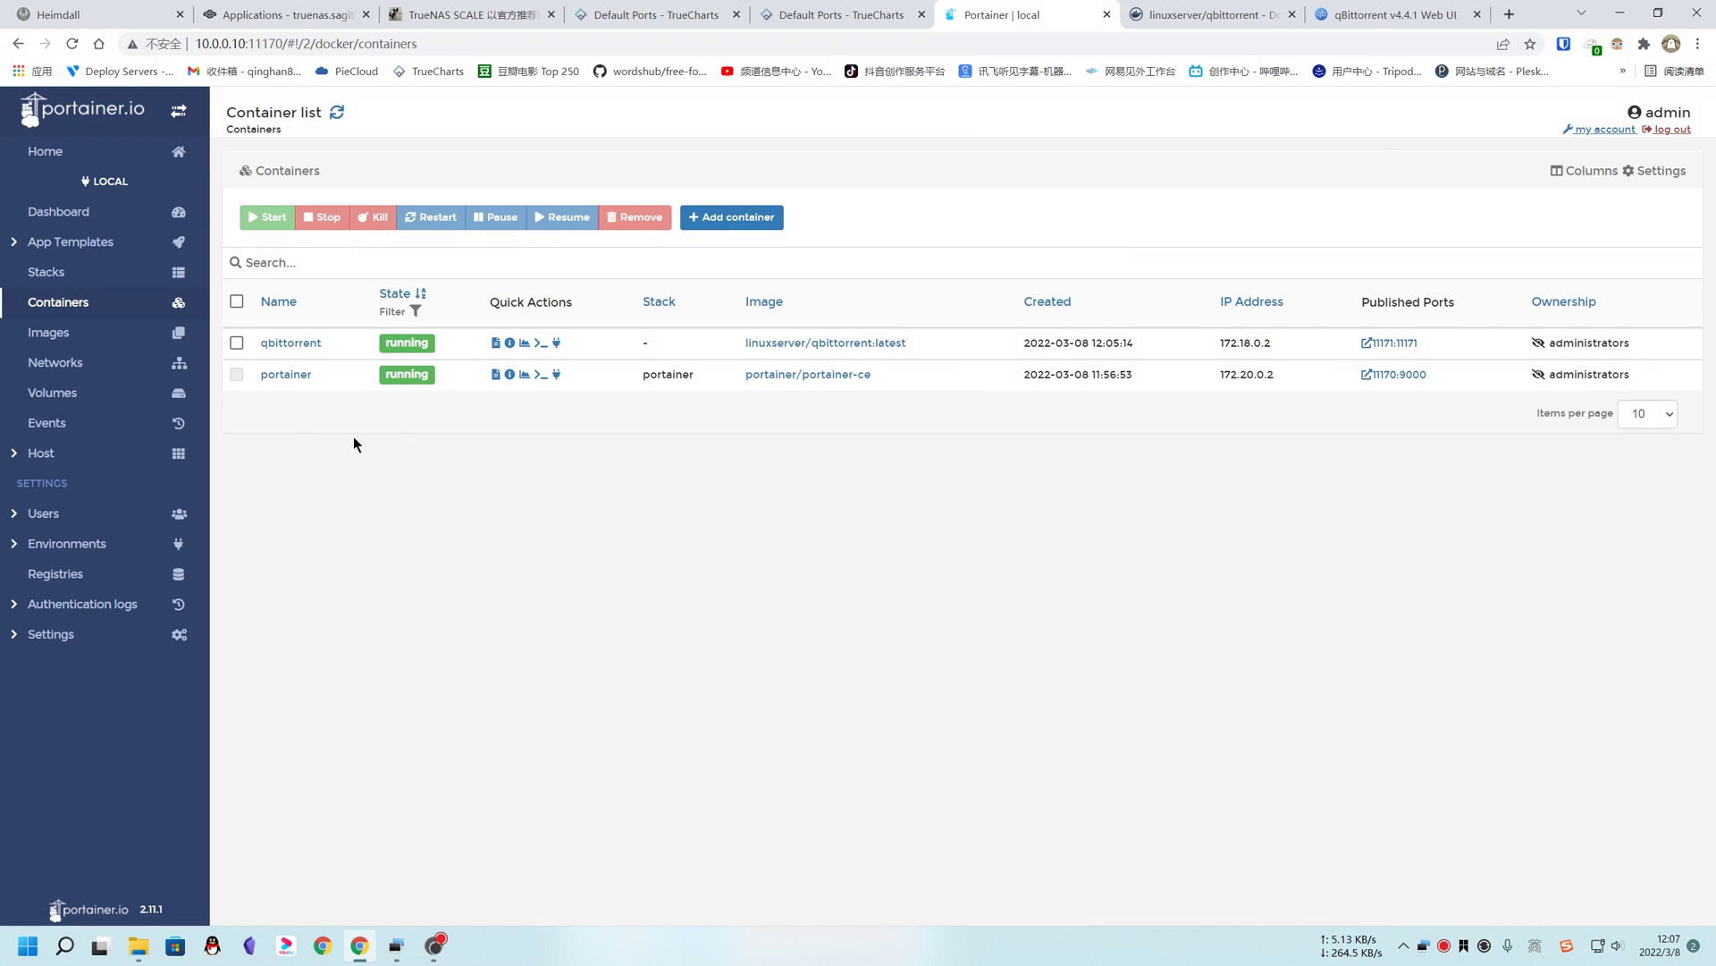
{"action": "left_click", "coordinate": [295, 344]}
{"action": "left_click", "coordinate": [806, 222]}
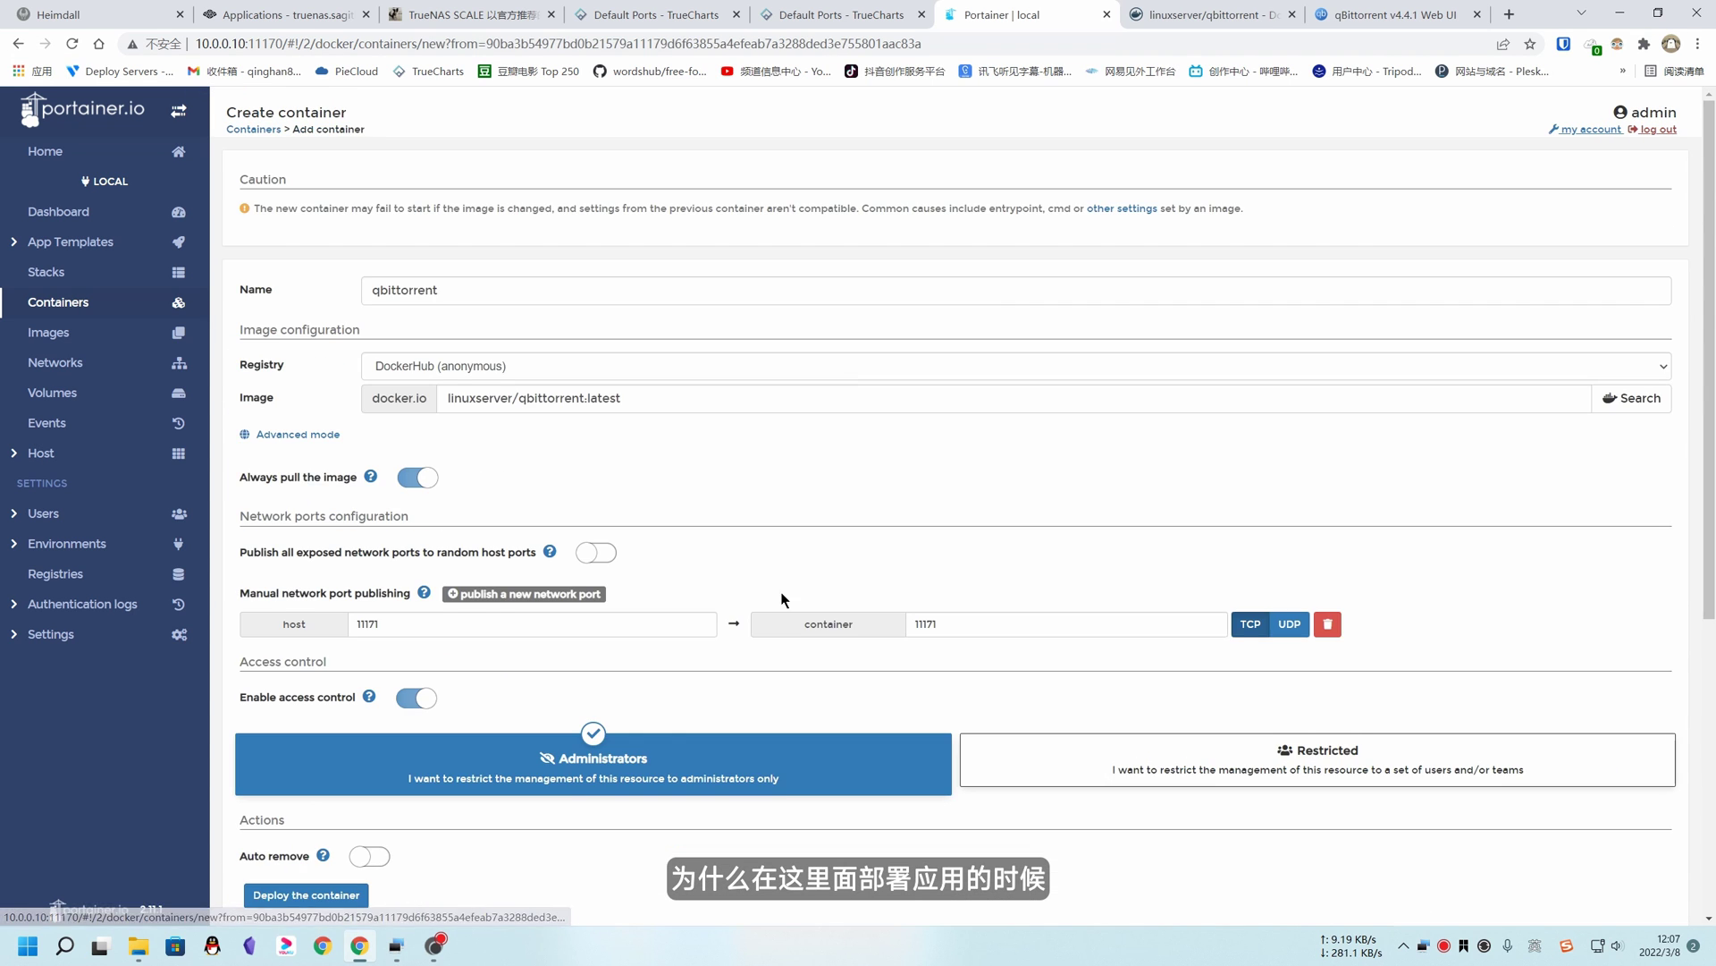
{"action": "scroll", "coordinate": [776, 597], "scroll_direction": "down", "scroll_amount": 10}
{"action": "left_click", "coordinate": [522, 552]}
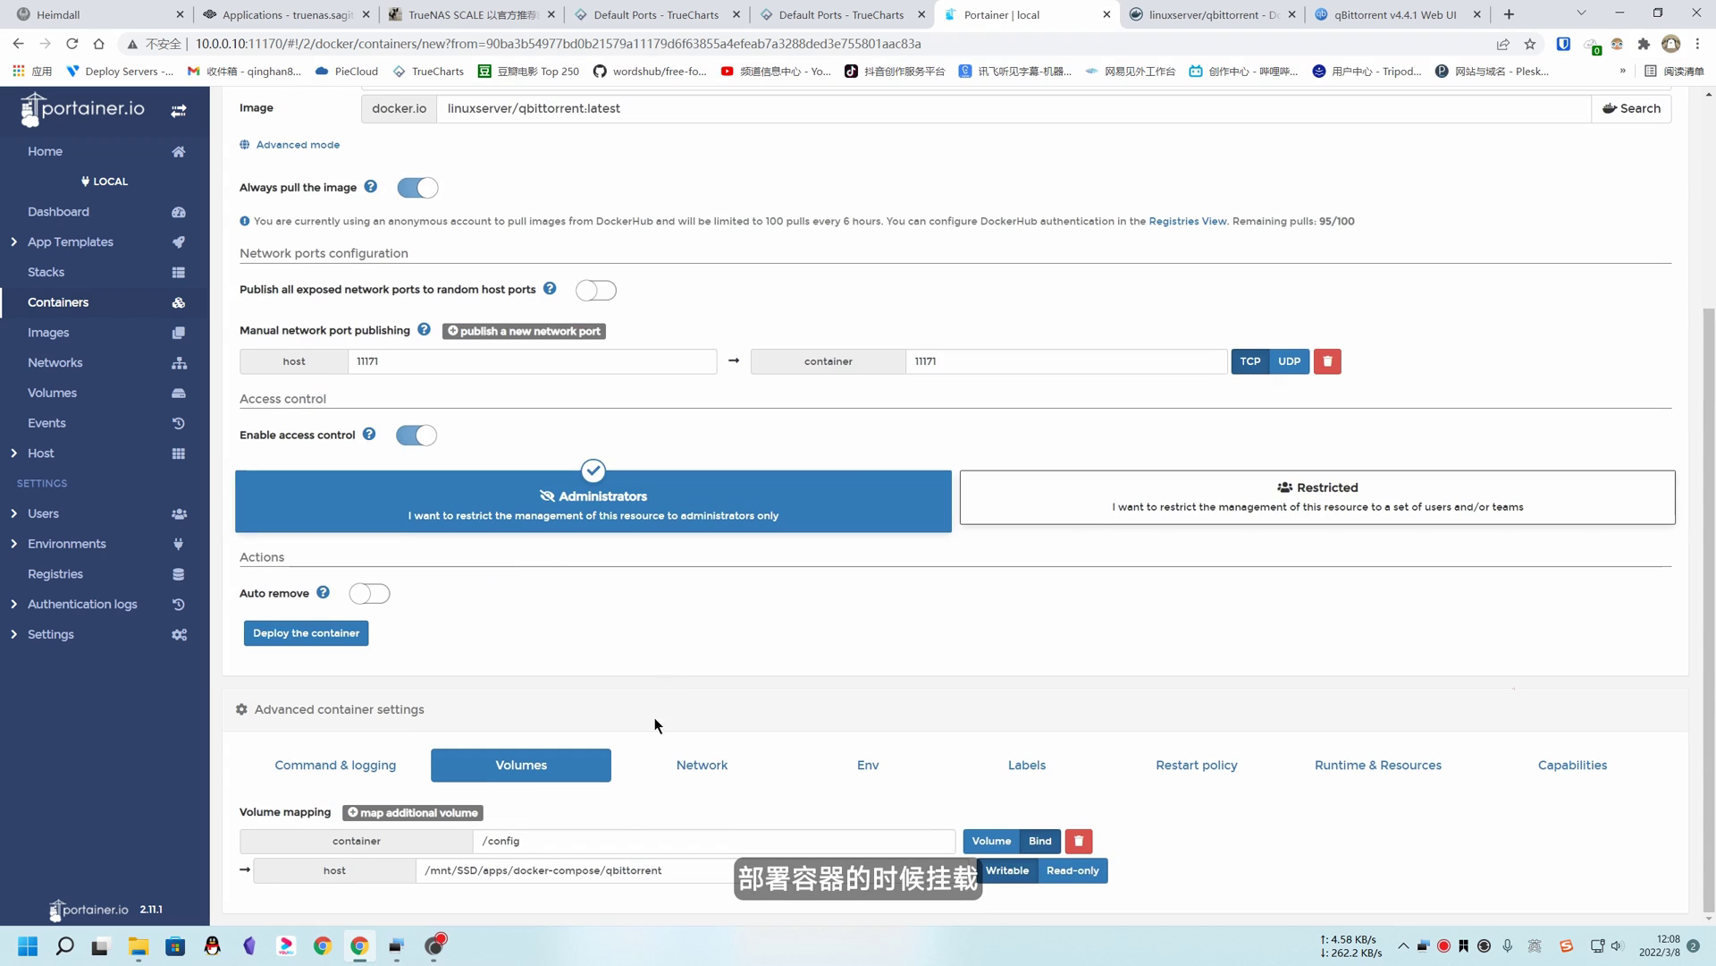
Step: Inspect the /config host path and host port 11171, then switch to FinalShell
{"action": "left_click_drag", "start_coordinate": [666, 870], "coordinate": [452, 872]}
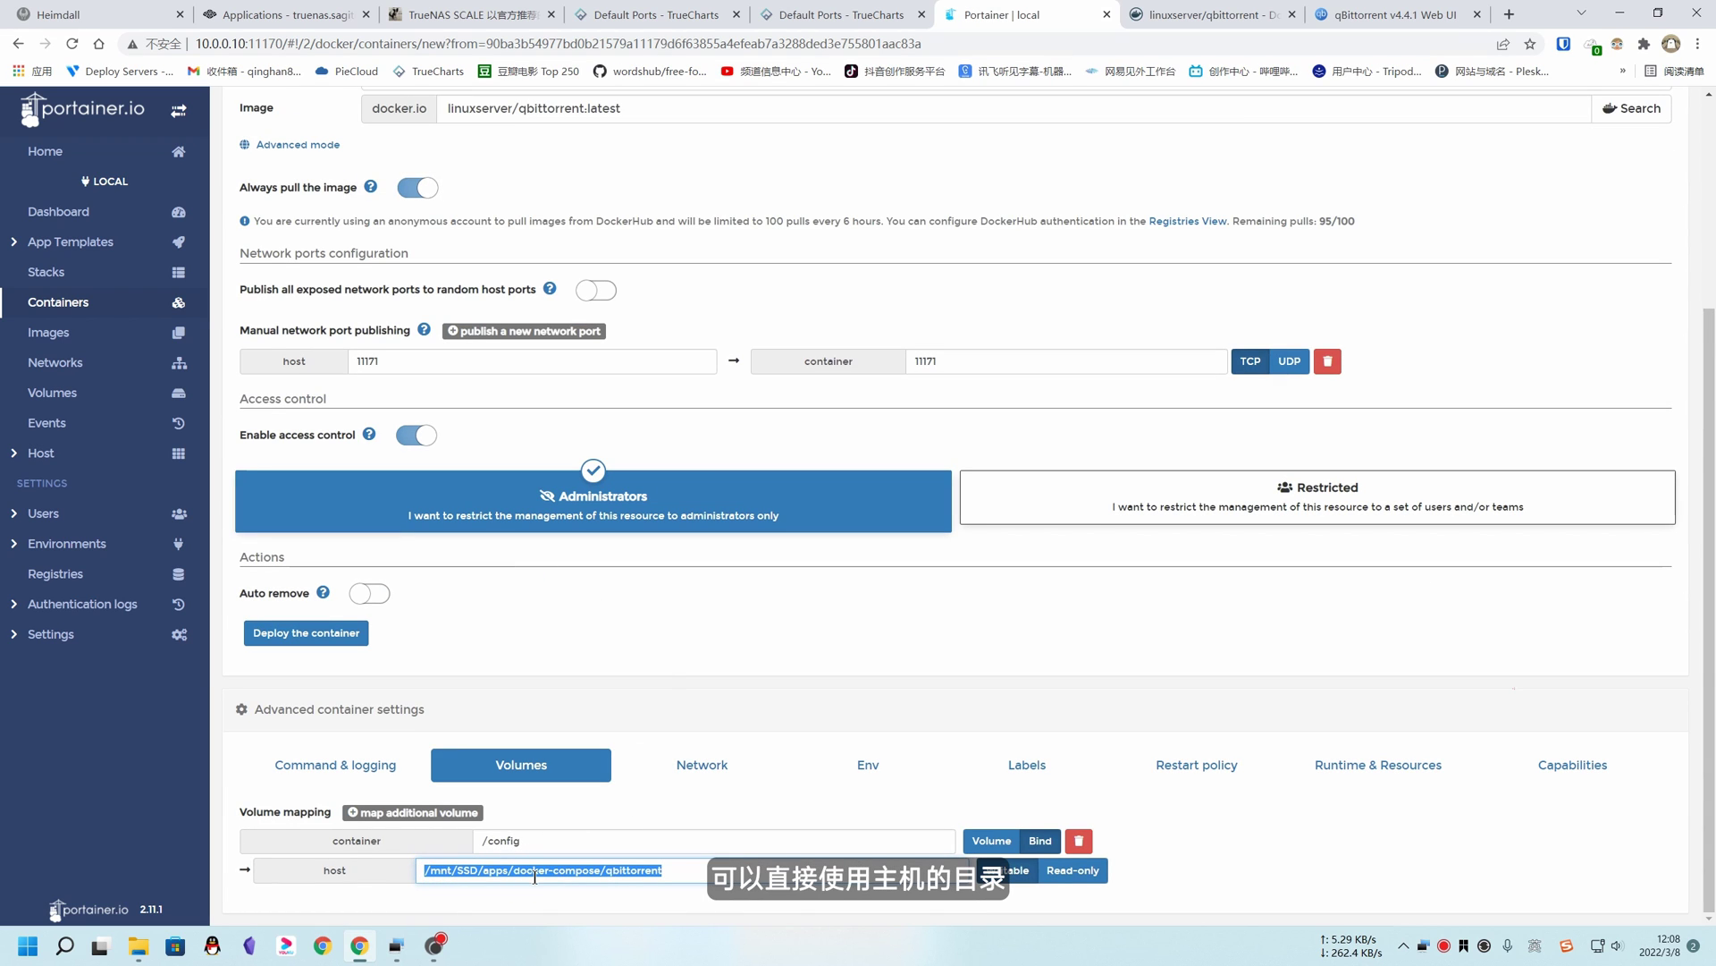
{"action": "double_click", "coordinate": [400, 361]}
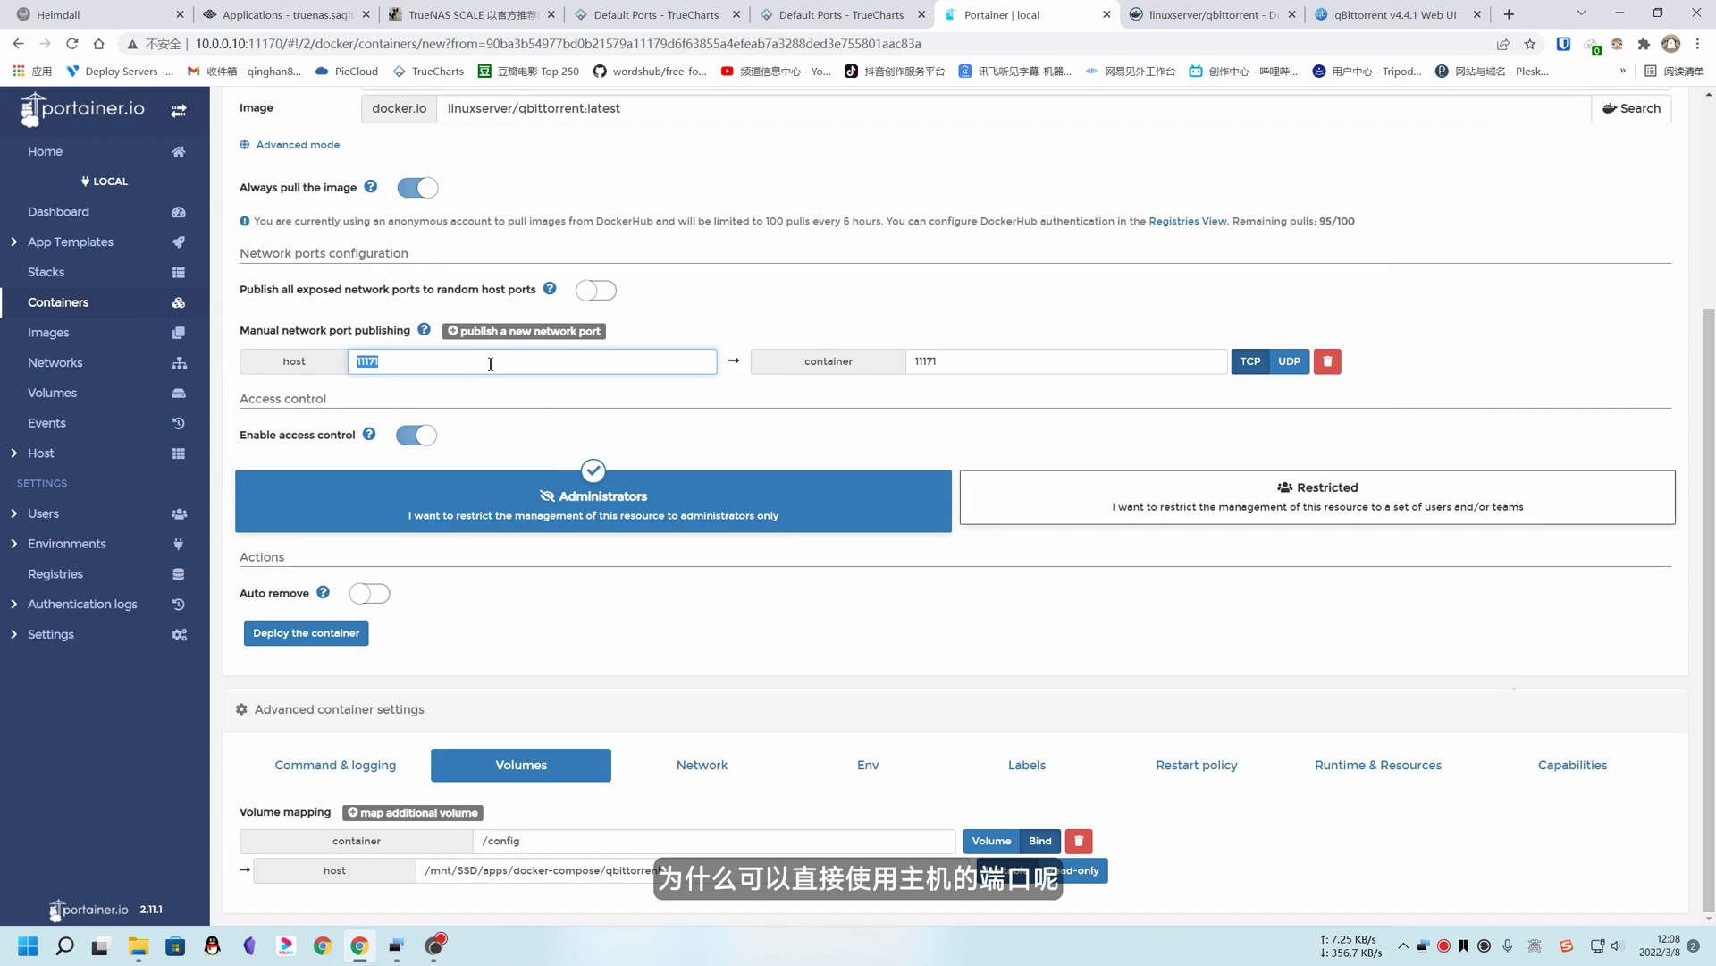
{"action": "left_click", "coordinate": [539, 395]}
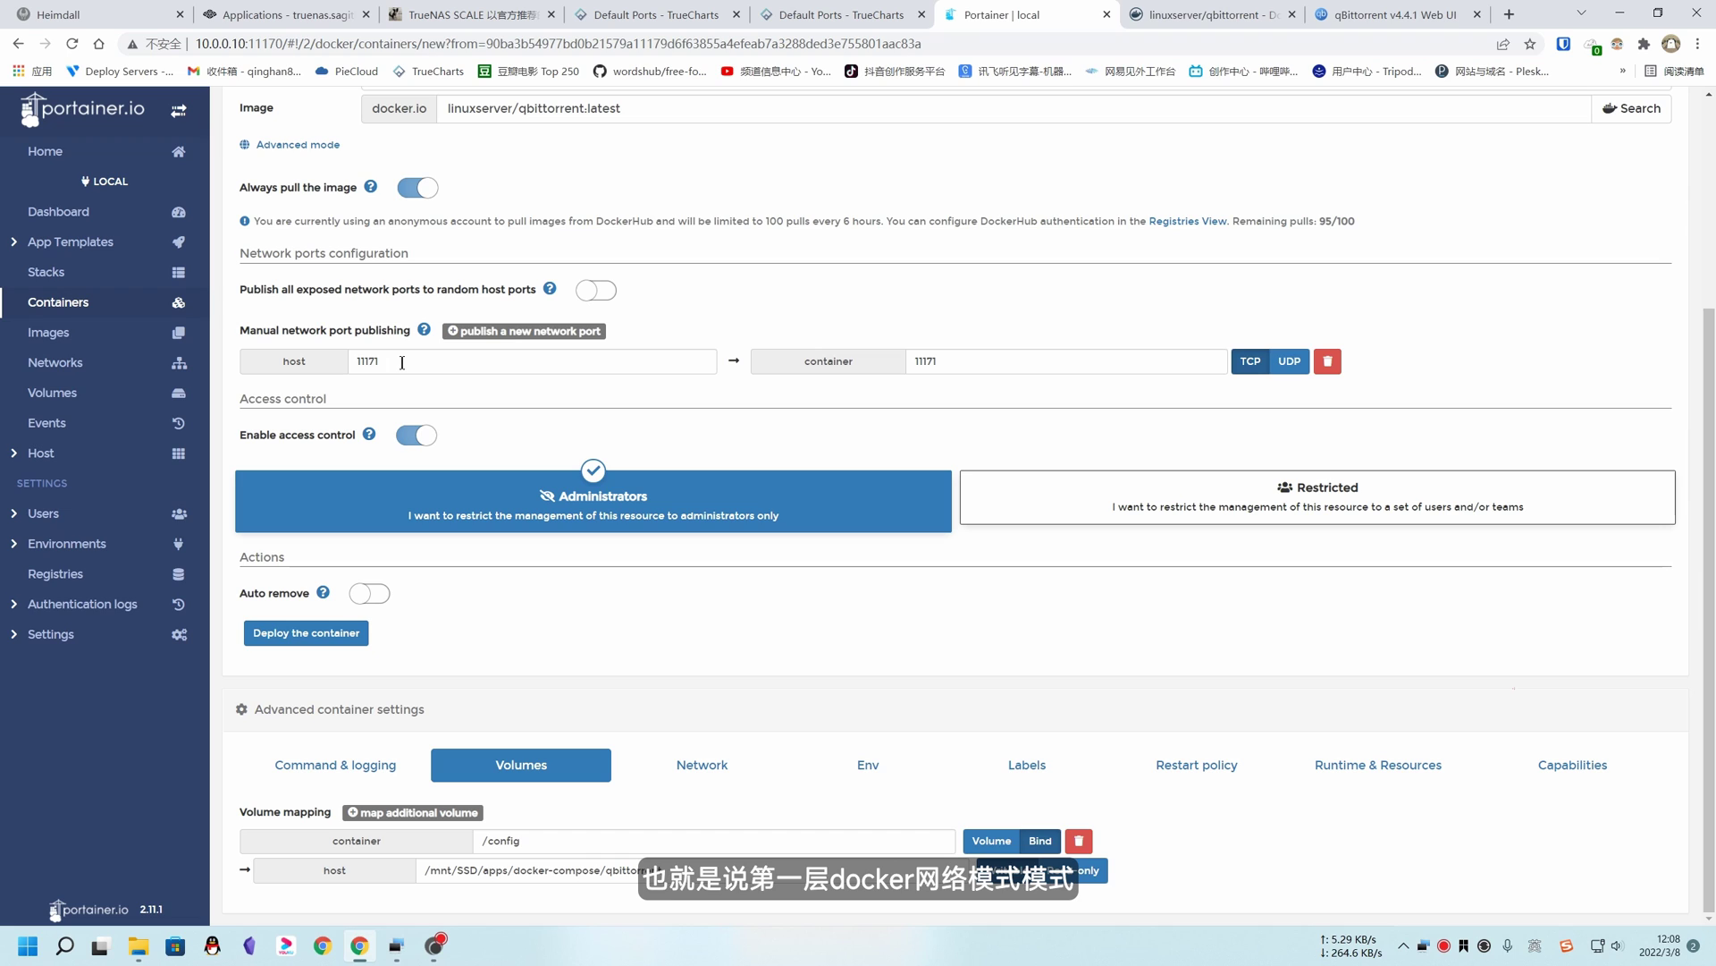
{"action": "left_click", "coordinate": [402, 360]}
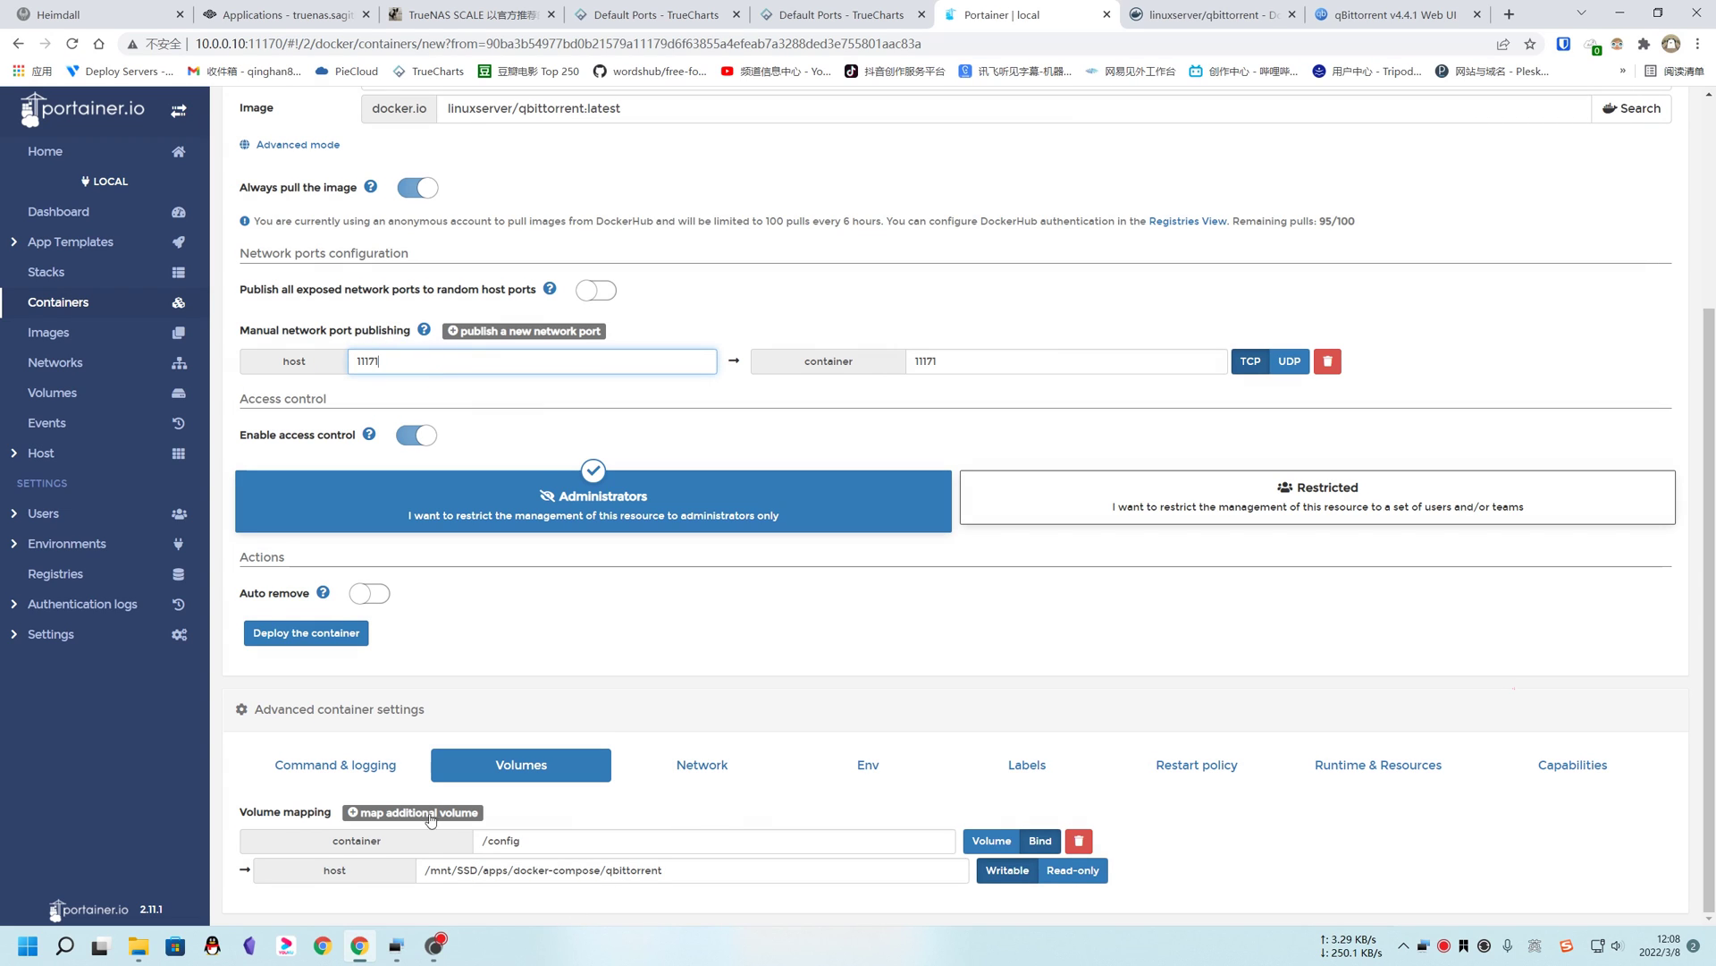
{"action": "triple_click", "coordinate": [460, 869]}
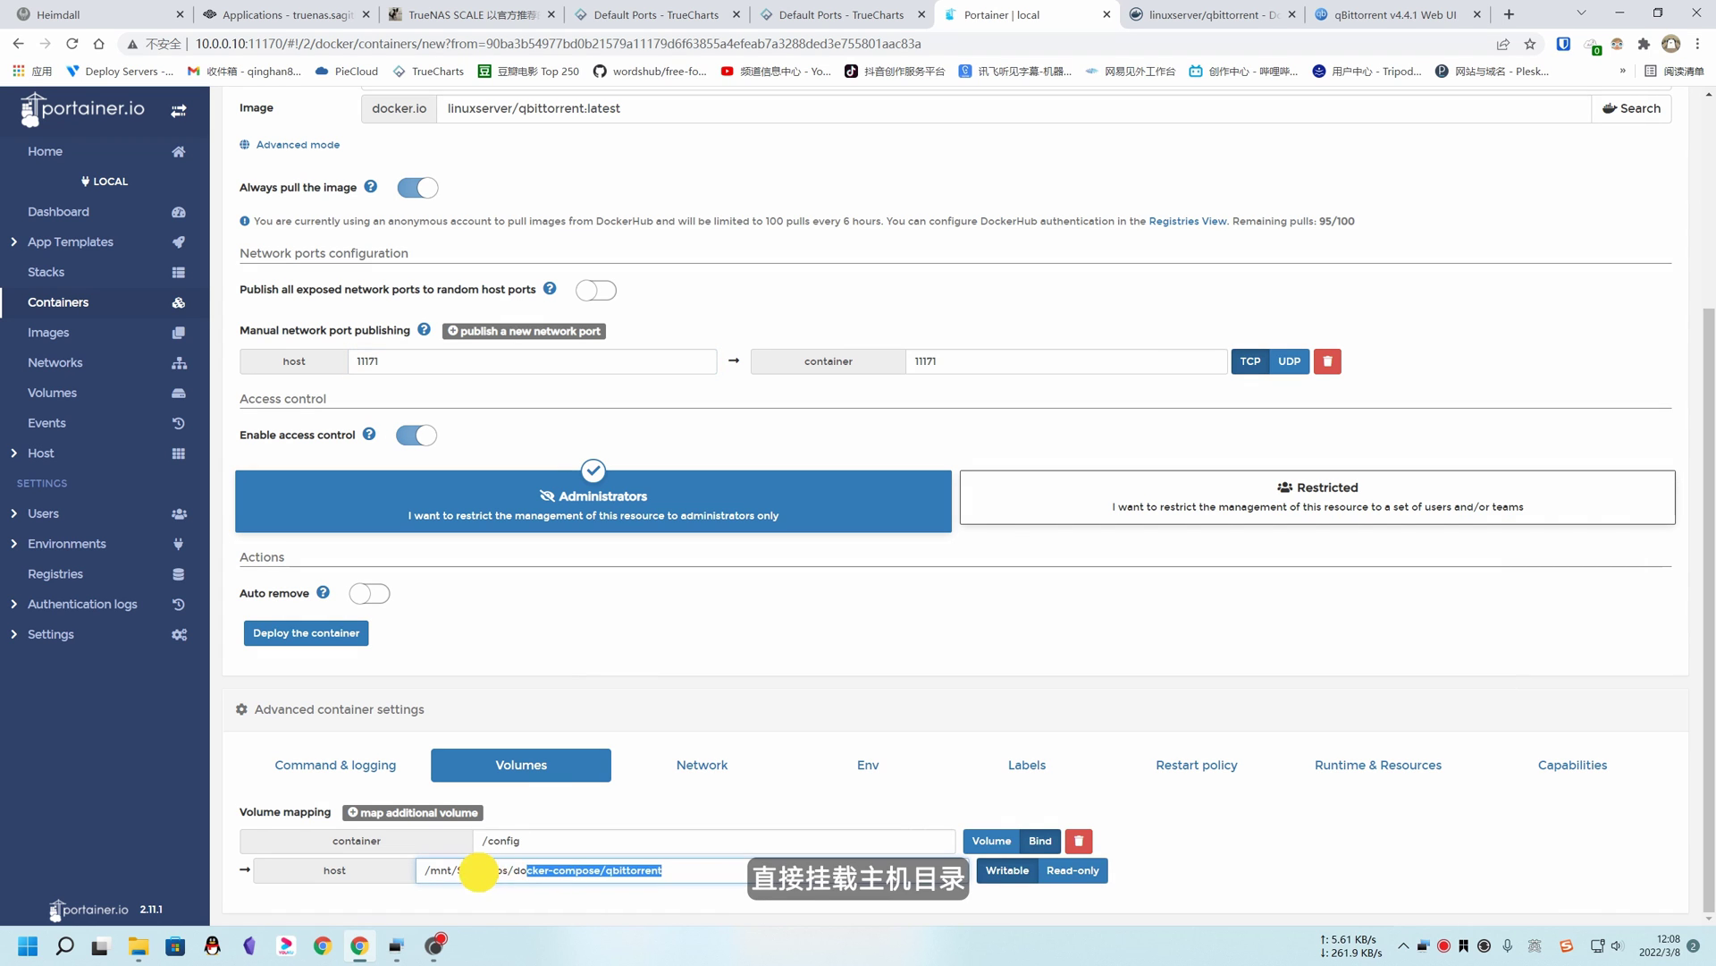
{"action": "left_click", "coordinate": [398, 946]}
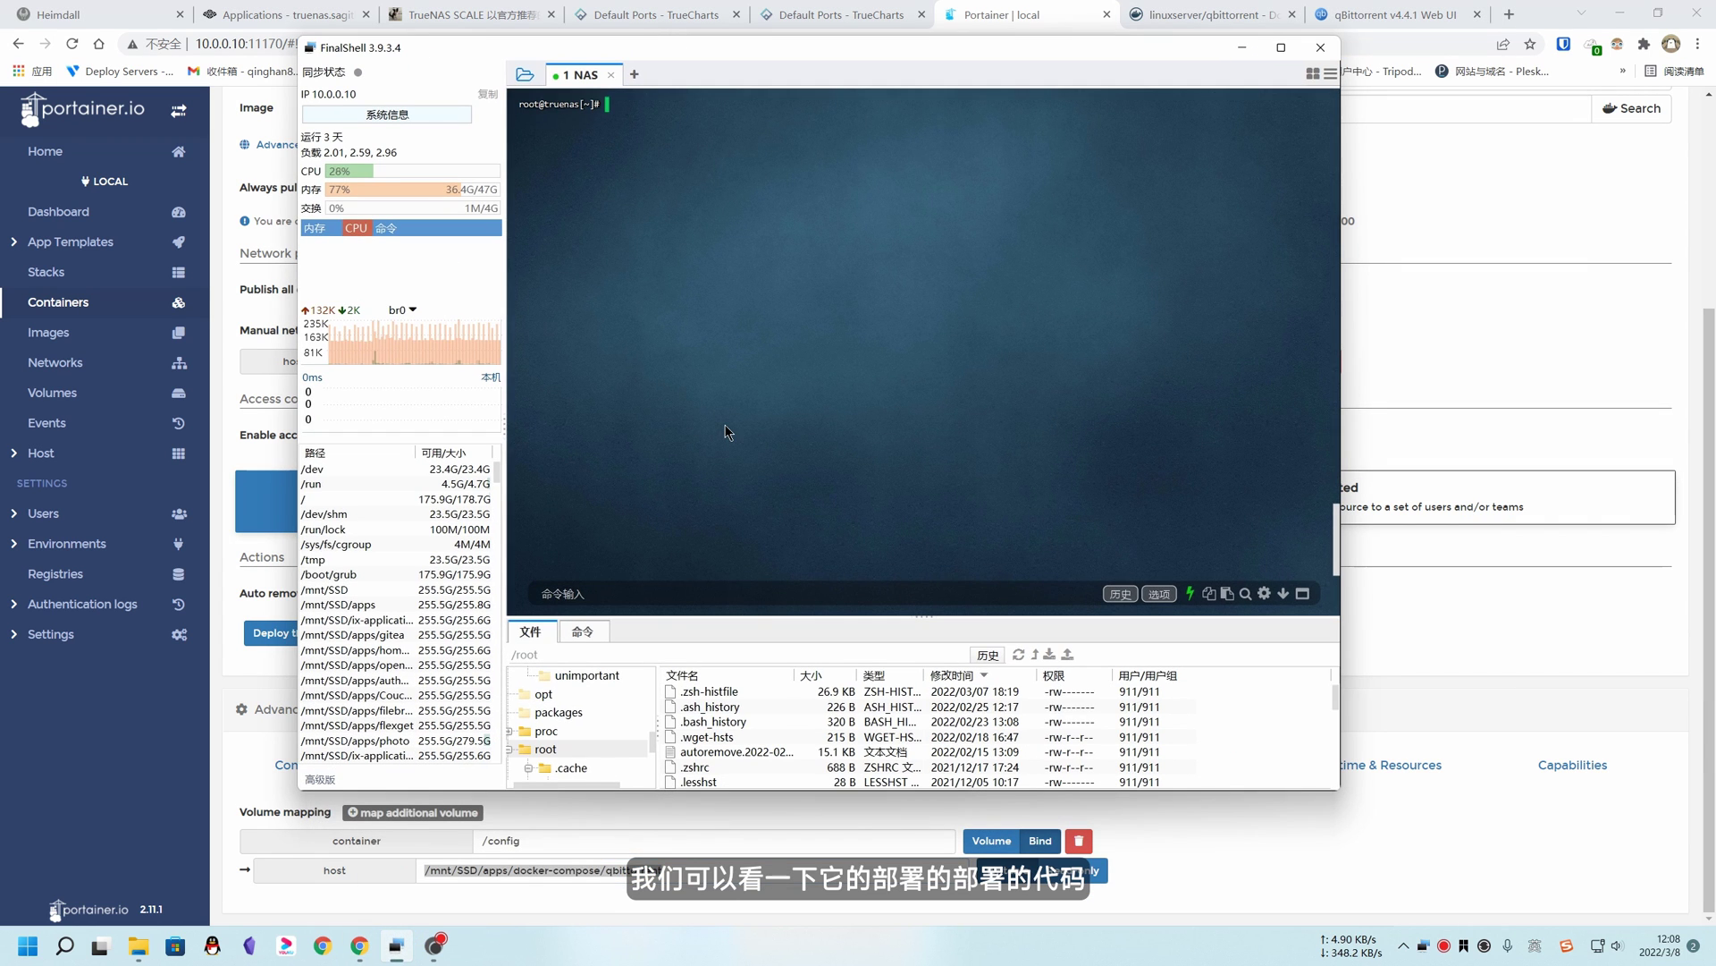
Step: Rerun kubectl edit pod docker-compose-0 -n ix-docker-compose and scroll to volumeMounts
{"action": "key", "text": "Up"}
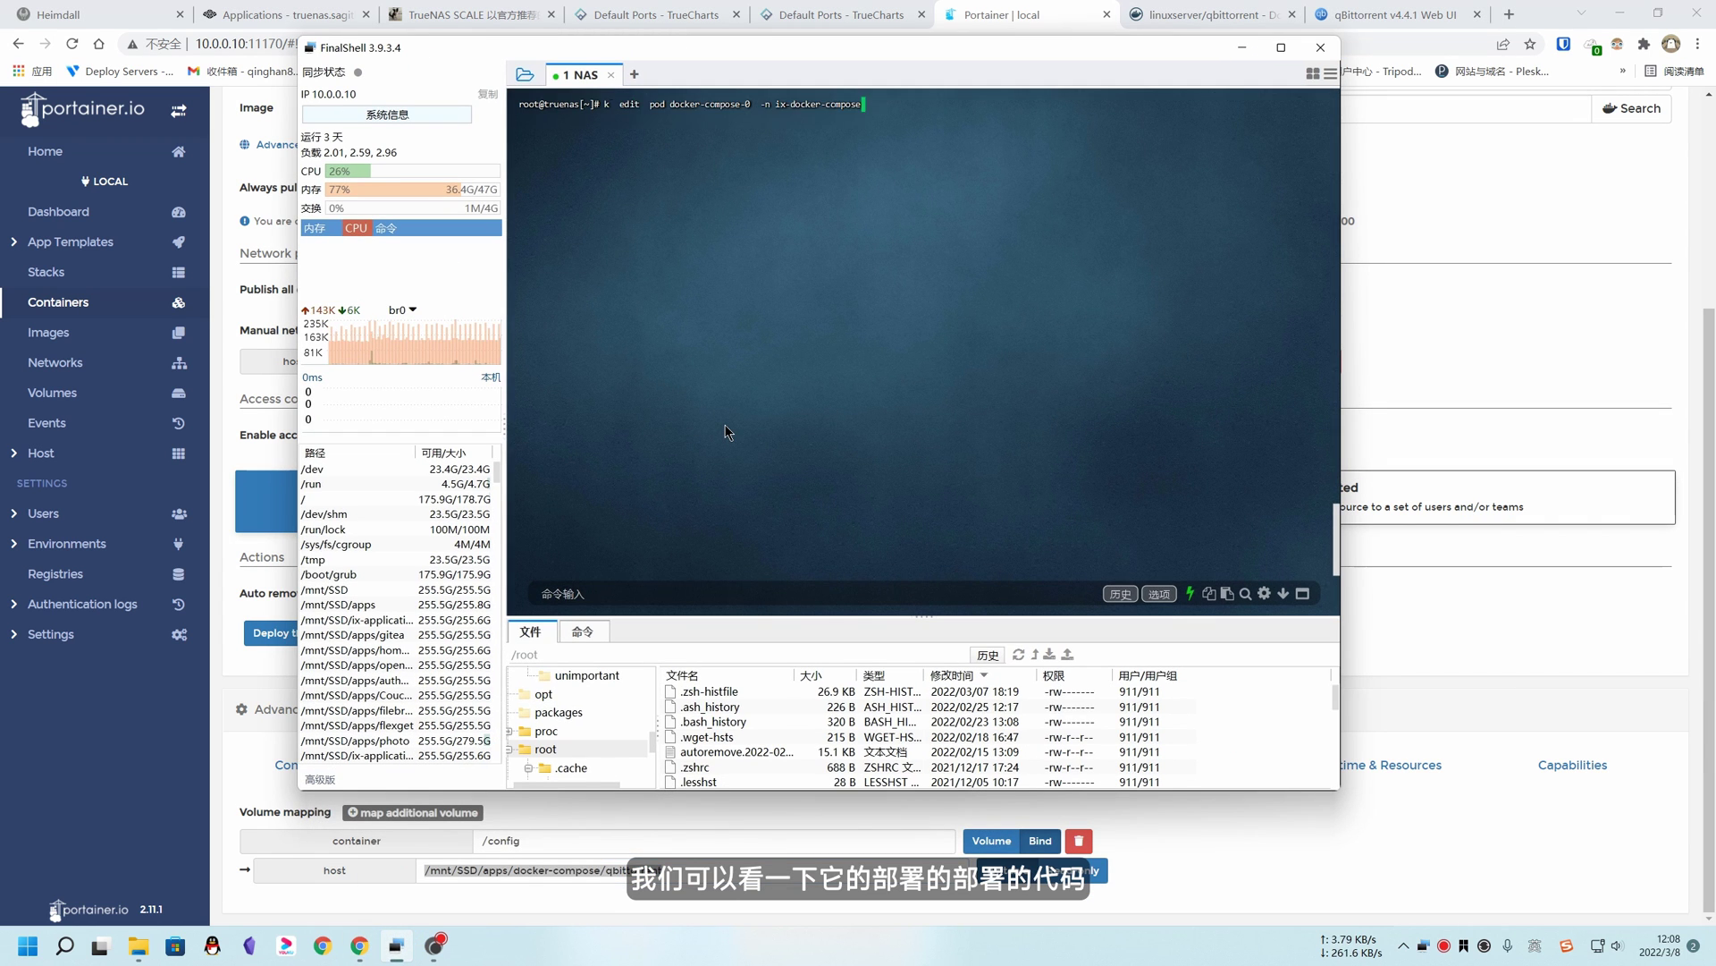
{"action": "key", "text": "Return"}
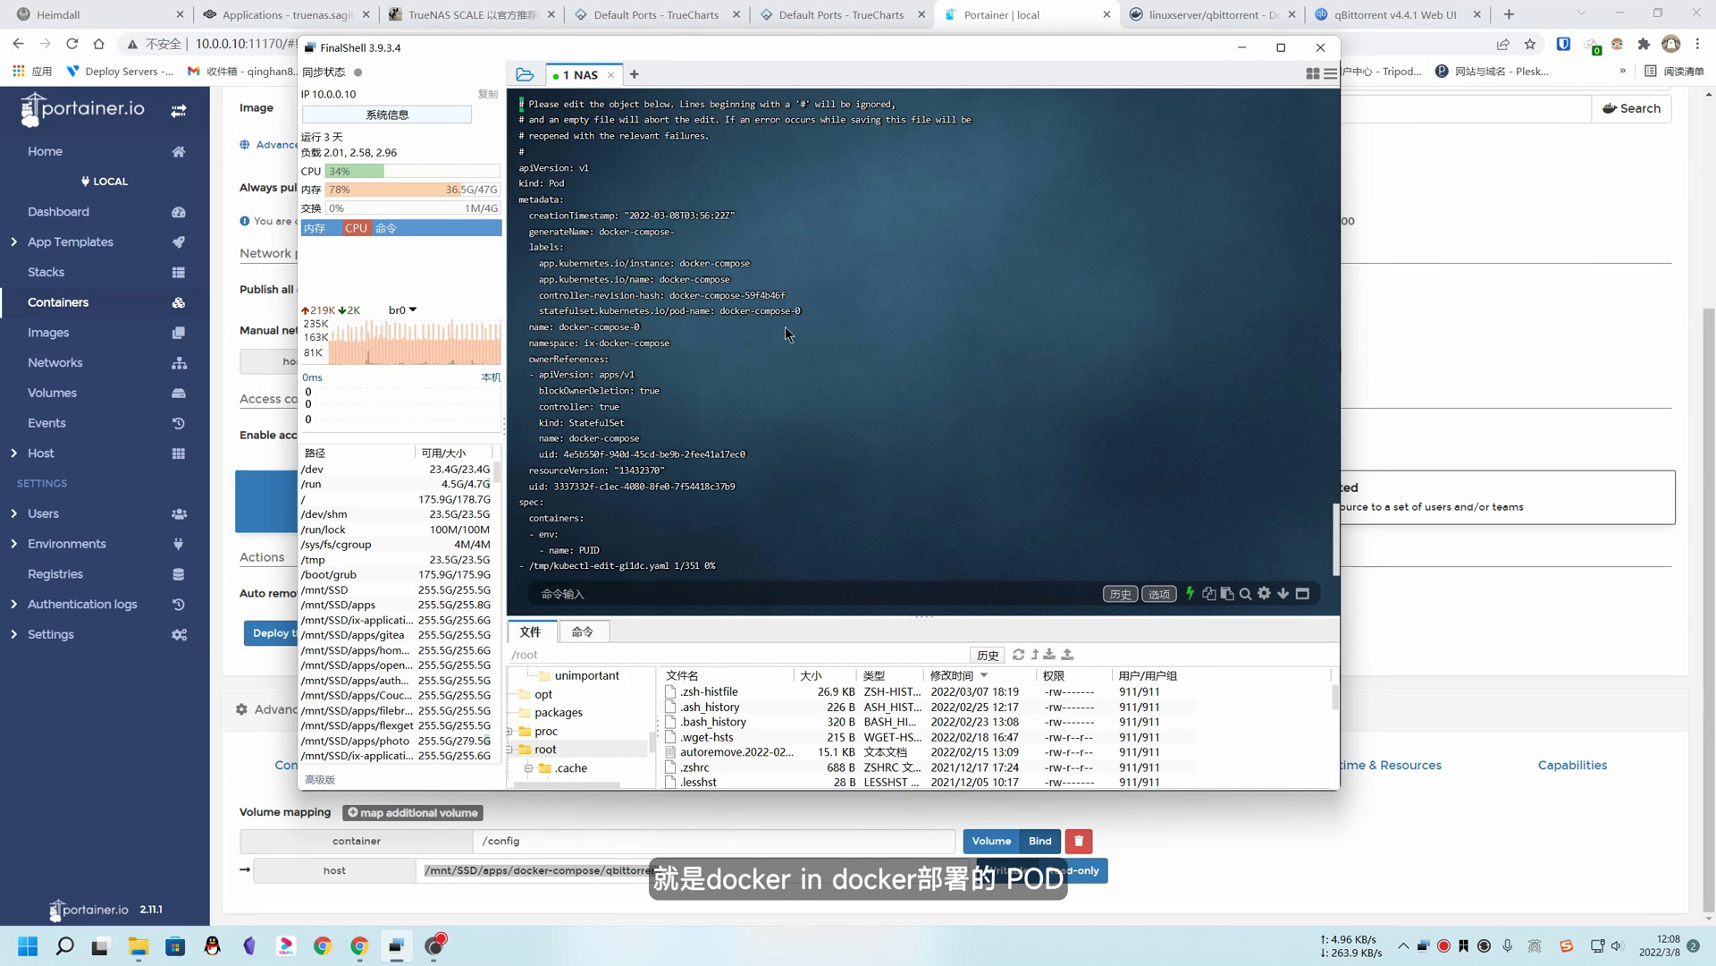
{"action": "scroll", "coordinate": [917, 376], "scroll_direction": "down", "scroll_amount": 15}
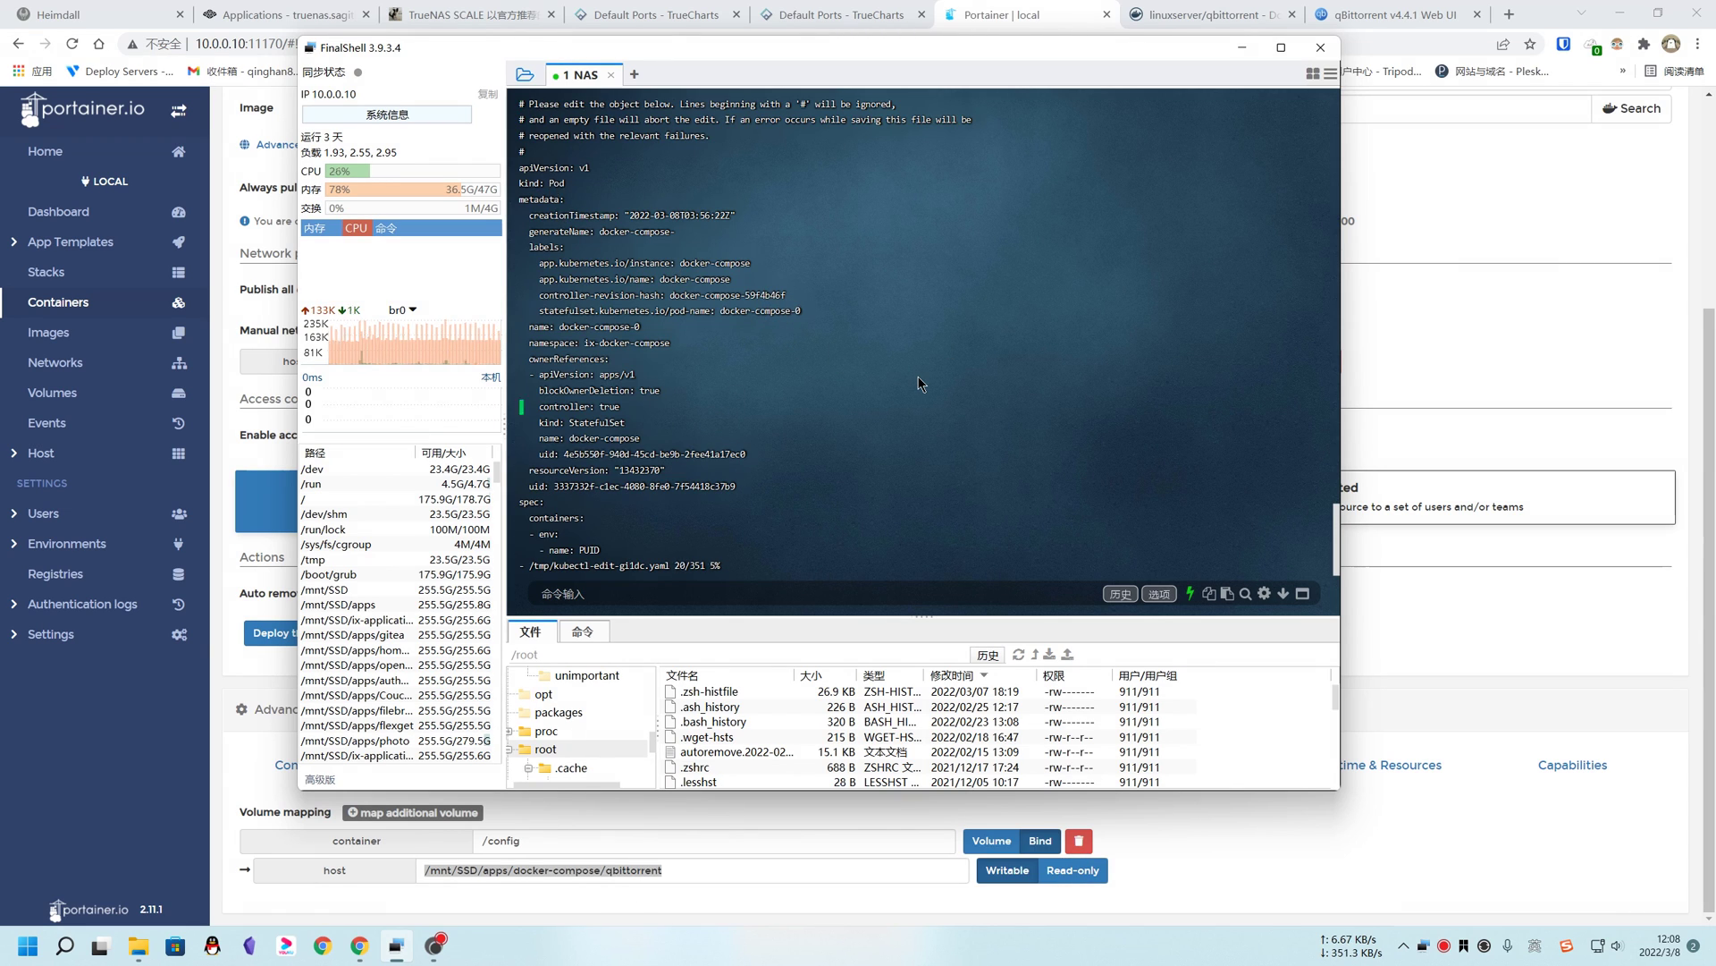
{"action": "scroll", "coordinate": [918, 376], "scroll_direction": "down", "scroll_amount": 10}
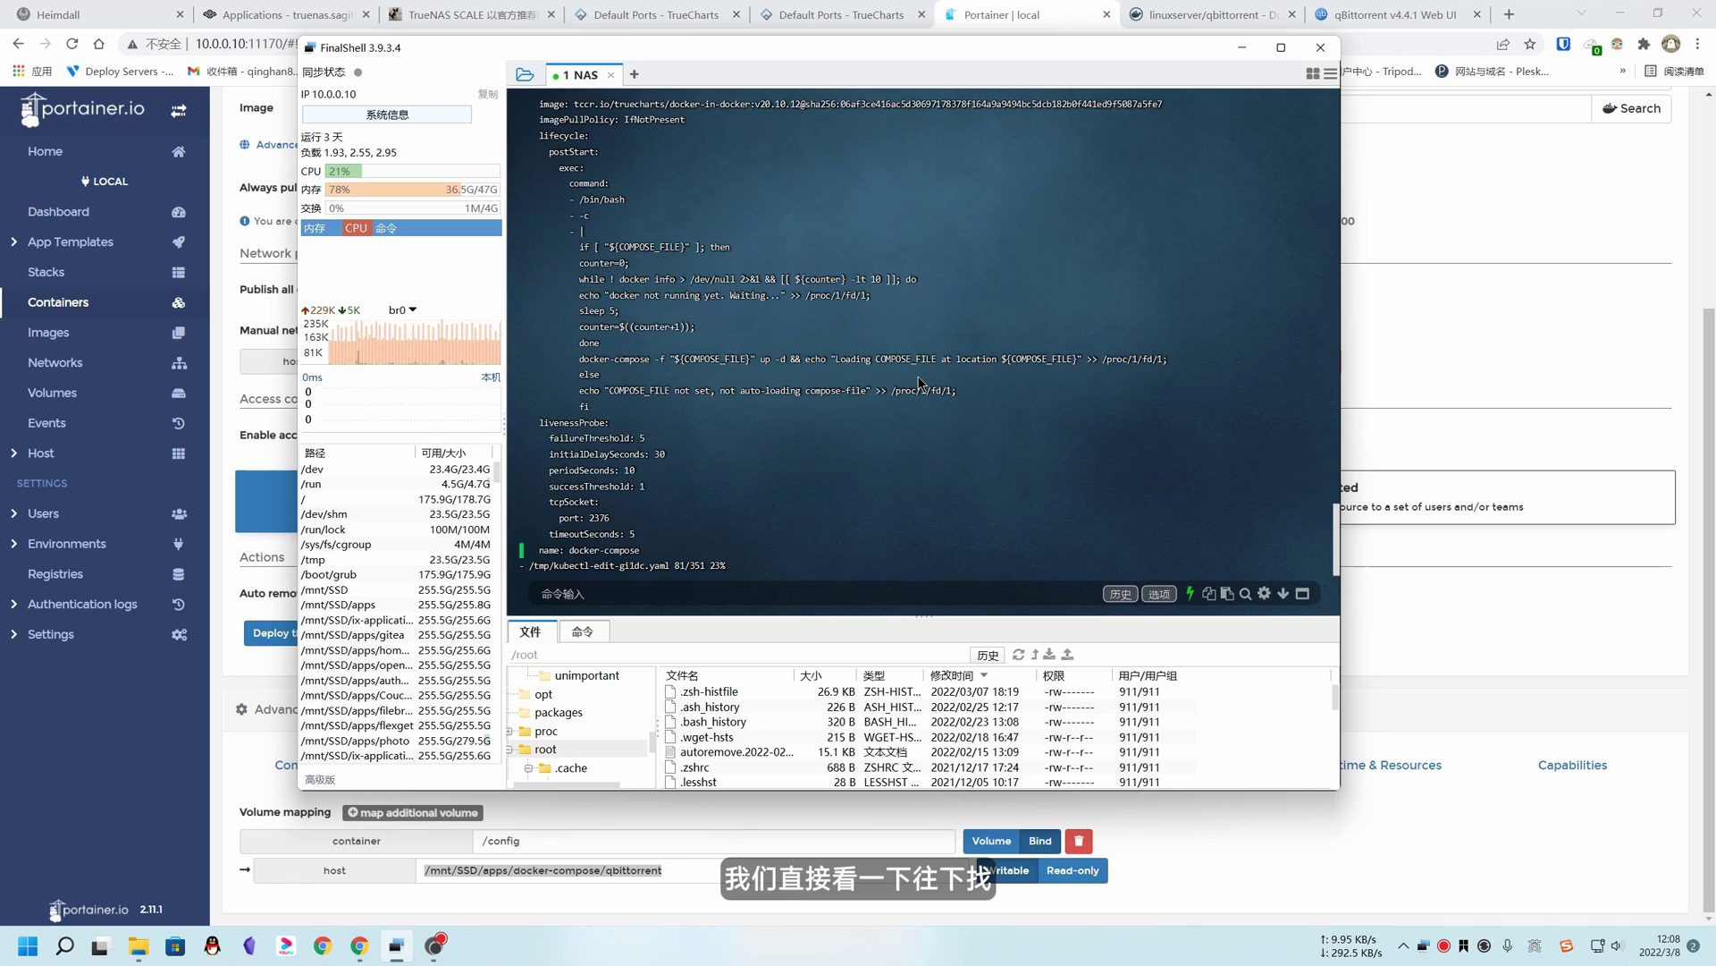
{"action": "scroll", "coordinate": [918, 377], "scroll_direction": "down", "scroll_amount": 13}
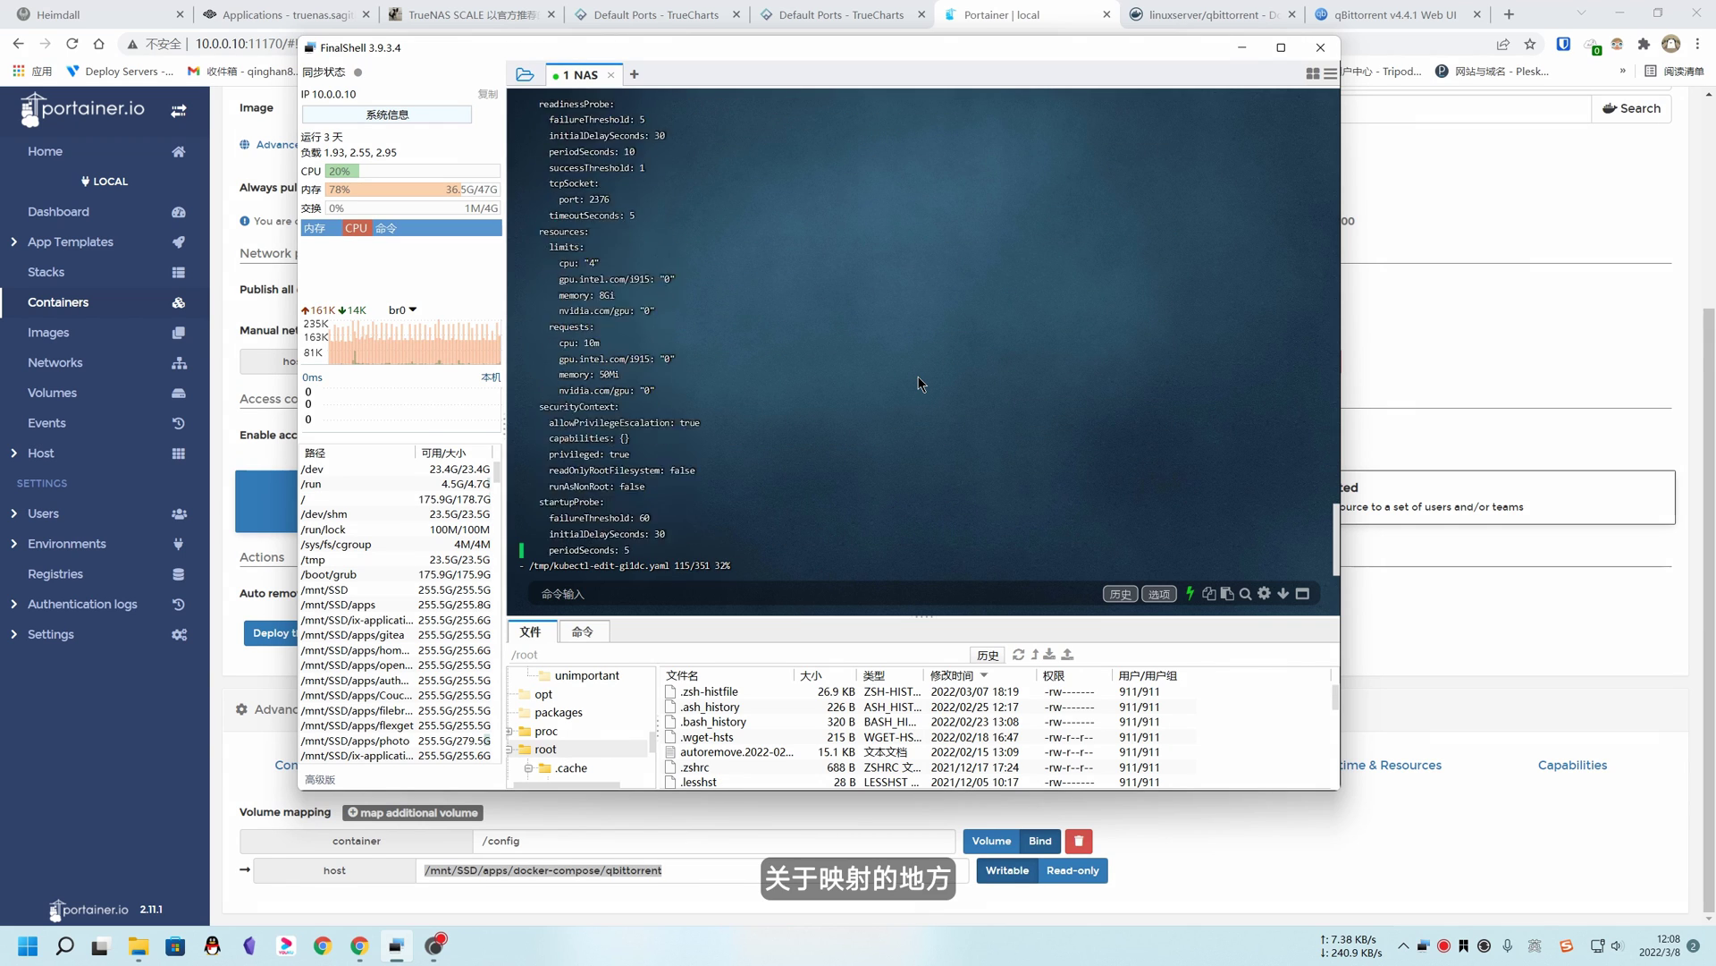
{"action": "scroll", "coordinate": [919, 383], "scroll_direction": "down", "scroll_amount": 8}
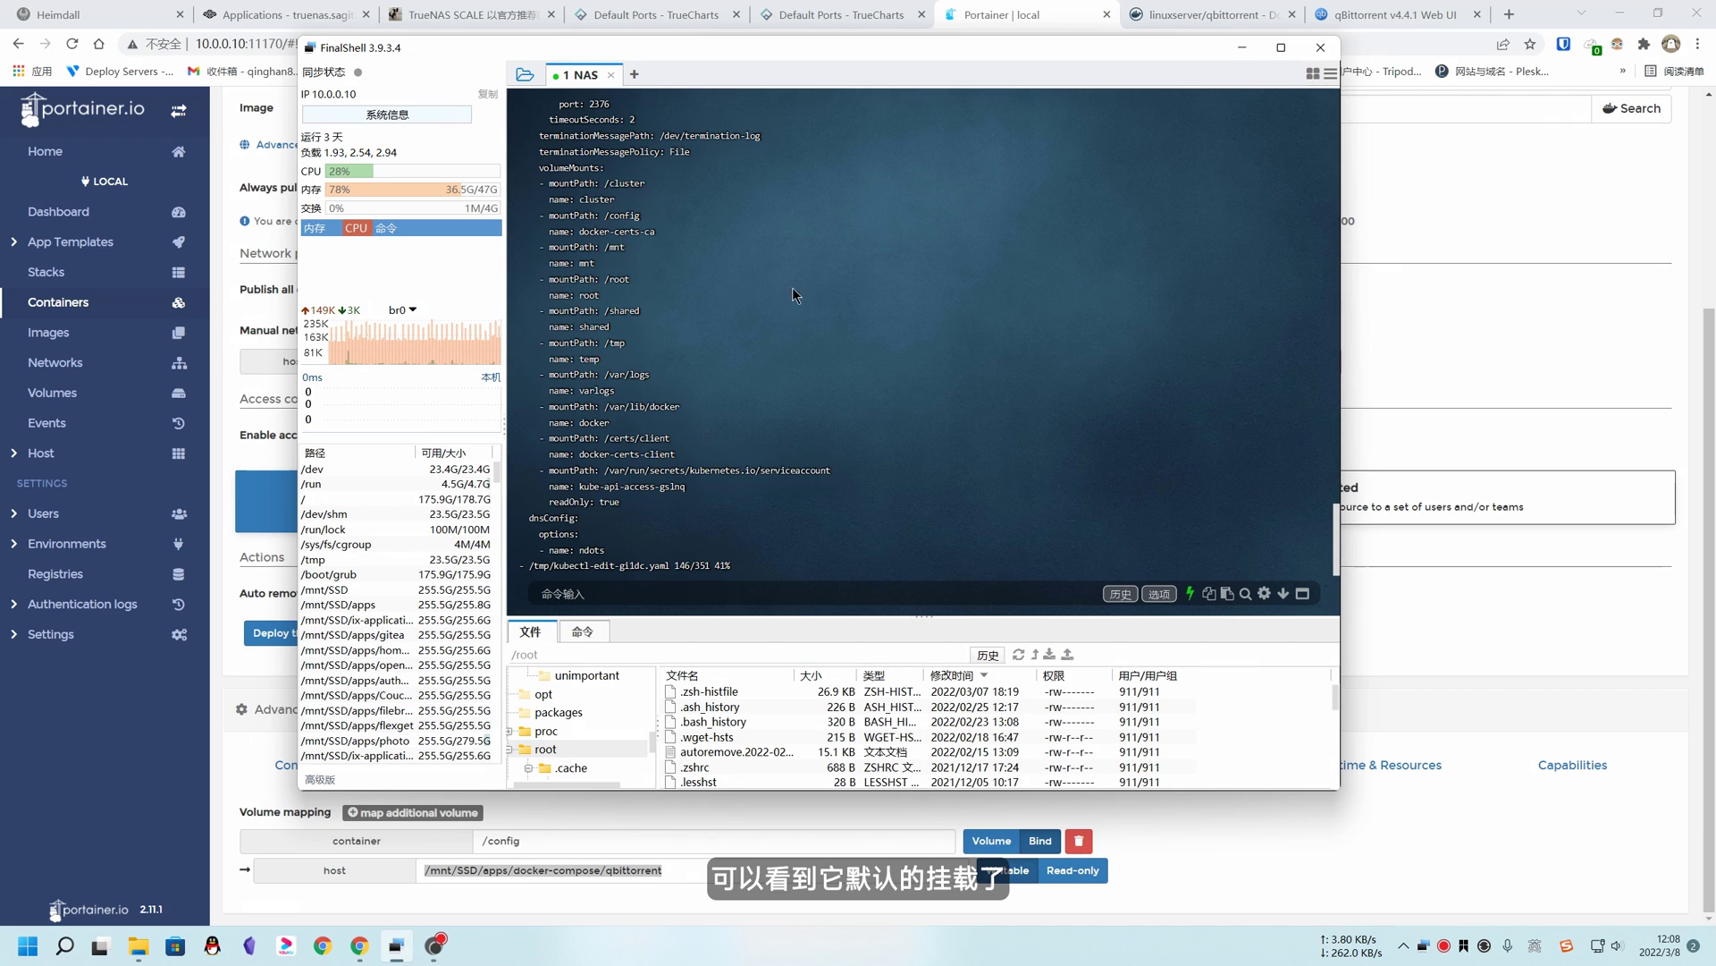
Step: Review the mount paths /cluster, /config, /root, /mnt, /shared, /tmp, /var/logs and /var/lib/docker
{"action": "double_click", "coordinate": [612, 183]}
{"action": "double_click", "coordinate": [614, 215]}
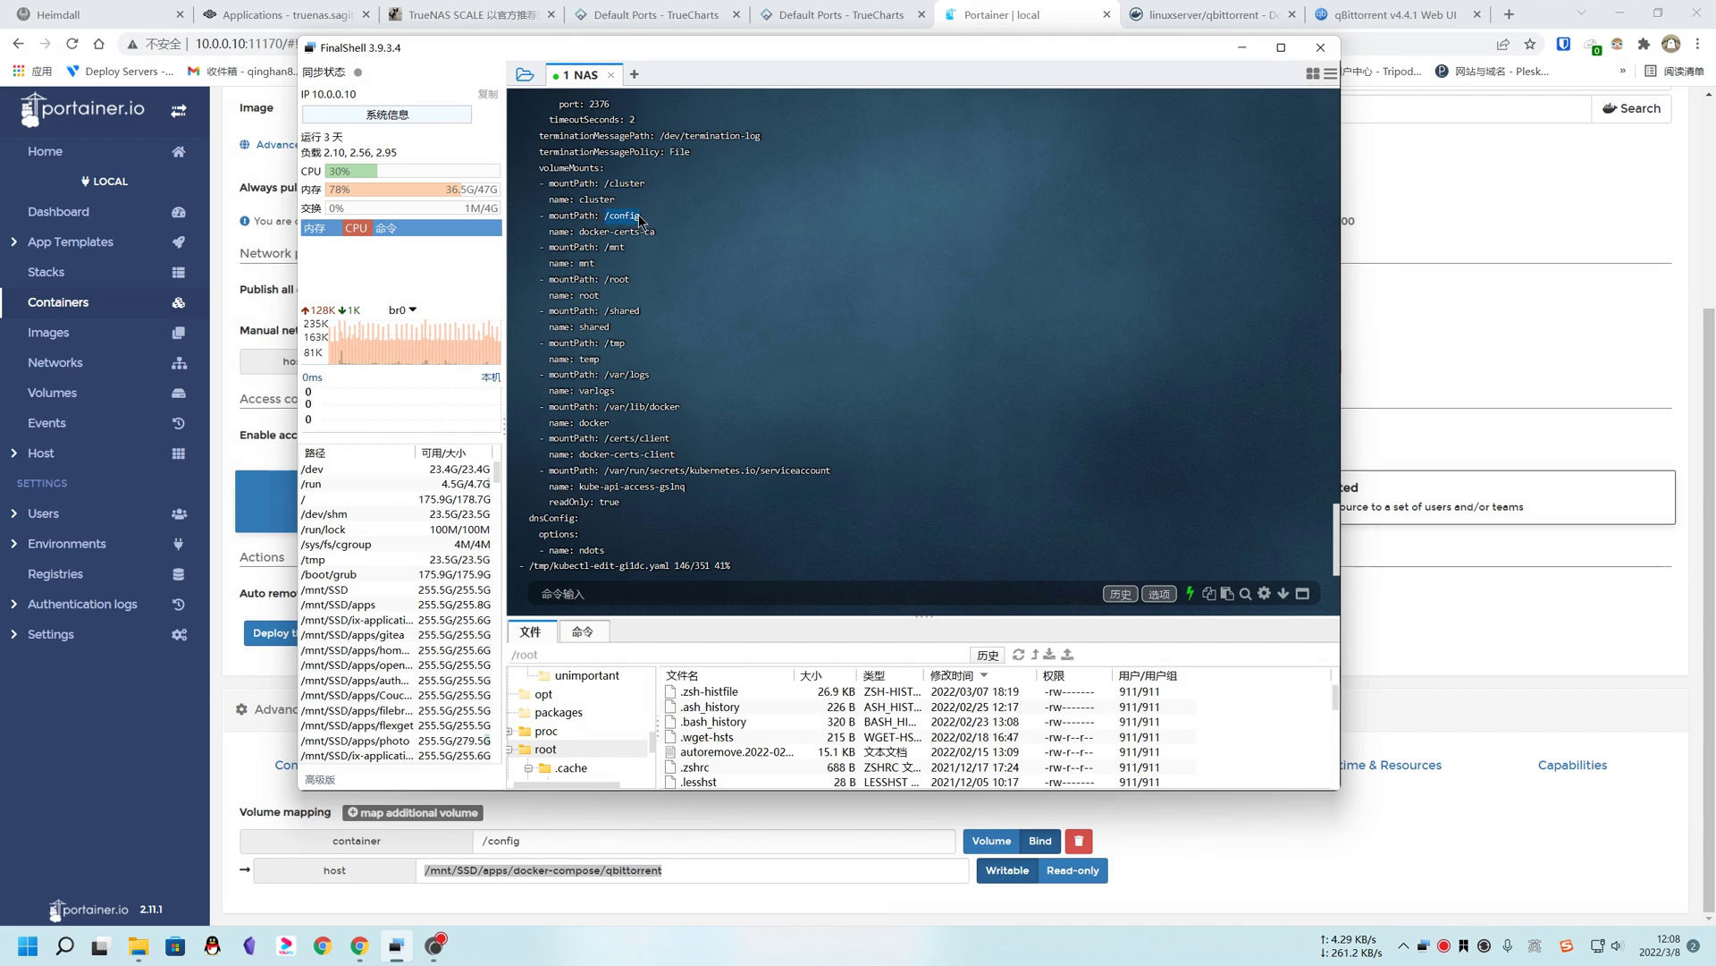
{"action": "double_click", "coordinate": [616, 279]}
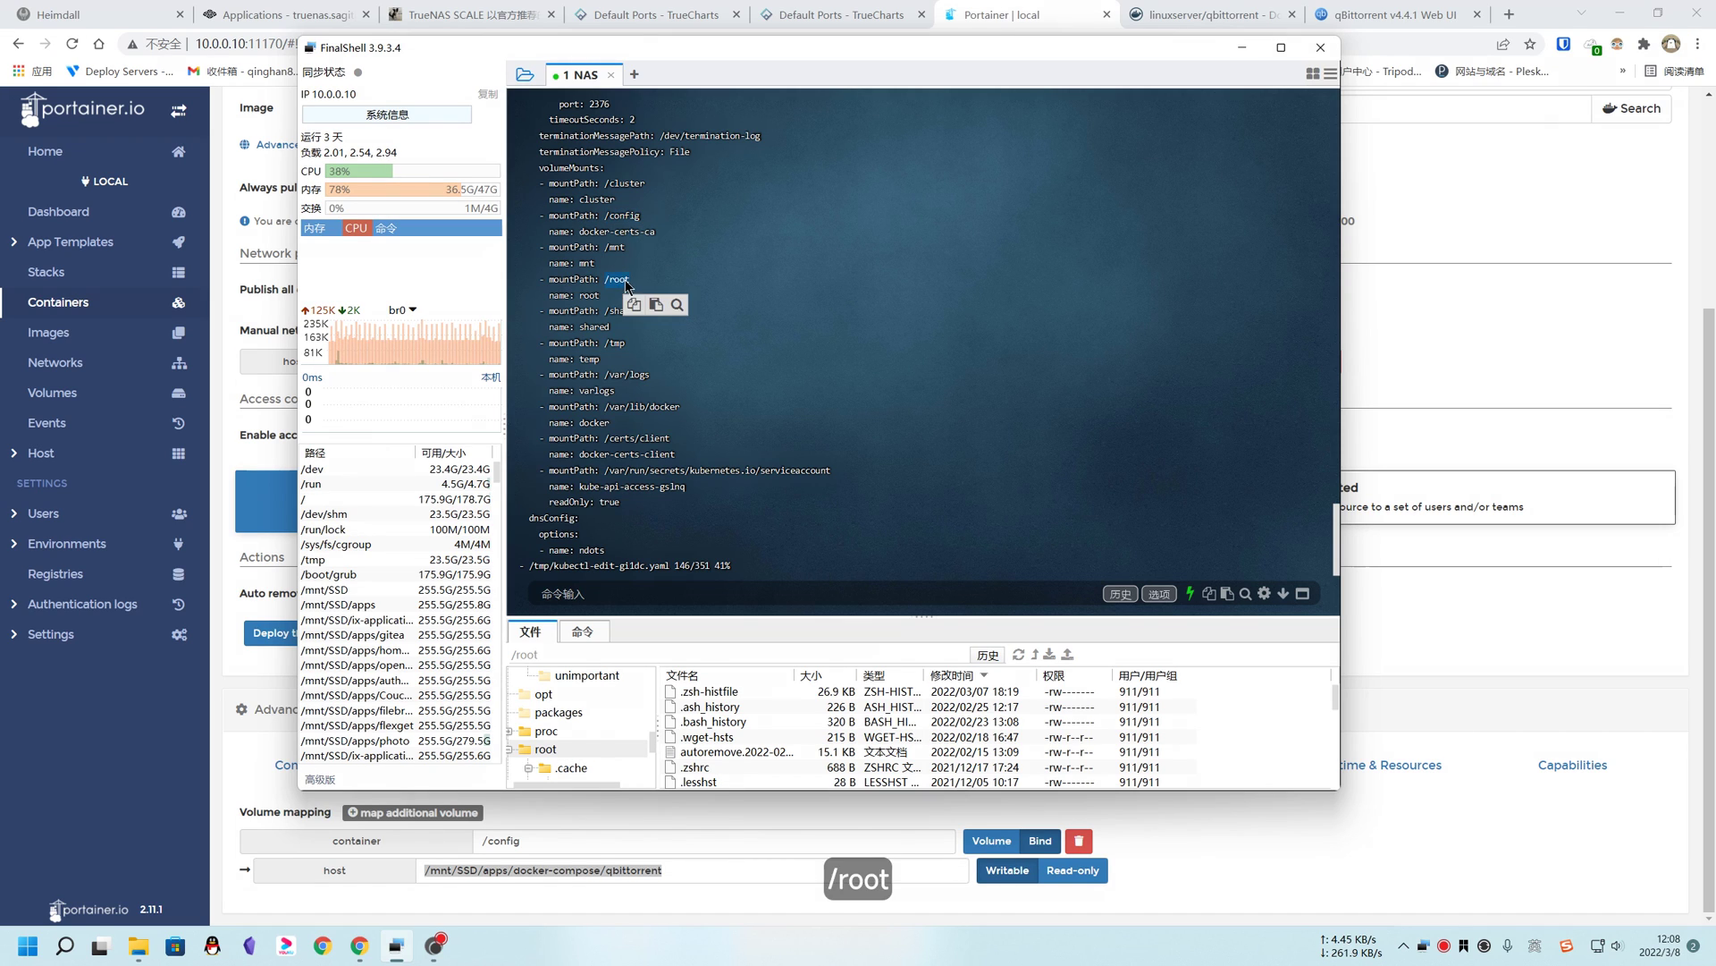
{"action": "double_click", "coordinate": [615, 247]}
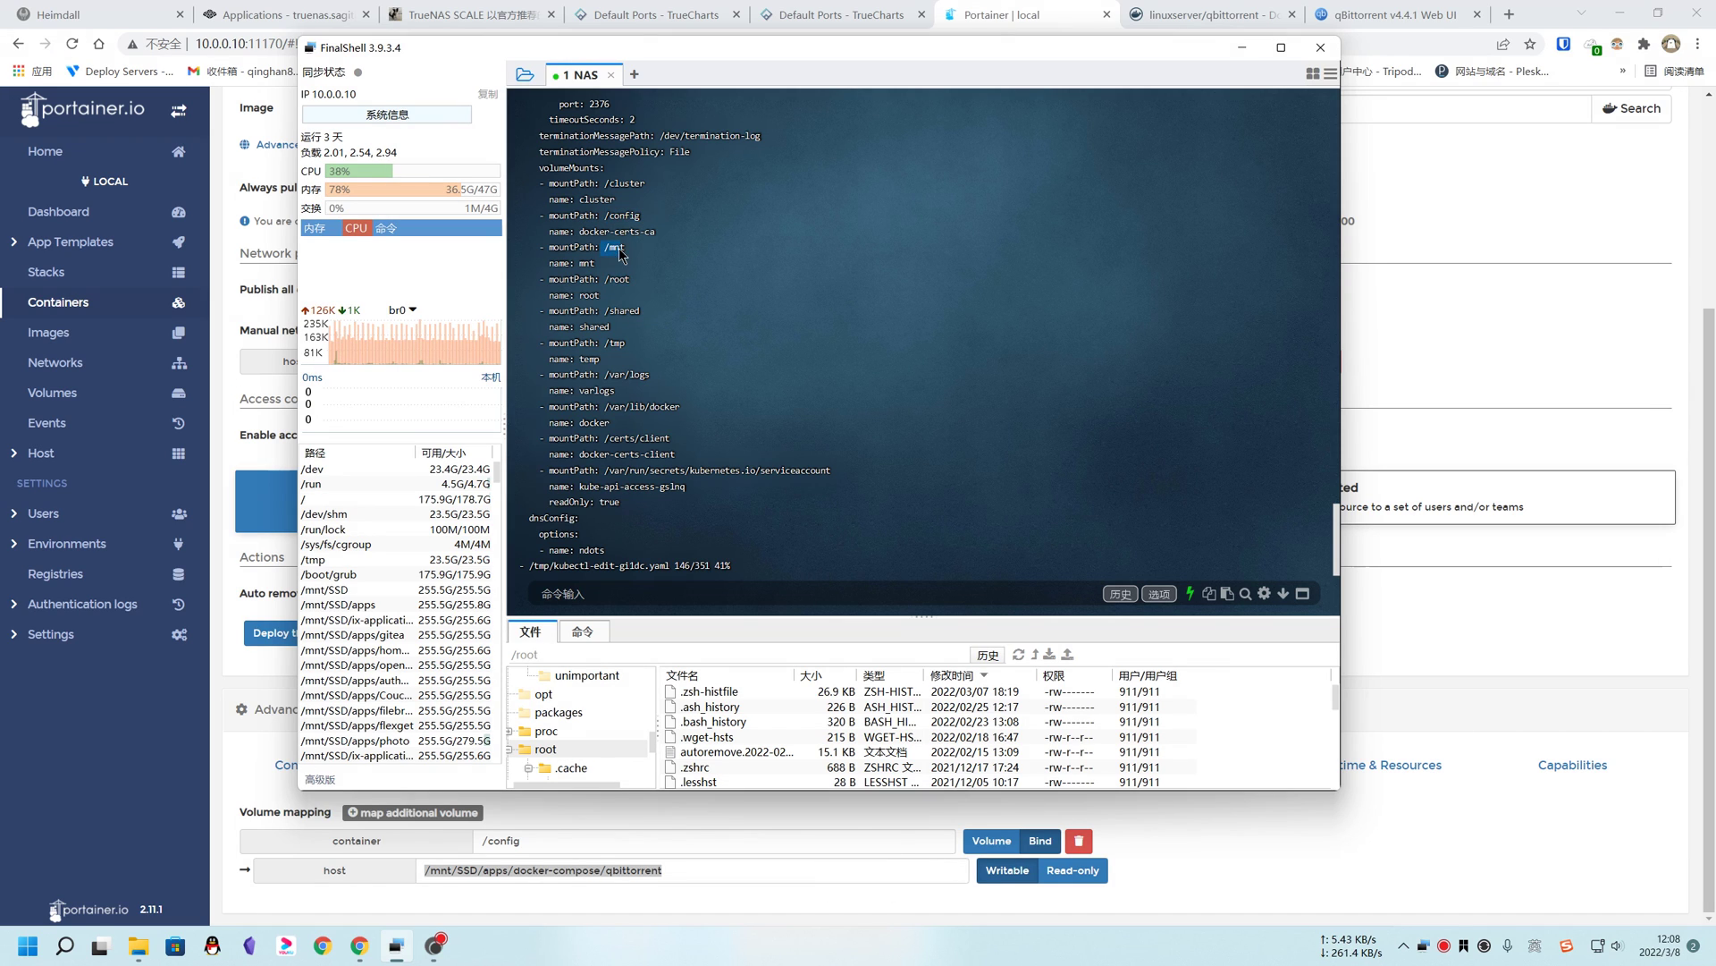
{"action": "double_click", "coordinate": [623, 311]}
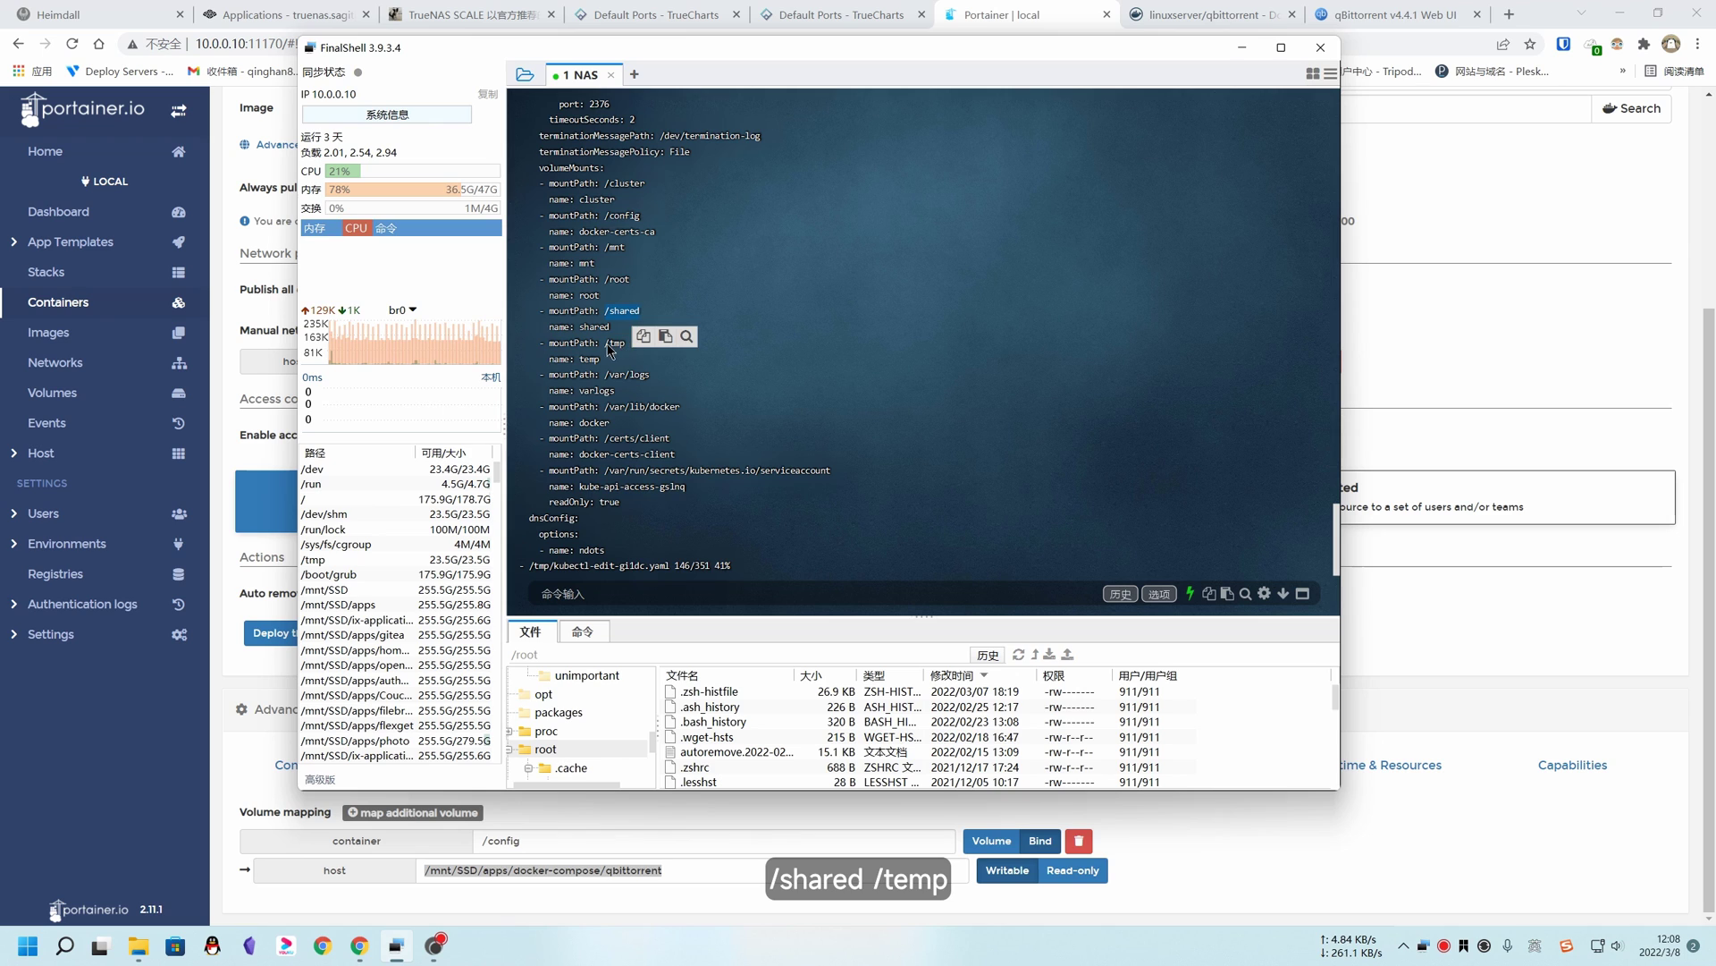
{"action": "double_click", "coordinate": [615, 343]}
{"action": "left_click_drag", "start_coordinate": [606, 376], "coordinate": [648, 387]}
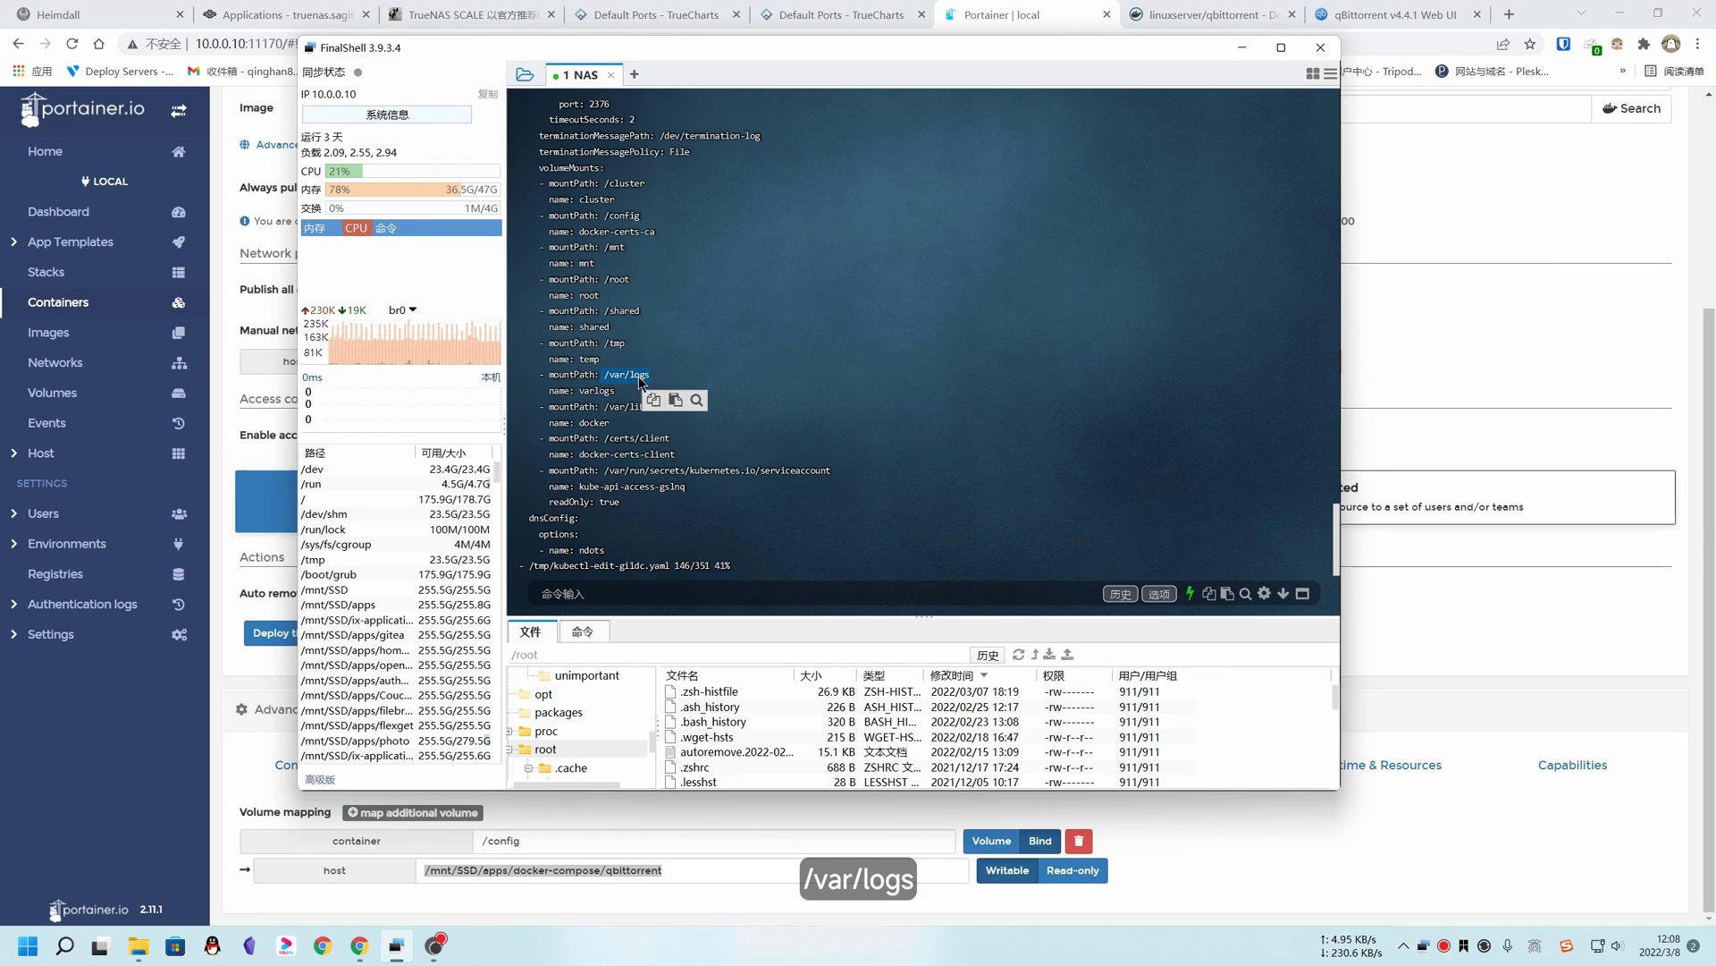
{"action": "left_click", "coordinate": [675, 379]}
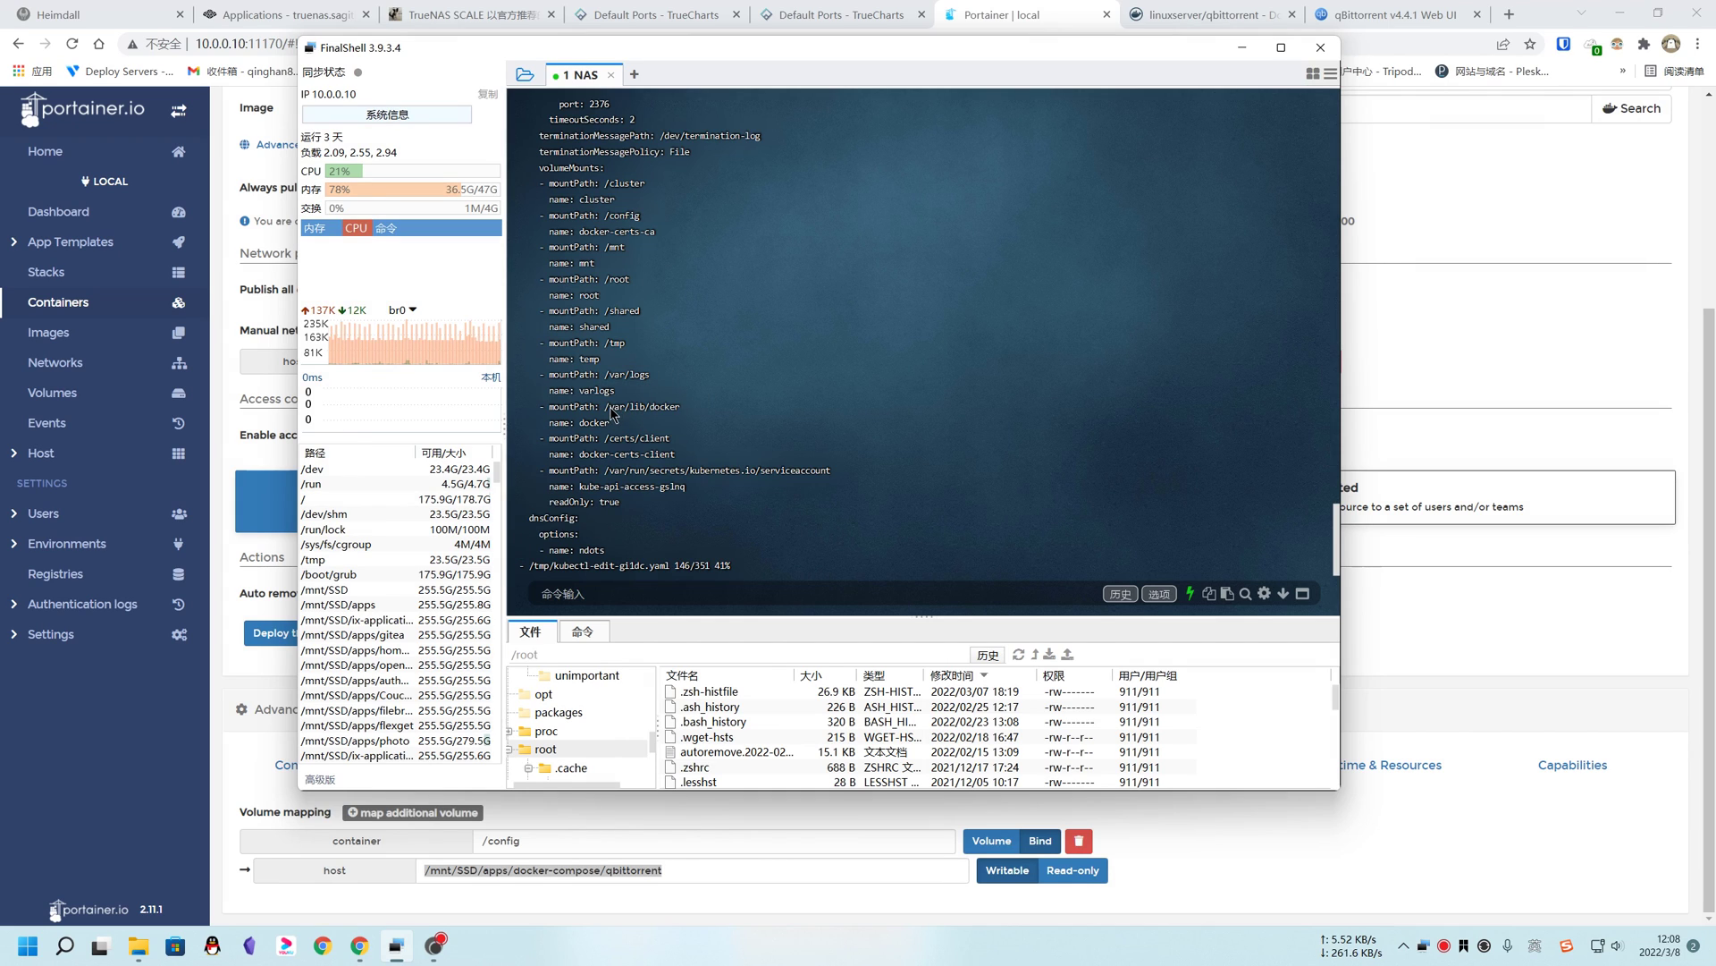
{"action": "left_click_drag", "start_coordinate": [606, 407], "coordinate": [687, 410]}
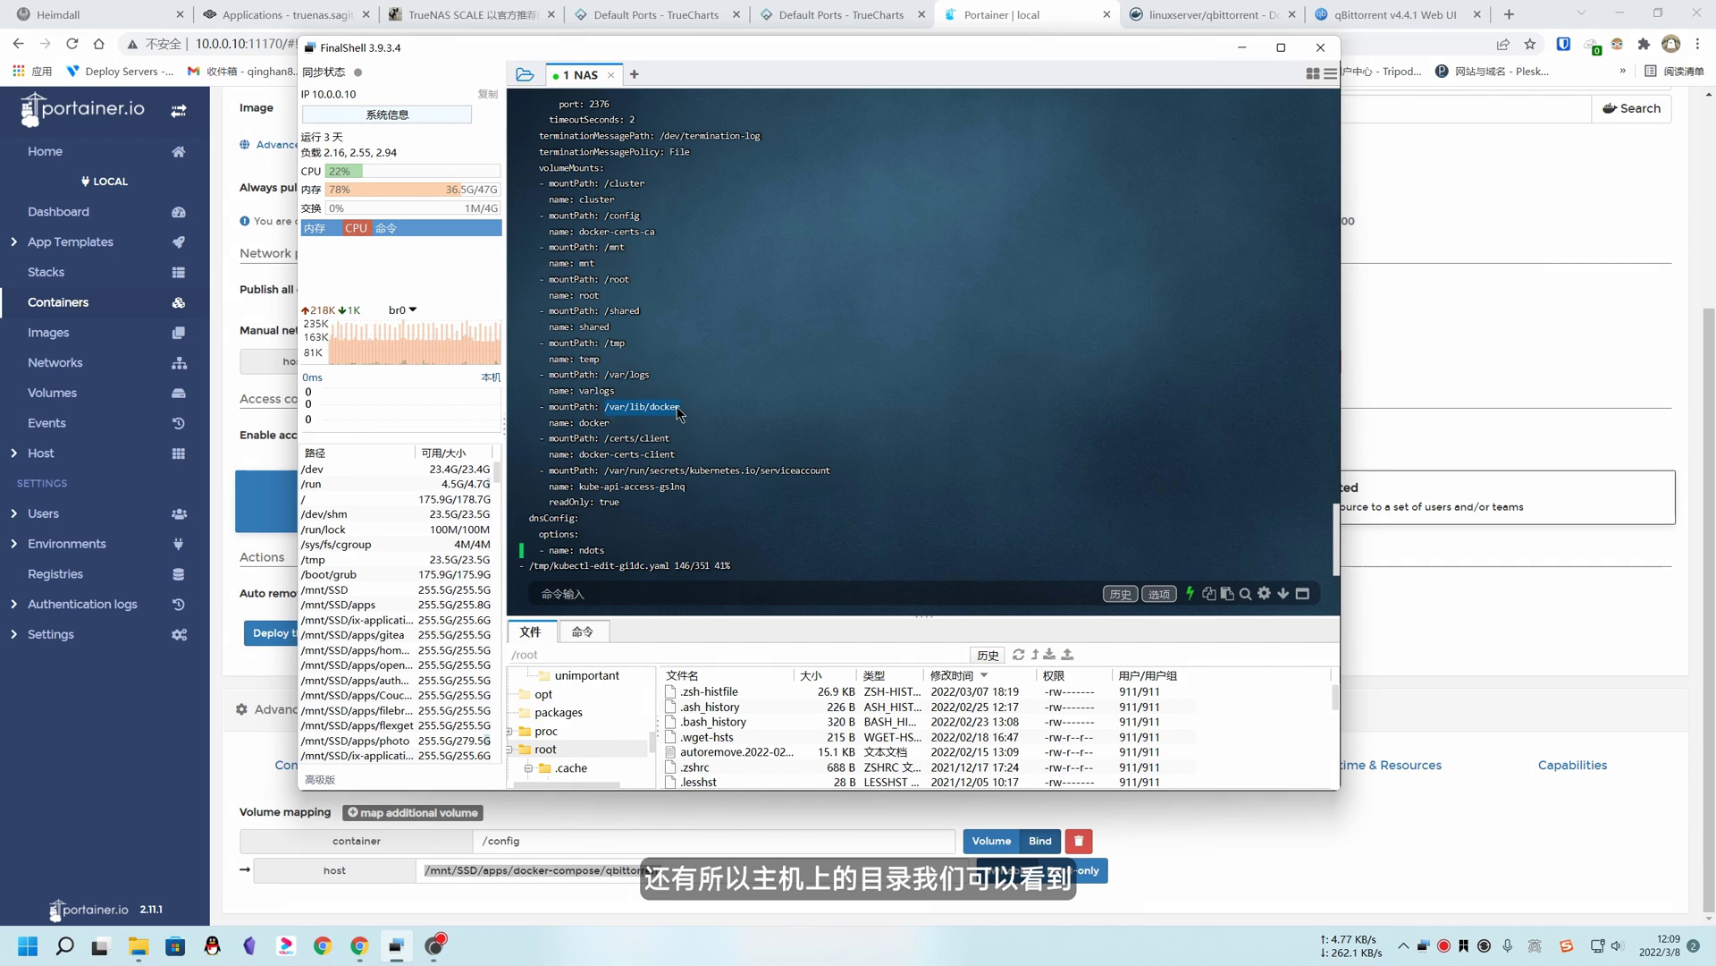
{"action": "scroll", "coordinate": [644, 266], "scroll_direction": "up", "scroll_amount": 2}
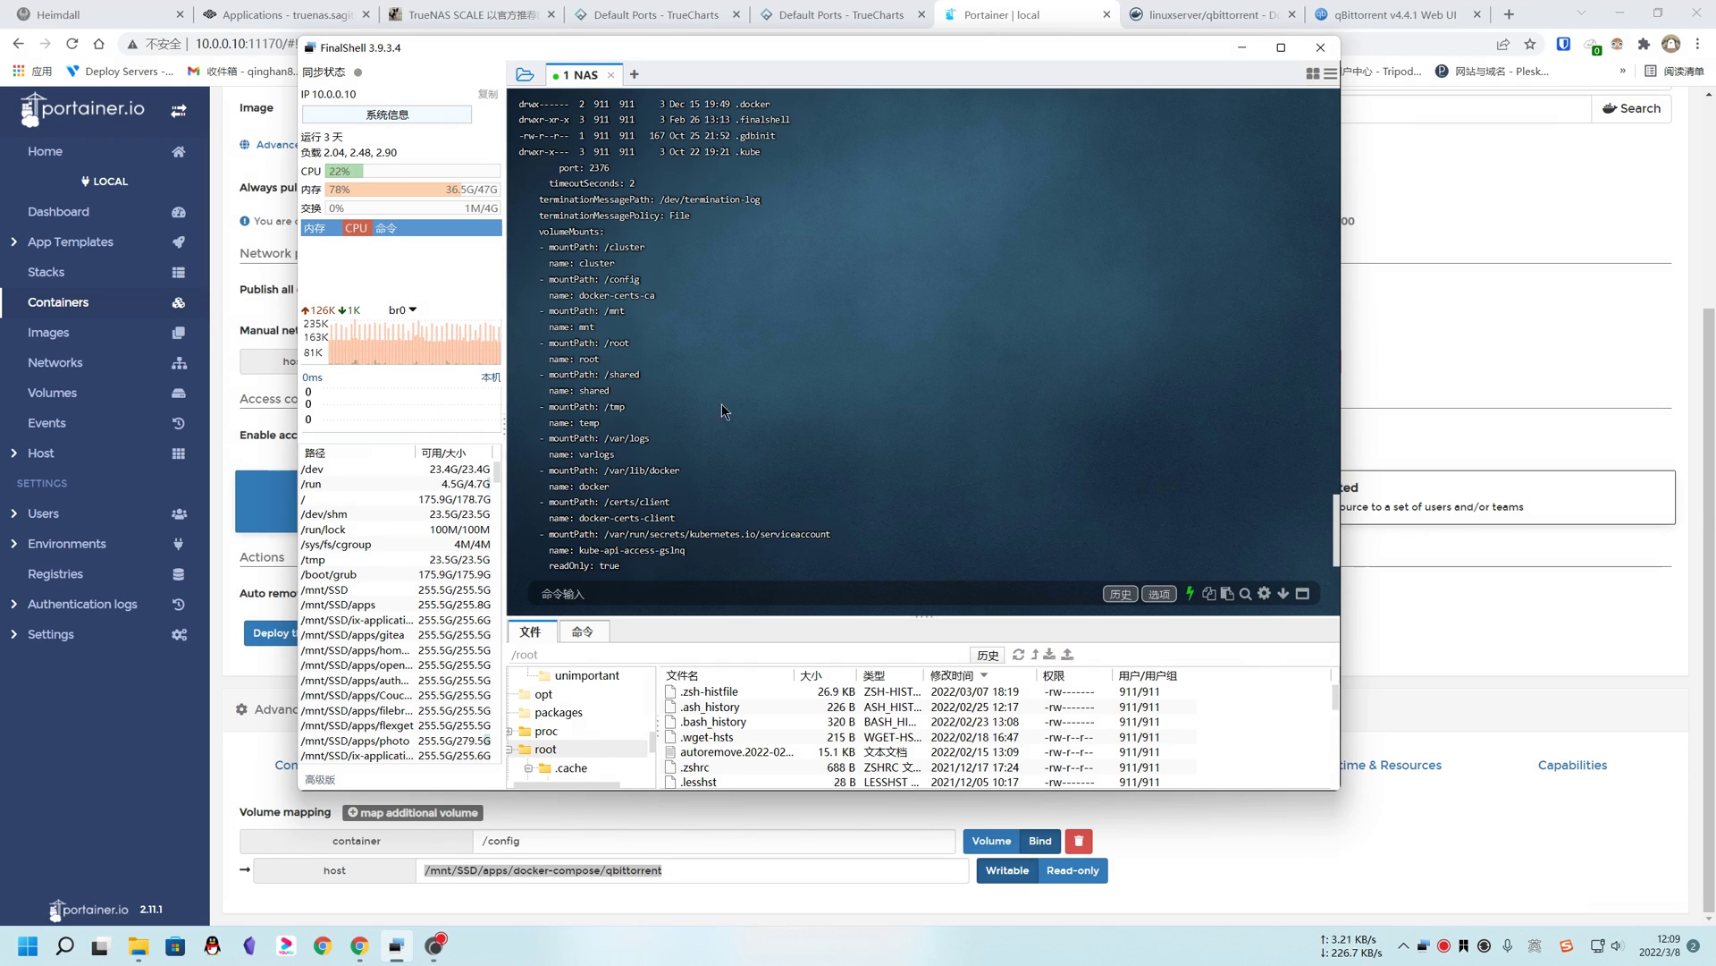
{"action": "scroll", "coordinate": [695, 436], "scroll_direction": "down", "scroll_amount": 1}
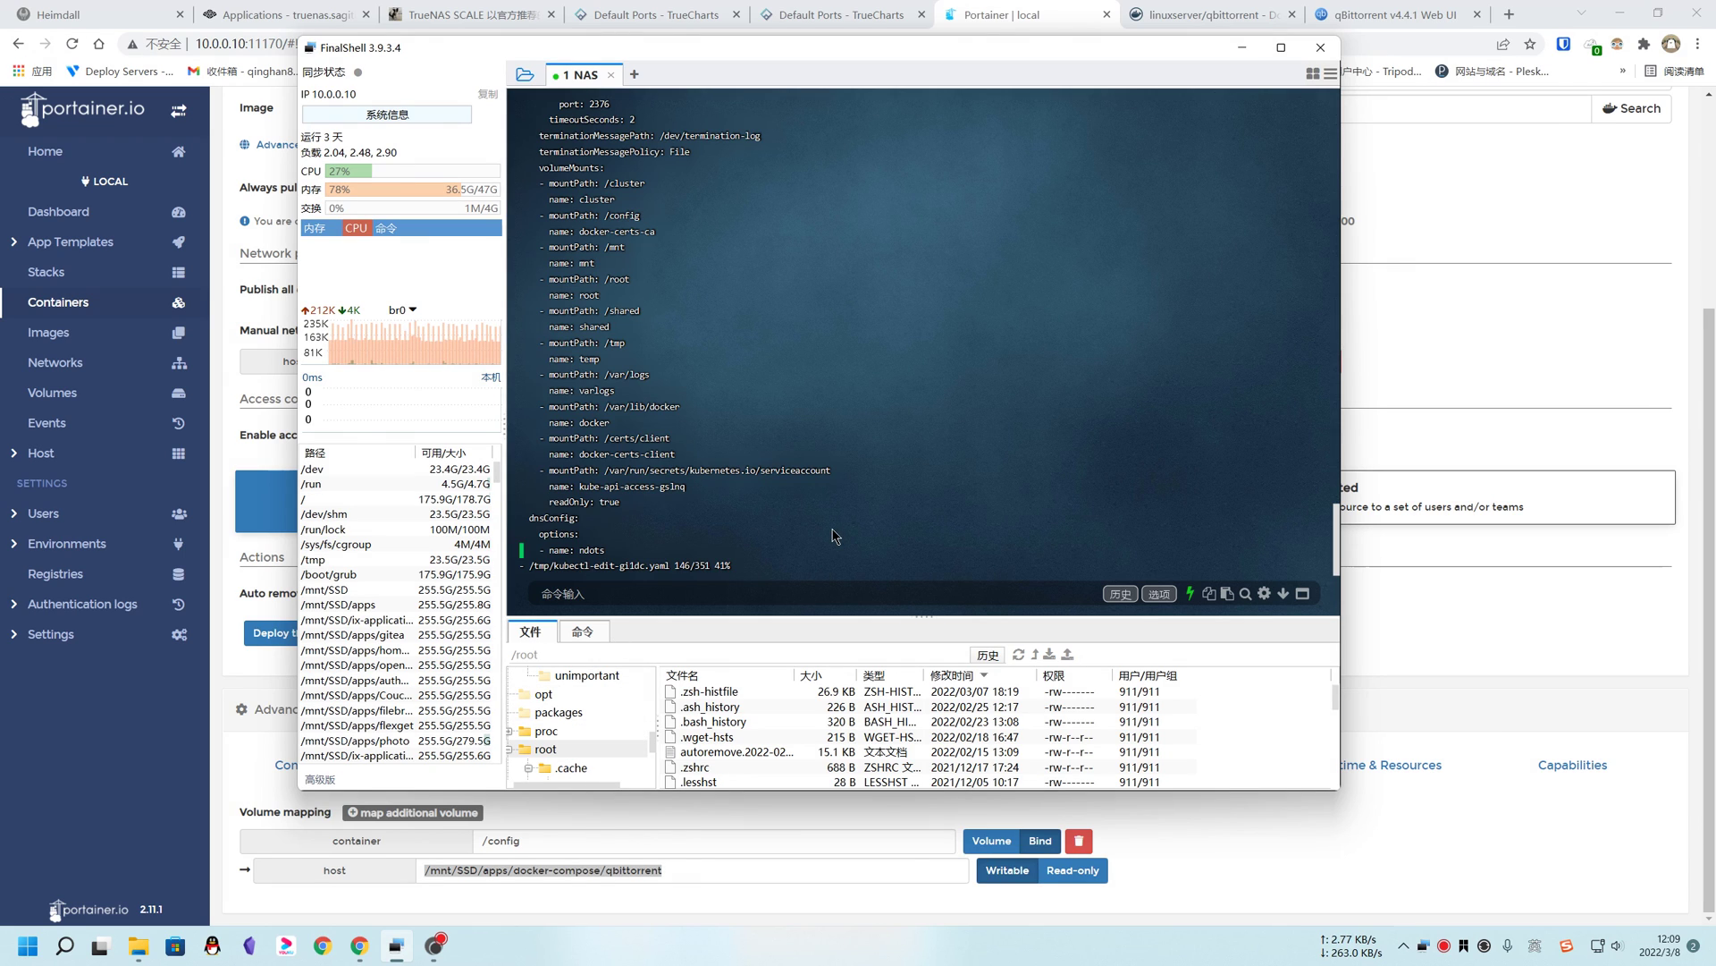
Step: Quit the kubectl editor with :q without saving and change to the root directory
{"action": "type", "text": ":q"}
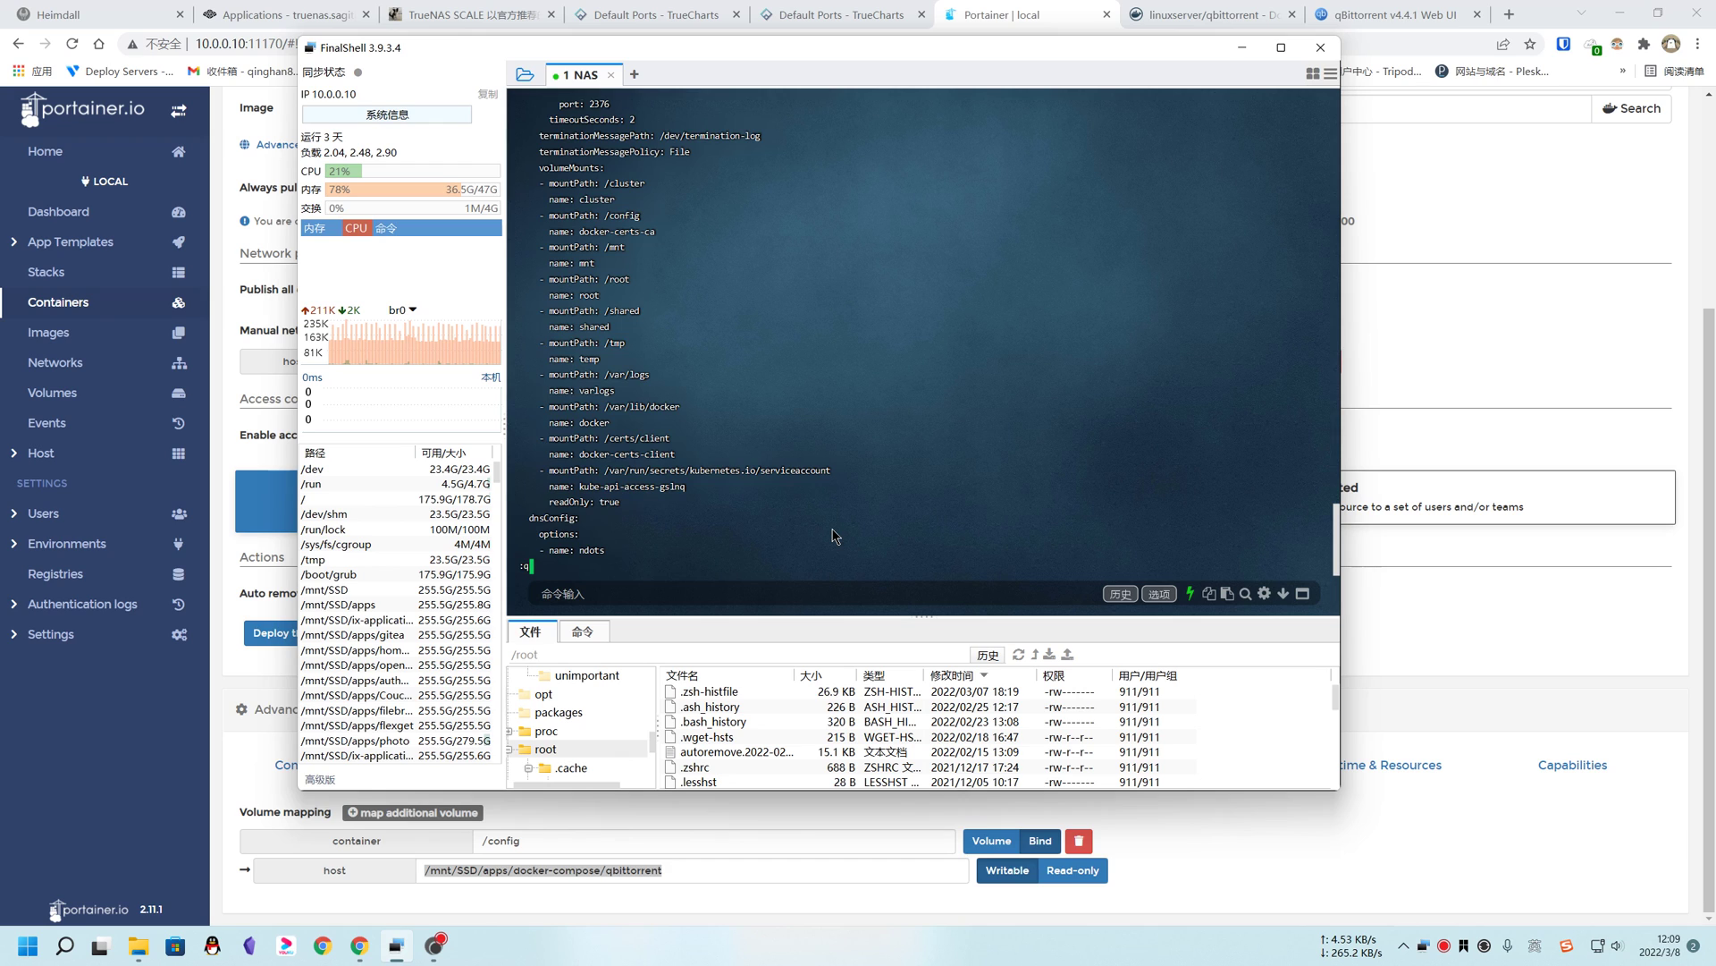
{"action": "key", "text": "Return"}
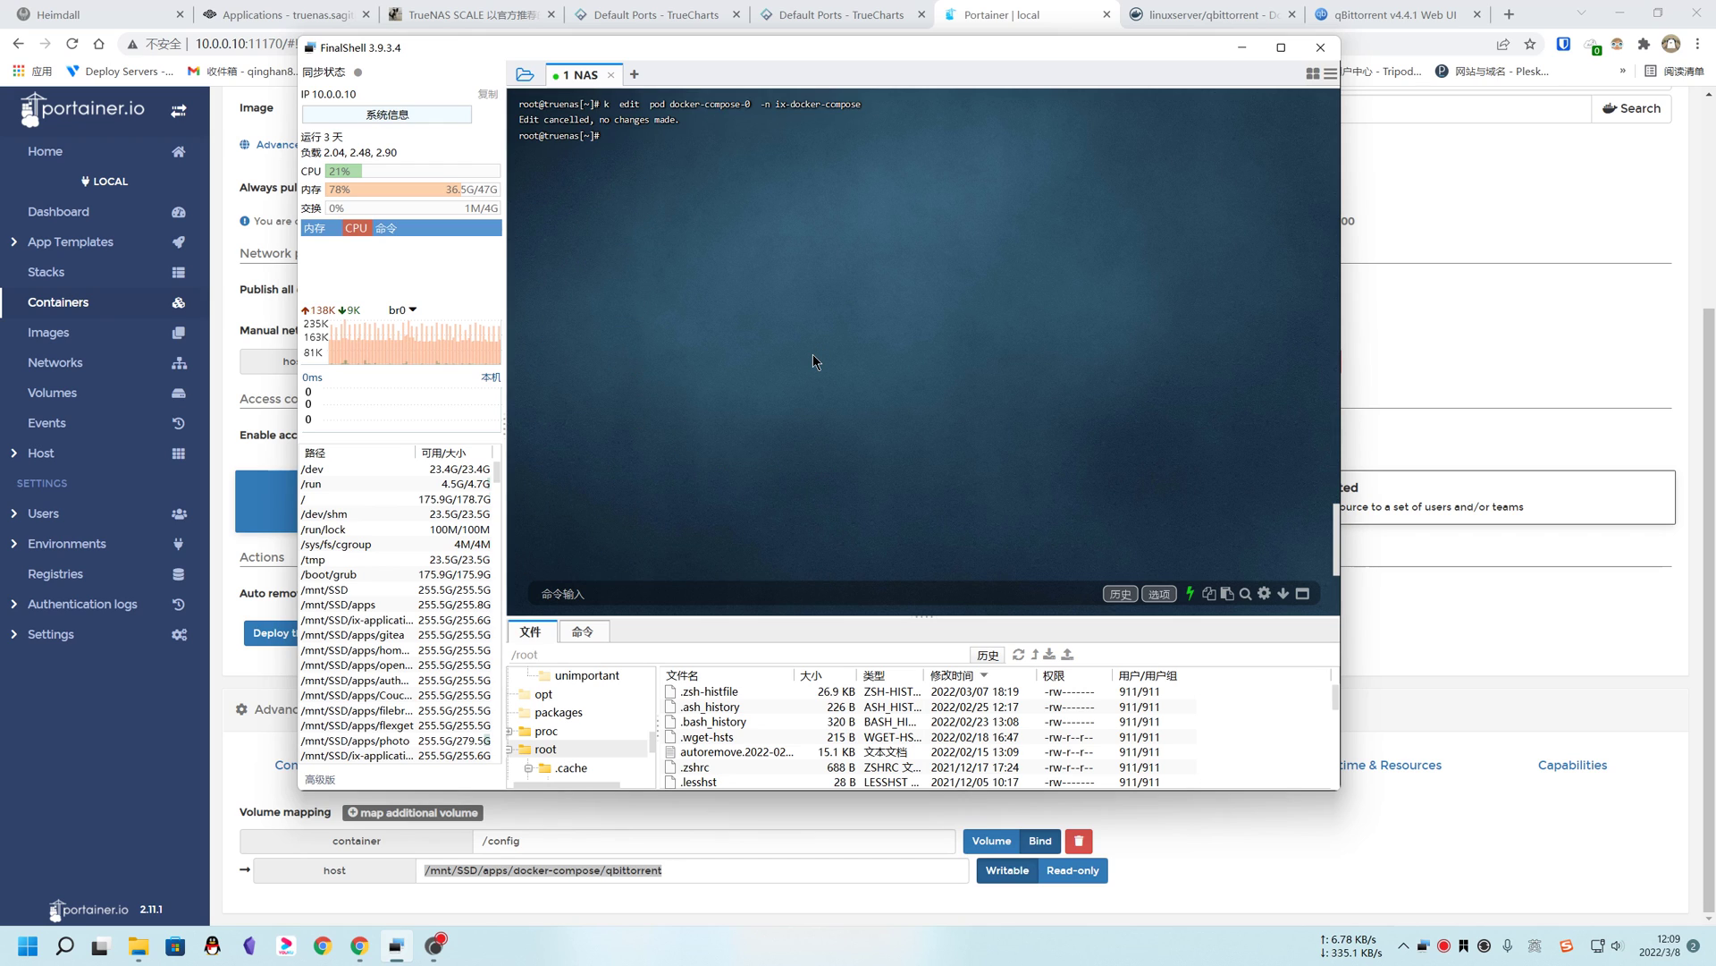
{"action": "type", "text": "cd "}
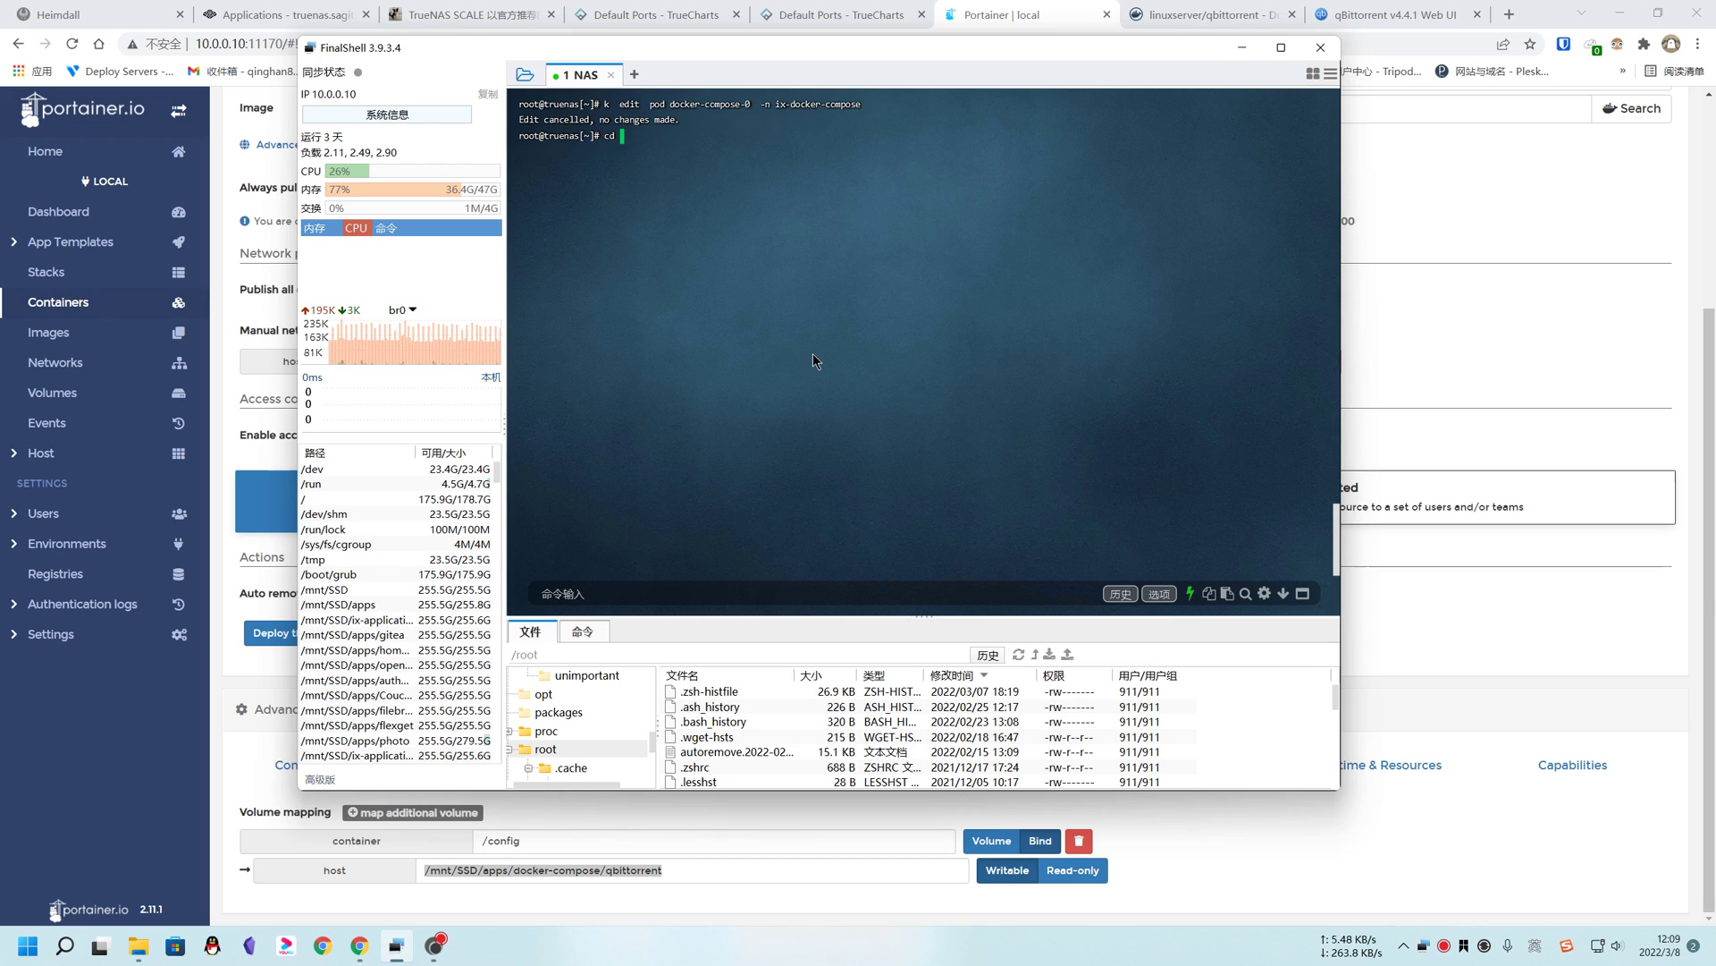
{"action": "type", "text": "/"}
{"action": "key", "text": "Return"}
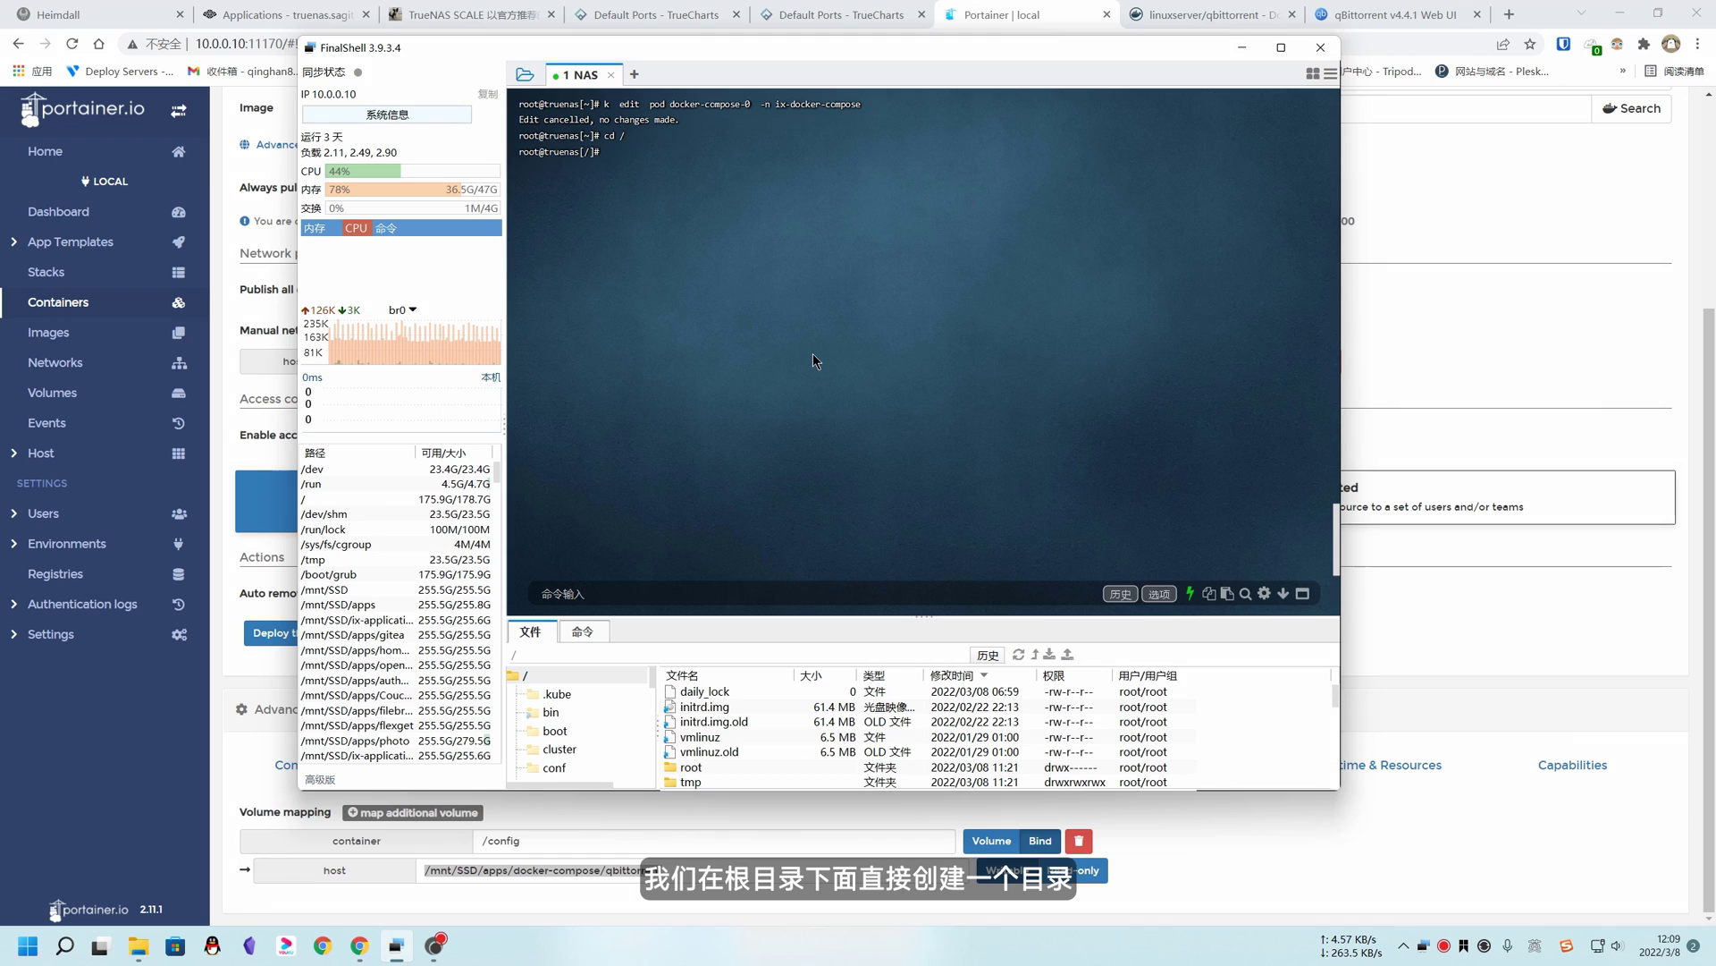
Step: Create the test folder at / with mkdir and confirm it with ls
{"action": "type", "text": "mkdir "}
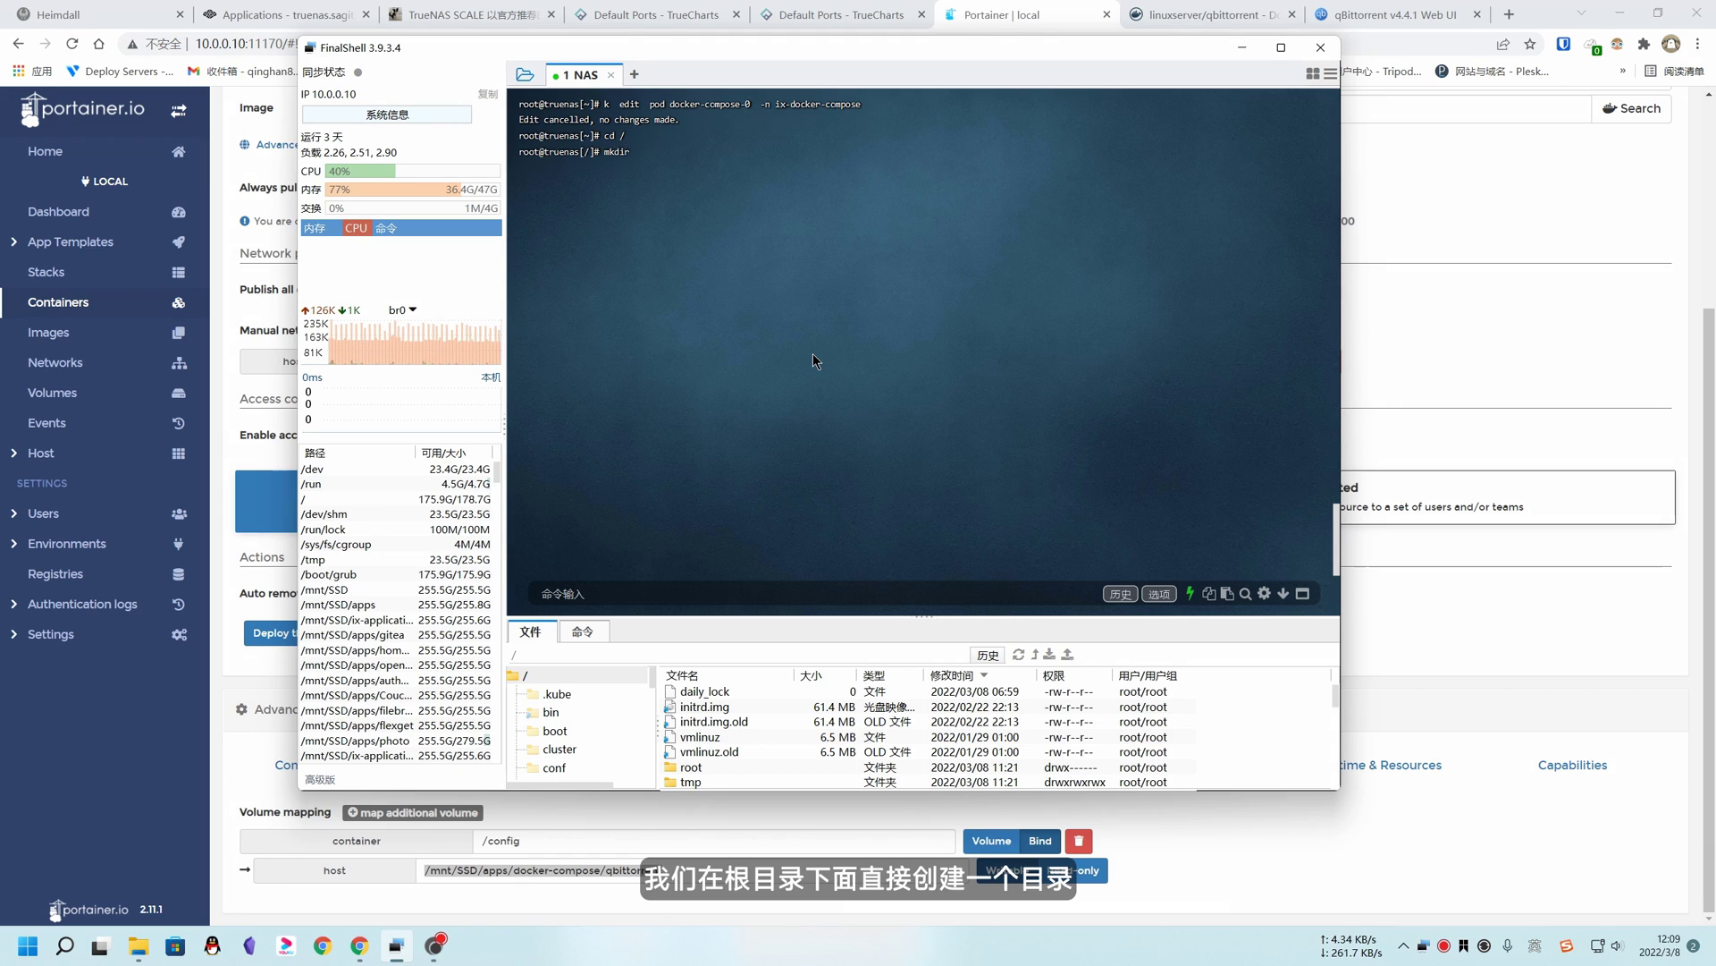
{"action": "type", "text": "e"}
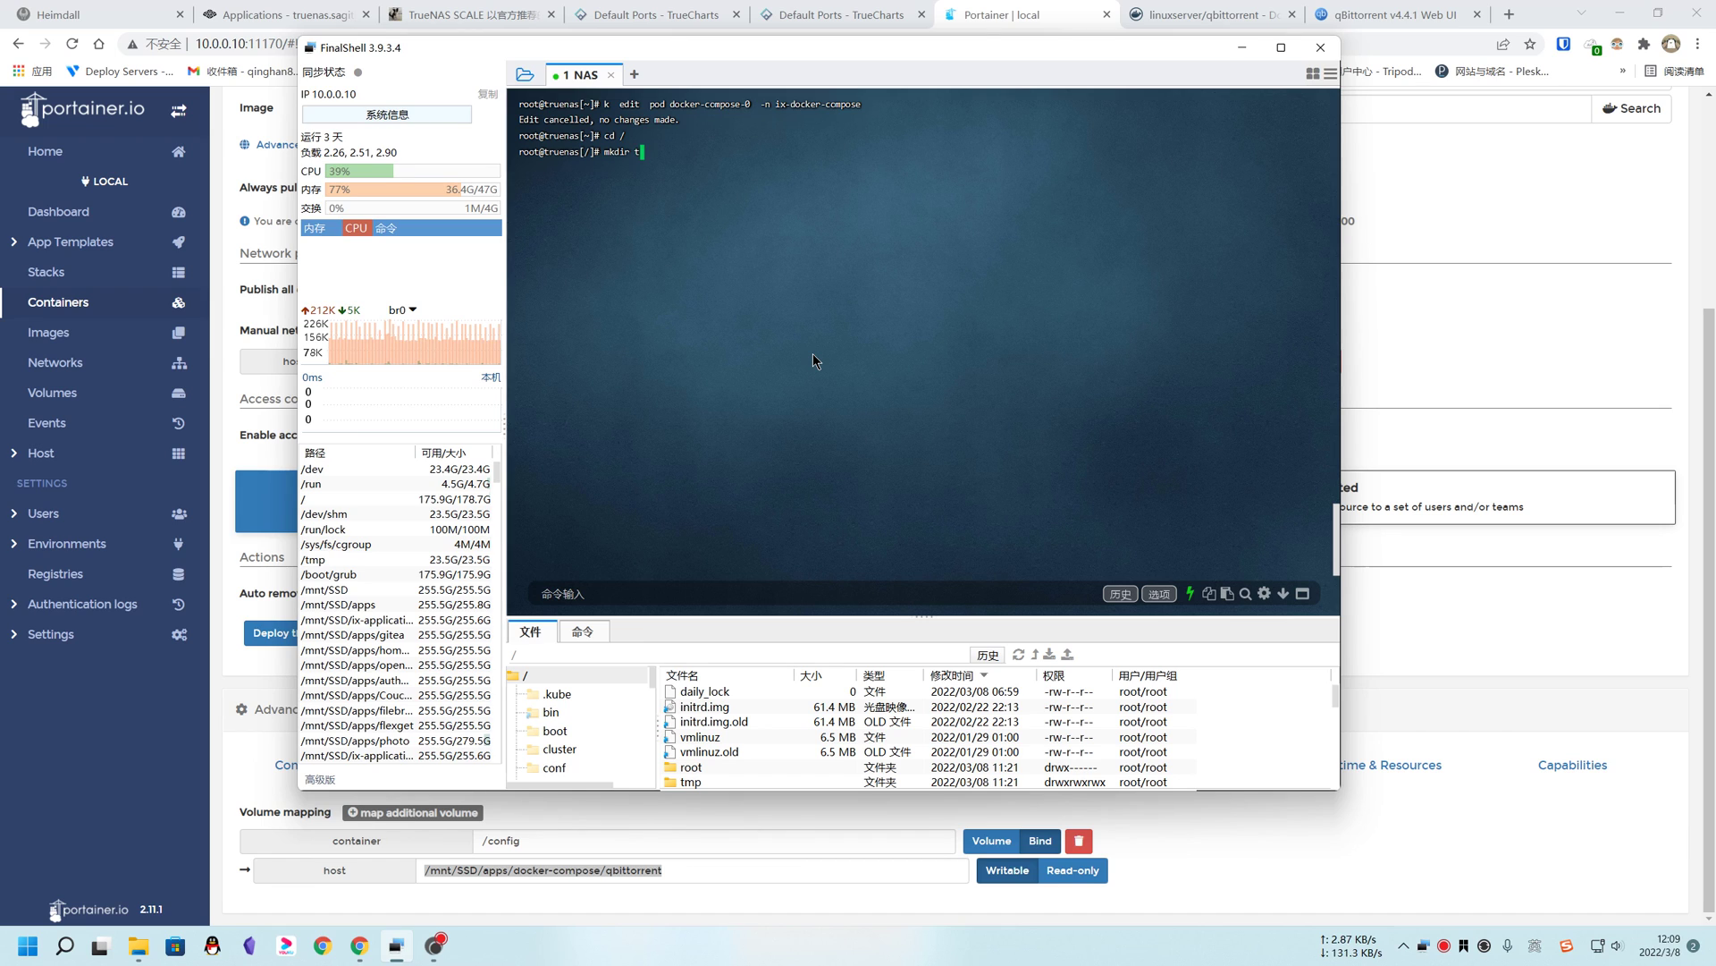
{"action": "type", "text": "est"}
{"action": "key", "text": "Return"}
{"action": "type", "text": "ls"}
{"action": "key", "text": "Return"}
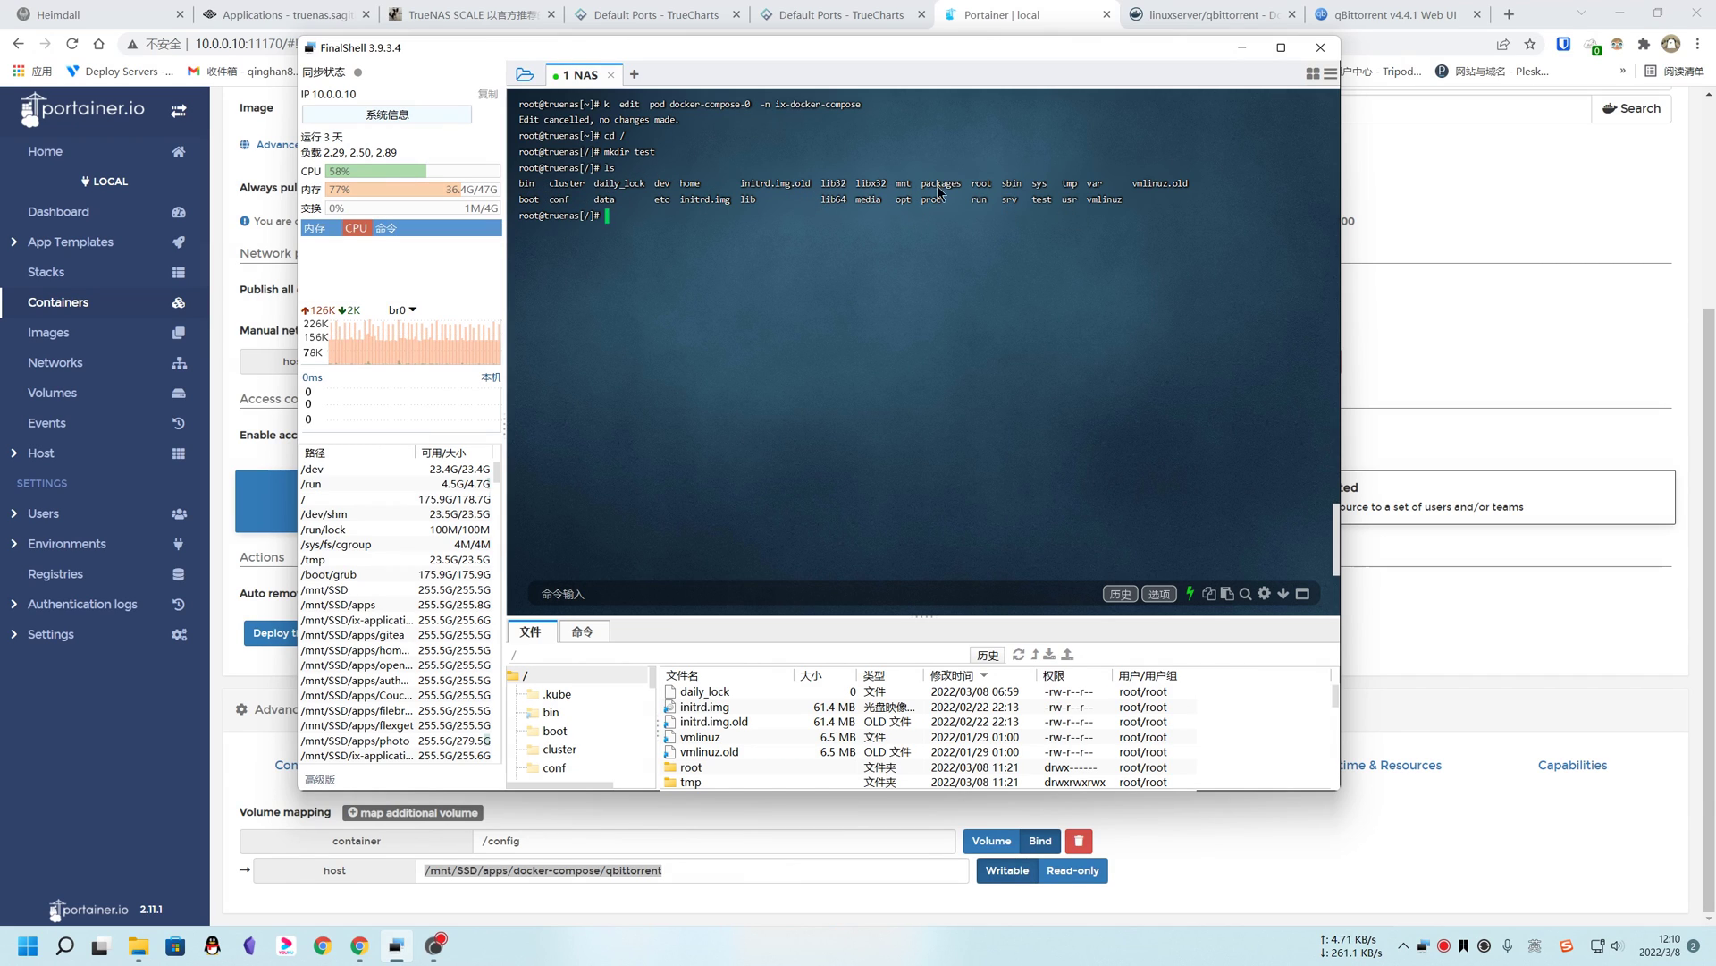
{"action": "double_click", "coordinate": [1042, 200]}
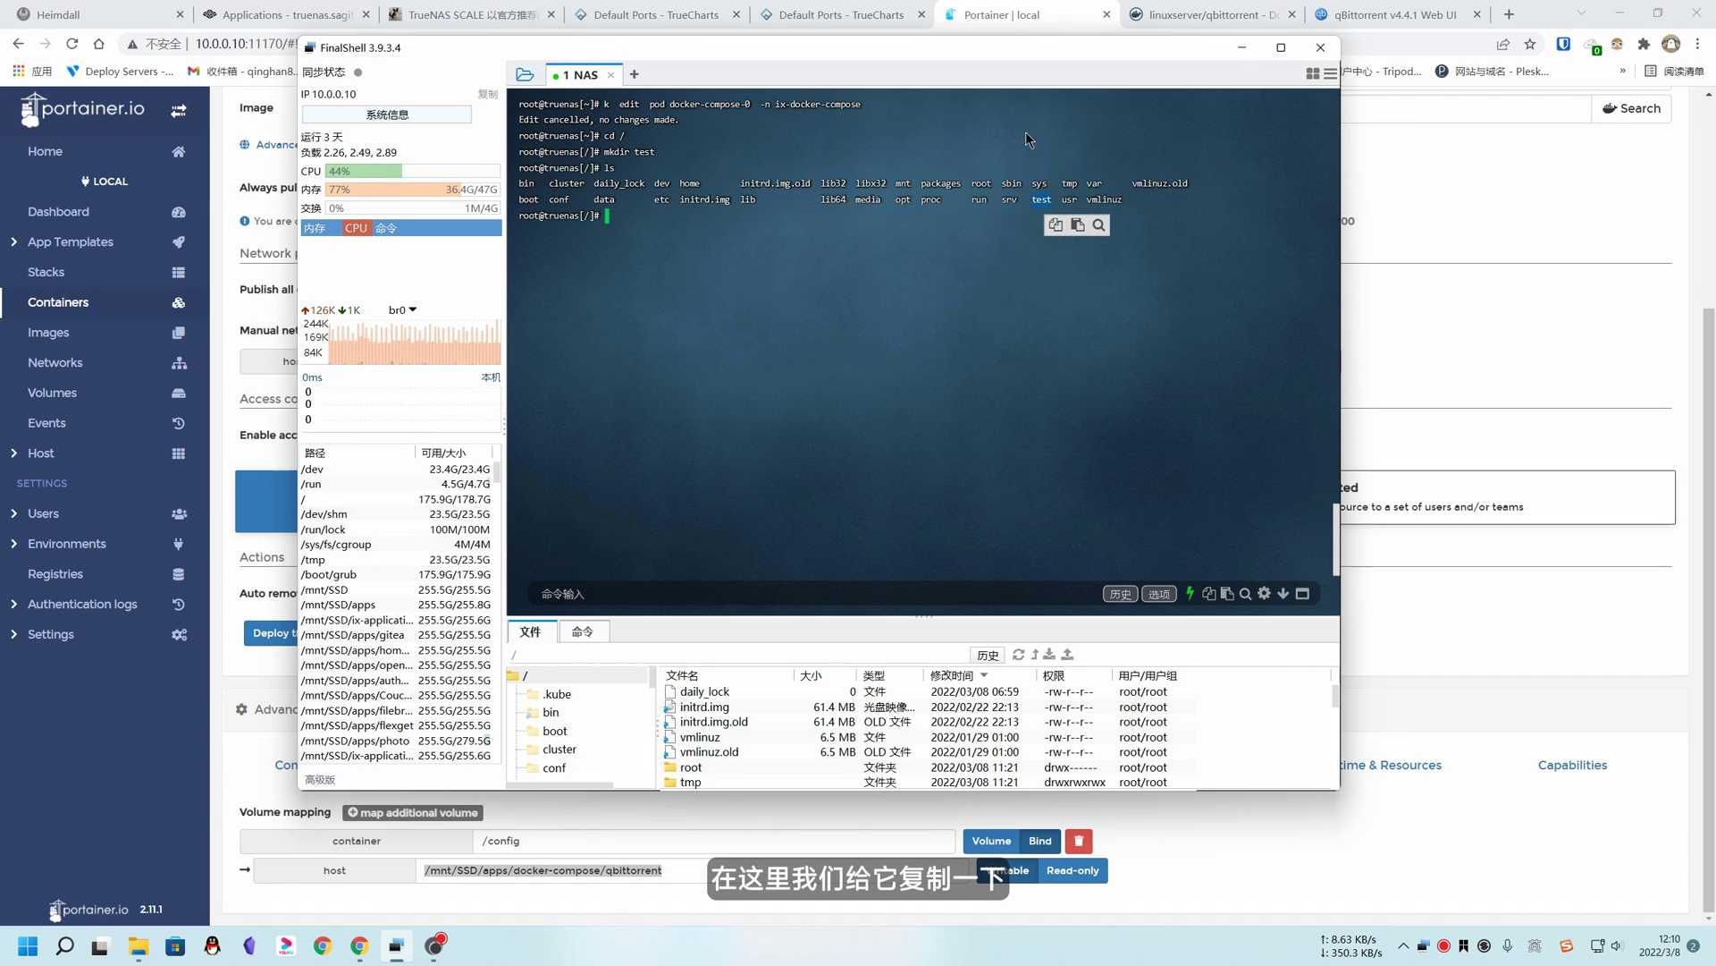
Step: Paste /test as the /config host path and redeploy qbittorrent, replacing the old container
{"action": "left_click", "coordinate": [1242, 49]}
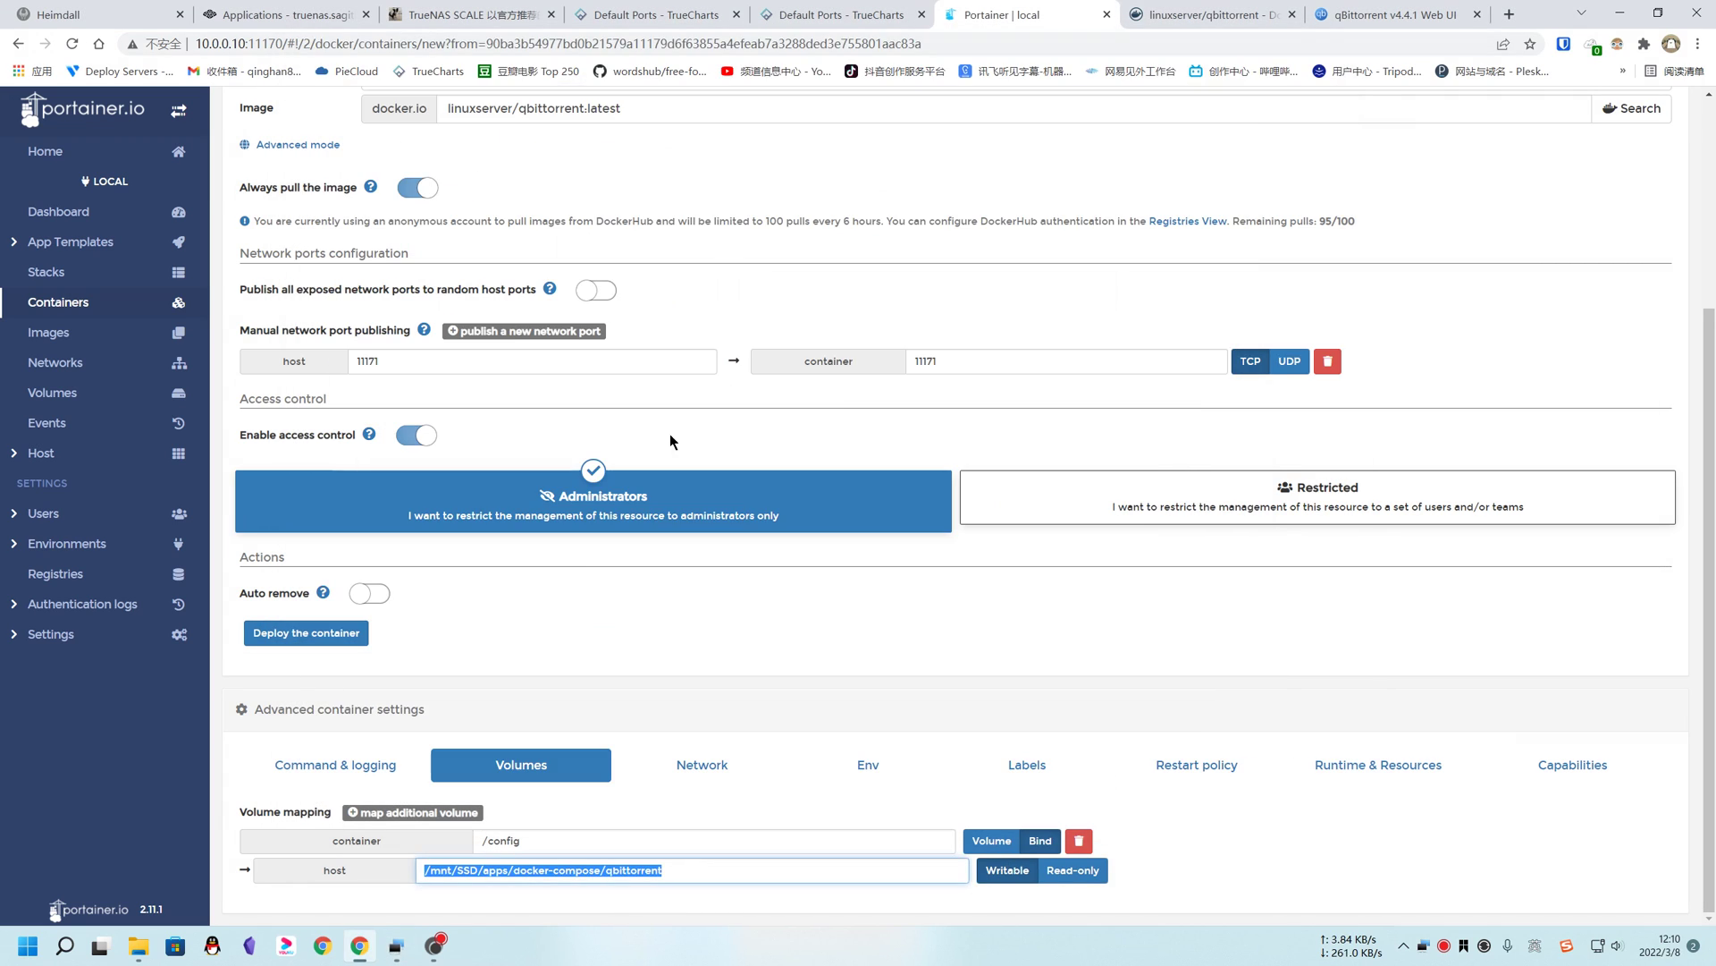
{"action": "left_click_drag", "start_coordinate": [689, 876], "coordinate": [422, 880]}
{"action": "type", "text": "/test"}
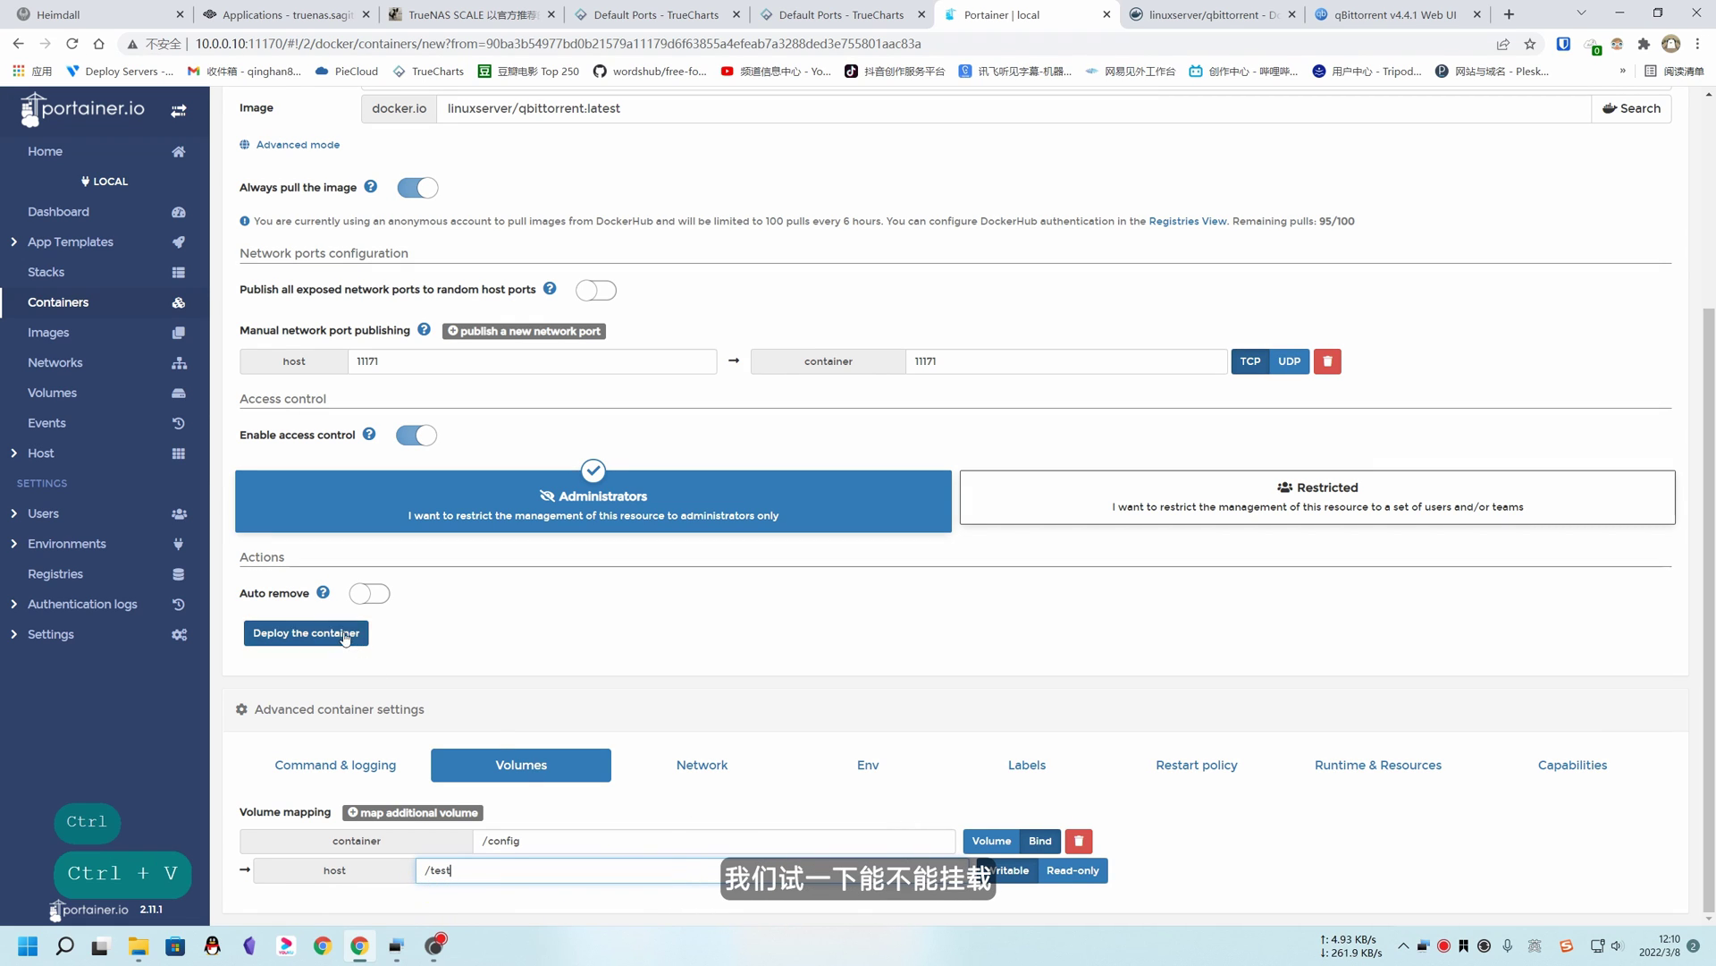
{"action": "left_click", "coordinate": [305, 633]}
{"action": "left_click", "coordinate": [1061, 665]}
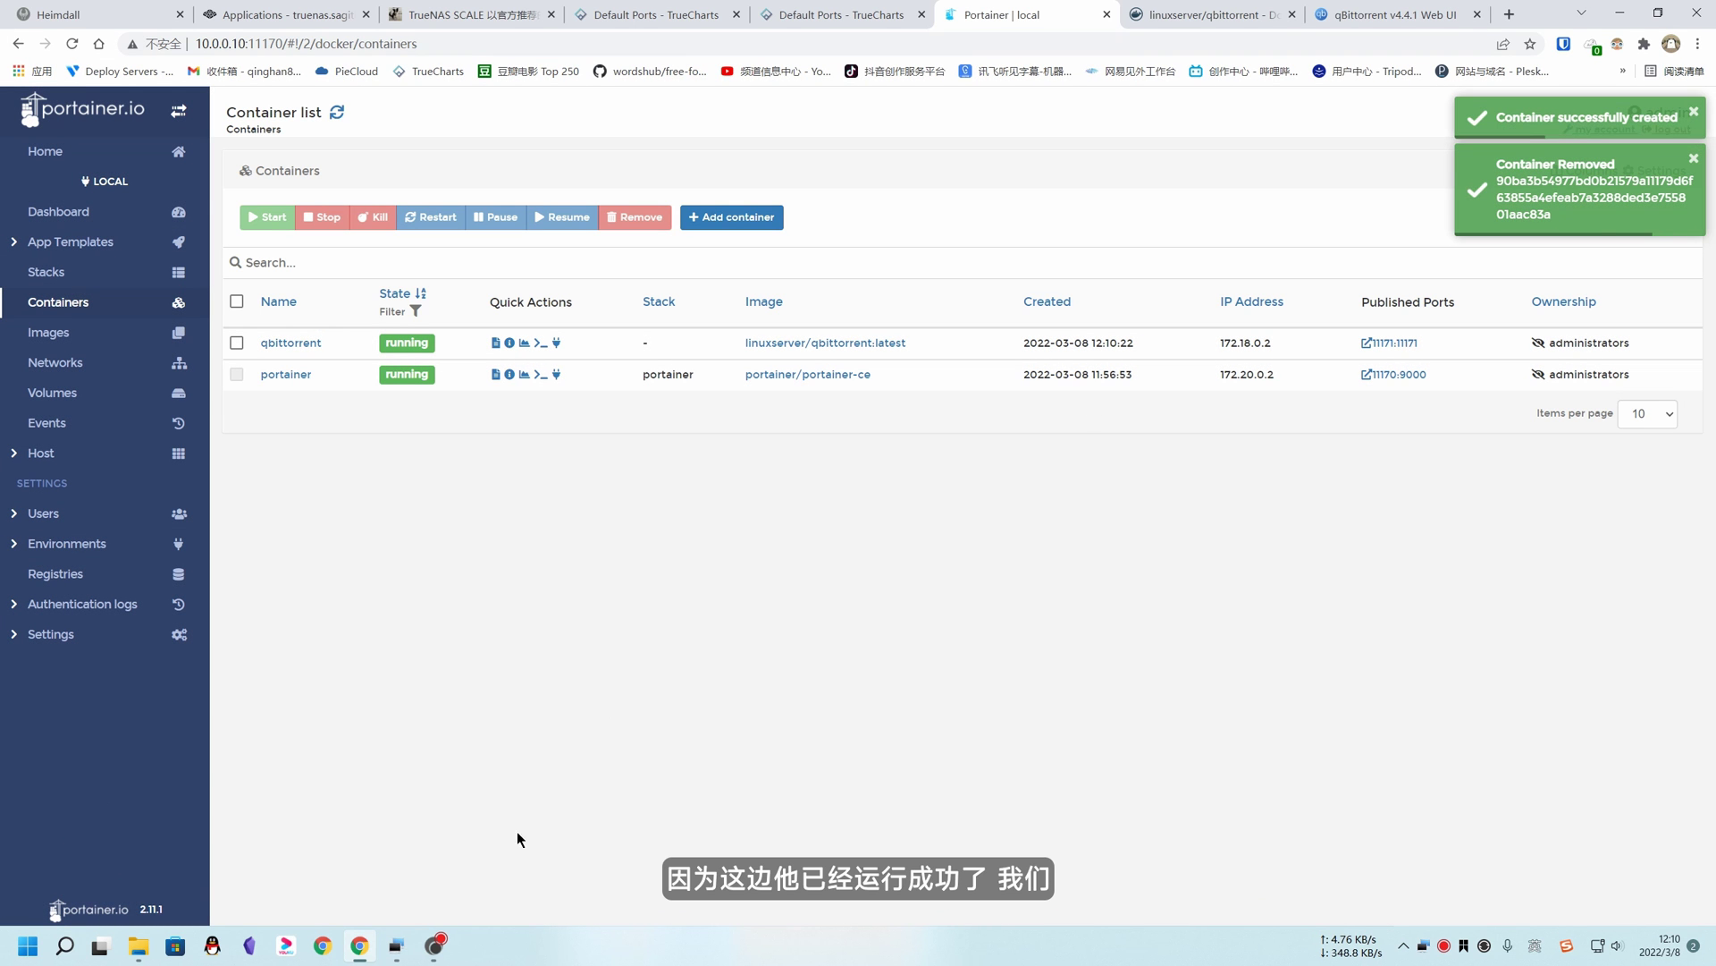
{"action": "left_click", "coordinate": [396, 945]}
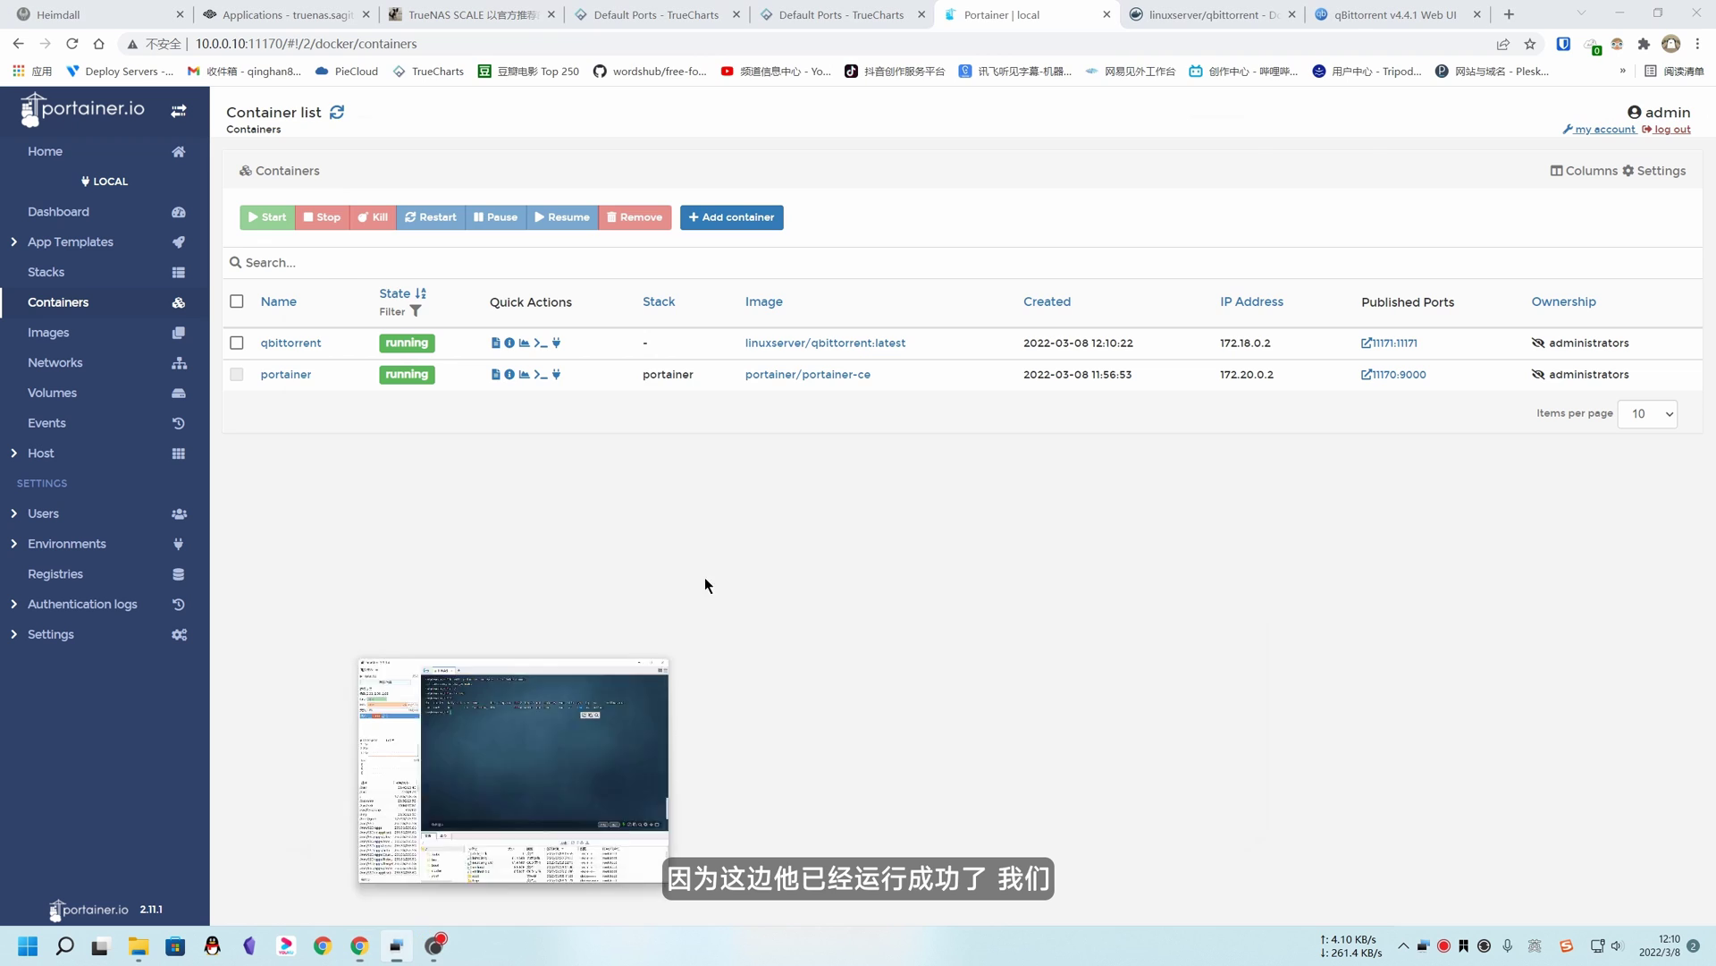
Step: Change into the test folder and list its contents to confirm it is empty
{"action": "type", "text": "cd t"}
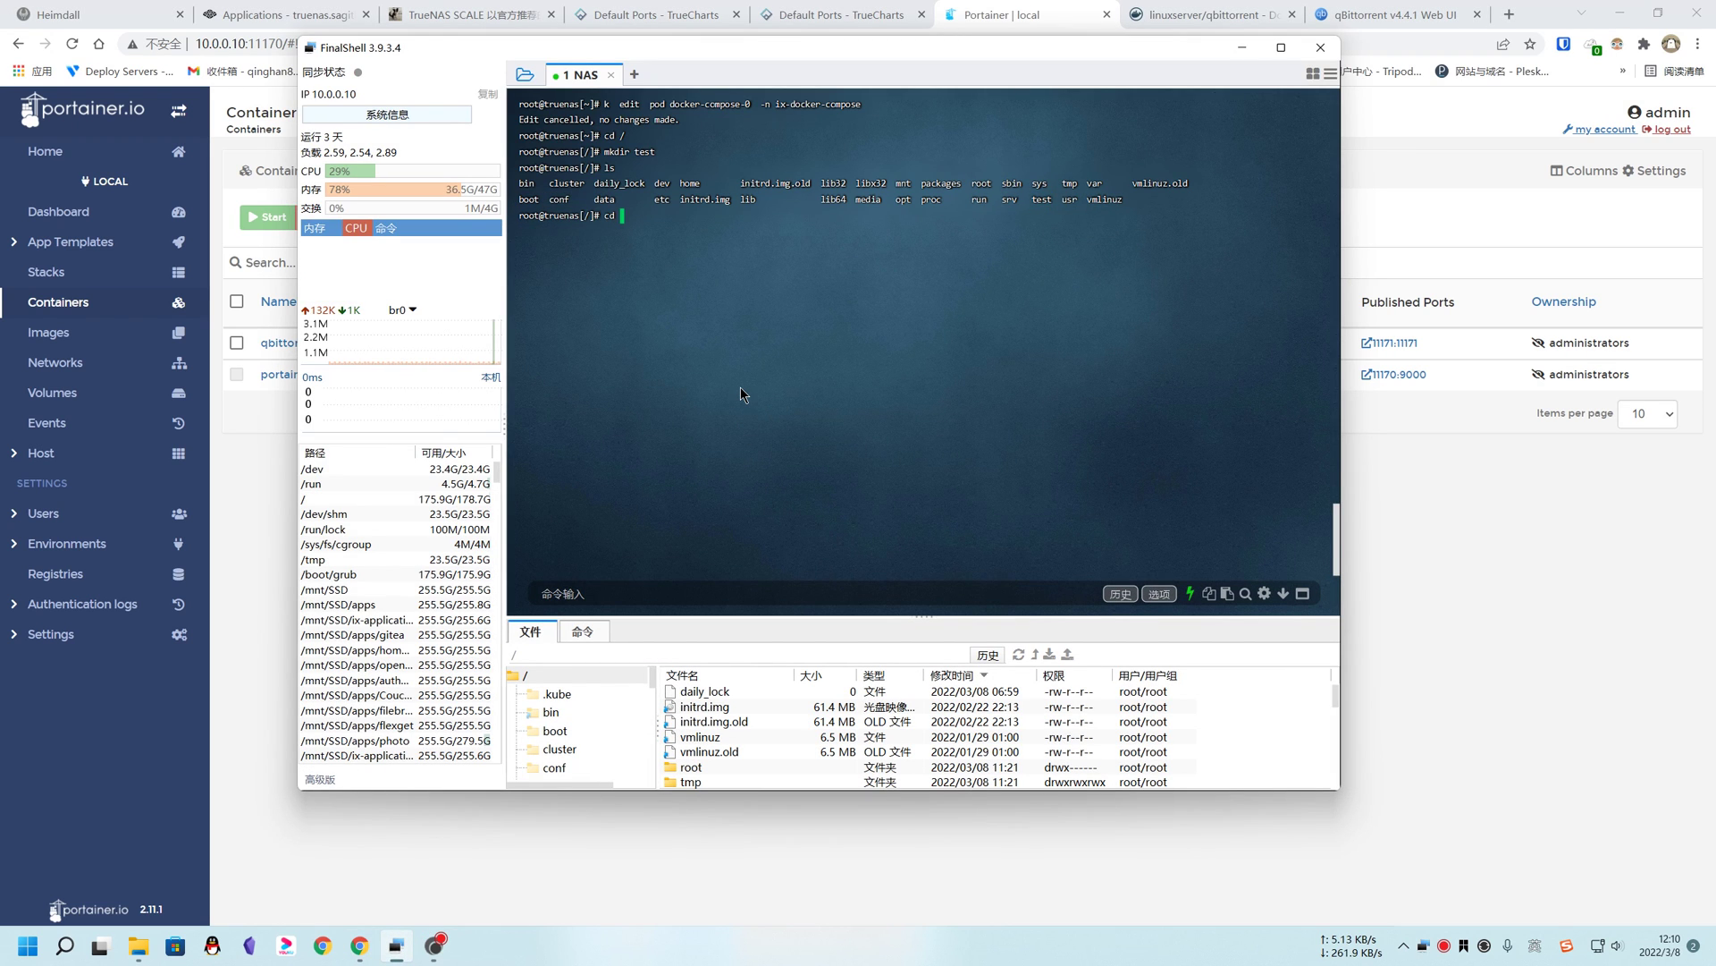
{"action": "key", "text": "Tab"}
{"action": "key", "text": "Tab"}
{"action": "type", "text": "est"}
{"action": "key", "text": "Return"}
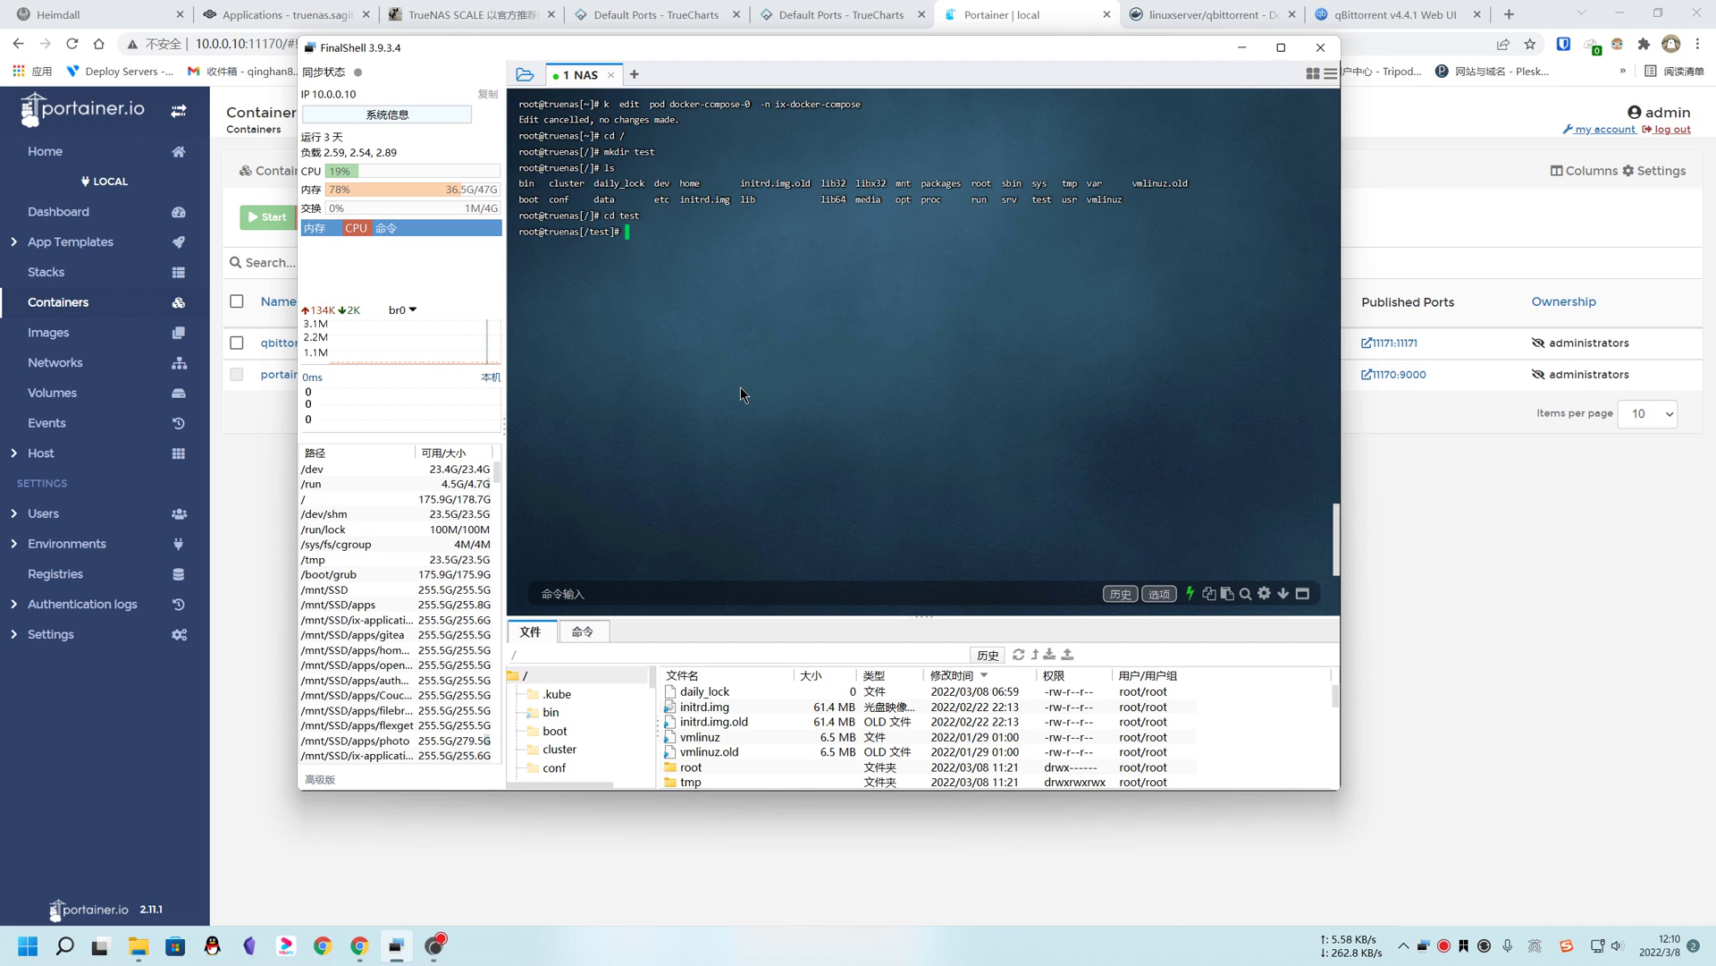
{"action": "type", "text": "ls"}
{"action": "key", "text": "Return"}
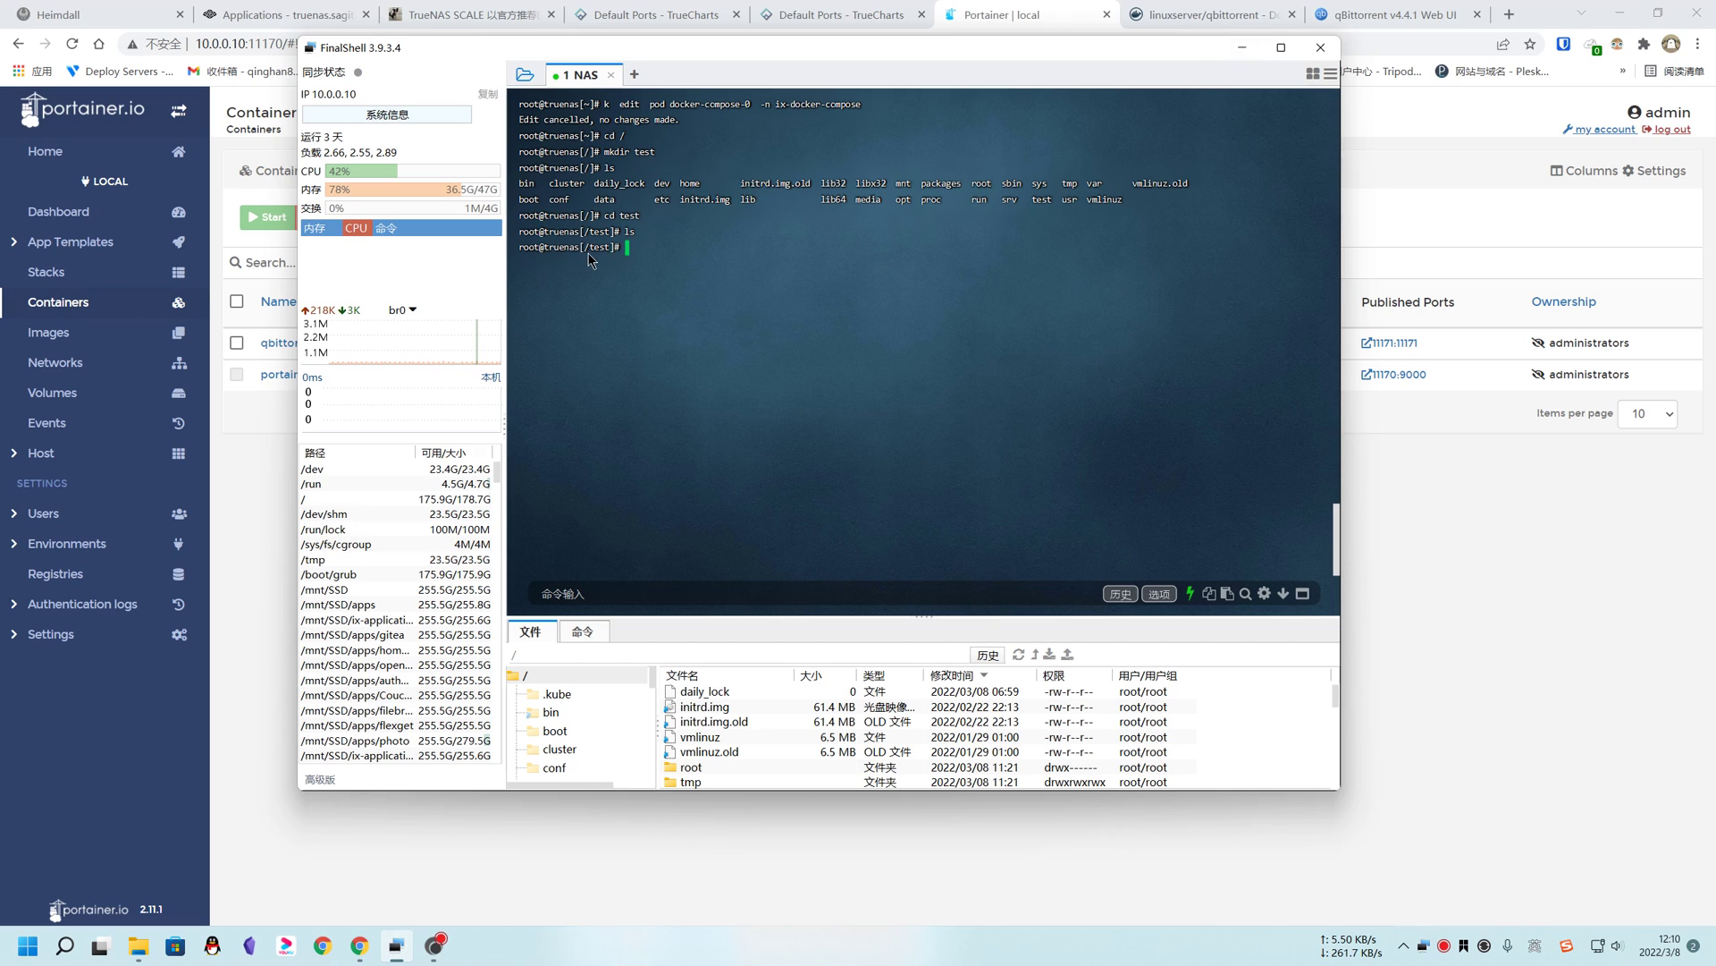
Step: Rerun the earlier kubectl edit pod command to reopen the pod's YAML
{"action": "left_click_drag", "start_coordinate": [614, 251], "coordinate": [586, 251]}
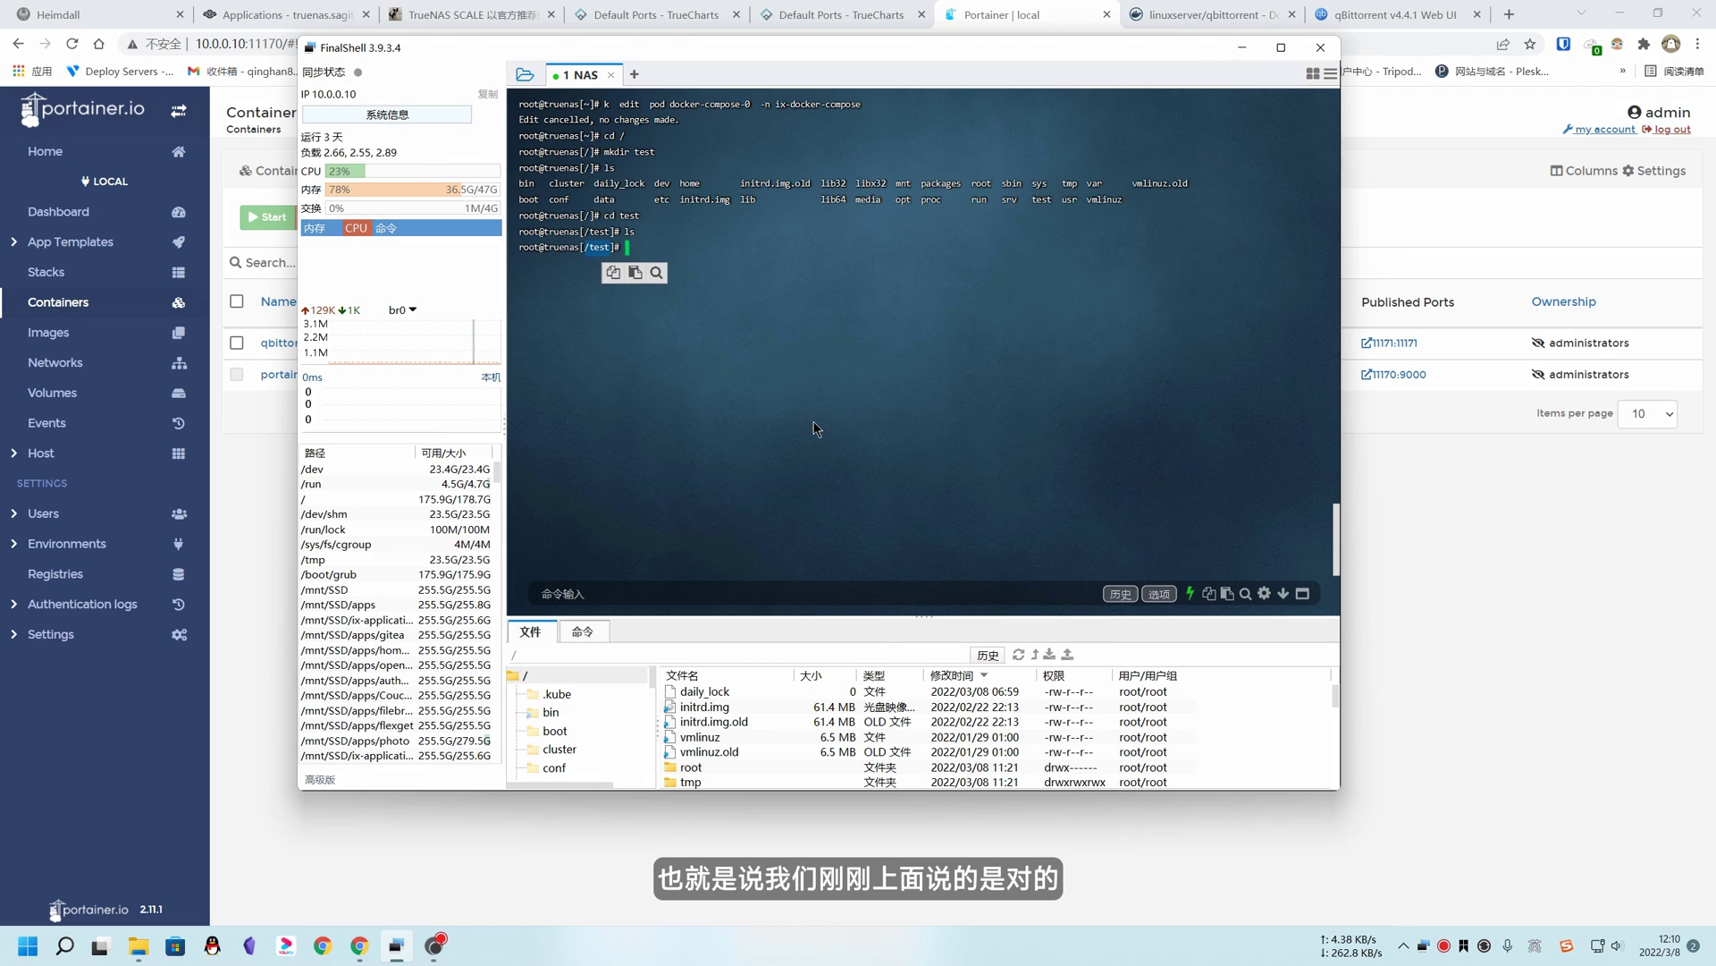
{"action": "left_click", "coordinate": [779, 403]}
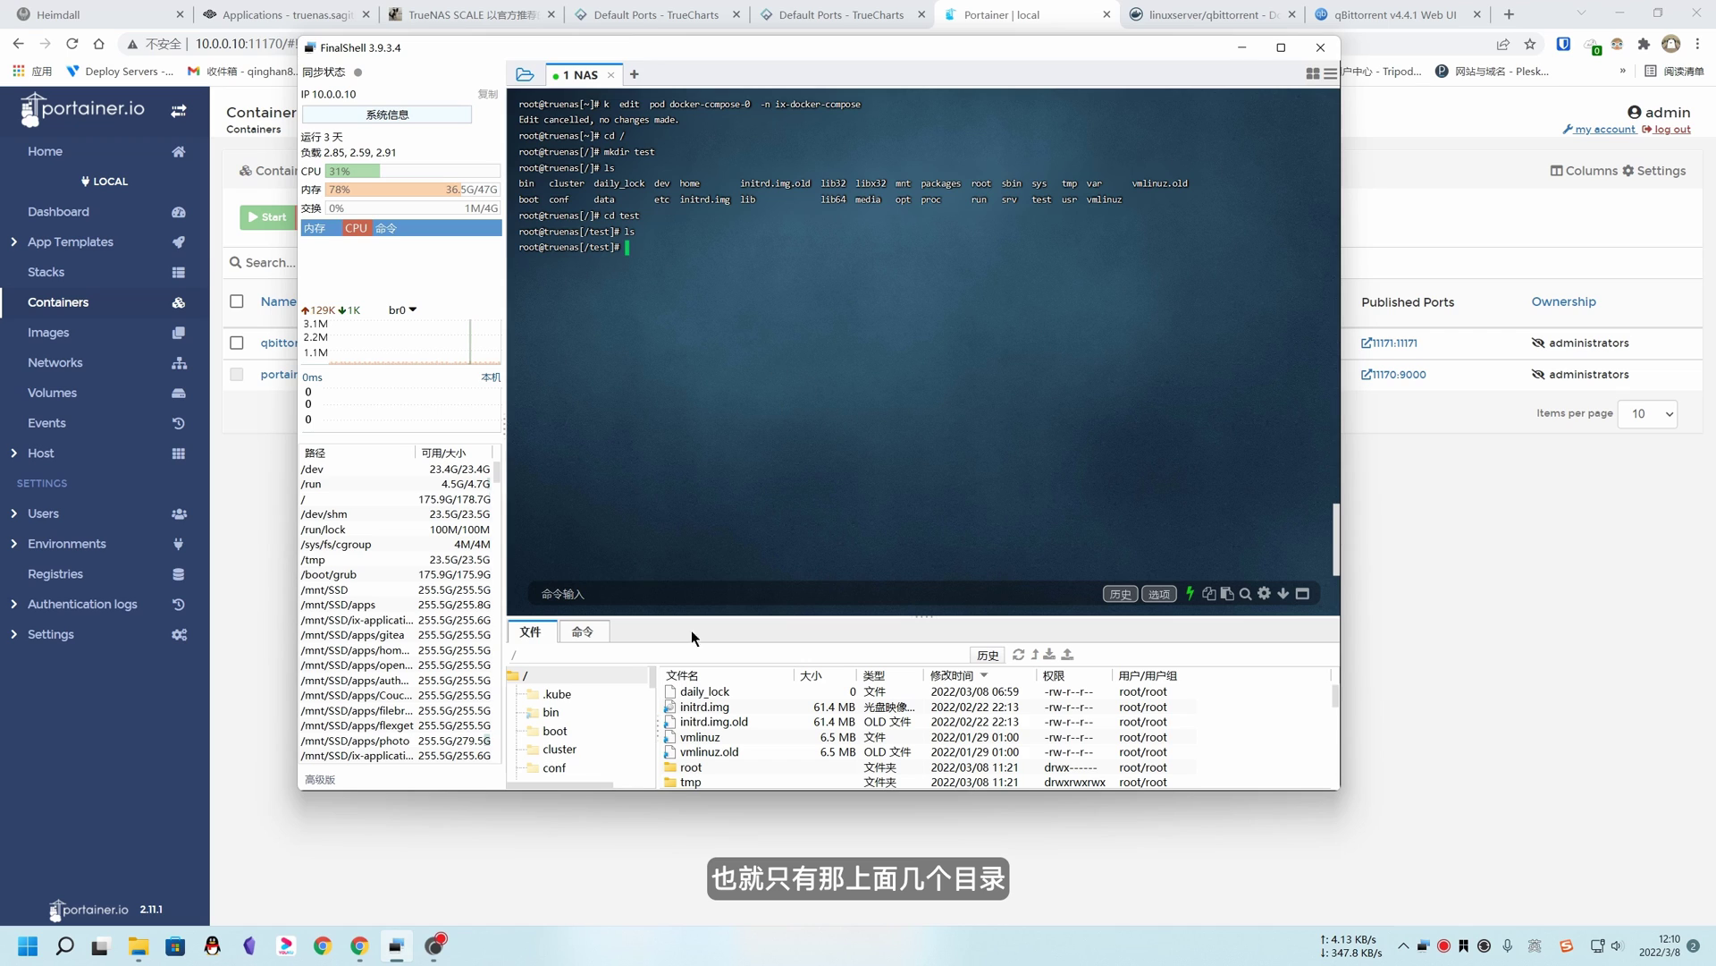
{"action": "key", "text": "Up"}
{"action": "key", "text": "Return"}
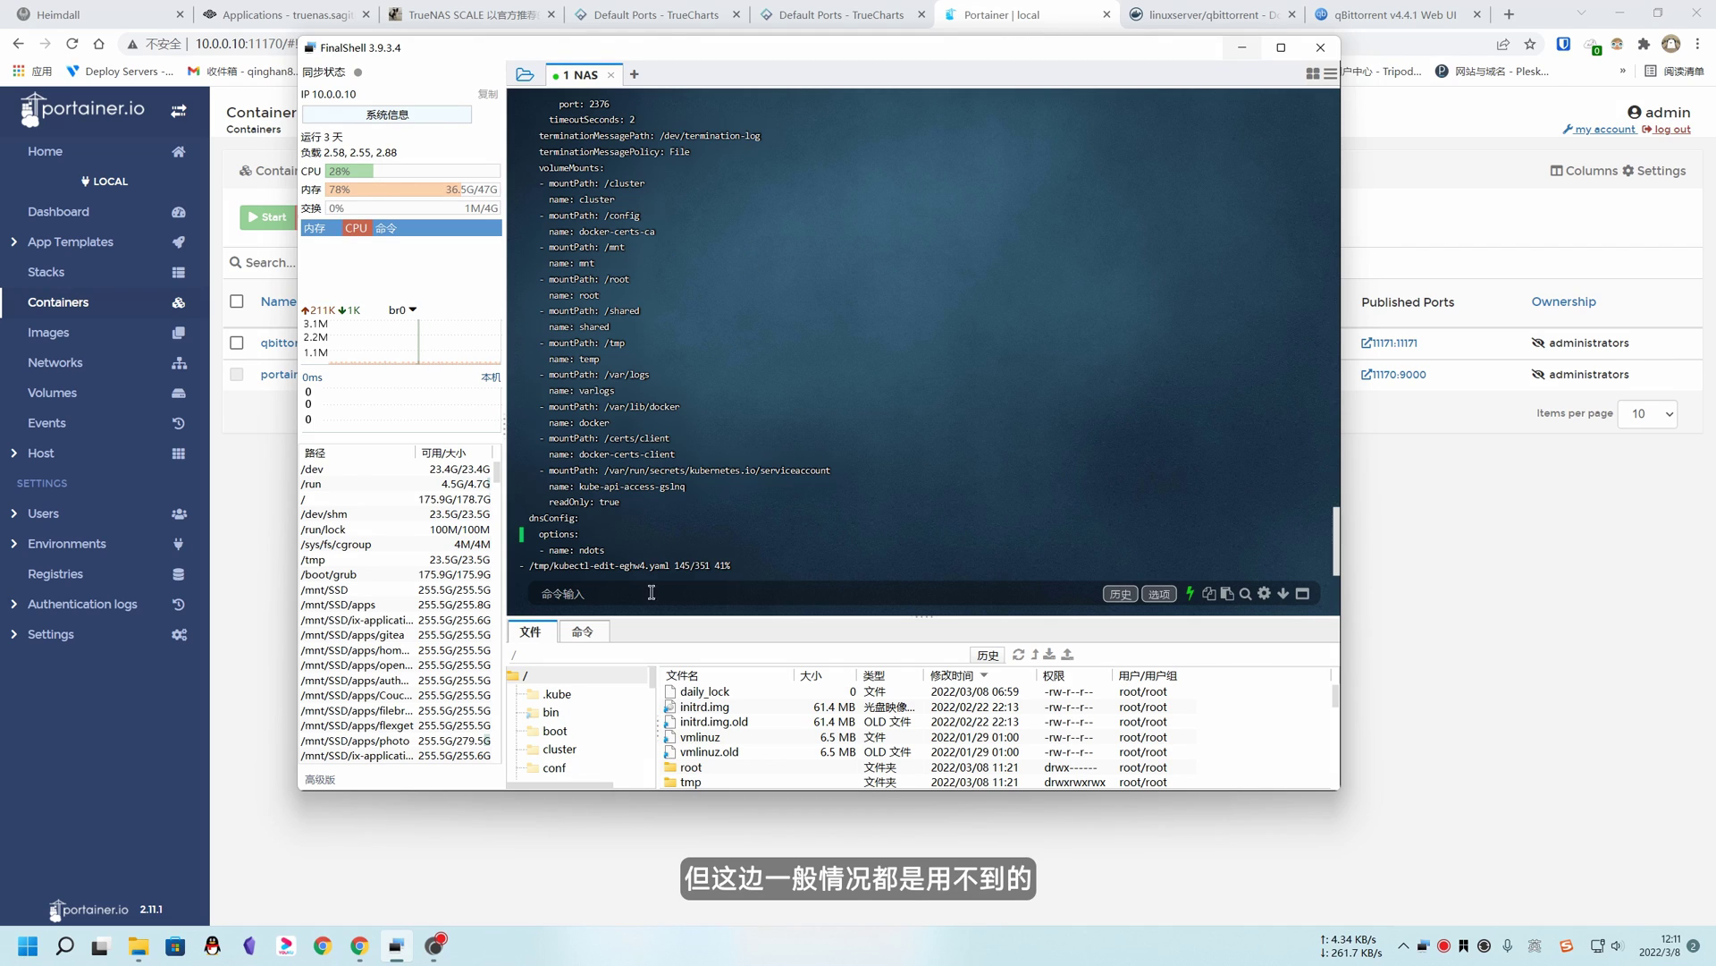
Step: Browse /mnt (important, alidriver, unimportant, SSD), then minimize FinalShell to return to Portainer
{"action": "double_click", "coordinate": [699, 732]}
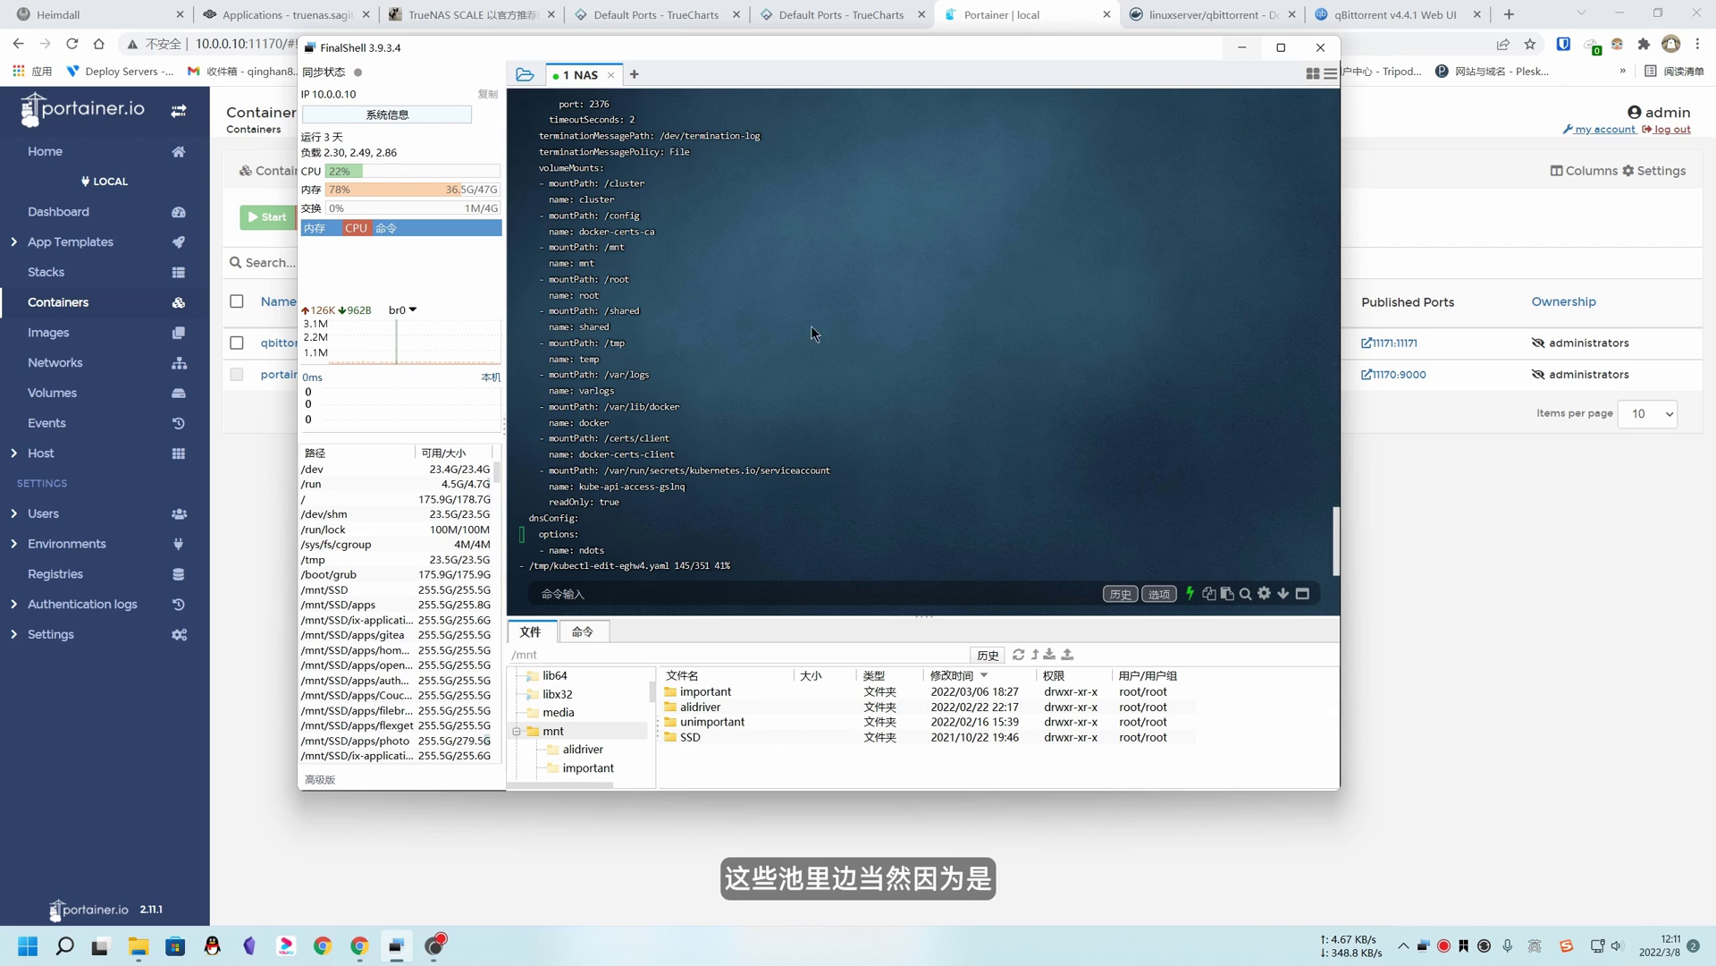
{"action": "left_click", "coordinate": [1243, 48]}
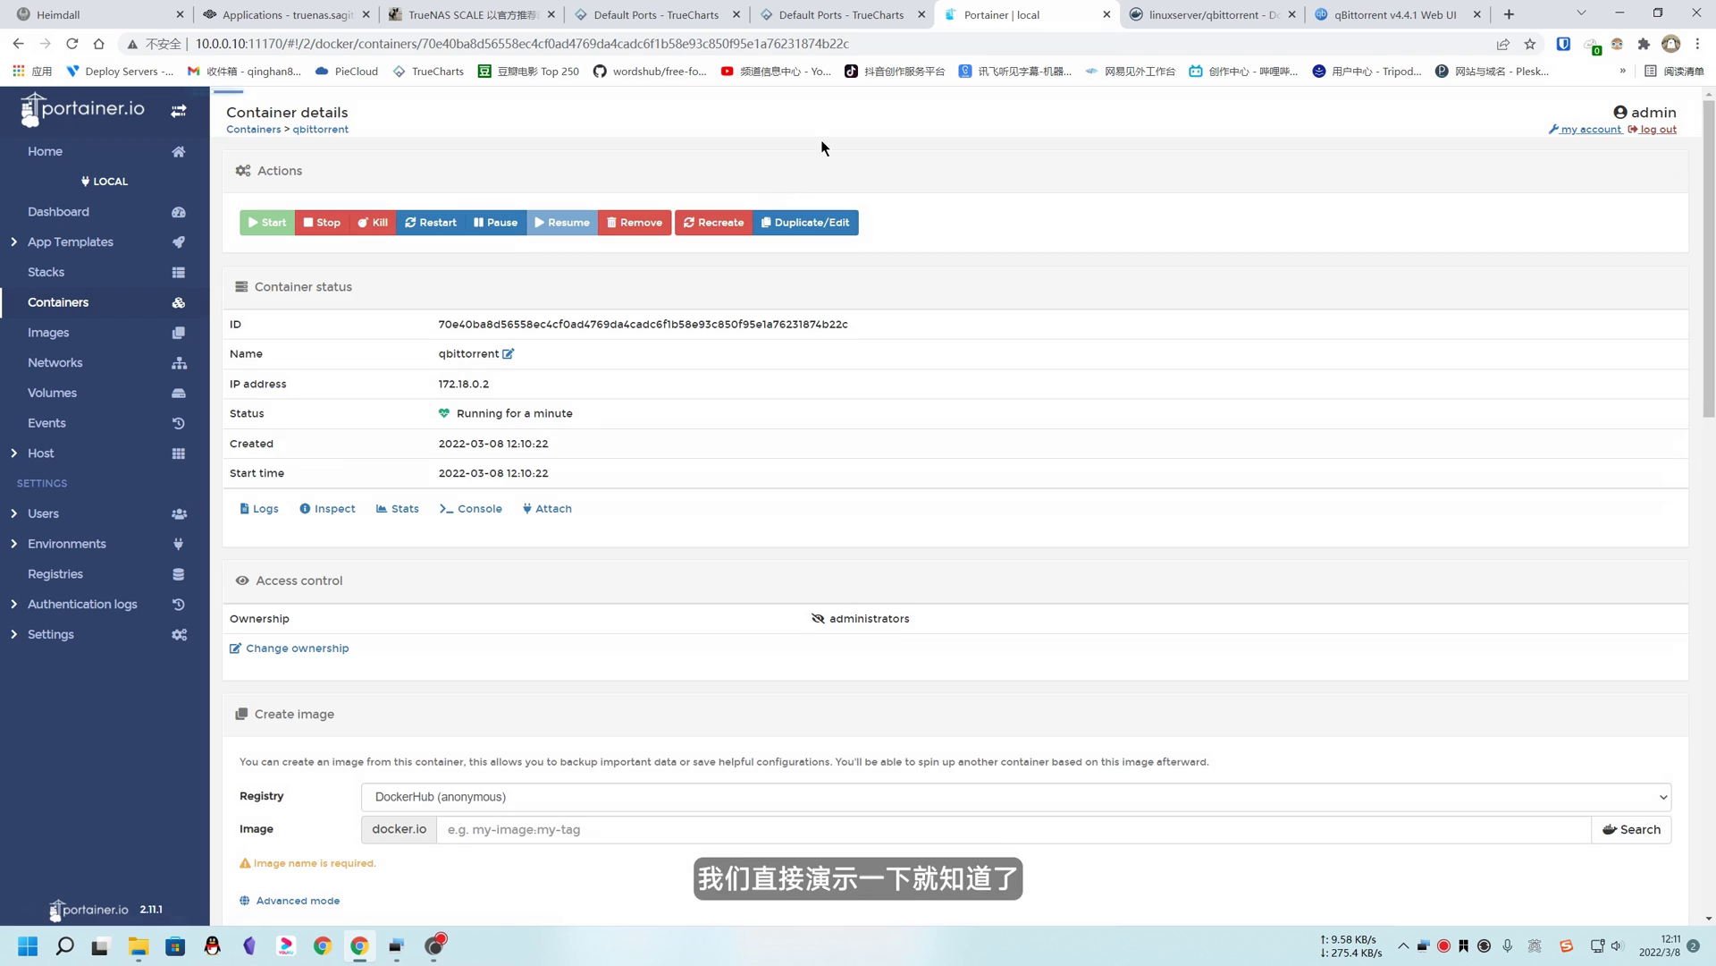
Step: Start a Duplicate/Edit copy of qbittorrent and show its volume mappings
{"action": "left_click", "coordinate": [801, 218]}
{"action": "scroll", "coordinate": [626, 518], "scroll_direction": "down", "scroll_amount": 4}
{"action": "scroll", "coordinate": [603, 538], "scroll_direction": "down", "scroll_amount": 3}
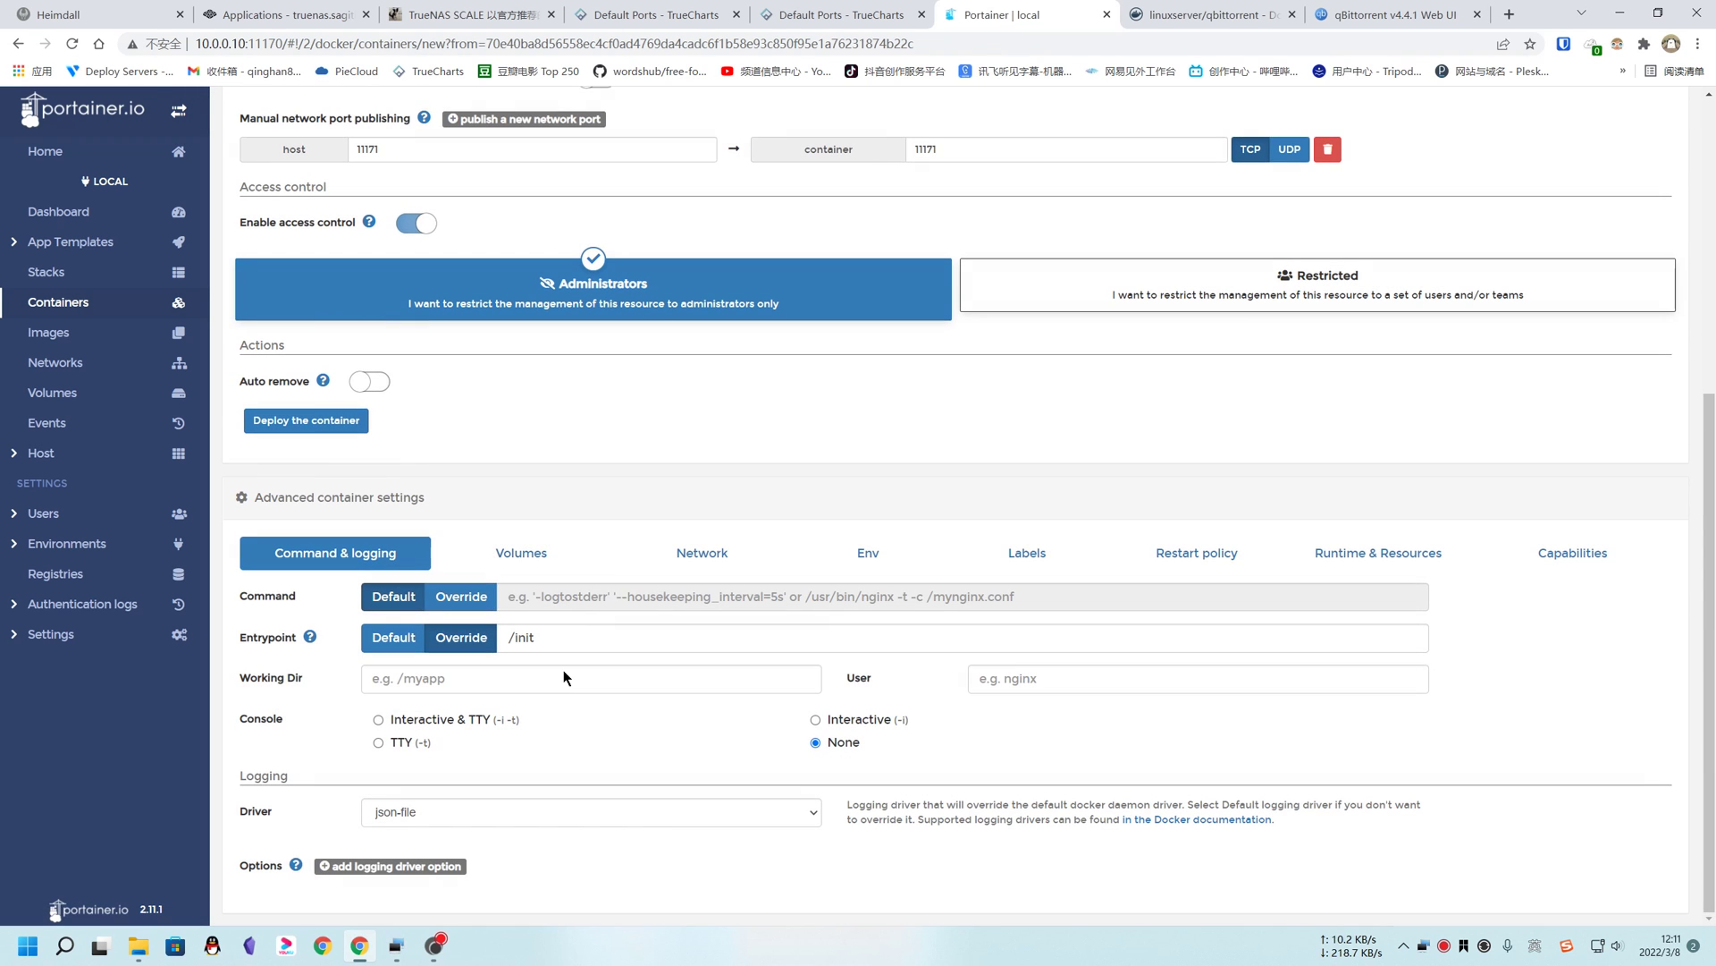
{"action": "left_click", "coordinate": [524, 662]}
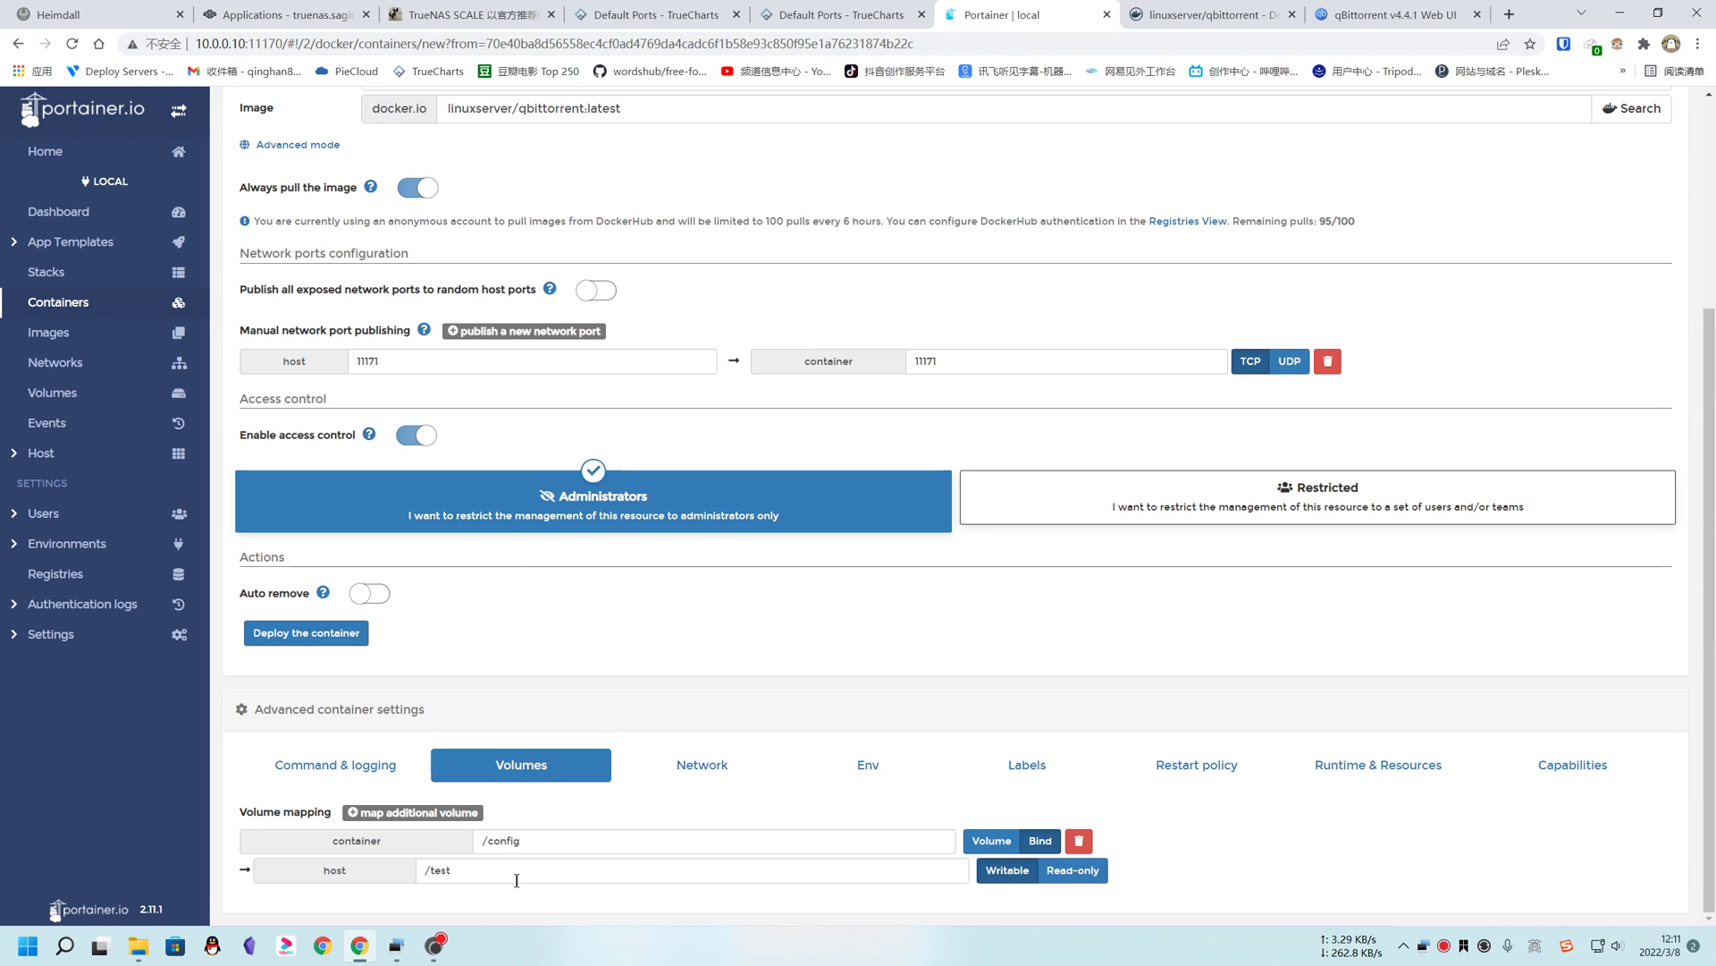
Step: Change the /config host path from /test to /test:shared
{"action": "left_click", "coordinate": [548, 869]}
{"action": "type", "text": ":"}
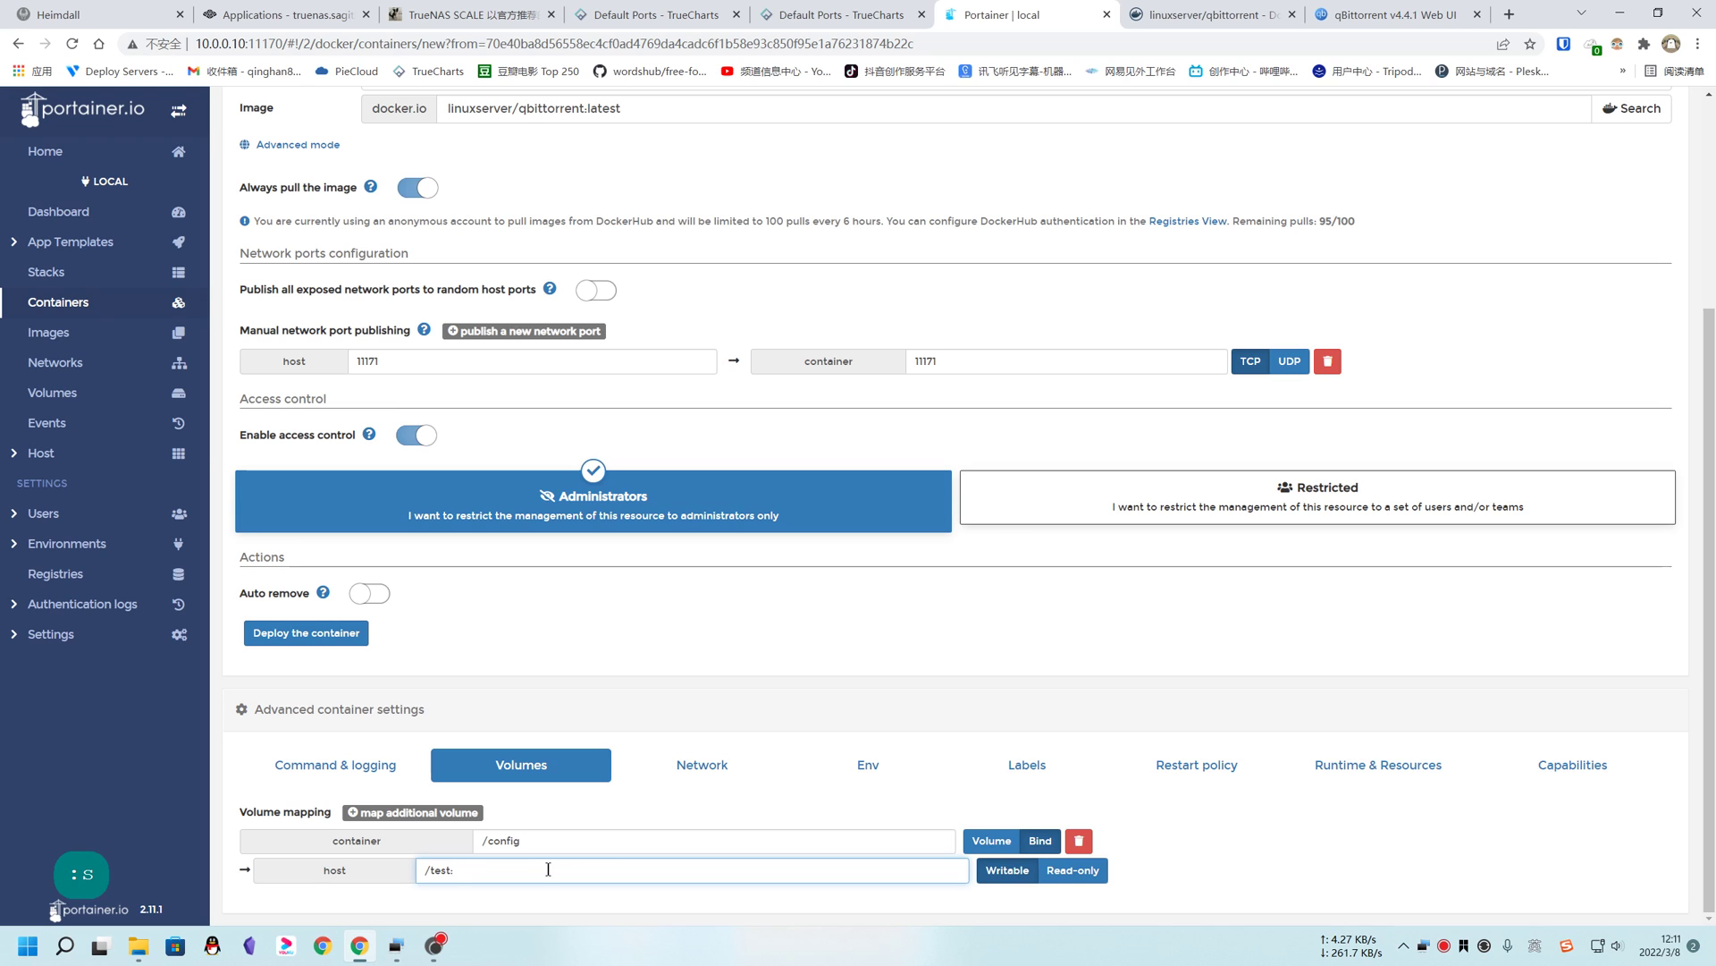
{"action": "type", "text": "shares"}
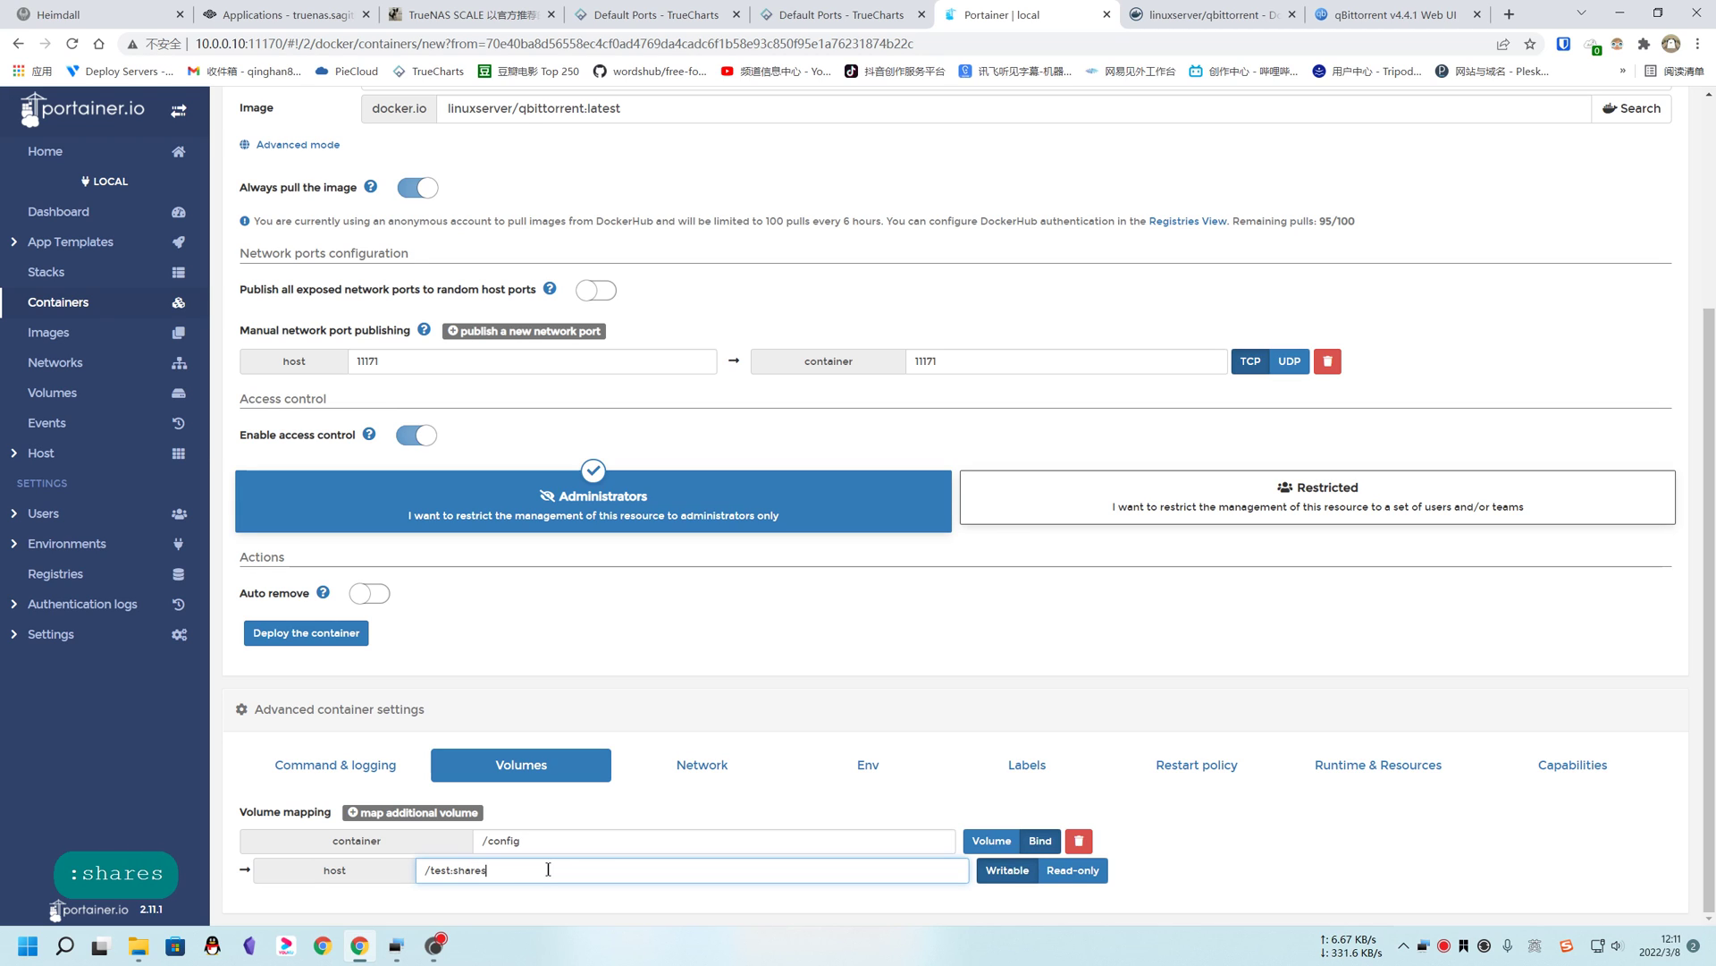
{"action": "key", "text": "BackSpace"}
{"action": "type", "text": "d"}
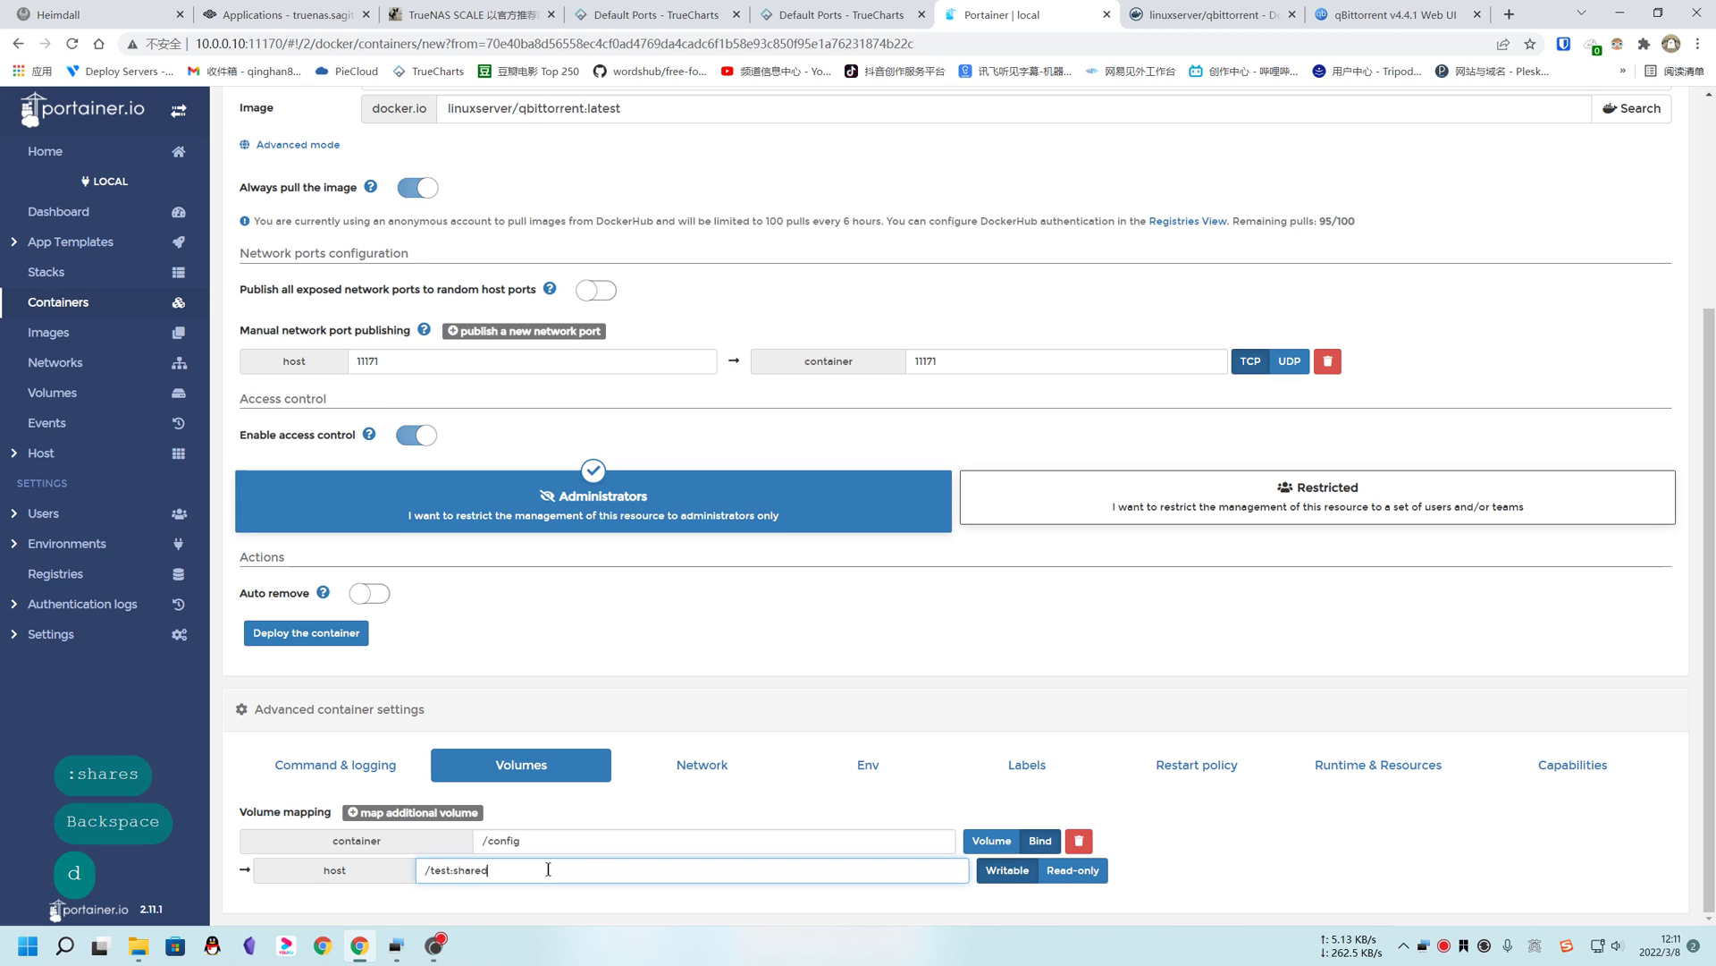
{"action": "left_click_drag", "start_coordinate": [450, 872], "coordinate": [519, 874]}
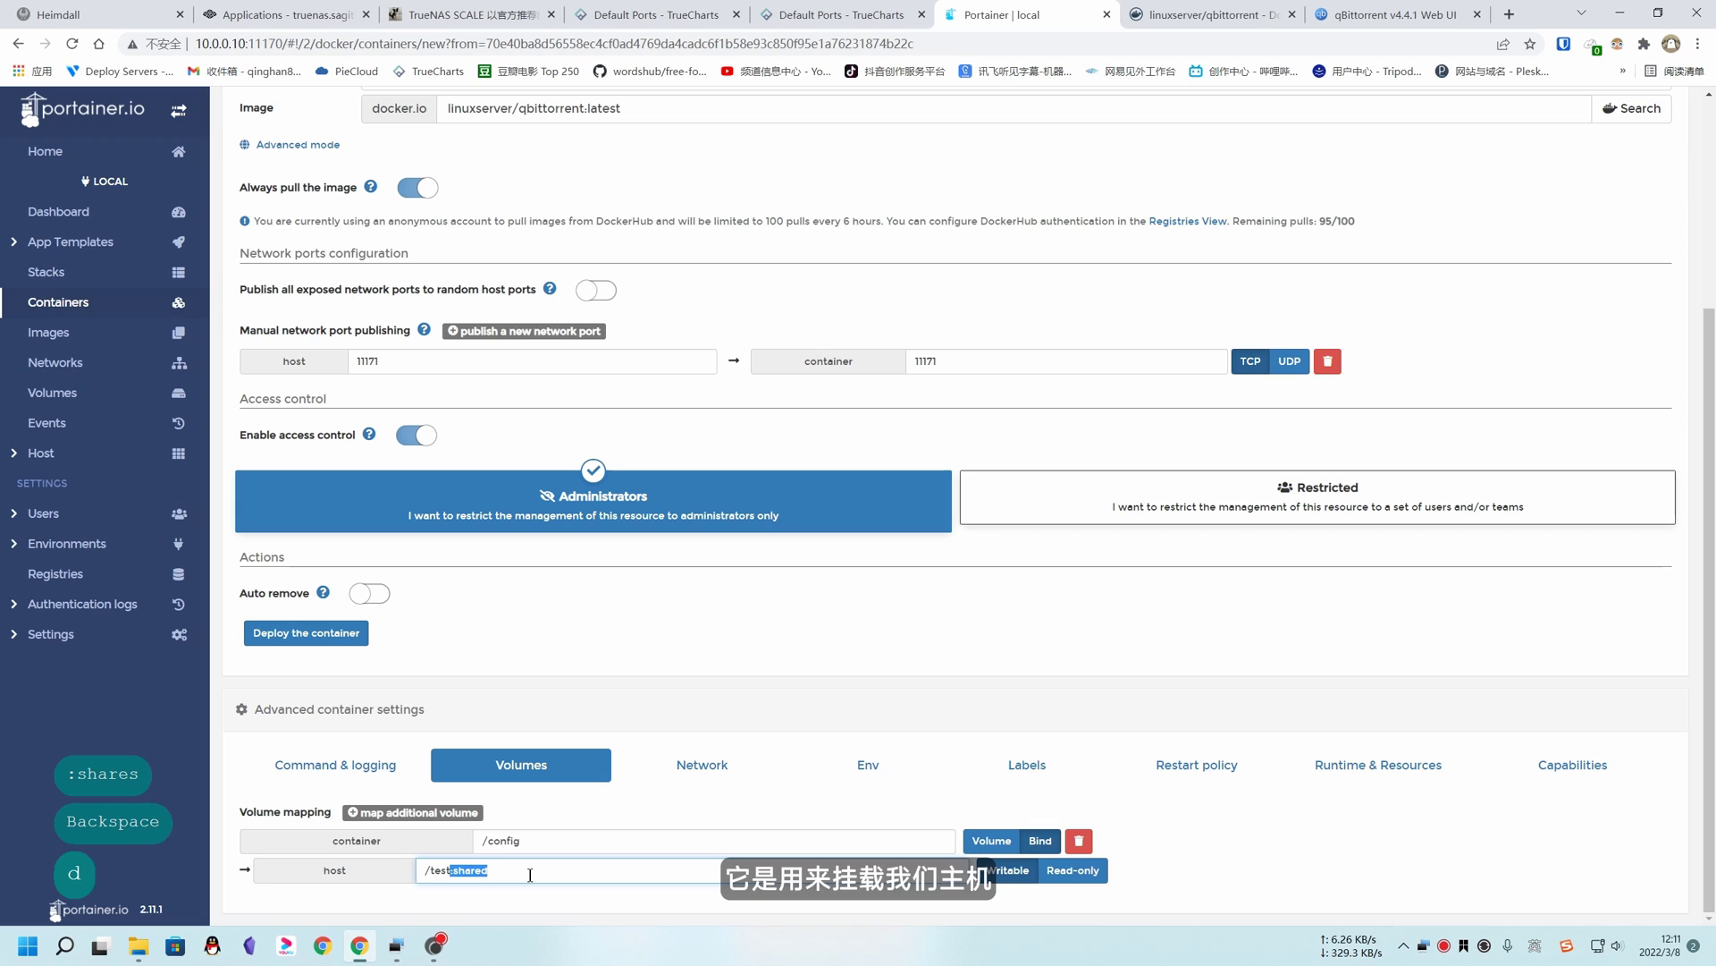
{"action": "left_click", "coordinate": [552, 879]}
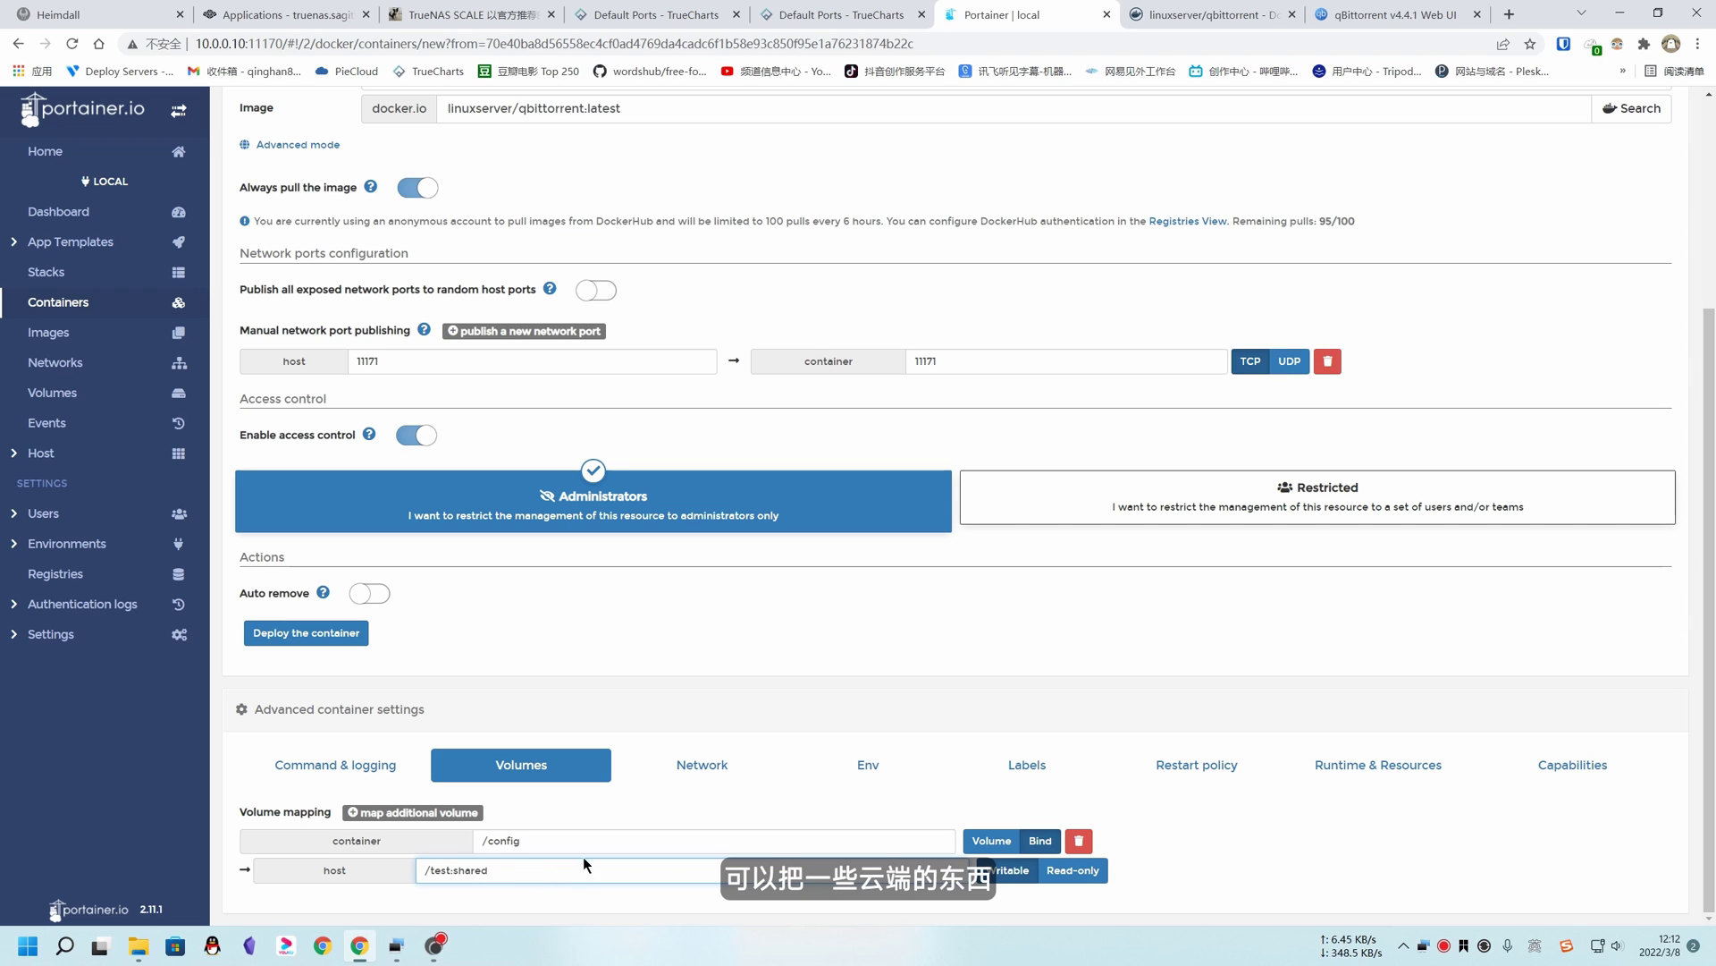
{"action": "left_click", "coordinate": [597, 812]}
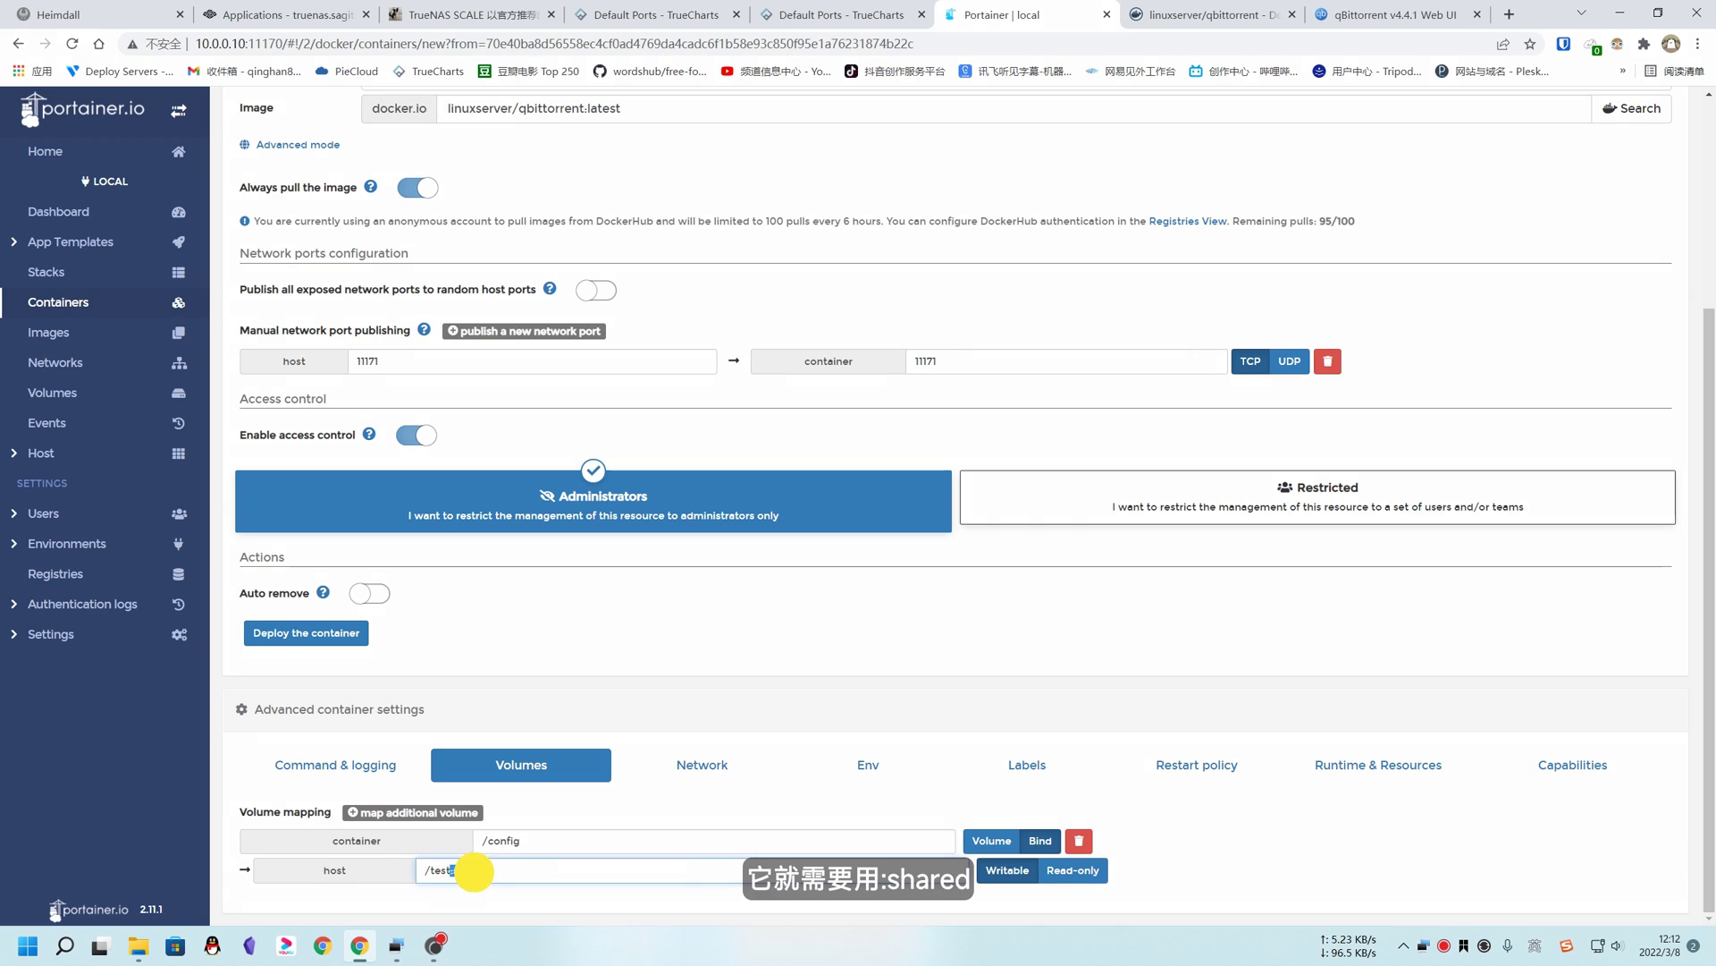
{"action": "left_click_drag", "start_coordinate": [453, 869], "coordinate": [496, 871]}
{"action": "left_click", "coordinate": [491, 875]}
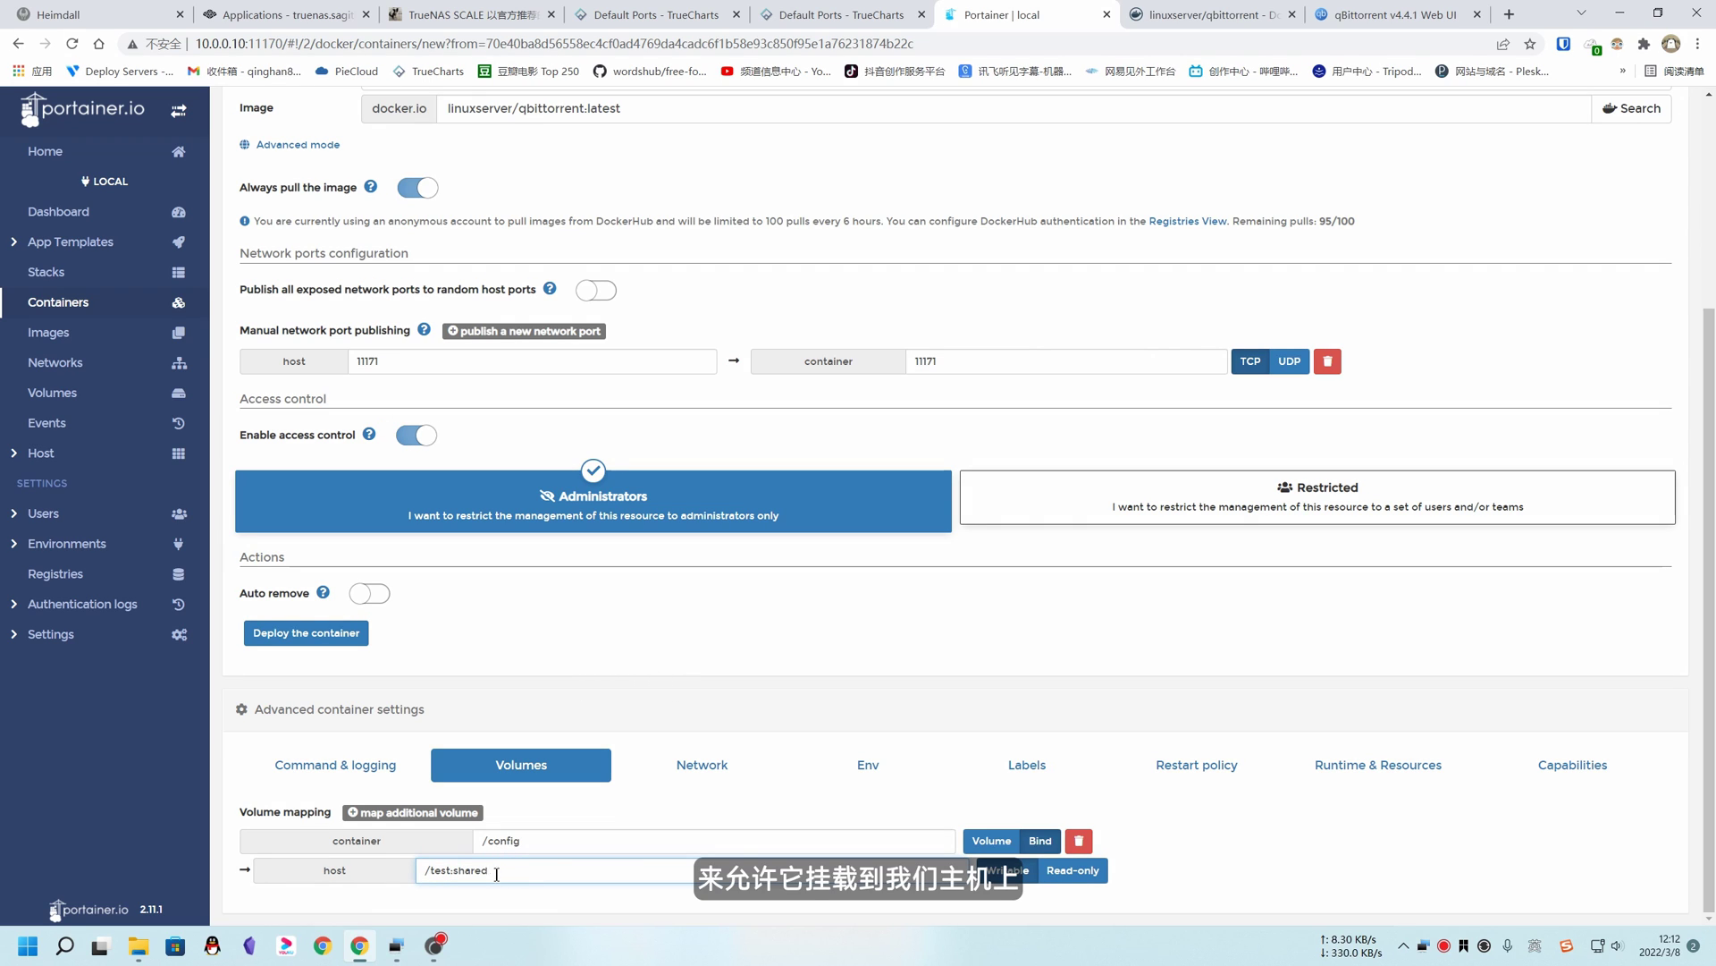